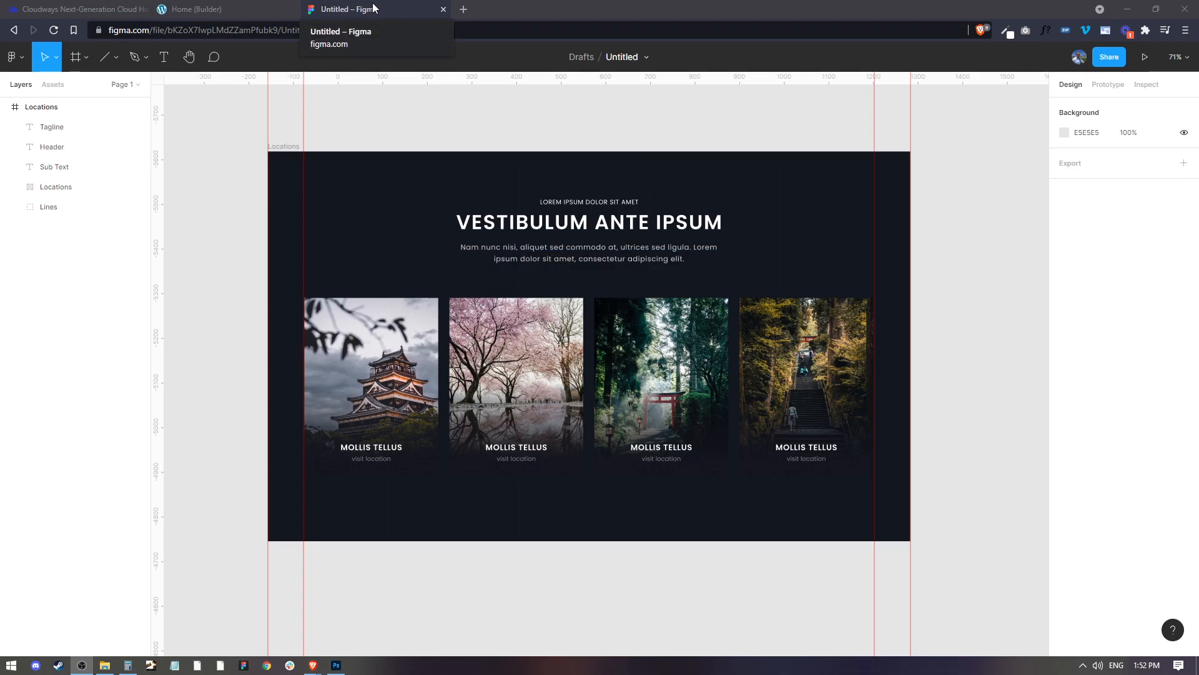
# Detach the Figma design tab from the browser window into a separate window
pyautogui.moveTo(373, 7); pyautogui.dragTo(1198, 300)
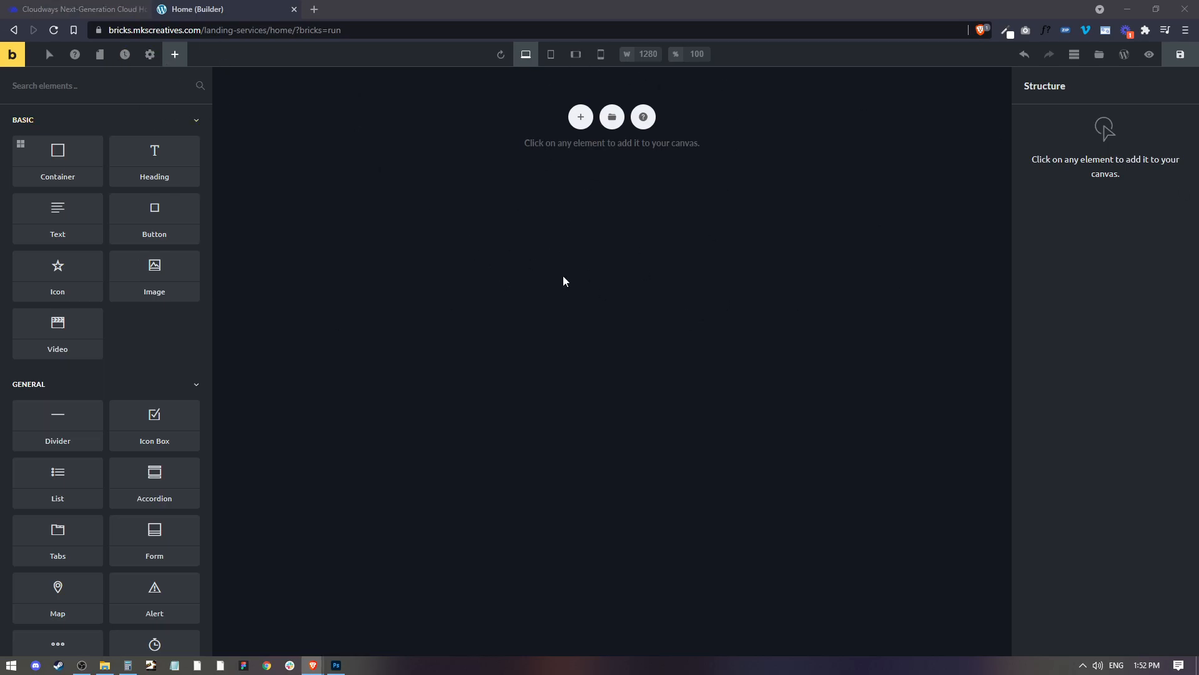
# Examine the conditions and general settings of the Locations theme style, including site background and container width
pyautogui.click(150, 59)
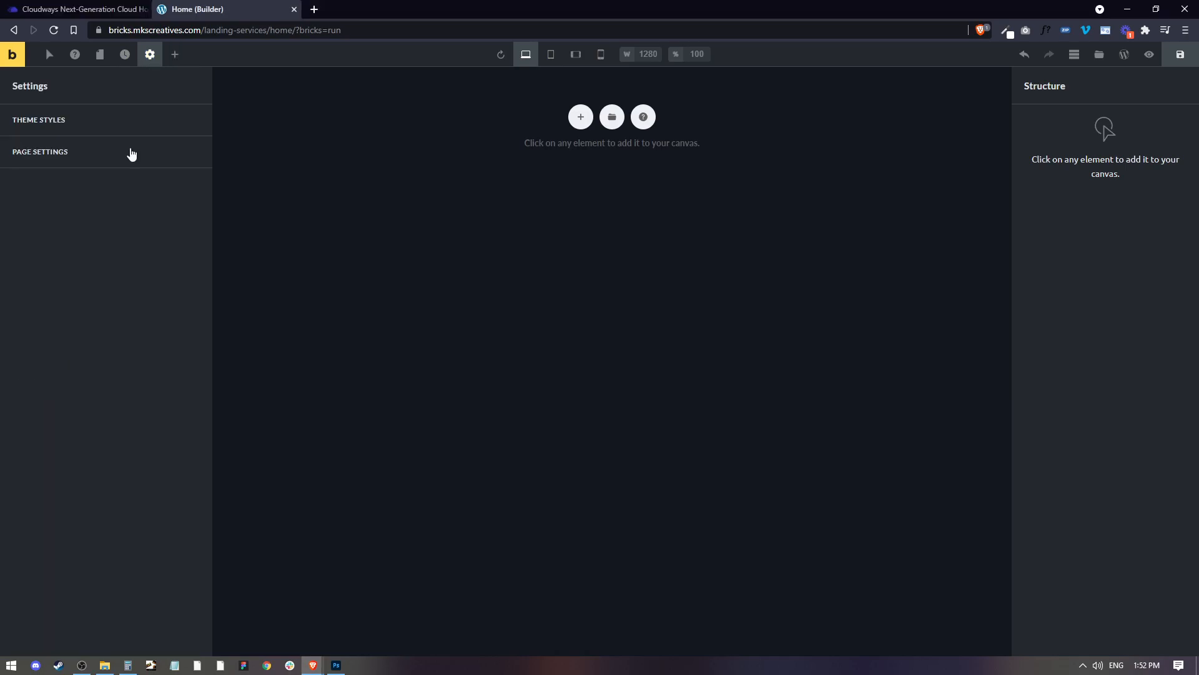
pyautogui.click(48, 125)
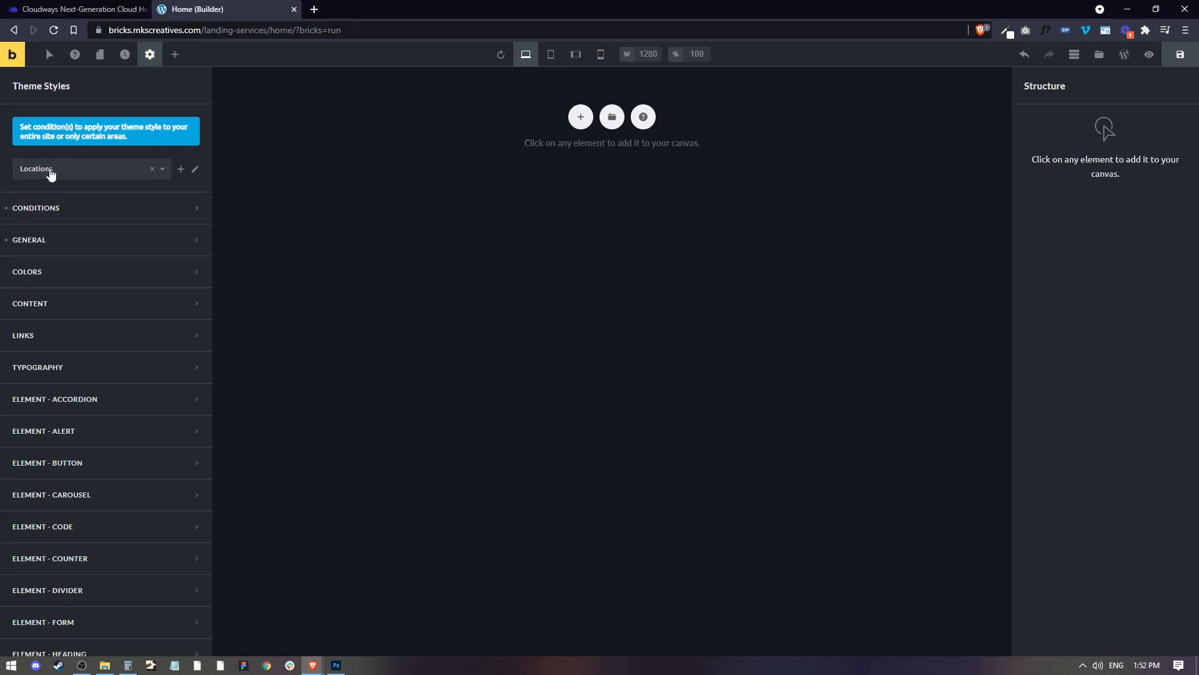
pyautogui.click(56, 213)
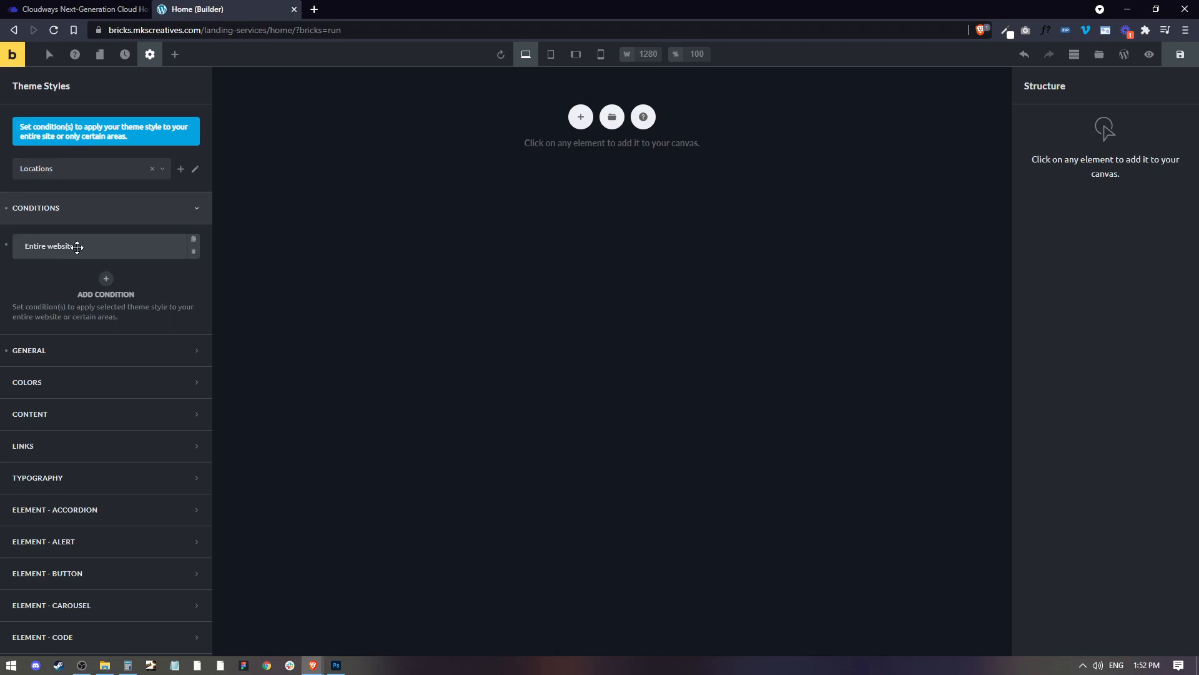
pyautogui.click(54, 354)
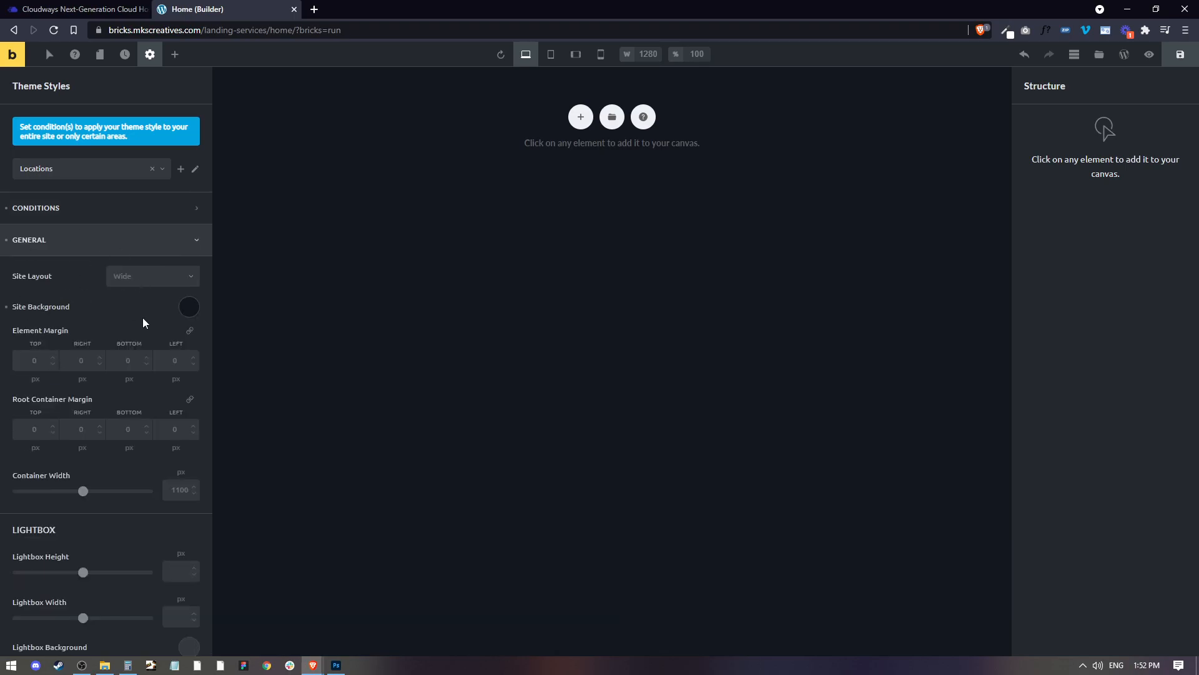
pyautogui.scroll(-1, 190, 334)
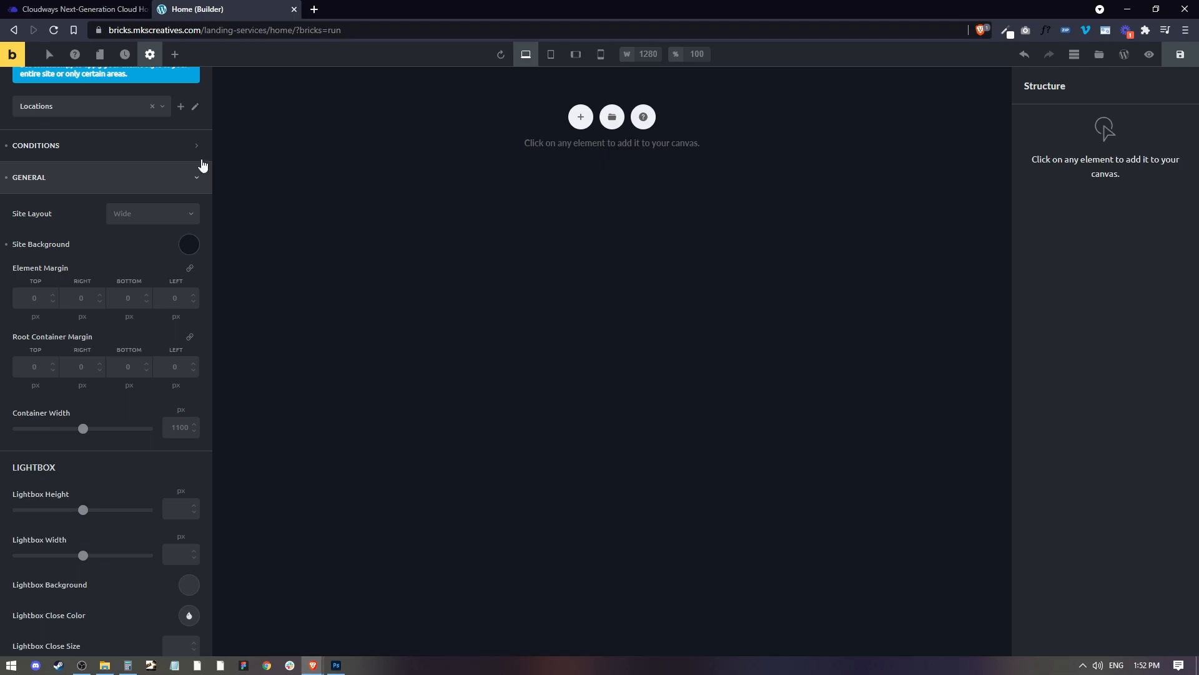
pyautogui.scroll(2, 188, 182)
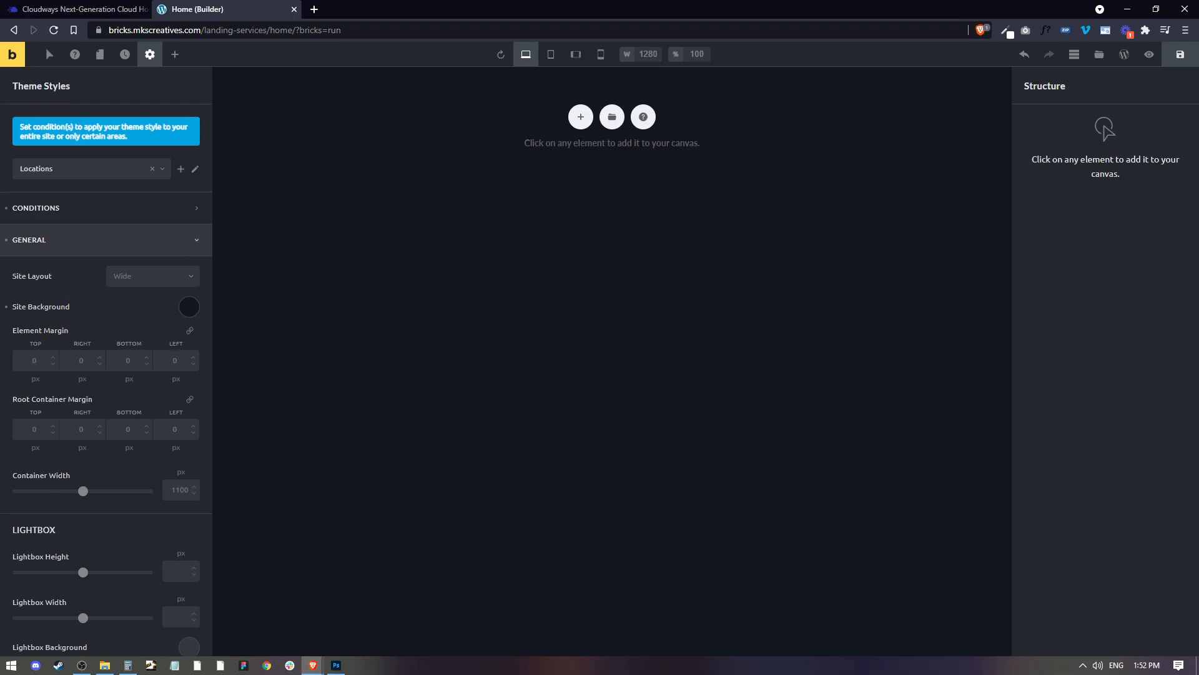
# Add a container to the empty canvas and set its container alignment to center
pyautogui.click(580, 117)
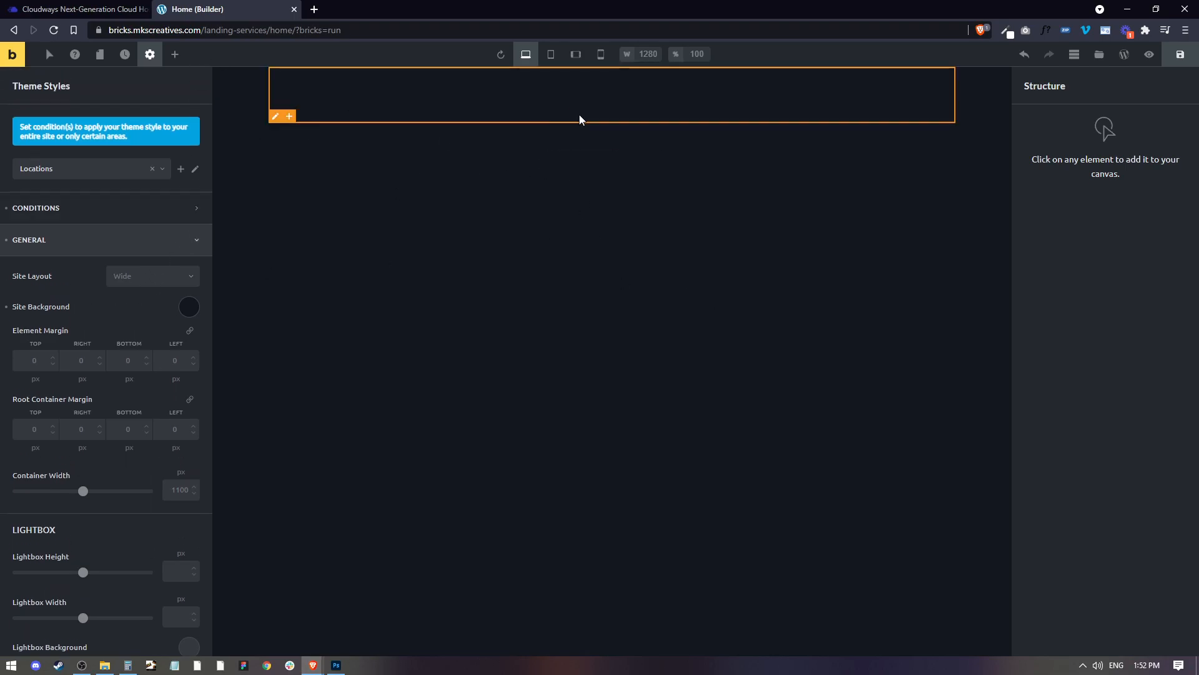
pyautogui.click(421, 103)
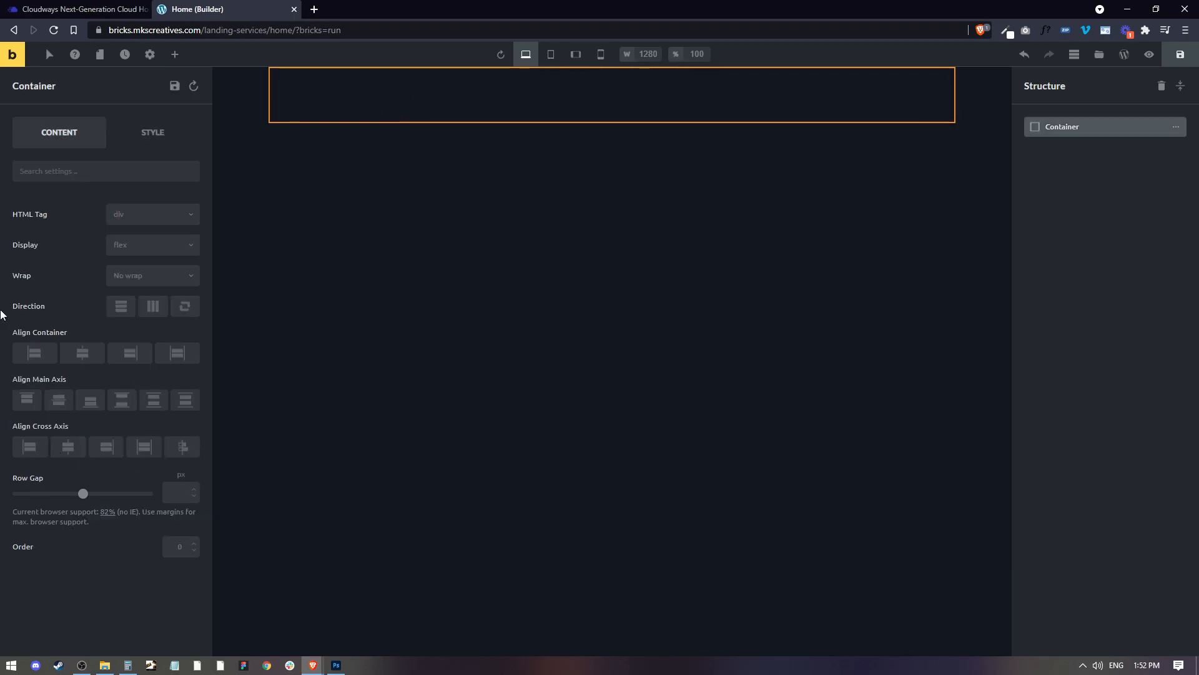
pyautogui.click(84, 356)
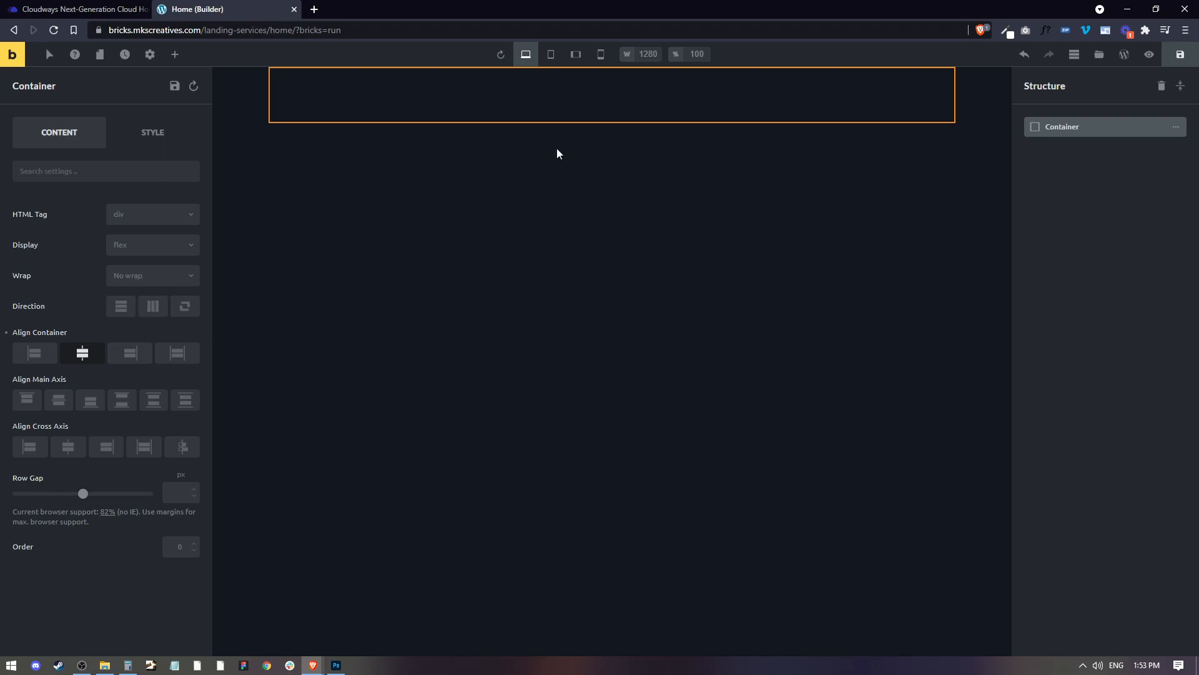
# Set the container's width to 1440 px
pyautogui.click(156, 132)
pyautogui.click(81, 212)
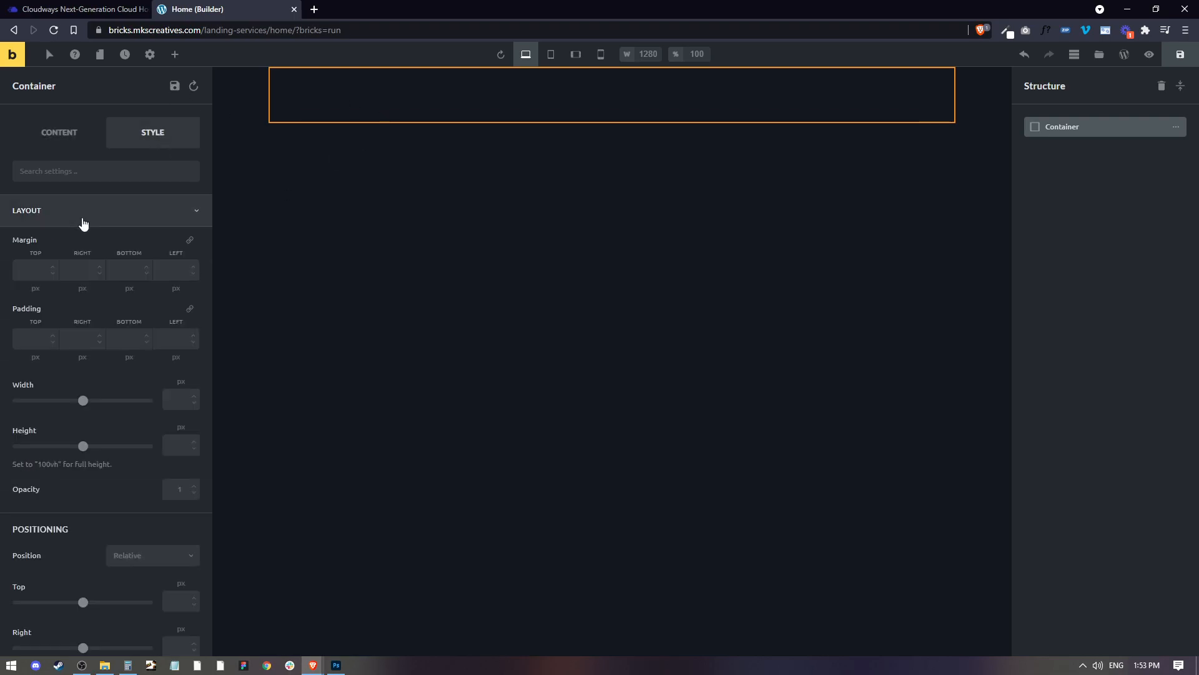
pyautogui.click(178, 403)
pyautogui.write('1')
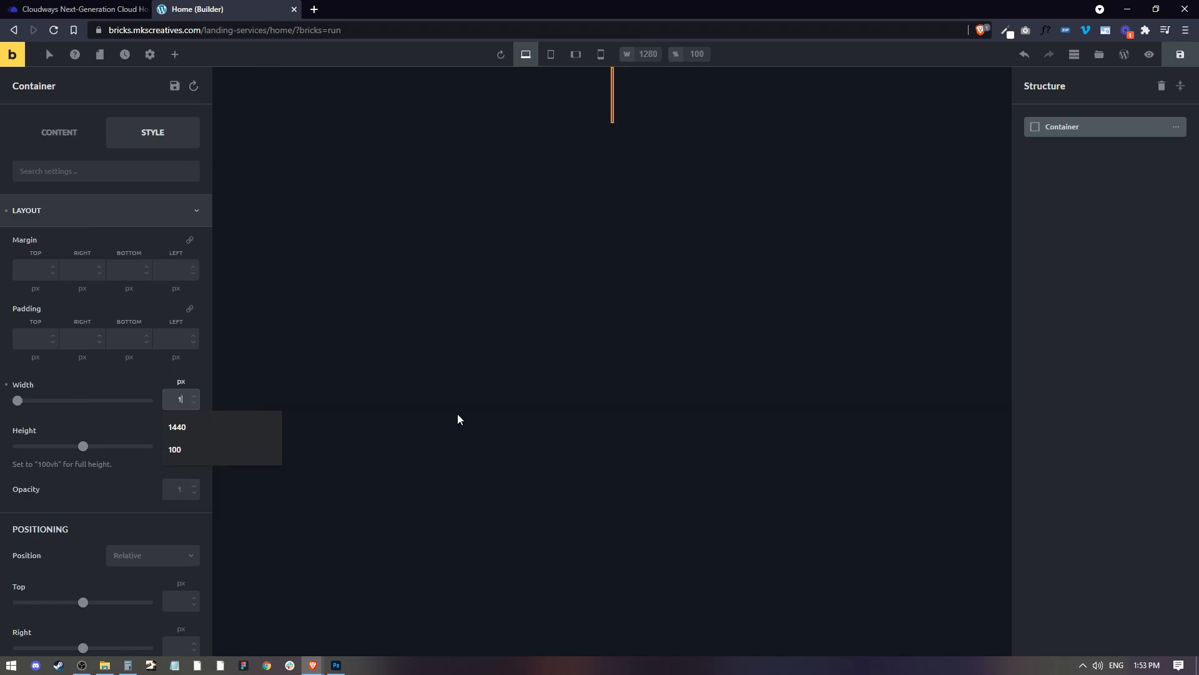
pyautogui.write('440')
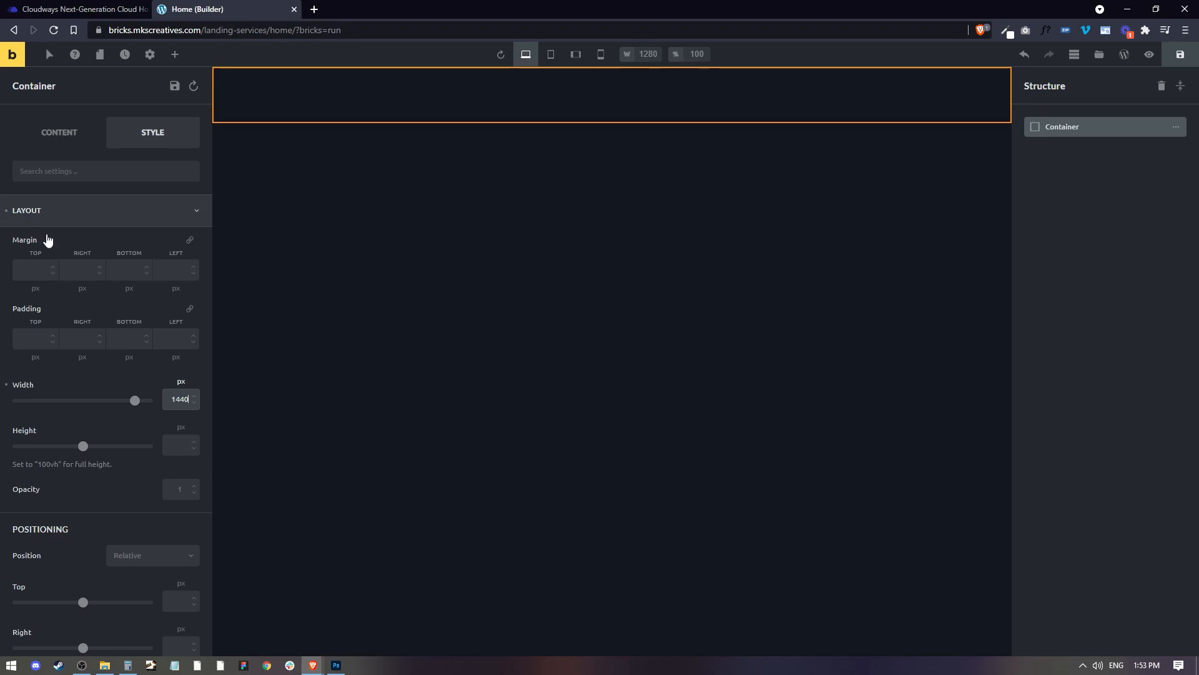
# Give the container 20 px left and right padding and 100 px top and bottom margins
pyautogui.click(174, 341)
pyautogui.write('20')
pyautogui.click(78, 335)
pyautogui.write('20')
pyautogui.click(35, 270)
pyautogui.write('100')
pyautogui.click(129, 270)
pyautogui.write('100')
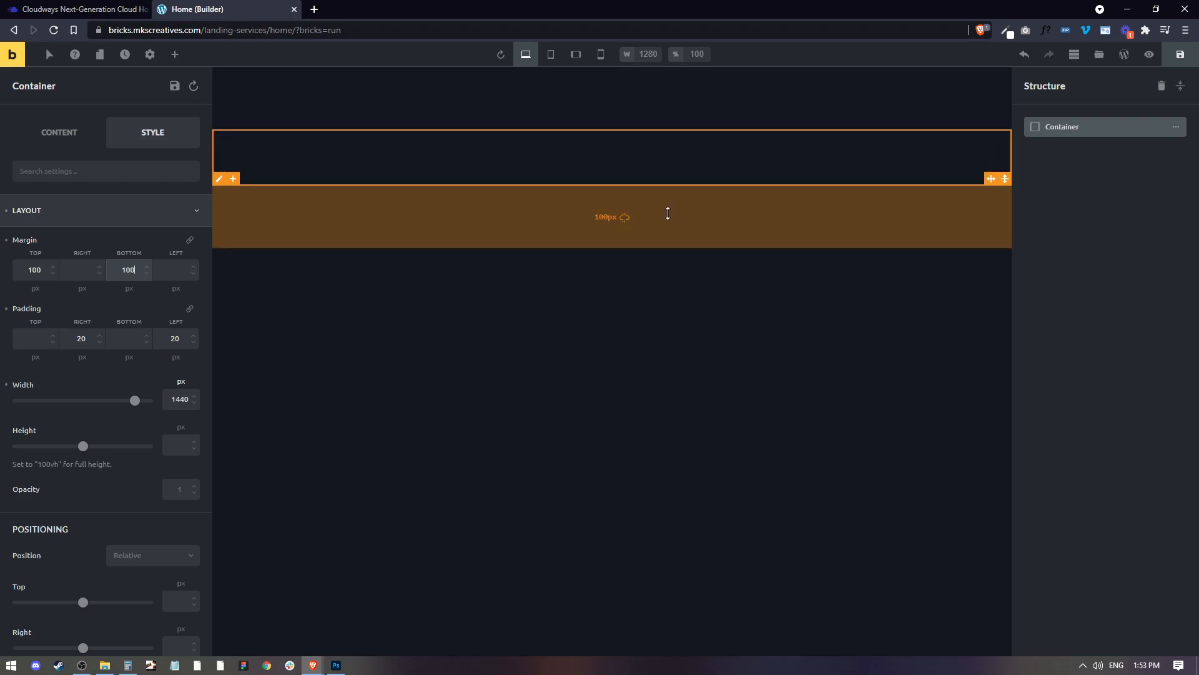
# Add two headings, a text element and a nested container inside the container
pyautogui.click(600, 151)
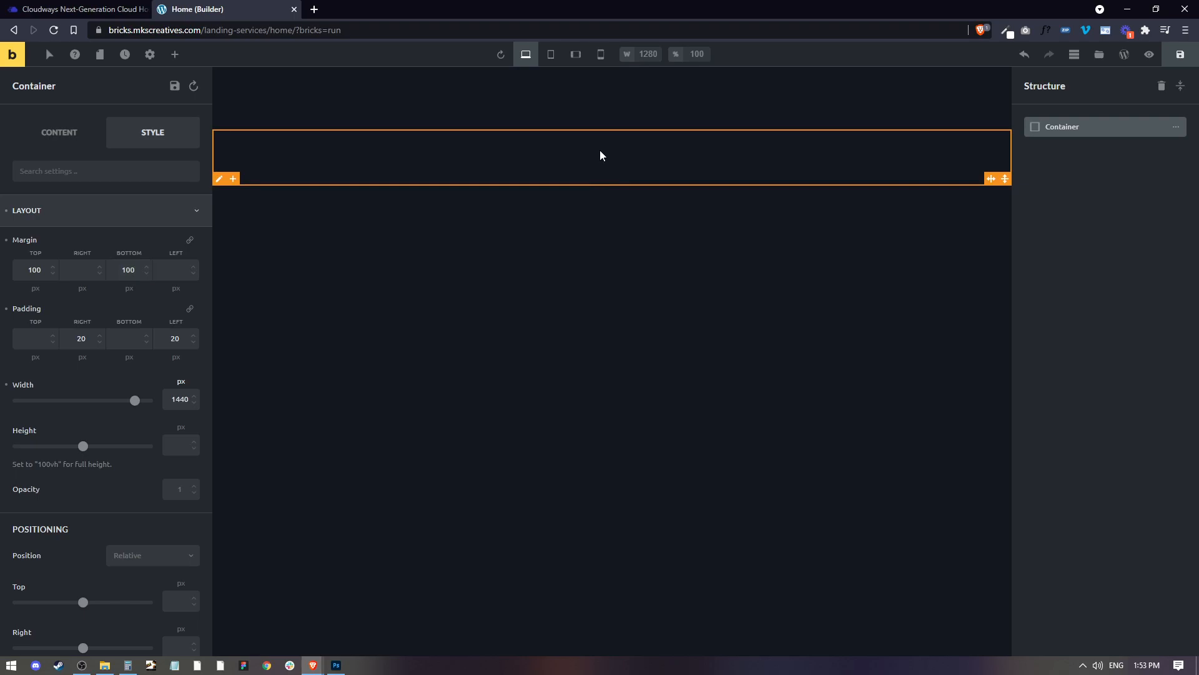
pyautogui.click(177, 57)
pyautogui.click(152, 168)
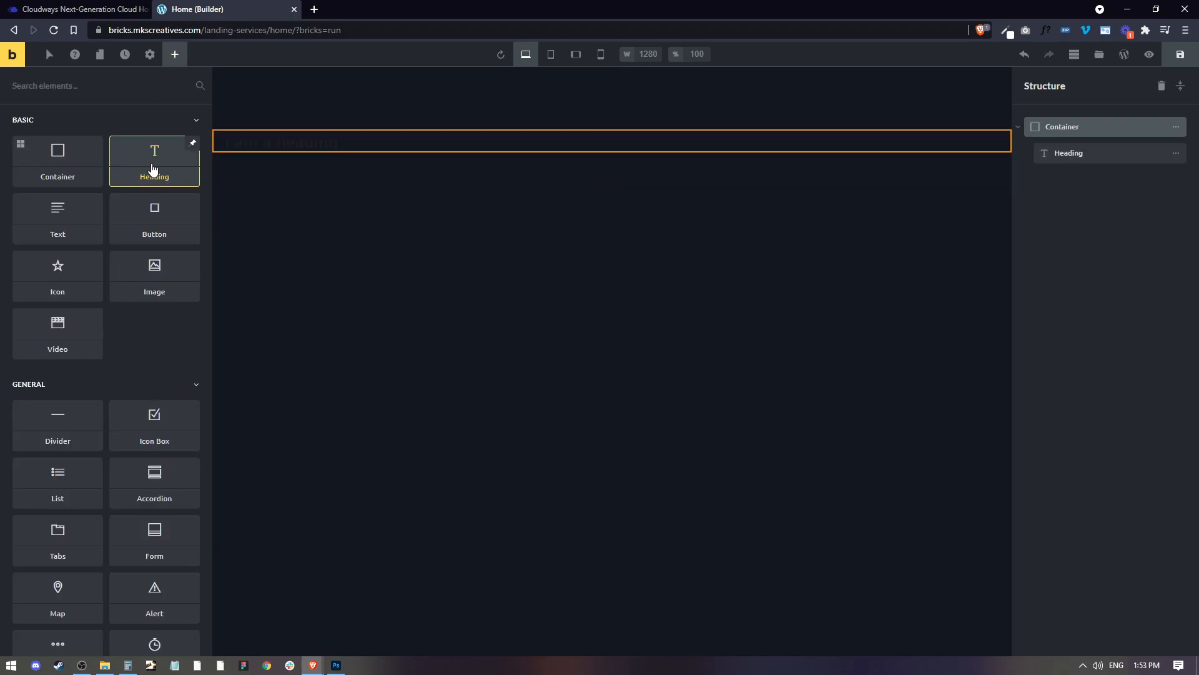
pyautogui.click(152, 167)
pyautogui.click(89, 203)
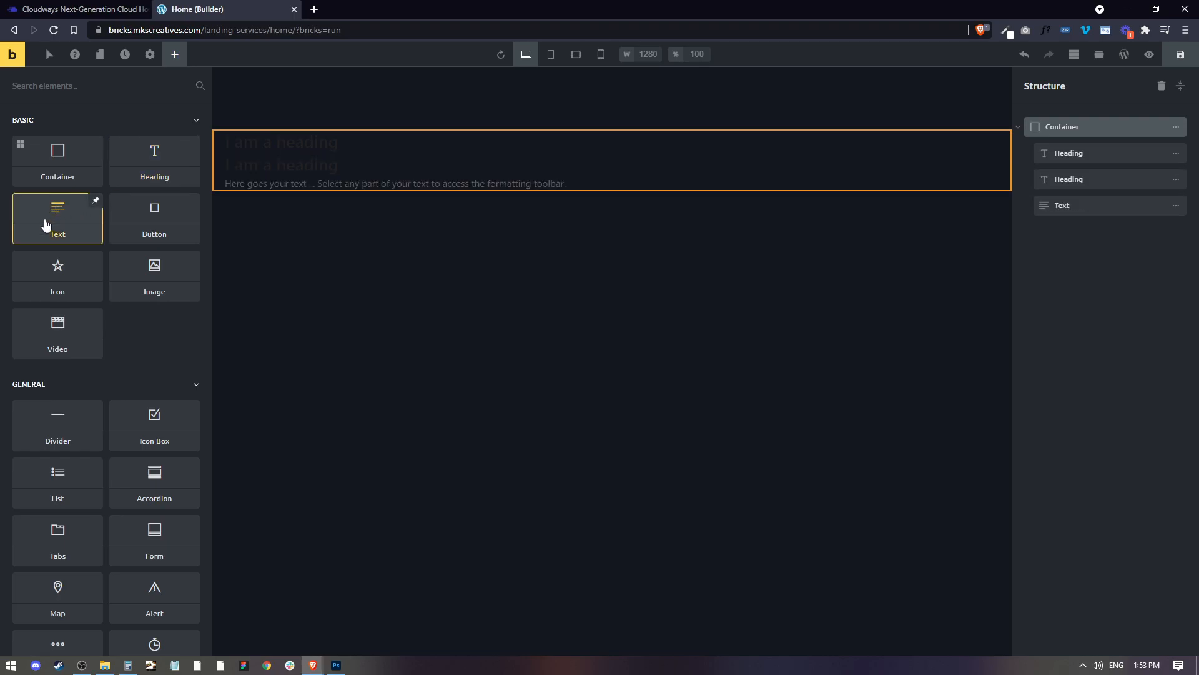
pyautogui.click(71, 173)
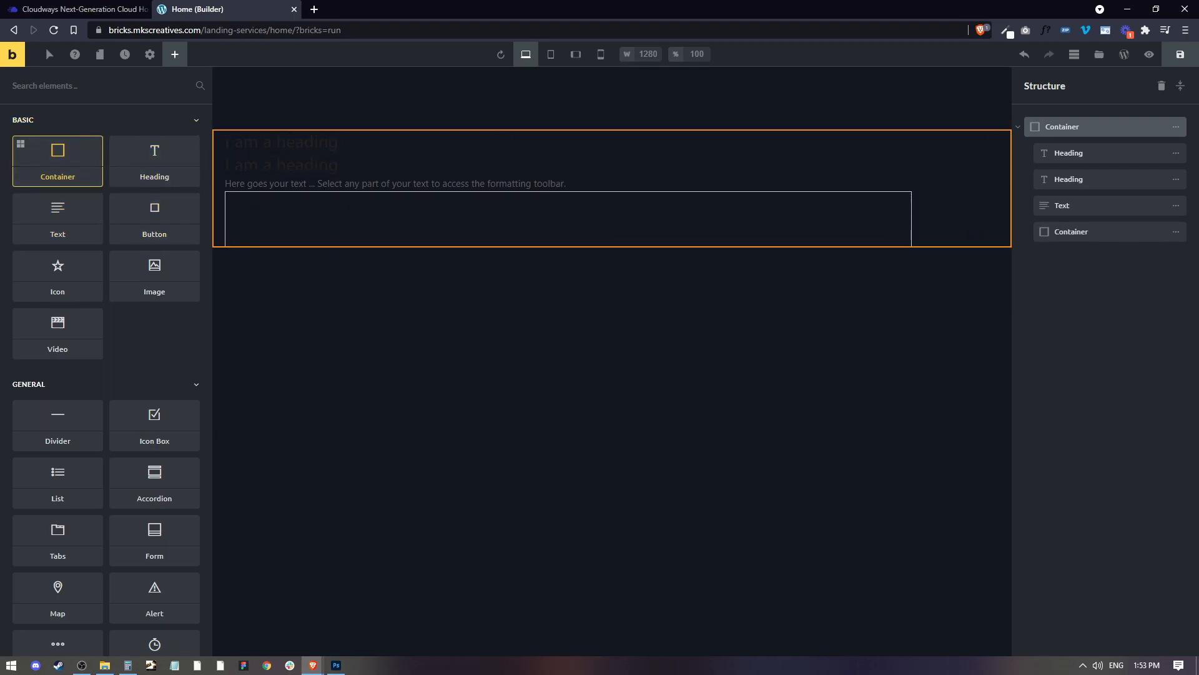
# Rename the outer container as Locations and the nested container as Cards
pyautogui.doubleClick(1068, 128)
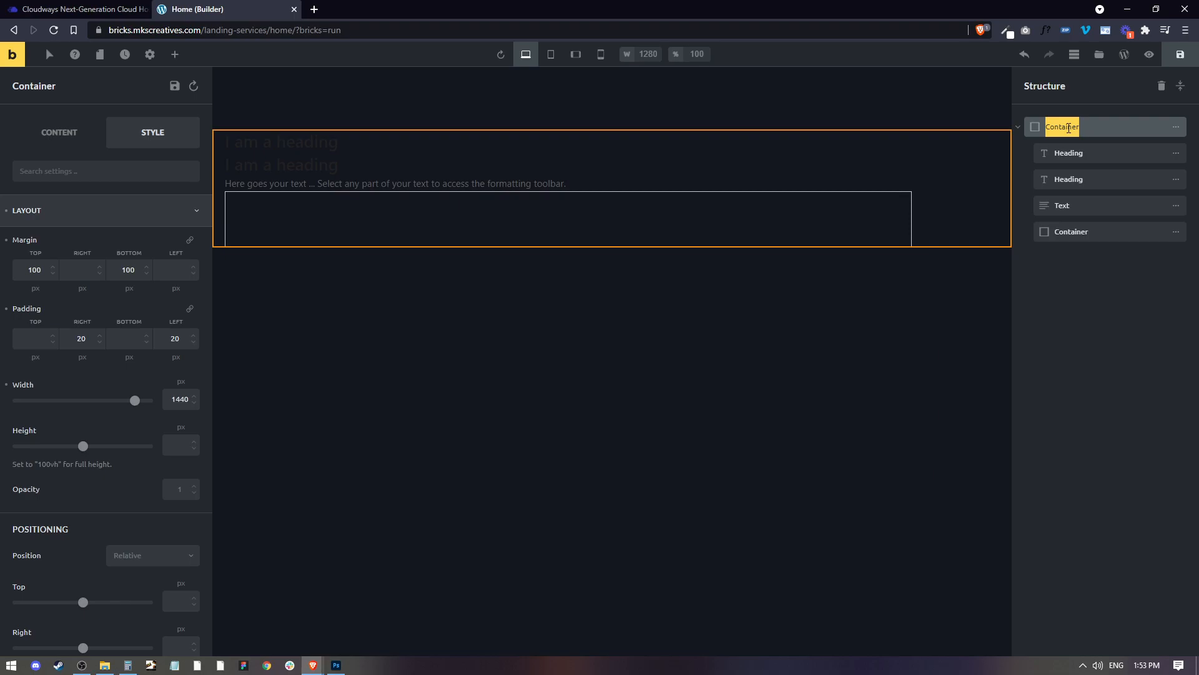
pyautogui.write('Locations')
pyautogui.doubleClick(1072, 231)
pyautogui.write('Cards')
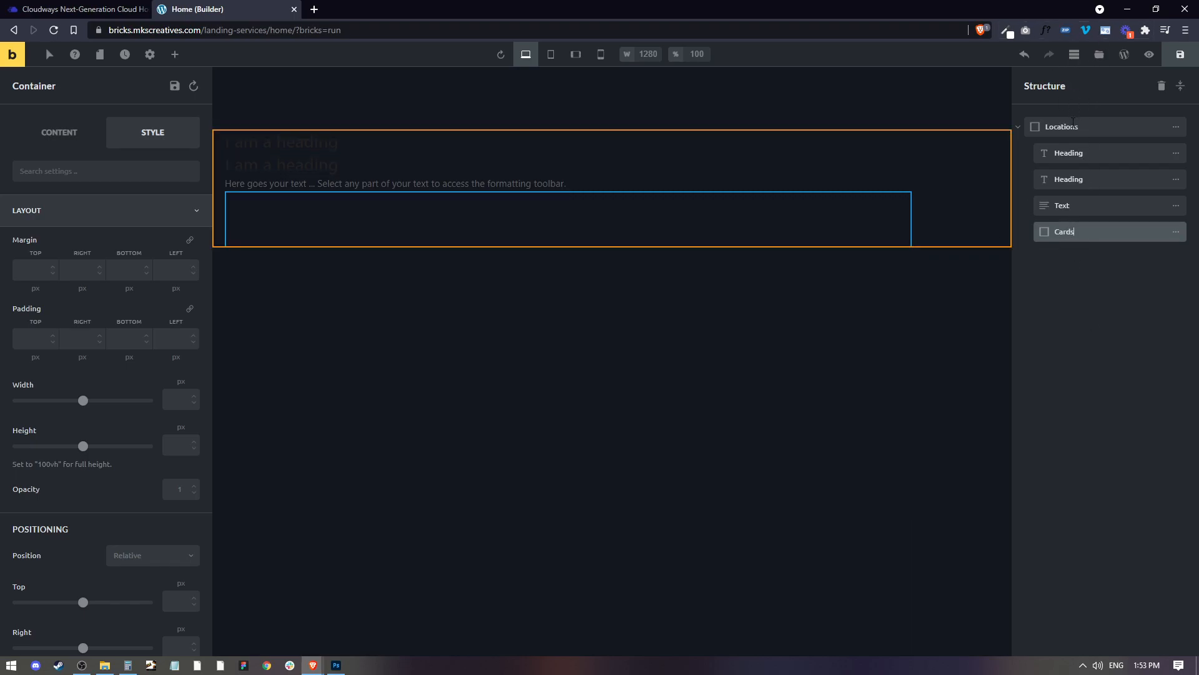
# Center the Locations container's contents along the cross axis
pyautogui.click(1073, 125)
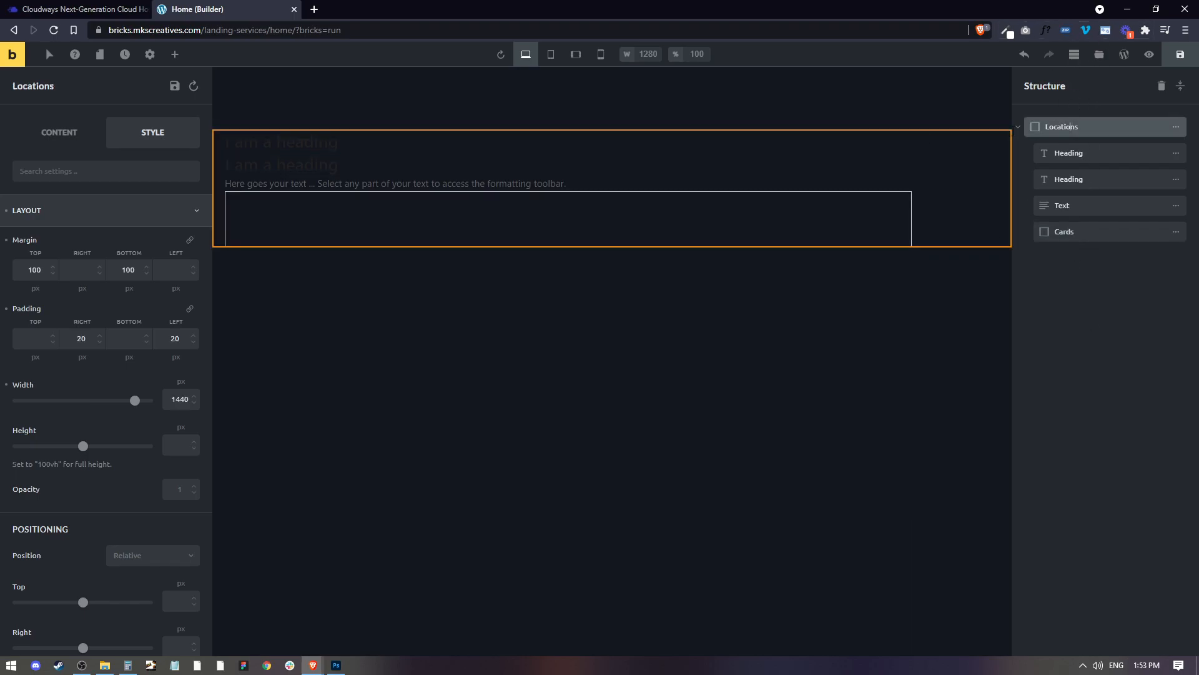
pyautogui.click(62, 140)
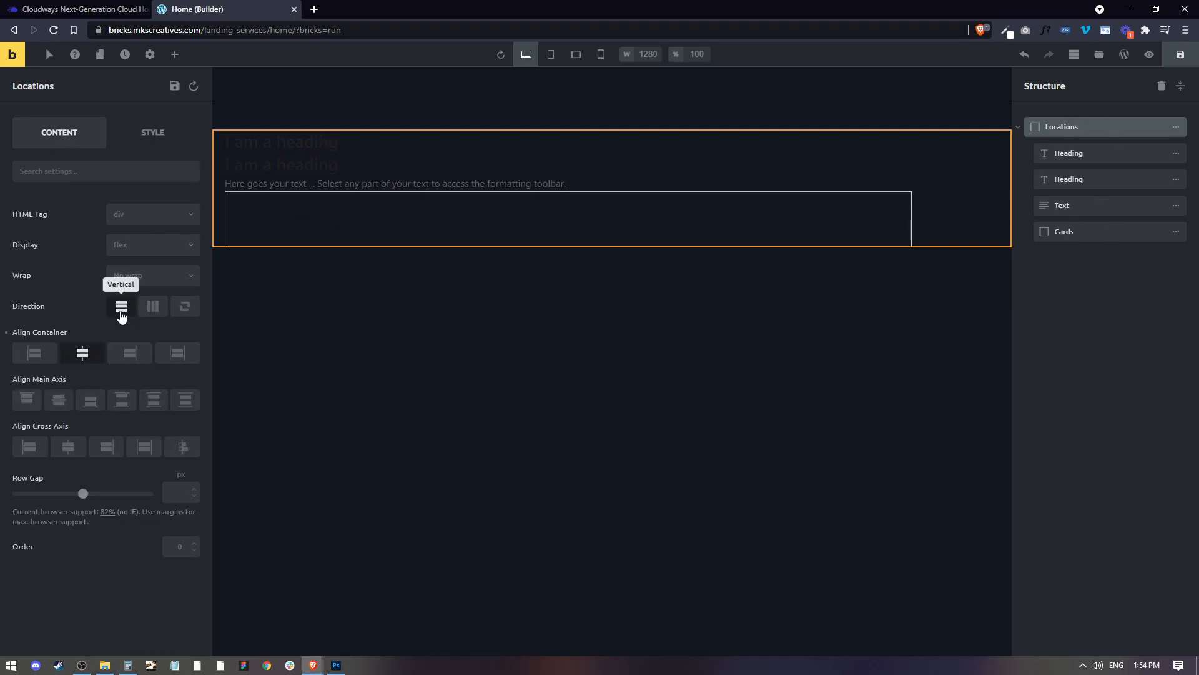
pyautogui.click(65, 450)
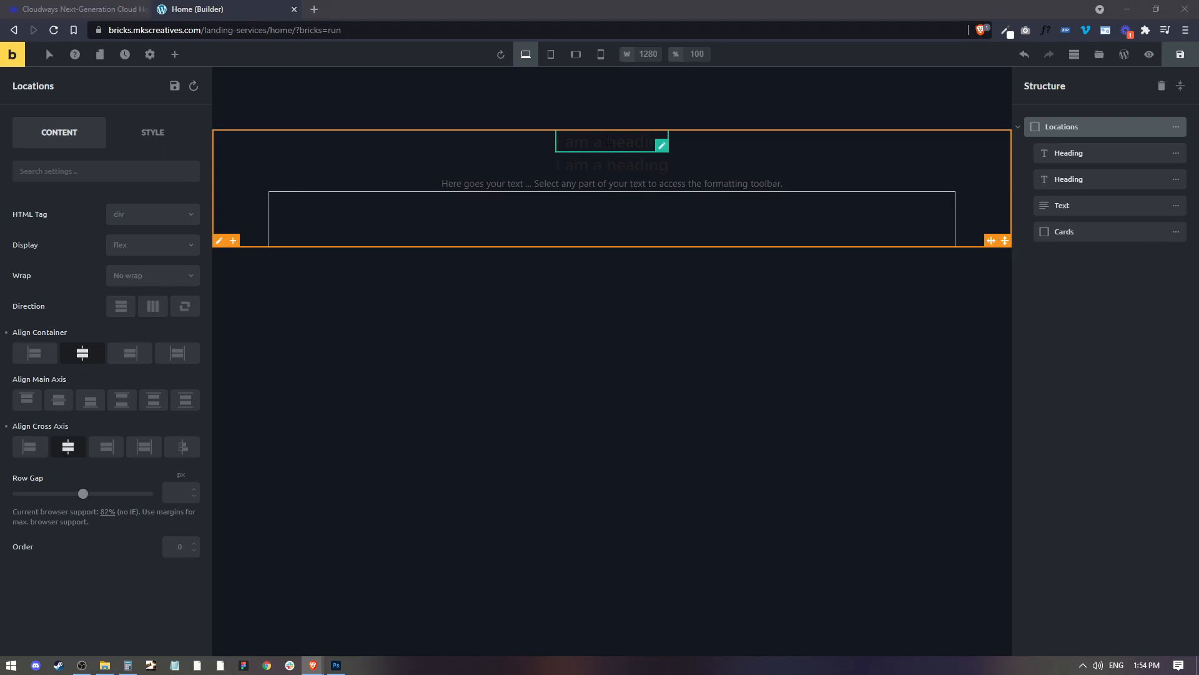
# Replace the first heading's text with "Lorem ipsum dolor sit amet"
pyautogui.click(656, 143)
pyautogui.moveTo(70, 214); pyautogui.dragTo(5, 215)
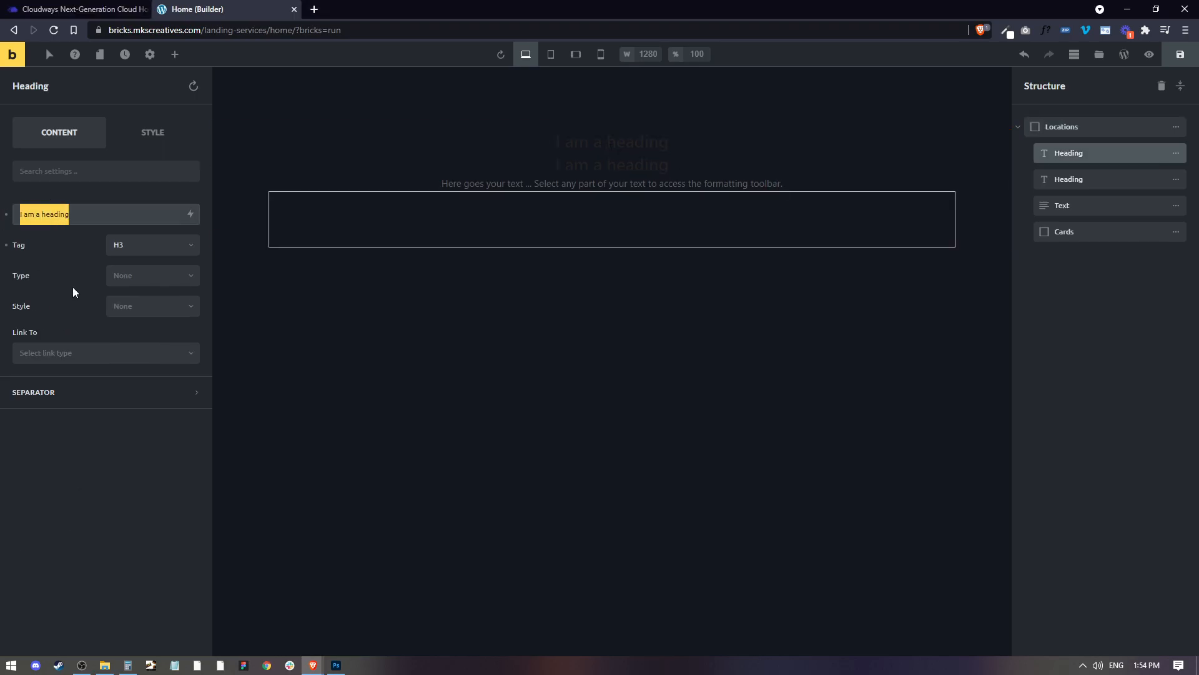
pyautogui.write('Lorem ipsum dolor sit amet')
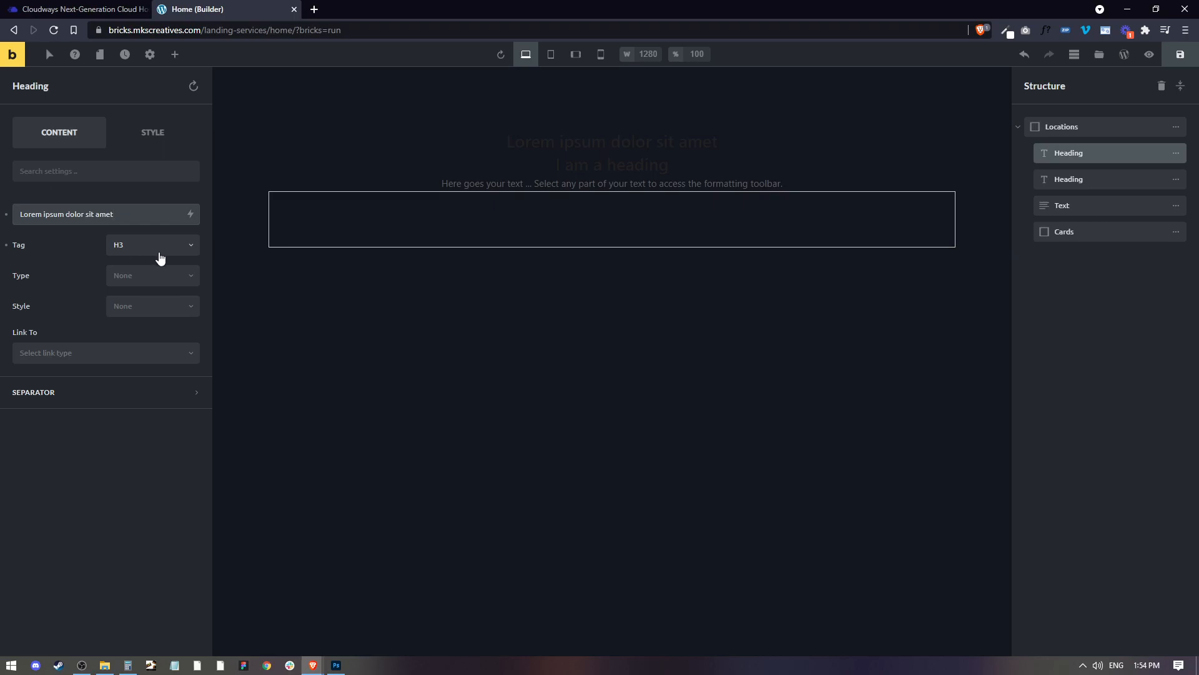
# Set the first heading's text color to white (#ffffff)
pyautogui.click(151, 134)
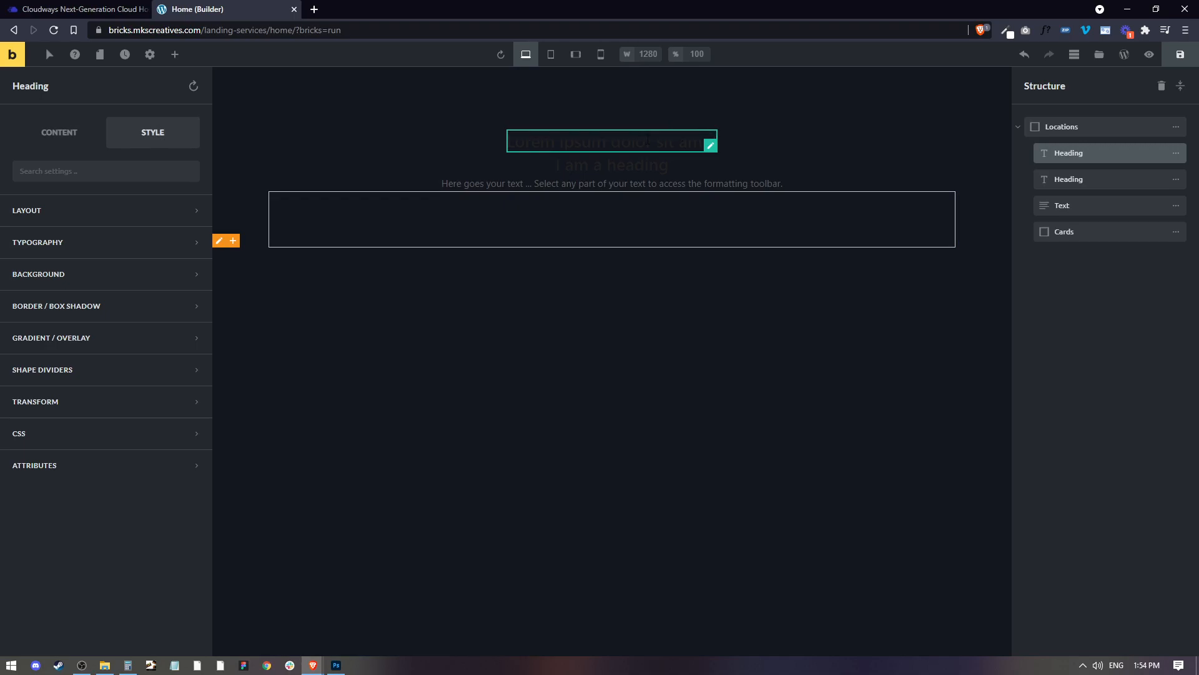
pyautogui.click(9, 247)
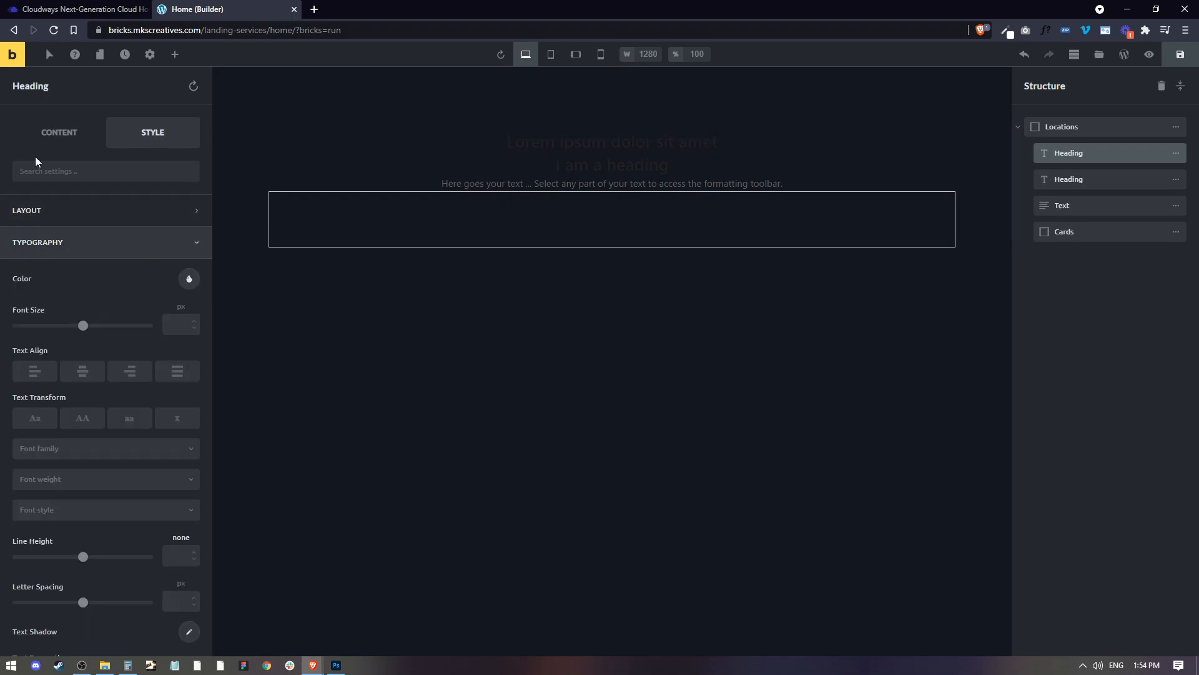
pyautogui.click(188, 281)
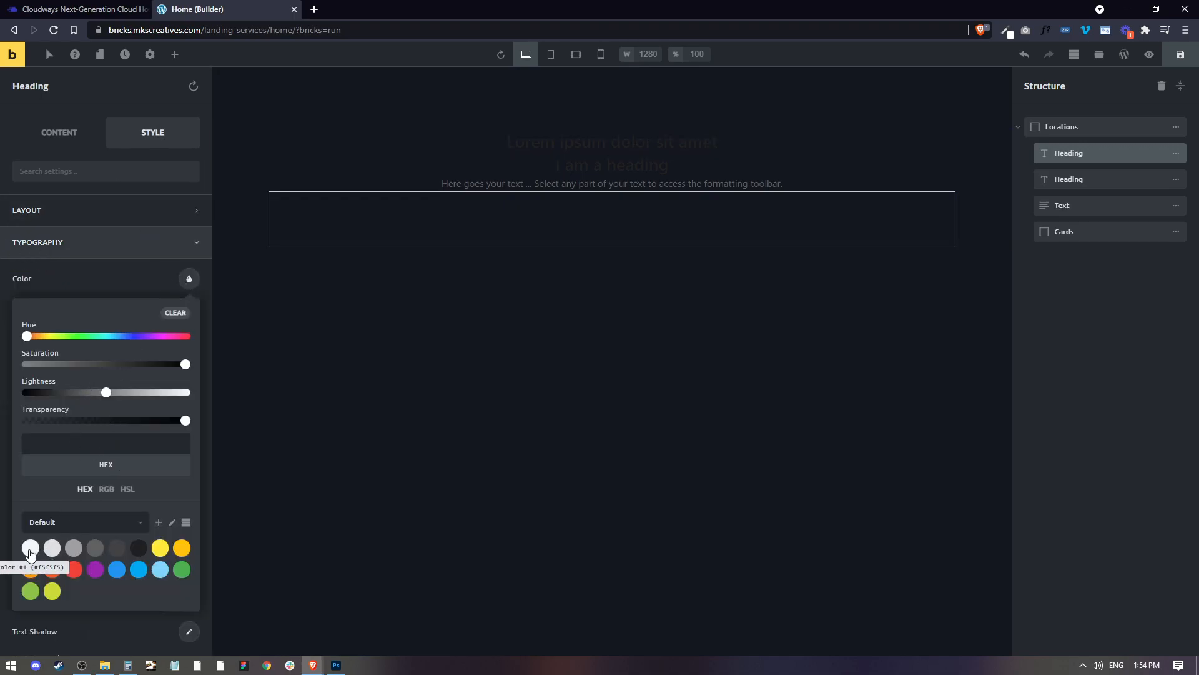
pyautogui.moveTo(107, 392); pyautogui.dragTo(188, 401)
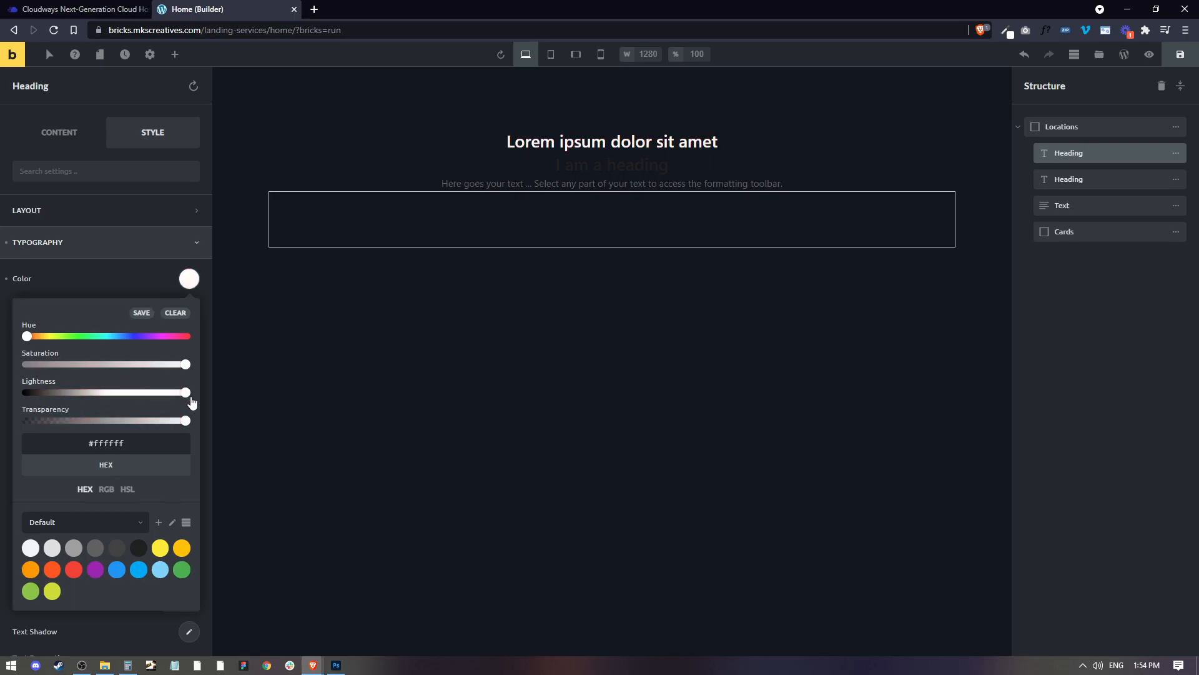
pyautogui.click(186, 281)
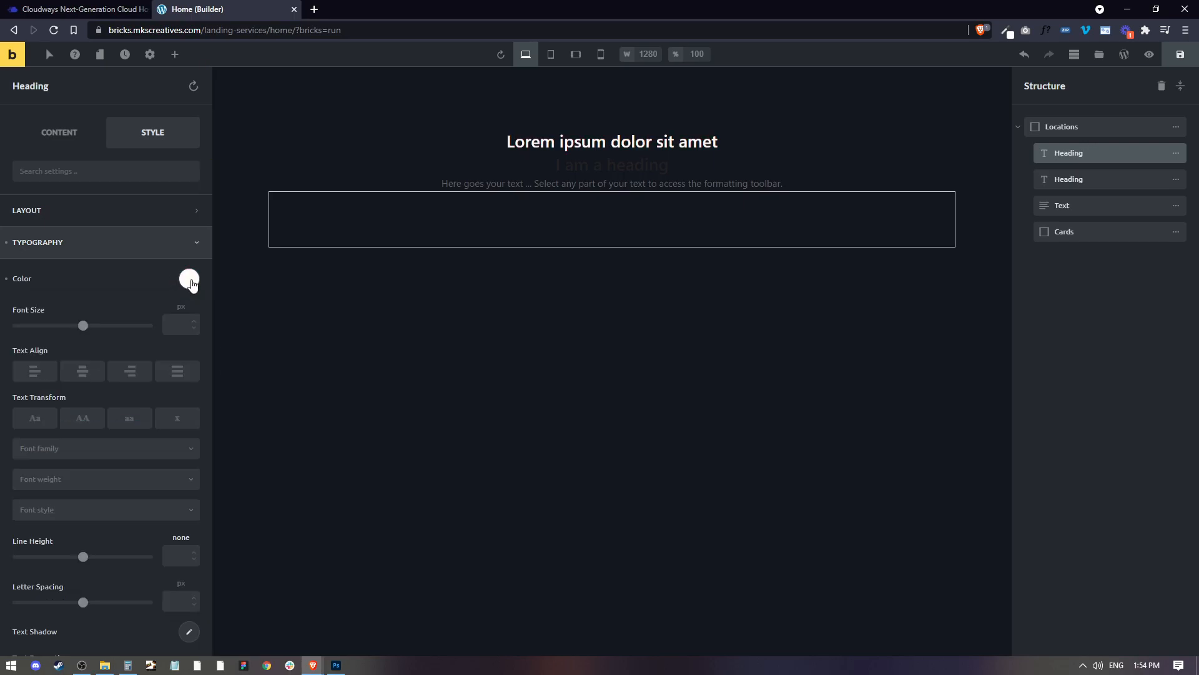
# Set the first heading's font size to 14 px and its text transform to capitalize
pyautogui.click(180, 324)
pyautogui.write('14')
pyautogui.click(82, 371)
pyautogui.scroll(-4, 102, 424)
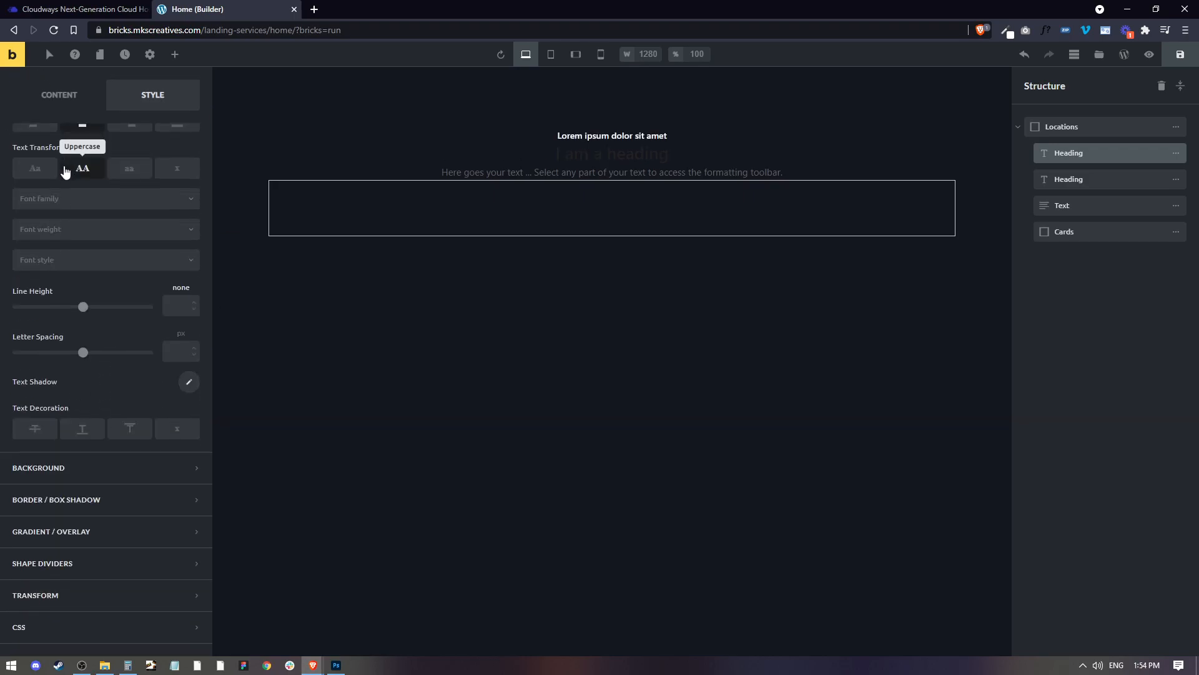
pyautogui.scroll(2, 76, 145)
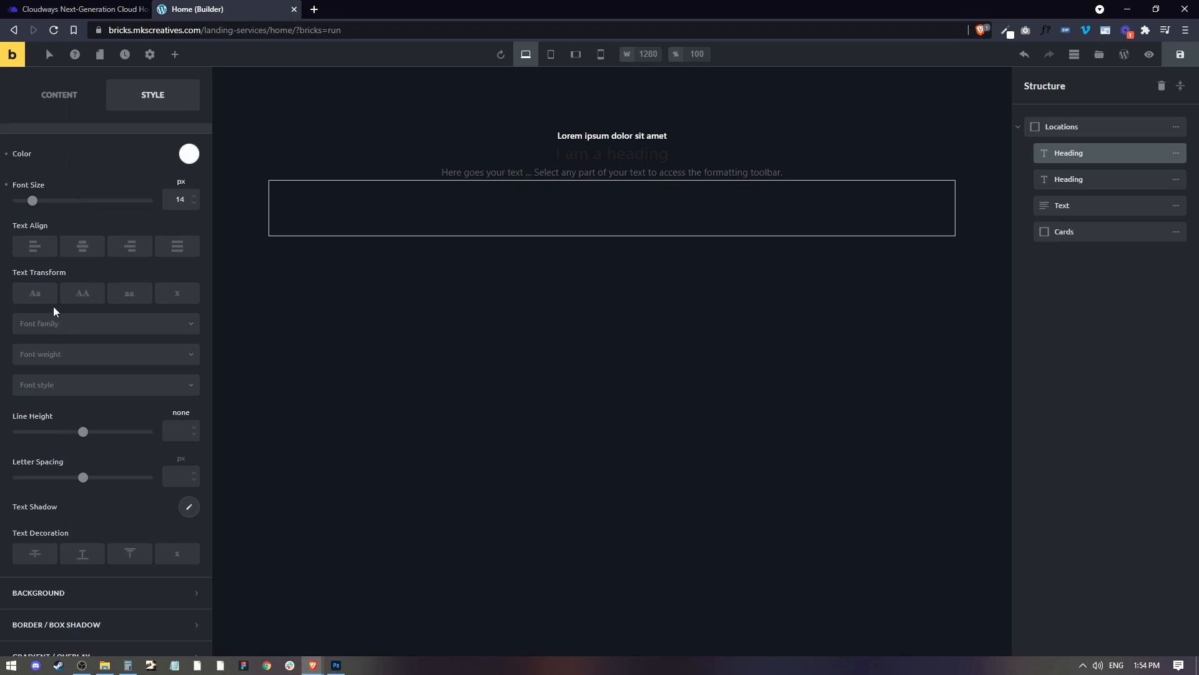
pyautogui.click(37, 299)
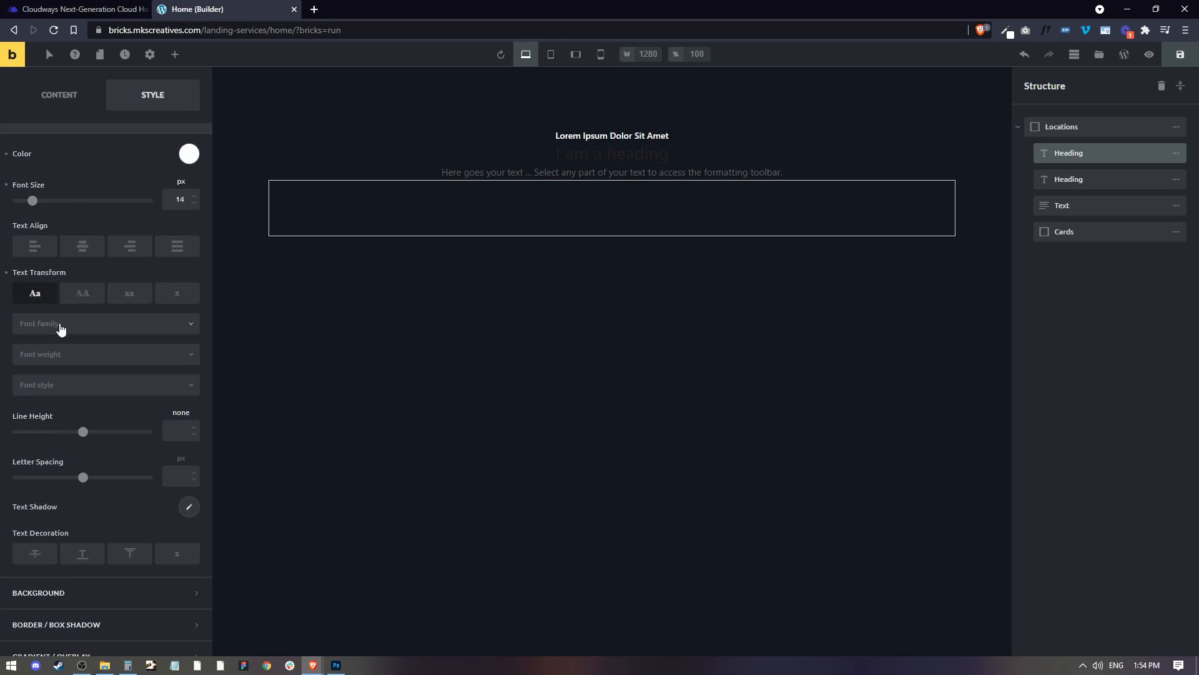
# Set the first heading's font family to Poppins
pyautogui.click(60, 324)
pyautogui.write('Pop')
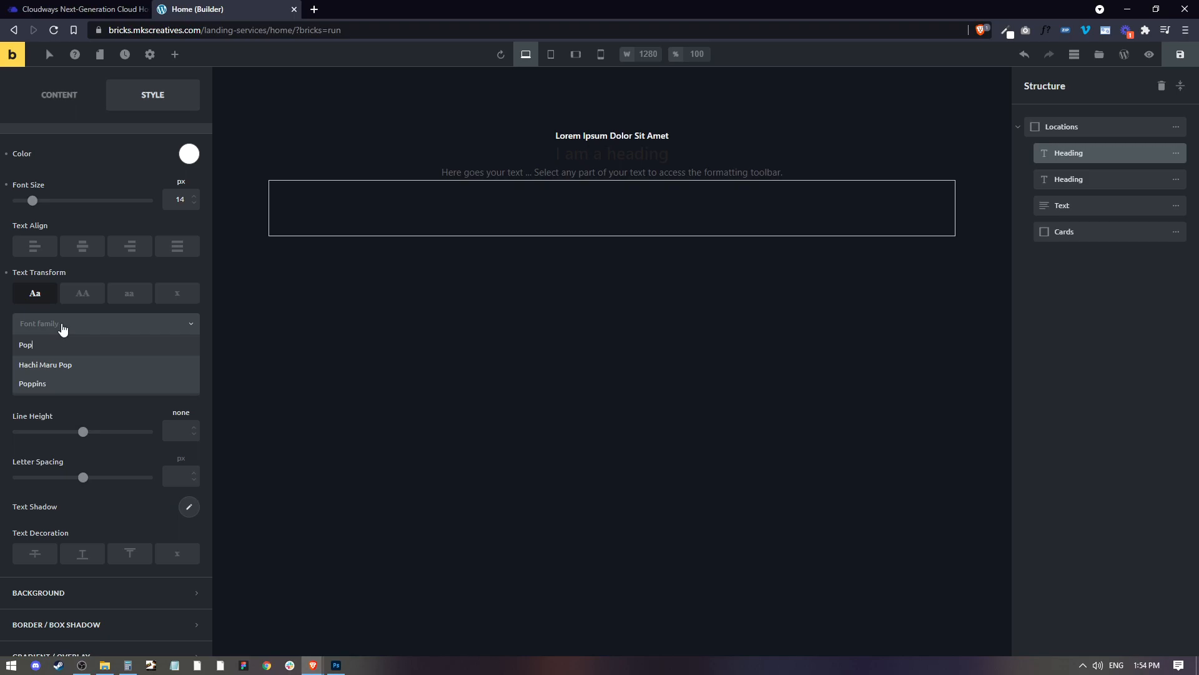
pyautogui.click(48, 382)
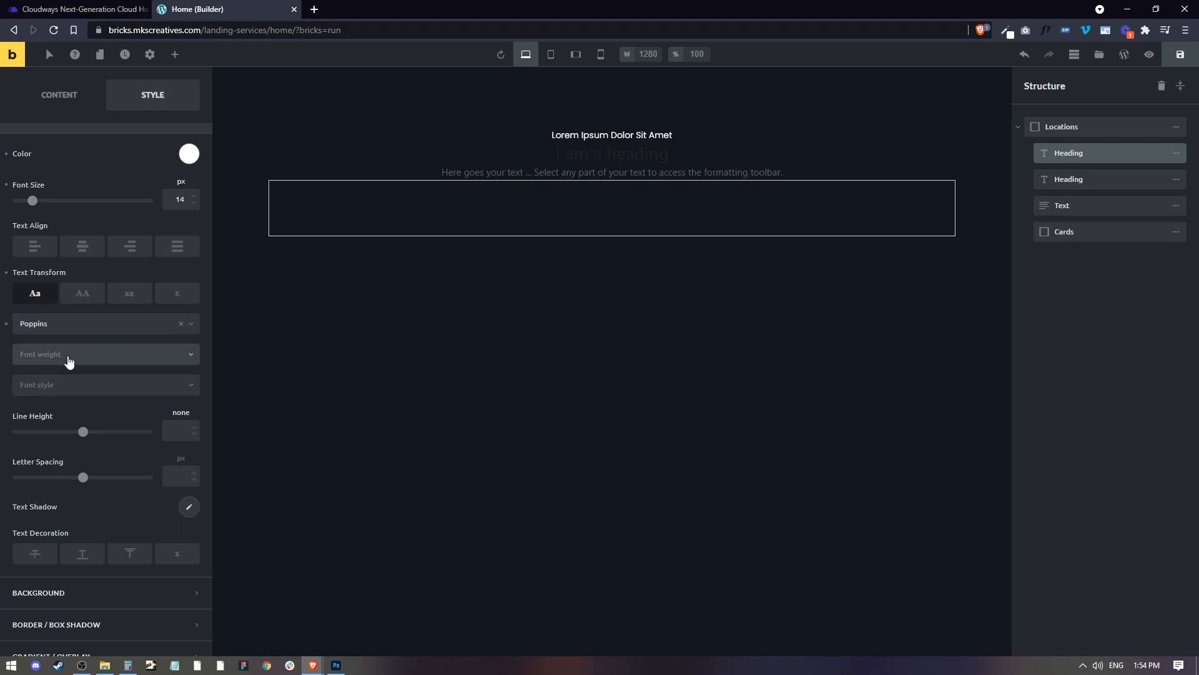
# Set the first heading's font weight to 500 and its letter spacing to 1 px
pyautogui.click(69, 360)
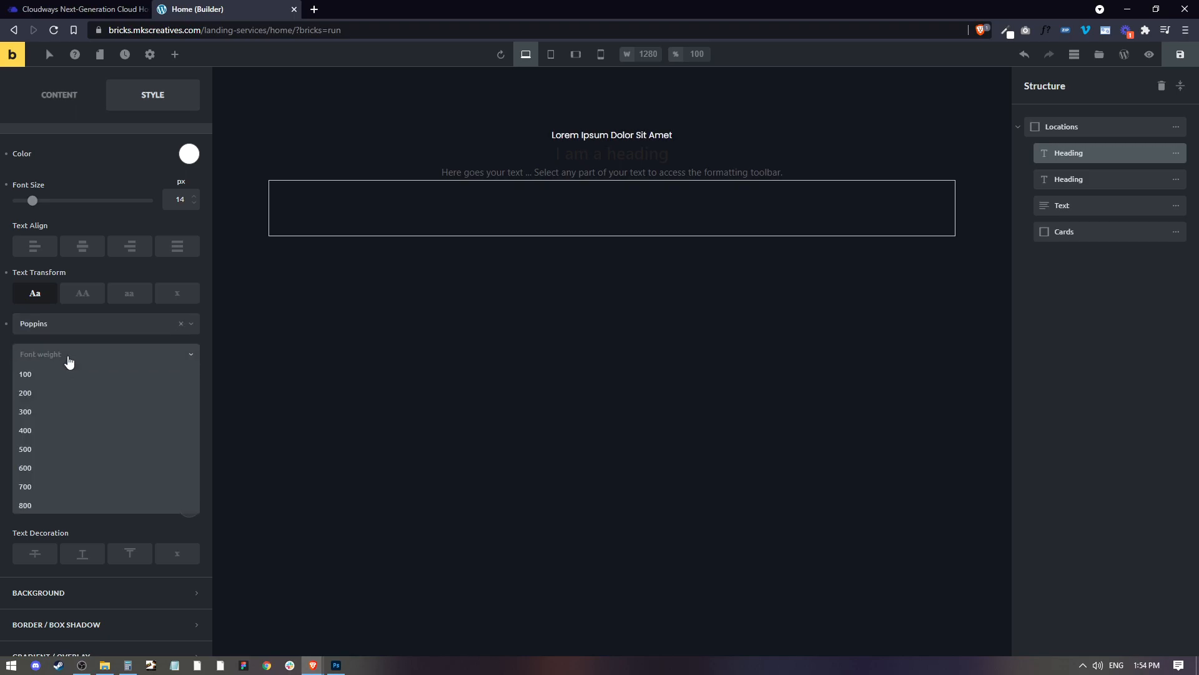
pyautogui.click(36, 435)
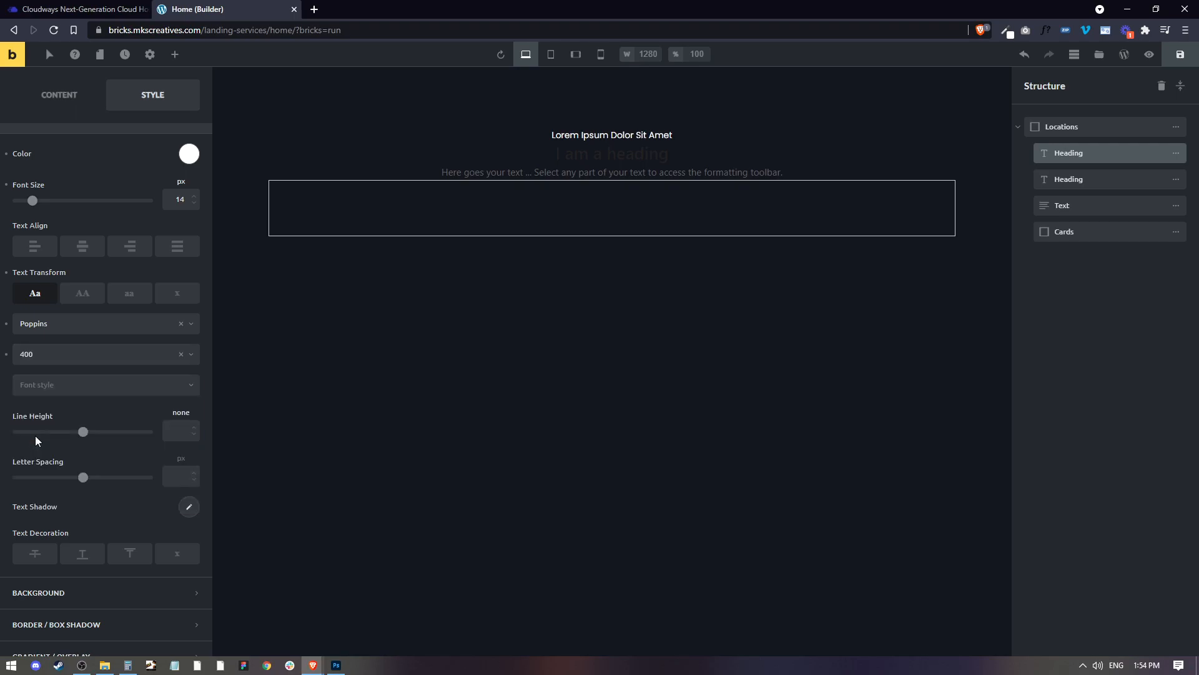
pyautogui.click(50, 353)
pyautogui.click(46, 424)
pyautogui.click(180, 476)
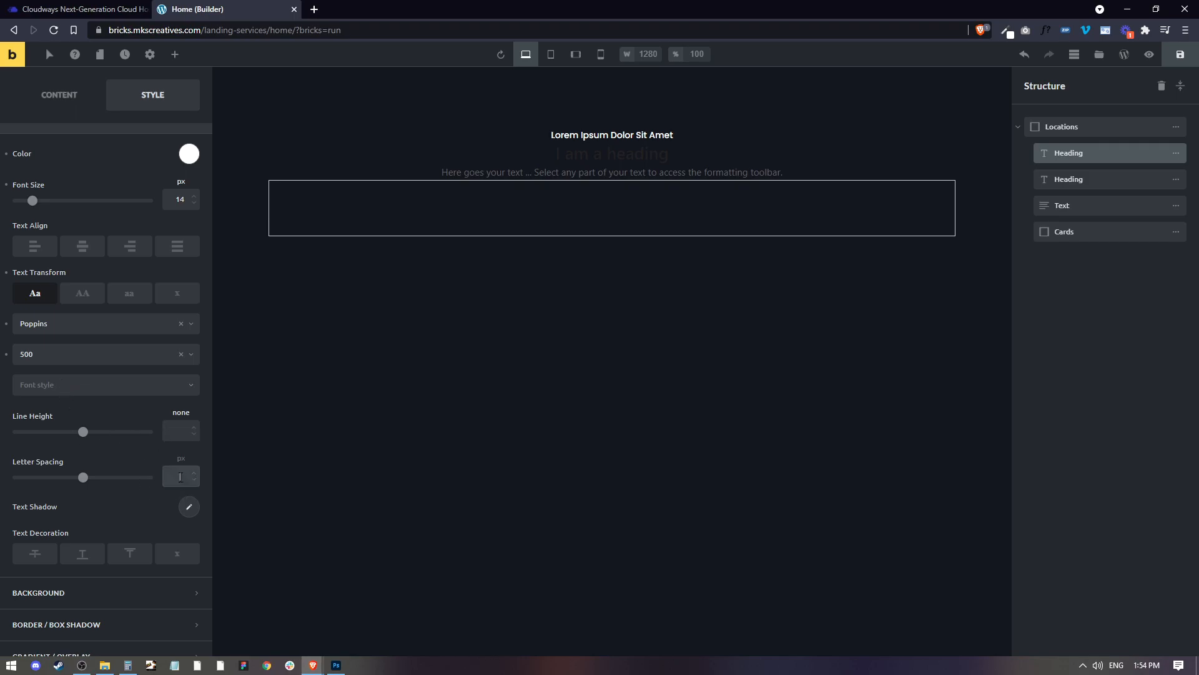
pyautogui.write('1')
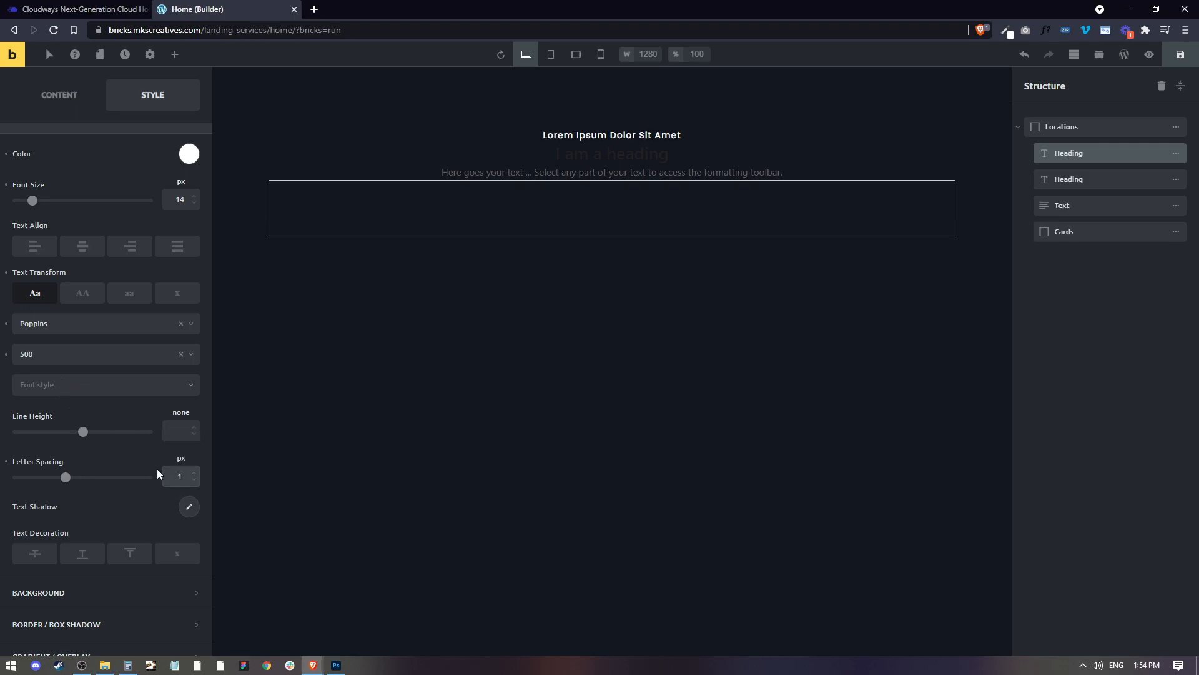
# Change the first heading's text transform to uppercase and its font weight to 400
pyautogui.click(83, 294)
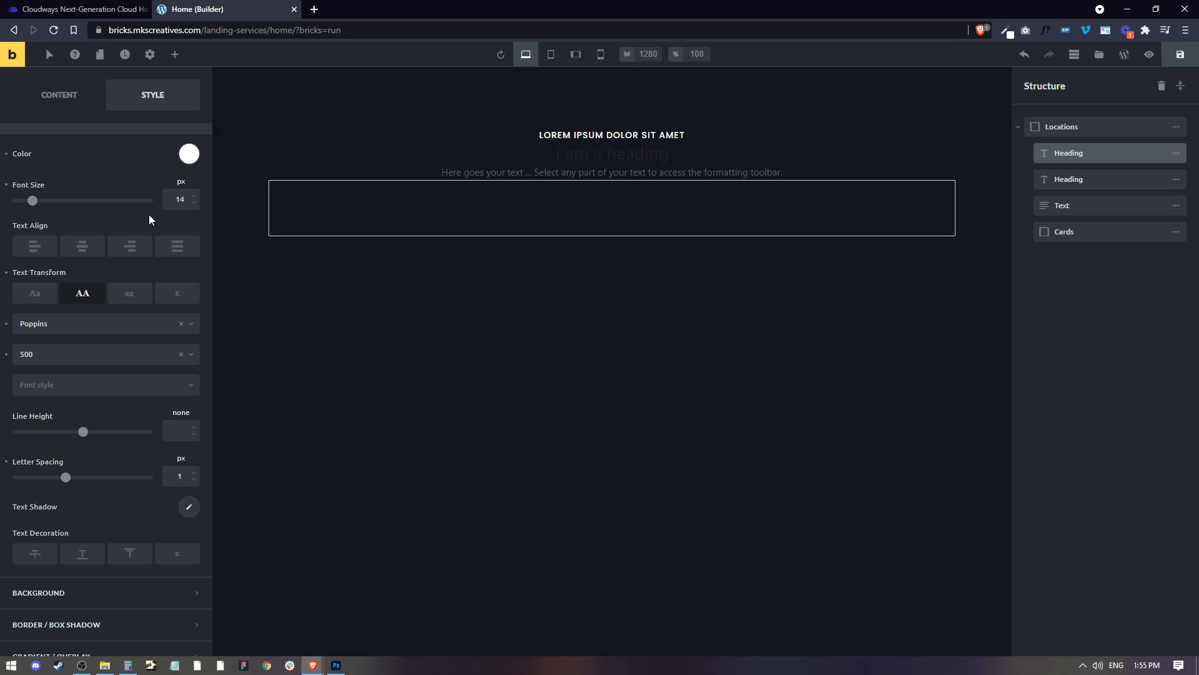
pyautogui.click(43, 355)
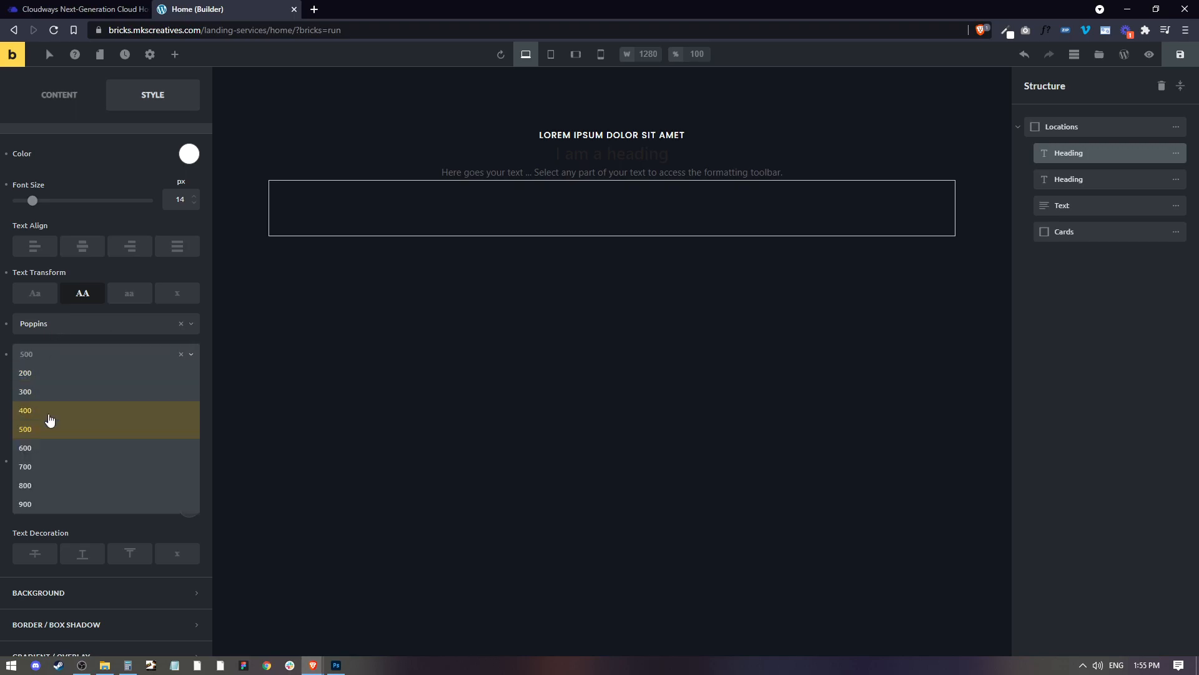
pyautogui.click(48, 418)
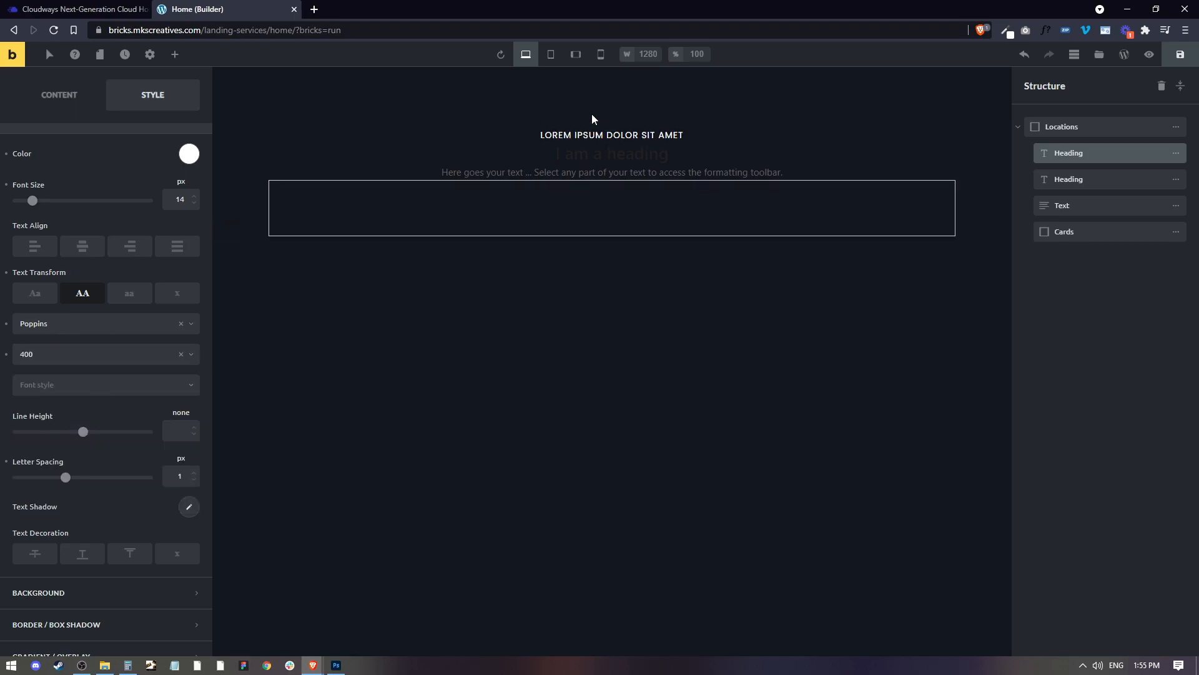
# Set the second heading's text color to white (#ffffff)
pyautogui.click(612, 155)
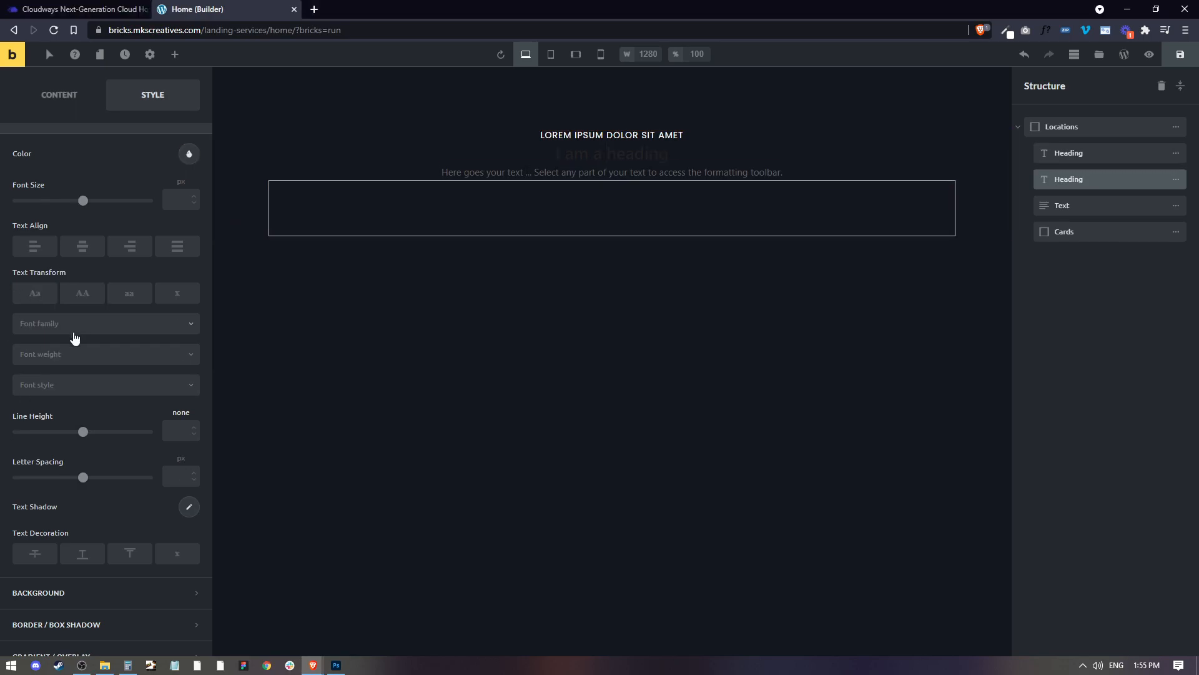
pyautogui.scroll(2, 62, 250)
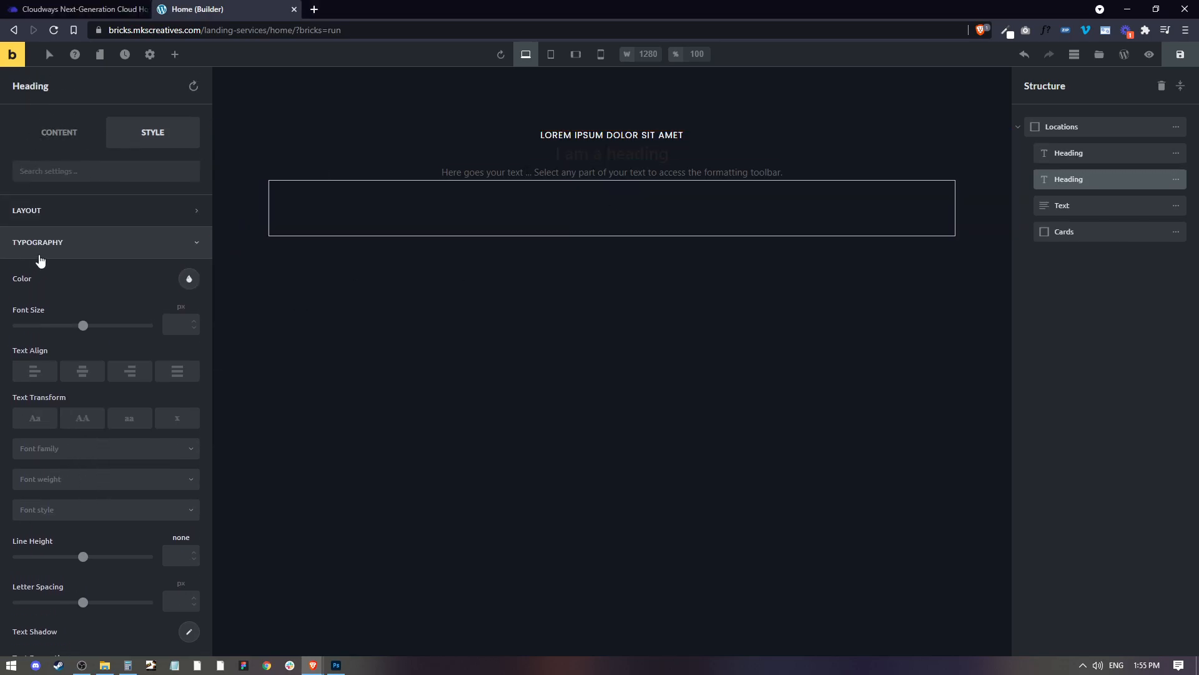
pyautogui.click(189, 281)
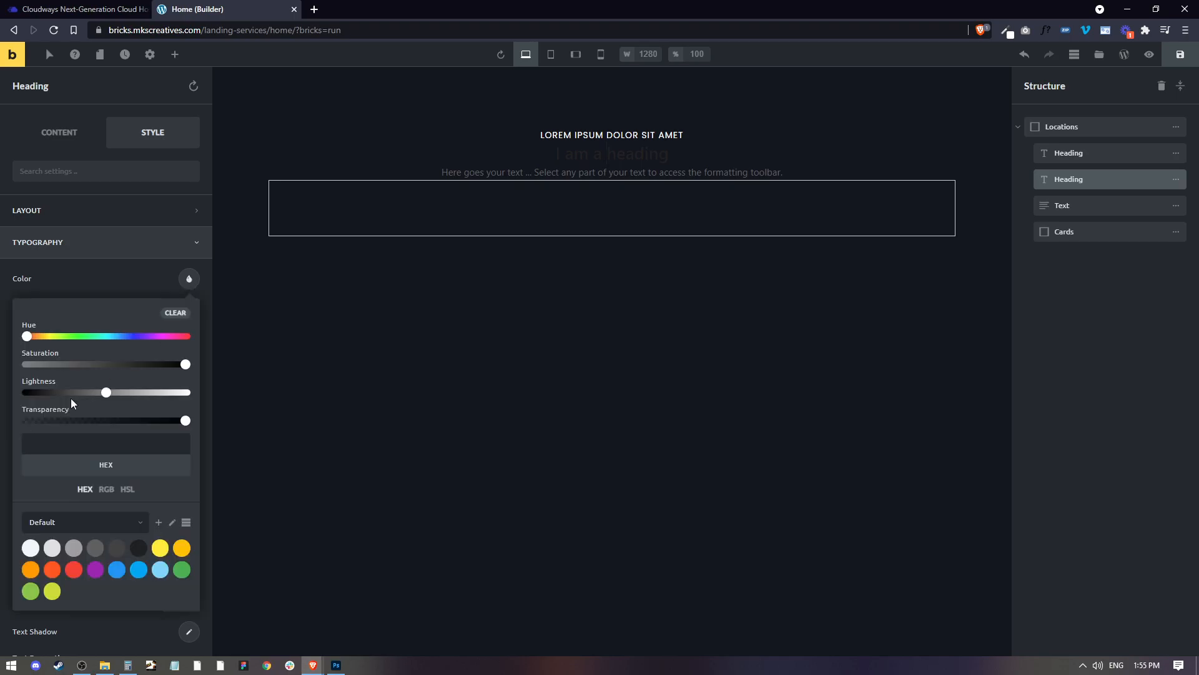
pyautogui.moveTo(106, 394); pyautogui.dragTo(207, 405)
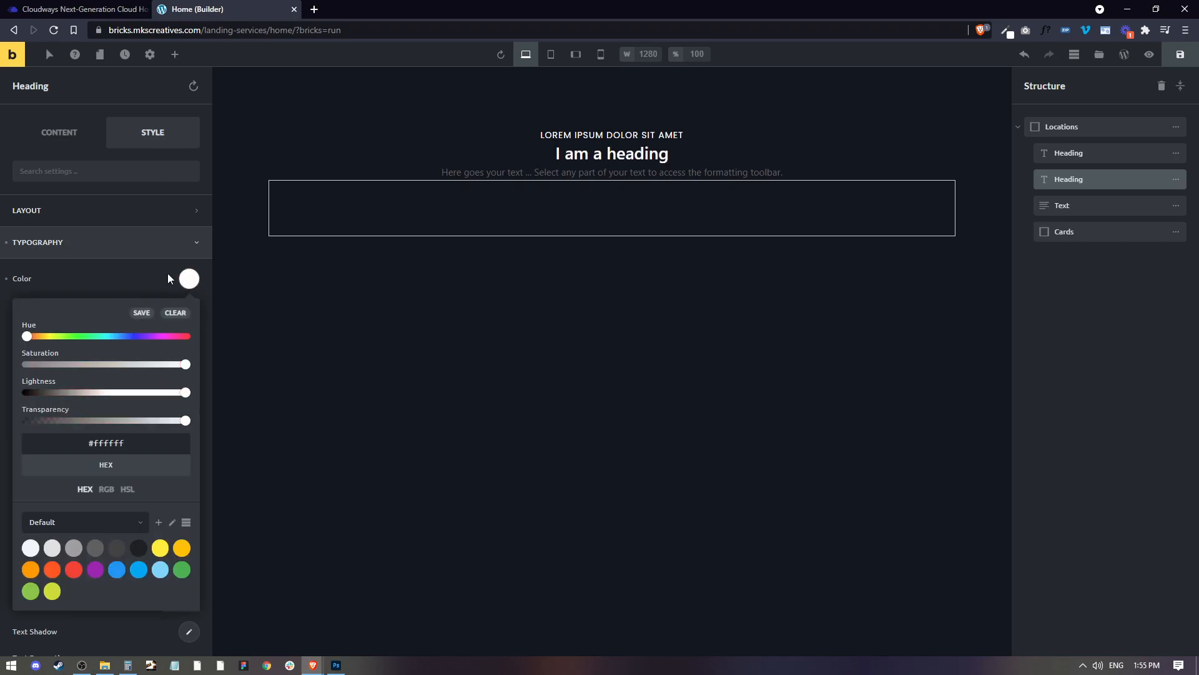
pyautogui.click(190, 282)
# Set the second heading's text transform to uppercase and its font size to 45 px
pyautogui.scroll(-2, 111, 401)
pyautogui.scroll(-1, 111, 402)
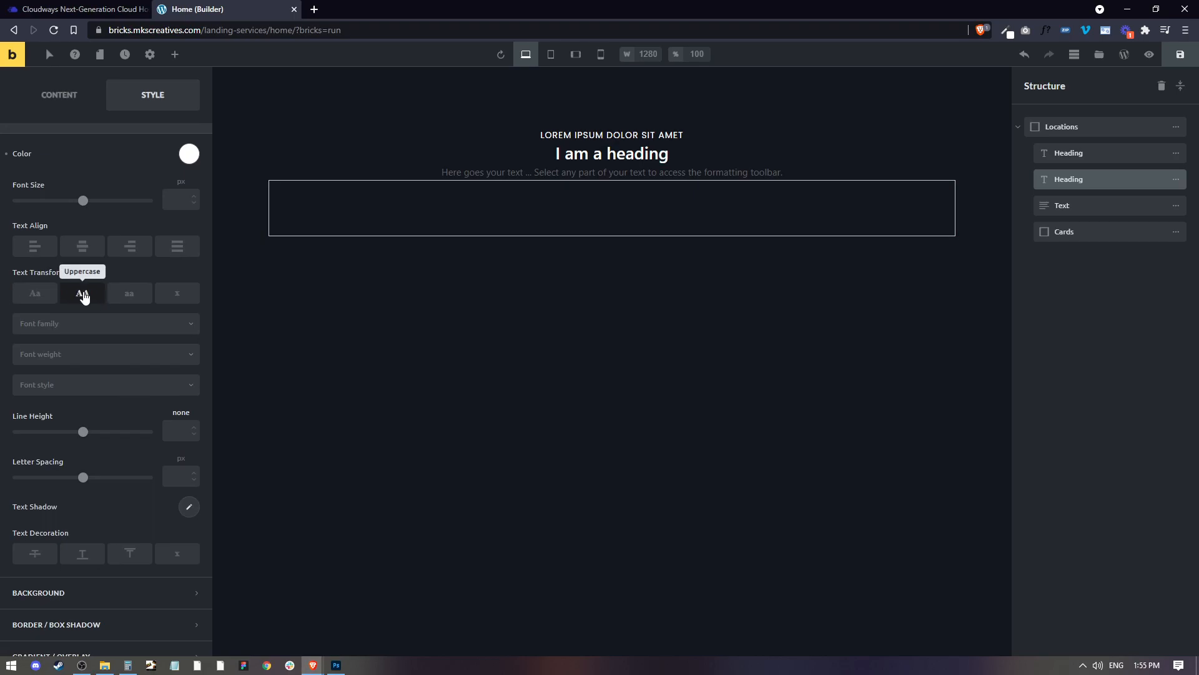
pyautogui.click(83, 294)
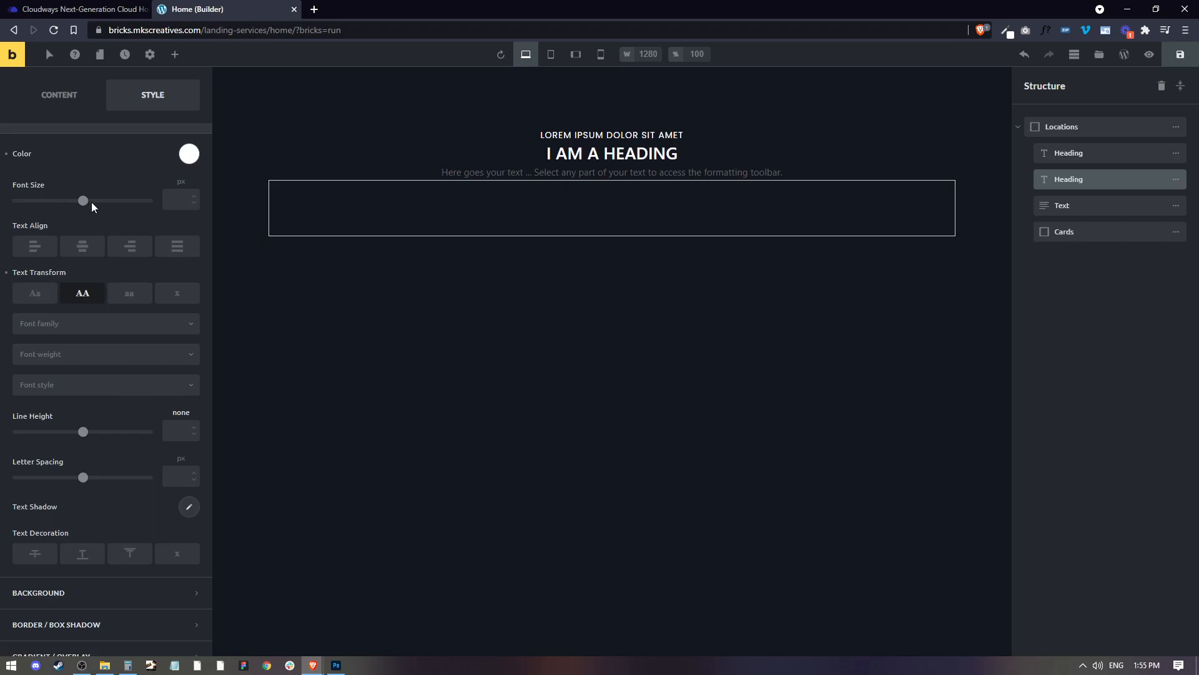
pyautogui.click(175, 200)
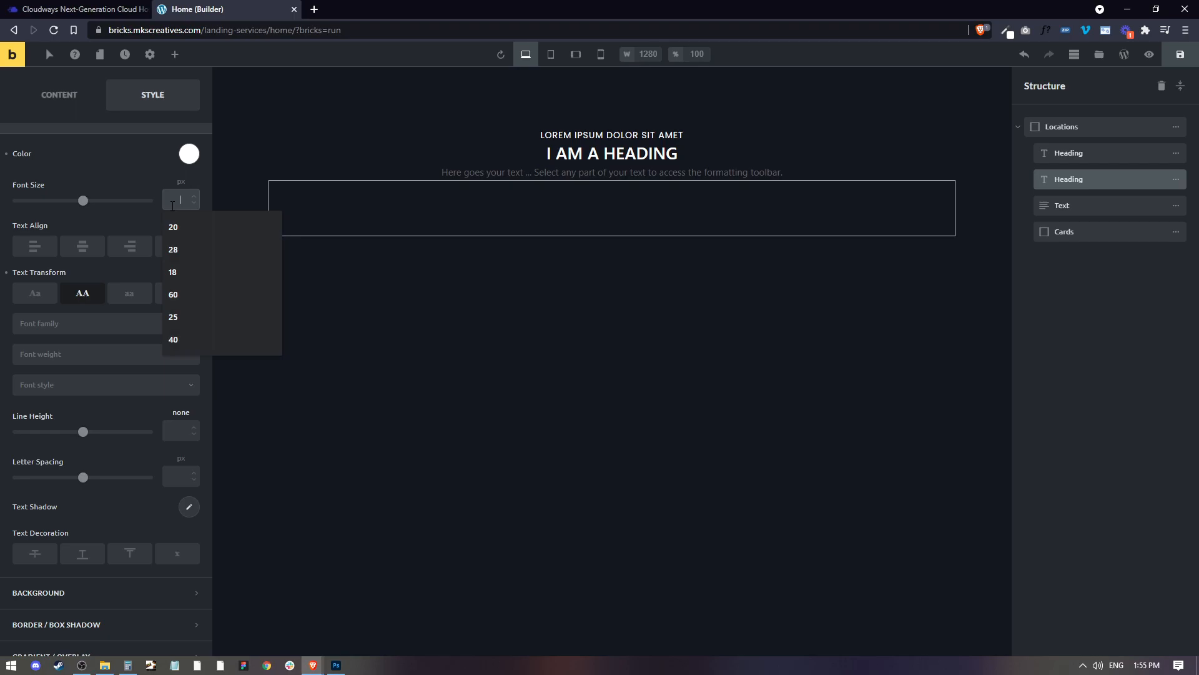
pyautogui.write('45')
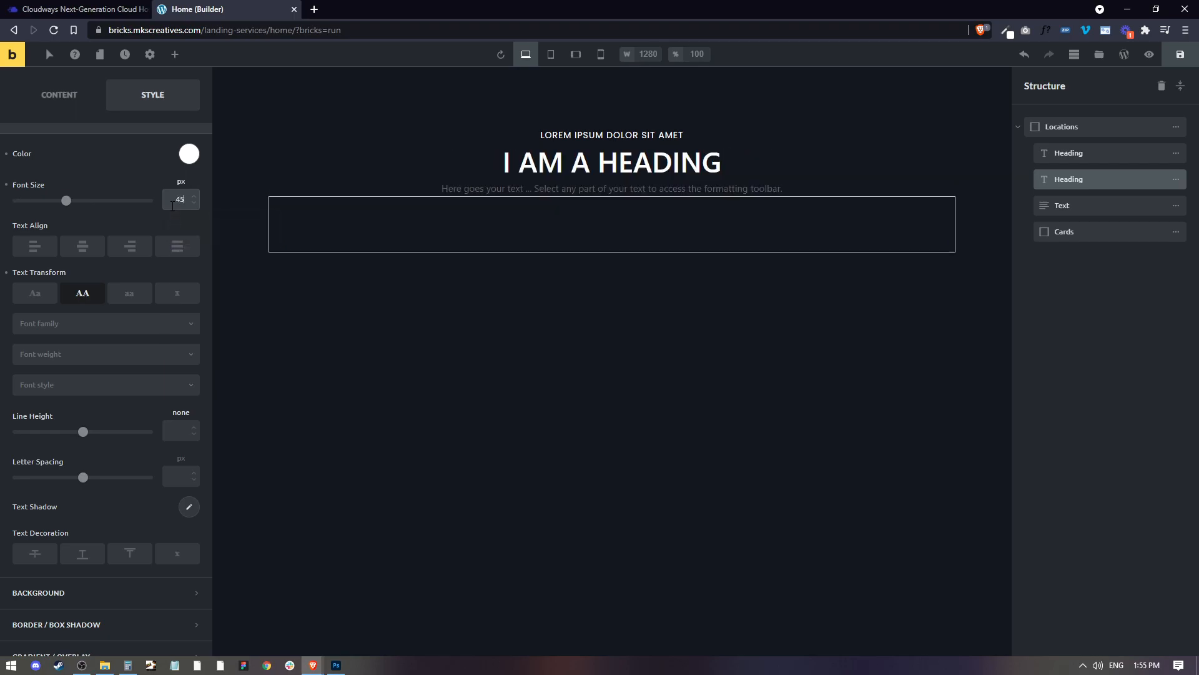
# Replace the second heading's text with "Vestibulum ante ipsum" and return to its style settings
pyautogui.hotkey('alt', 'Tab')
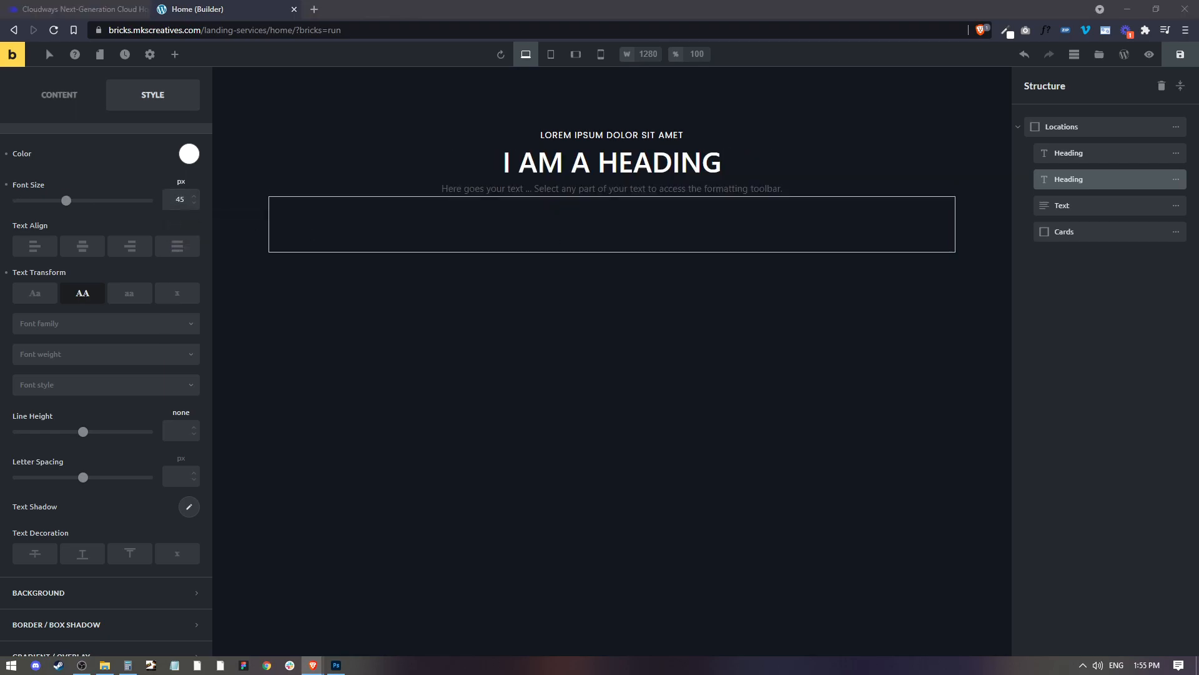
pyautogui.moveTo(718, 166); pyautogui.dragTo(500, 166)
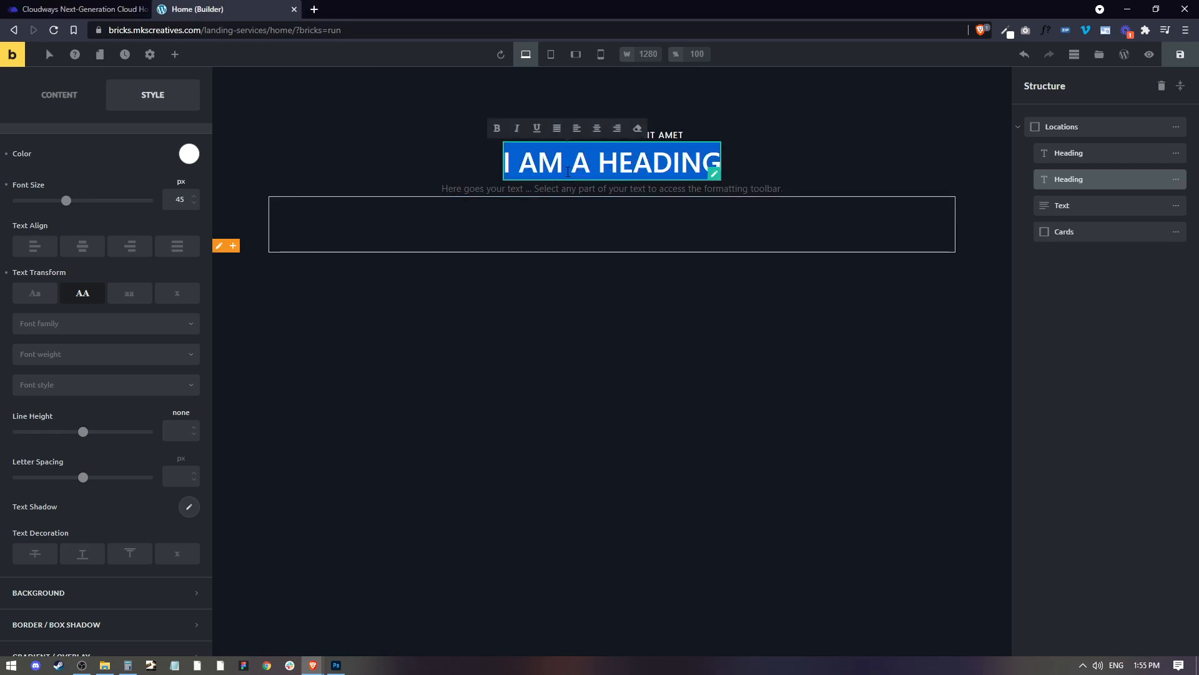
pyautogui.click(66, 96)
pyautogui.moveTo(78, 215); pyautogui.dragTo(2, 191)
pyautogui.write('Vestibulum ante ipsum')
pyautogui.click(585, 162)
pyautogui.click(148, 139)
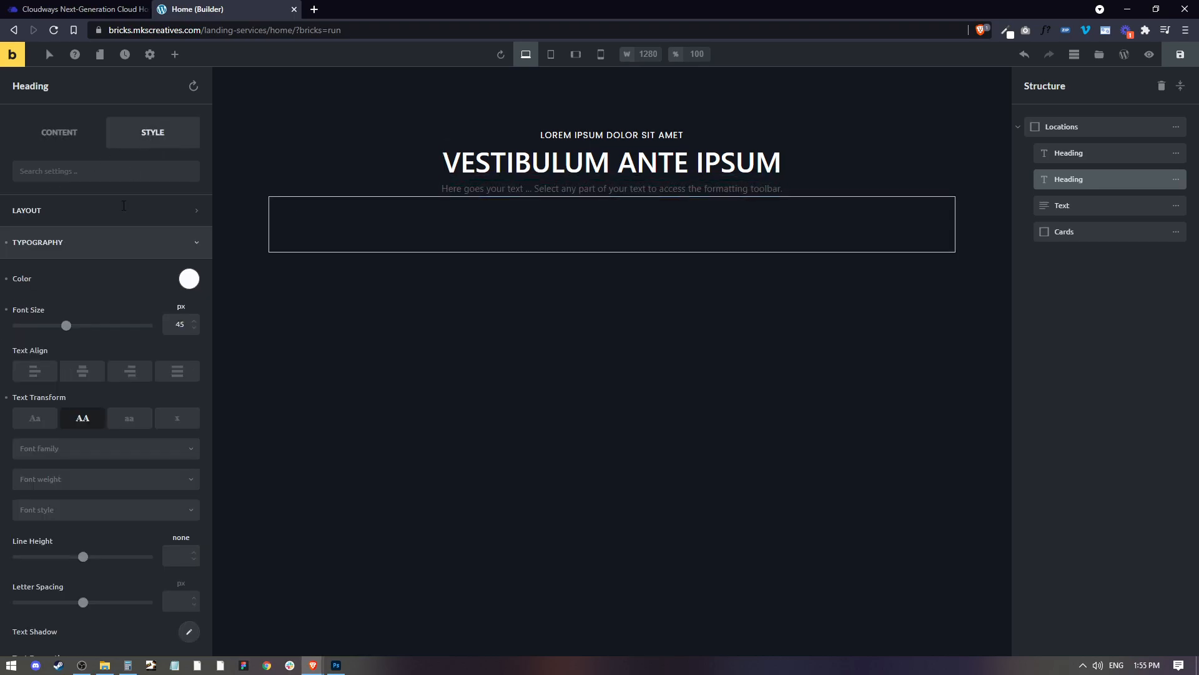
pyautogui.click(72, 142)
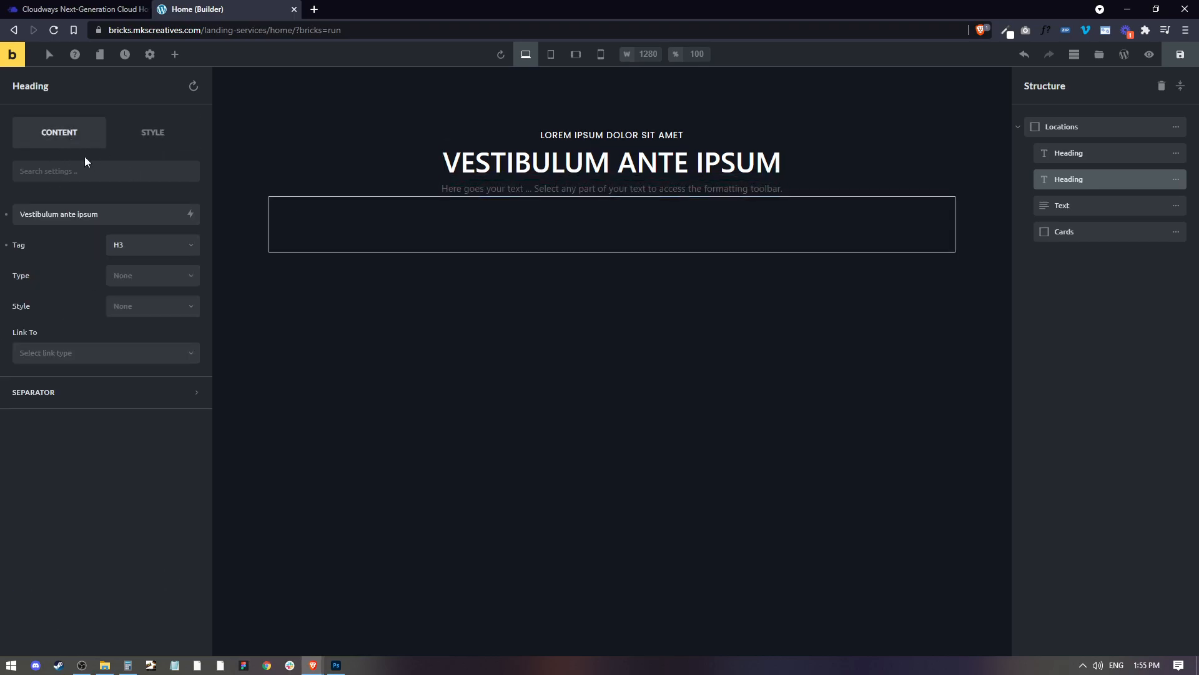
pyautogui.click(143, 249)
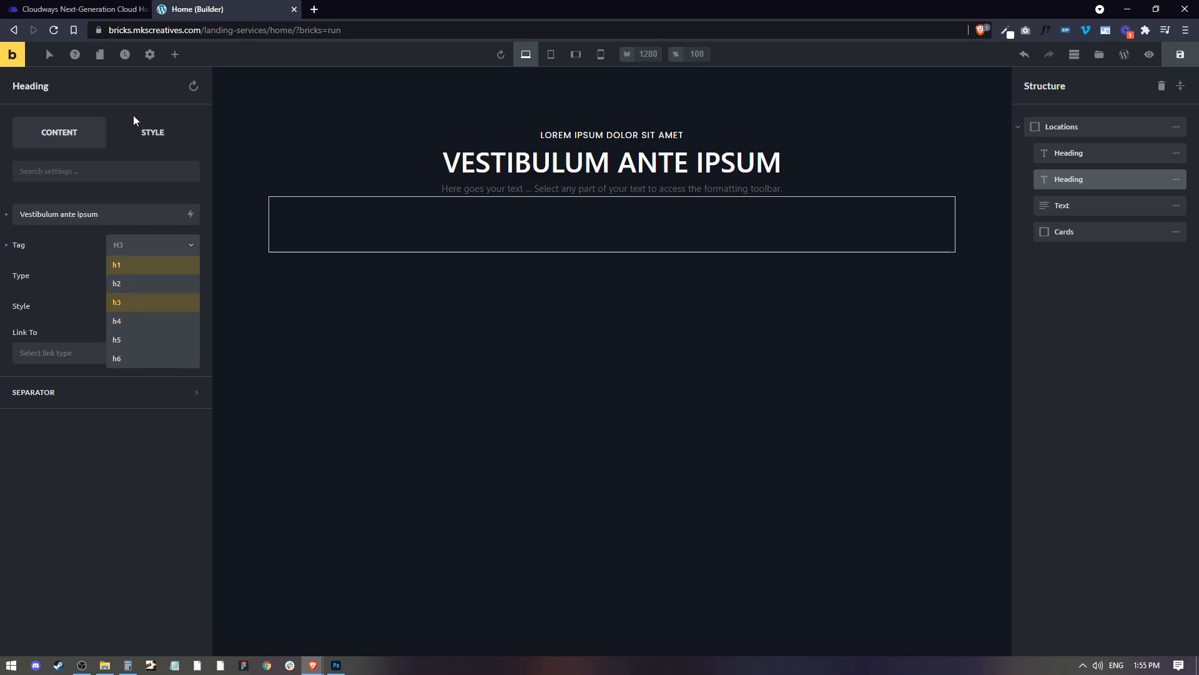
pyautogui.click(150, 128)
pyautogui.click(153, 130)
# Set the second heading's font family to Poppins
pyautogui.scroll(-3, 73, 393)
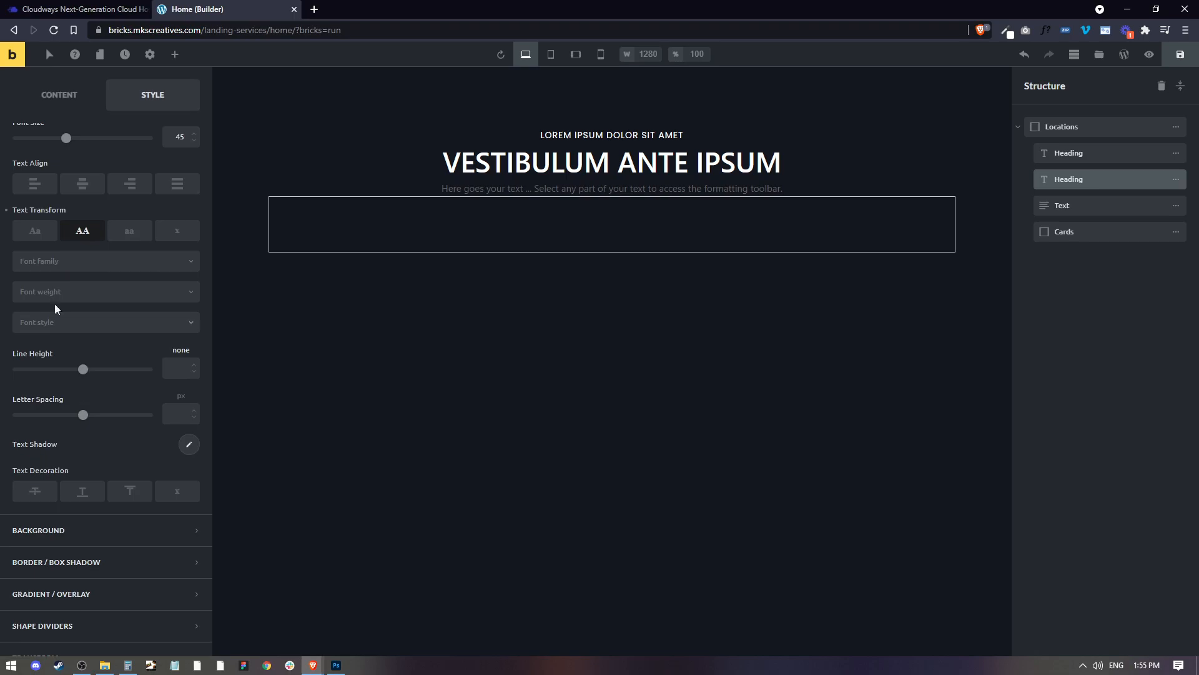
pyautogui.click(76, 267)
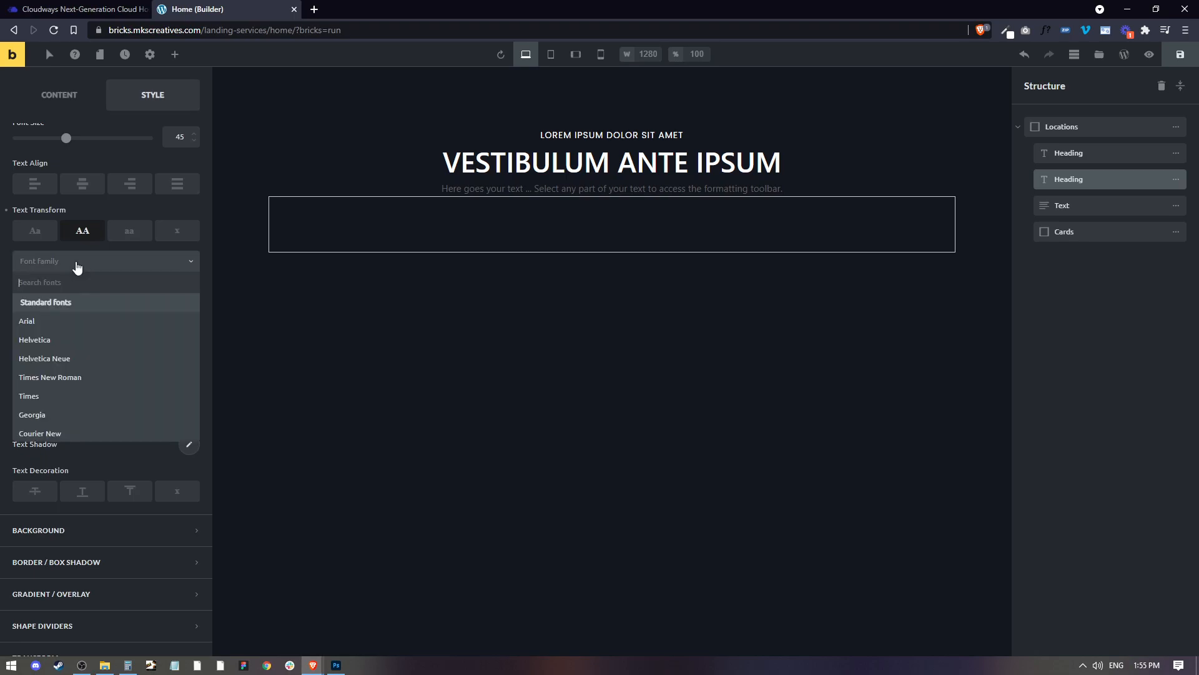
pyautogui.click(77, 267)
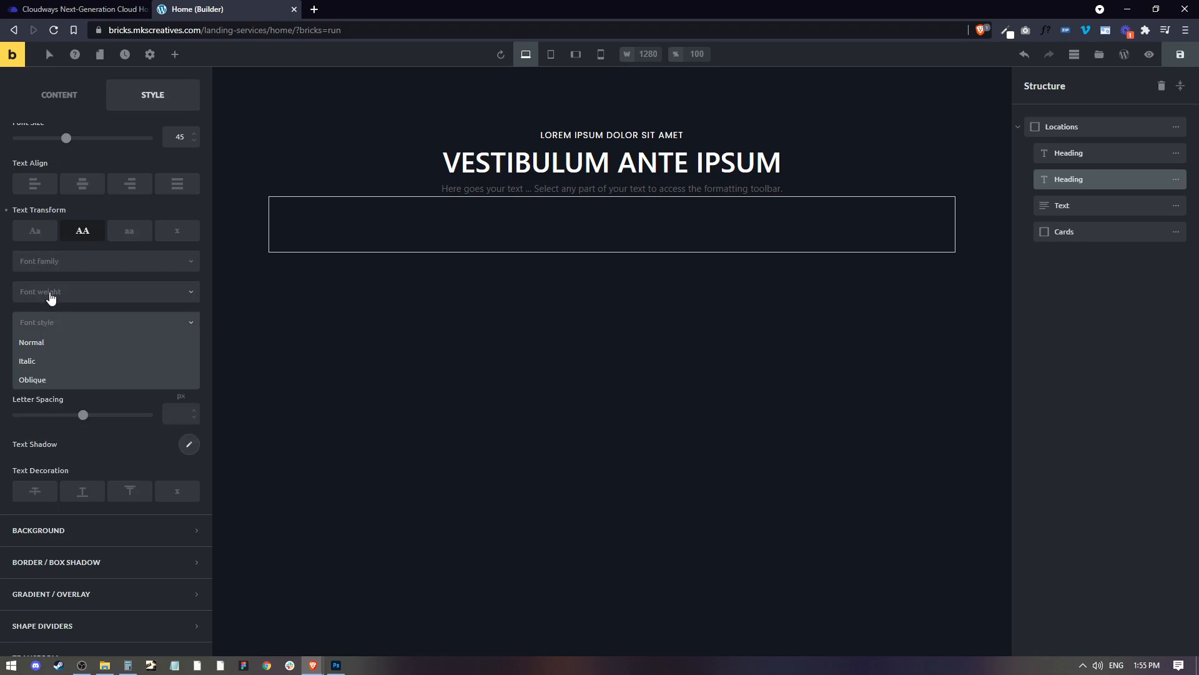
pyautogui.click(76, 268)
pyautogui.write('pop')
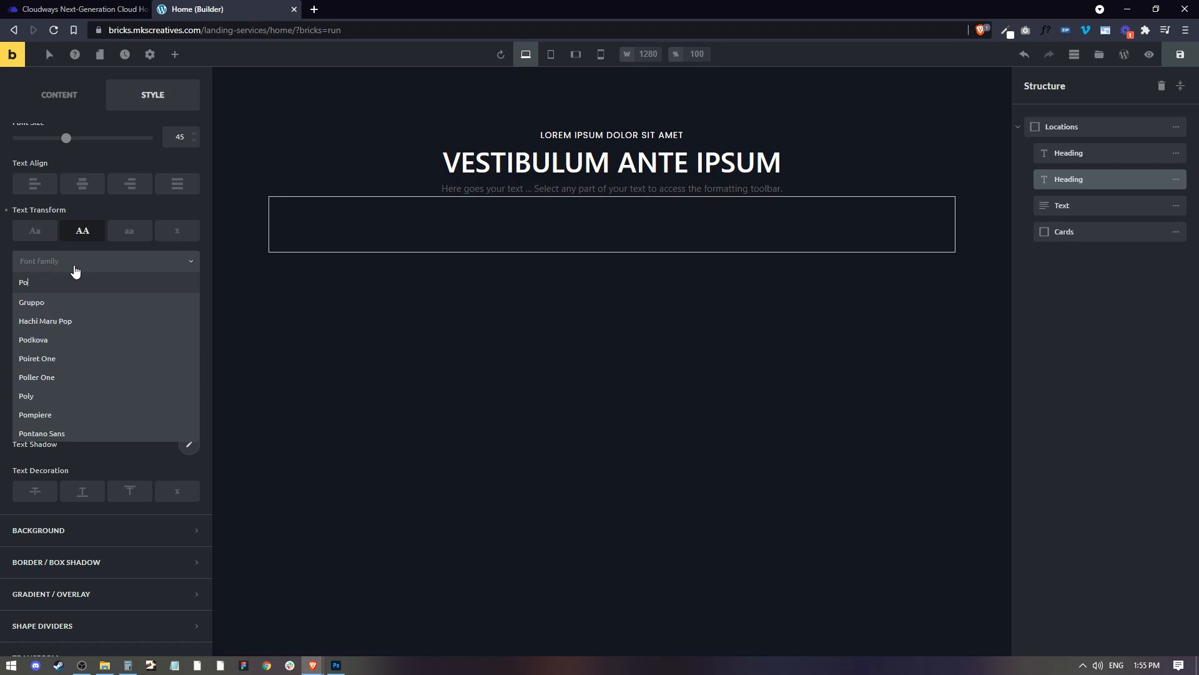
pyautogui.click(73, 321)
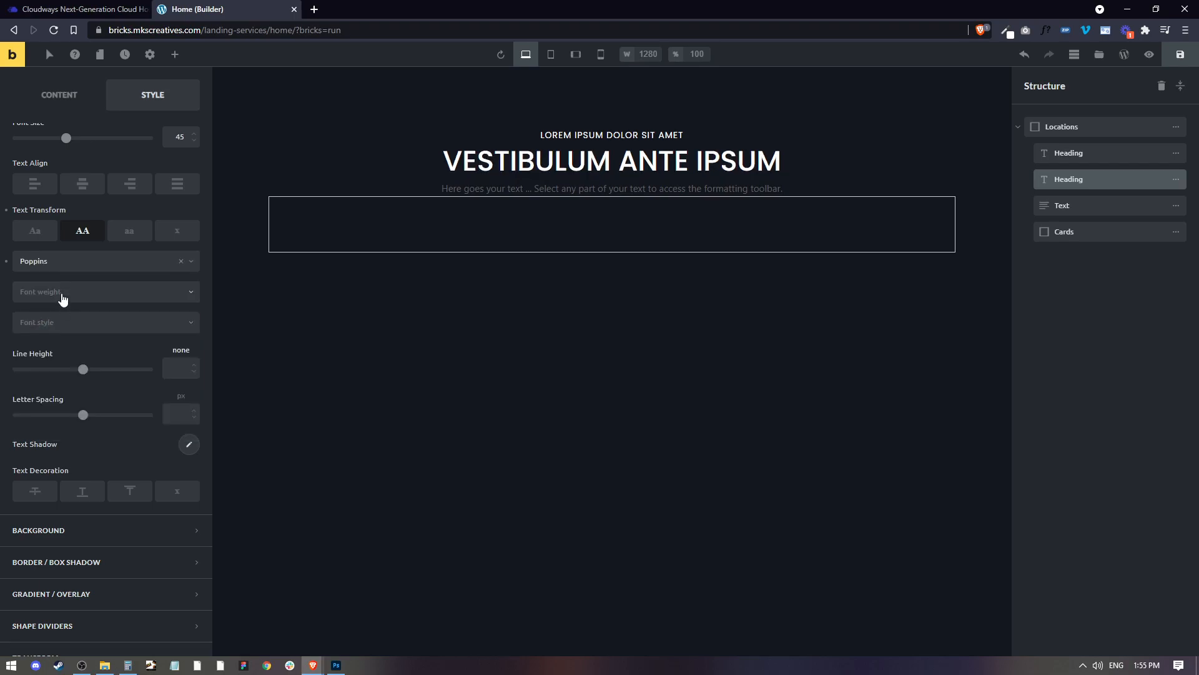
# Set the second heading's font weight to 600 and its letter spacing to 1 px
pyautogui.click(62, 298)
pyautogui.click(28, 406)
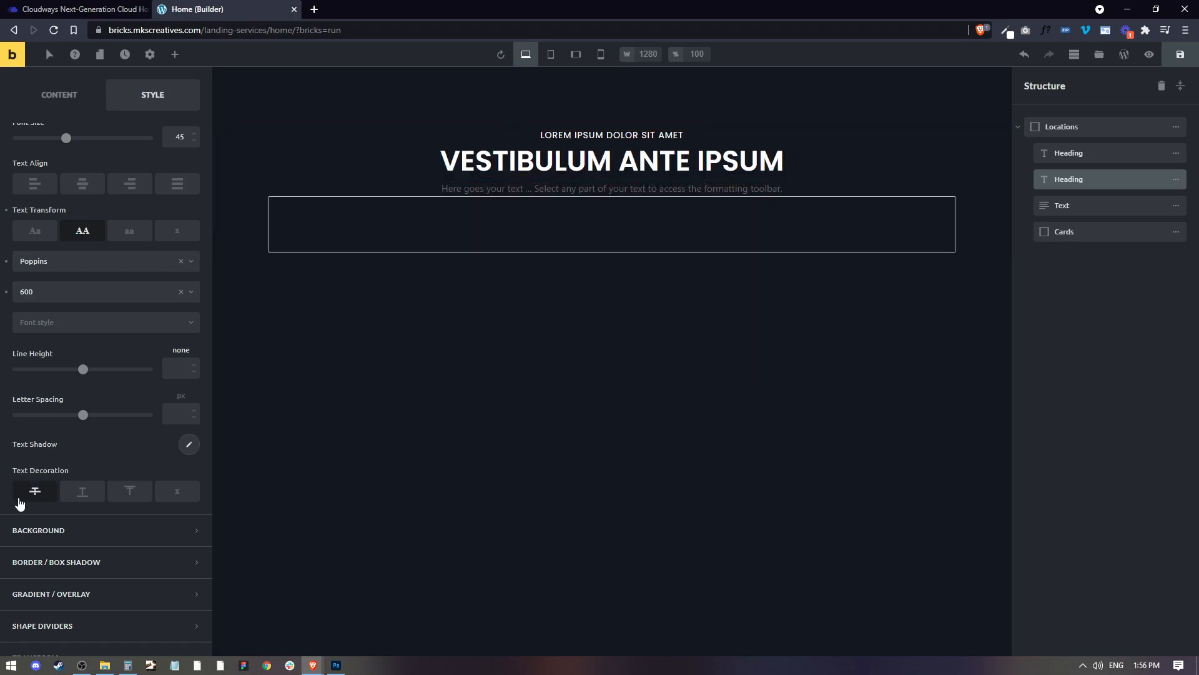
pyautogui.click(179, 416)
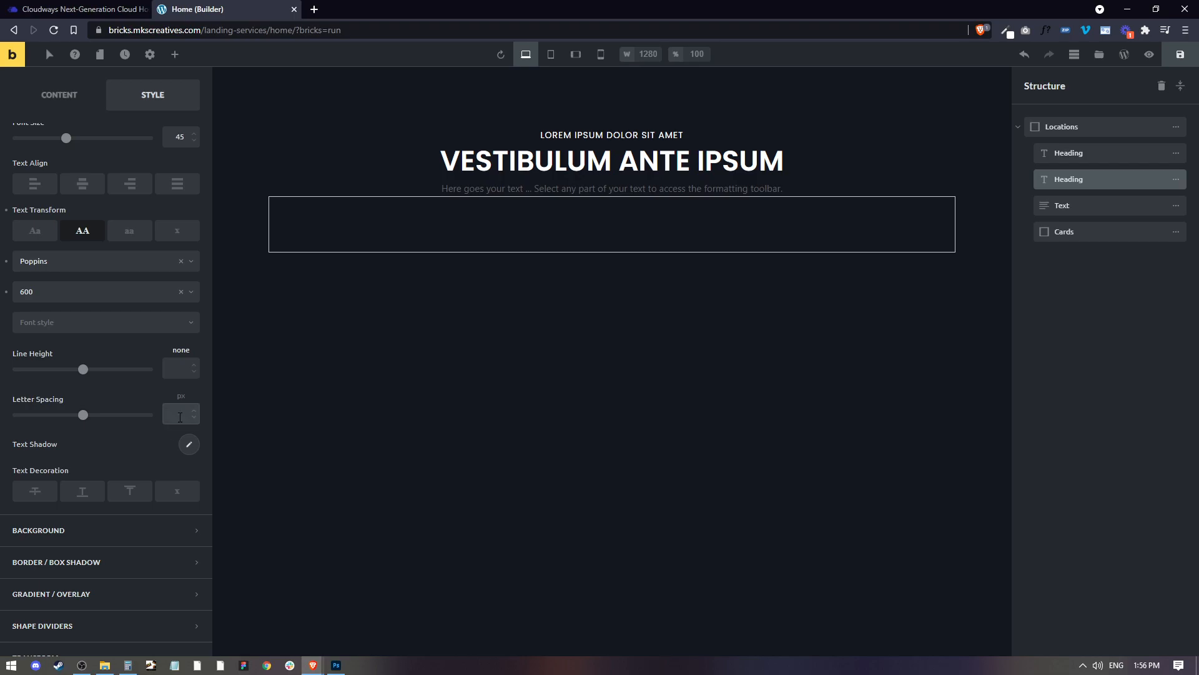
pyautogui.write('1')
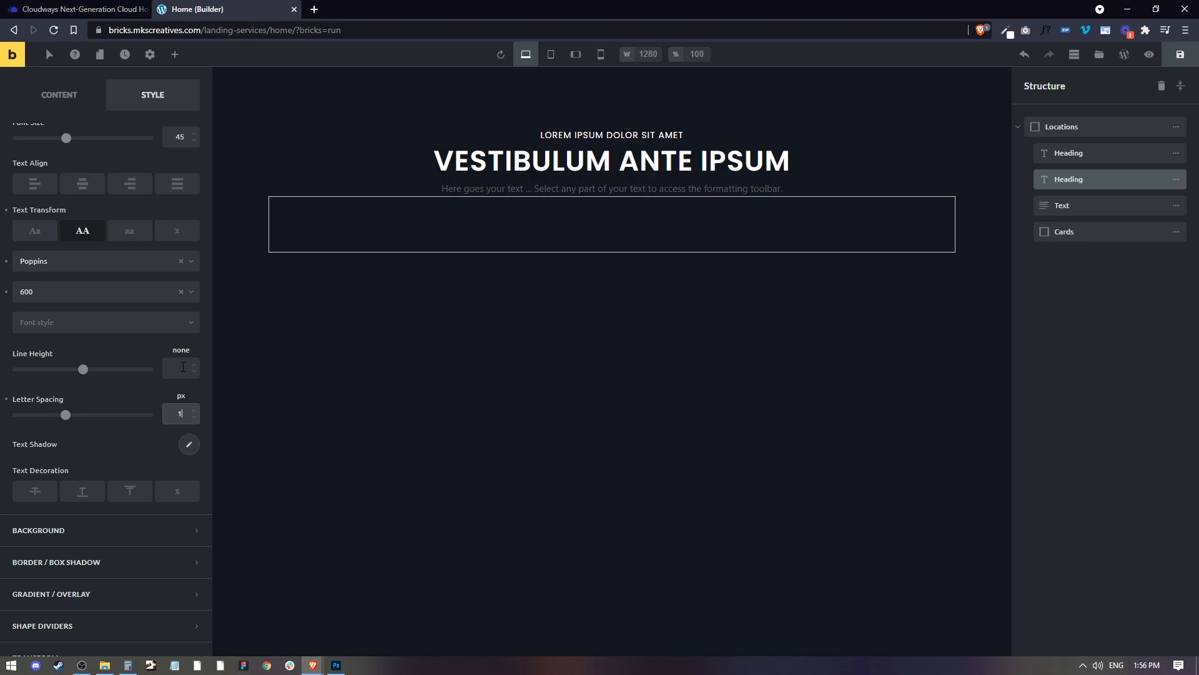
# Set the text element below the headings to white (#ffffff) with a font size of 18 px
pyautogui.click(592, 189)
pyautogui.scroll(3, 127, 248)
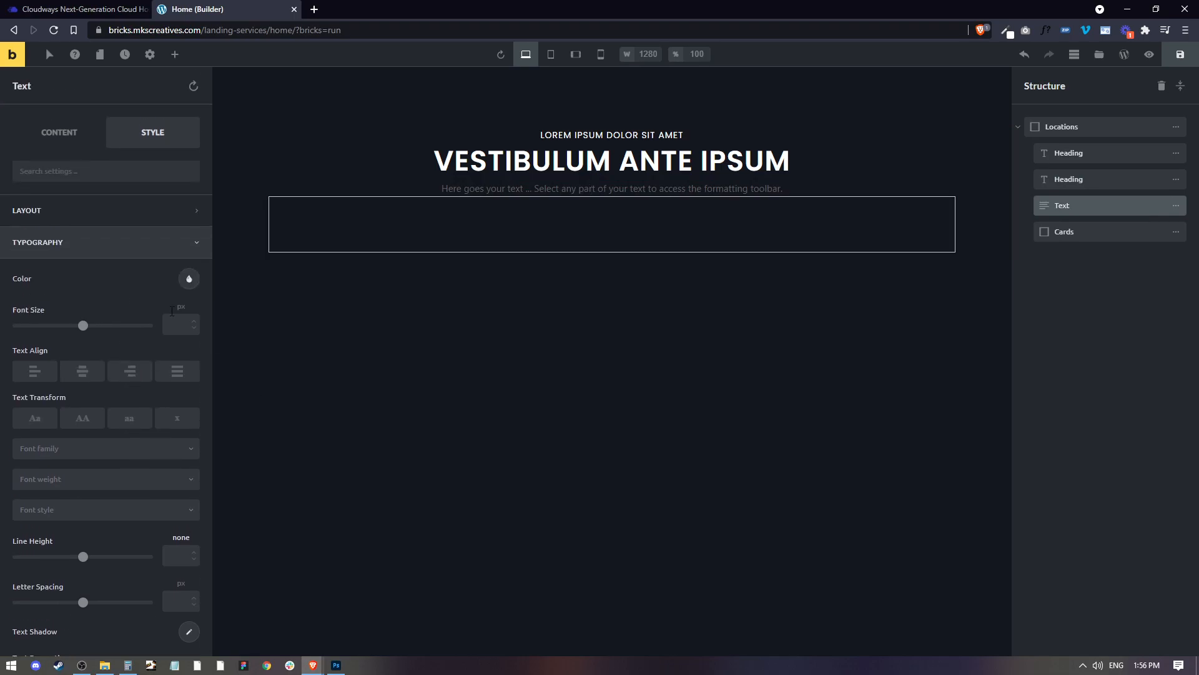
pyautogui.click(189, 279)
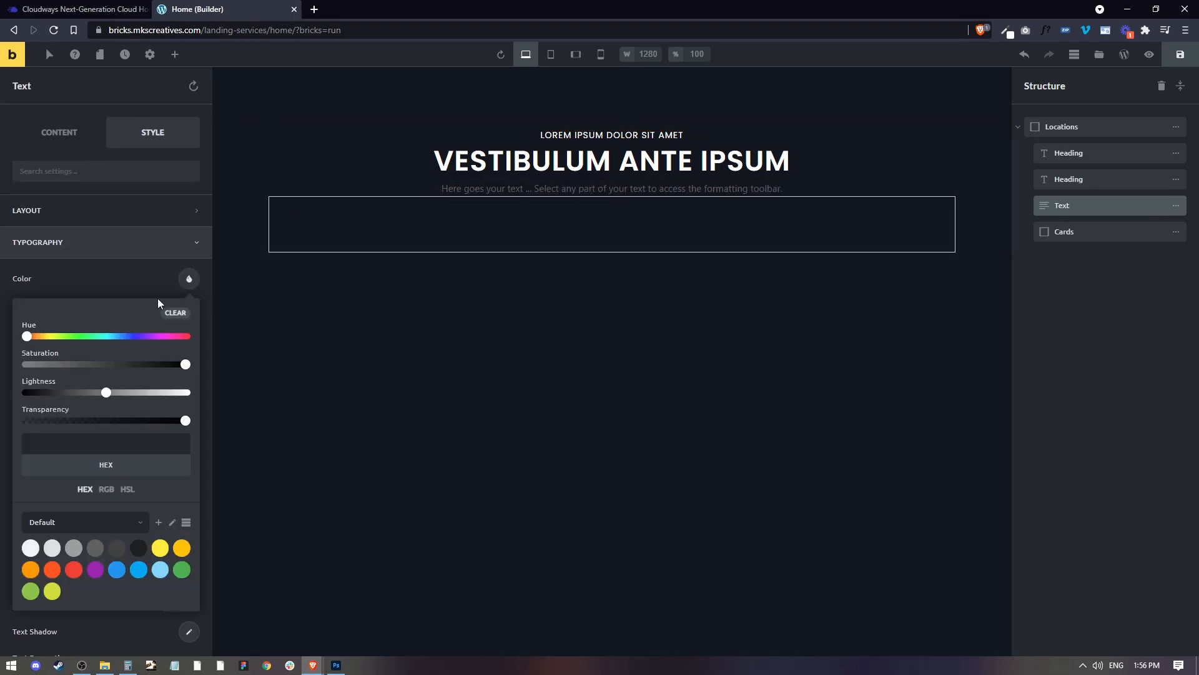
pyautogui.moveTo(108, 397); pyautogui.dragTo(199, 400)
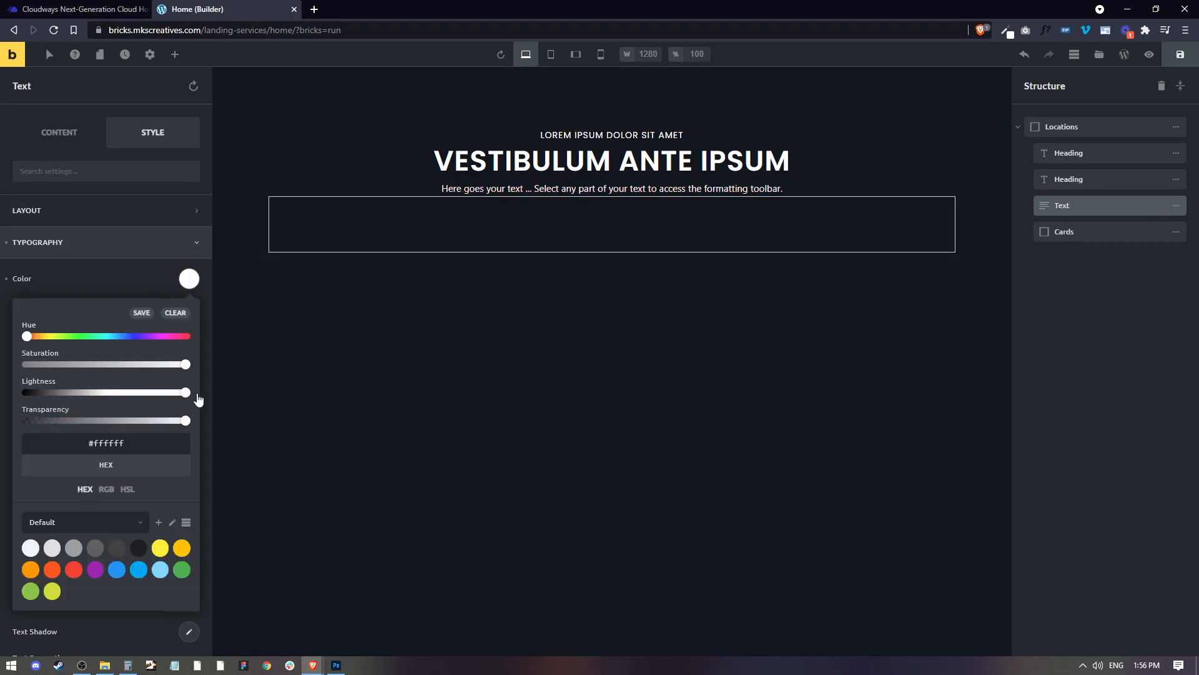
pyautogui.click(188, 279)
pyautogui.click(180, 323)
pyautogui.write('1')
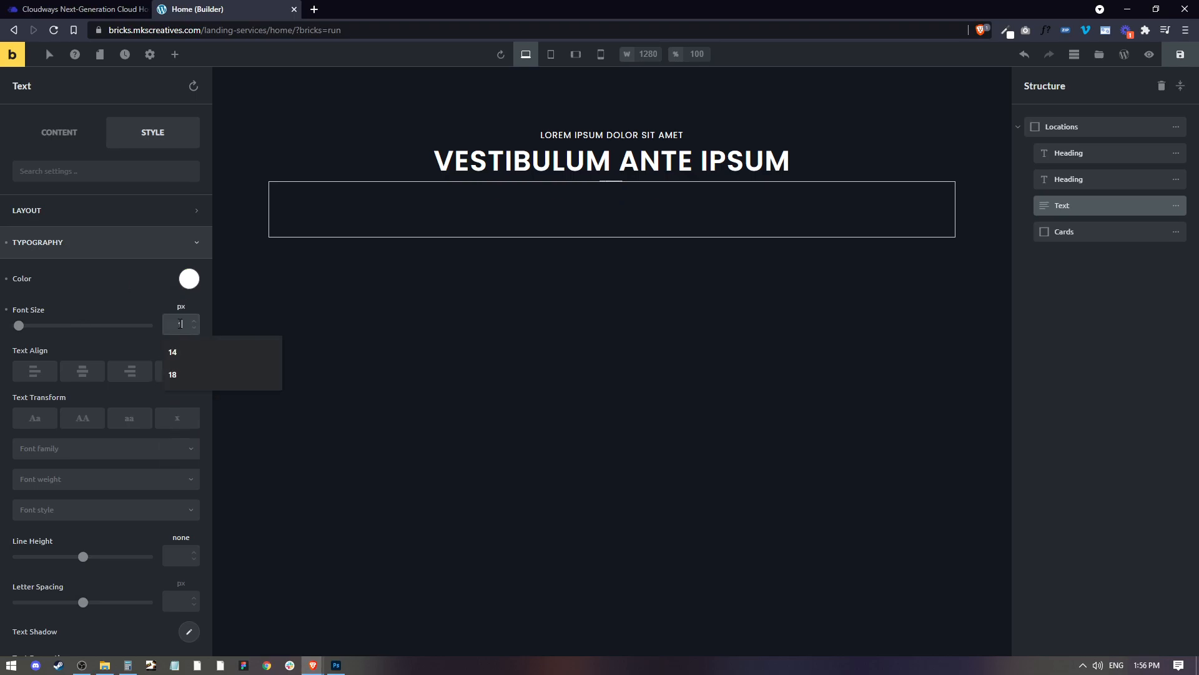
pyautogui.click(173, 374)
# Change the text element's color to light gray (#d4d4d4) and select the Cards container
pyautogui.click(188, 279)
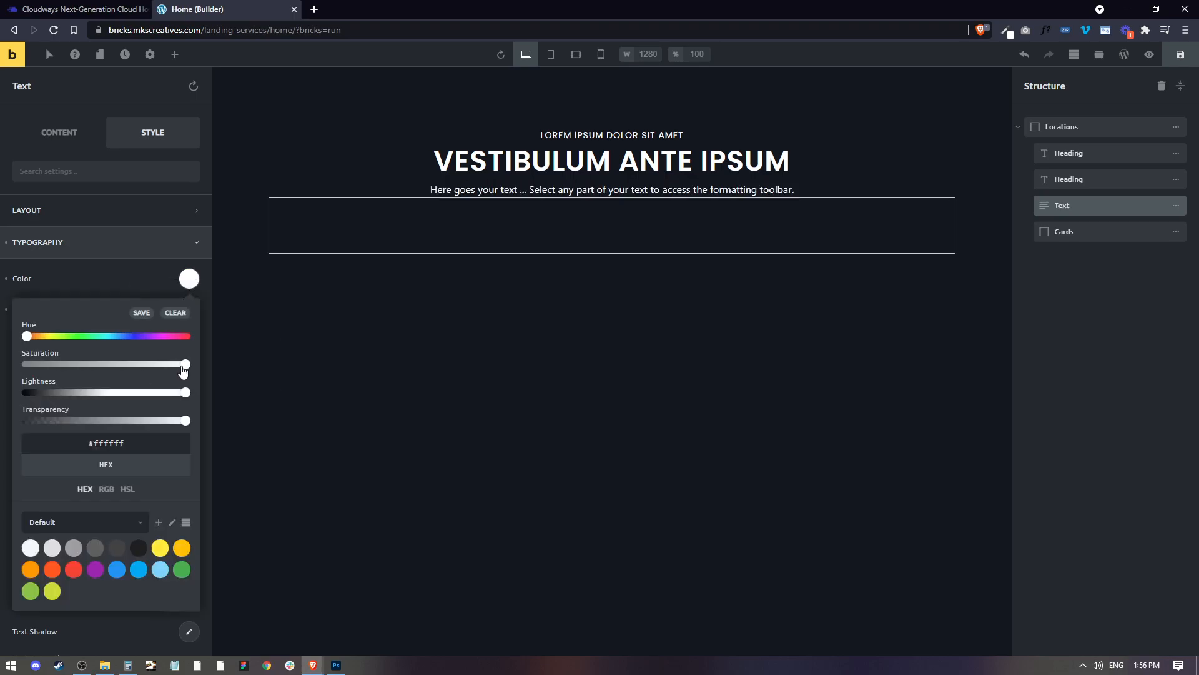
pyautogui.moveTo(186, 393); pyautogui.dragTo(1, 367)
pyautogui.moveTo(185, 397); pyautogui.dragTo(159, 400)
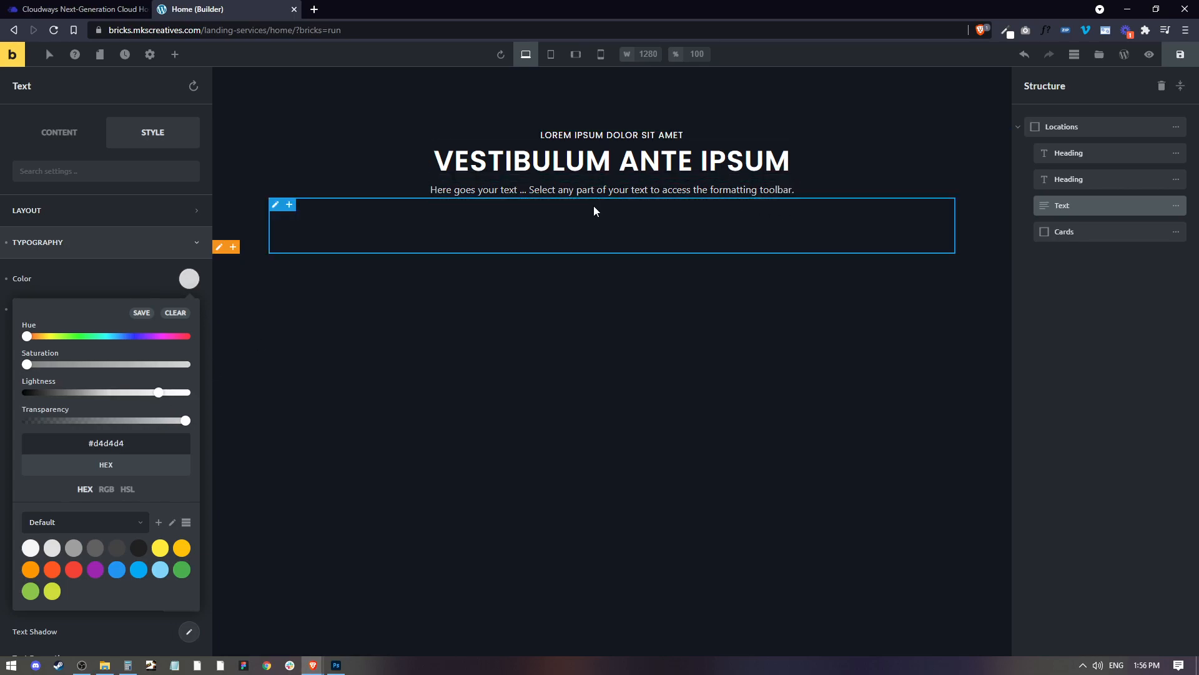
pyautogui.click(534, 220)
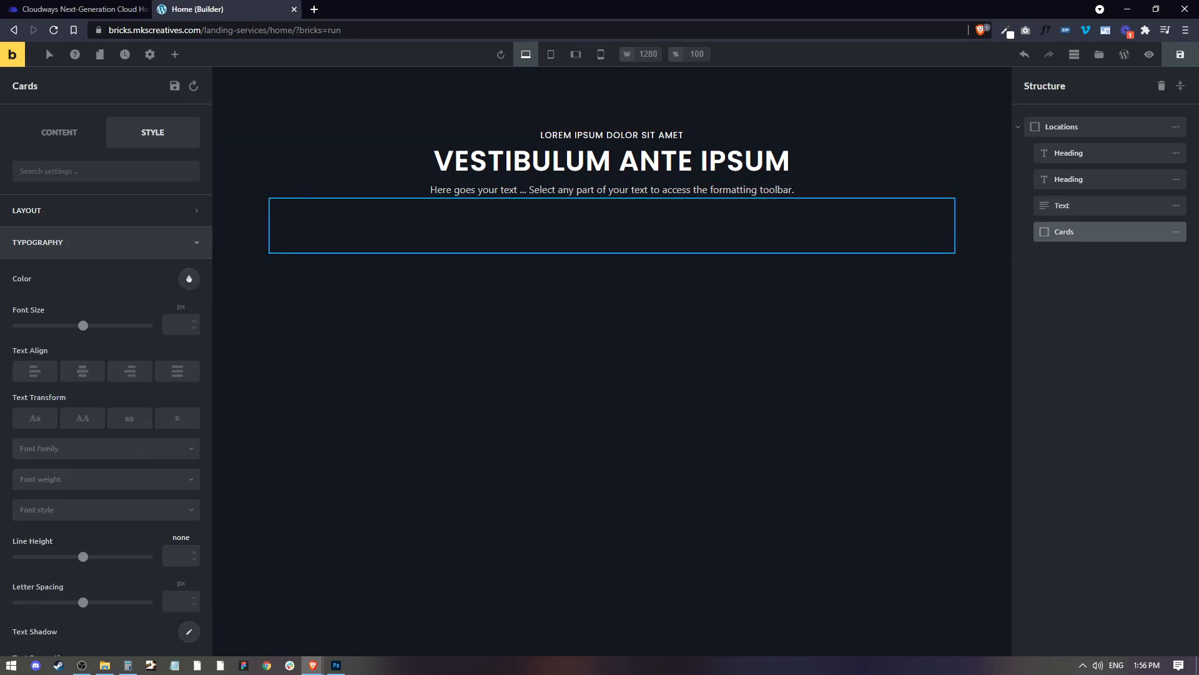
# Replace the text element's placeholder with the copied "Nam nunc nisi, aliquet sed commodo at..." paragraph as plain text and save the page
pyautogui.click(613, 189)
pyautogui.click(44, 137)
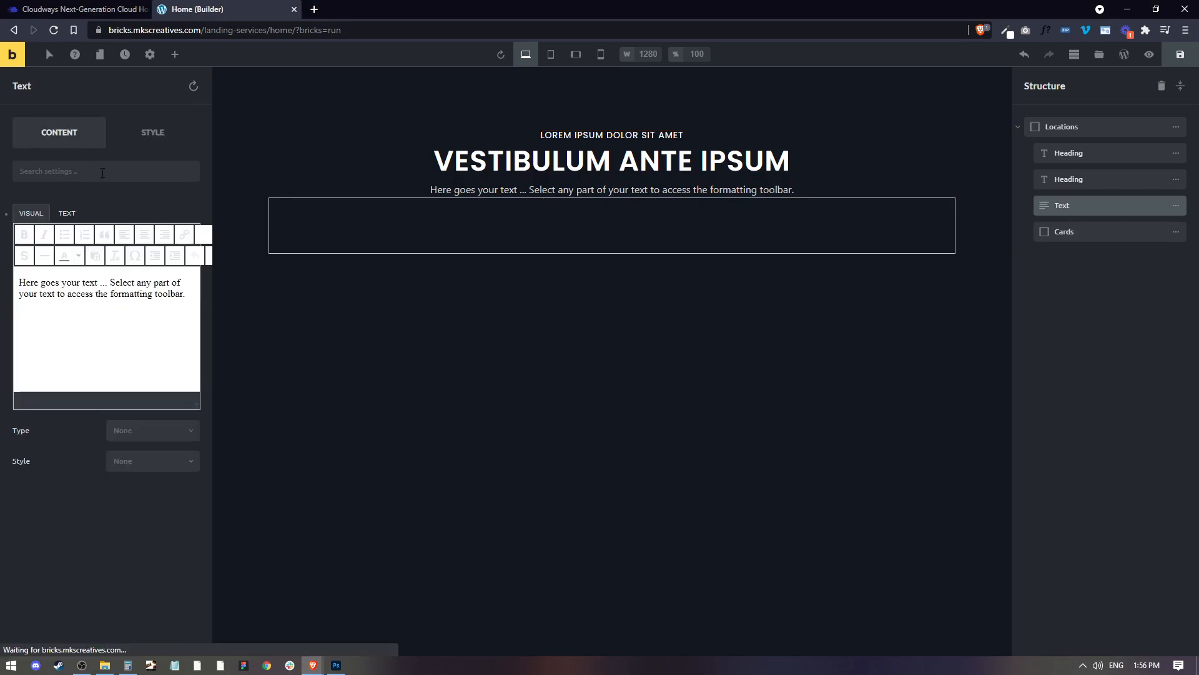
pyautogui.moveTo(15, 321); pyautogui.dragTo(62, 295)
pyautogui.click(93, 307)
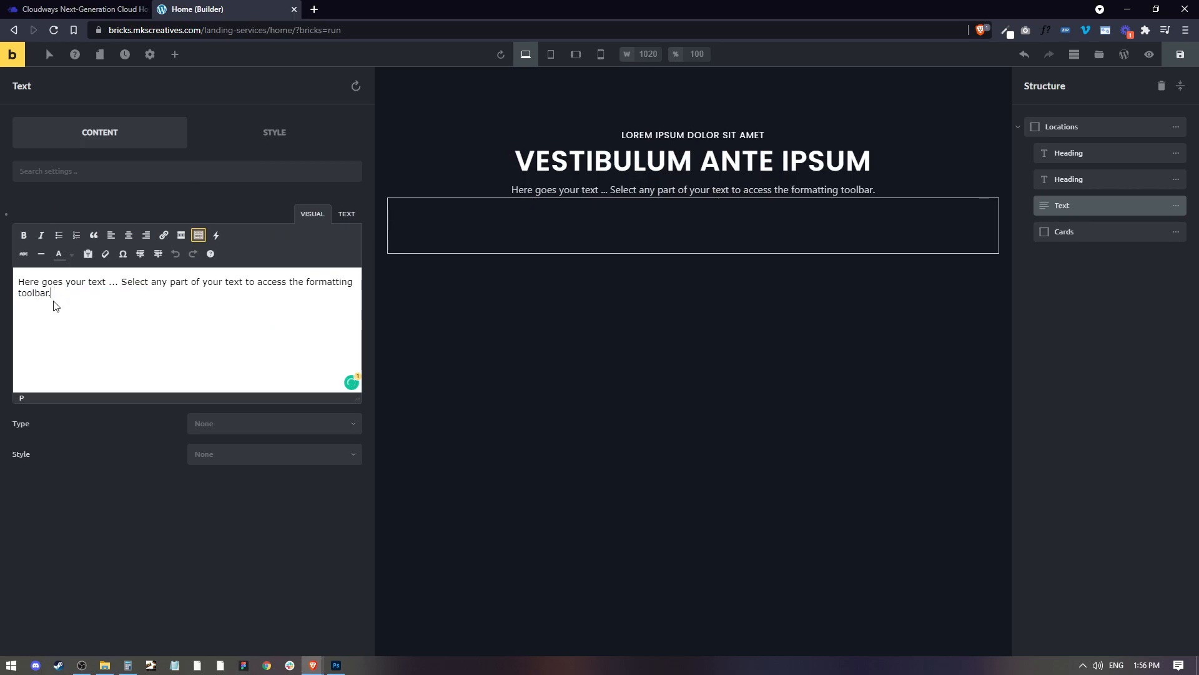
pyautogui.moveTo(53, 294); pyautogui.dragTo(17, 279)
pyautogui.rightClick(33, 291)
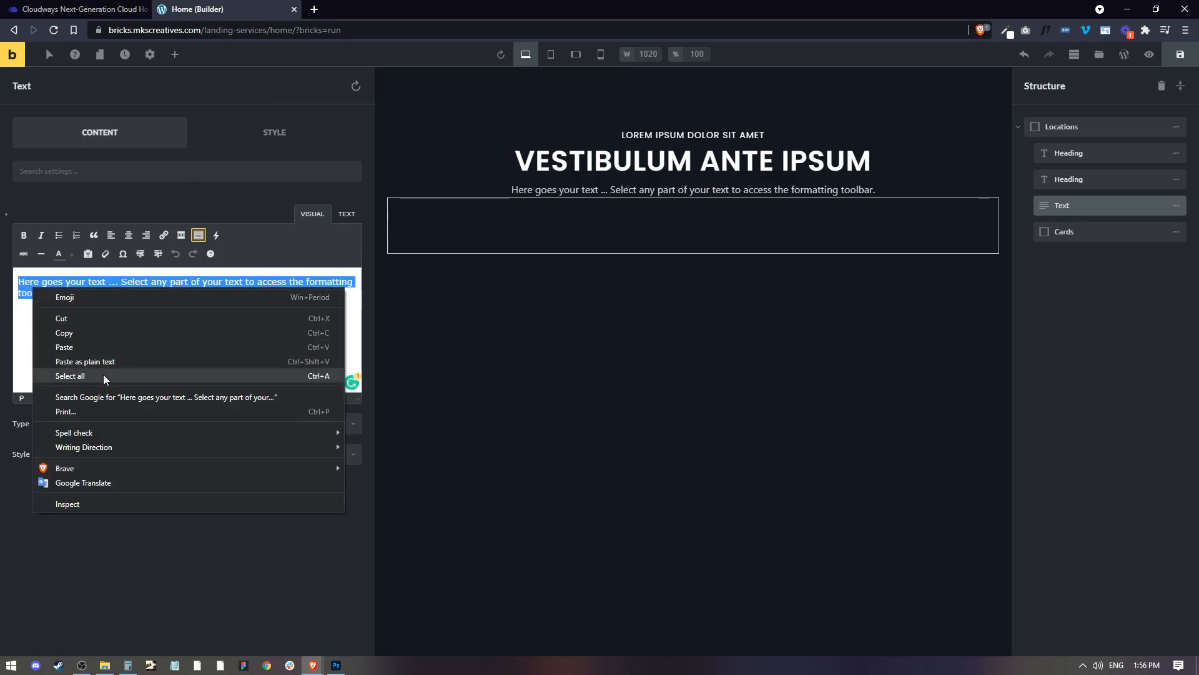
pyautogui.click(80, 360)
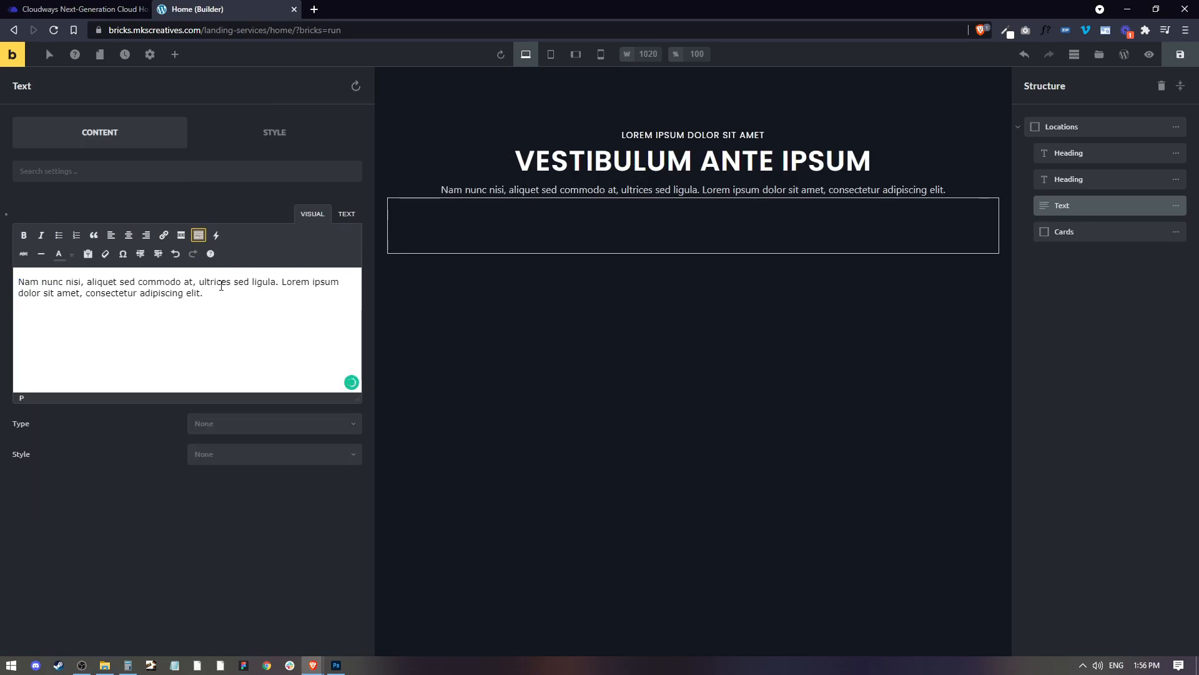
pyautogui.hotkey('ctrl', 's')
# Set the width of the text element below the headings to 600 px
pyautogui.click(672, 162)
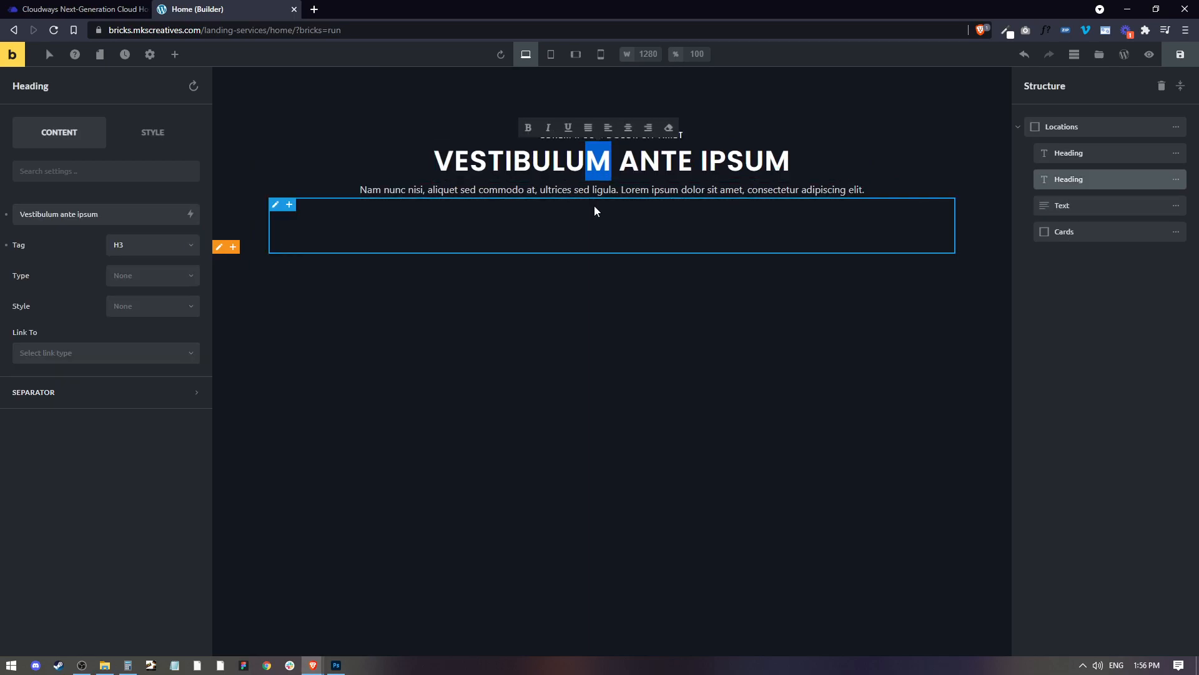
pyautogui.click(610, 190)
pyautogui.click(152, 131)
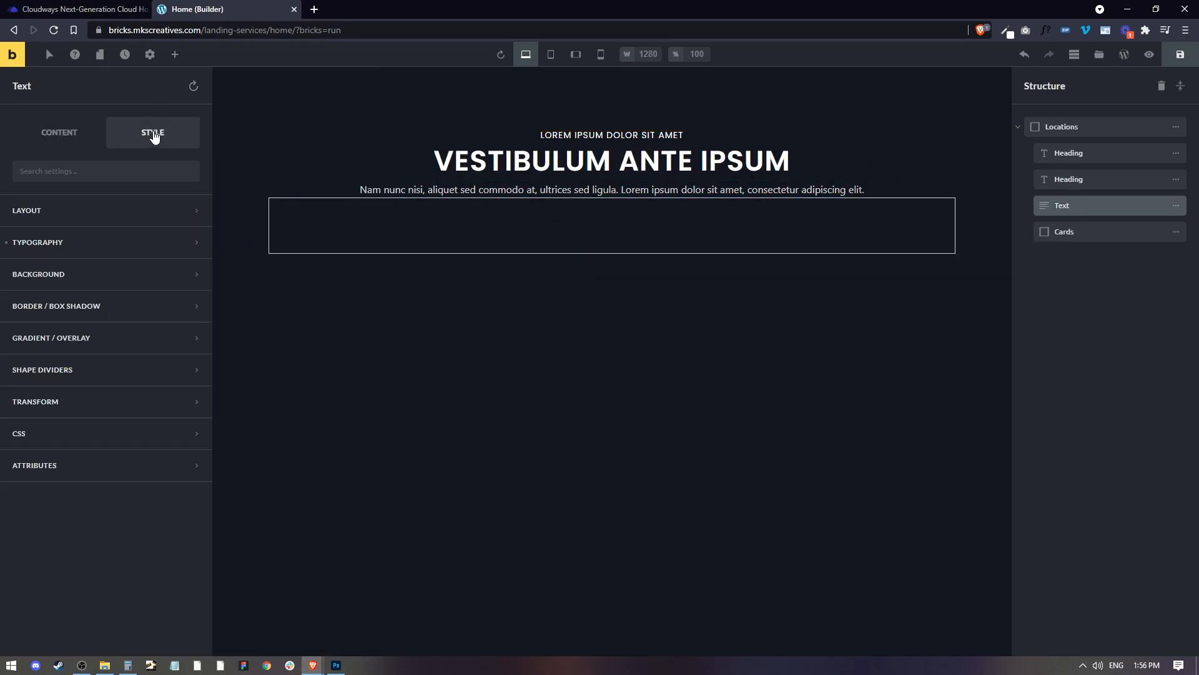
pyautogui.click(69, 212)
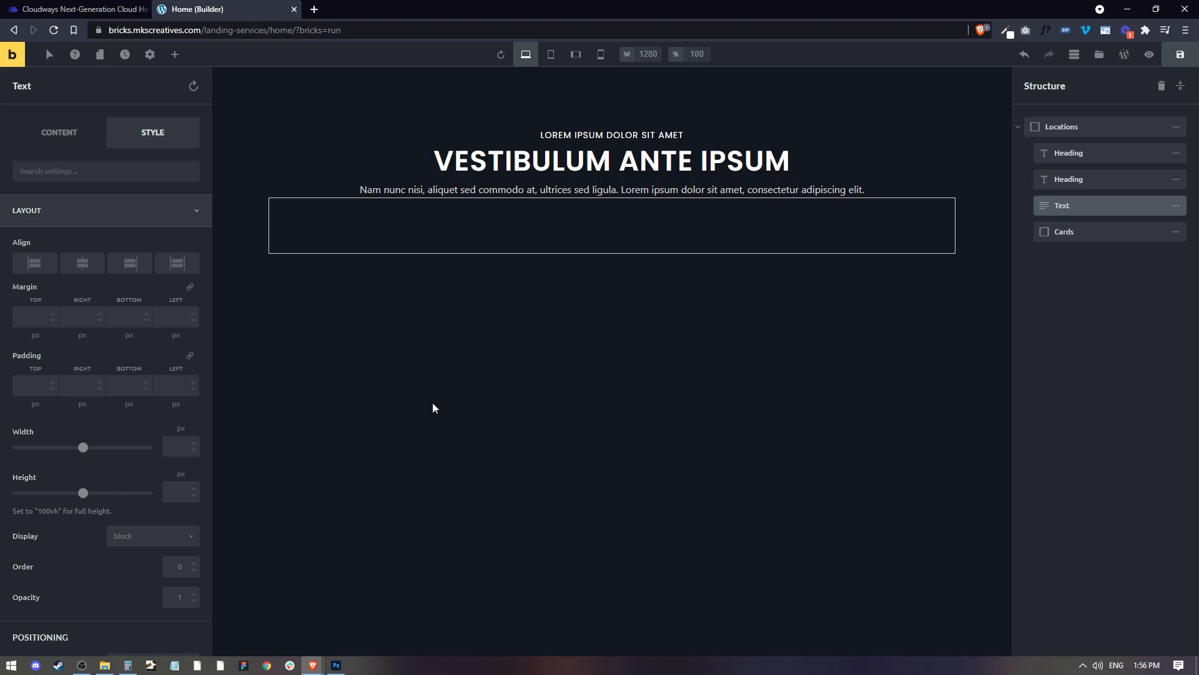
pyautogui.click(180, 448)
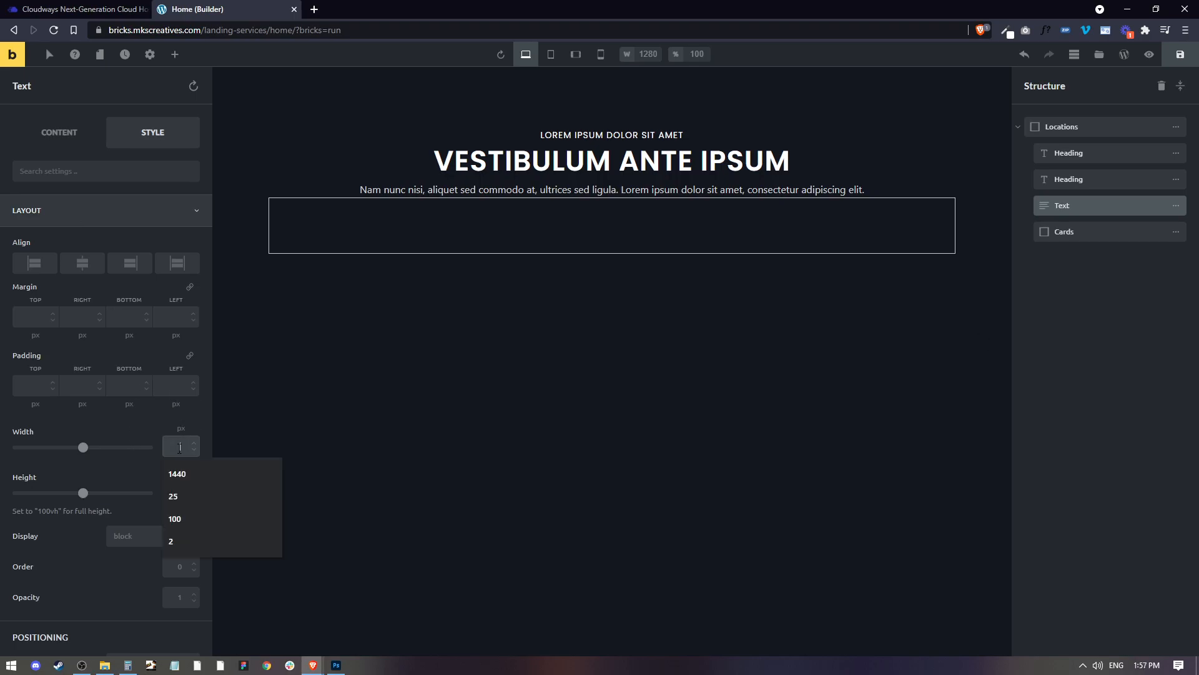
pyautogui.write('600')
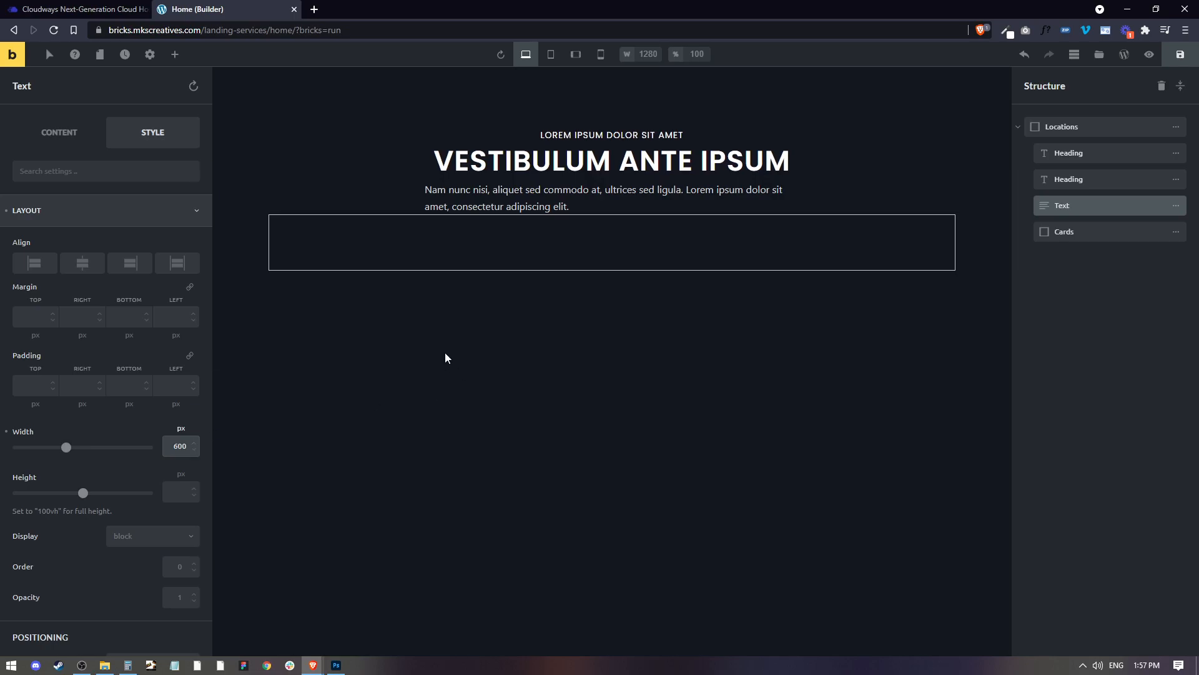
# Try to center the sub text with the element's layout alignment and the text editor's center alignment
pyautogui.click(85, 268)
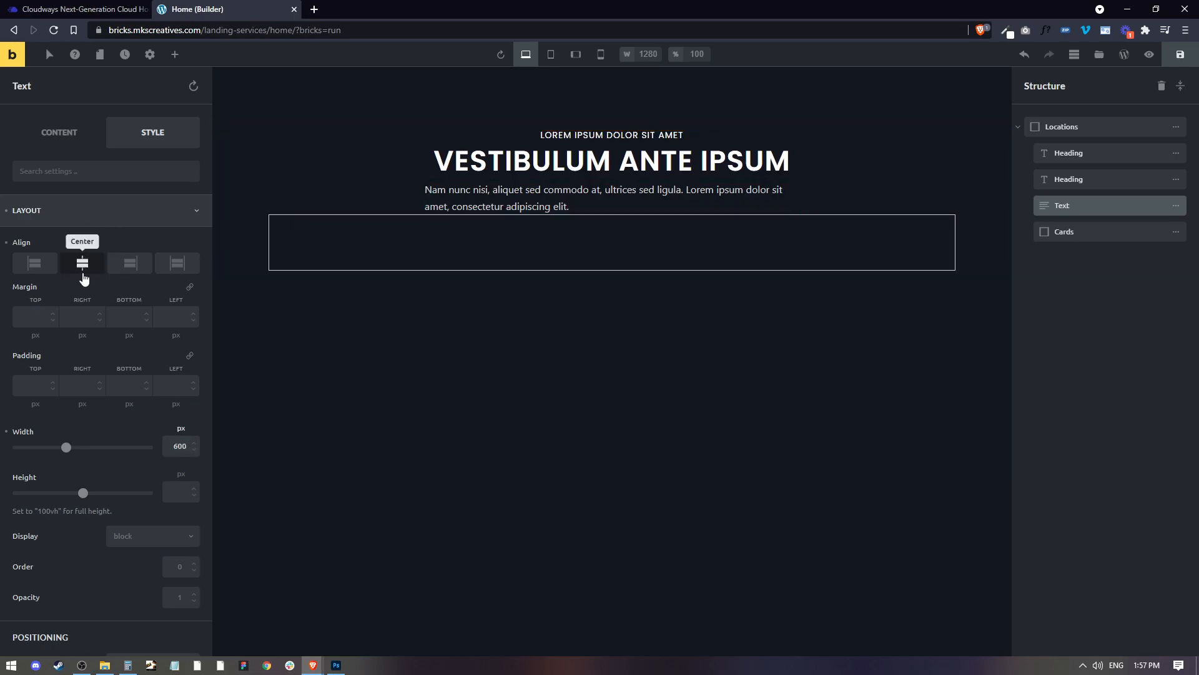
pyautogui.click(58, 135)
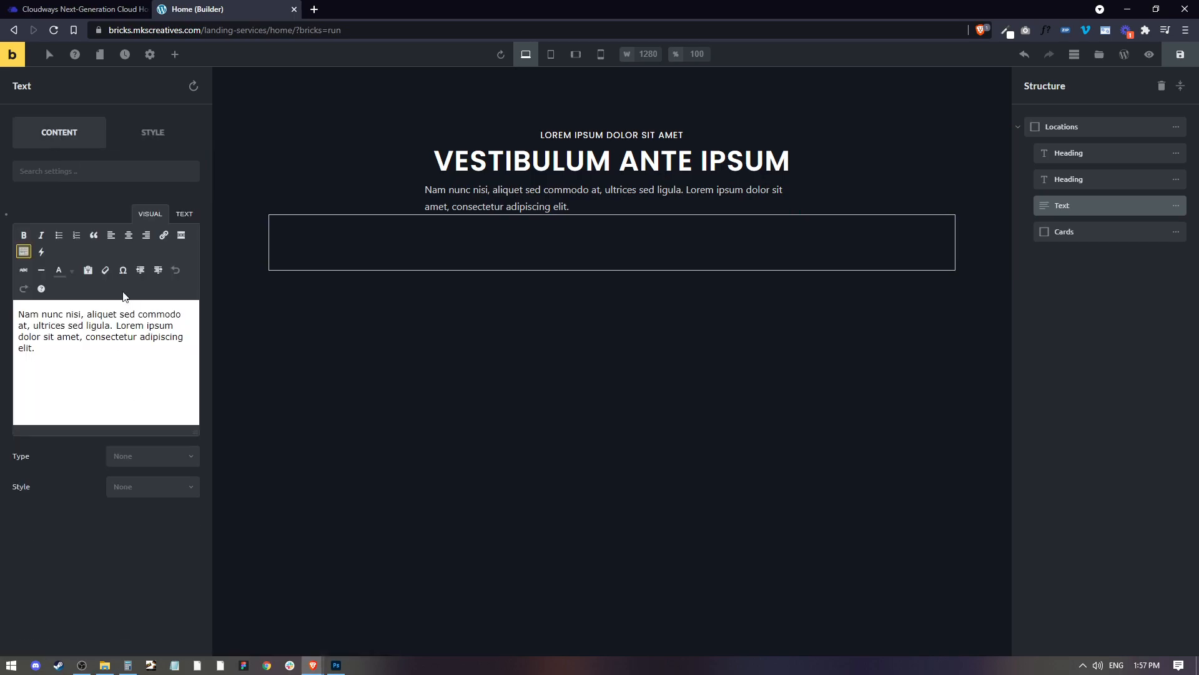
pyautogui.click(128, 235)
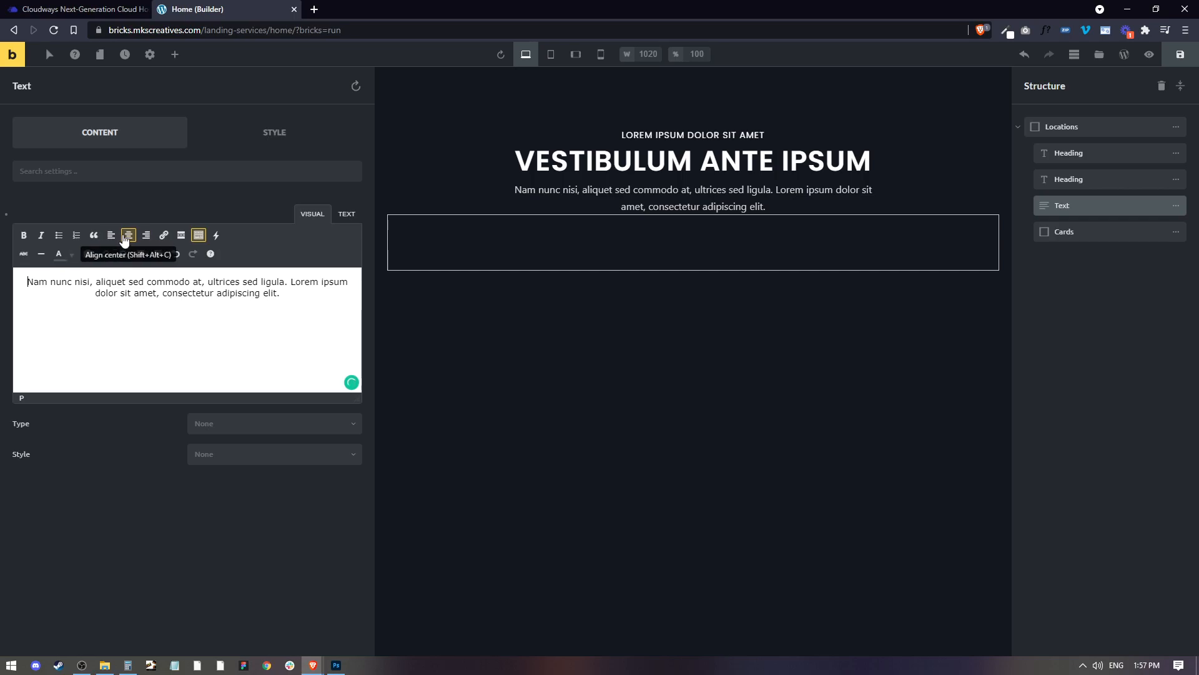
pyautogui.click(129, 236)
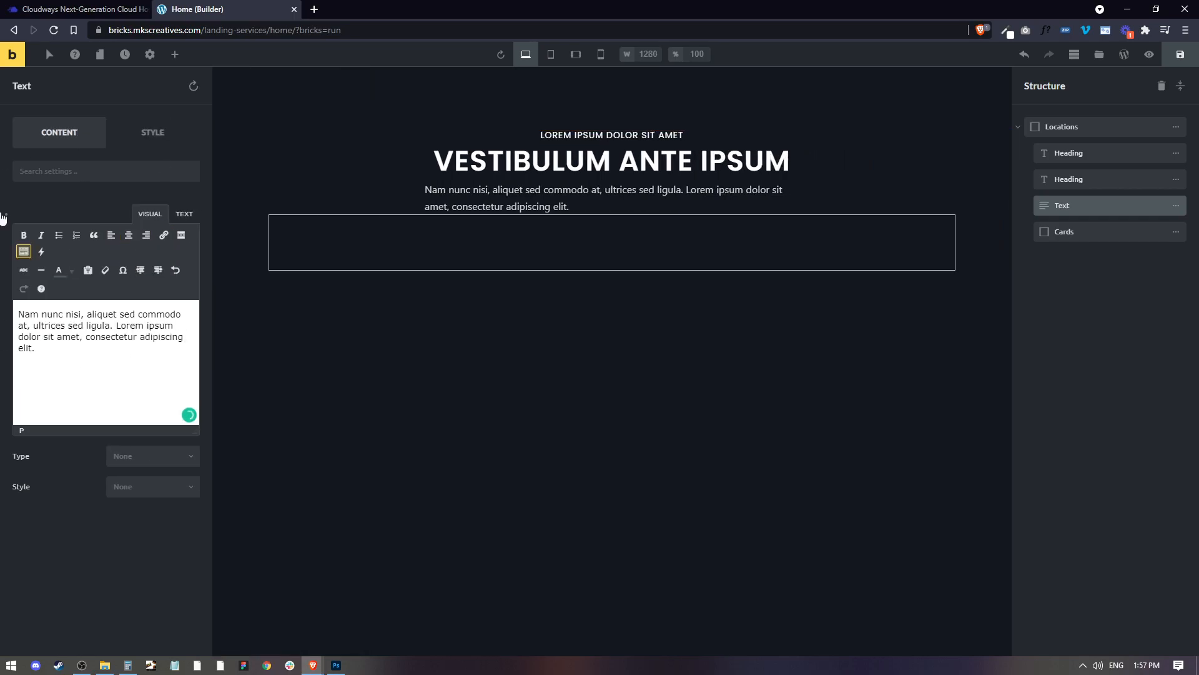
# Center the sub text through the text element's typography alignment setting
pyautogui.click(150, 134)
pyautogui.scroll(-8, 87, 343)
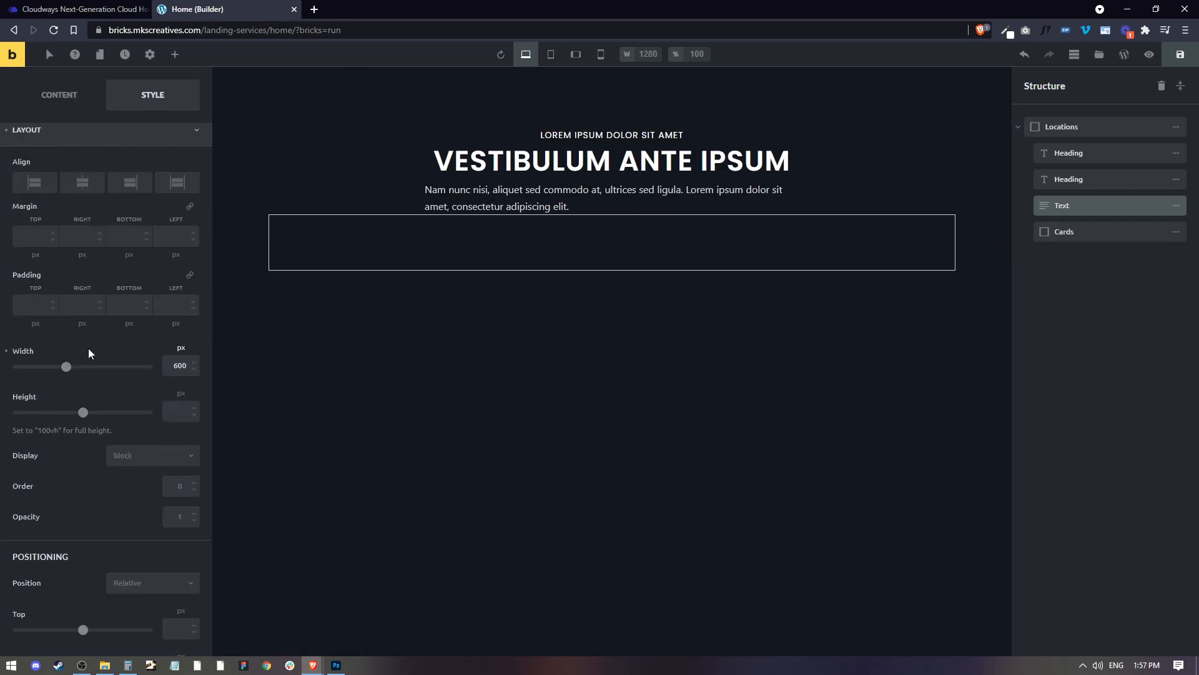
pyautogui.scroll(-3, 64, 431)
pyautogui.click(66, 497)
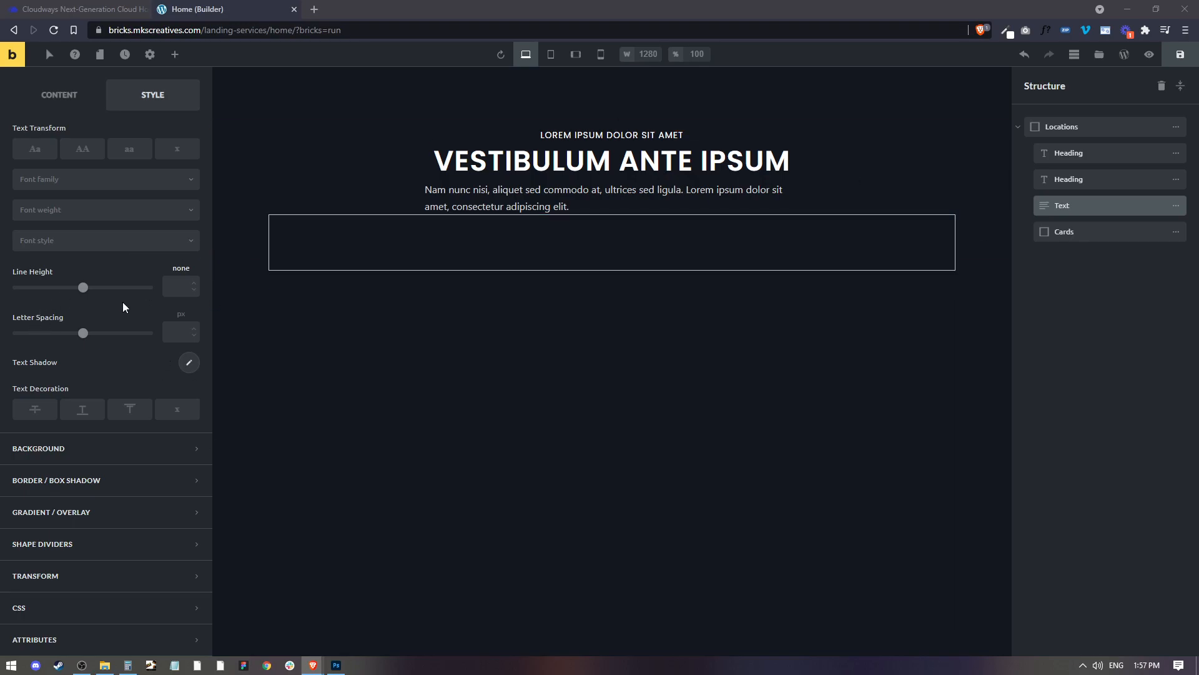
pyautogui.scroll(3, 92, 222)
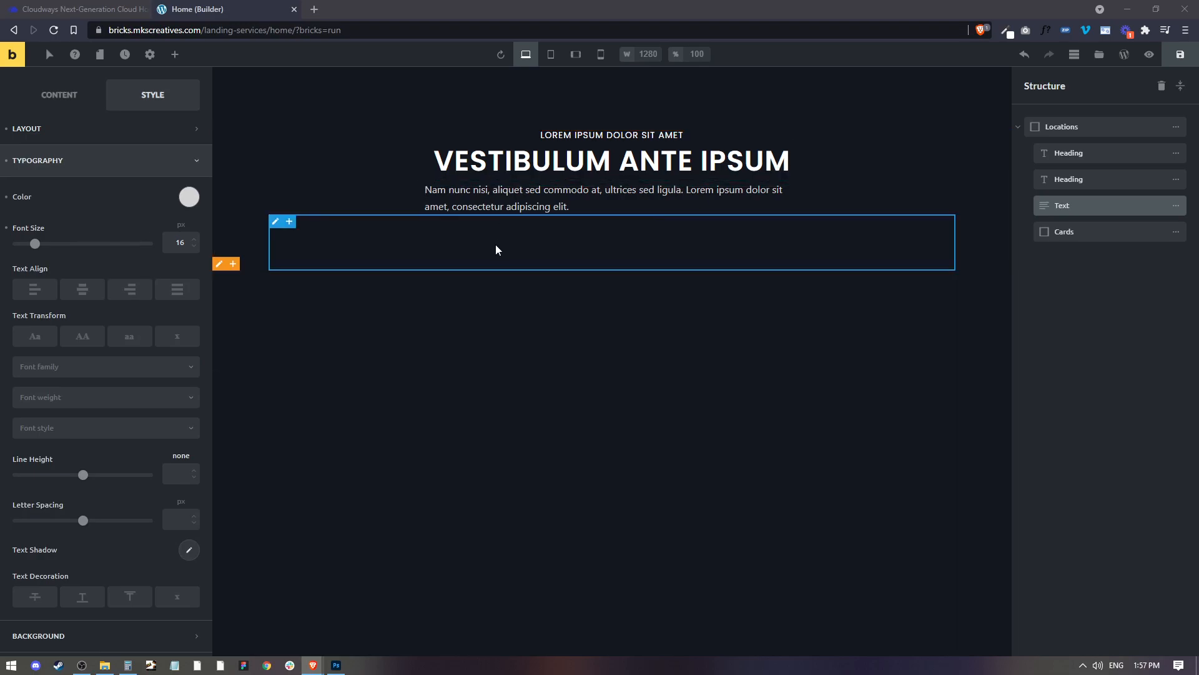
pyautogui.click(82, 288)
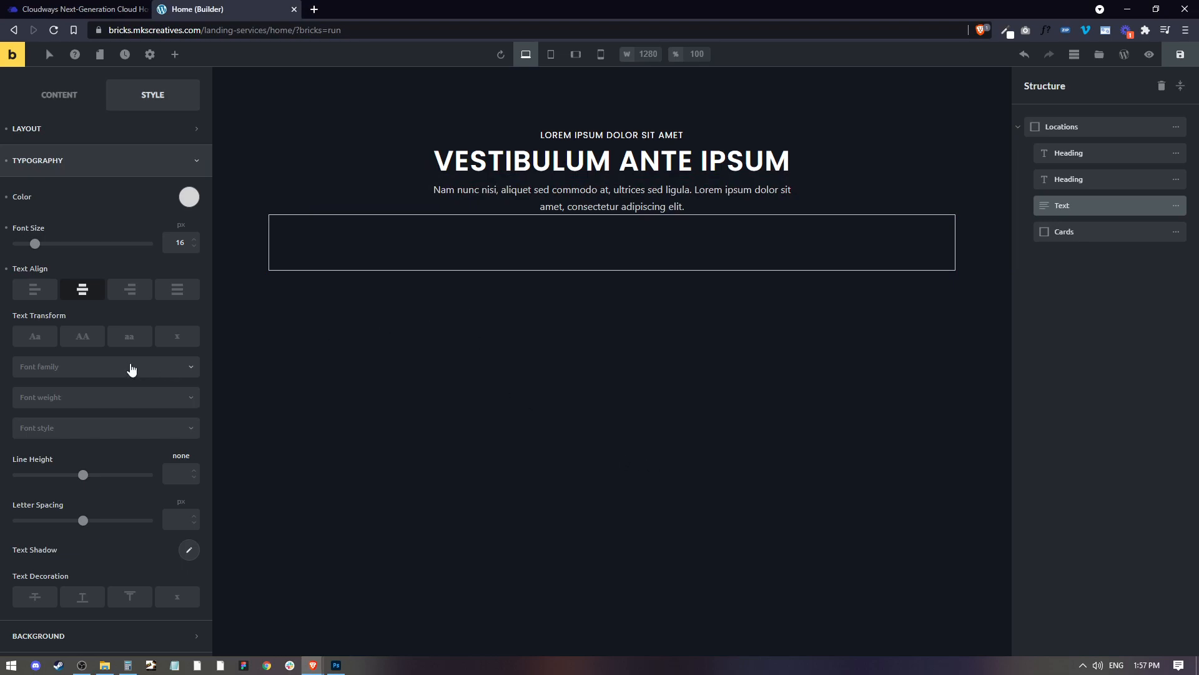
# Set the sub text's font family to Poppins and its font weight to 400
pyautogui.click(80, 368)
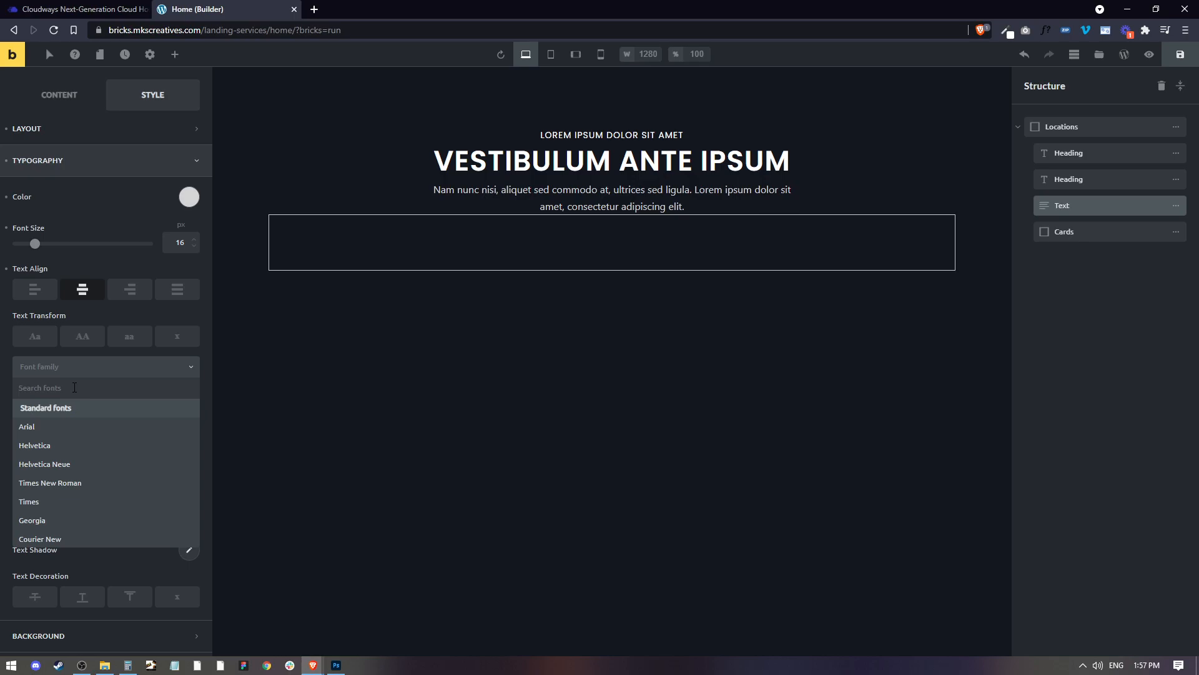
pyautogui.write('pop')
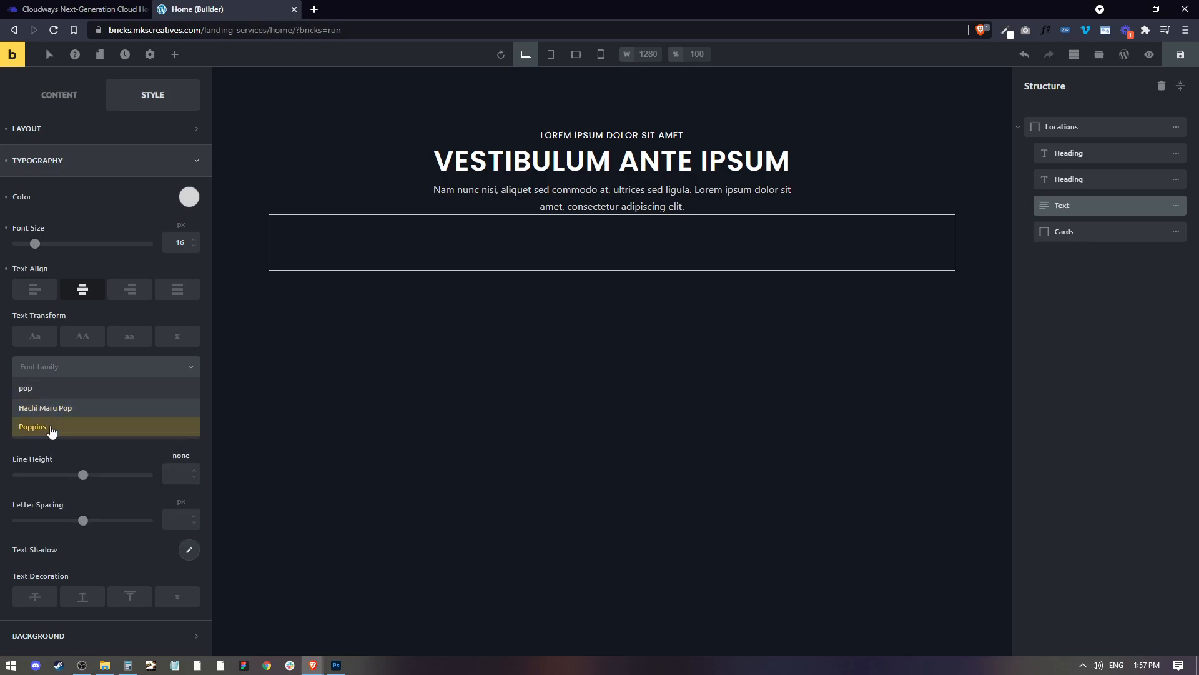
pyautogui.click(49, 427)
pyautogui.click(81, 402)
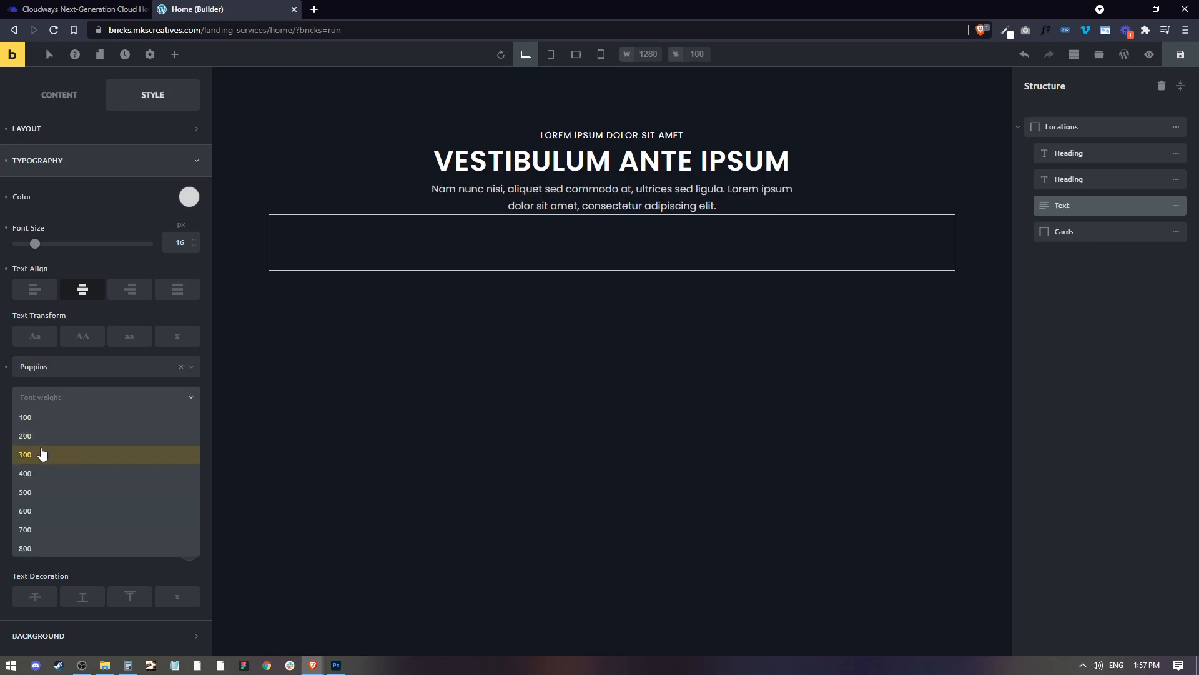
pyautogui.click(40, 454)
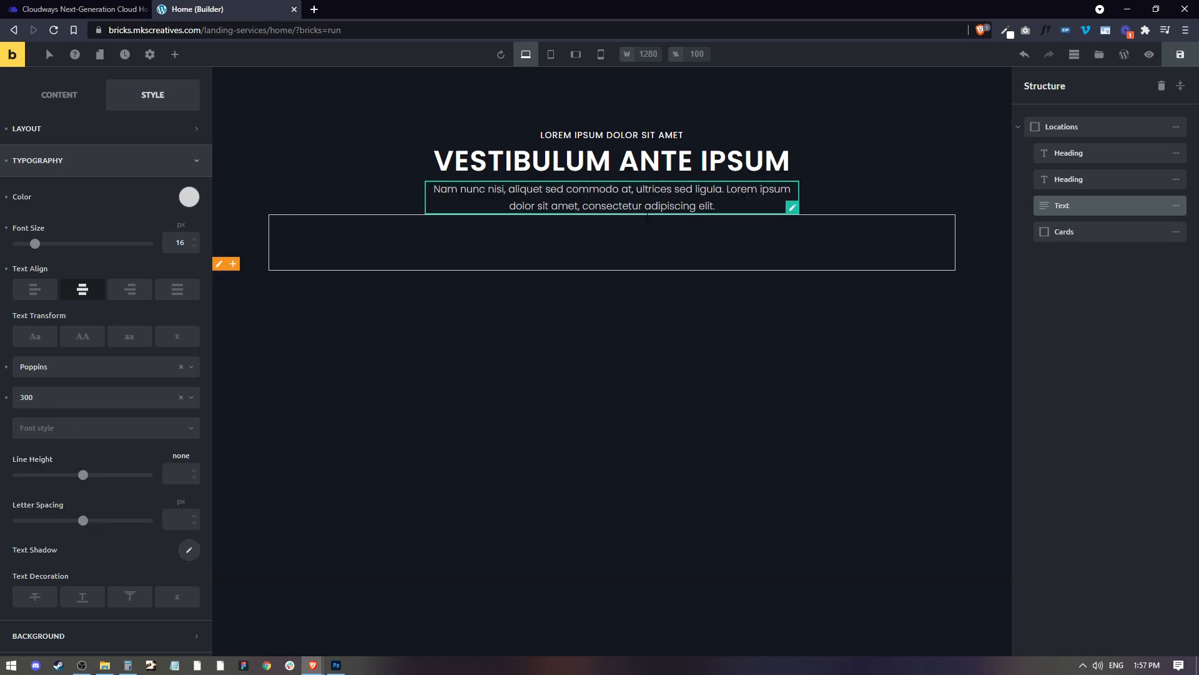
pyautogui.click(58, 395)
pyautogui.click(42, 454)
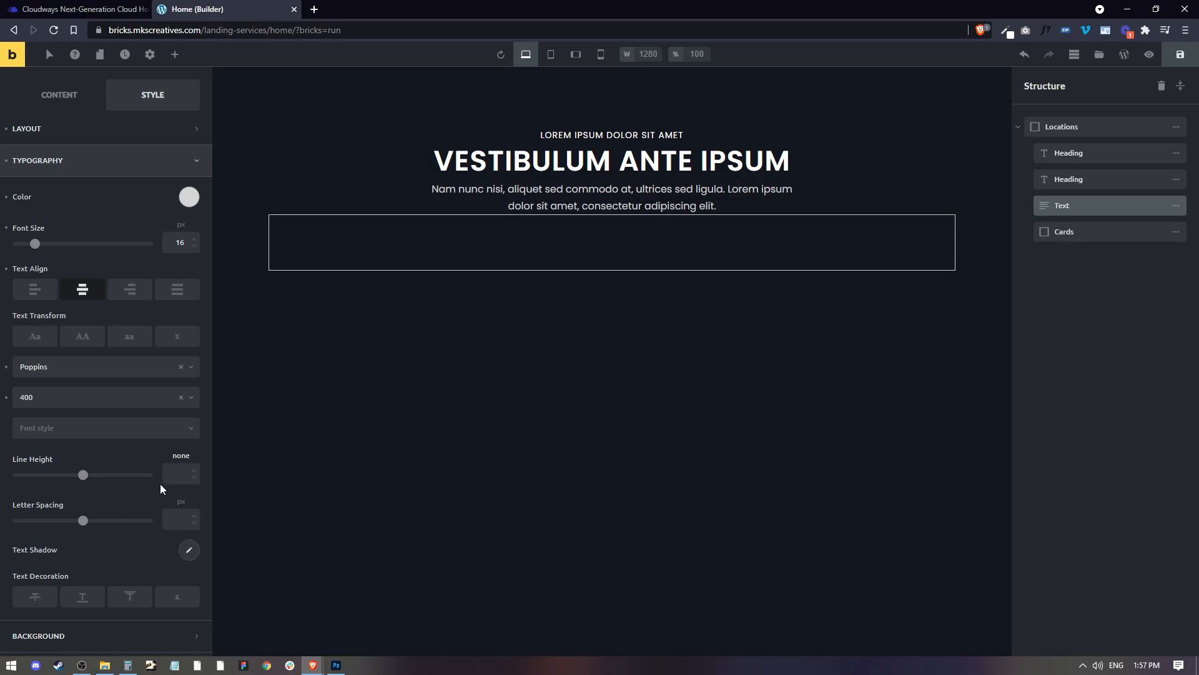
# Set the sub text's line height to 26 px, using pixels as the unit
pyautogui.click(180, 473)
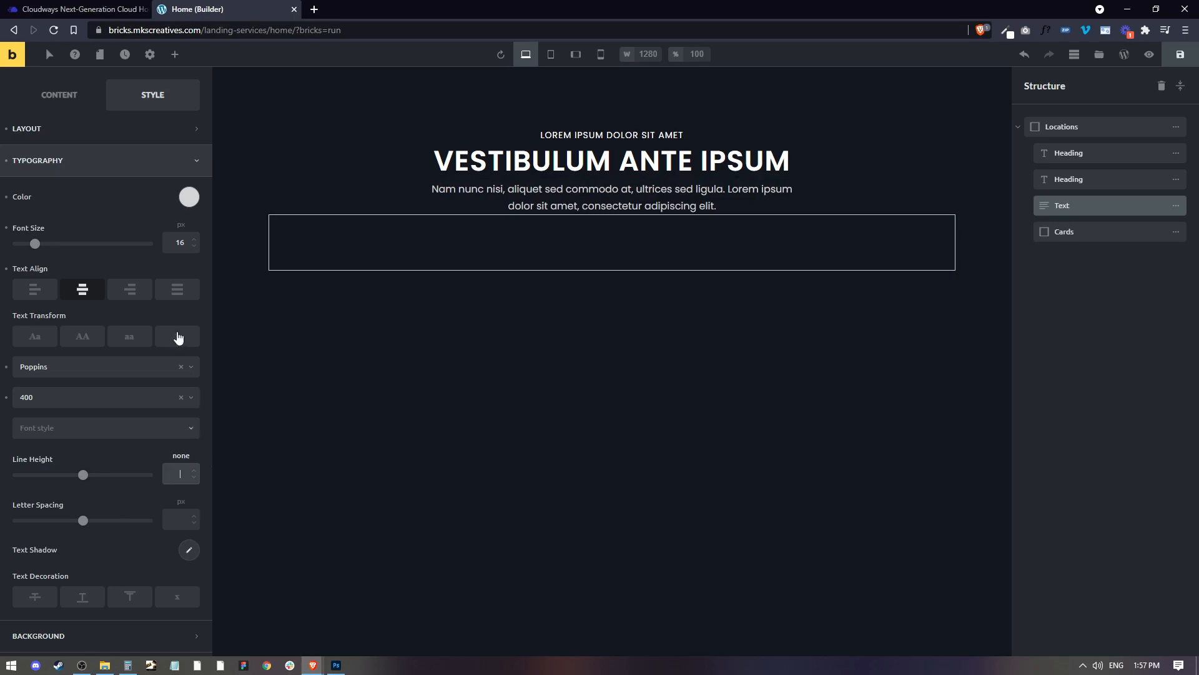
pyautogui.write('26')
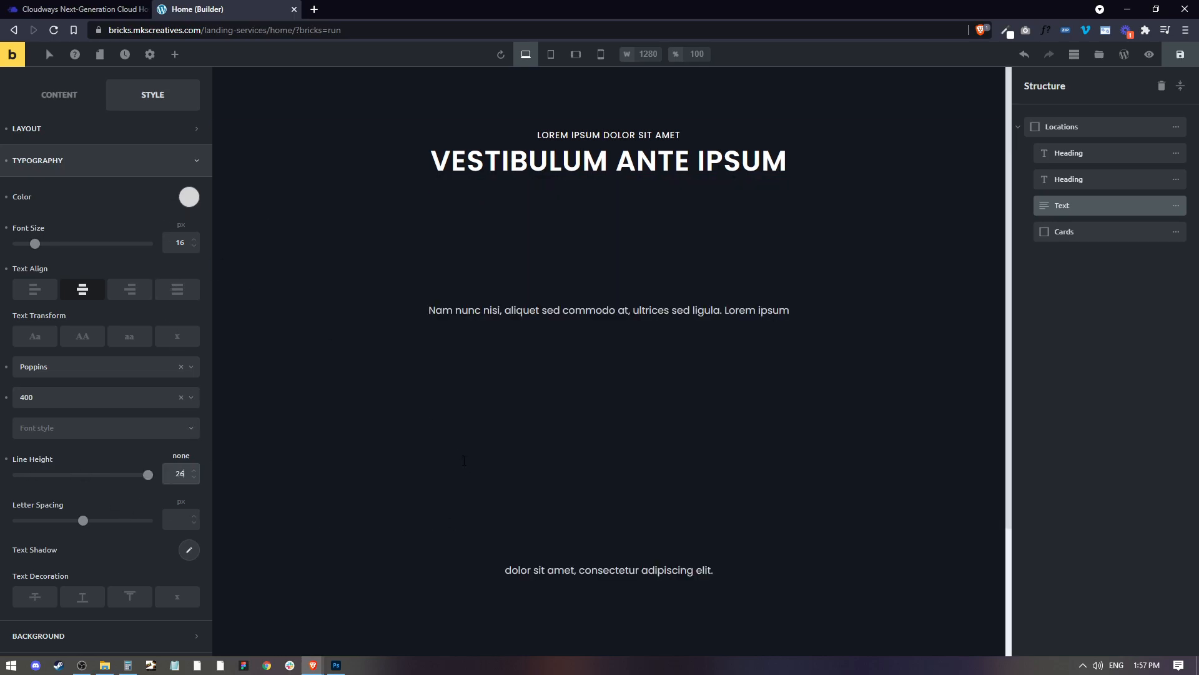
pyautogui.click(181, 453)
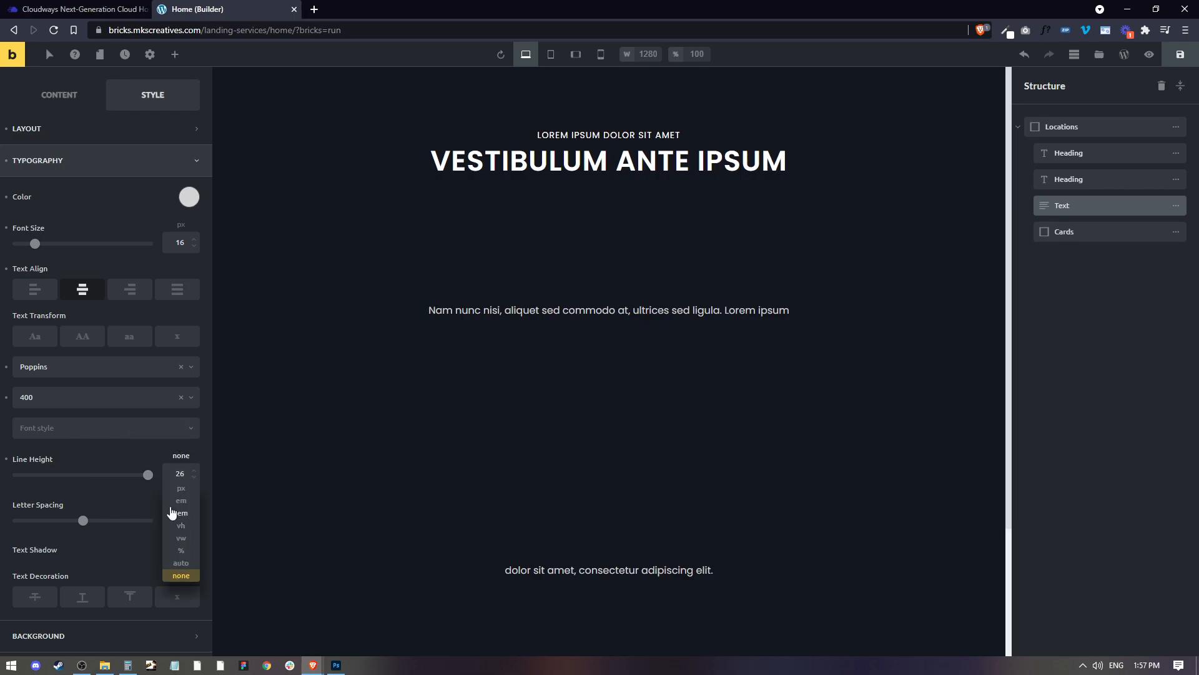
pyautogui.click(178, 473)
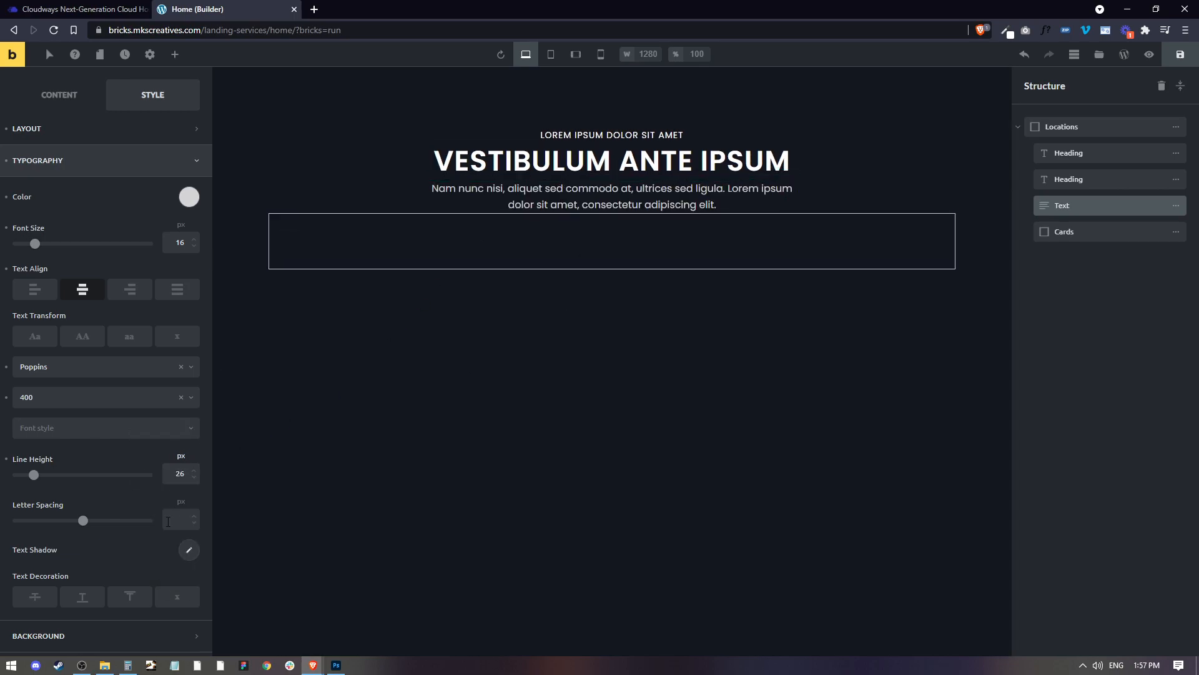
# Try line heights of 36 px and 27 px on the sub text and restore 26 px
pyautogui.moveTo(181, 469); pyautogui.dragTo(173, 470)
pyautogui.write('3')
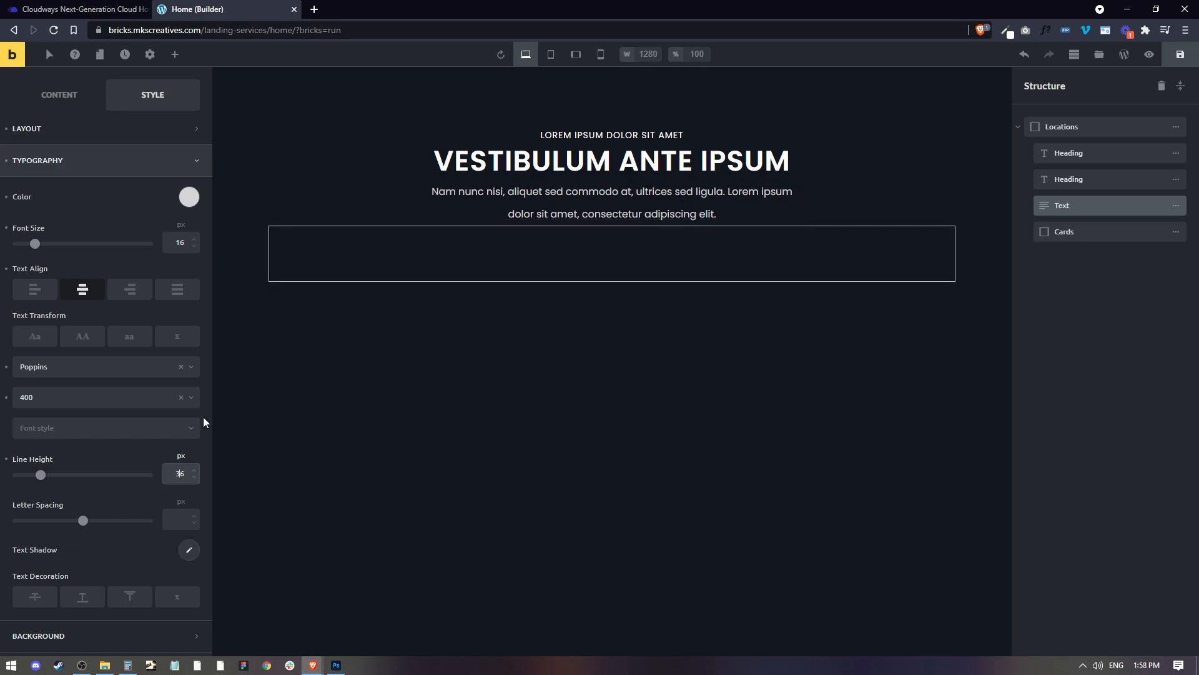
pyautogui.doubleClick(180, 474)
pyautogui.write('27')
pyautogui.doubleClick(178, 474)
pyautogui.write('26')
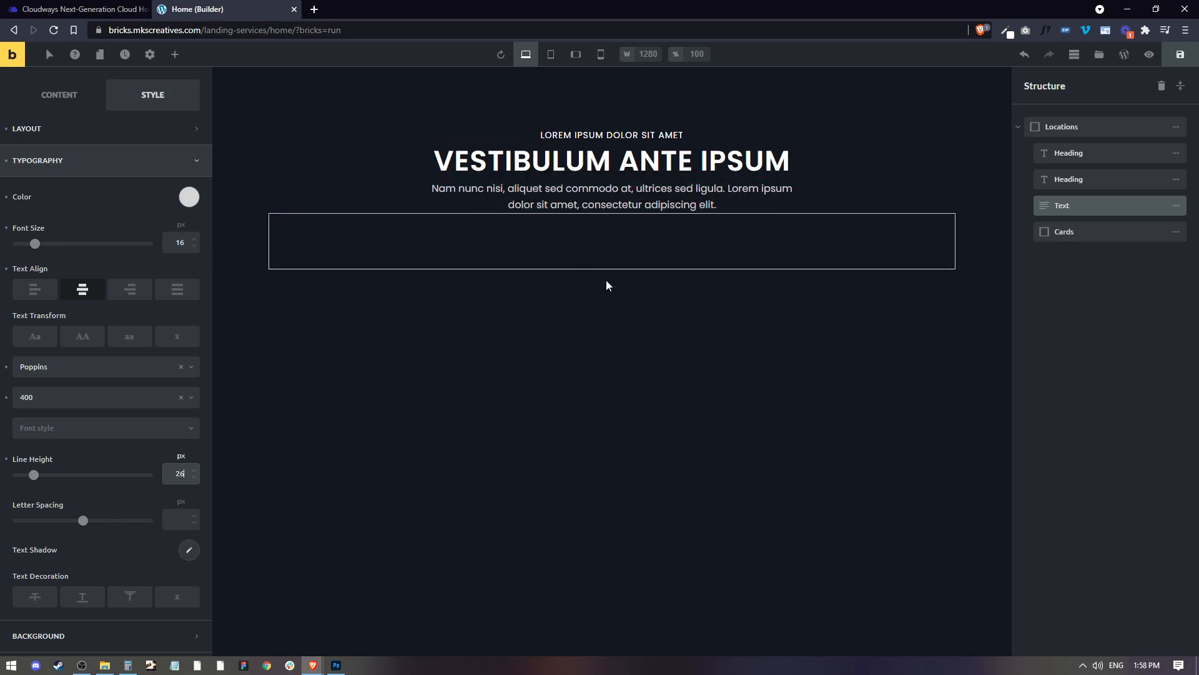
# Give the "Vestibulum ante ipsum" heading a bottom margin, trying 25 px and settling on 15 px
pyautogui.click(603, 160)
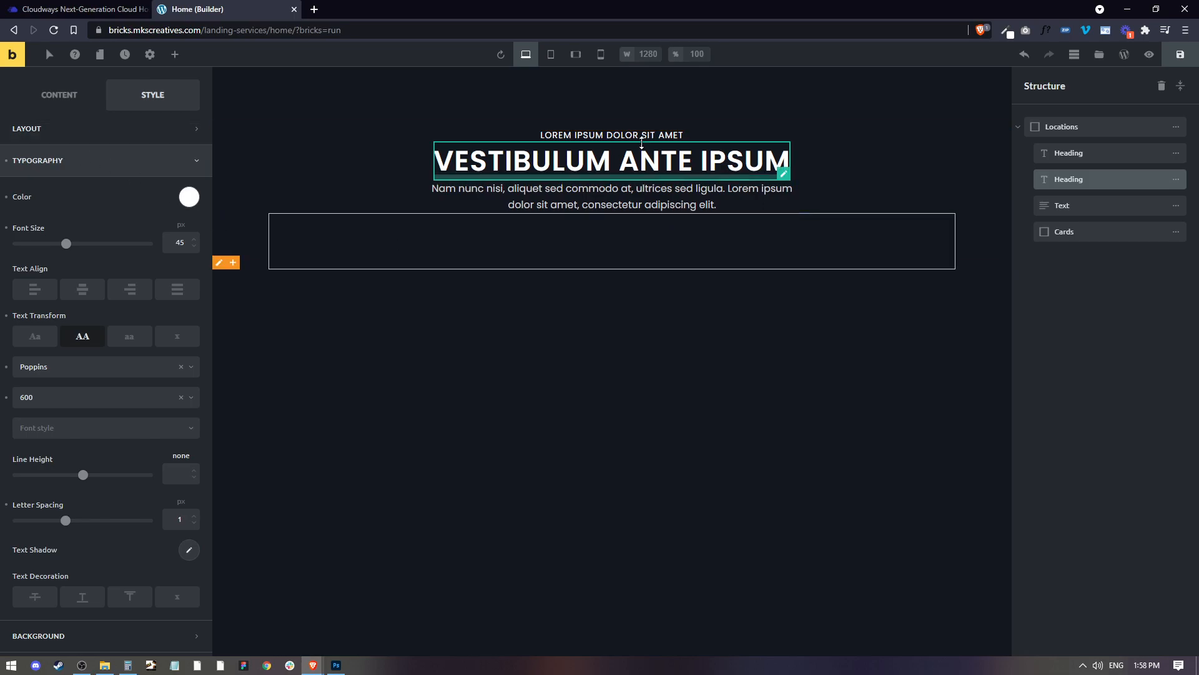
pyautogui.click(93, 138)
pyautogui.click(130, 316)
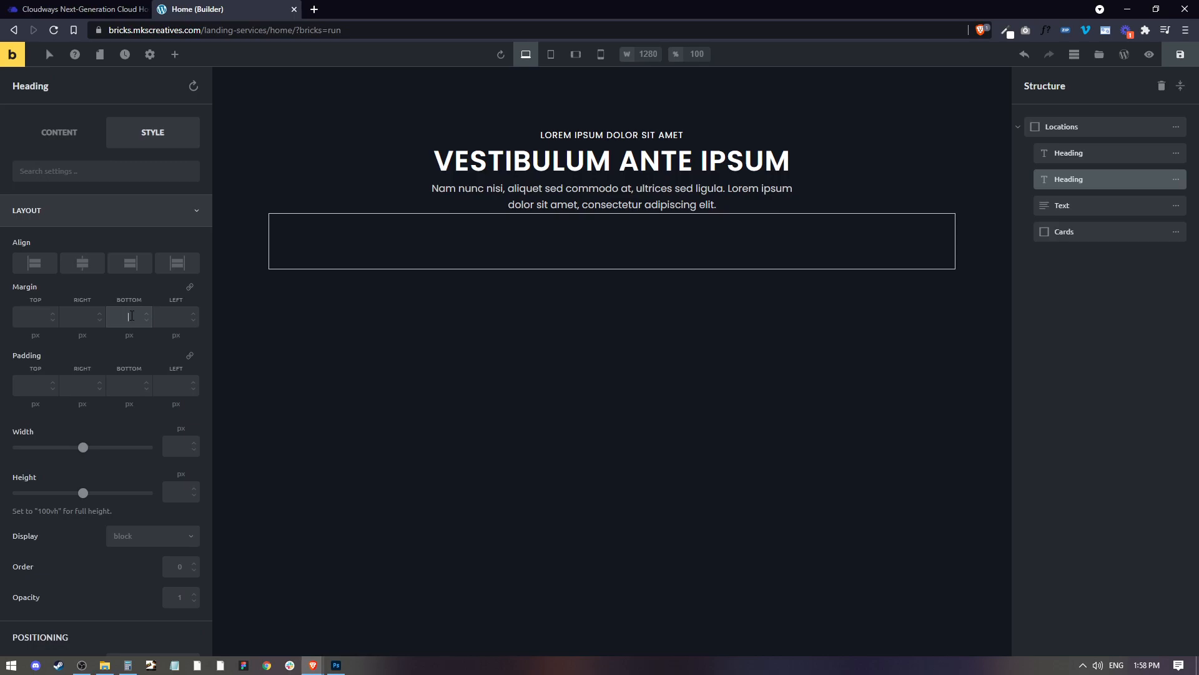
pyautogui.write('25')
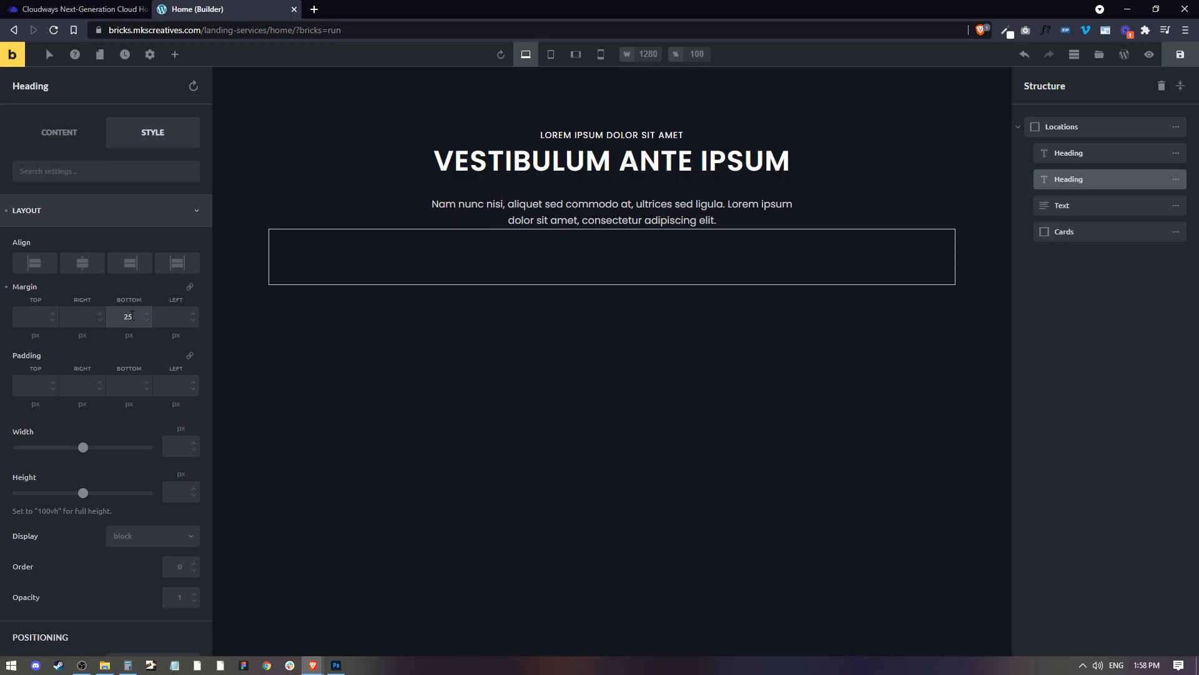
pyautogui.doubleClick(131, 316)
pyautogui.write('15')
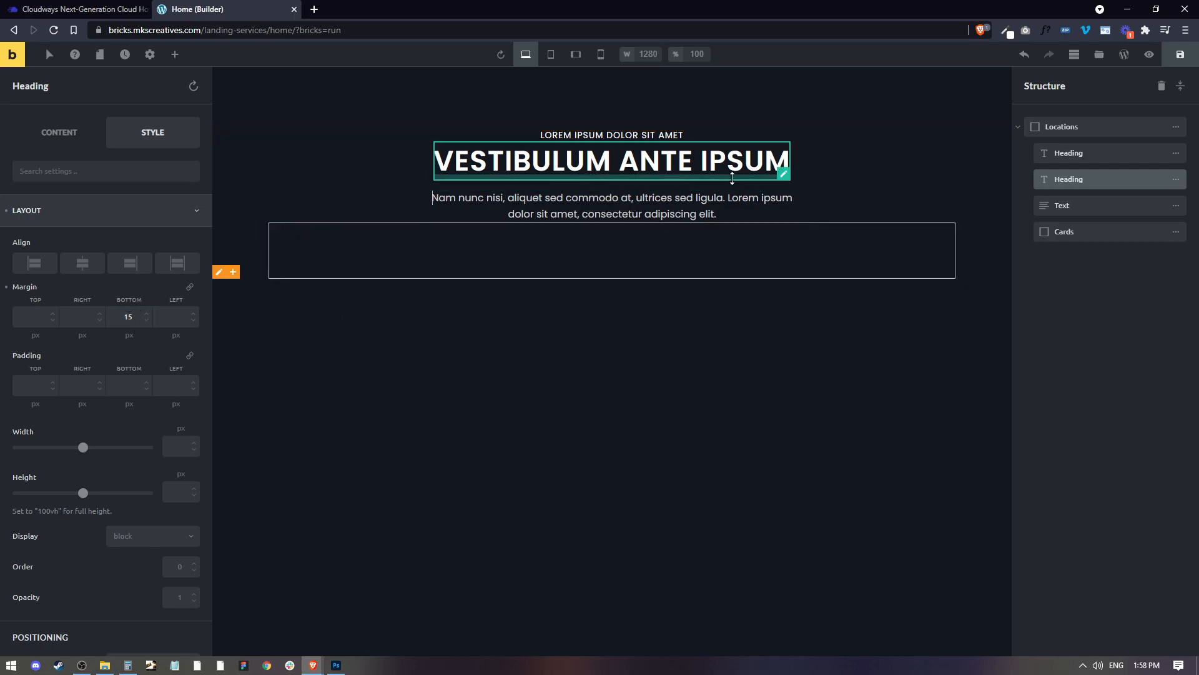
# Set the bottom margin of the text element above the Cards container to 50 px
pyautogui.click(1082, 205)
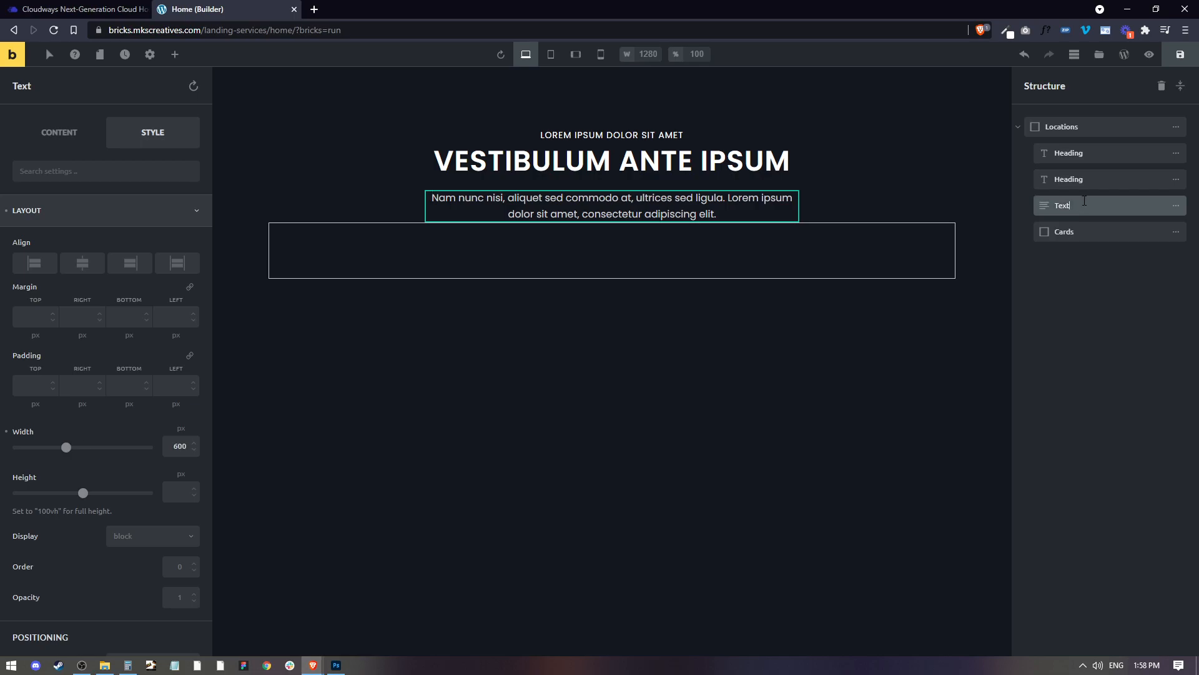
pyautogui.click(130, 321)
pyautogui.write('50')
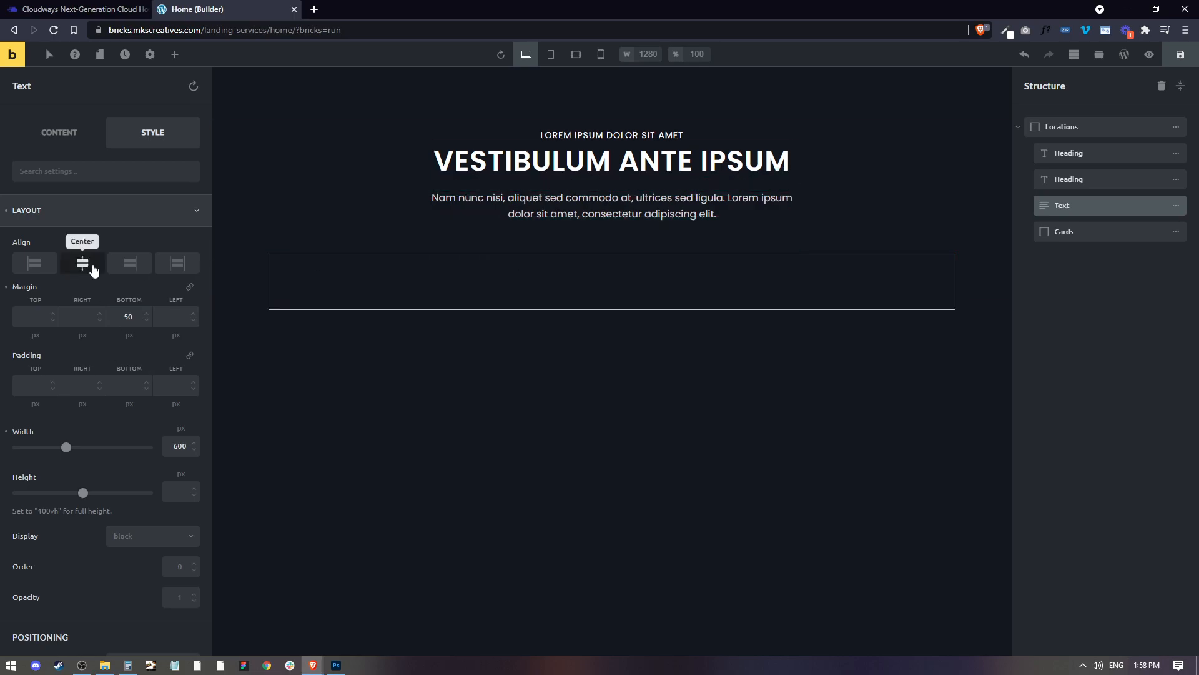
pyautogui.scroll(-10, 94, 460)
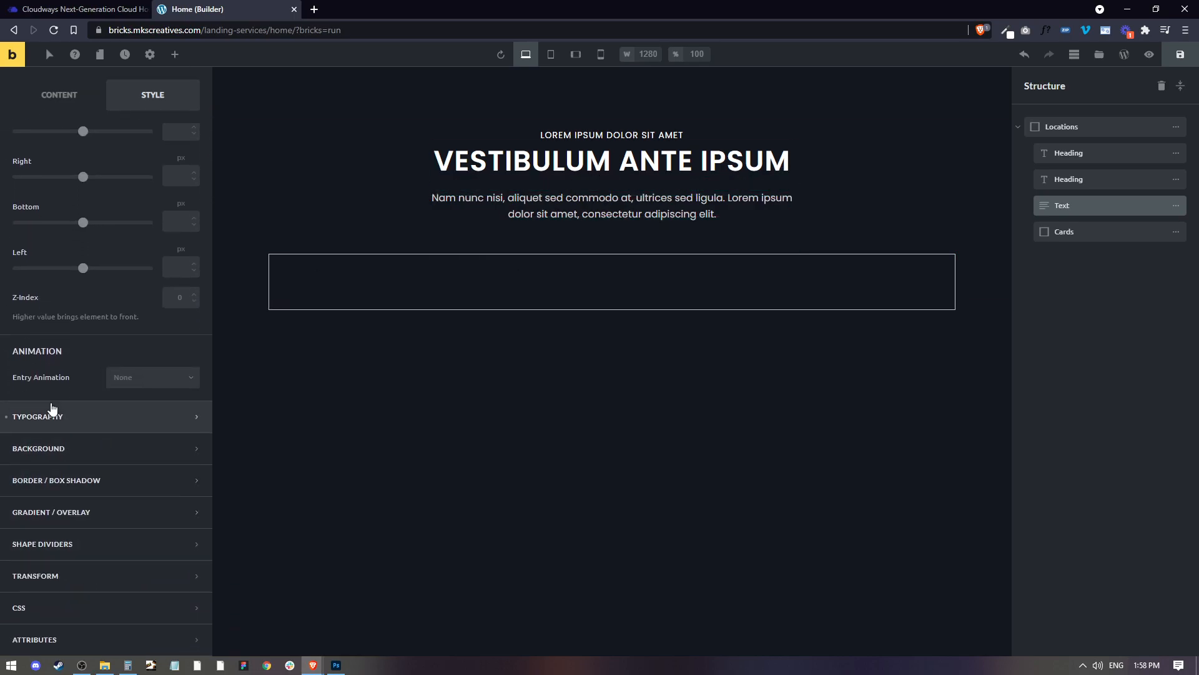
# Set the sub text's font weight to 300 in its typography settings
pyautogui.click(53, 412)
pyautogui.click(63, 212)
pyautogui.click(58, 258)
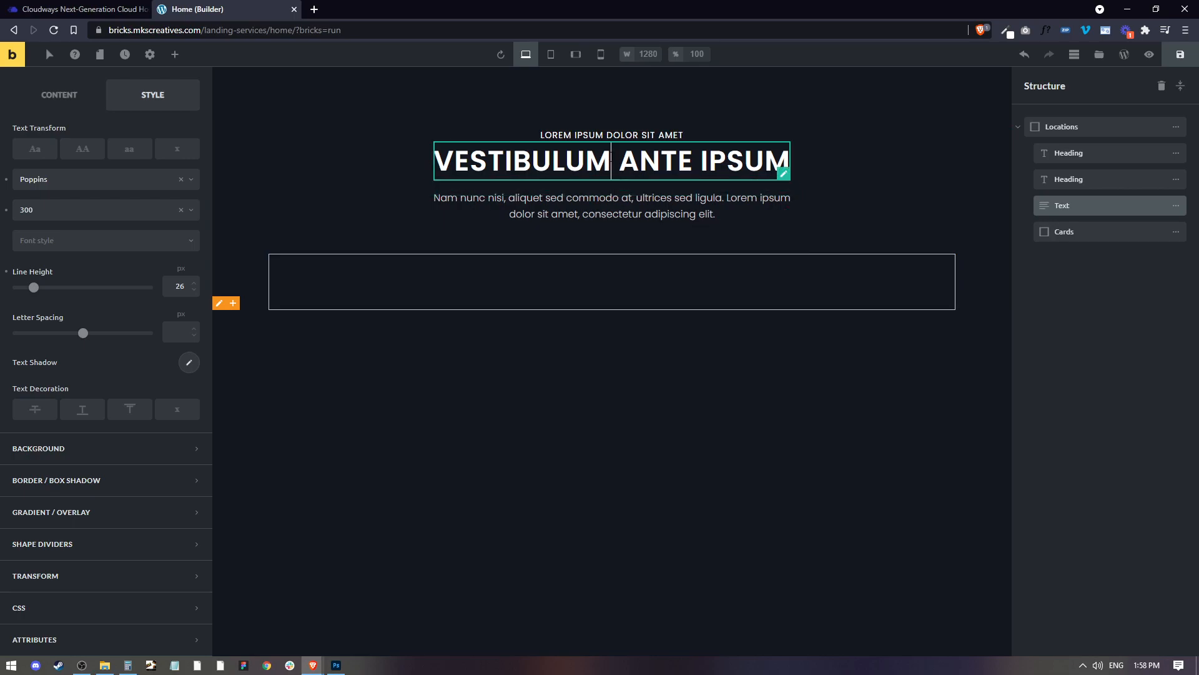
# Increase the font size of the "Vestibulum ante ipsum" heading to 55 px
pyautogui.click(611, 161)
pyautogui.scroll(3, 148, 309)
pyautogui.moveTo(181, 243); pyautogui.dragTo(160, 248)
pyautogui.write('55')
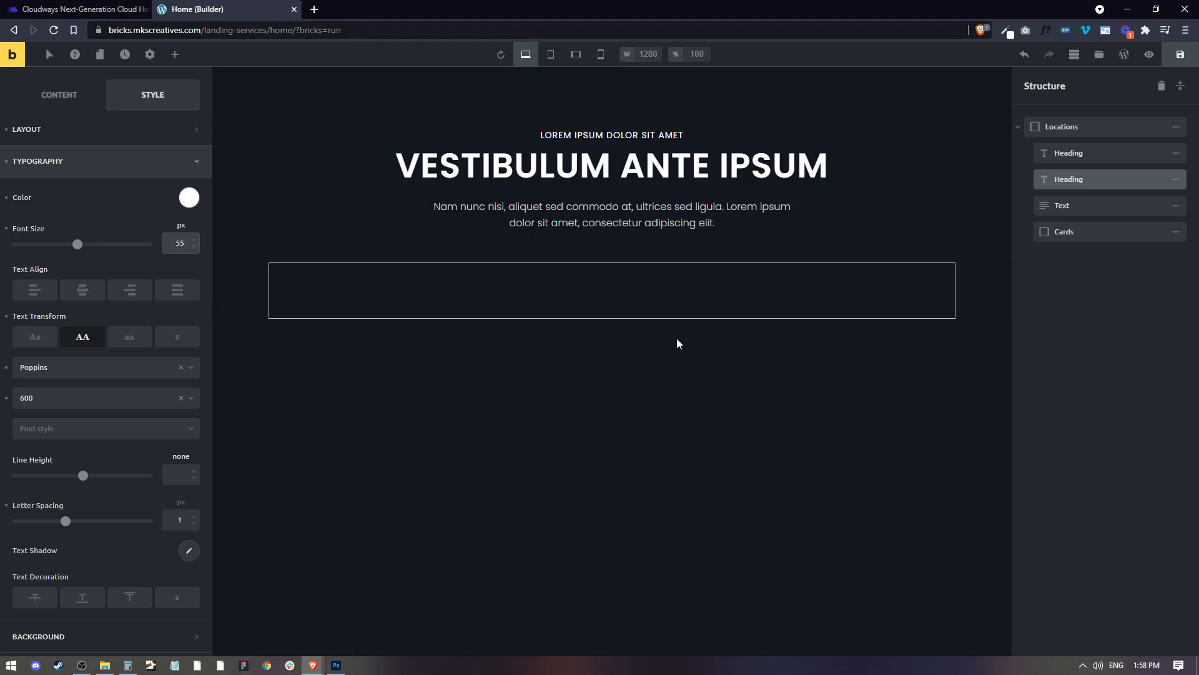
# Set the Cards container's direction to horizontal so its children sit side by side
pyautogui.click(573, 303)
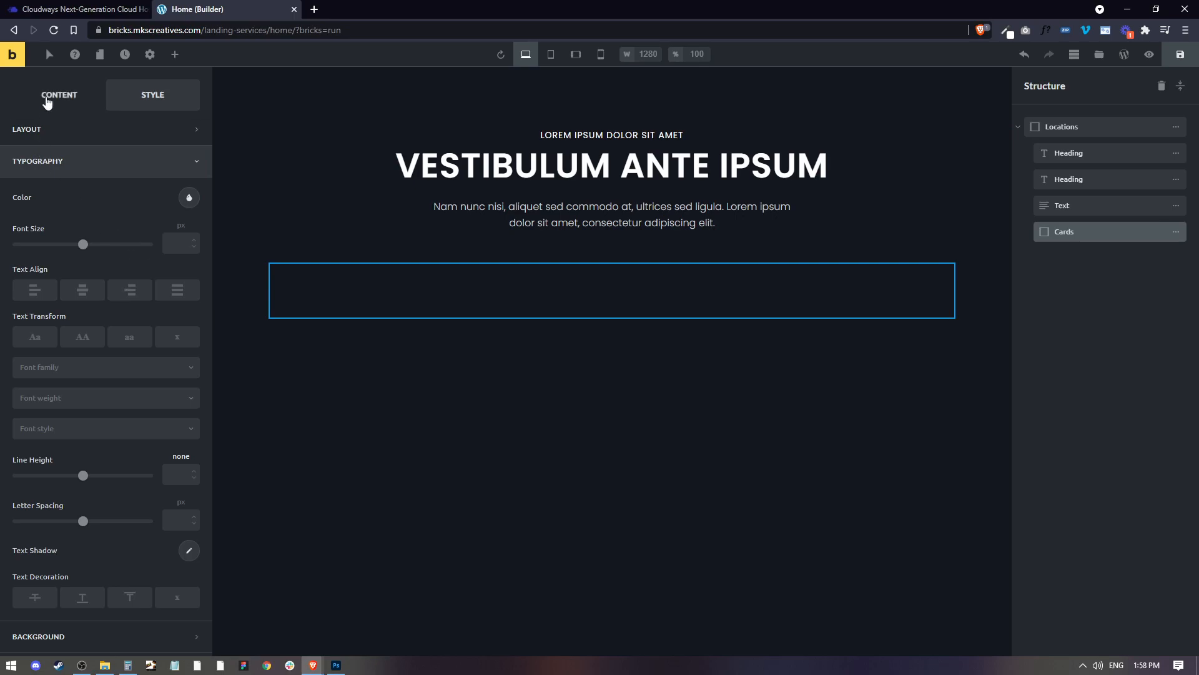
pyautogui.doubleClick(1092, 233)
pyautogui.click(59, 94)
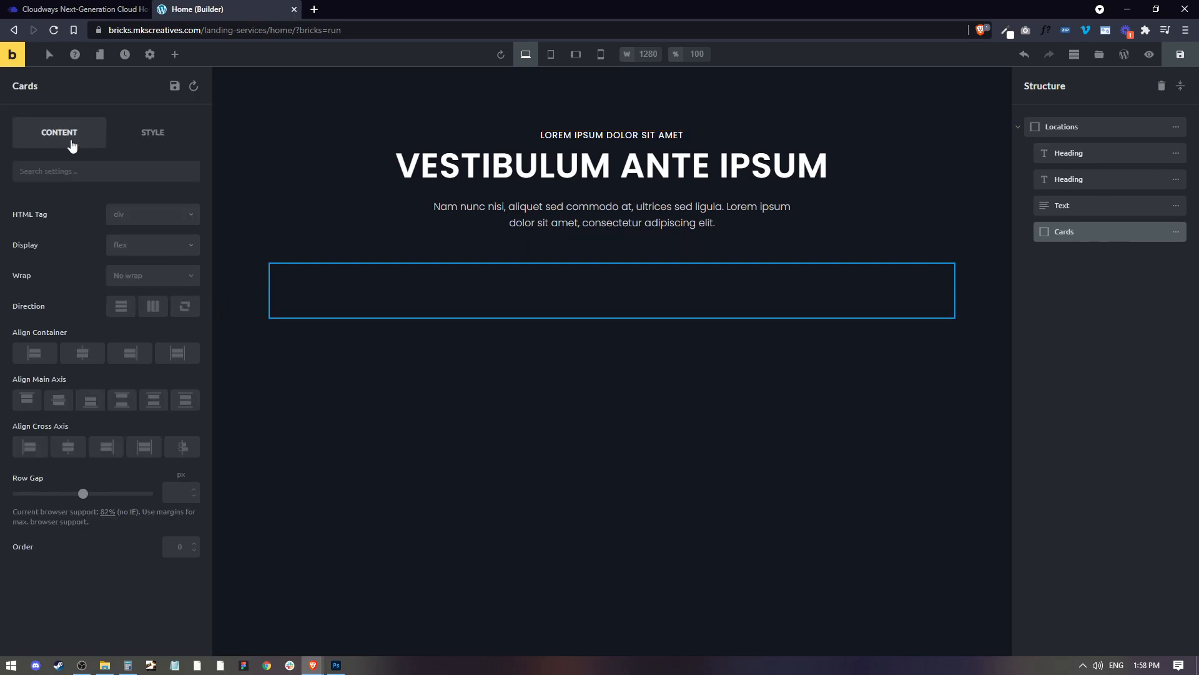
pyautogui.click(153, 307)
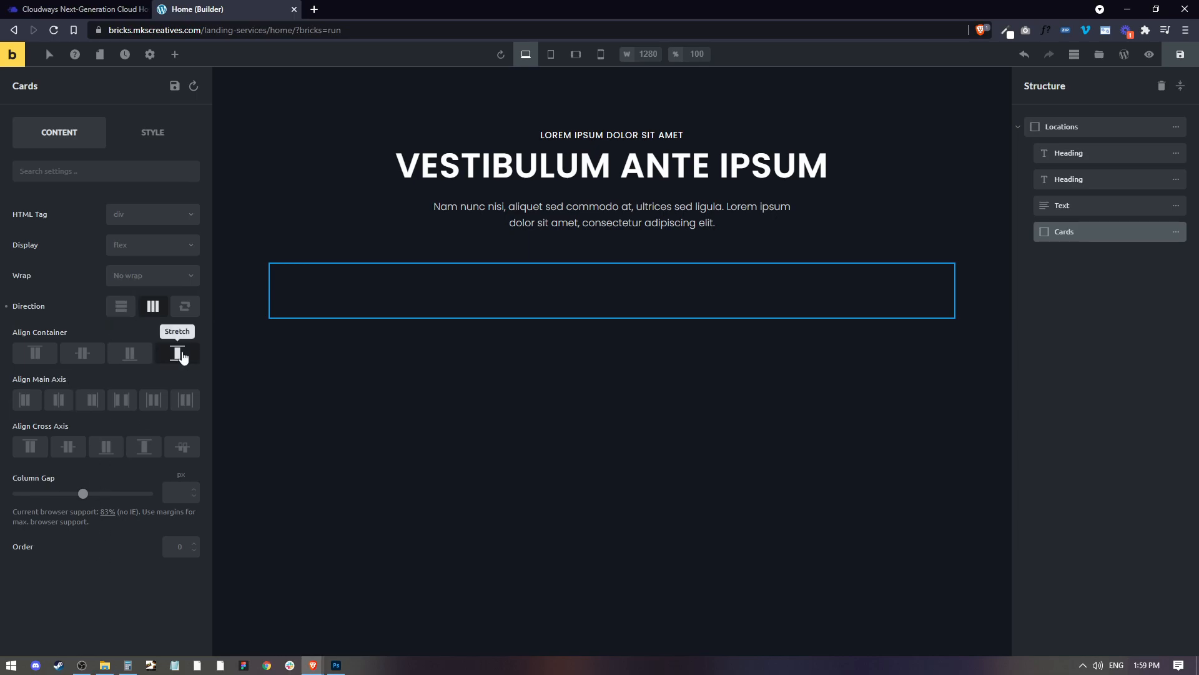
# Add four containers inside the Cards container
pyautogui.click(176, 56)
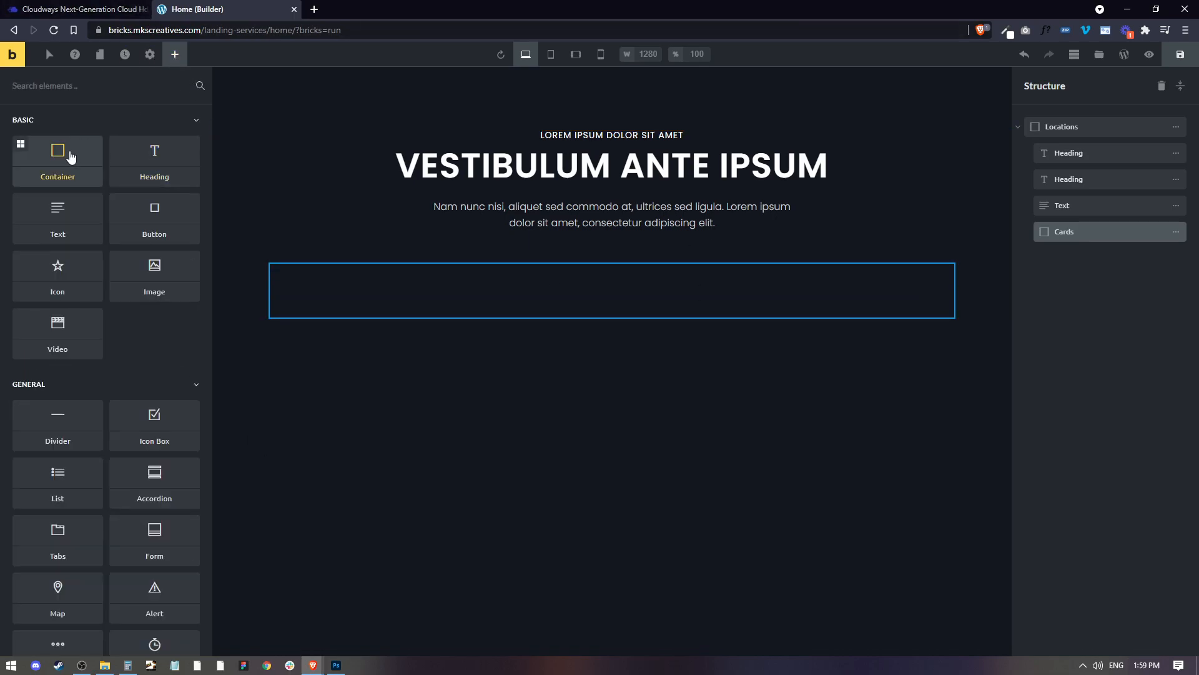
pyautogui.click(61, 167)
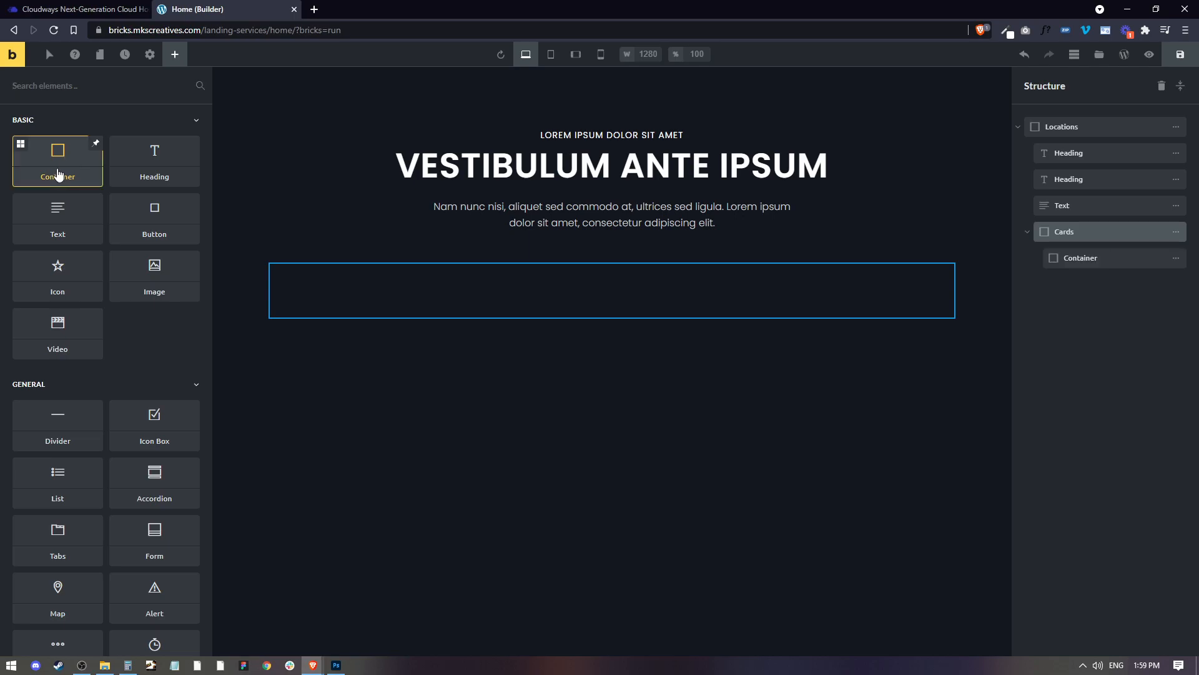
pyautogui.click(59, 172)
pyautogui.click(58, 174)
pyautogui.click(58, 174)
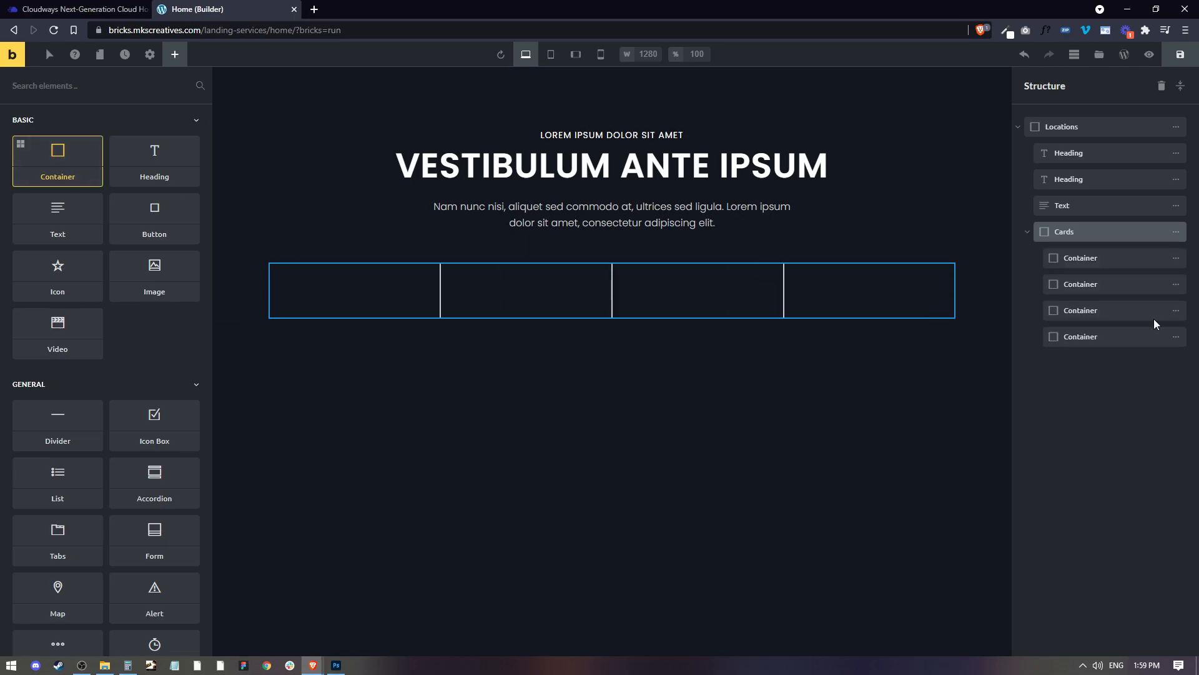
# Rename the four containers inside Cards as Location 1, Location 2, Location 3 and Location 4
pyautogui.doubleClick(1082, 260)
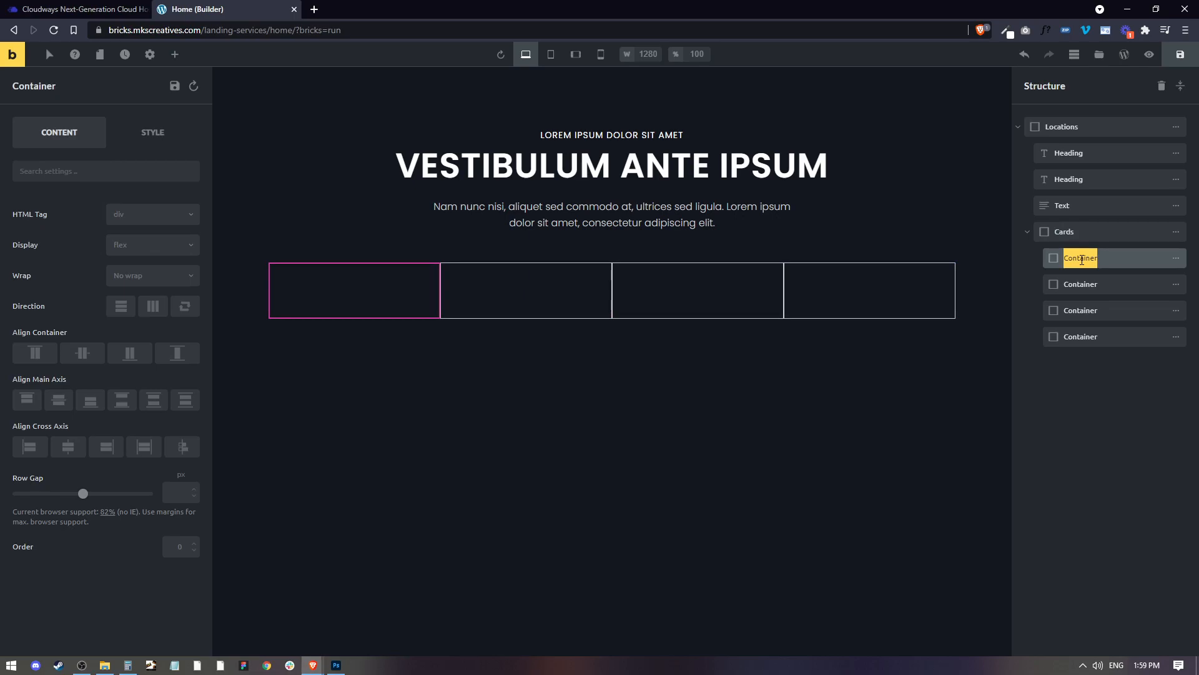
pyautogui.write('Location 1')
pyautogui.click(1075, 284)
pyautogui.doubleClick(1075, 285)
pyautogui.write('L')
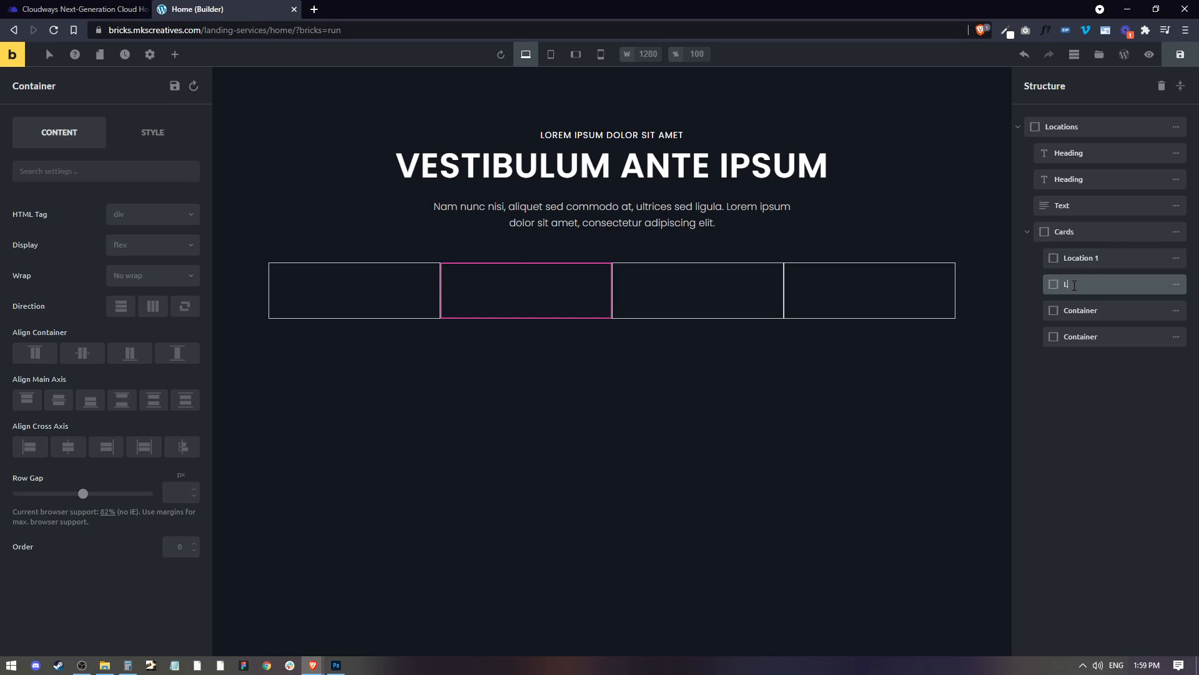
pyautogui.click(1075, 311)
pyautogui.doubleClick(1077, 310)
pyautogui.write('Location 3')
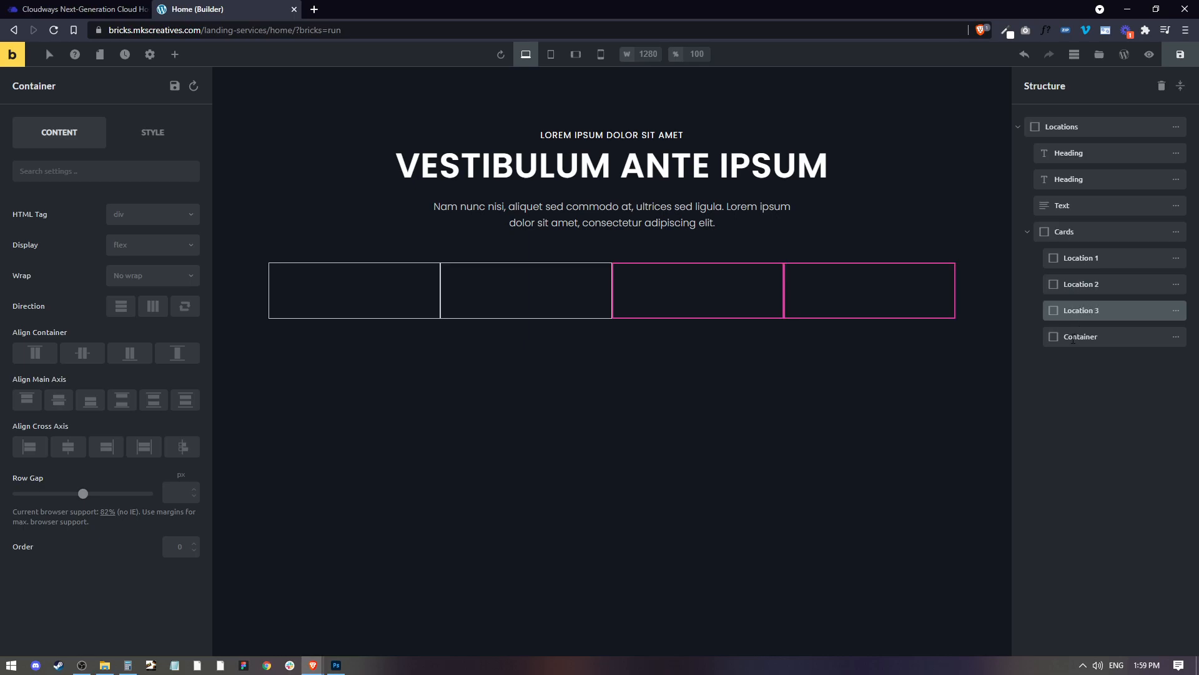
pyautogui.doubleClick(1073, 337)
pyautogui.write('Location 4')
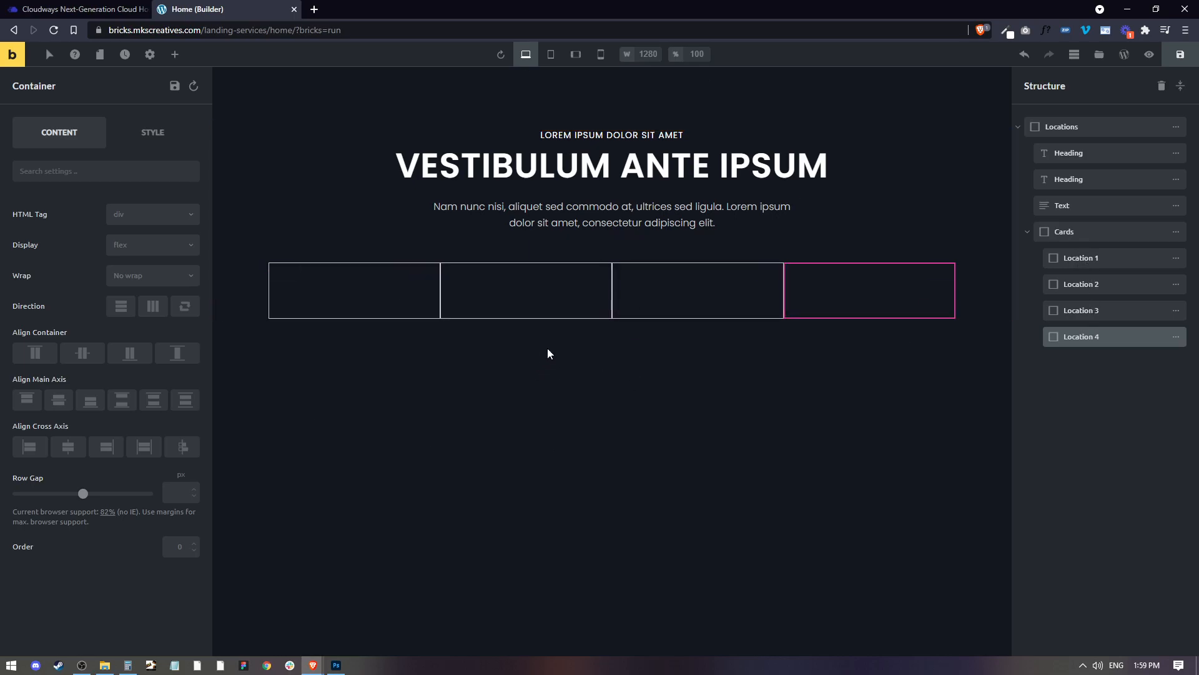
pyautogui.click(351, 300)
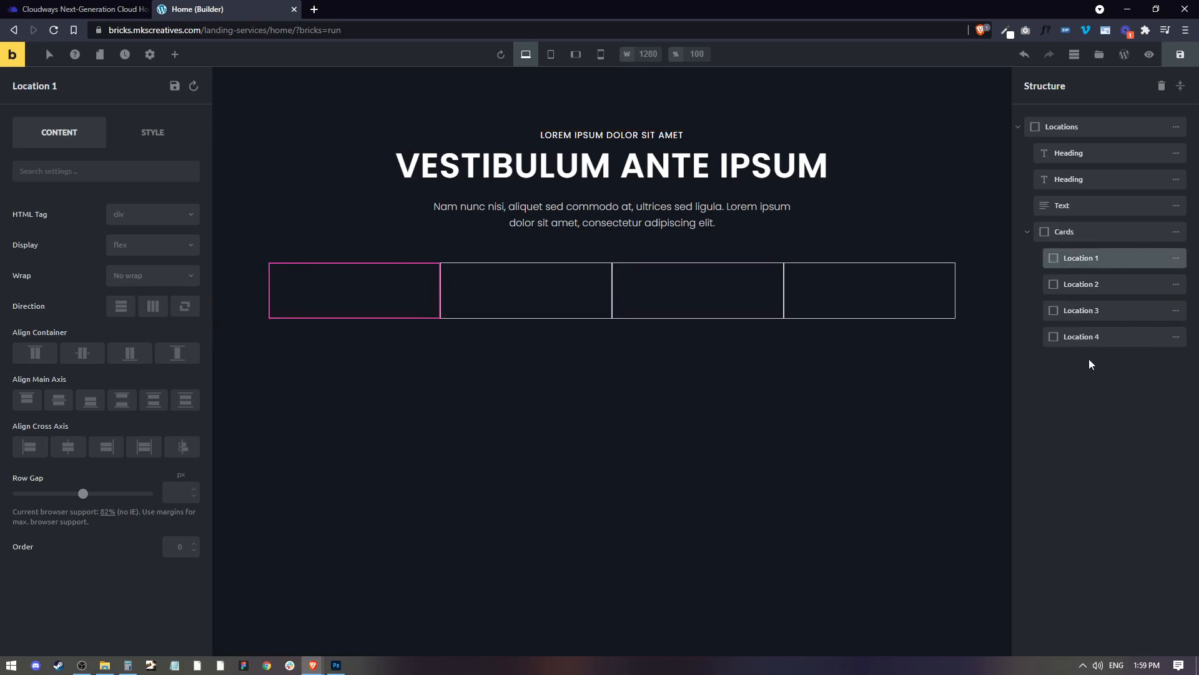
pyautogui.click(1094, 229)
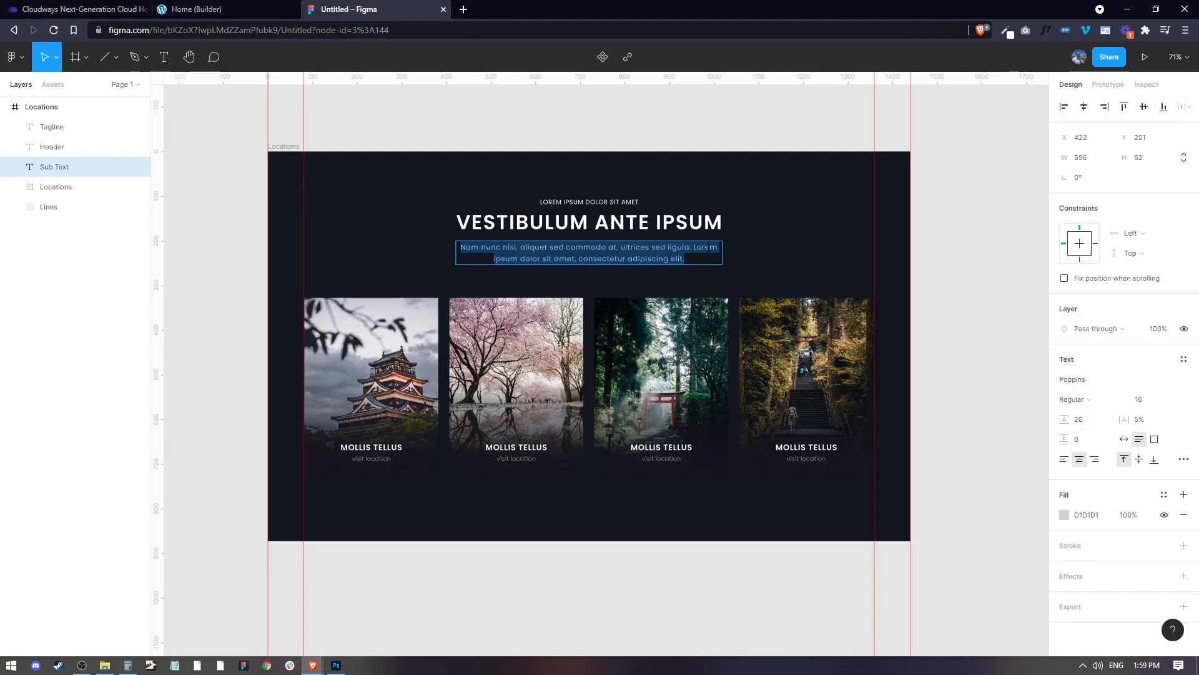
# In the Figma design, expand the Locations group and hide the "visit location" and "mollis tellus" text layers in all four location frames
pyautogui.press('Escape')
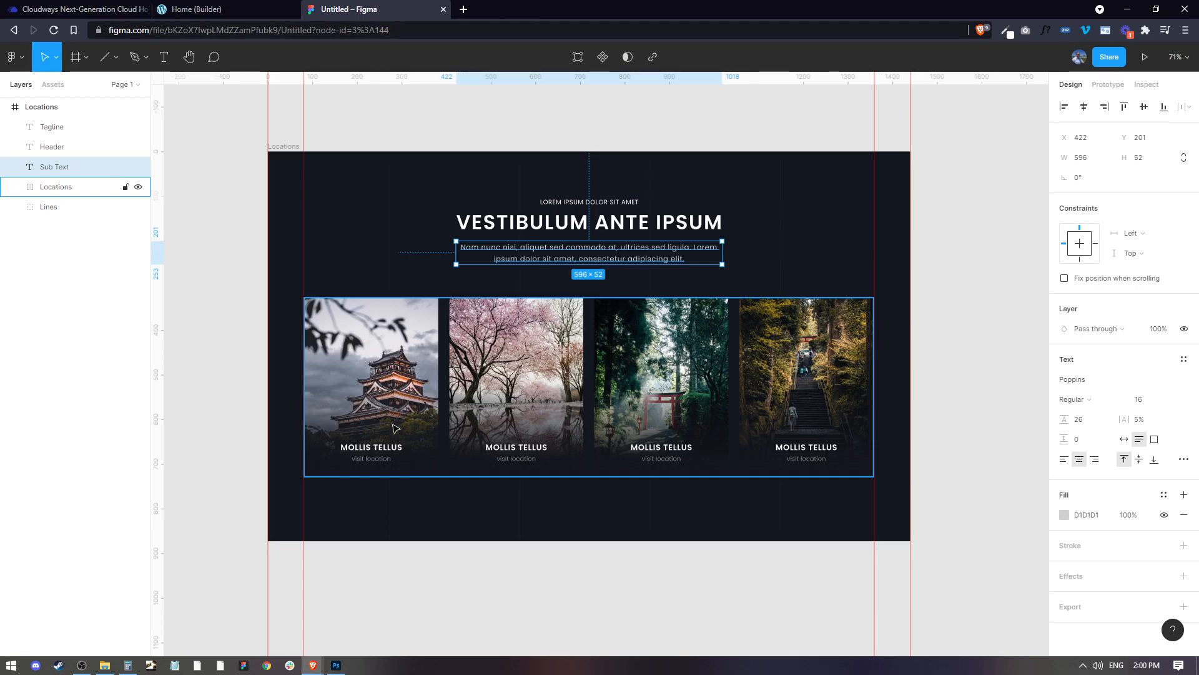
pyautogui.click(15, 187)
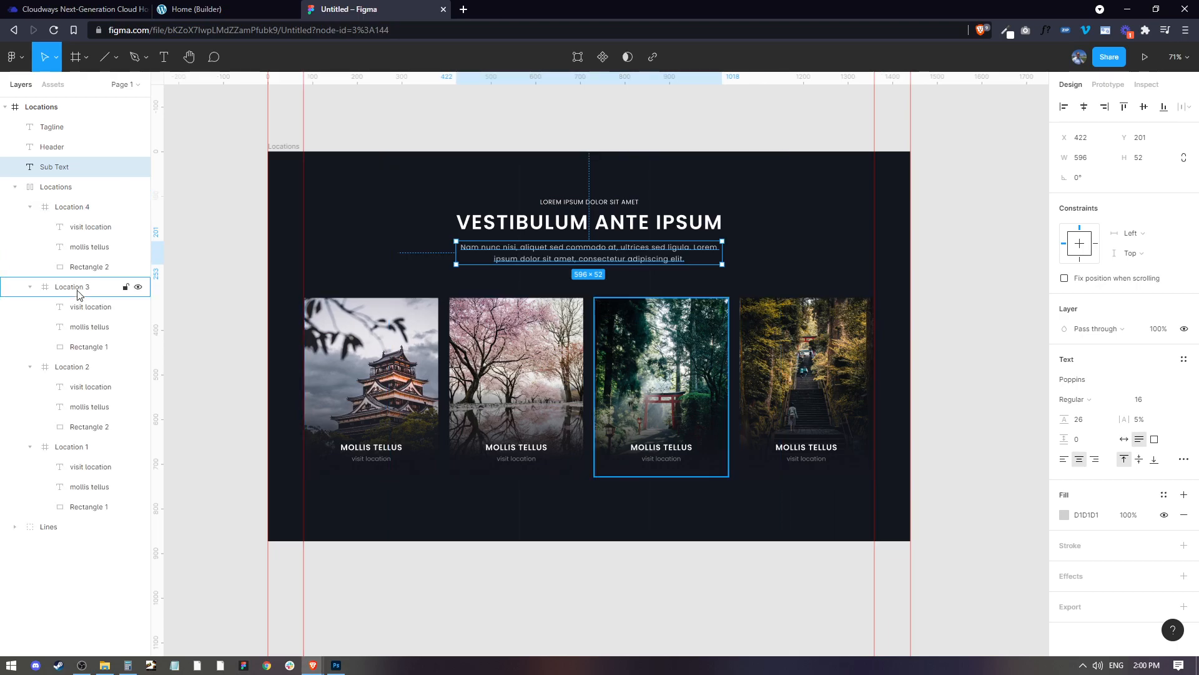
pyautogui.click(88, 207)
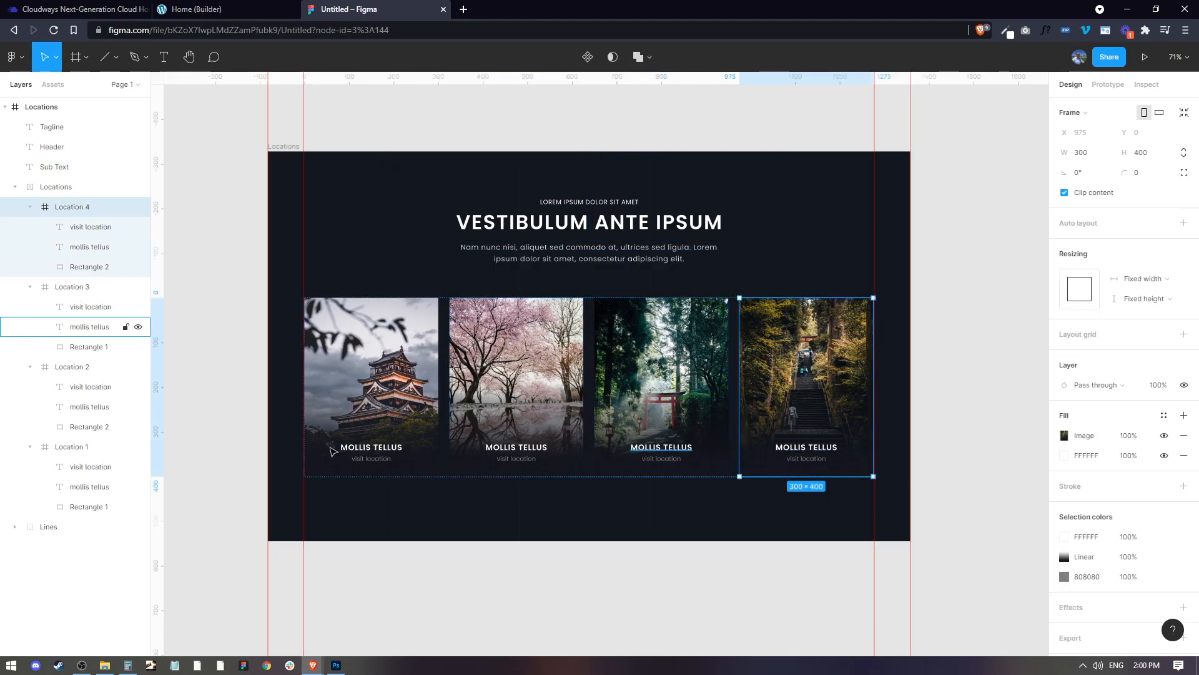
pyautogui.click(86, 266)
pyautogui.click(84, 208)
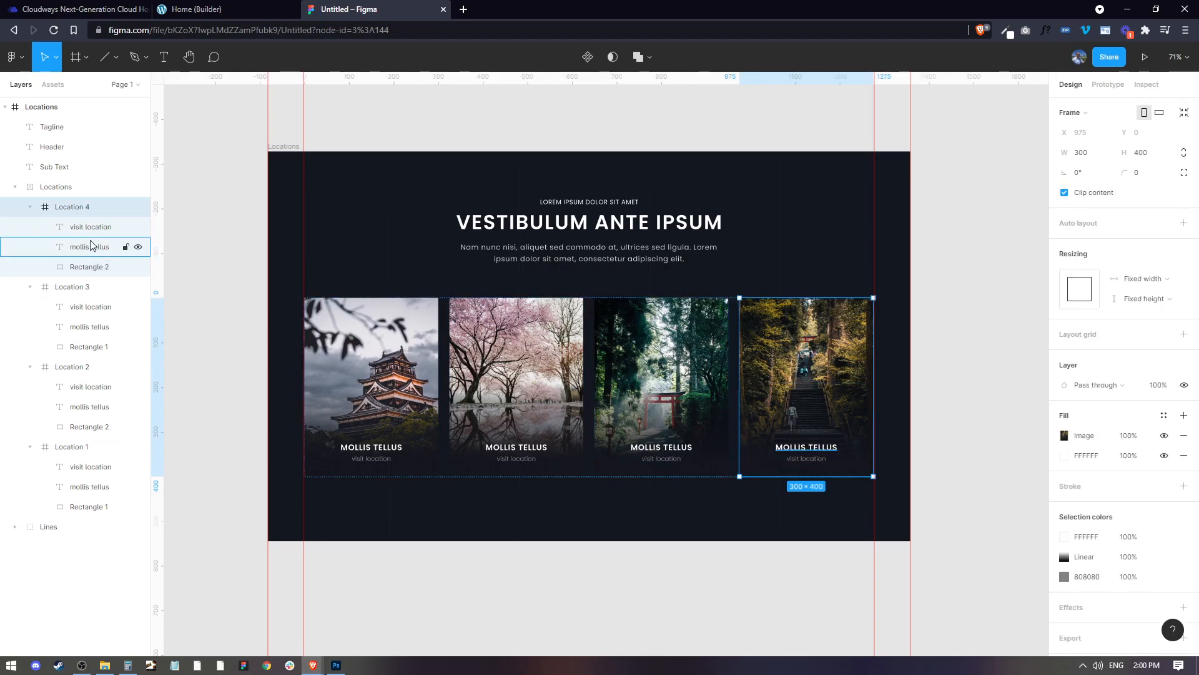
pyautogui.moveTo(137, 245); pyautogui.dragTo(138, 230)
pyautogui.click(138, 307)
pyautogui.click(138, 327)
pyautogui.click(138, 387)
pyautogui.click(138, 407)
pyautogui.click(138, 466)
pyautogui.click(138, 486)
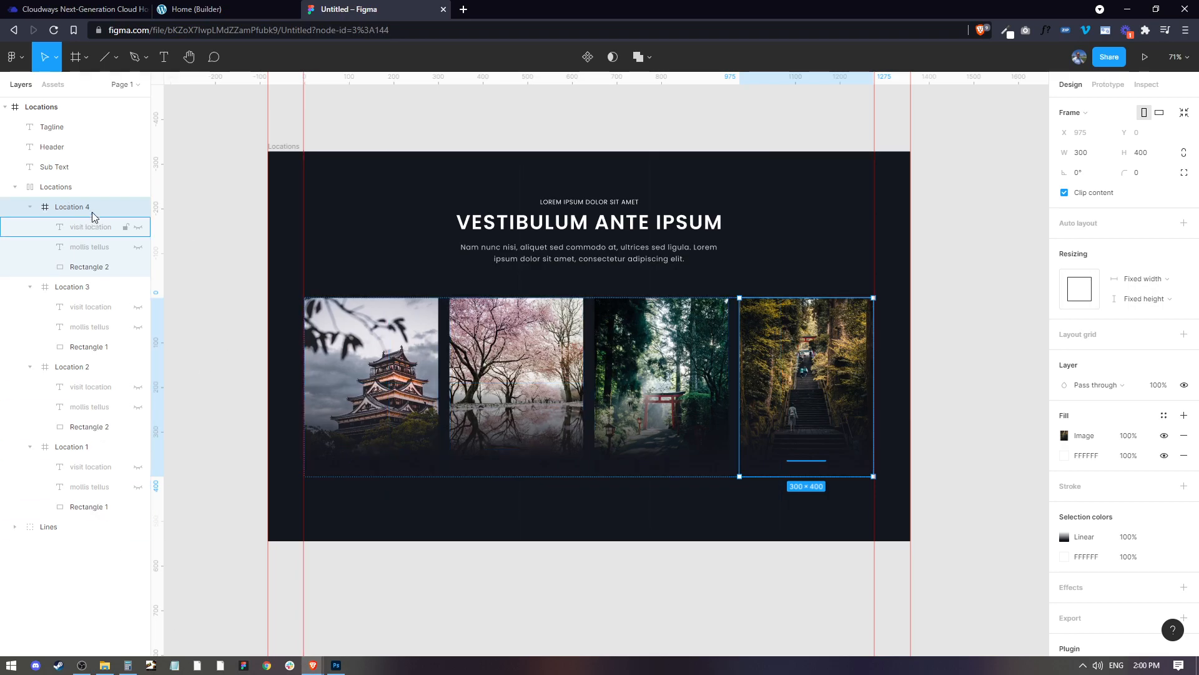
# Export the Location 1 frame as a JPG to the Desktop, replacing the existing Location 1 file
pyautogui.click(74, 447)
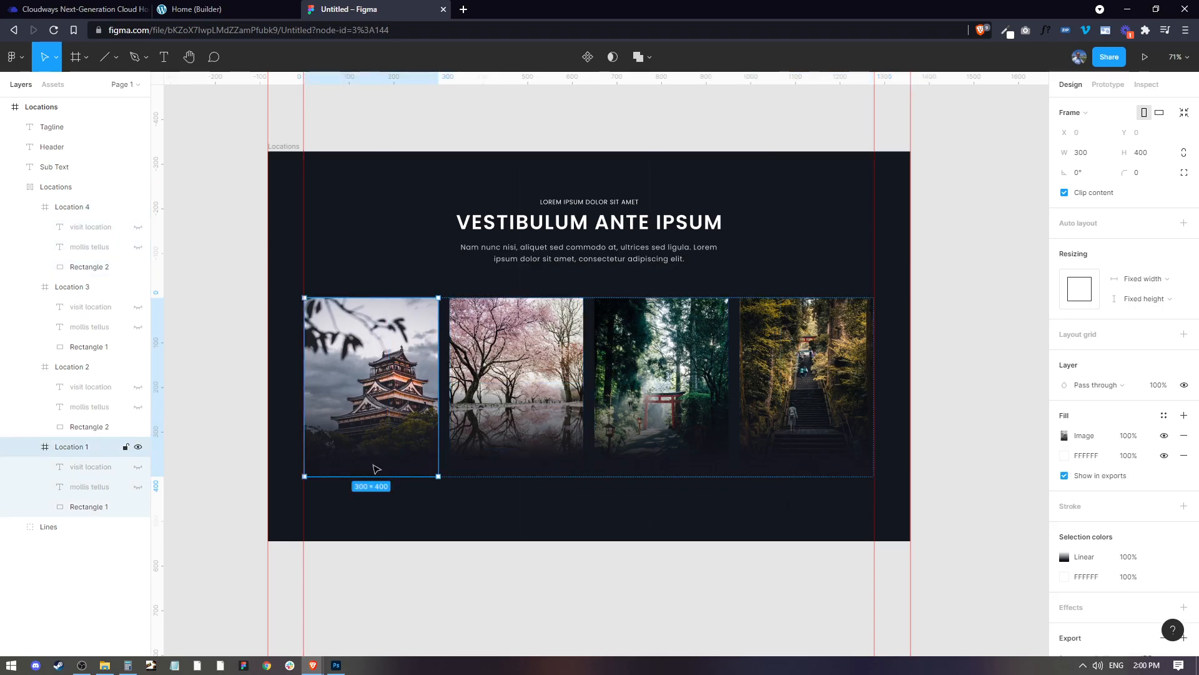
pyautogui.scroll(-3, 1135, 526)
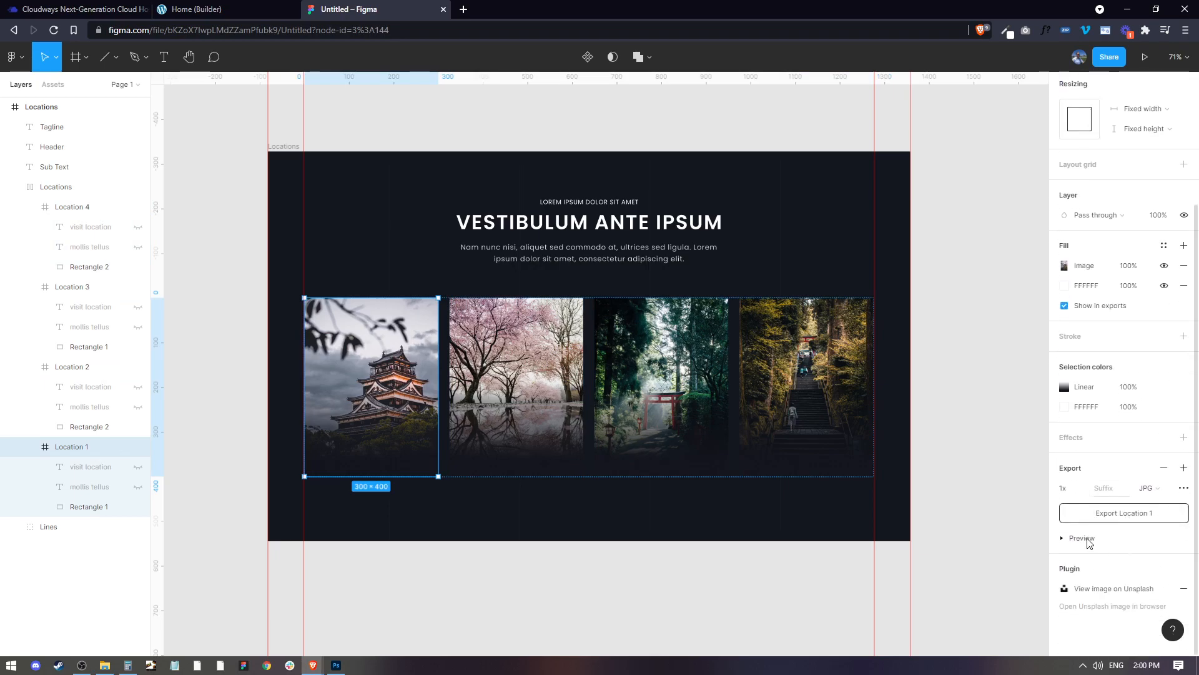
pyautogui.click(1136, 513)
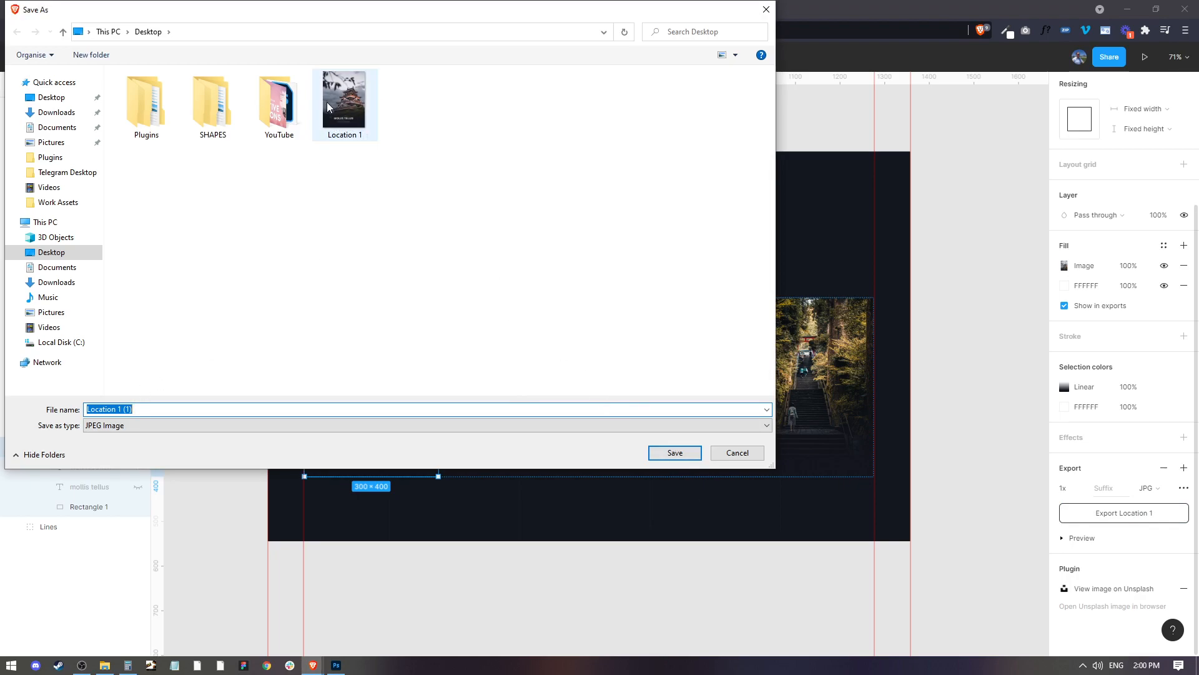
pyautogui.click(344, 103)
pyautogui.click(683, 454)
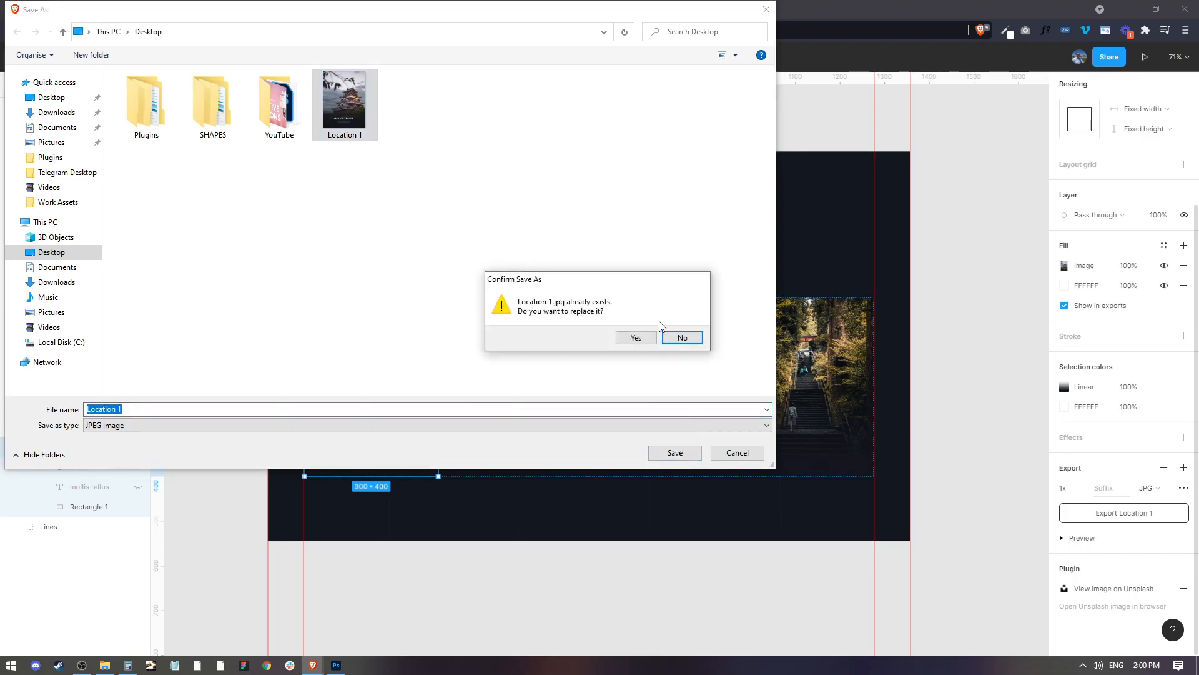
pyautogui.click(635, 337)
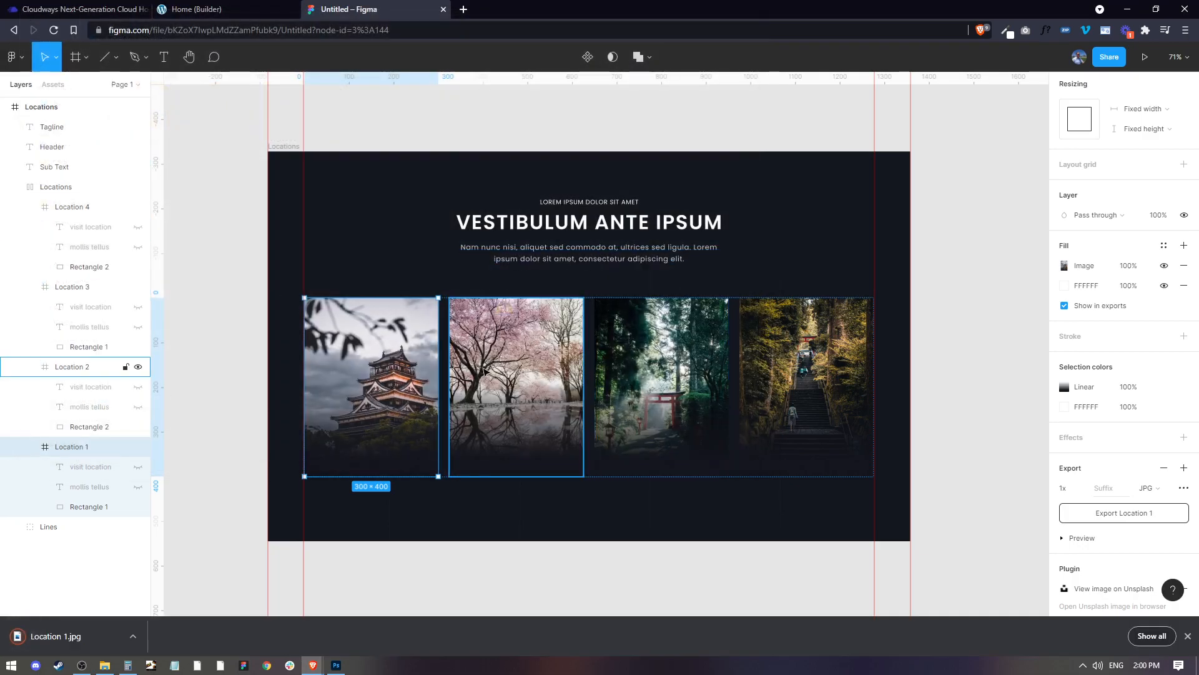
# Add an export setting to the Location 2 frame, switch its format from PNG to JPG and save the image to the Desktop
pyautogui.click(478, 371)
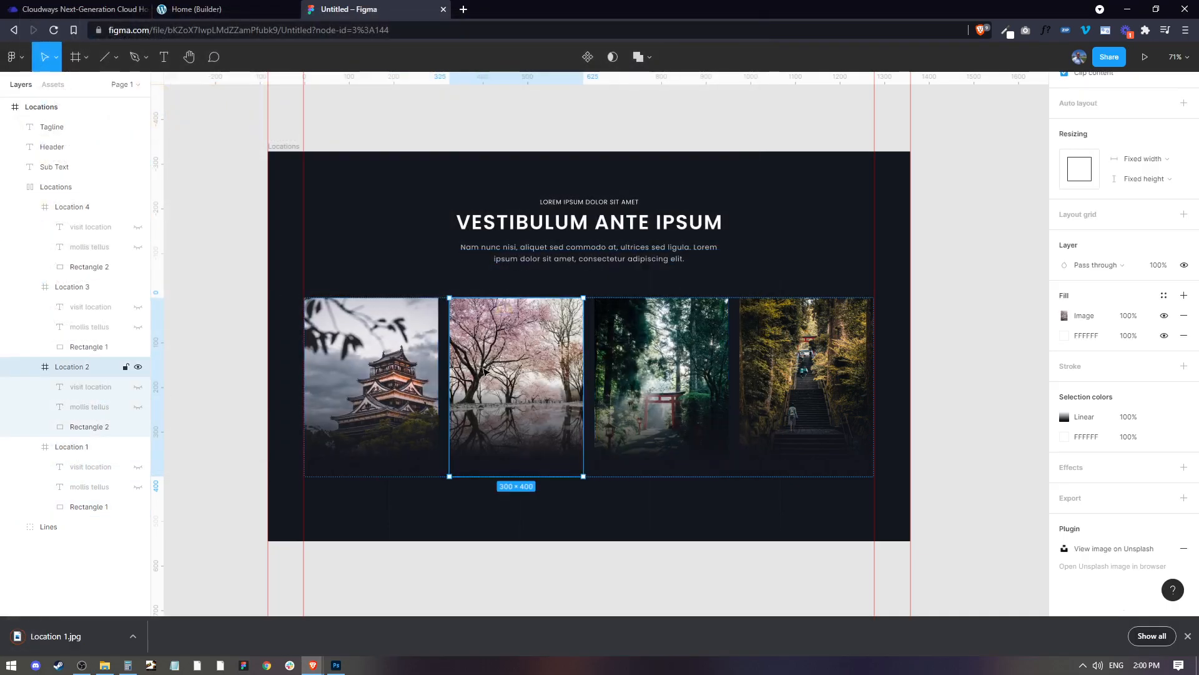
pyautogui.click(1075, 499)
pyautogui.click(1118, 513)
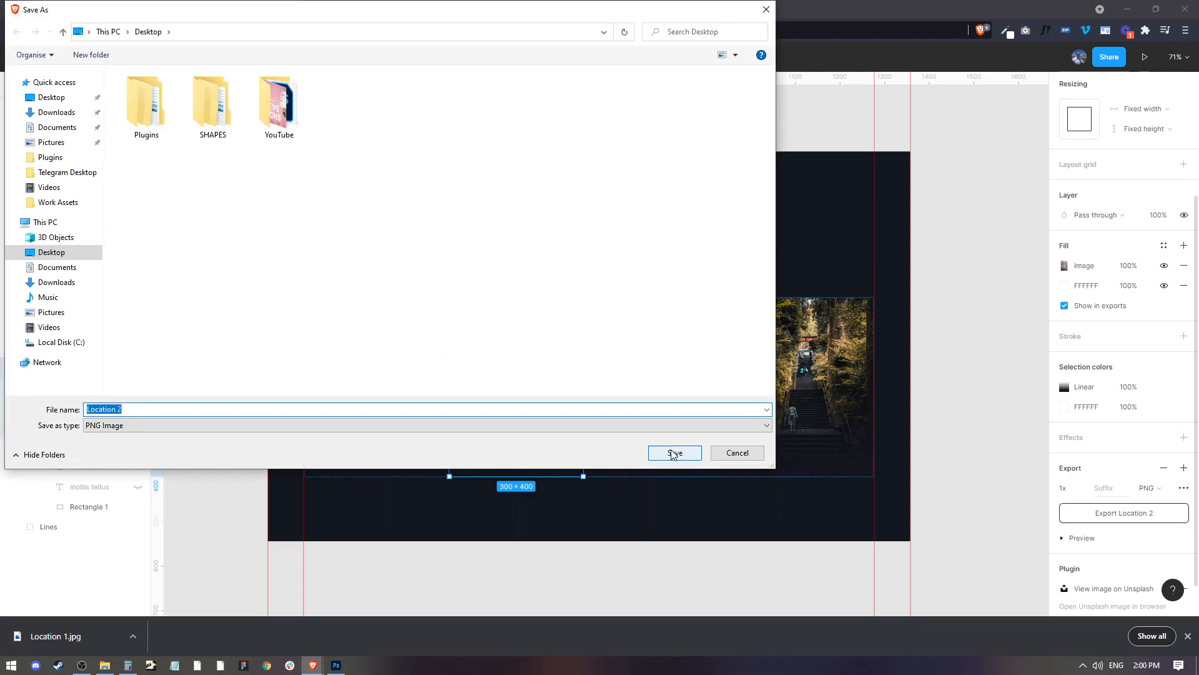
pyautogui.click(737, 452)
pyautogui.click(1148, 488)
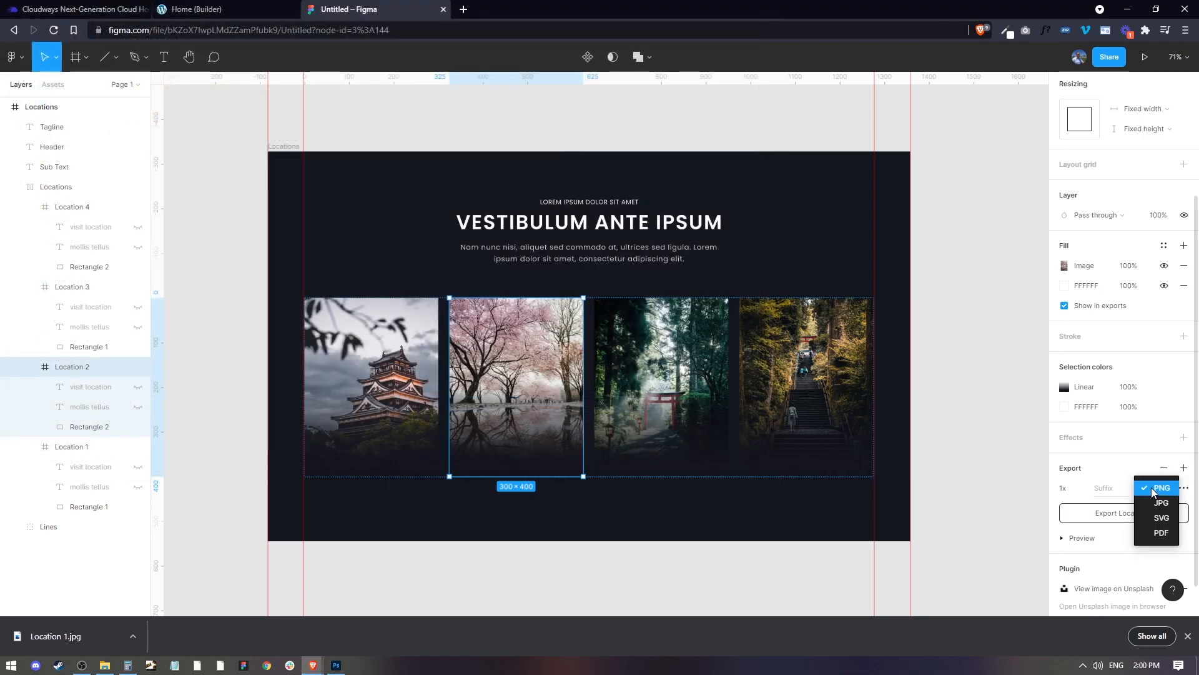
pyautogui.click(1138, 503)
pyautogui.click(1118, 513)
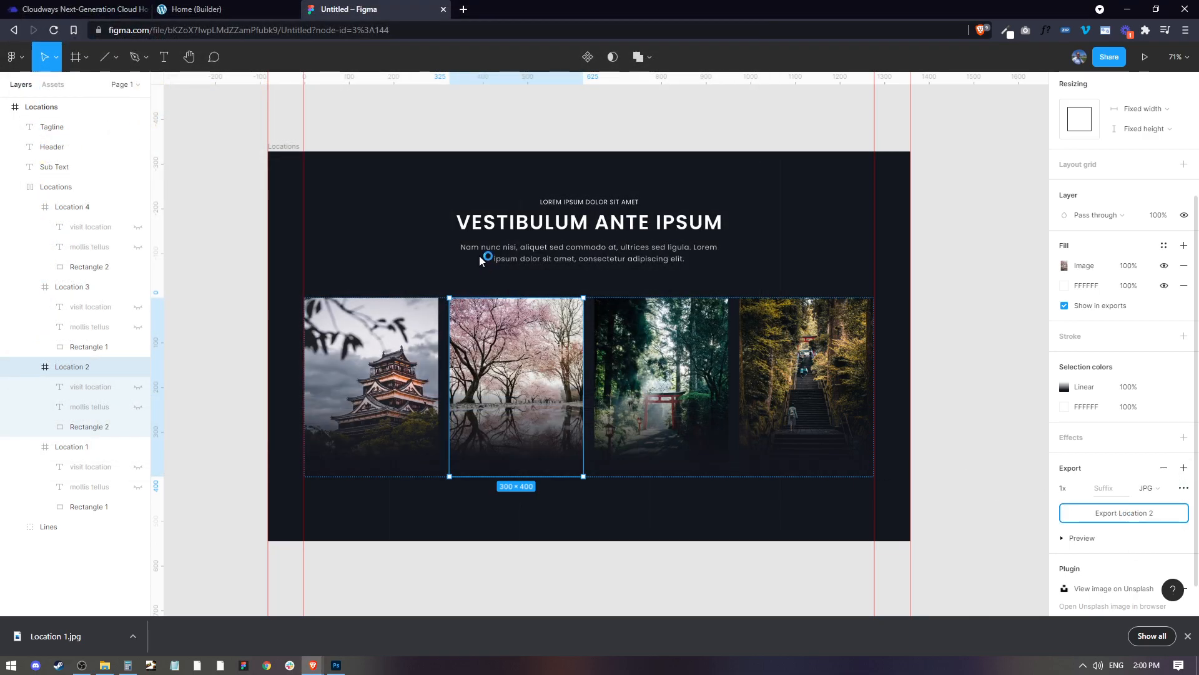
pyautogui.click(675, 454)
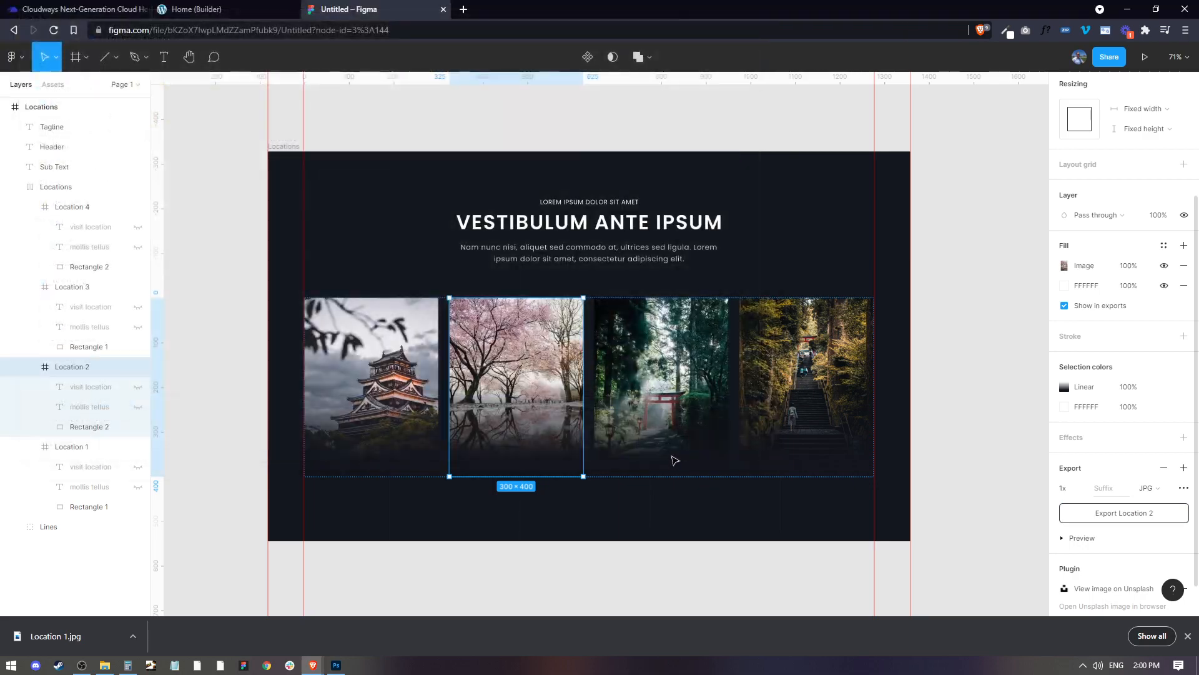
# Export the Location 3 frame as a JPG and save it to the Desktop
pyautogui.click(72, 287)
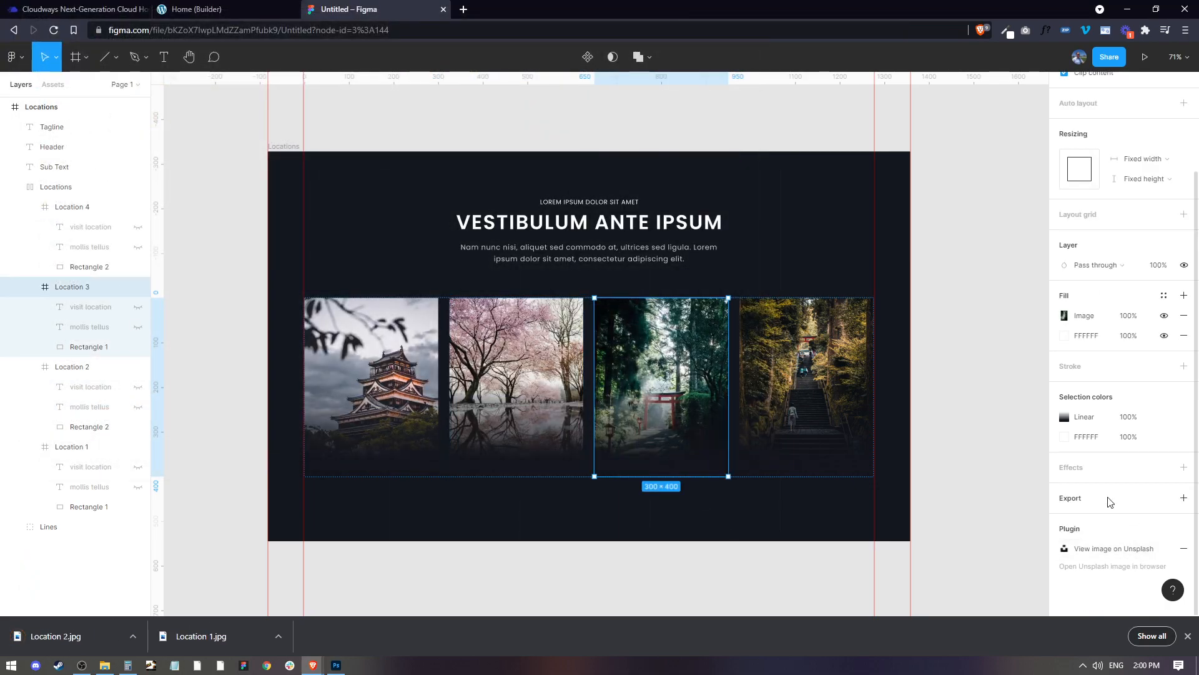
pyautogui.click(1184, 498)
pyautogui.click(1156, 488)
pyautogui.click(1162, 504)
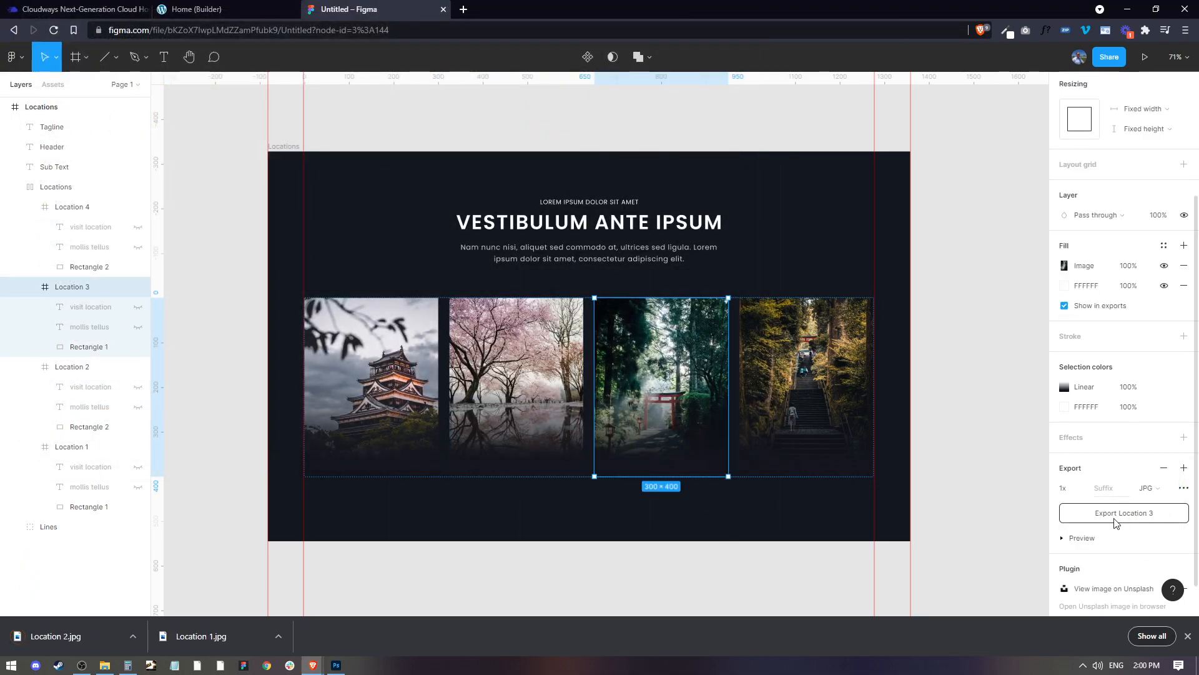
pyautogui.click(1118, 514)
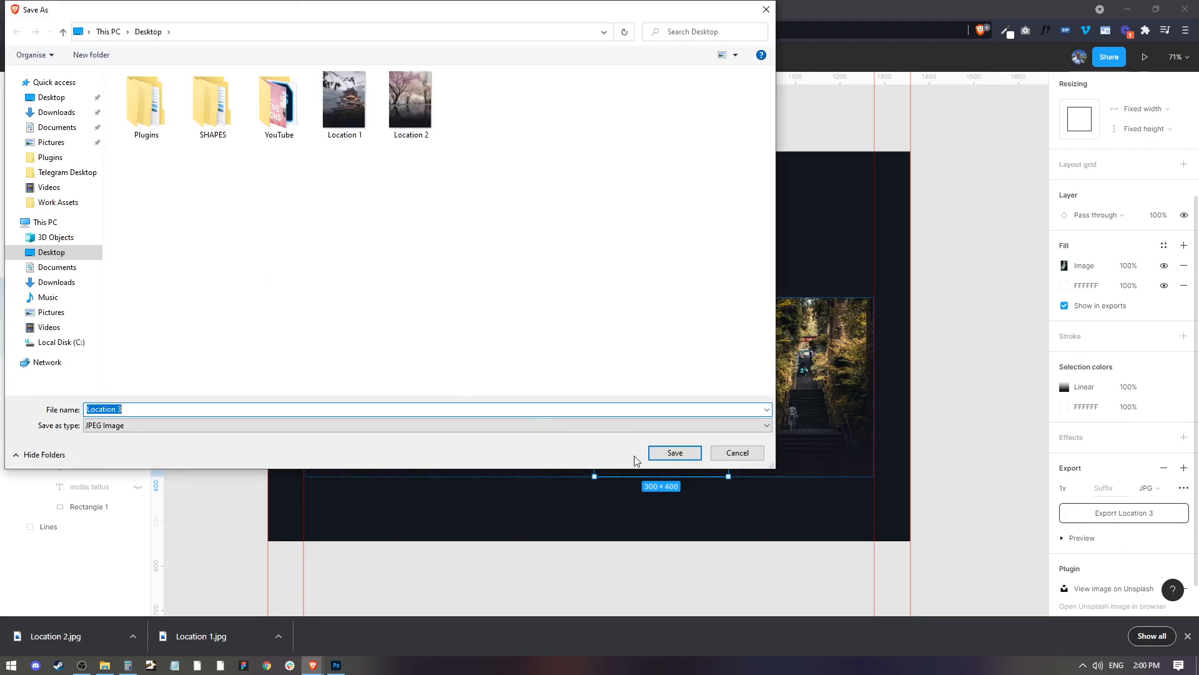
pyautogui.click(674, 453)
# Add an export setting to the Location 4 frame, switch its format to JPG and save the image to the Desktop
pyautogui.click(811, 380)
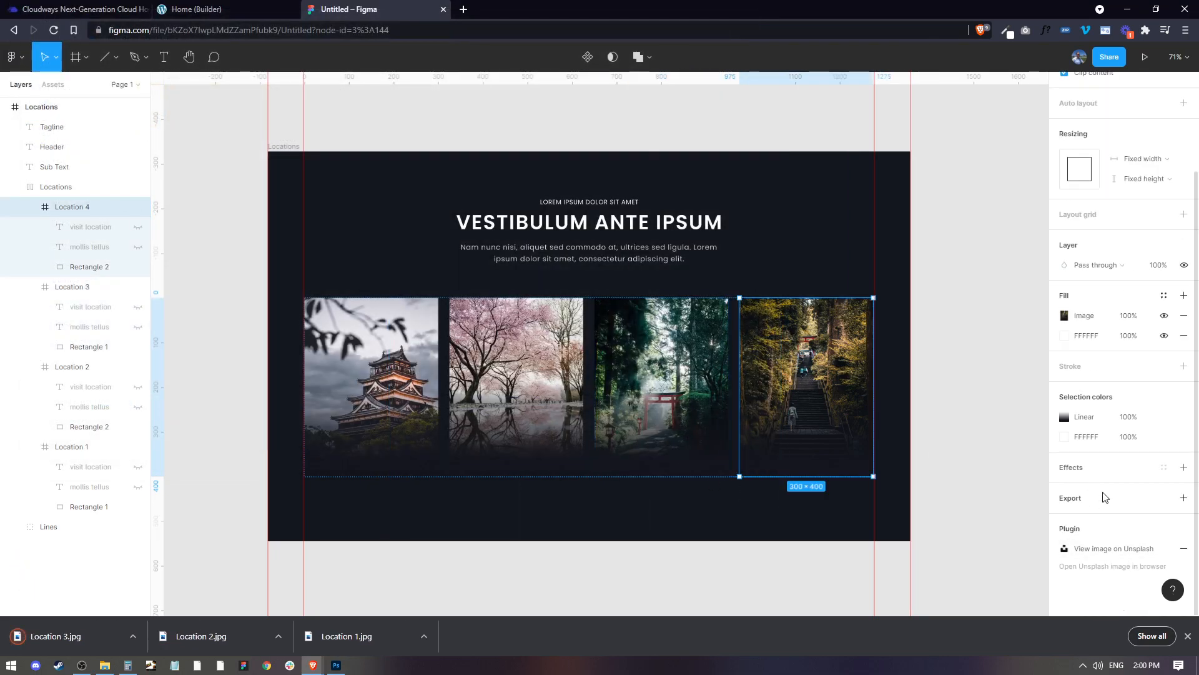
pyautogui.click(1184, 498)
pyautogui.click(1153, 495)
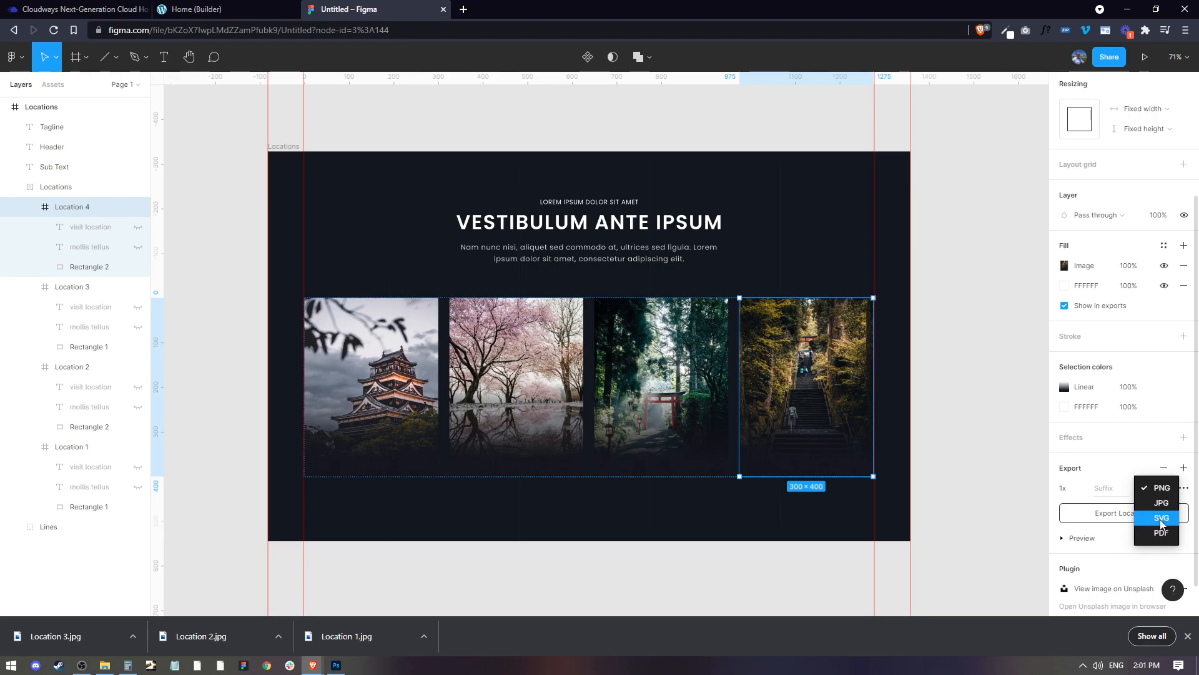
pyautogui.click(1161, 503)
pyautogui.click(1120, 513)
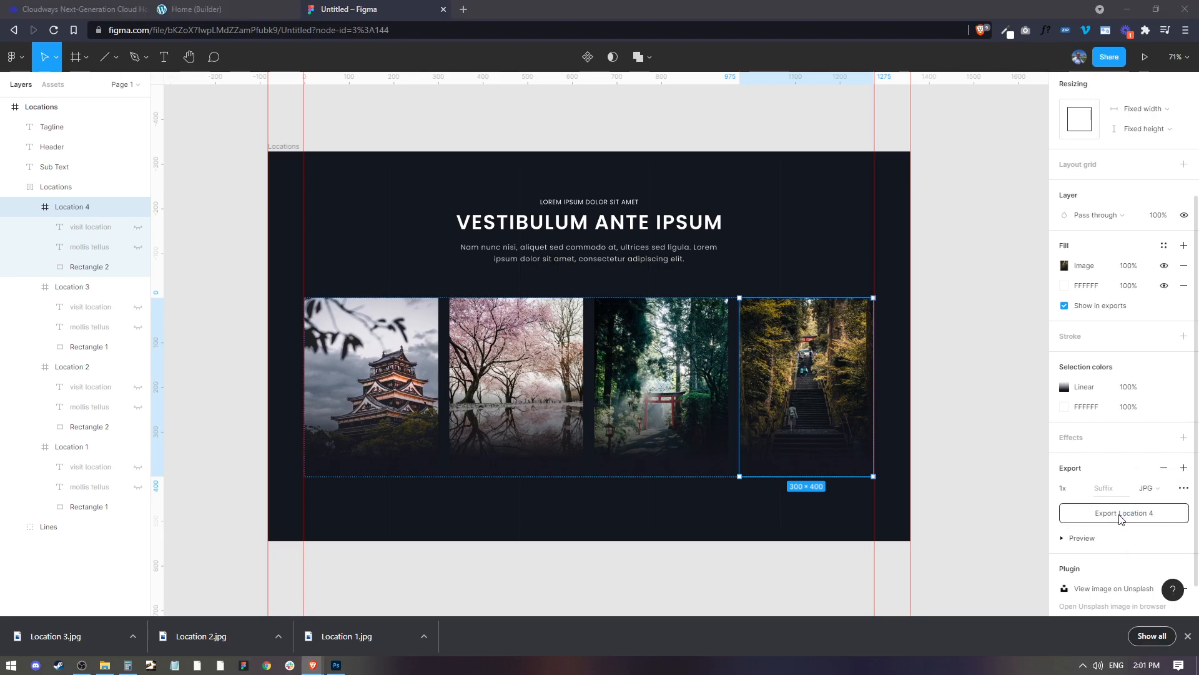
pyautogui.click(676, 453)
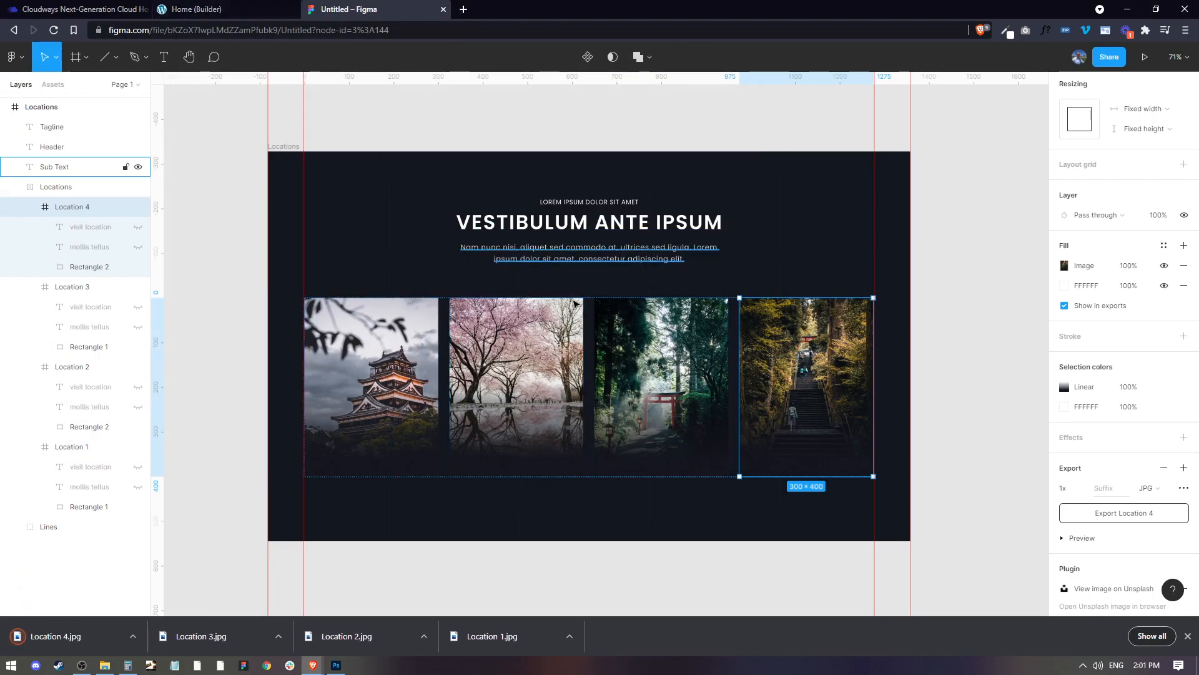
# Show the hidden "visit location" and "mollis tellus" text layers again in all four location frames
pyautogui.click(137, 466)
pyautogui.click(138, 487)
pyautogui.click(138, 406)
pyautogui.click(138, 387)
pyautogui.click(137, 327)
pyautogui.click(137, 307)
pyautogui.click(137, 247)
pyautogui.click(137, 227)
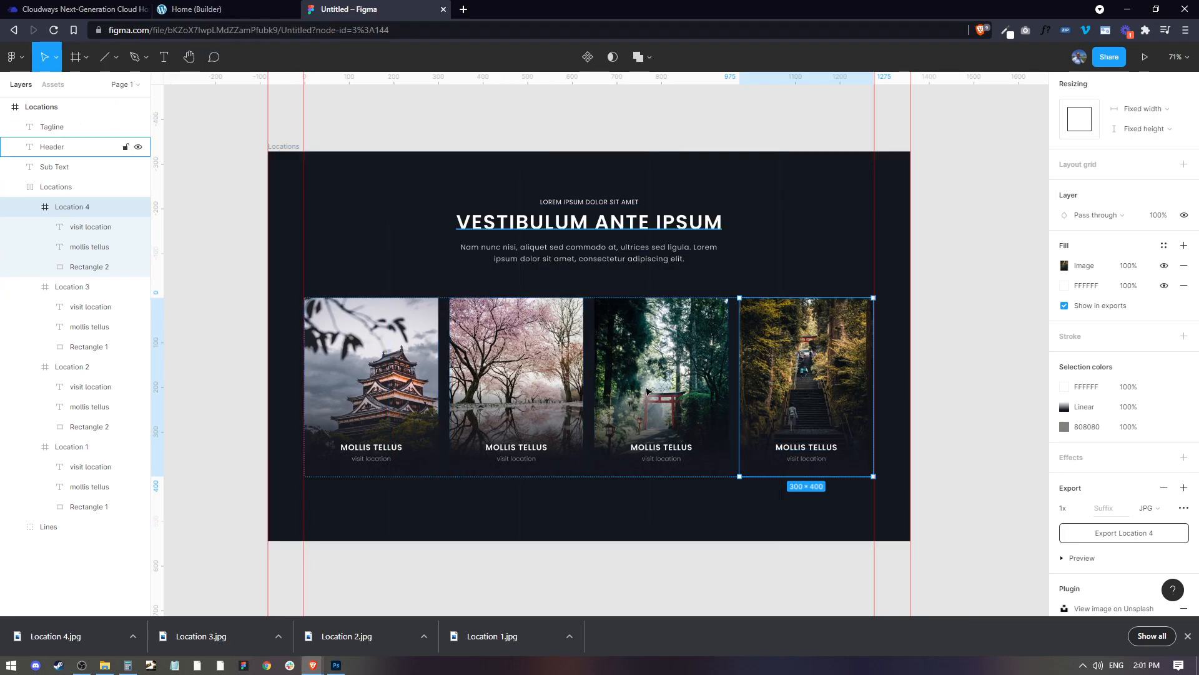
# Switch to the Bricks builder and, from the Location 1 container's background image picker, upload the four Location images from the Desktop
pyautogui.click(231, 5)
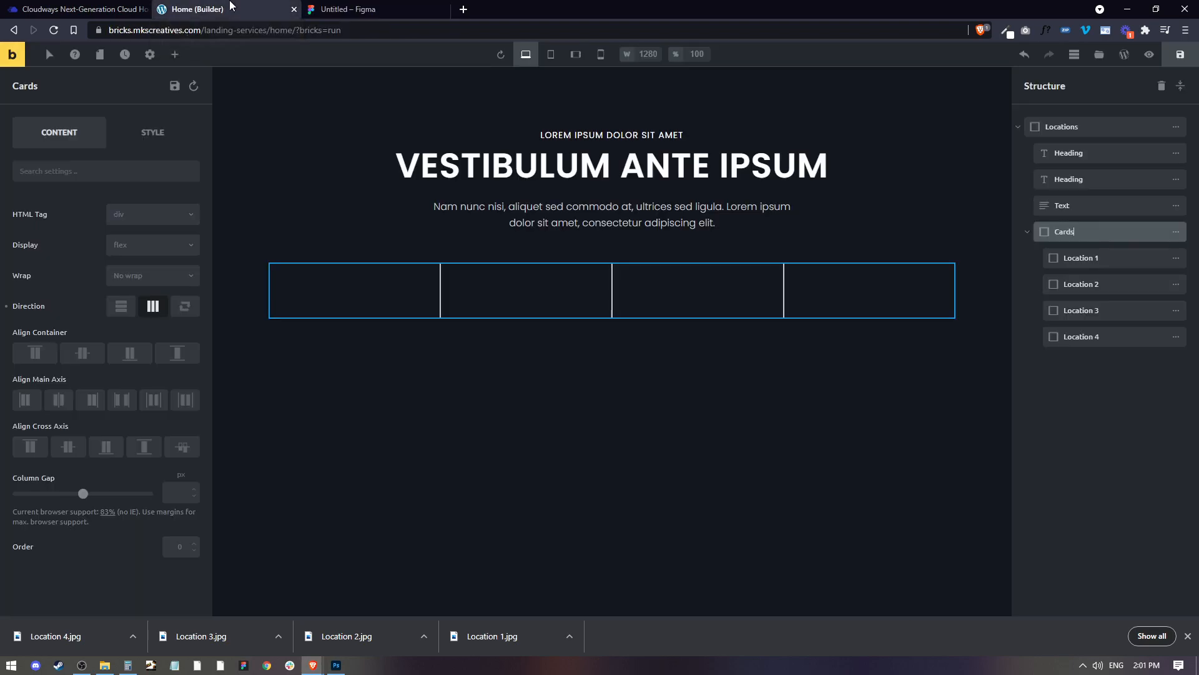
pyautogui.click(371, 291)
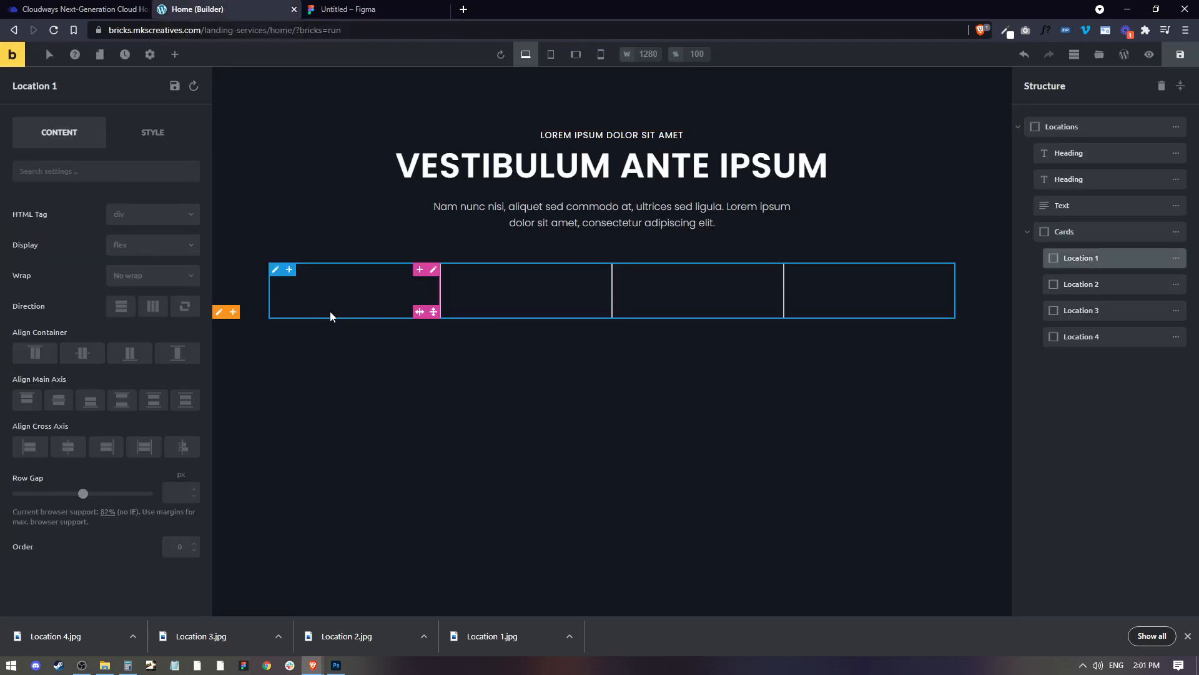
pyautogui.click(153, 136)
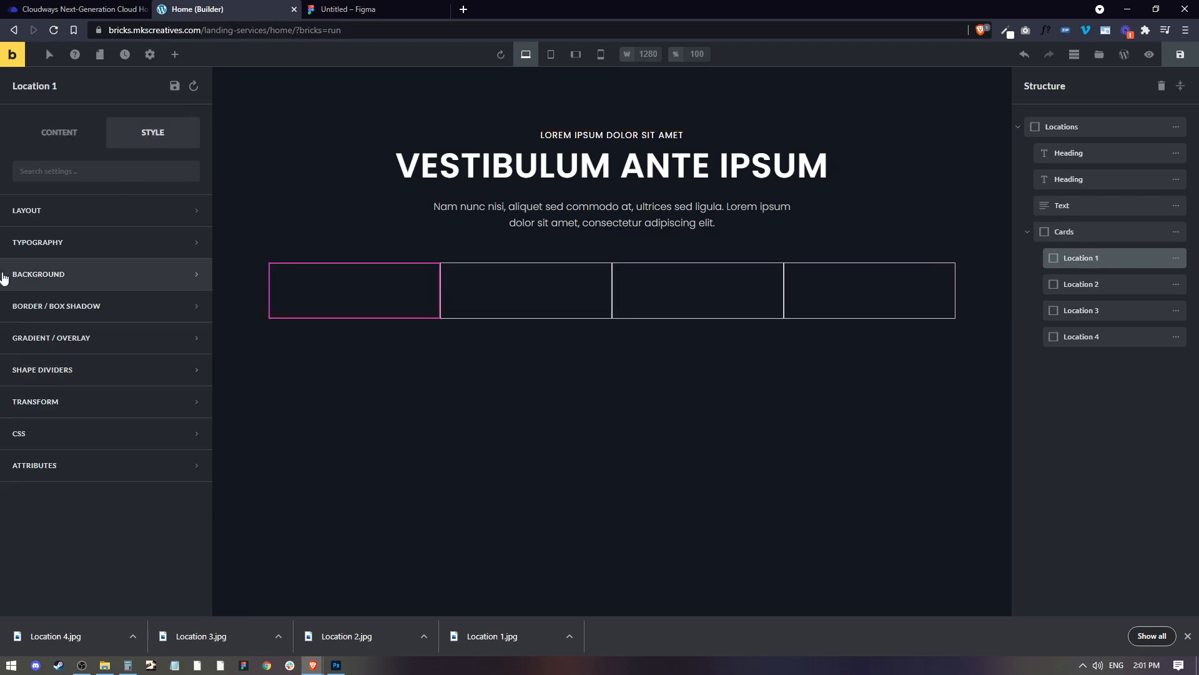
pyautogui.click(35, 281)
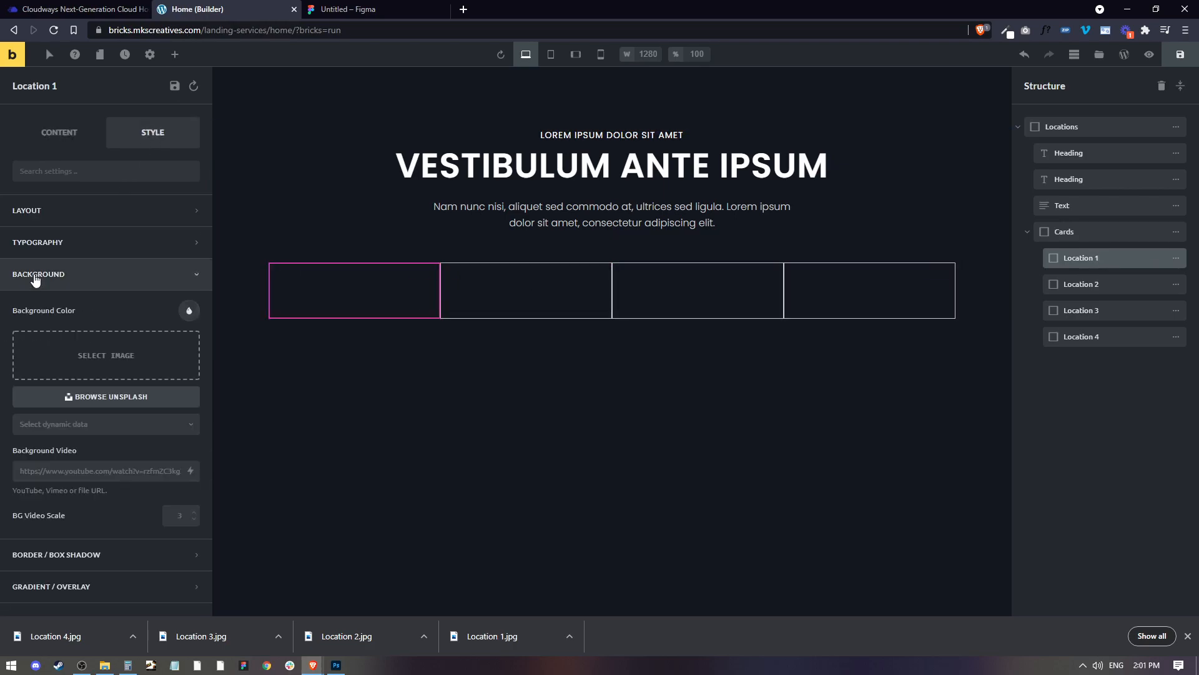
pyautogui.click(128, 362)
pyautogui.click(511, 353)
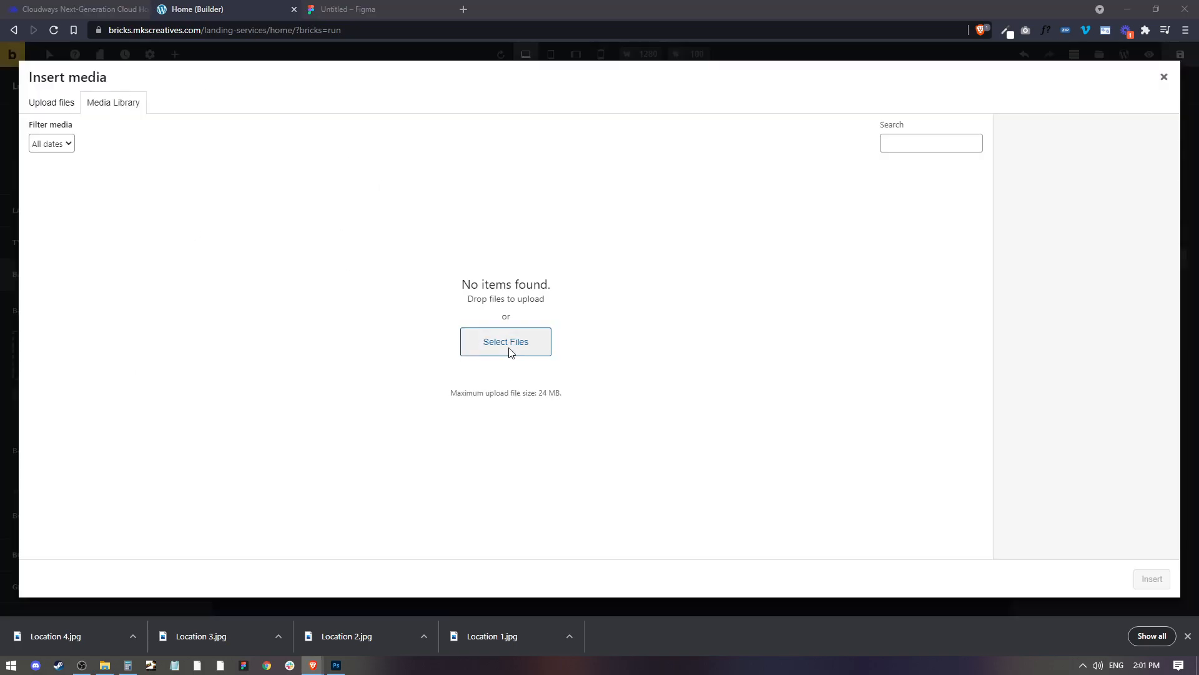
pyautogui.click(359, 119)
pyautogui.keyDown('shift'); pyautogui.click(575, 131); pyautogui.keyUp('shift')
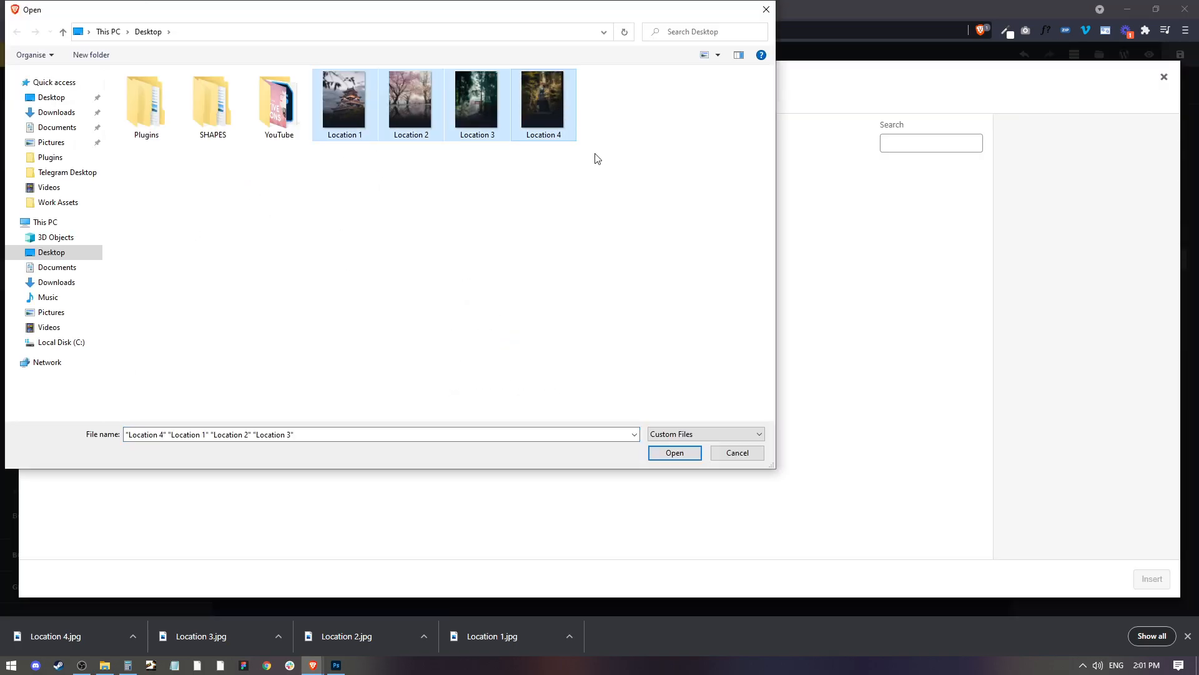
pyautogui.click(660, 458)
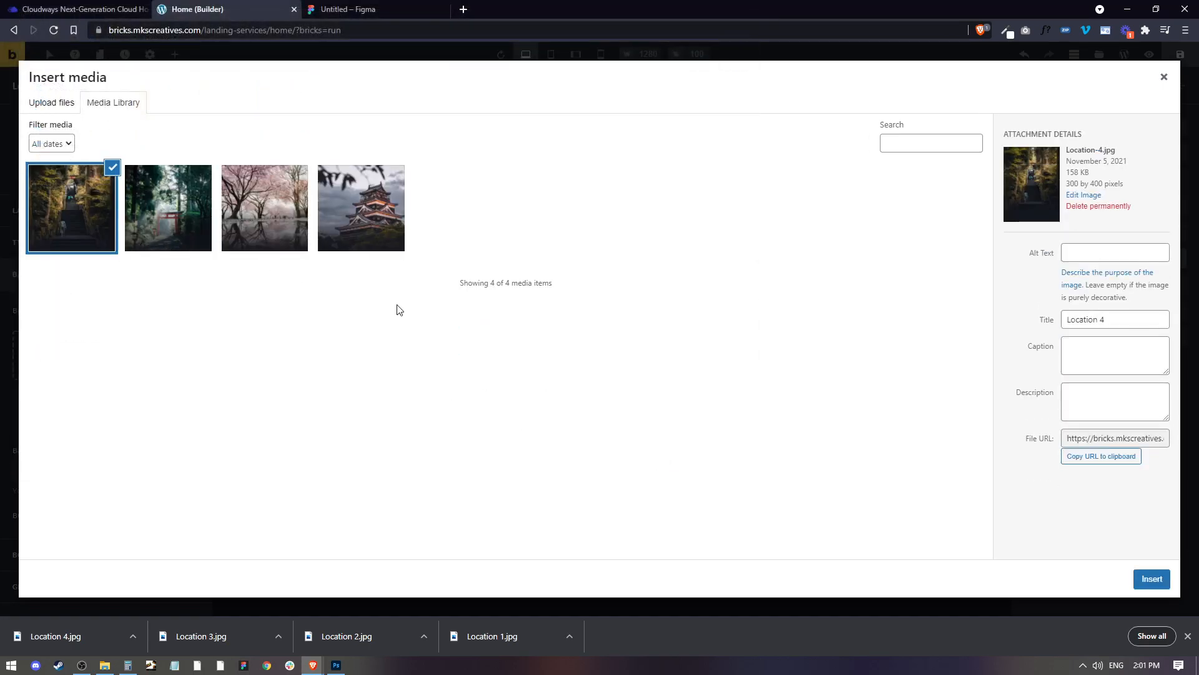
# Insert Location-1.jpg as the Location 1 container's background image and close the Figma tab
pyautogui.click(377, 241)
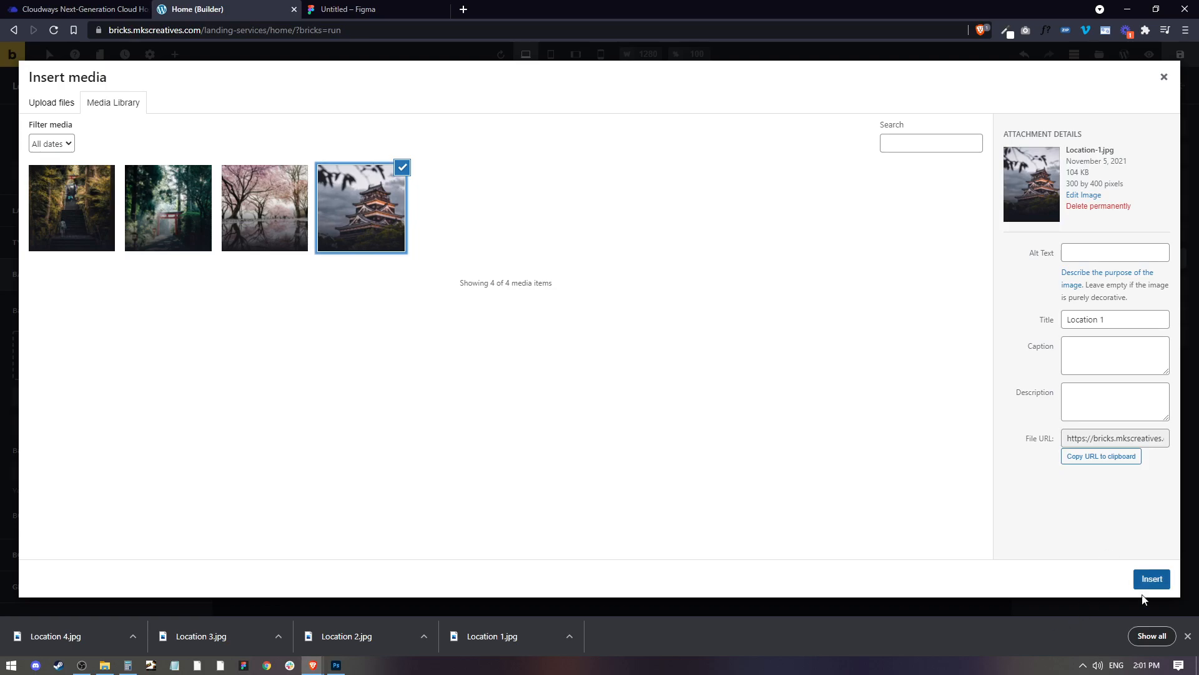
pyautogui.click(1152, 578)
pyautogui.click(359, 5)
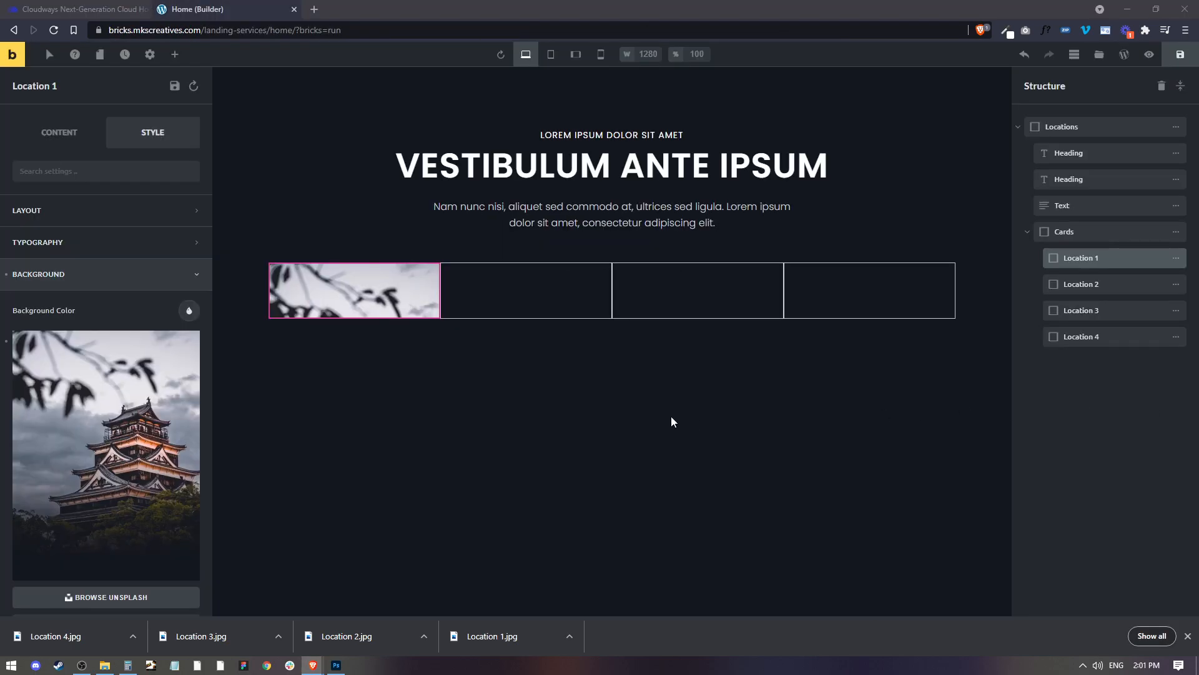
# Set Location 1's background position to Top Center, repeat to No Repeat and size to Contain
pyautogui.scroll(-5, 50, 413)
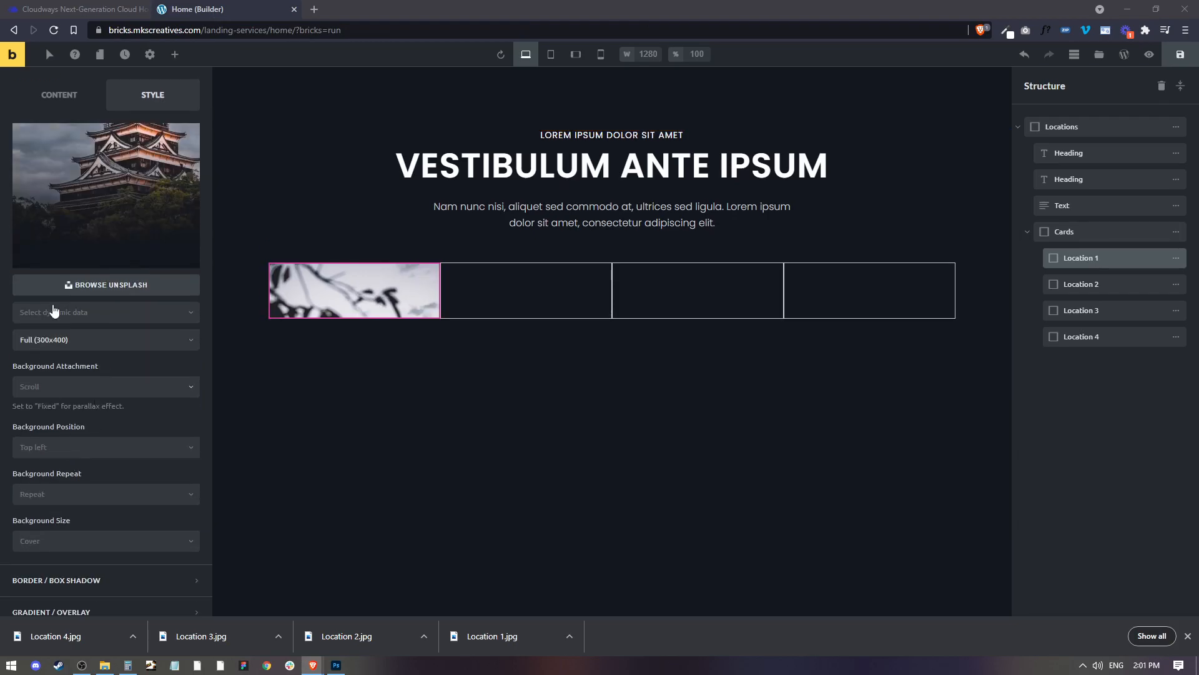
pyautogui.click(91, 341)
pyautogui.click(44, 361)
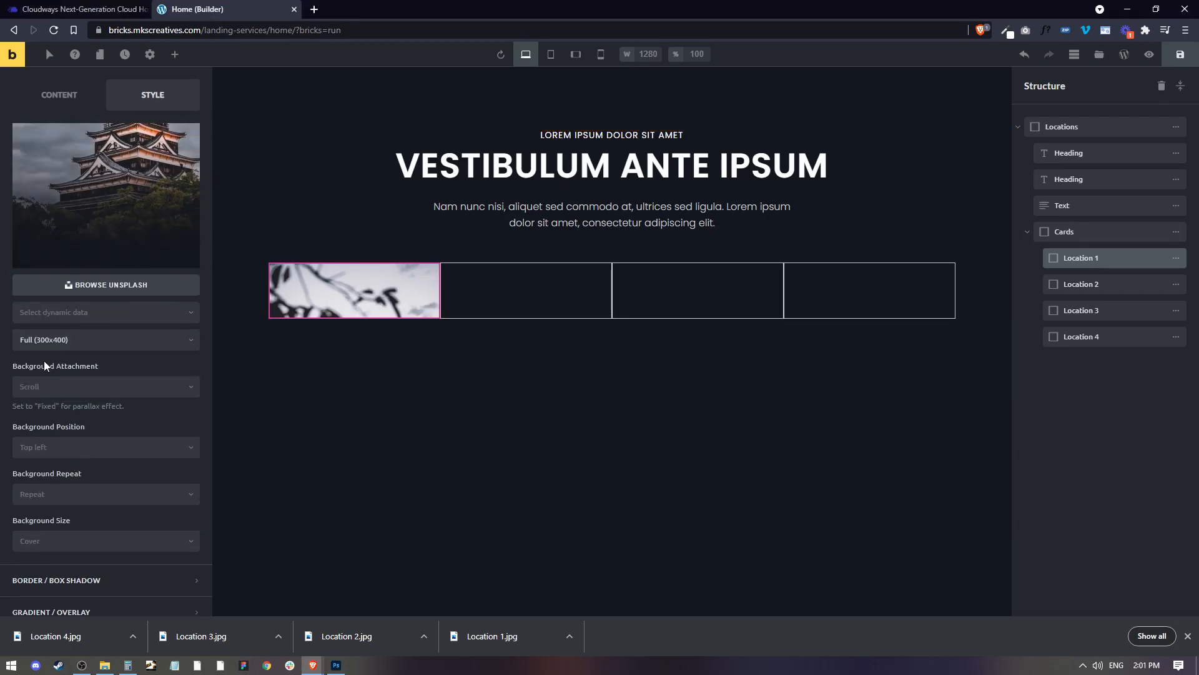
pyautogui.click(56, 391)
pyautogui.click(56, 390)
pyautogui.click(48, 446)
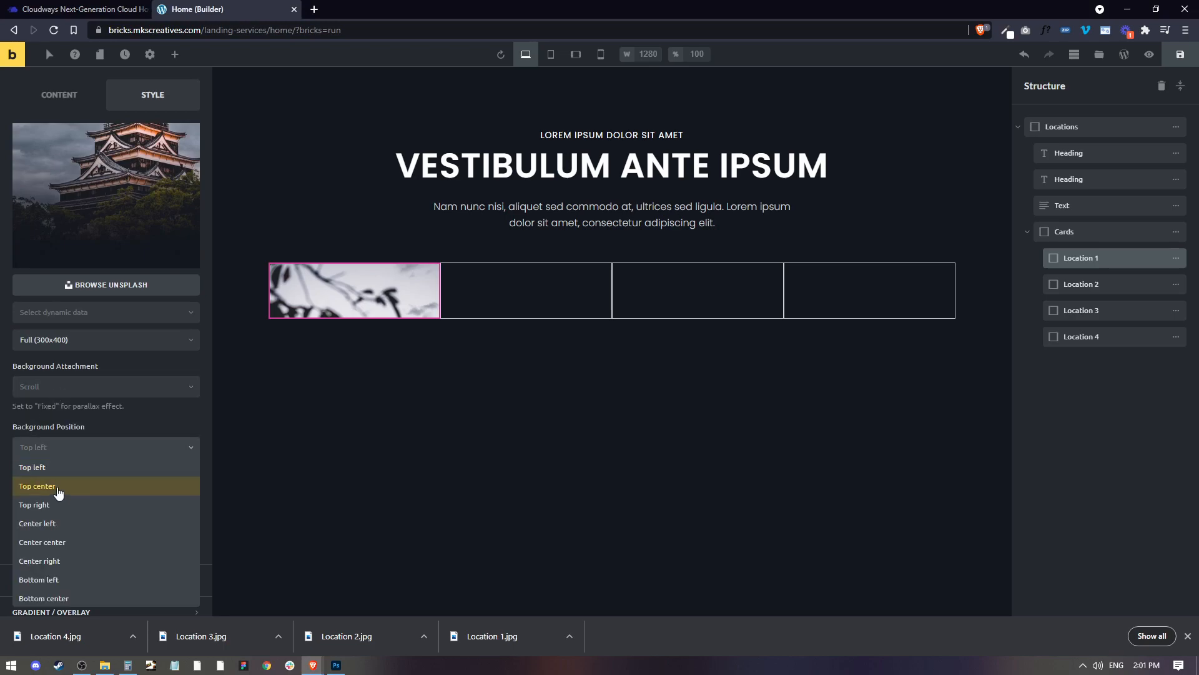
pyautogui.click(59, 491)
pyautogui.click(59, 494)
pyautogui.click(58, 514)
pyautogui.click(60, 542)
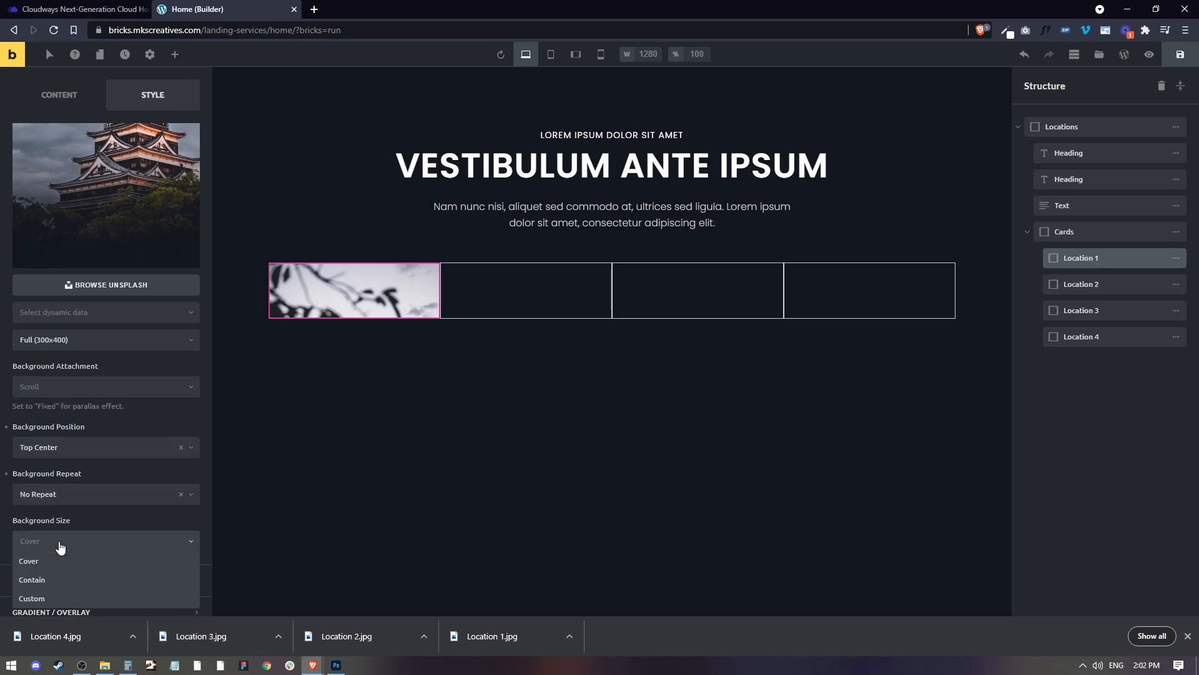
pyautogui.click(50, 581)
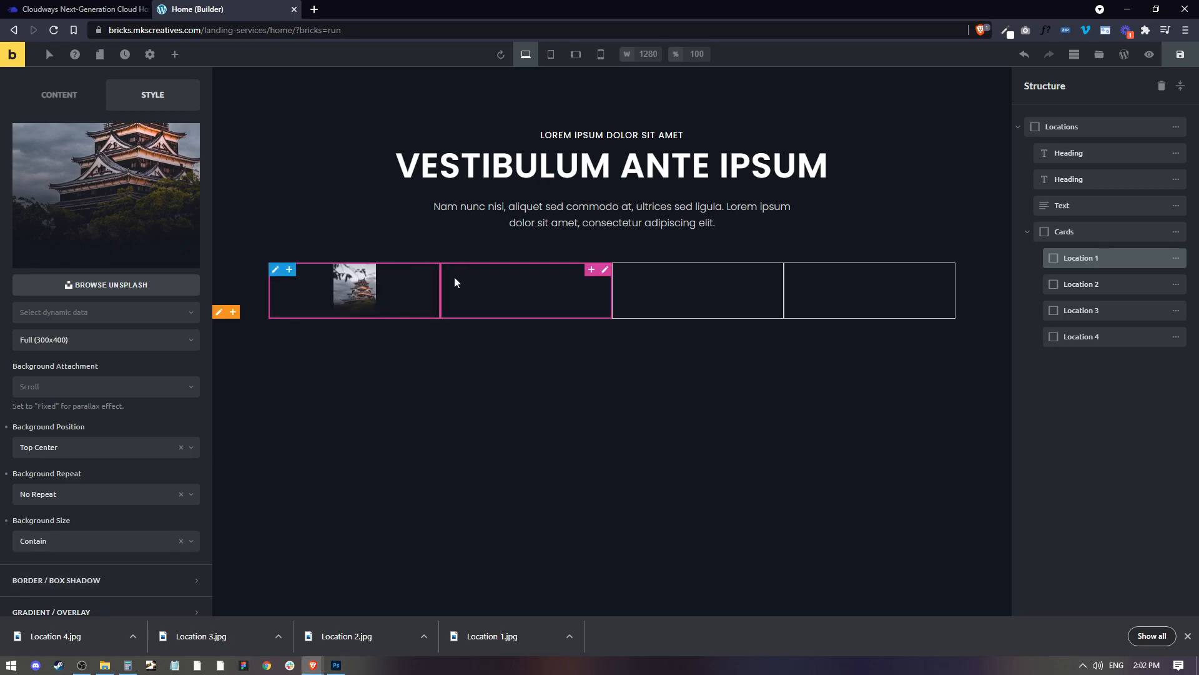
# In the layout settings, set the Location 1 container's width to 300 px and height to 400 px
pyautogui.scroll(2, 95, 201)
pyautogui.scroll(2, 93, 194)
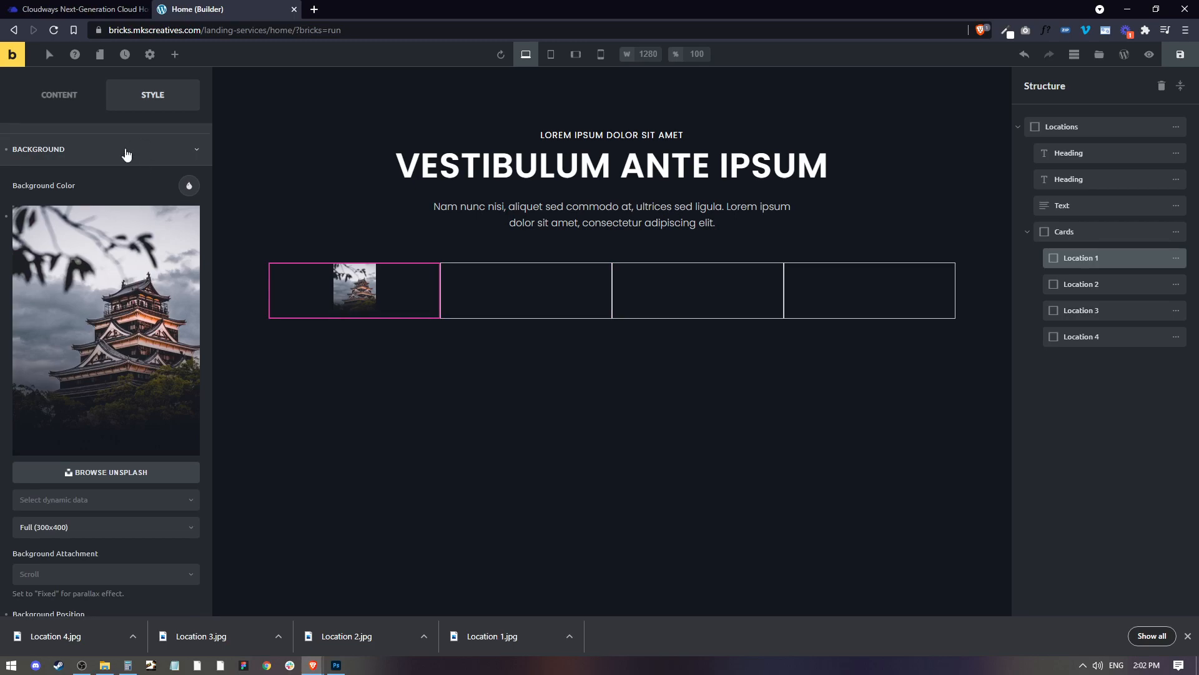
pyautogui.click(76, 211)
pyautogui.scroll(-2, 169, 331)
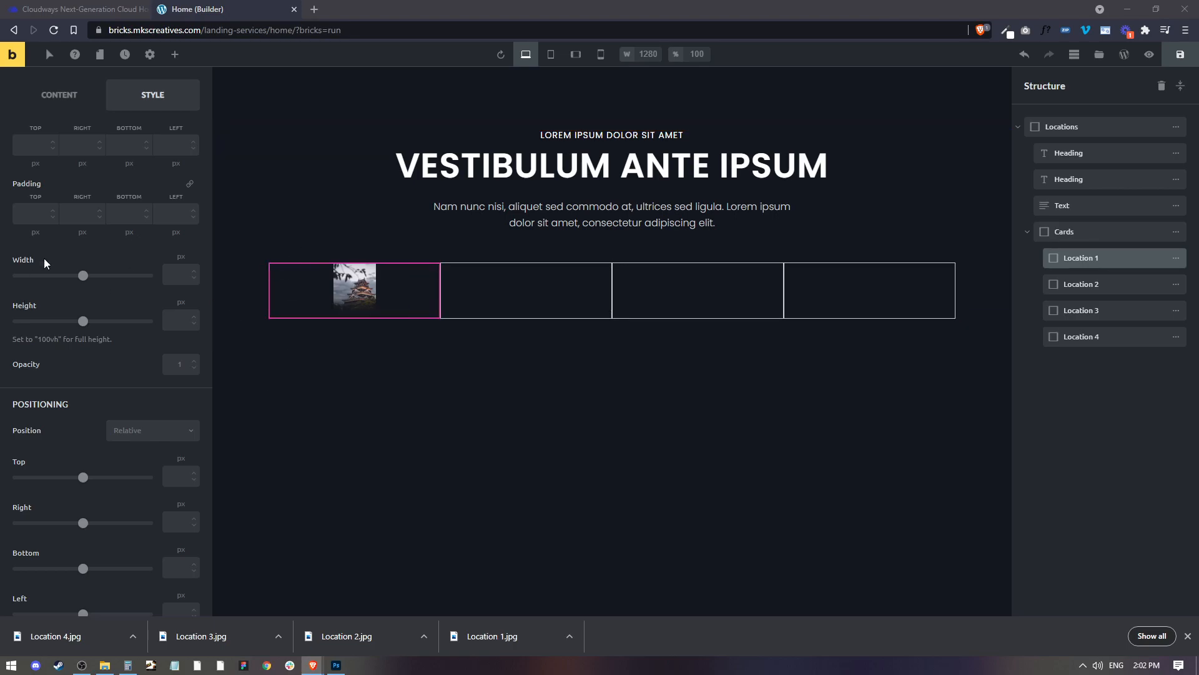
pyautogui.click(179, 273)
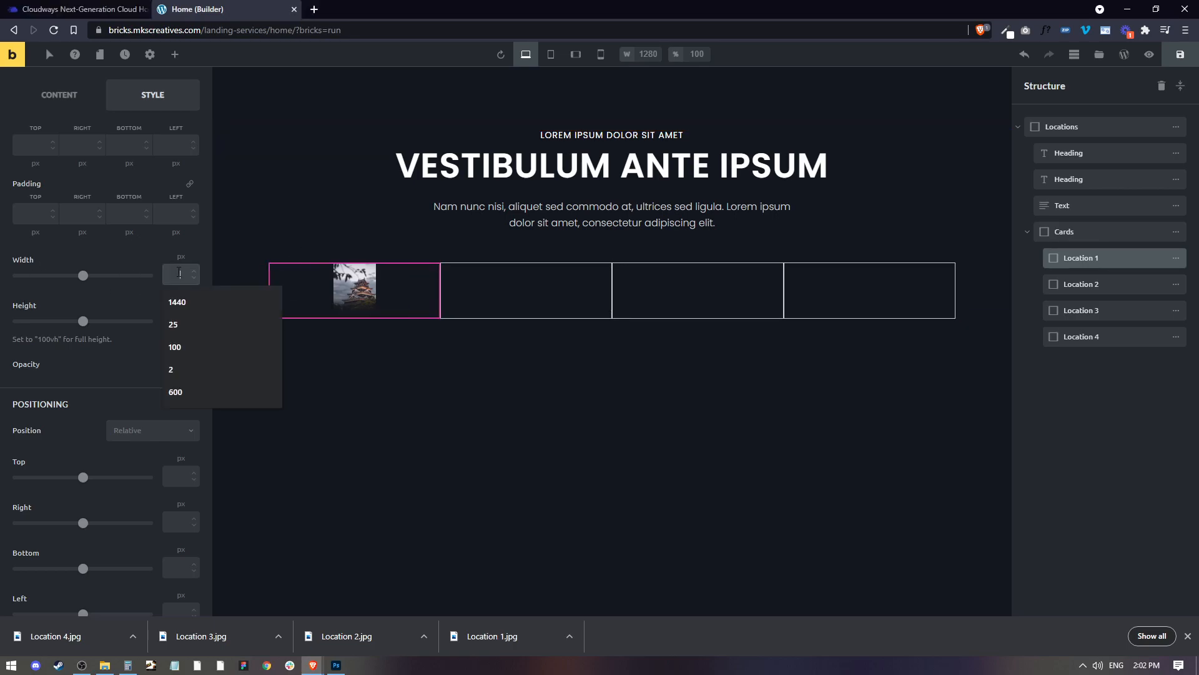
pyautogui.write('300')
pyautogui.click(178, 321)
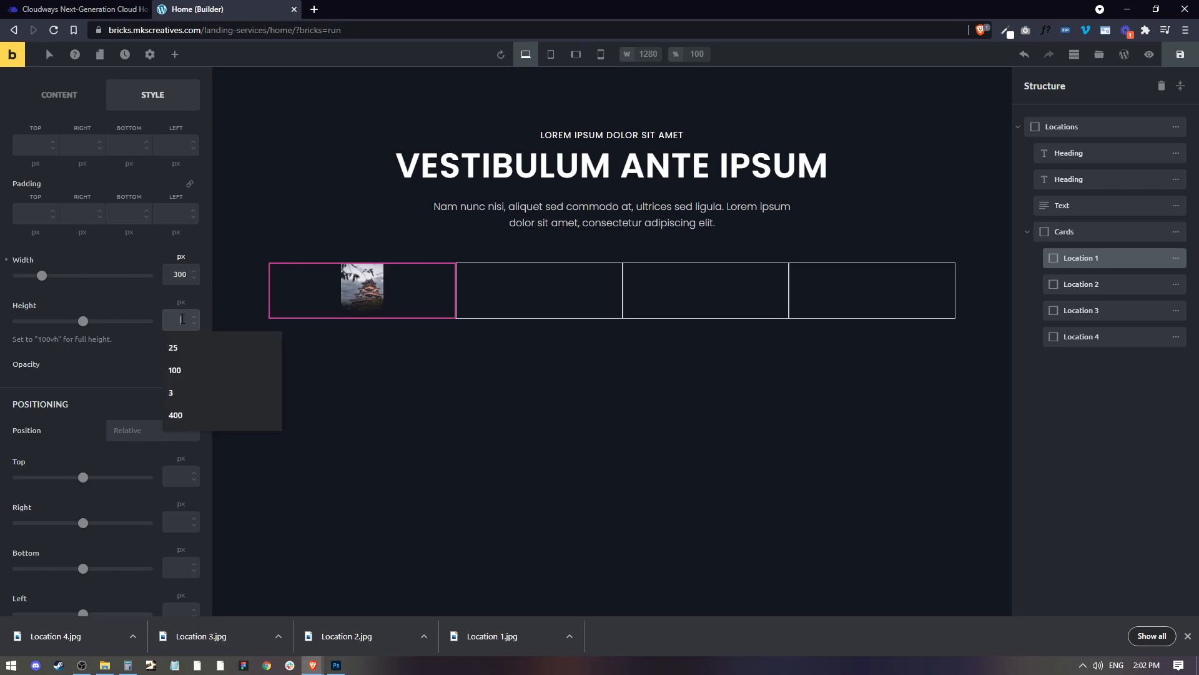
pyautogui.write('400')
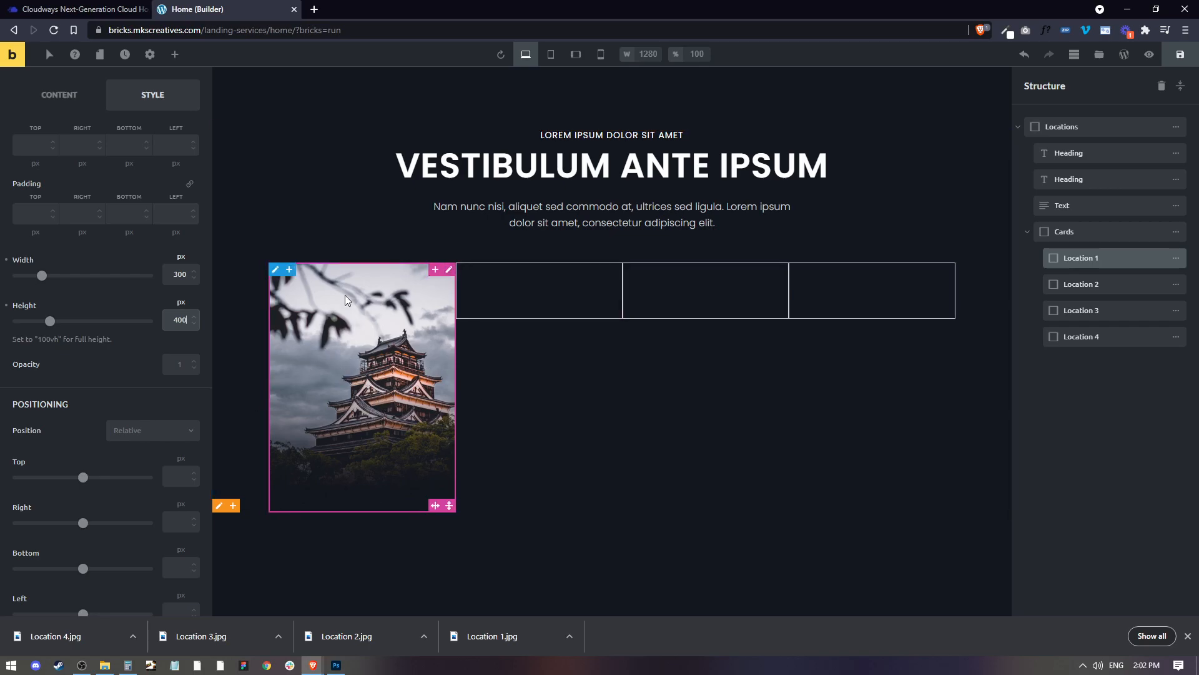
# Change Location 1's background position to Bottom Center and save the page
pyautogui.scroll(2, 59, 140)
pyautogui.scroll(-8, 77, 437)
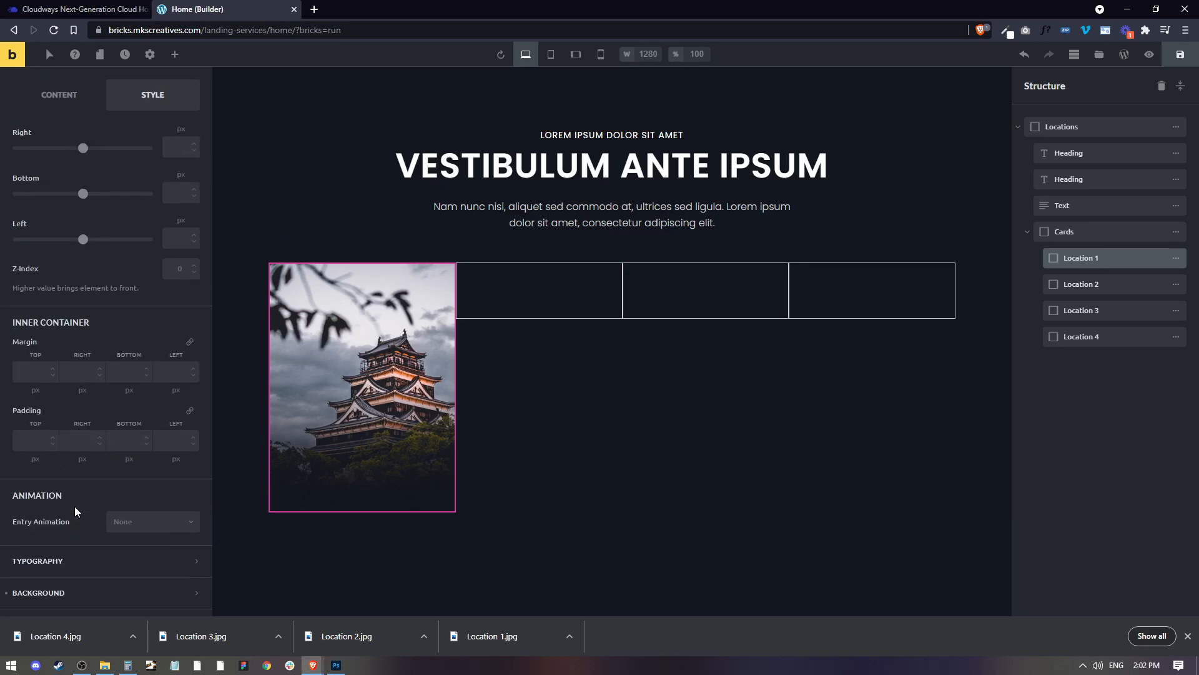
pyautogui.scroll(-1, 69, 518)
pyautogui.click(59, 529)
pyautogui.scroll(-4, 81, 329)
pyautogui.click(55, 319)
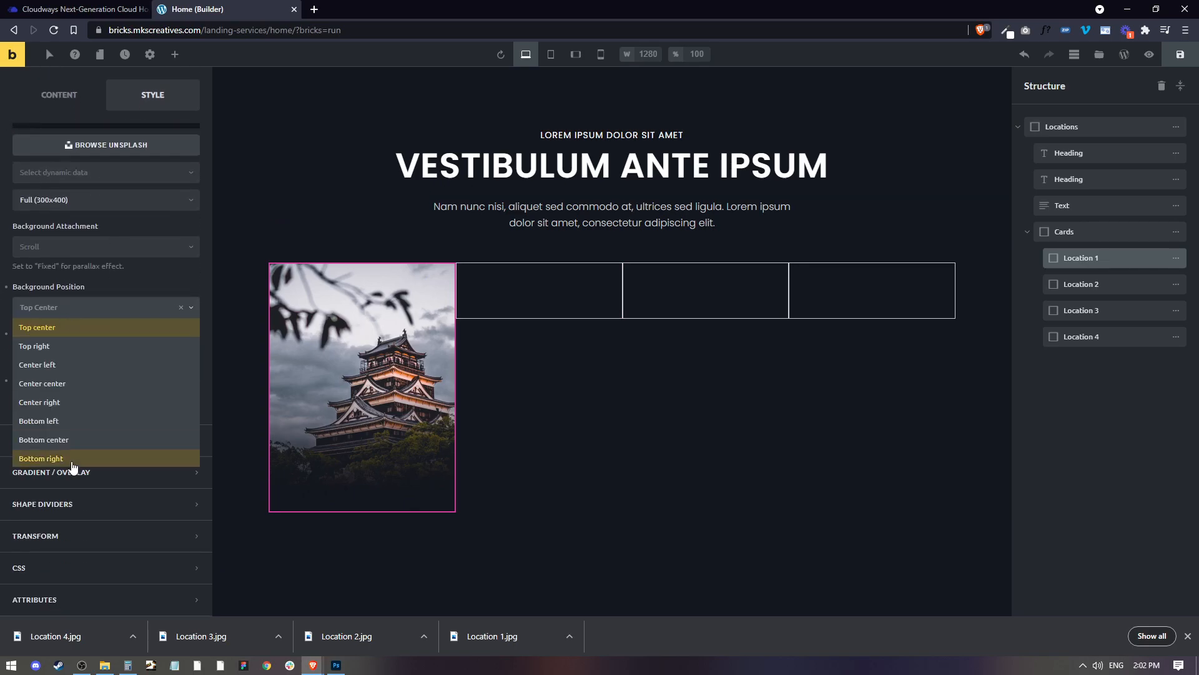
pyautogui.click(80, 440)
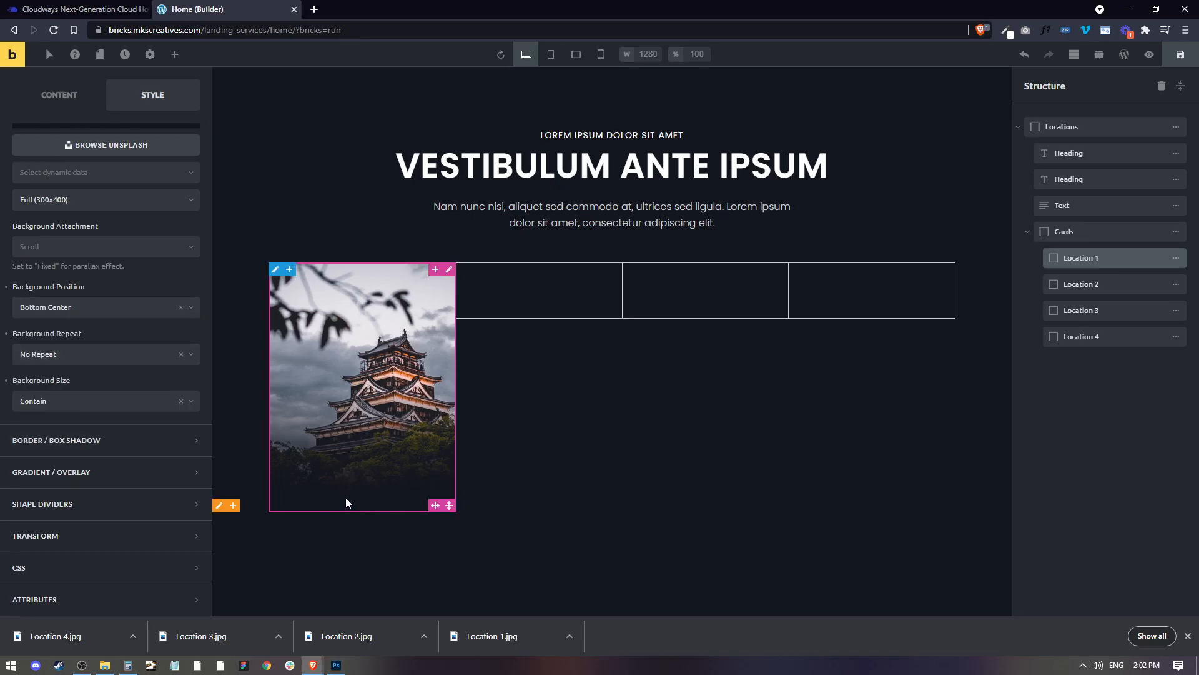
pyautogui.click(87, 401)
pyautogui.click(40, 434)
pyautogui.scroll(6, 100, 344)
pyautogui.hotkey('ctrl', 's')
pyautogui.scroll(2, 103, 348)
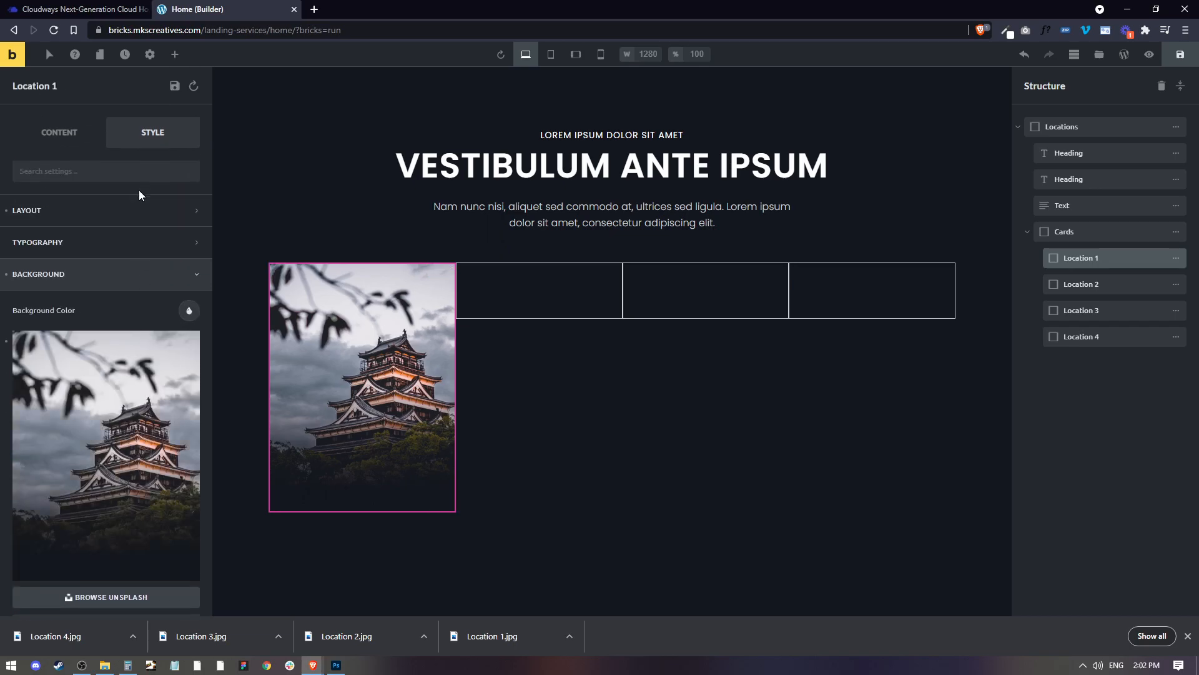
pyautogui.click(59, 278)
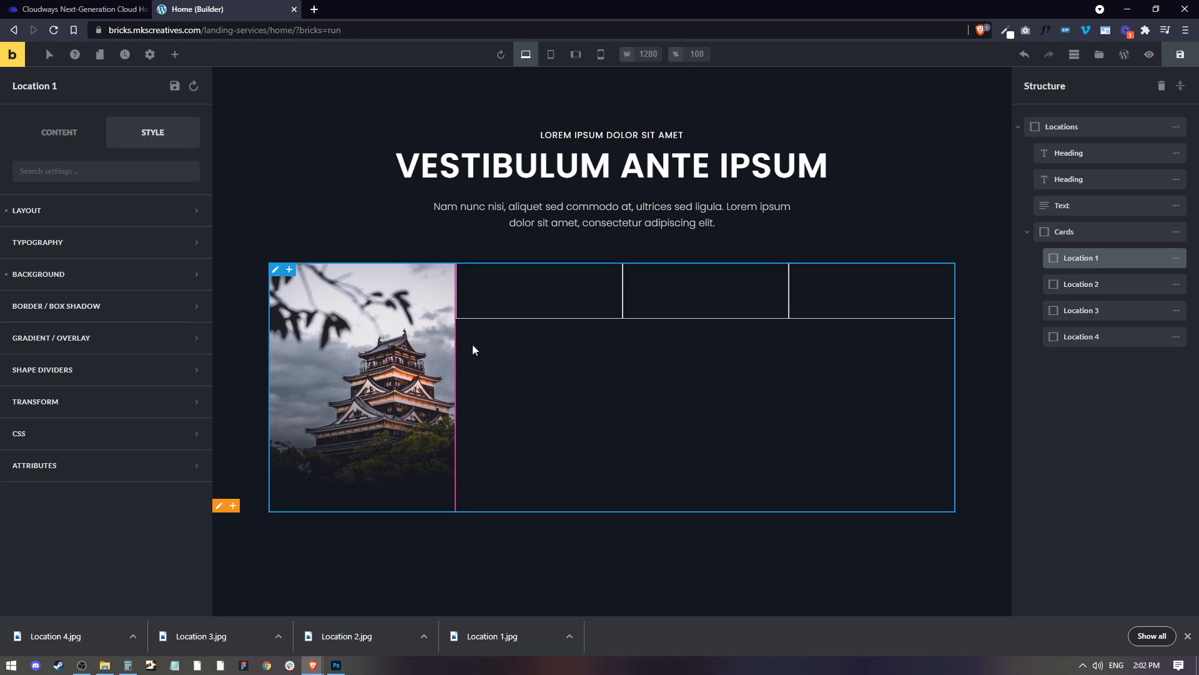
pyautogui.click(519, 281)
pyautogui.click(25, 274)
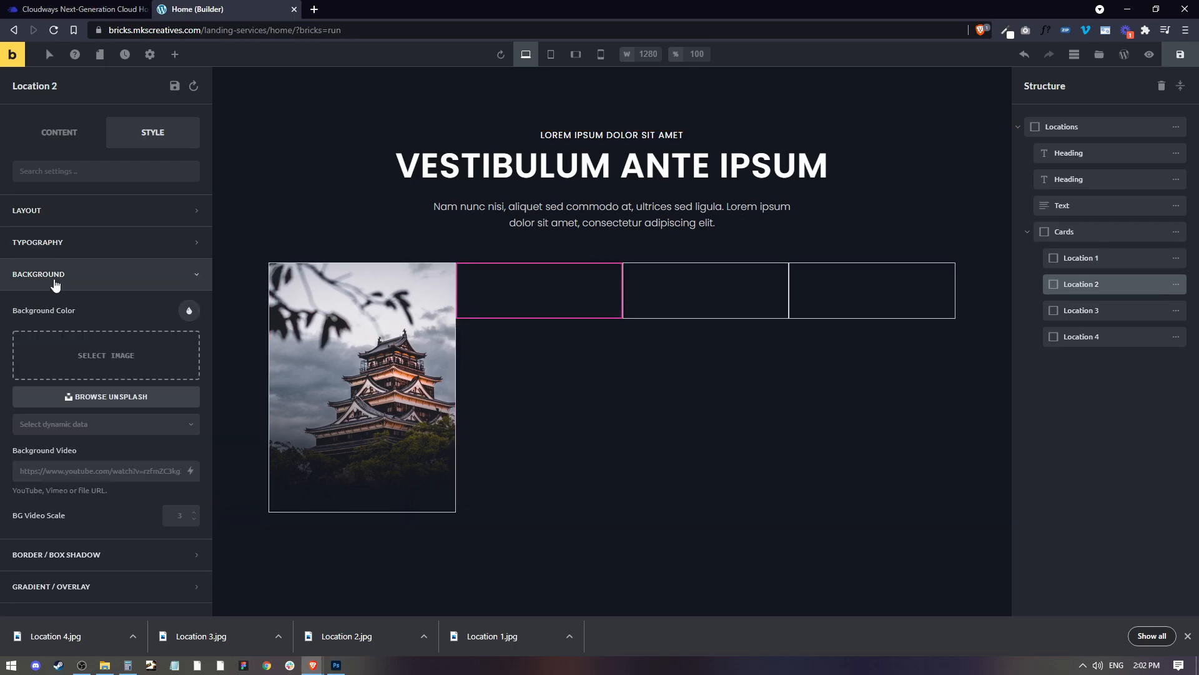
pyautogui.scroll(-1, 94, 281)
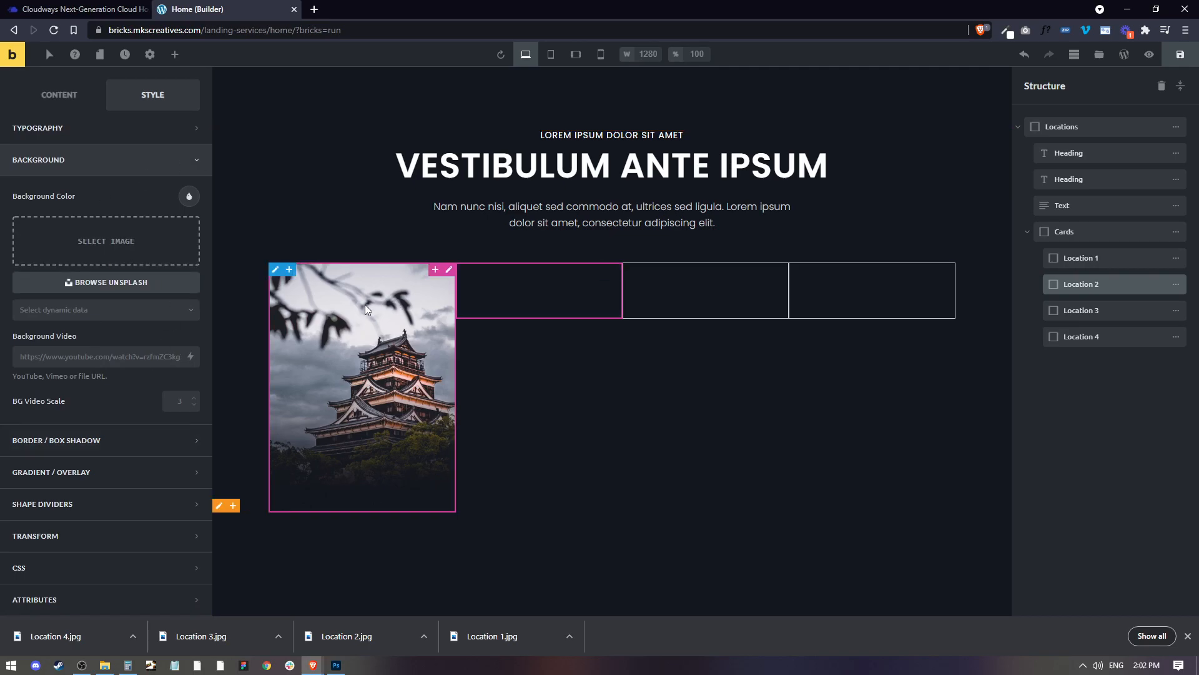
# Delete the empty Location 2, Location 3 and Location 4 containers from Cards
pyautogui.click(1175, 287)
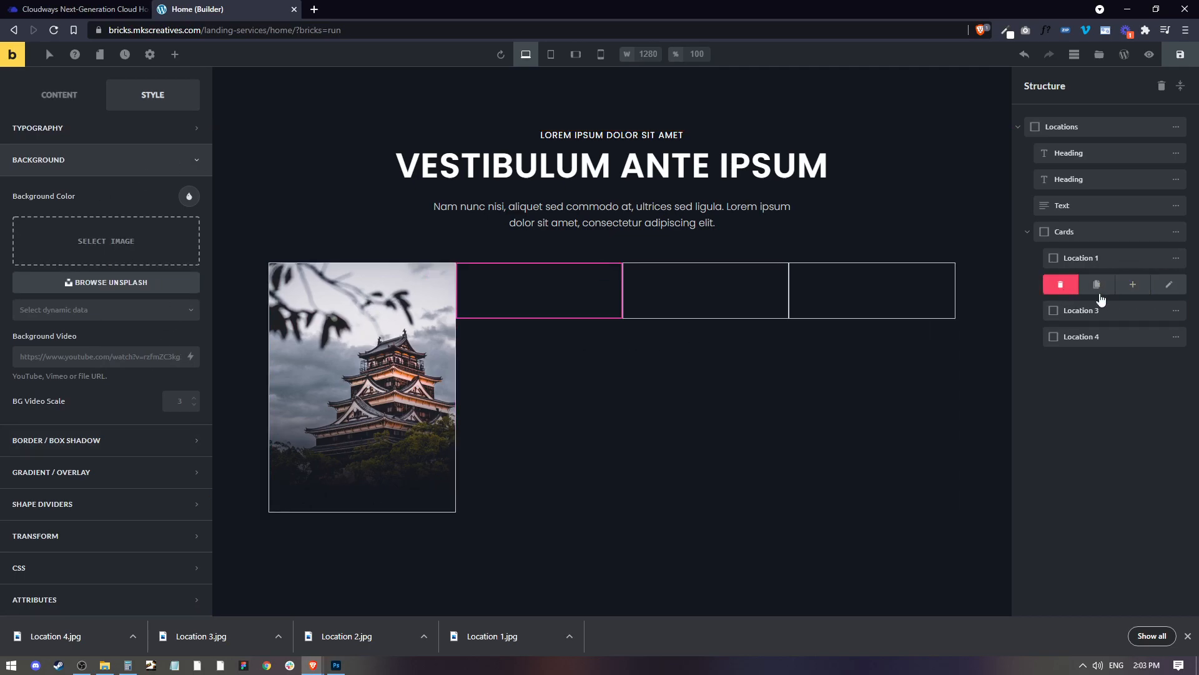
pyautogui.click(1078, 291)
pyautogui.click(1074, 292)
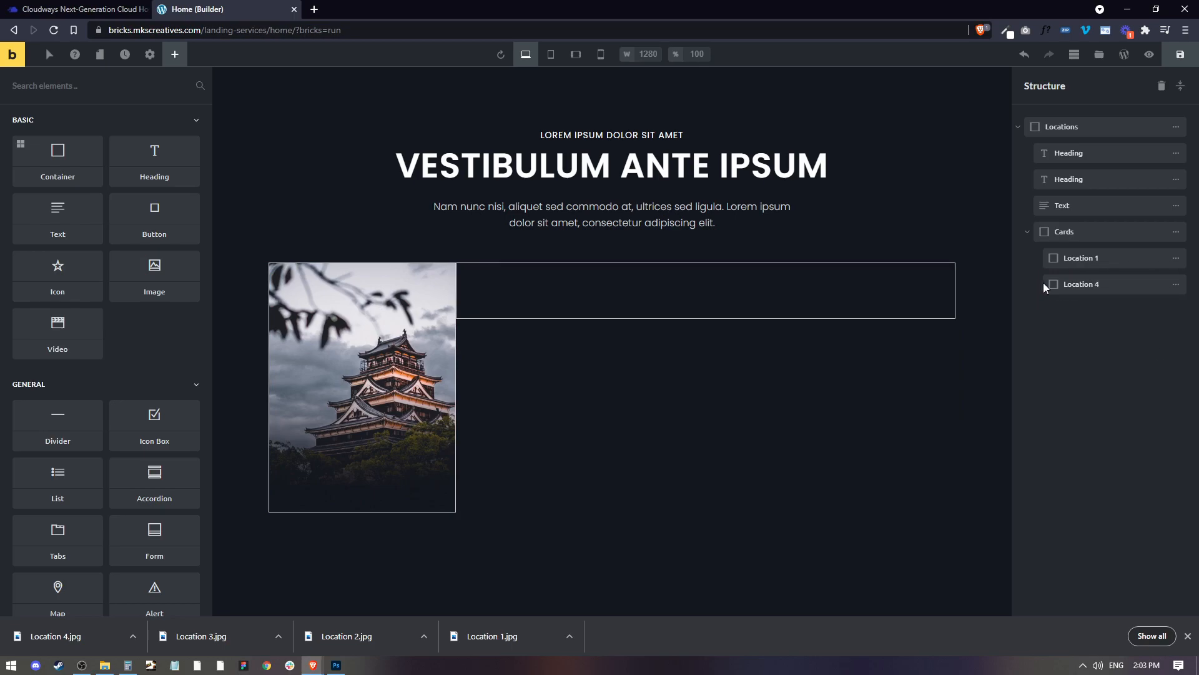
pyautogui.click(1064, 289)
# Duplicate the Location 1 container three times inside Cards to make four cards in total
pyautogui.moveTo(1170, 262)
pyautogui.click(1100, 263)
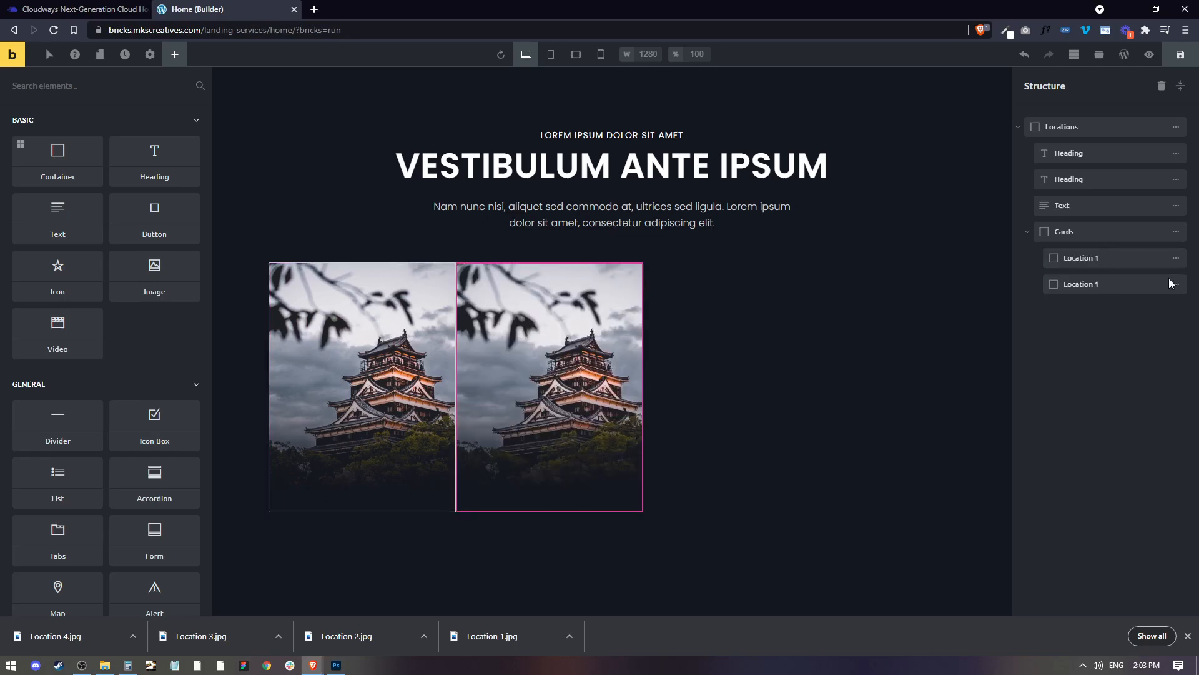
pyautogui.click(1096, 287)
pyautogui.moveTo(1167, 312)
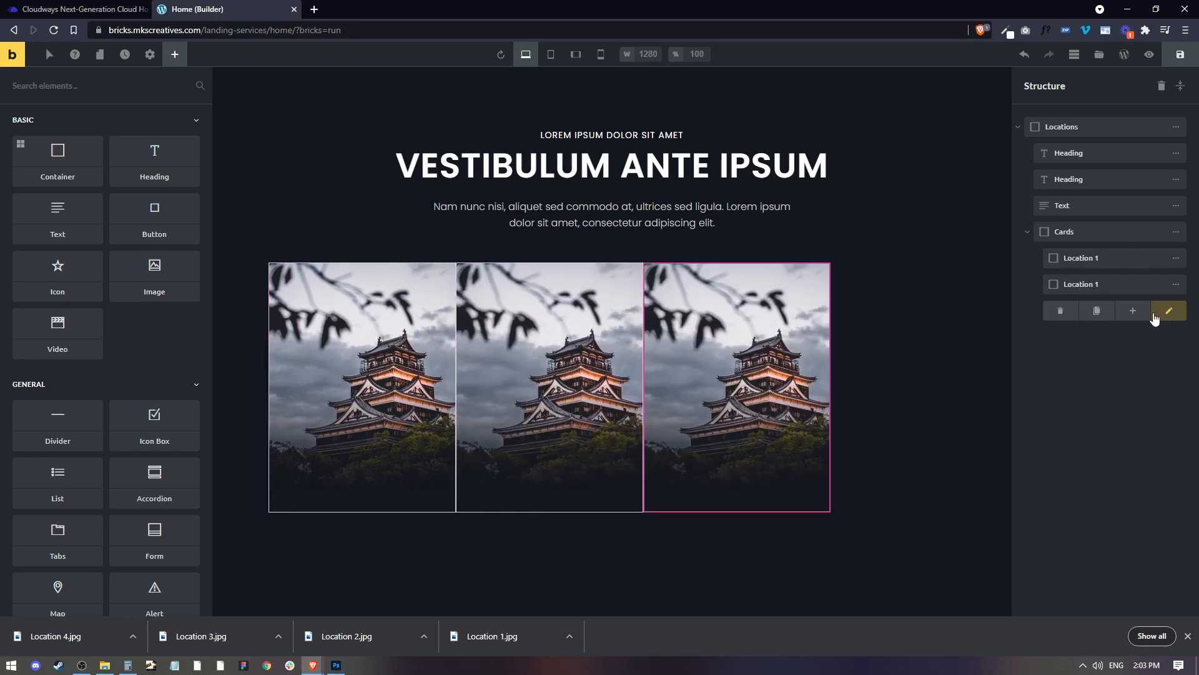
pyautogui.click(1097, 311)
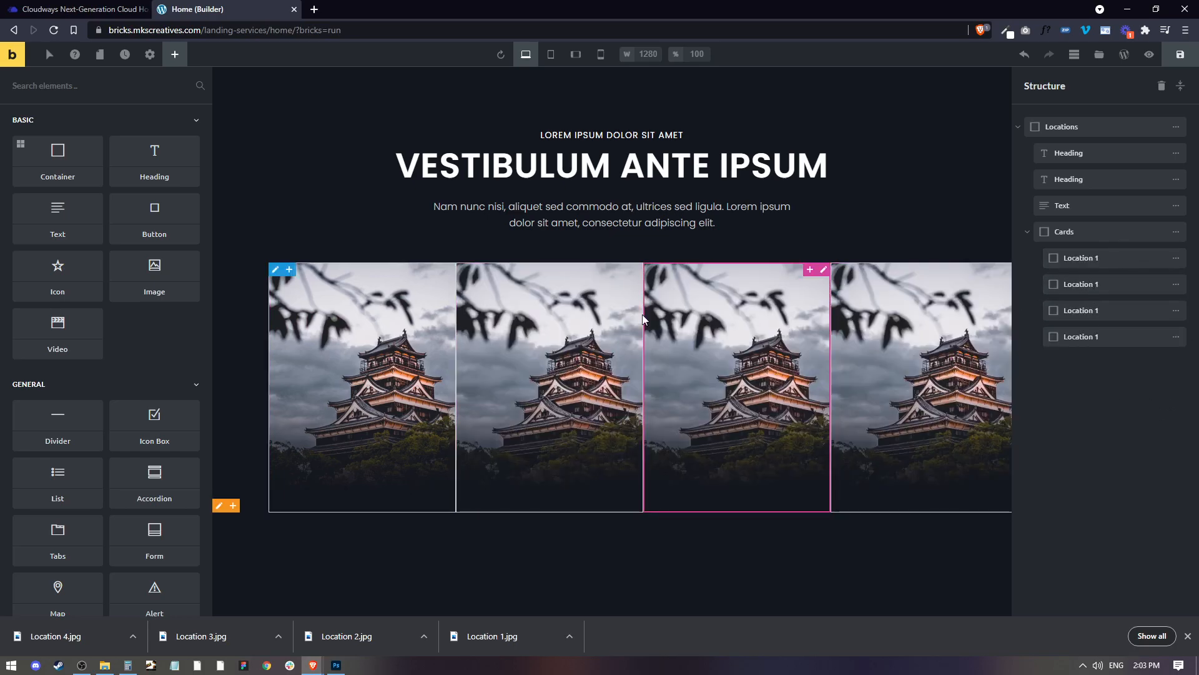
# Rename the three Location 1 copies as Location 2, Location 3 and Location 4
pyautogui.click(538, 332)
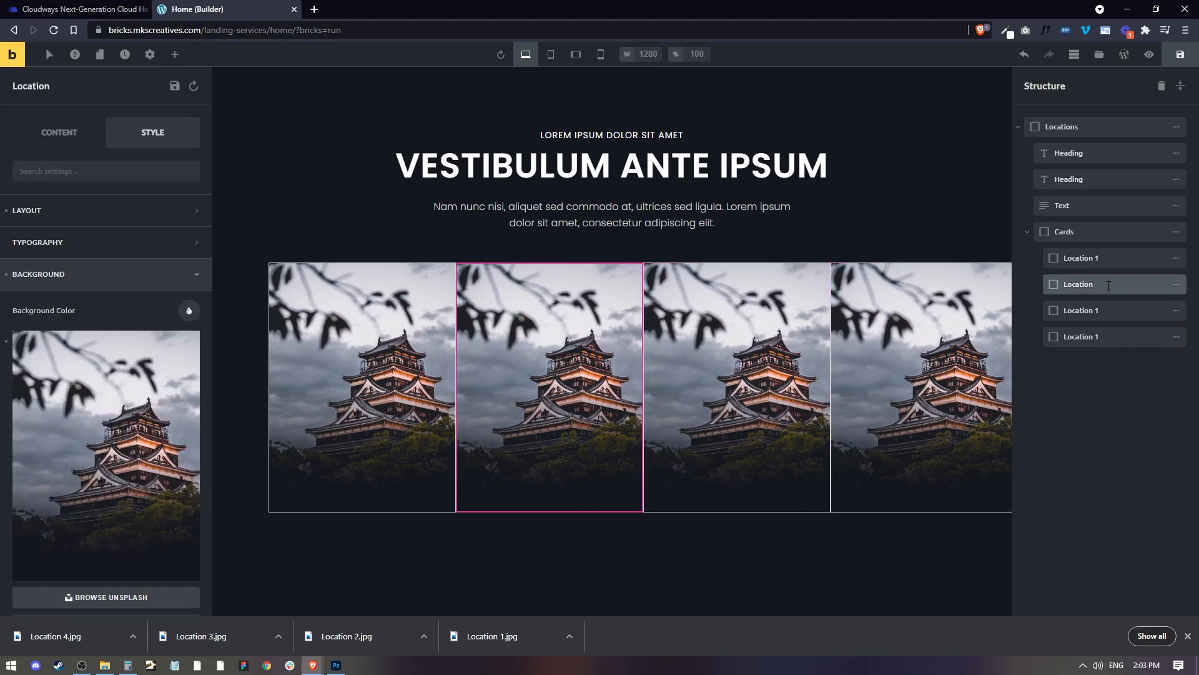
pyautogui.click(1101, 310)
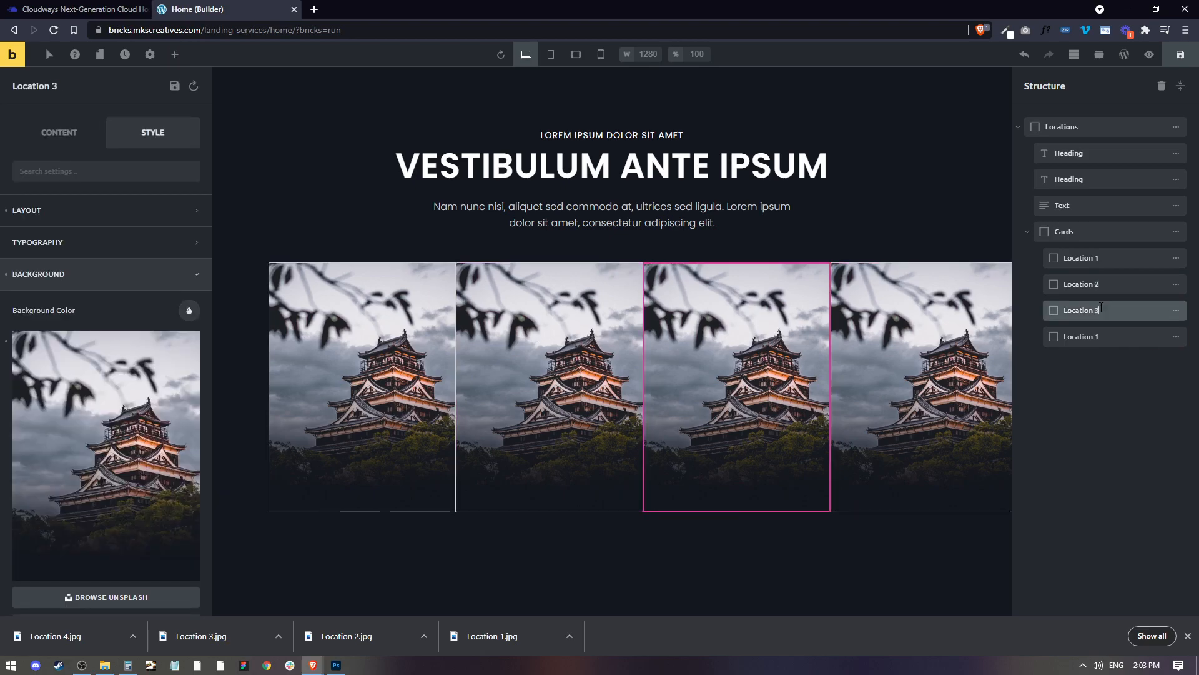
pyautogui.click(1111, 332)
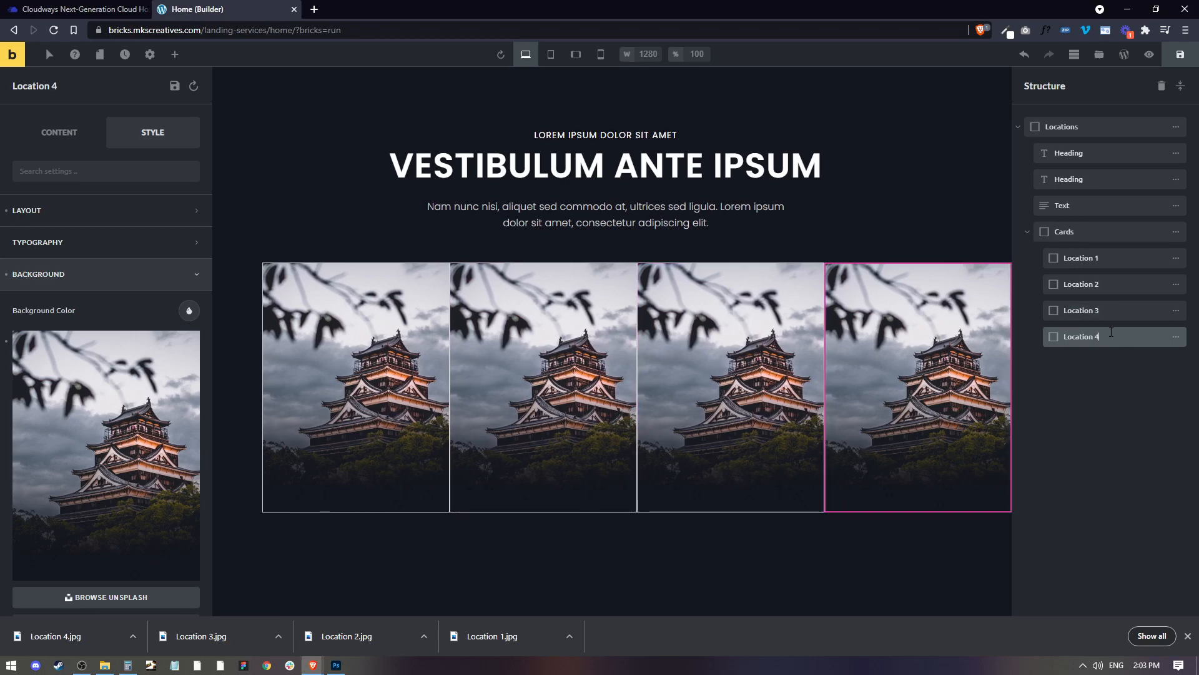
pyautogui.write('4')
# Replace Location 2's background image with Location-2.jpg, the pink blossom trees, from the media library
pyautogui.click(476, 384)
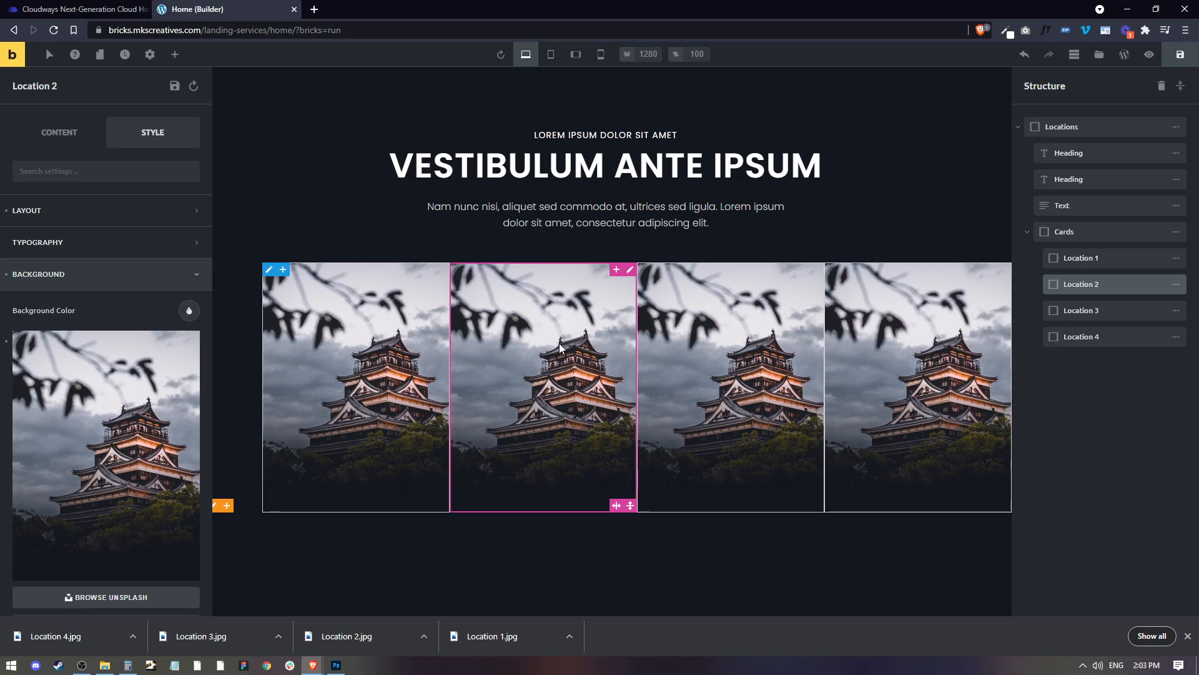
pyautogui.scroll(-5, 94, 398)
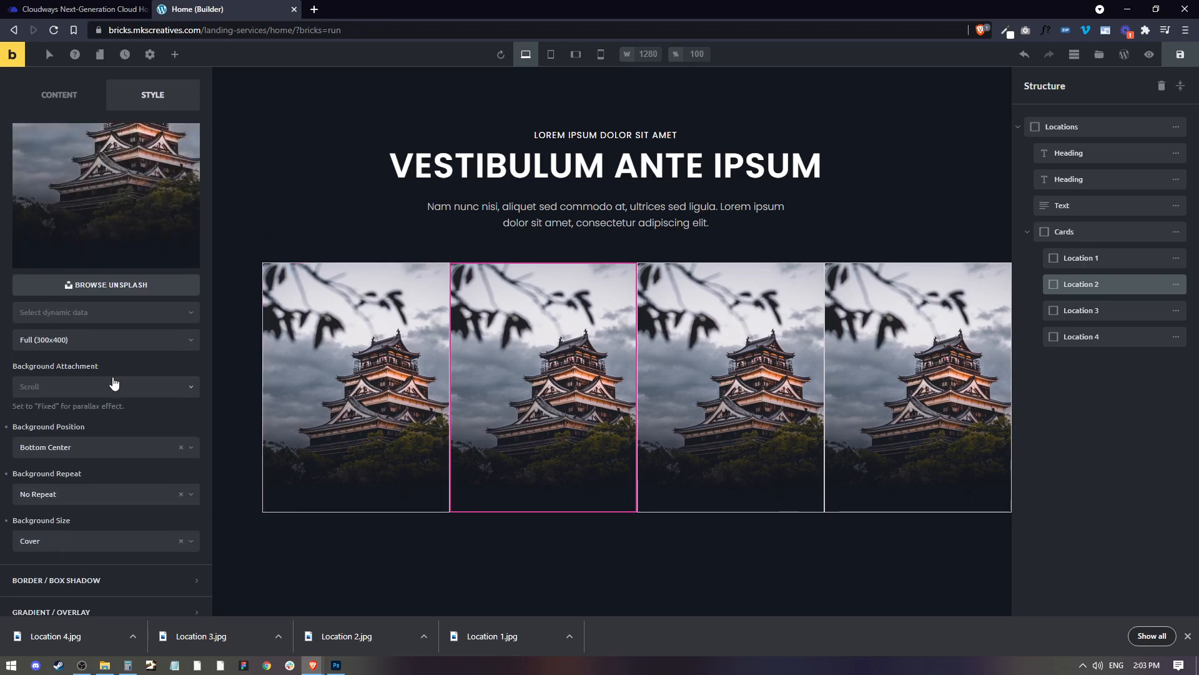
pyautogui.scroll(2, 93, 398)
pyautogui.click(92, 252)
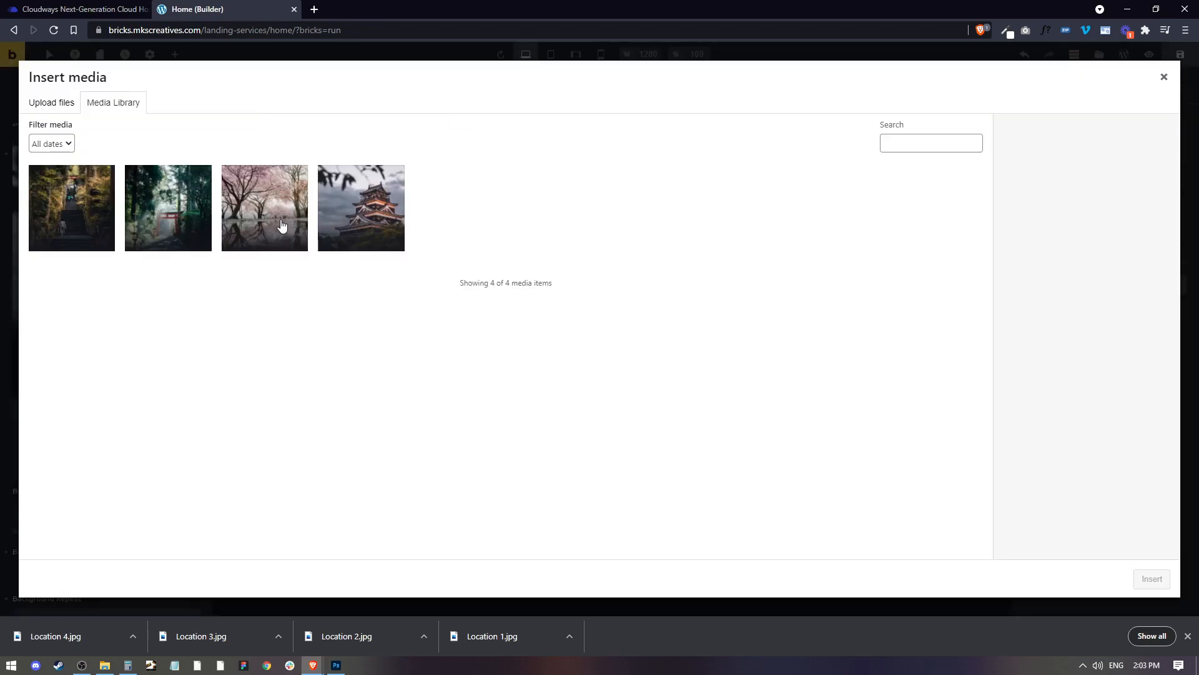
pyautogui.click(253, 222)
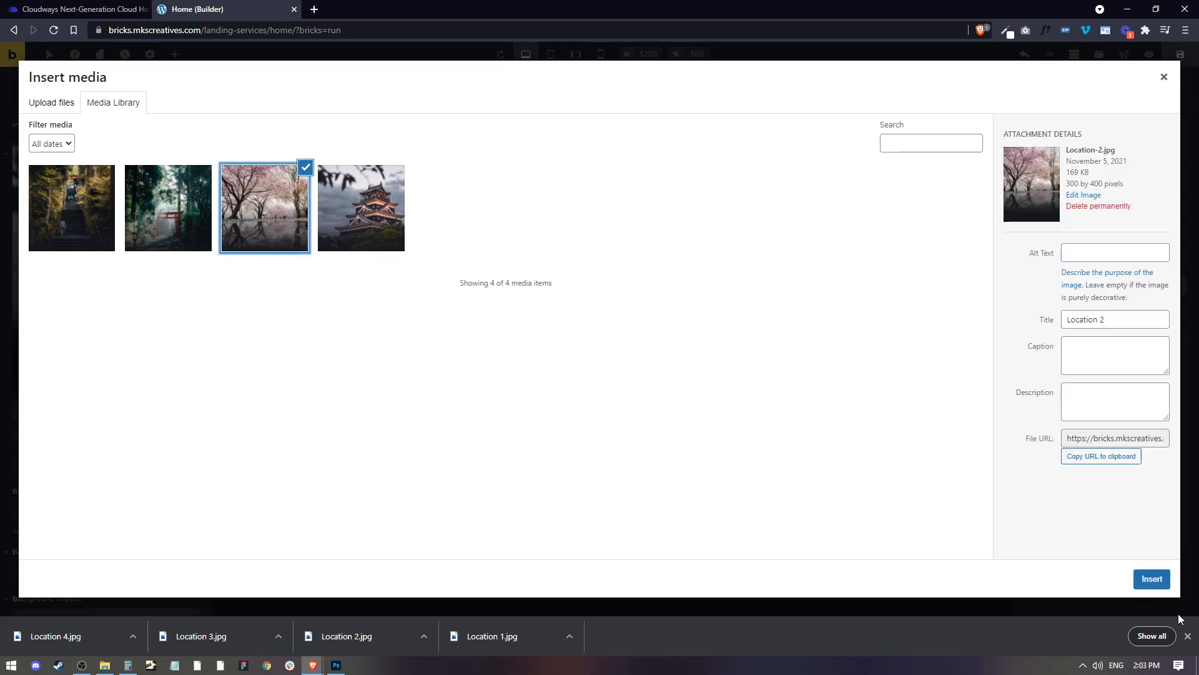
pyautogui.click(1153, 578)
# Replace Location 3's background image with Location-3.jpg, the red gate in the forest, from the media library
pyautogui.click(661, 351)
pyautogui.click(112, 215)
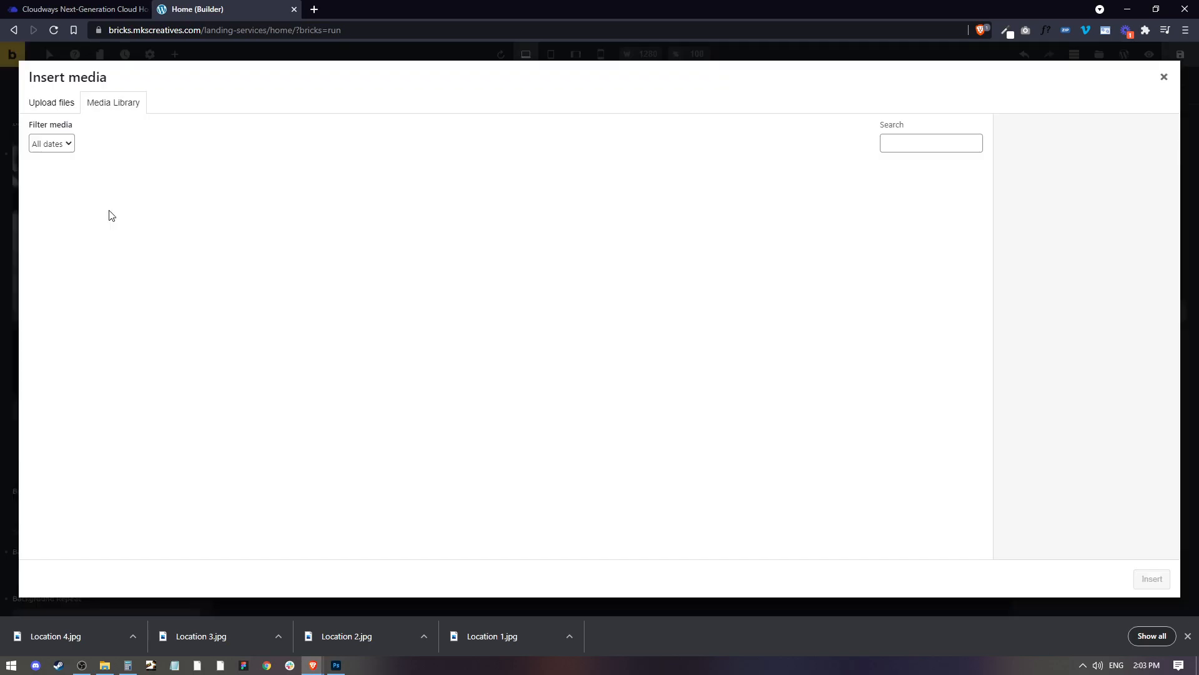
pyautogui.click(165, 212)
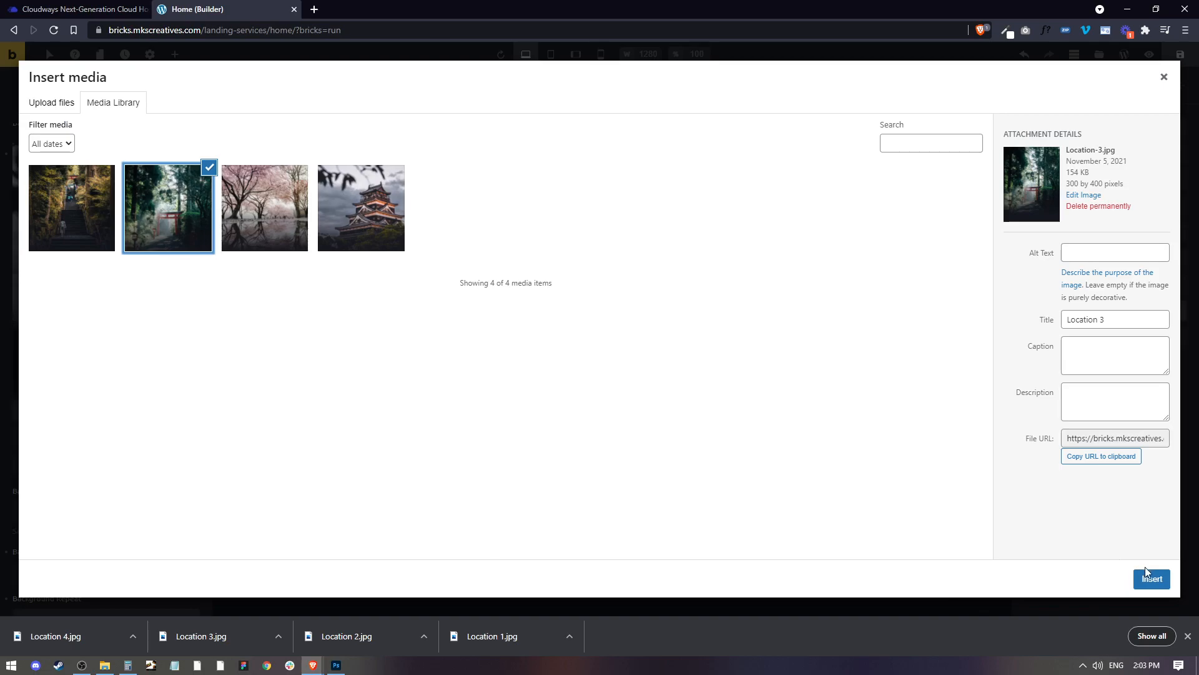
pyautogui.click(1148, 574)
# Replace Location 4's background image with the forest staircase picture from the media library and close the browser's downloads bar
pyautogui.click(905, 373)
pyautogui.click(112, 242)
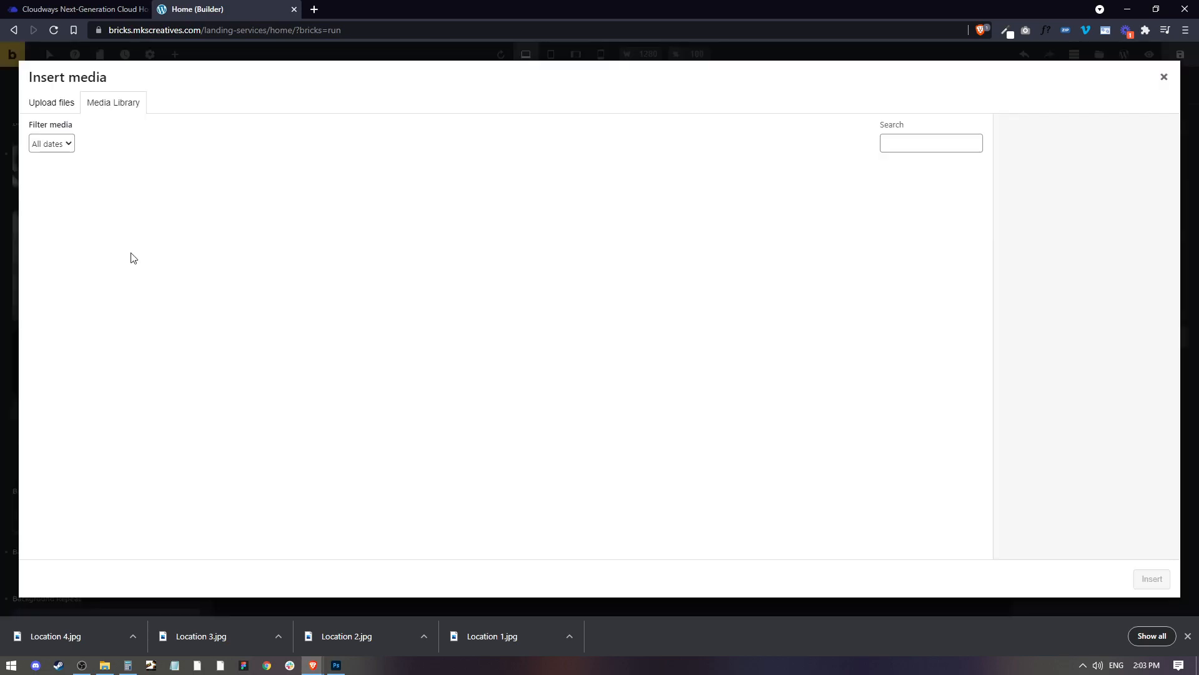
pyautogui.click(88, 240)
pyautogui.click(1148, 578)
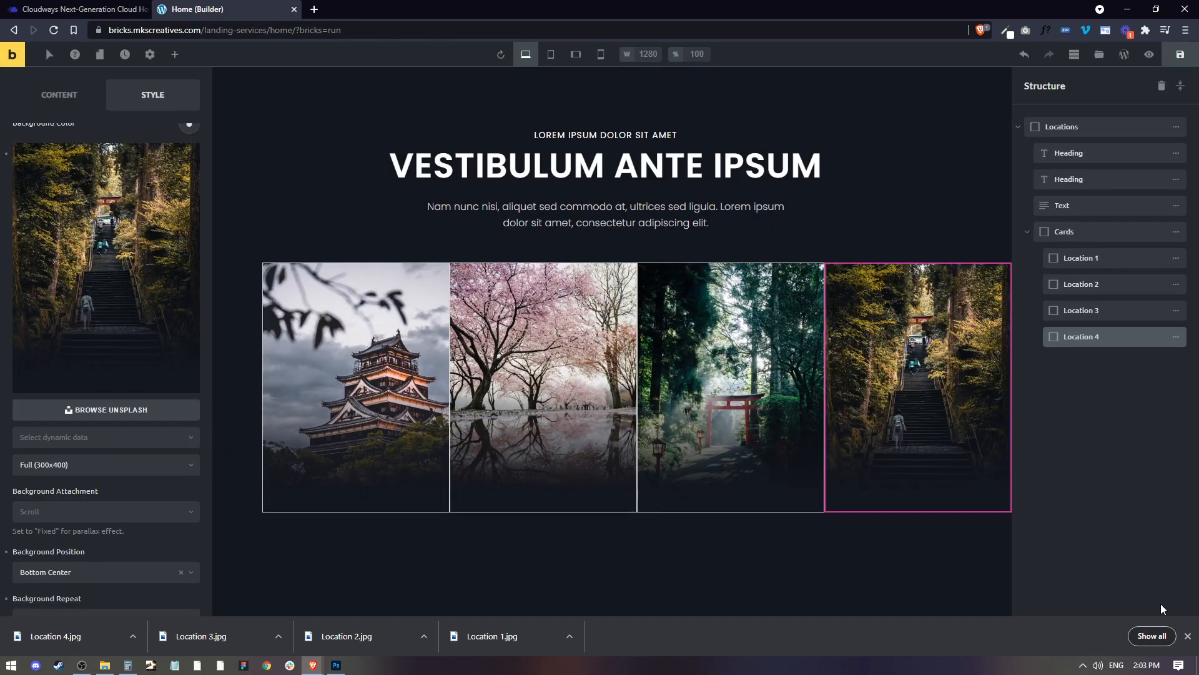
pyautogui.click(1188, 635)
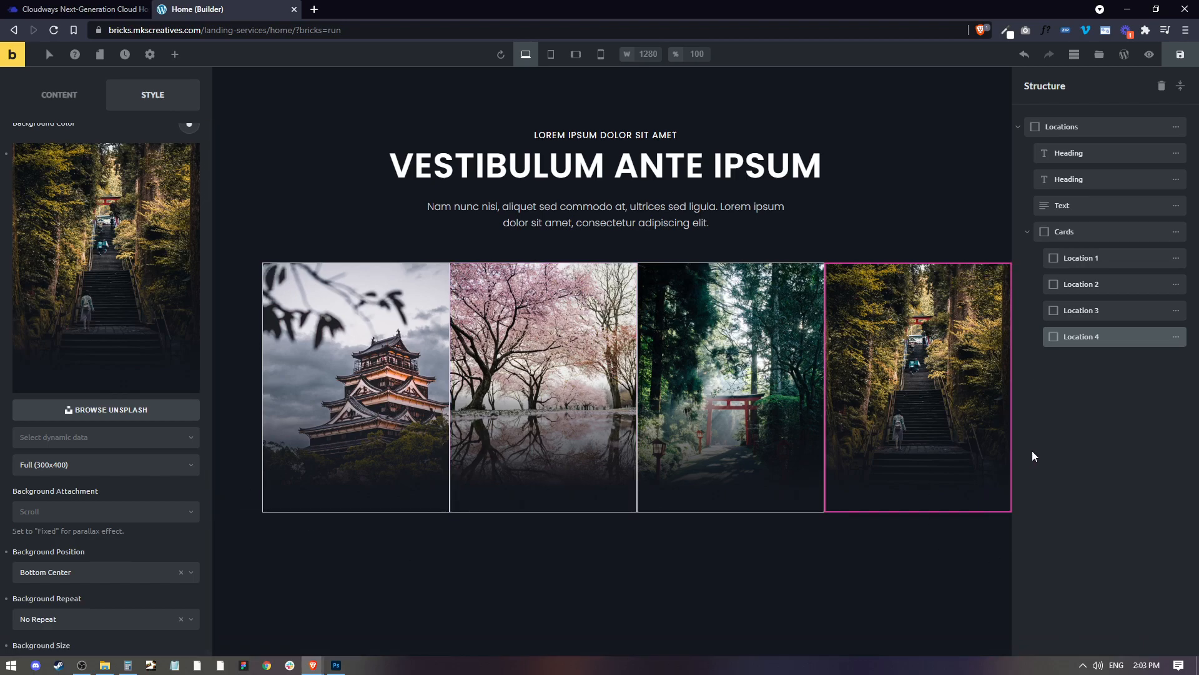
# Set the column gap of the Cards container to 20 px
pyautogui.click(1099, 259)
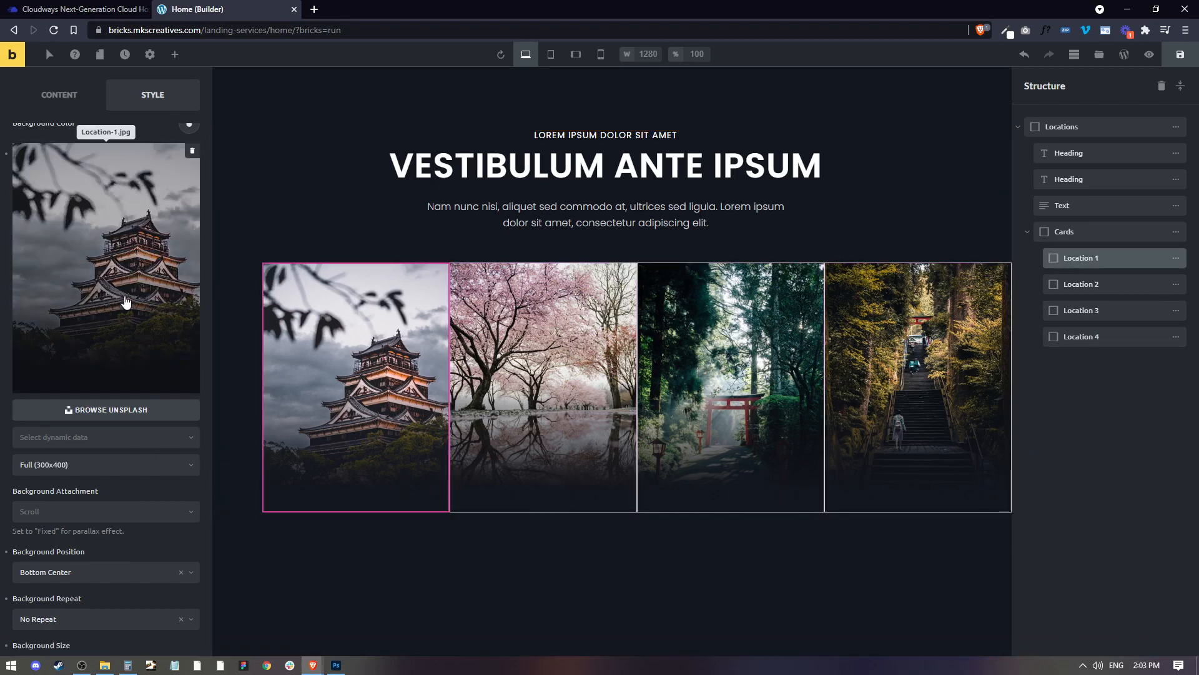
pyautogui.scroll(5, 62, 281)
pyautogui.click(50, 212)
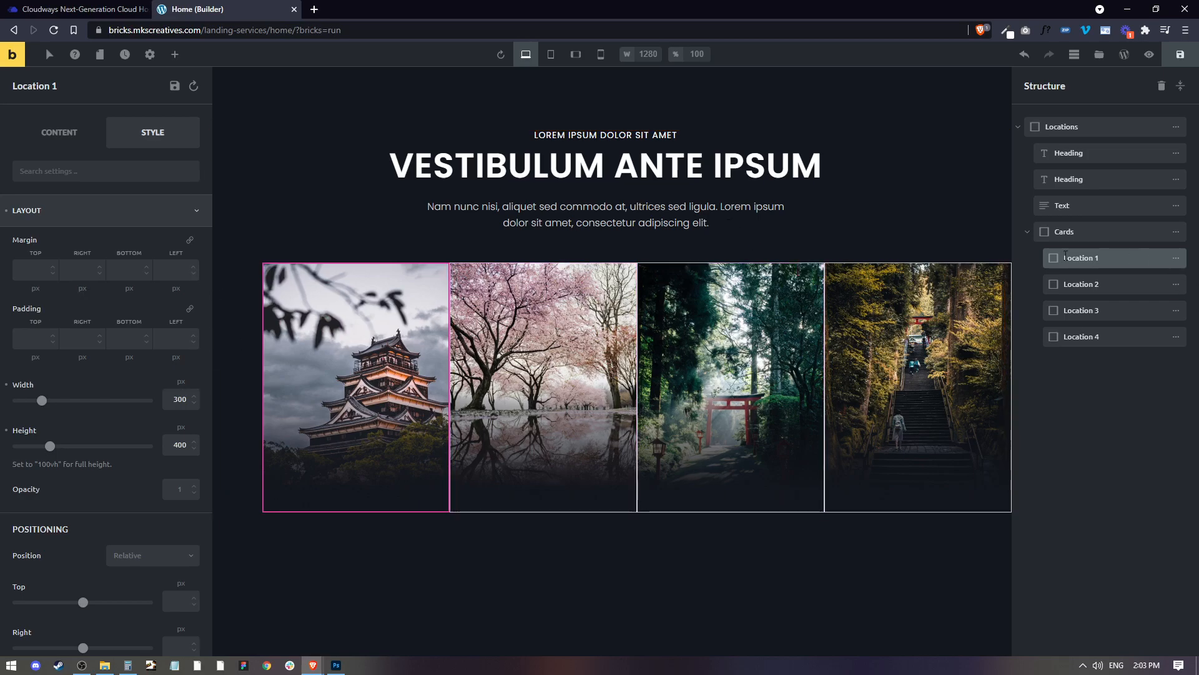
pyautogui.click(1103, 235)
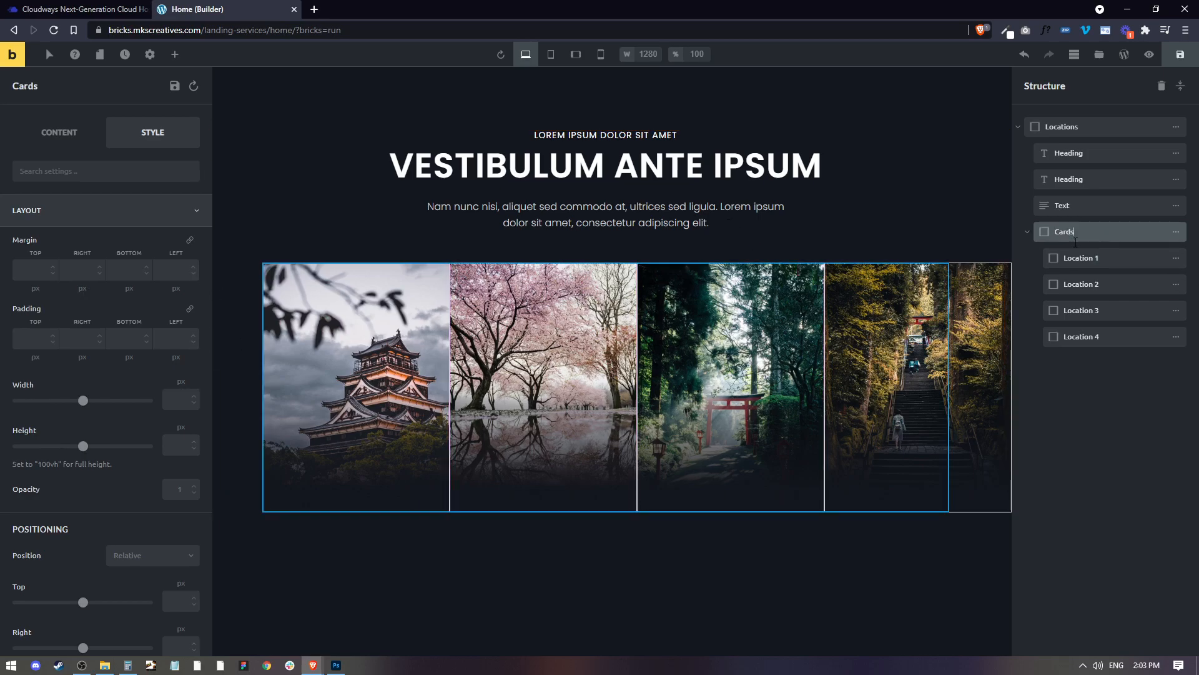
pyautogui.click(72, 145)
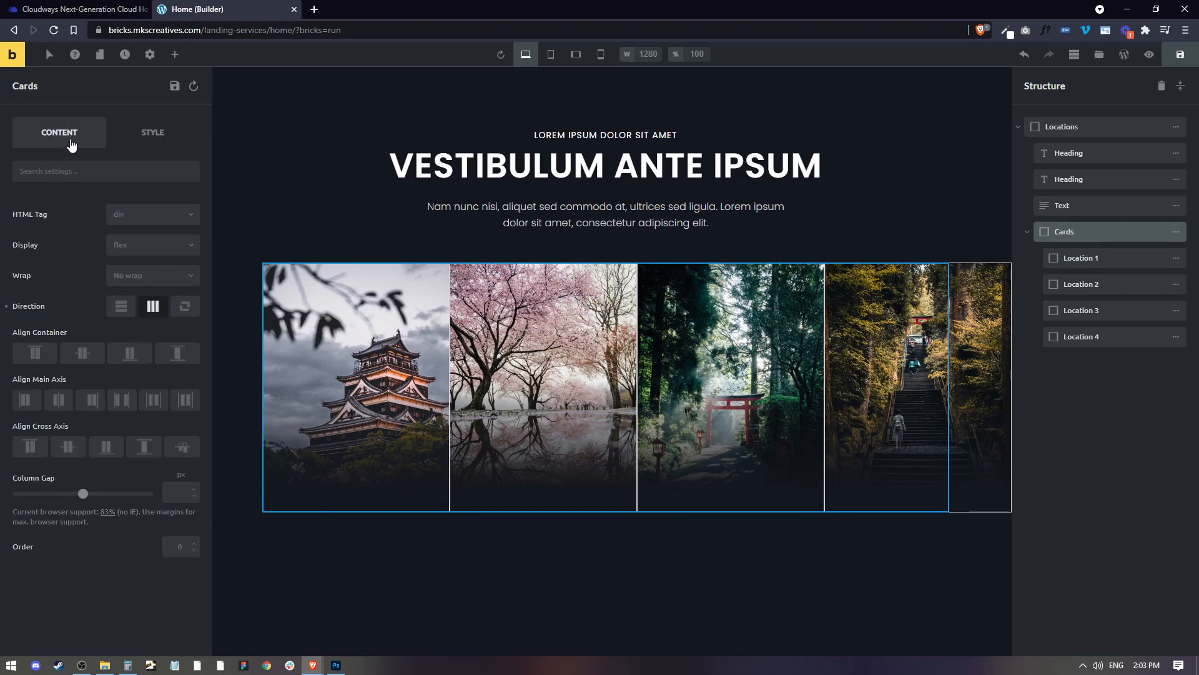
pyautogui.click(178, 493)
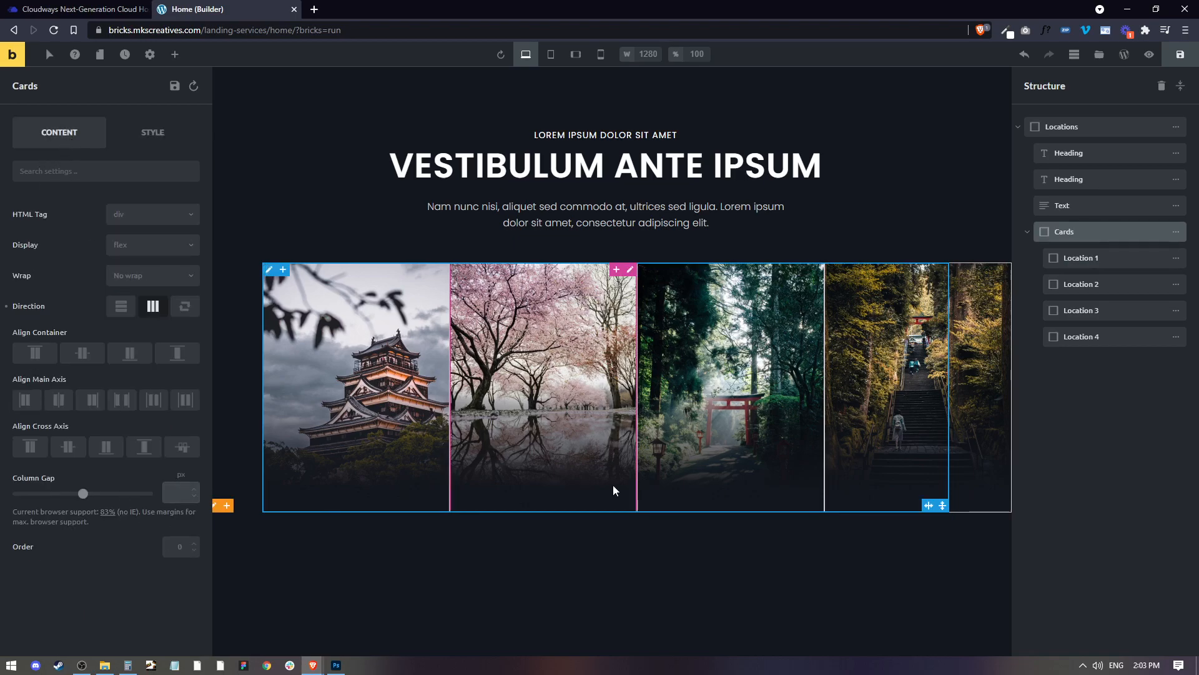
pyautogui.write('20')
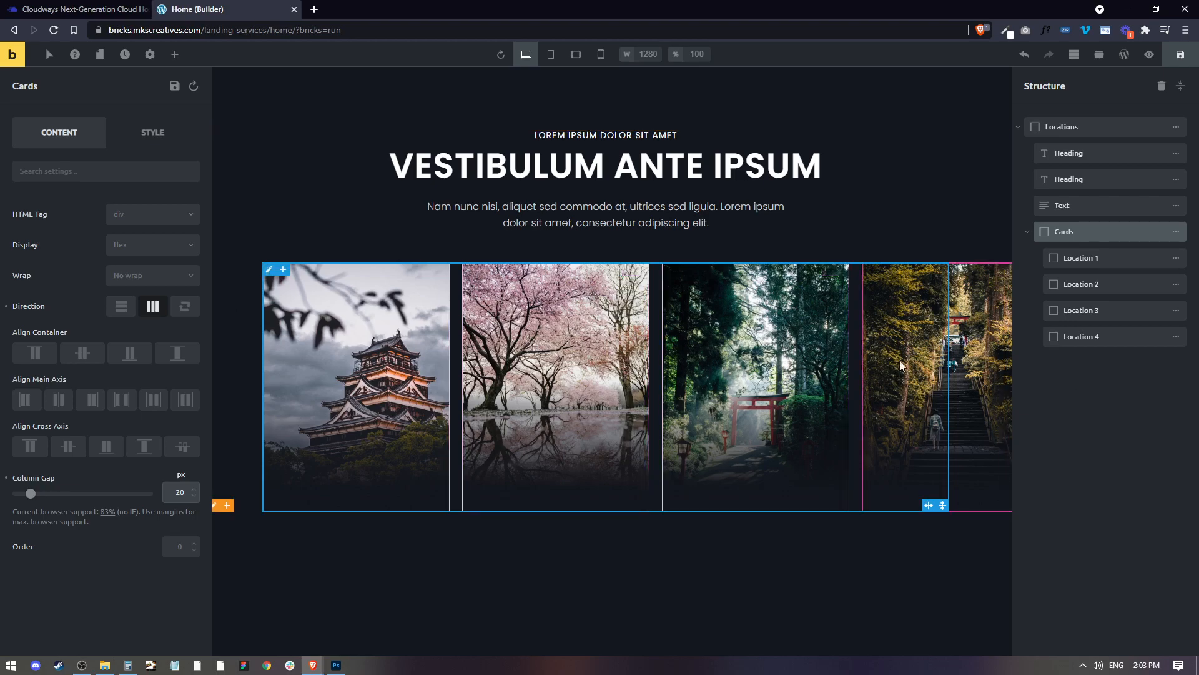
# Clear the fixed width and height from the Location 1 container's layout settings
pyautogui.click(313, 337)
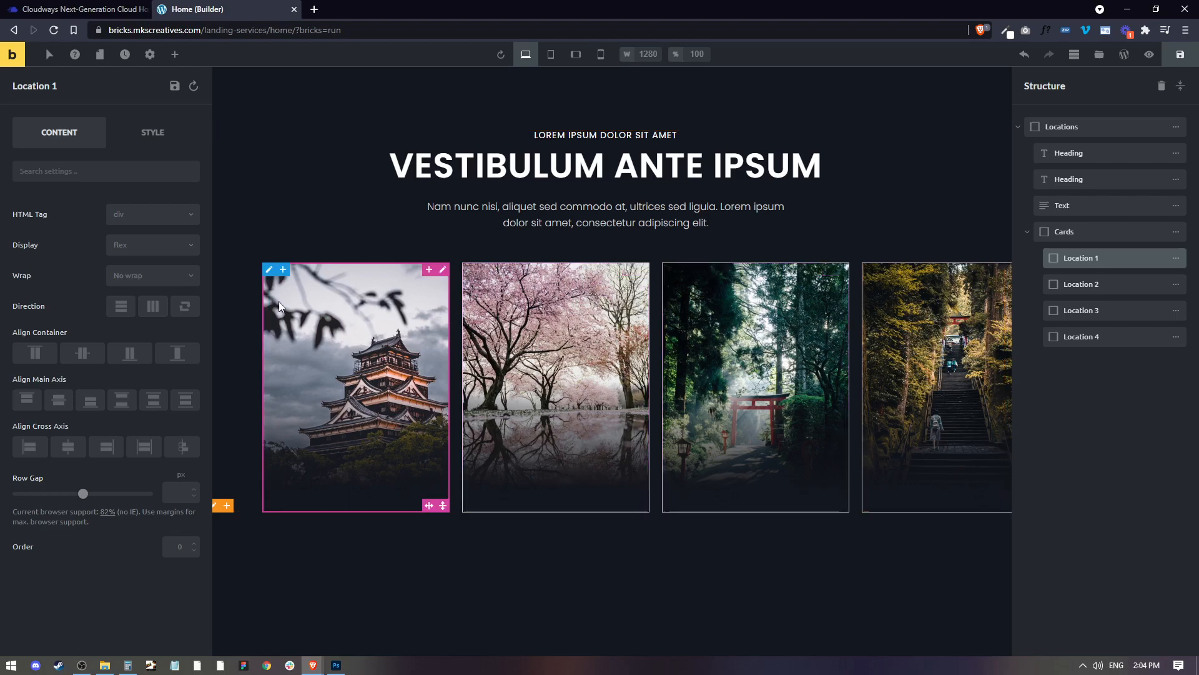
pyautogui.click(155, 139)
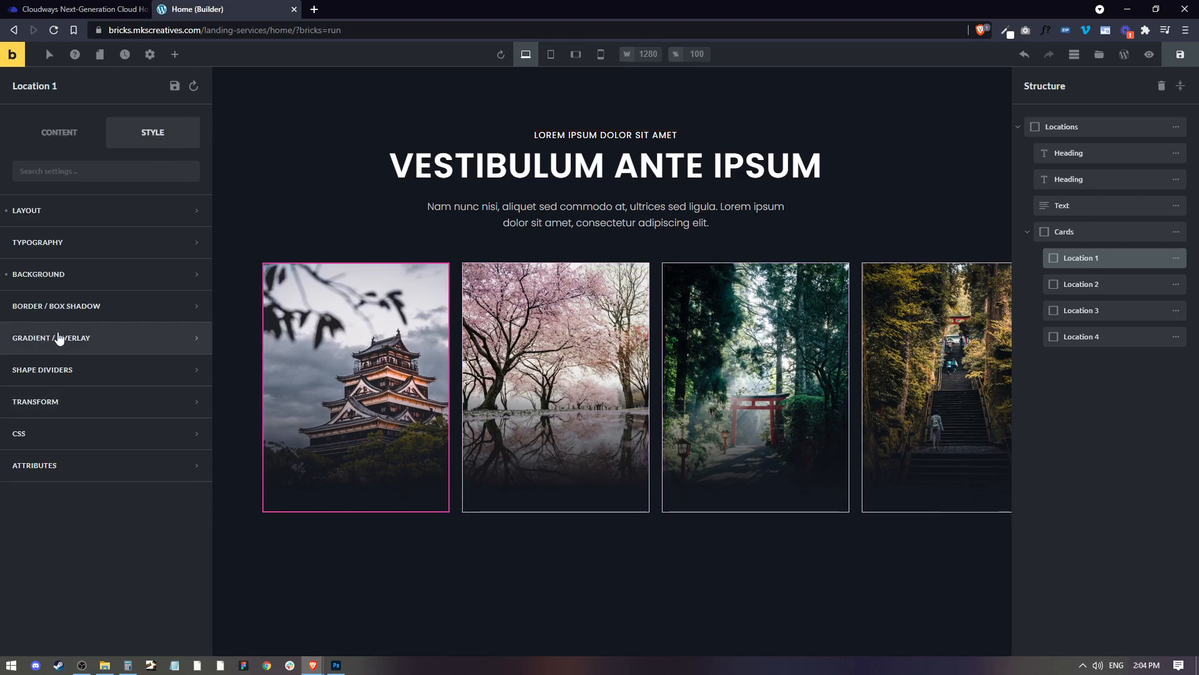
pyautogui.click(56, 219)
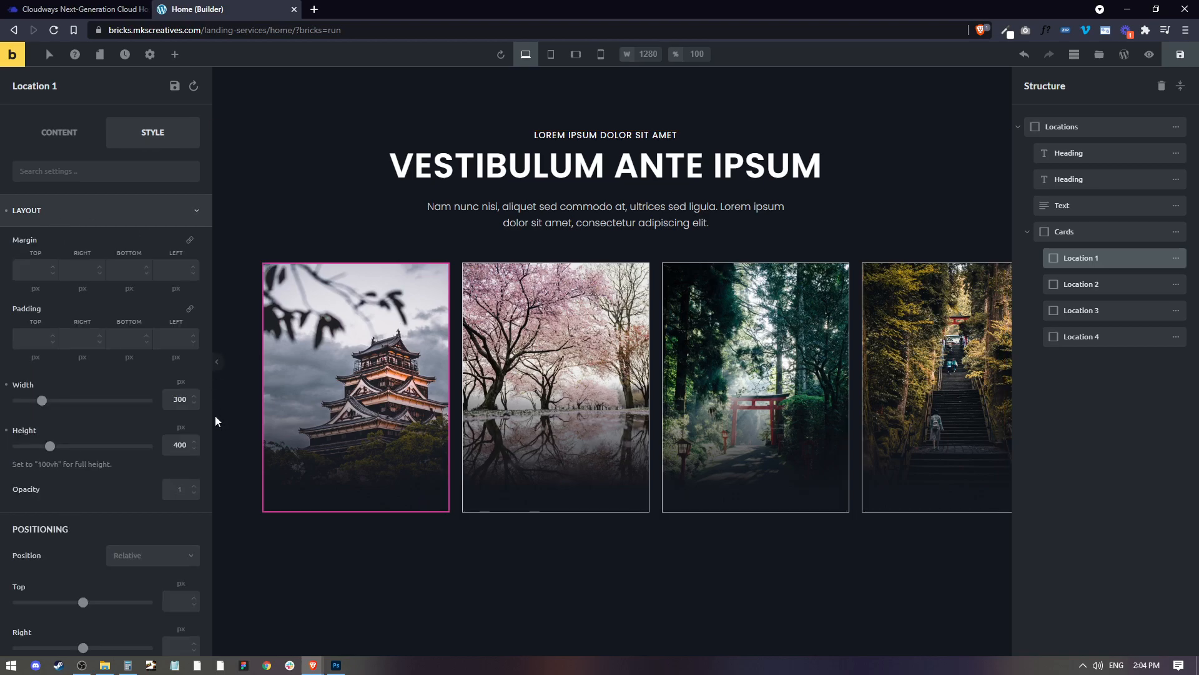
pyautogui.click(5, 384)
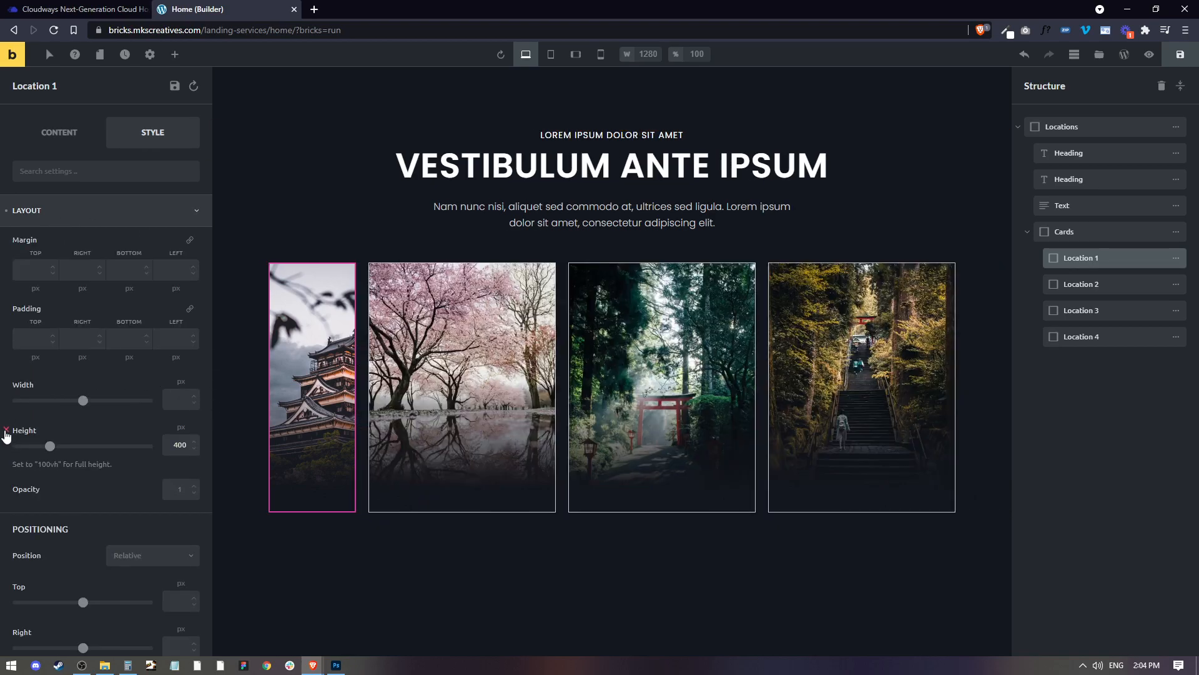
pyautogui.click(6, 430)
pyautogui.click(180, 400)
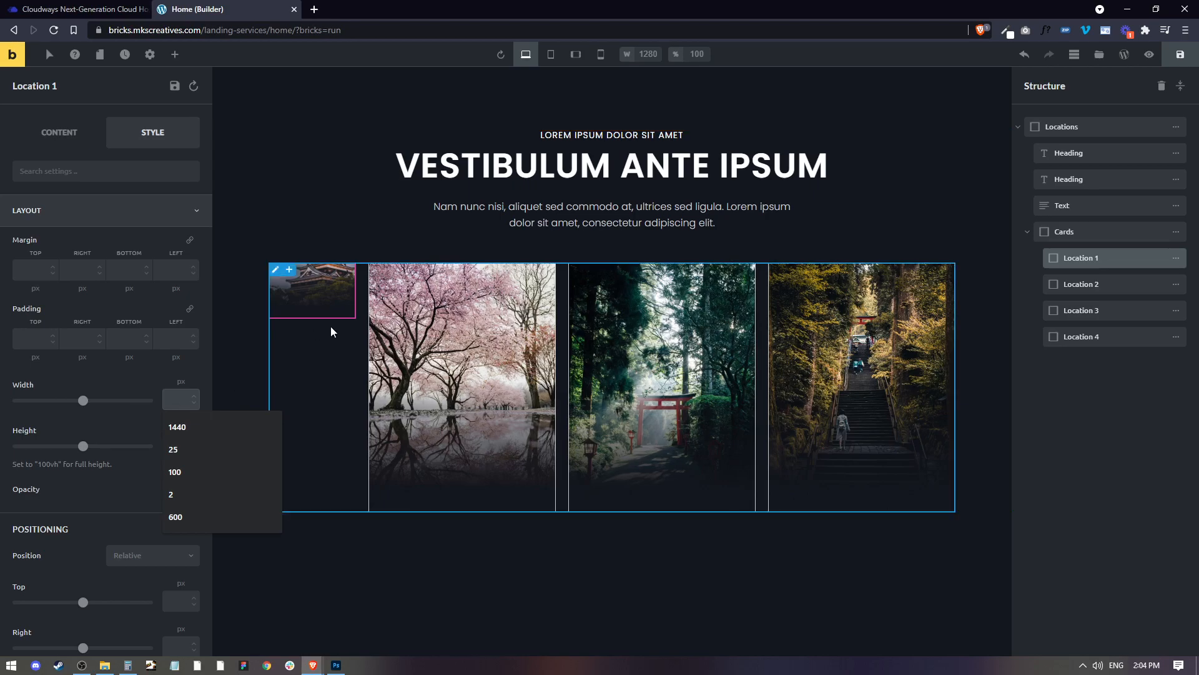
# Clear the fixed width and height of the Location 2 and Location 3 containers
pyautogui.click(455, 306)
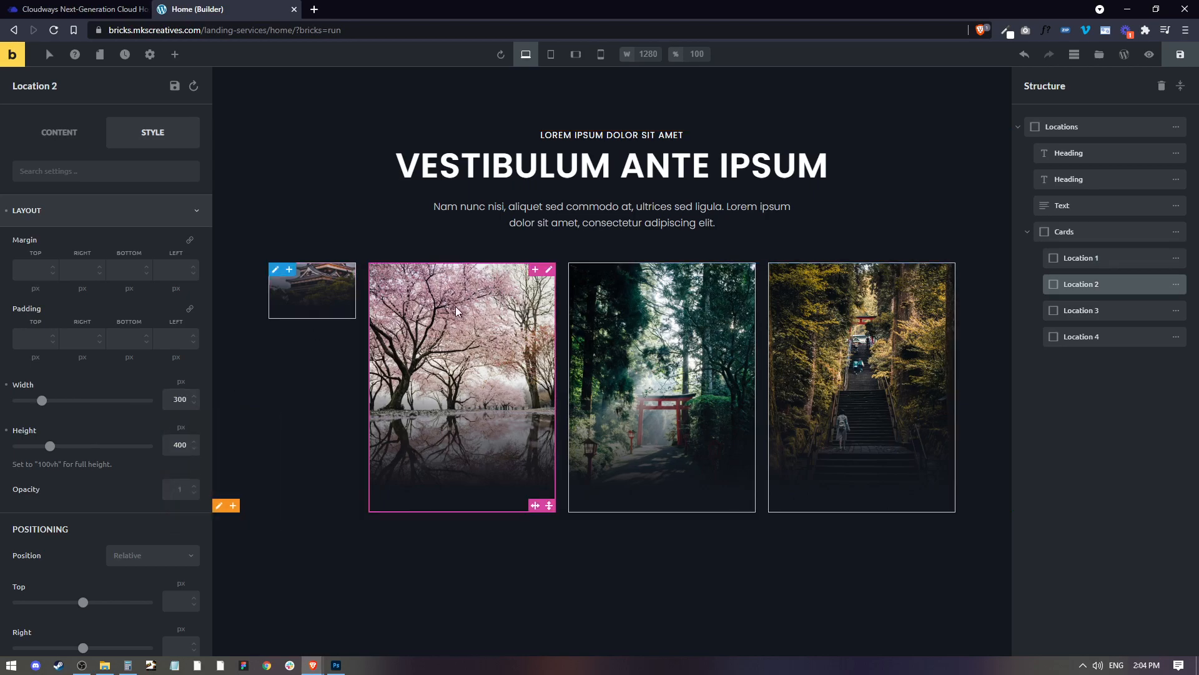
pyautogui.click(6, 384)
pyautogui.click(6, 430)
pyautogui.click(762, 329)
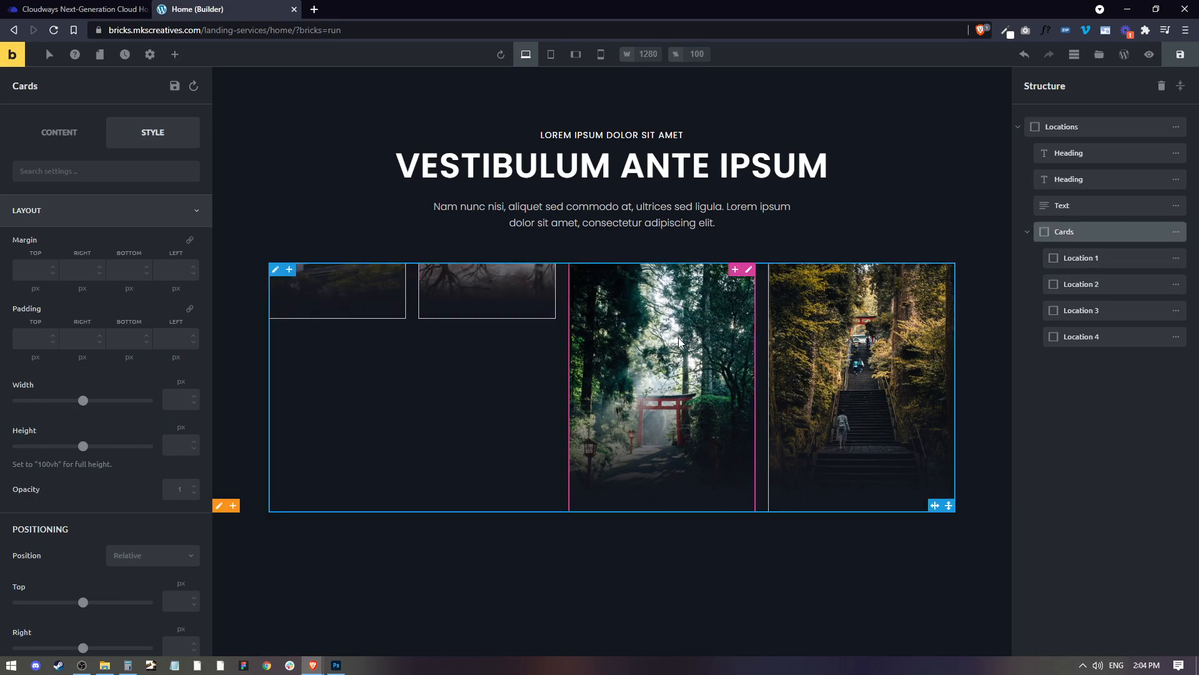
pyautogui.click(680, 342)
pyautogui.click(6, 384)
pyautogui.click(6, 430)
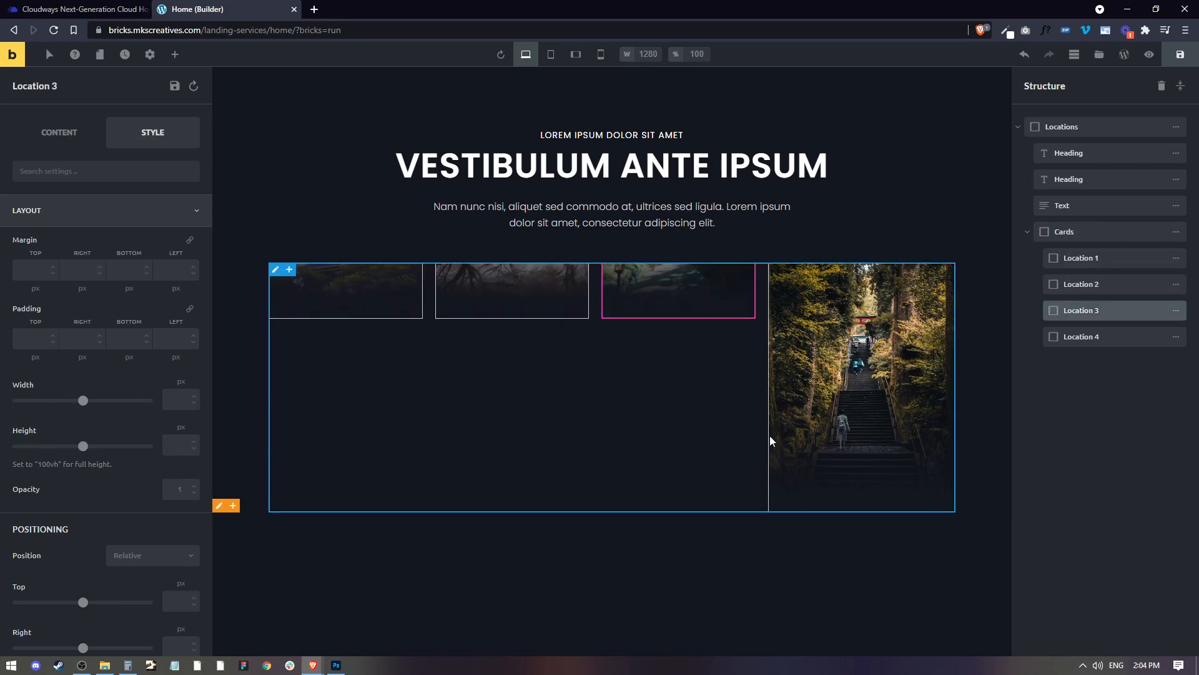
# Clear the fixed height and width of the Location 4 container
pyautogui.click(774, 448)
pyautogui.click(6, 430)
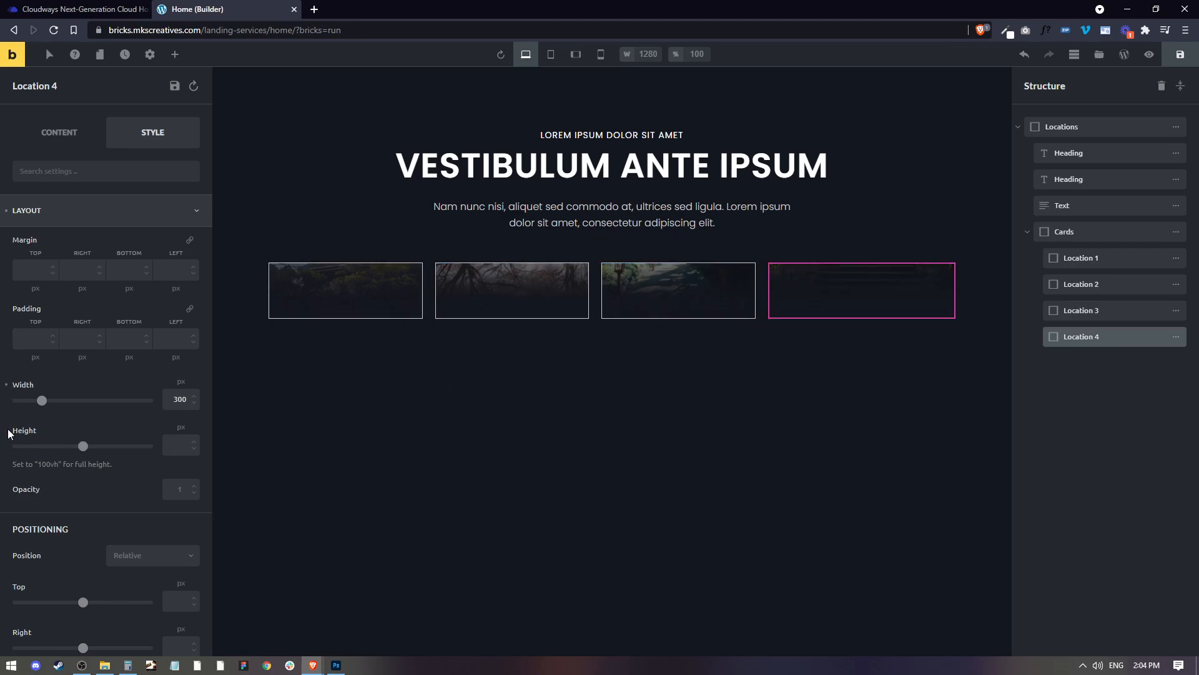
pyautogui.click(7, 384)
# Set the height of the Location 1 and Location 2 containers to 400 px
pyautogui.click(378, 292)
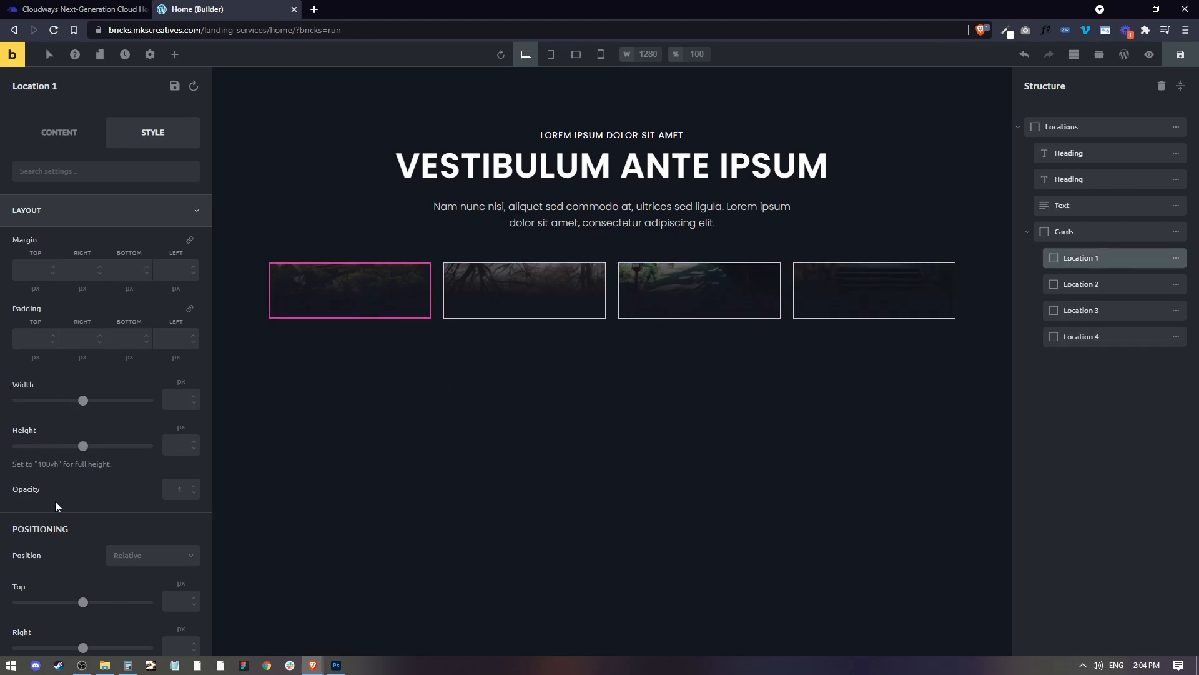
pyautogui.click(179, 442)
pyautogui.write('400')
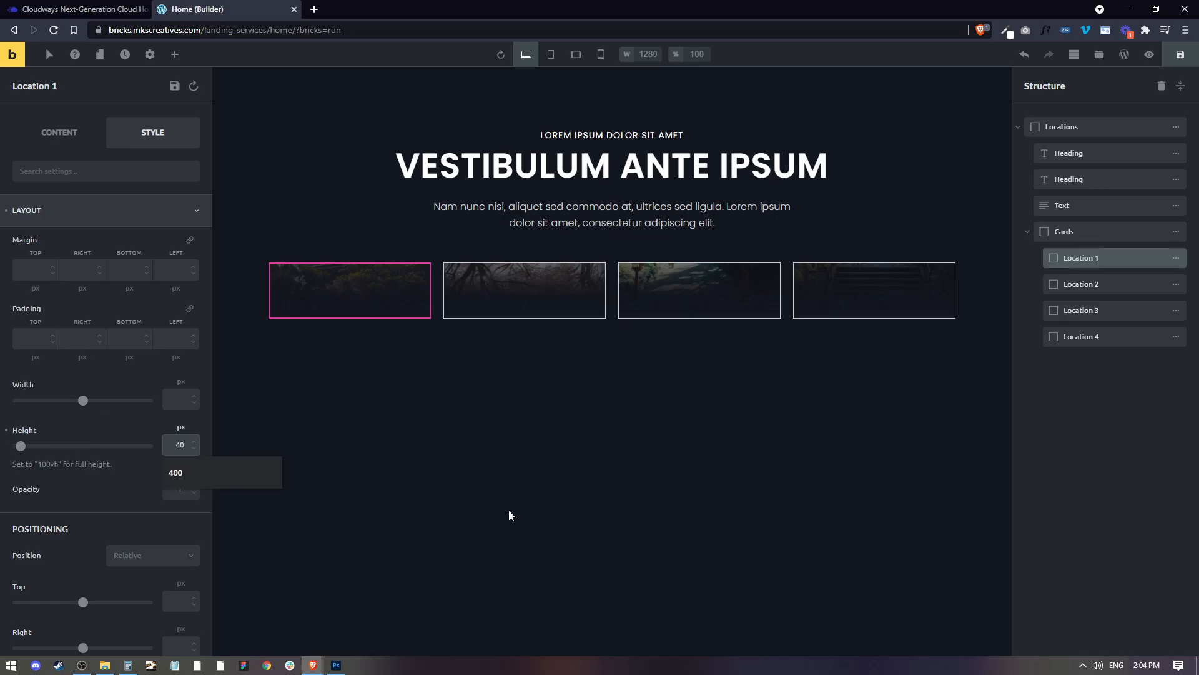
pyautogui.click(564, 295)
pyautogui.click(180, 446)
pyautogui.write('400')
# Set the height of the Location 3 and Location 4 containers to 400 px
pyautogui.click(667, 305)
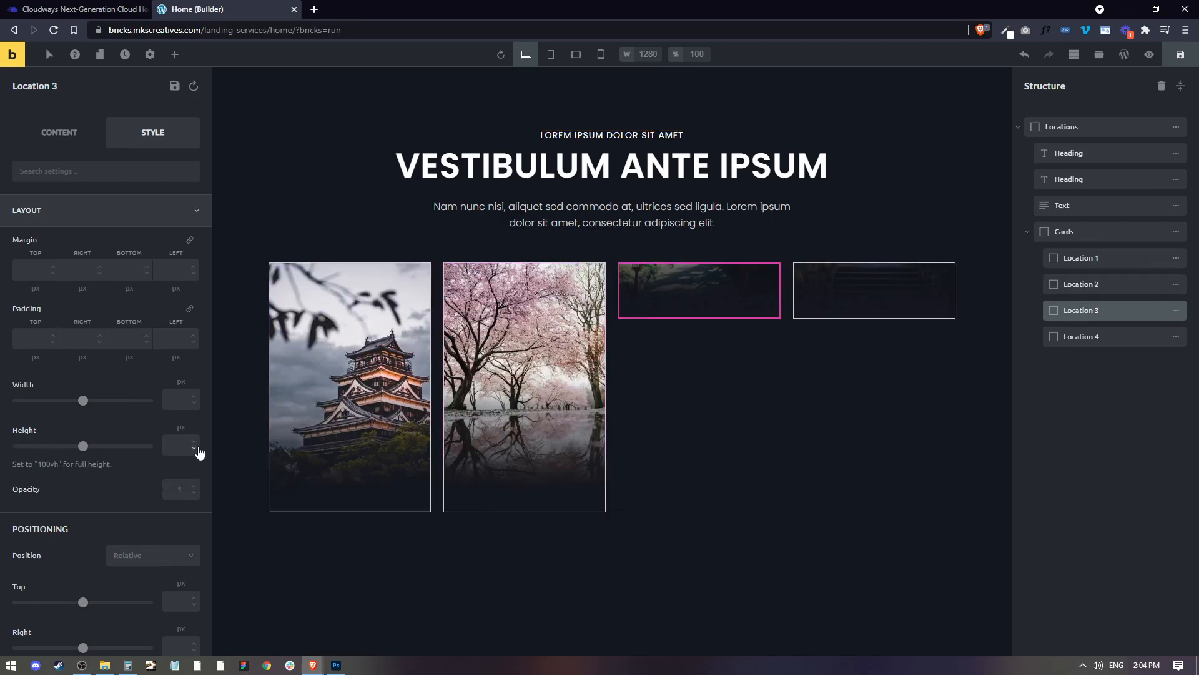
pyautogui.click(187, 445)
pyautogui.write('400')
pyautogui.click(833, 298)
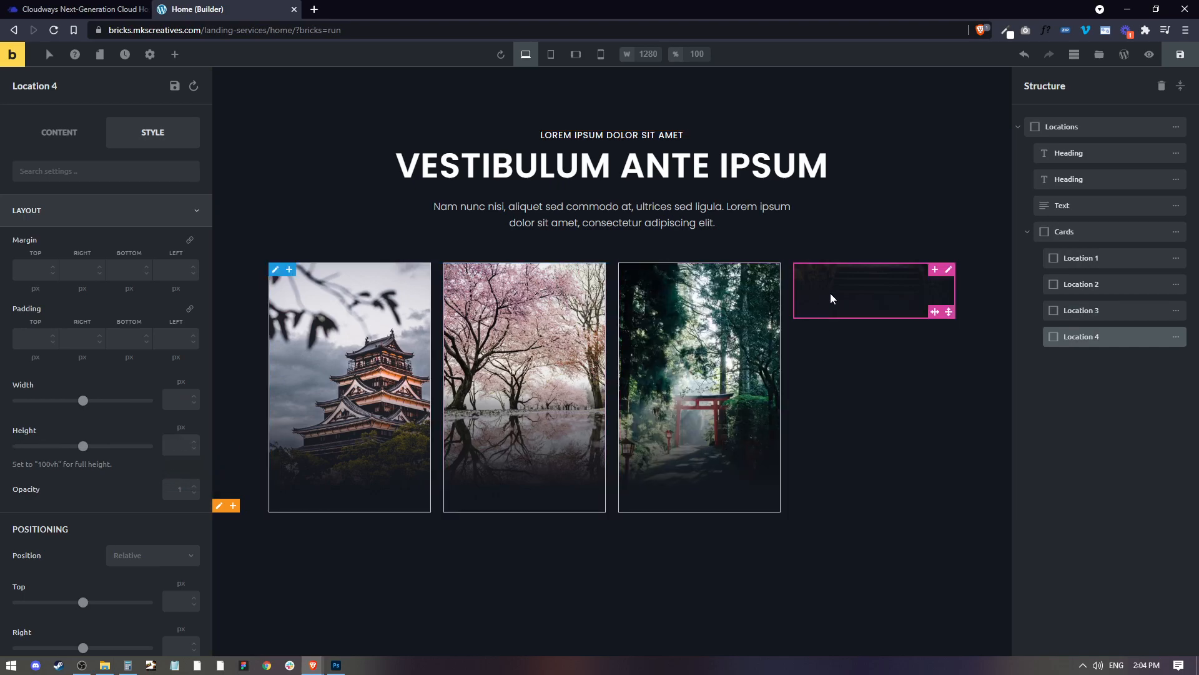
pyautogui.click(180, 445)
pyautogui.write('400')
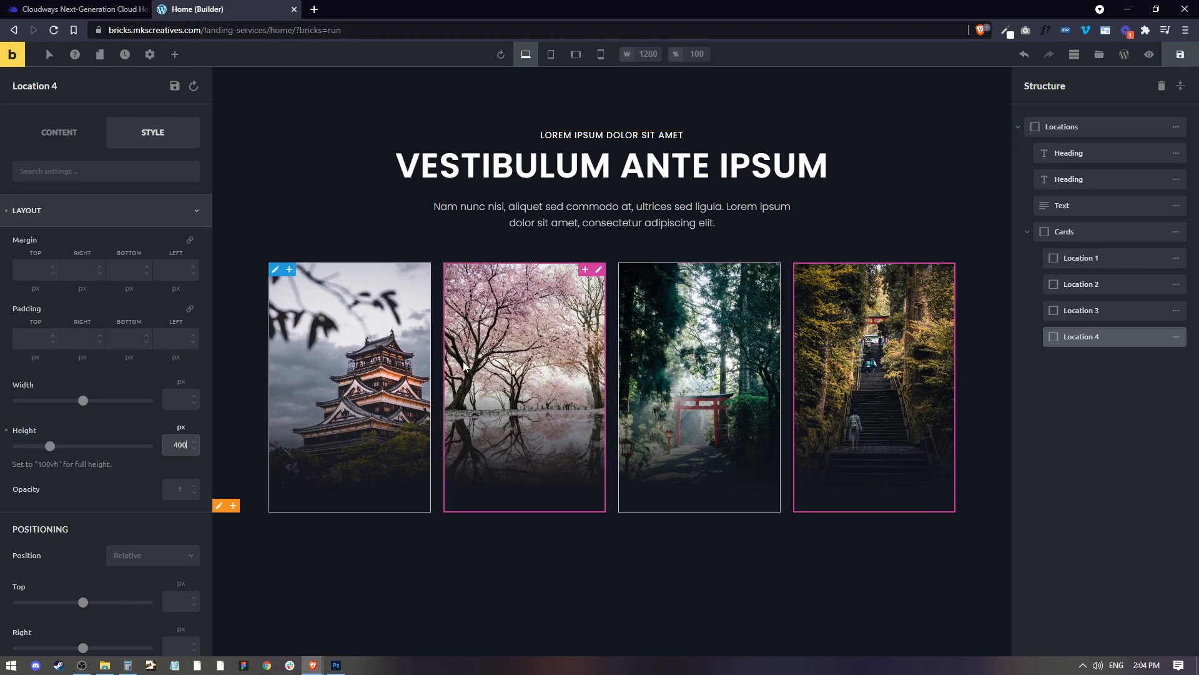
# Preview the Locations section without the editing interface and return to the builder
pyautogui.click(740, 572)
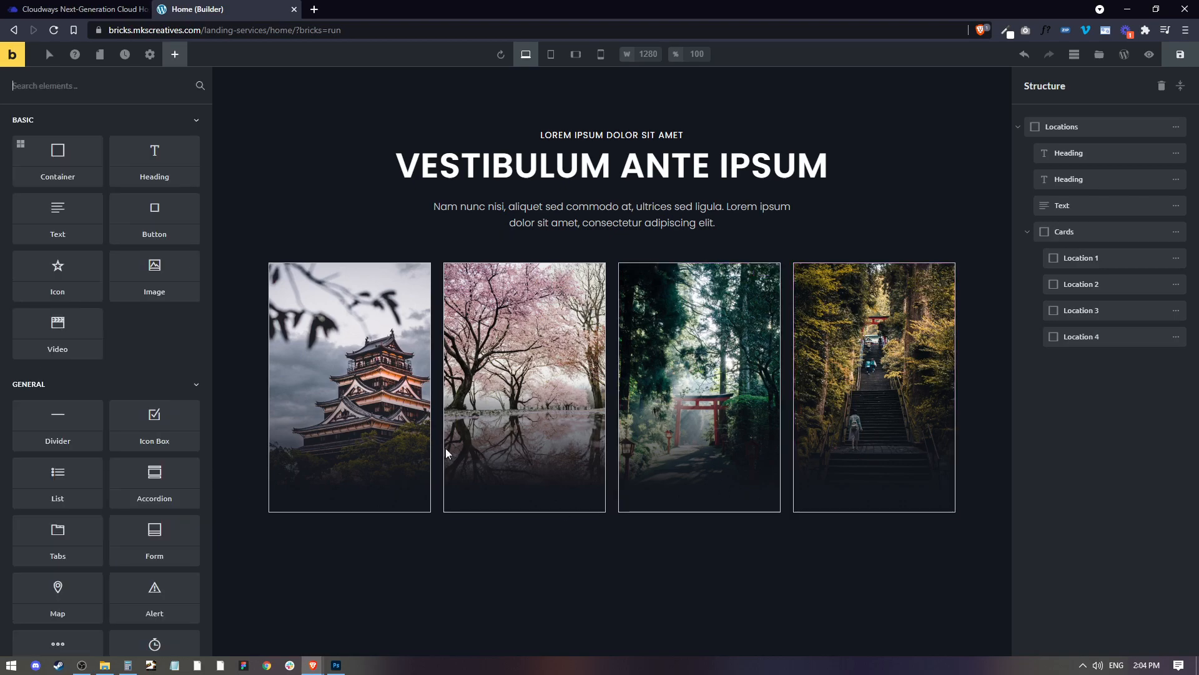
pyautogui.click(1151, 56)
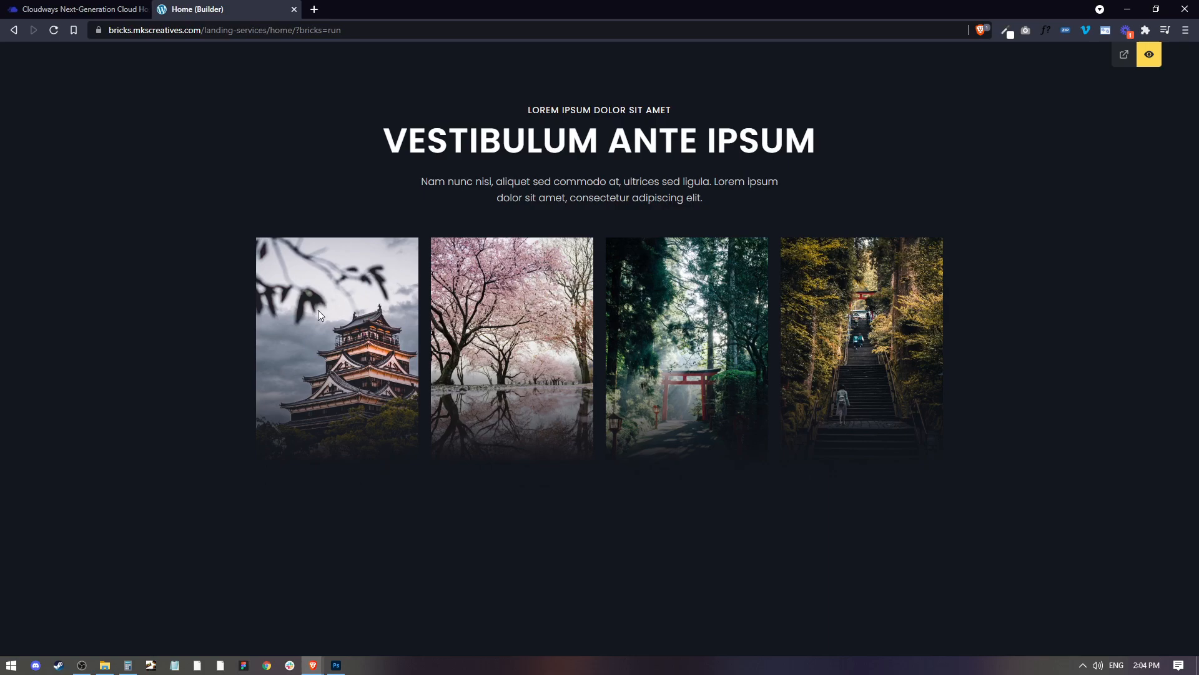
pyautogui.click(1148, 58)
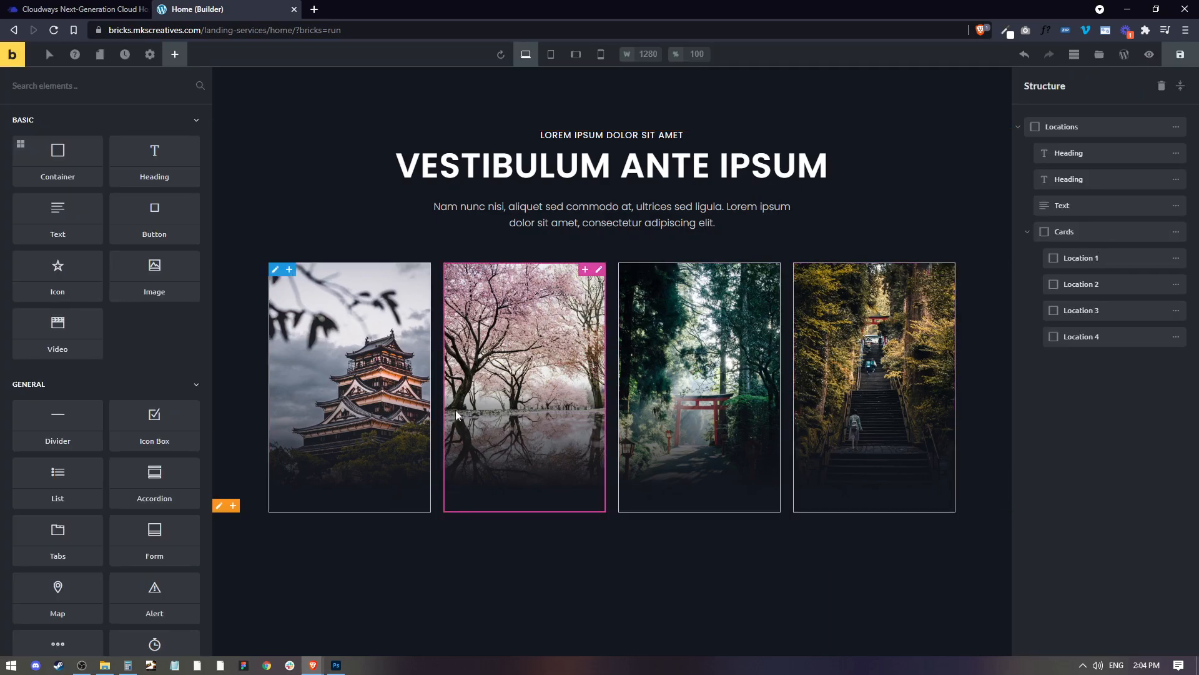
# Add two heading elements inside the Location 1 container
pyautogui.click(359, 381)
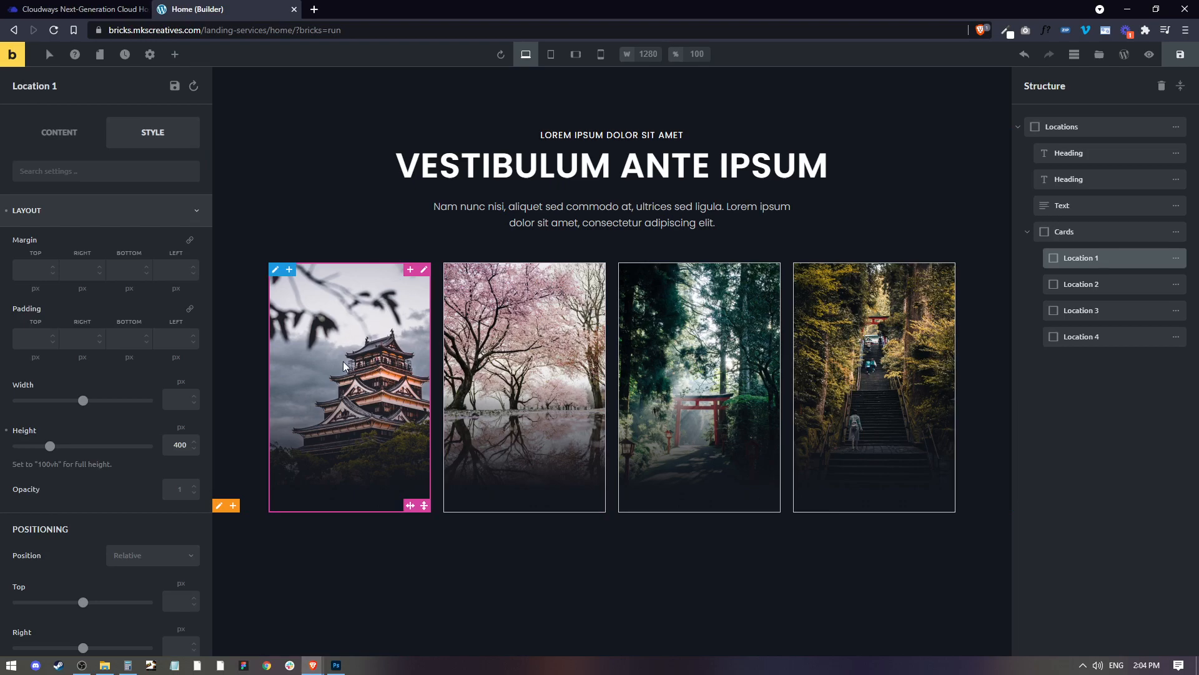
pyautogui.click(175, 55)
pyautogui.doubleClick(1125, 258)
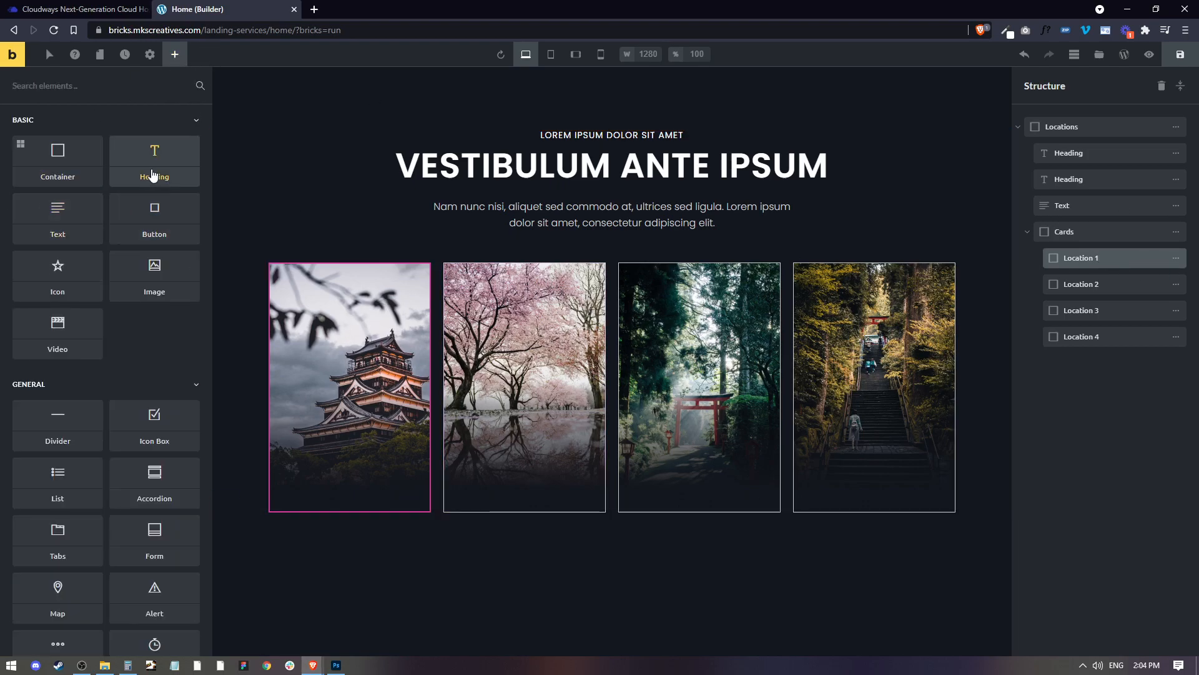
pyautogui.click(153, 174)
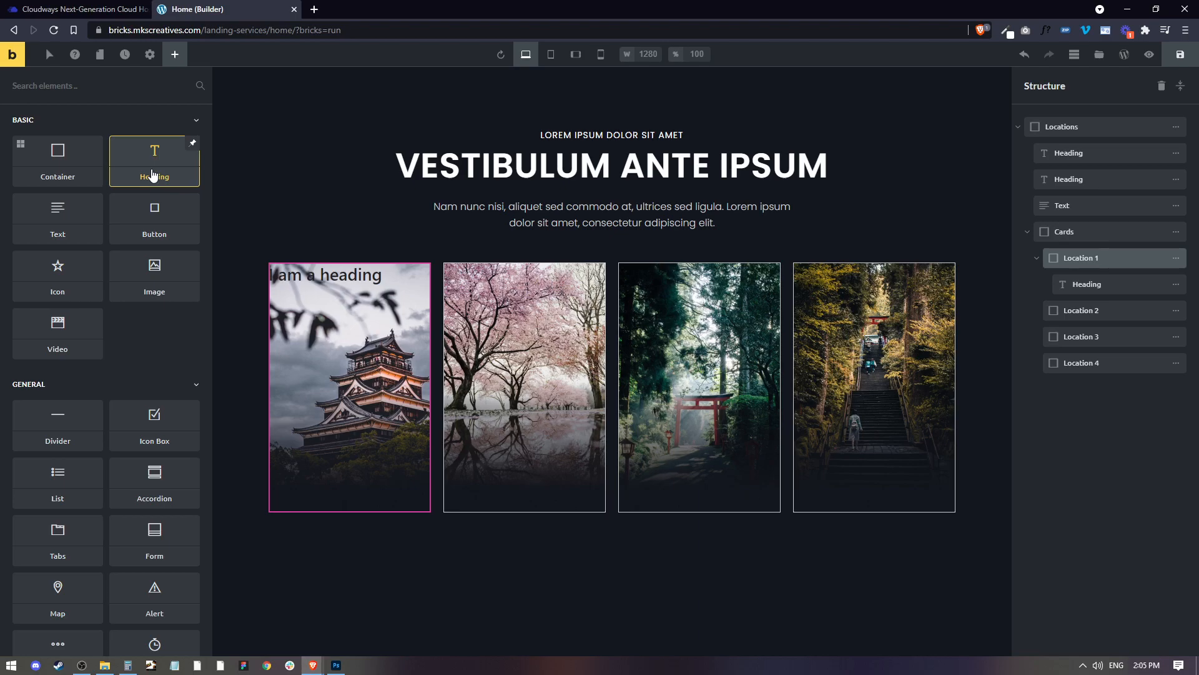
pyautogui.click(153, 174)
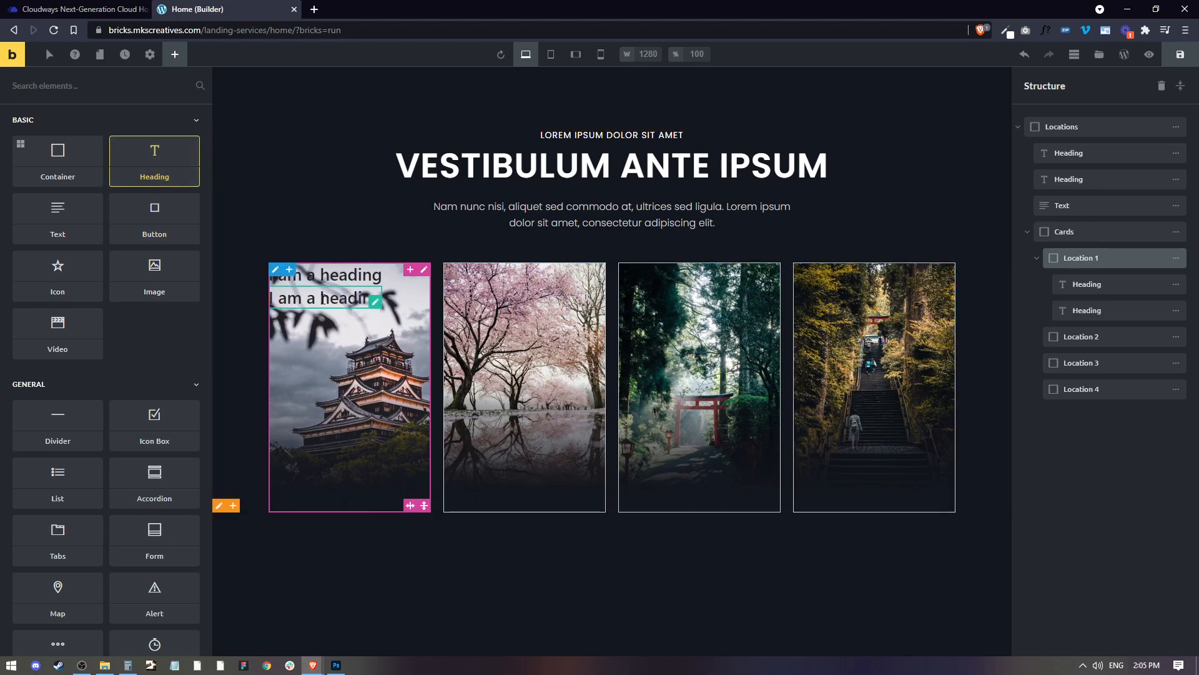
# Stack the contents of Location 1 vertically, aligned to the end of the main axis and centred on the cross axis
pyautogui.click(323, 298)
pyautogui.click(59, 132)
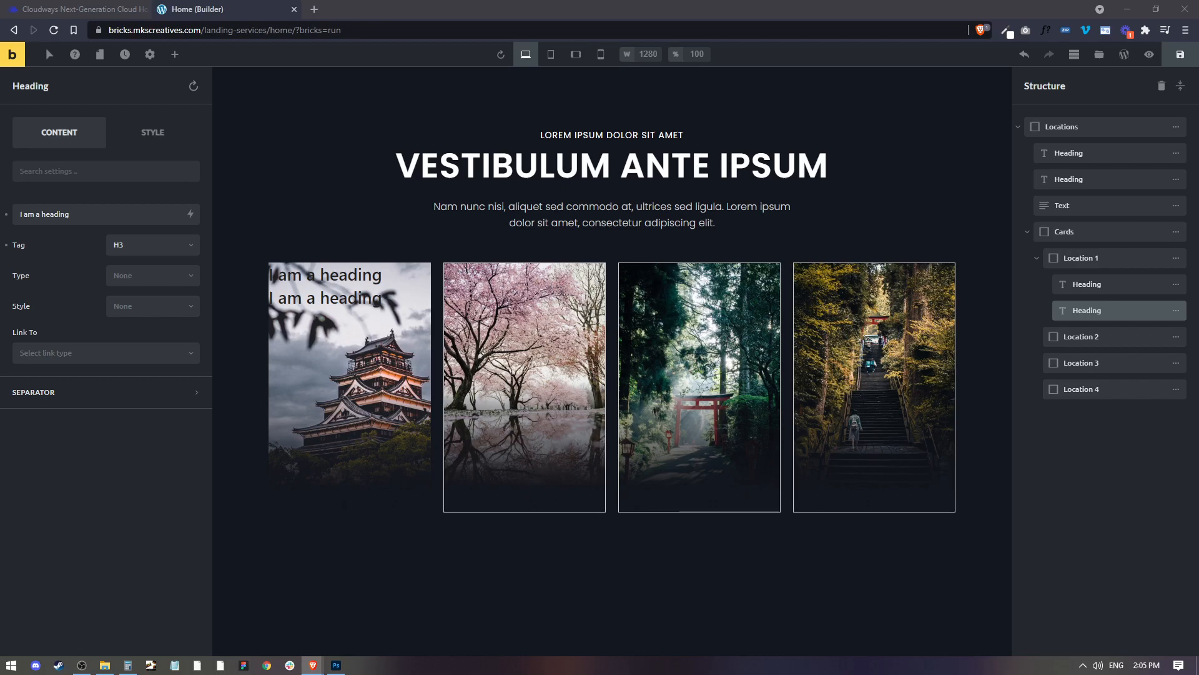
pyautogui.click(426, 281)
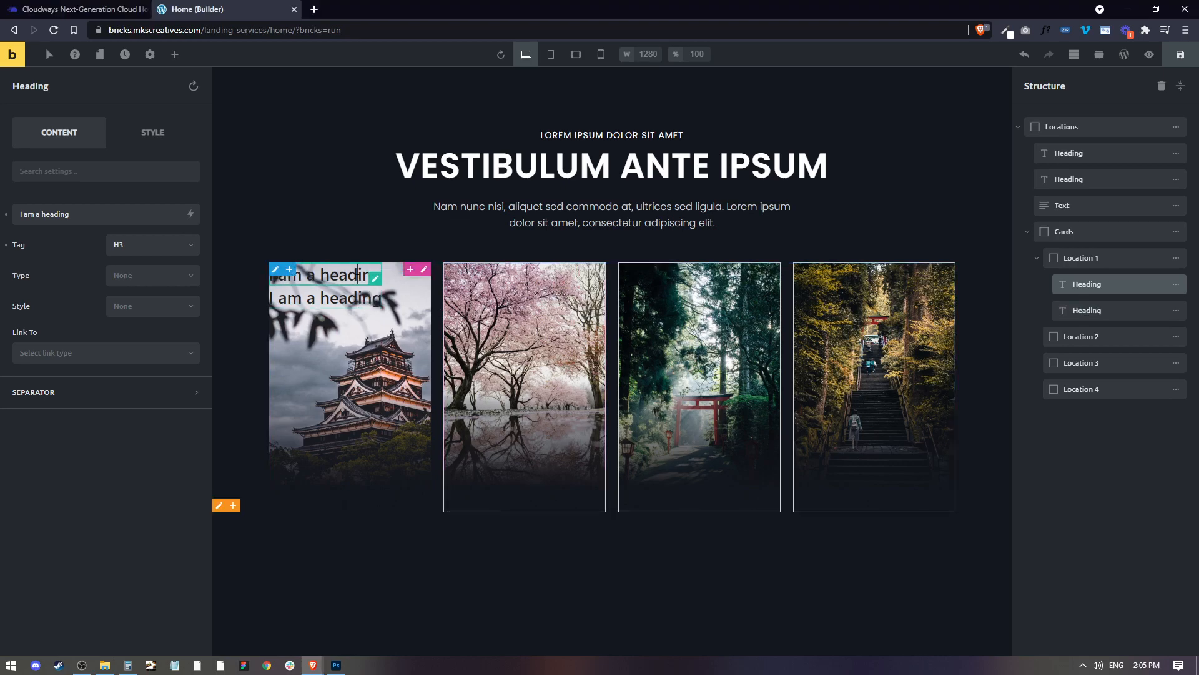
pyautogui.click(424, 270)
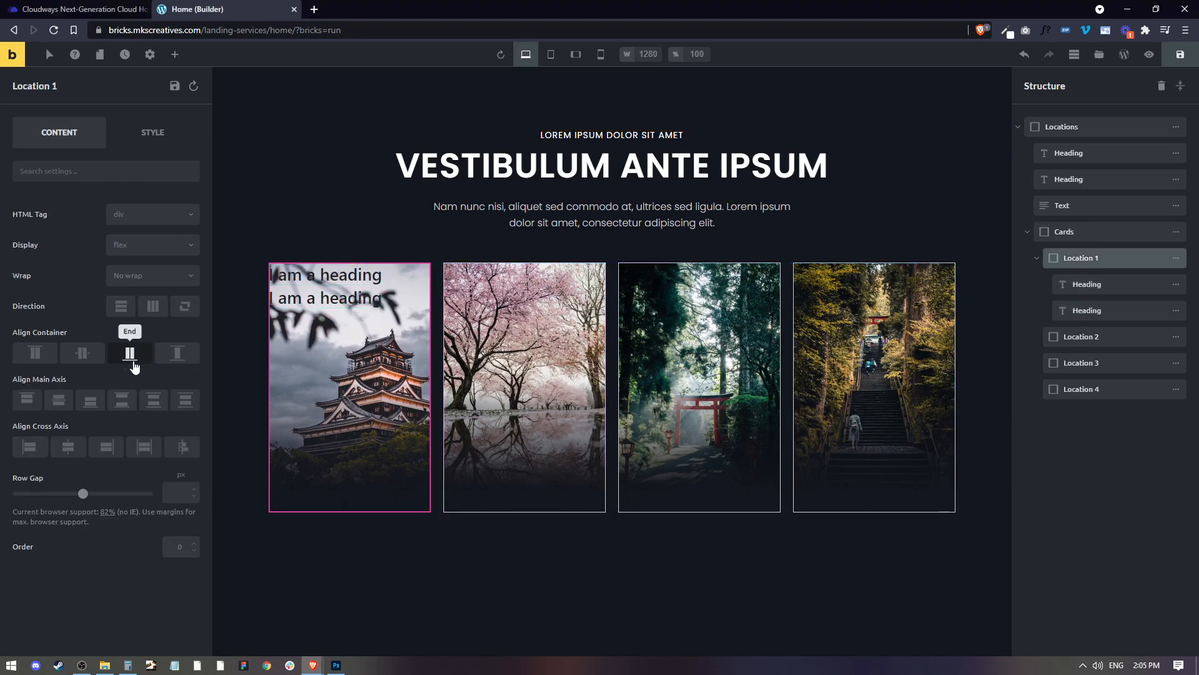
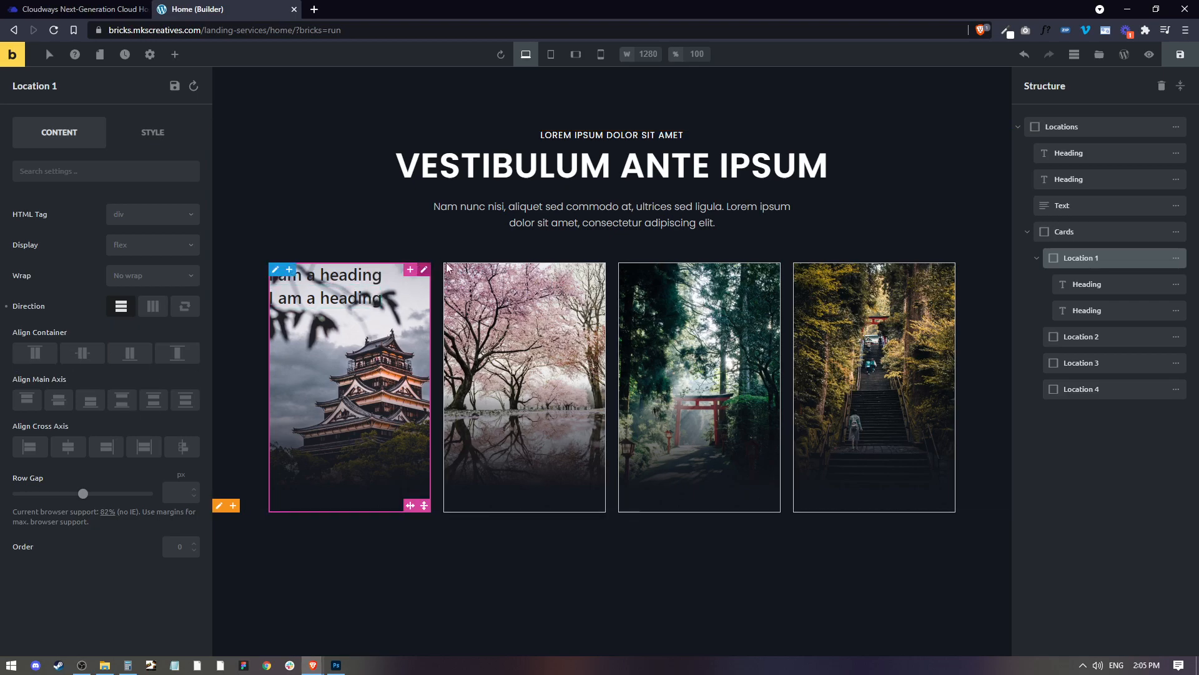
pyautogui.click(91, 400)
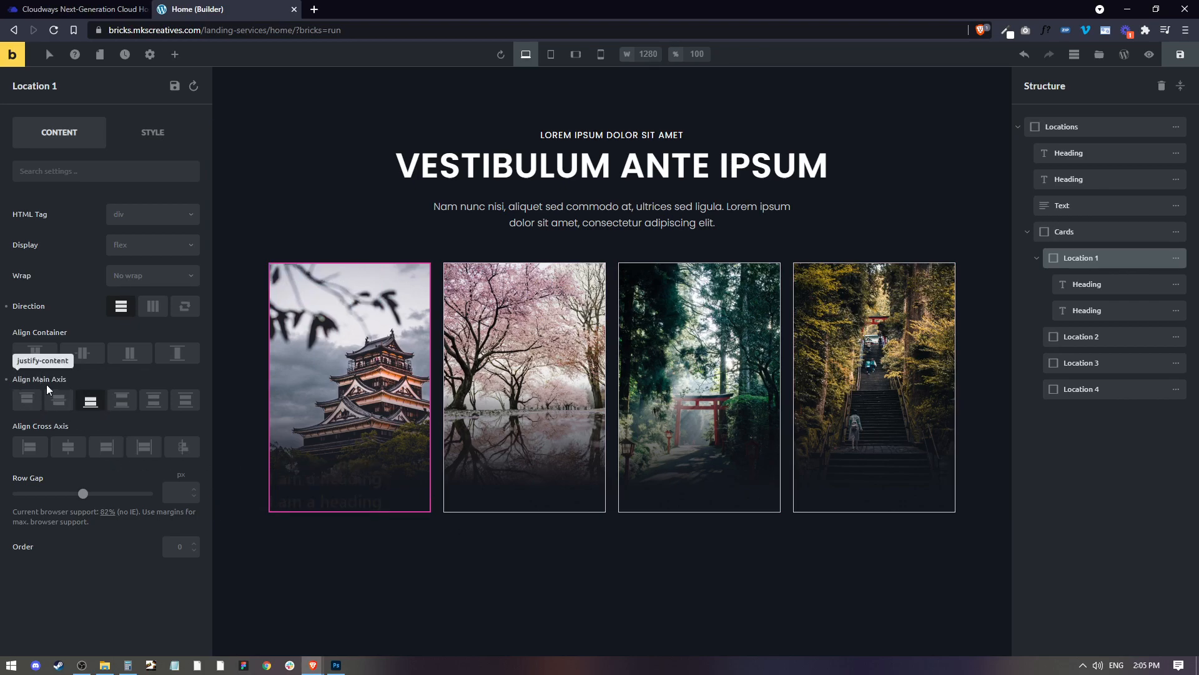
pyautogui.click(60, 452)
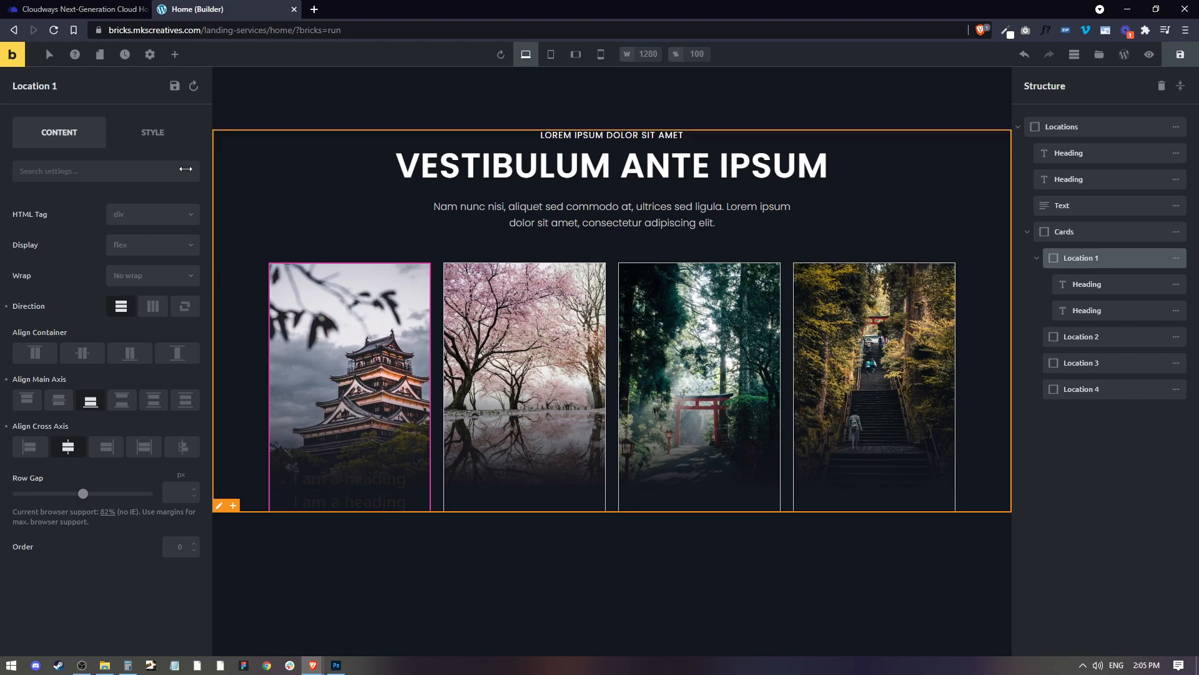
# Set the left, right and bottom padding of Location 1 to 20 px
pyautogui.click(146, 134)
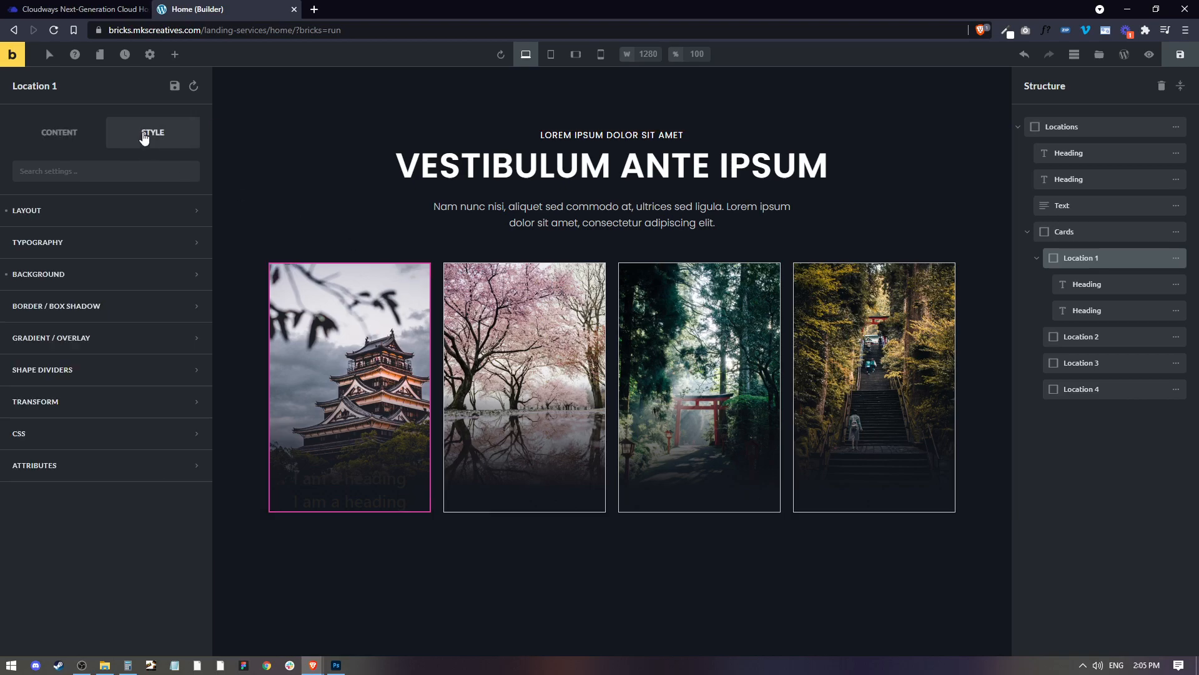
pyautogui.click(69, 217)
pyautogui.click(182, 337)
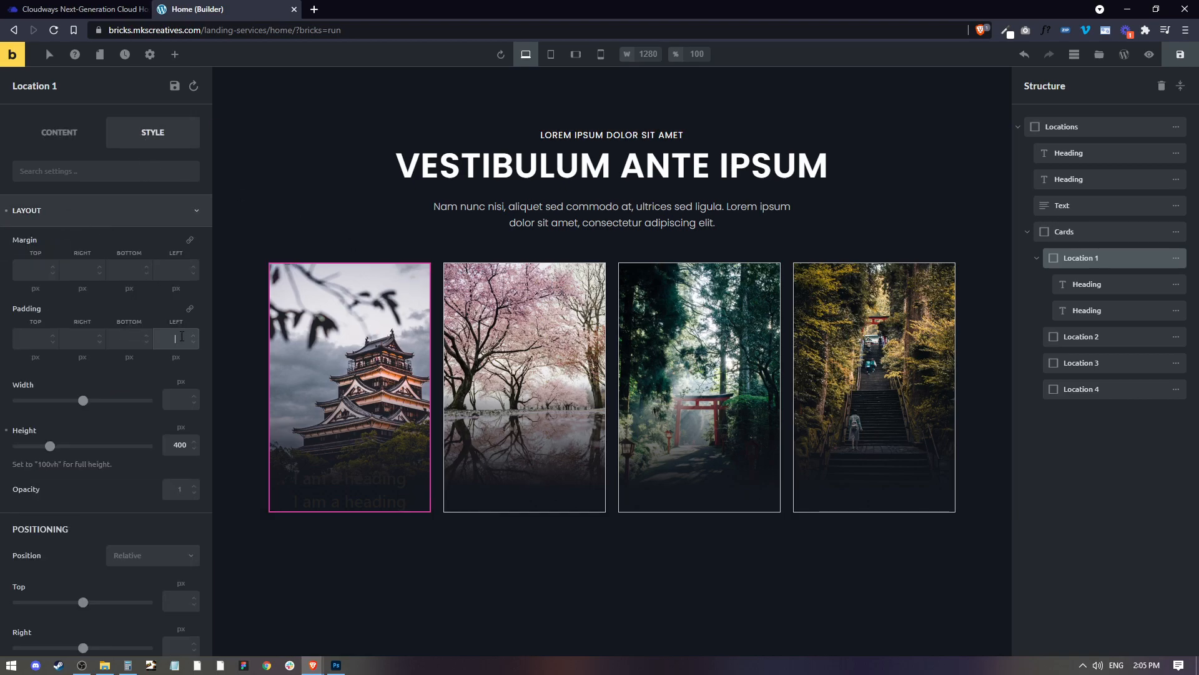
pyautogui.write('20')
pyautogui.click(81, 338)
pyautogui.write('20')
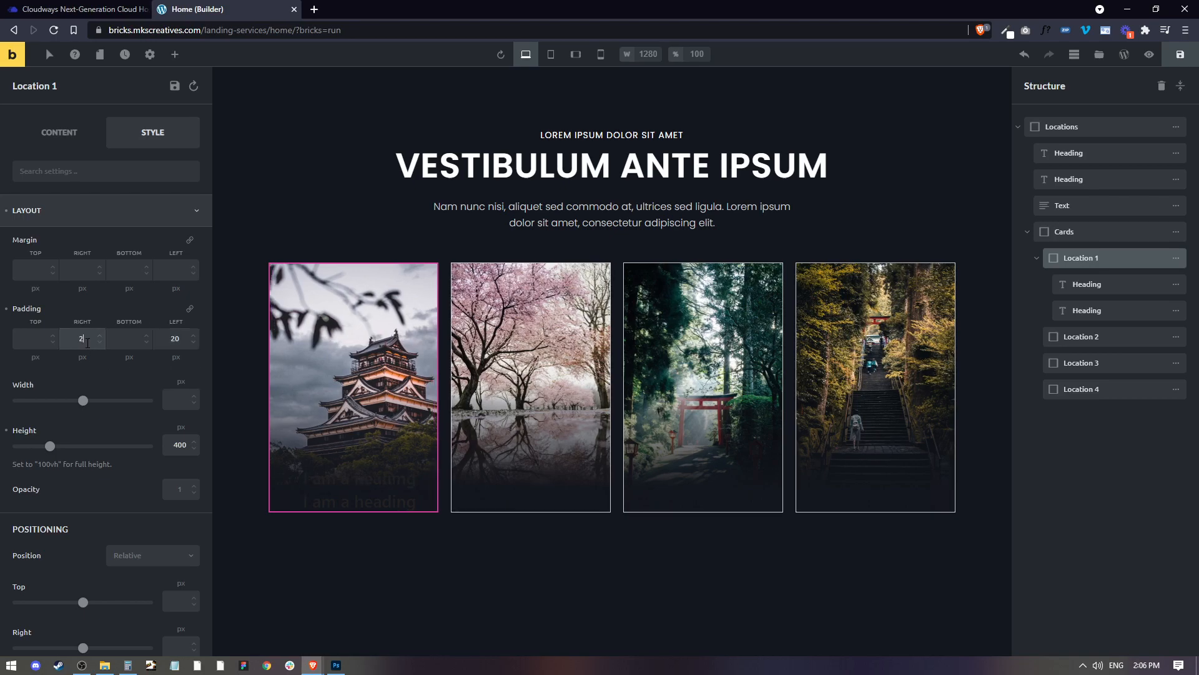
pyautogui.click(140, 340)
pyautogui.write('20')
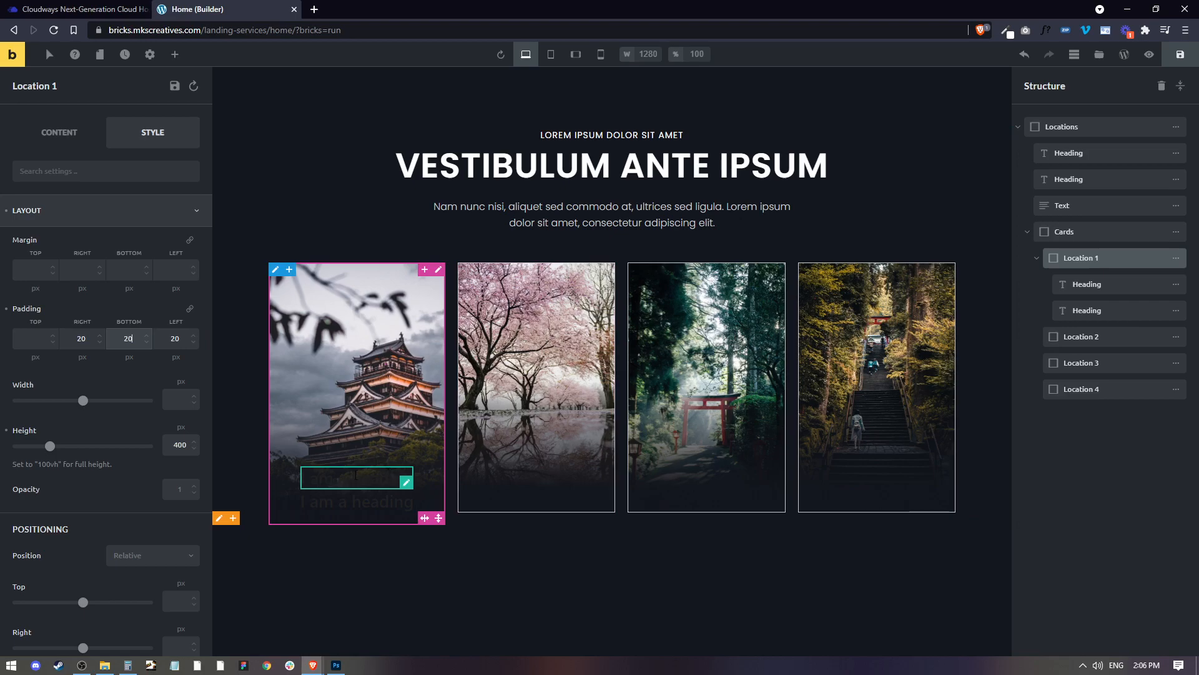
# Reduce the left and right padding of Location 1 to 10 px
pyautogui.doubleClick(175, 338)
pyautogui.write('10')
pyautogui.doubleClick(81, 338)
pyautogui.write('10')
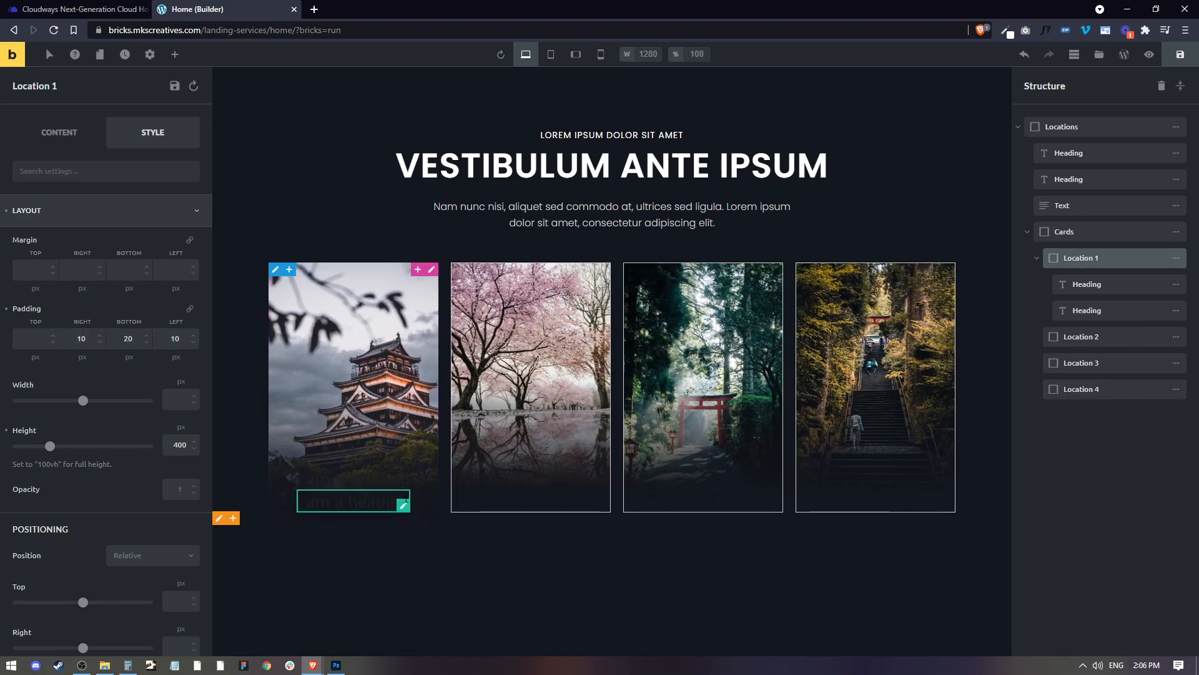
# Rename Location 1's lower heading element as Visit and its upper one as Header
pyautogui.click(60, 142)
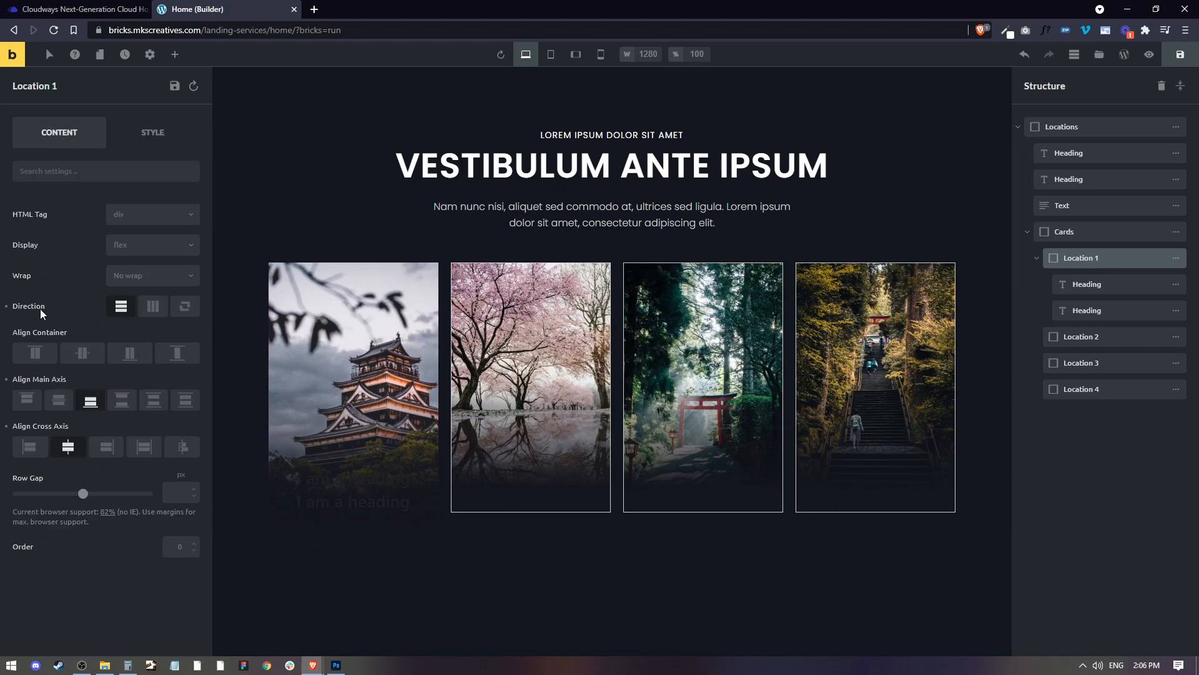
pyautogui.click(339, 501)
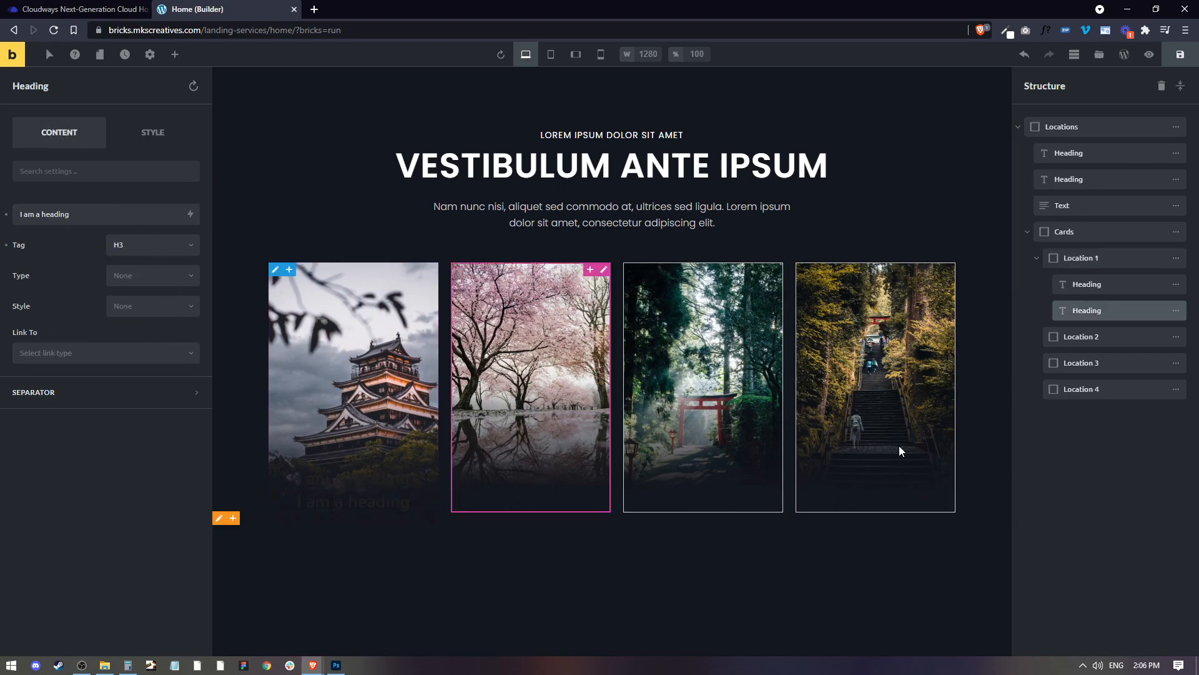
pyautogui.doubleClick(1088, 310)
pyautogui.write('Visit')
pyautogui.doubleClick(1088, 284)
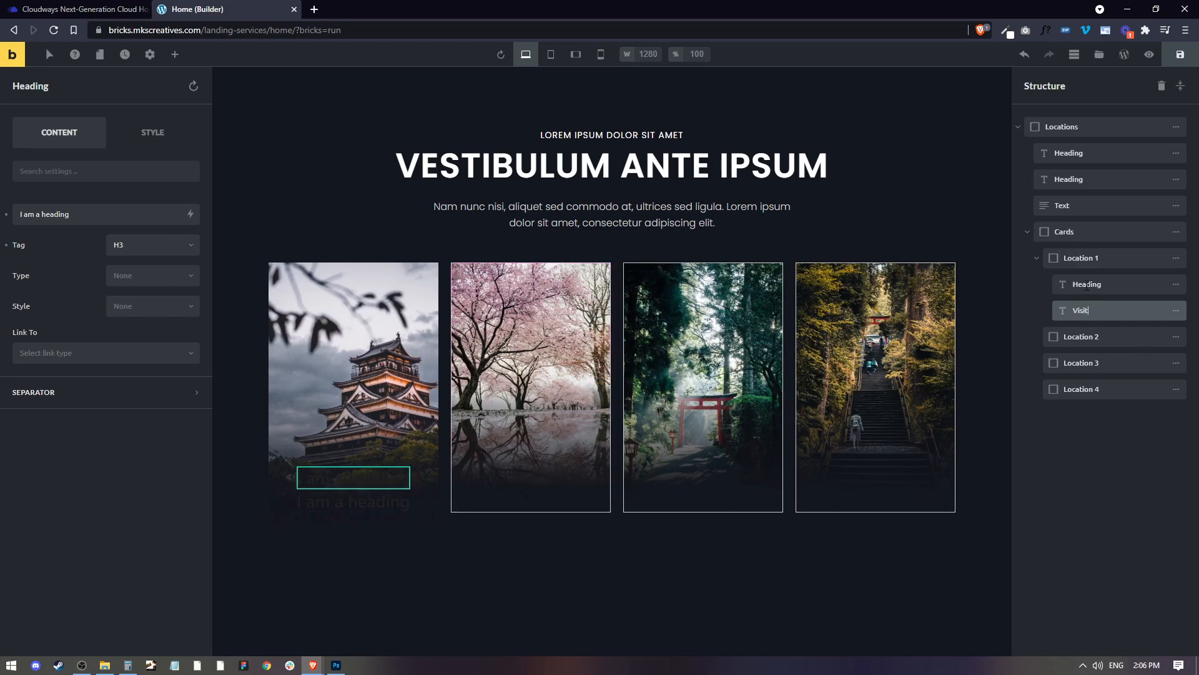
pyautogui.write('Loca')
pyautogui.press('BackSpace')
pyautogui.press('BackSpace')
pyautogui.write('Header')
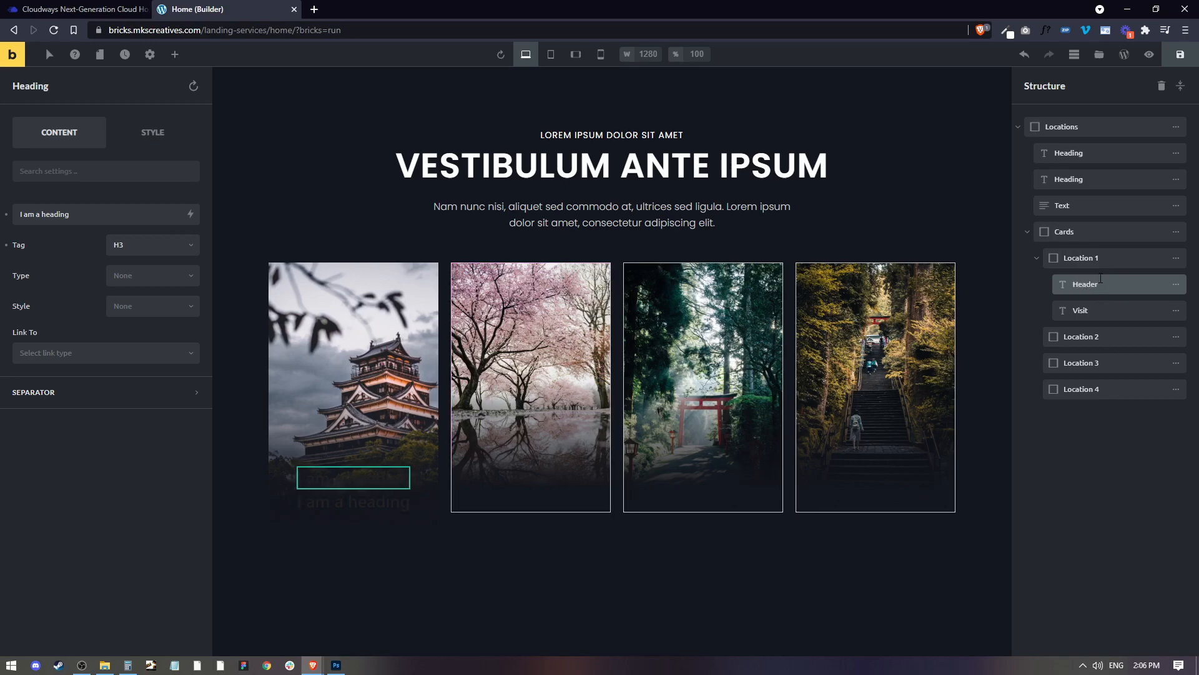
# Replace the text of the Header element in Location 1 with "mollis tellus"
pyautogui.moveTo(69, 214); pyautogui.dragTo(10, 214)
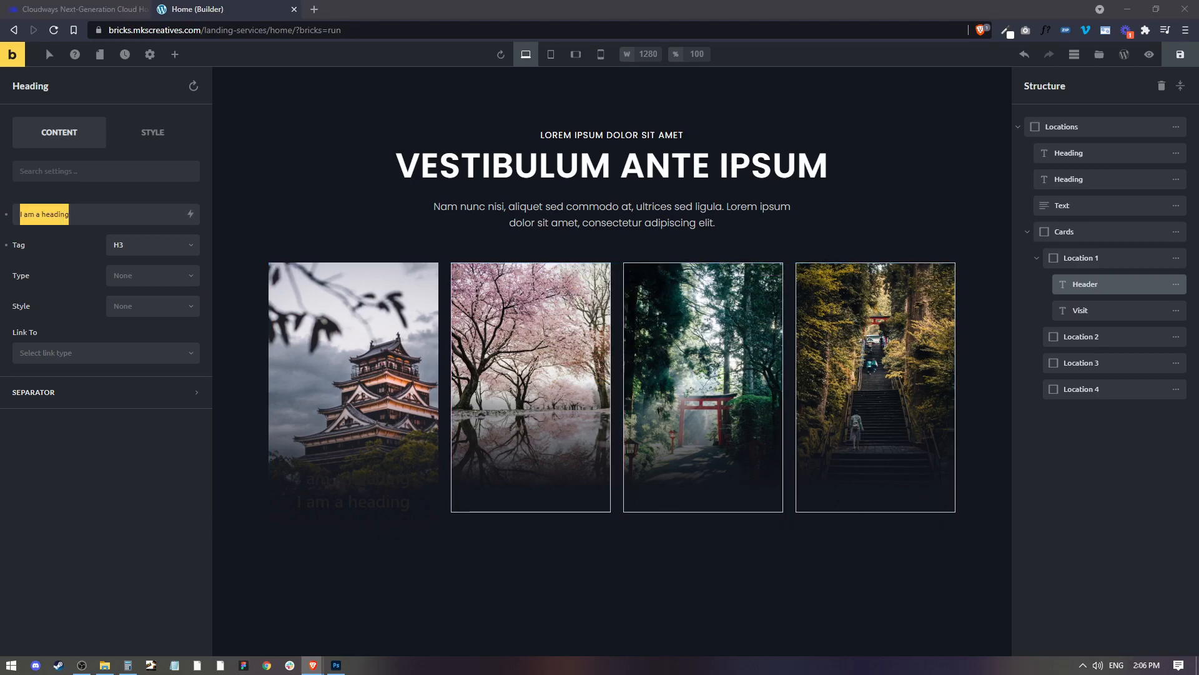
pyautogui.moveTo(109, 215); pyautogui.dragTo(5, 214)
pyautogui.write('mollis tellus')
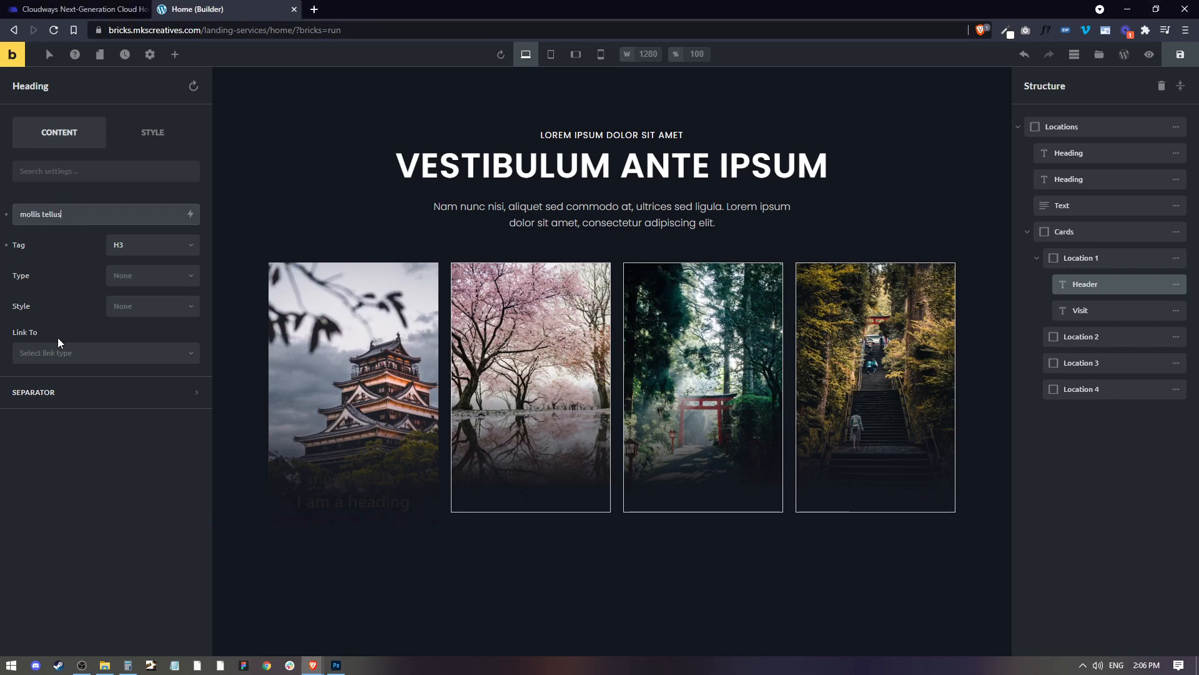
# Set the text color of the Header element in Location 1 to white (#ffffff)
pyautogui.click(165, 140)
pyautogui.click(81, 250)
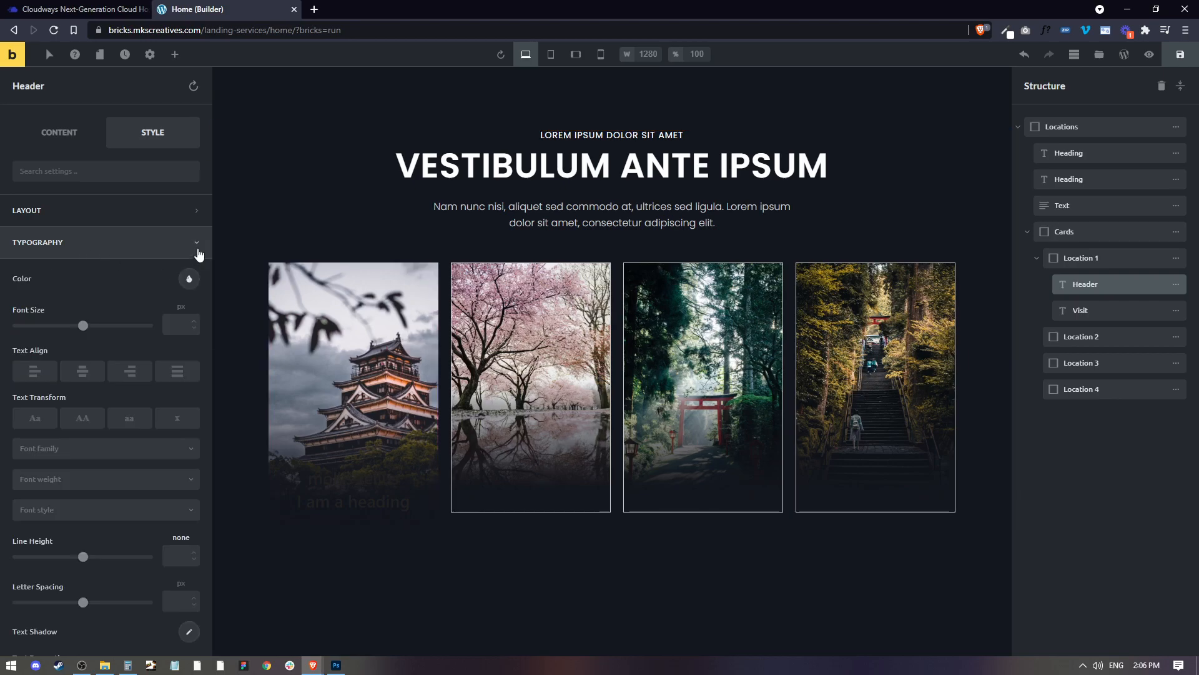
pyautogui.click(189, 278)
pyautogui.moveTo(191, 368); pyautogui.dragTo(23, 368)
pyautogui.moveTo(107, 397); pyautogui.dragTo(188, 394)
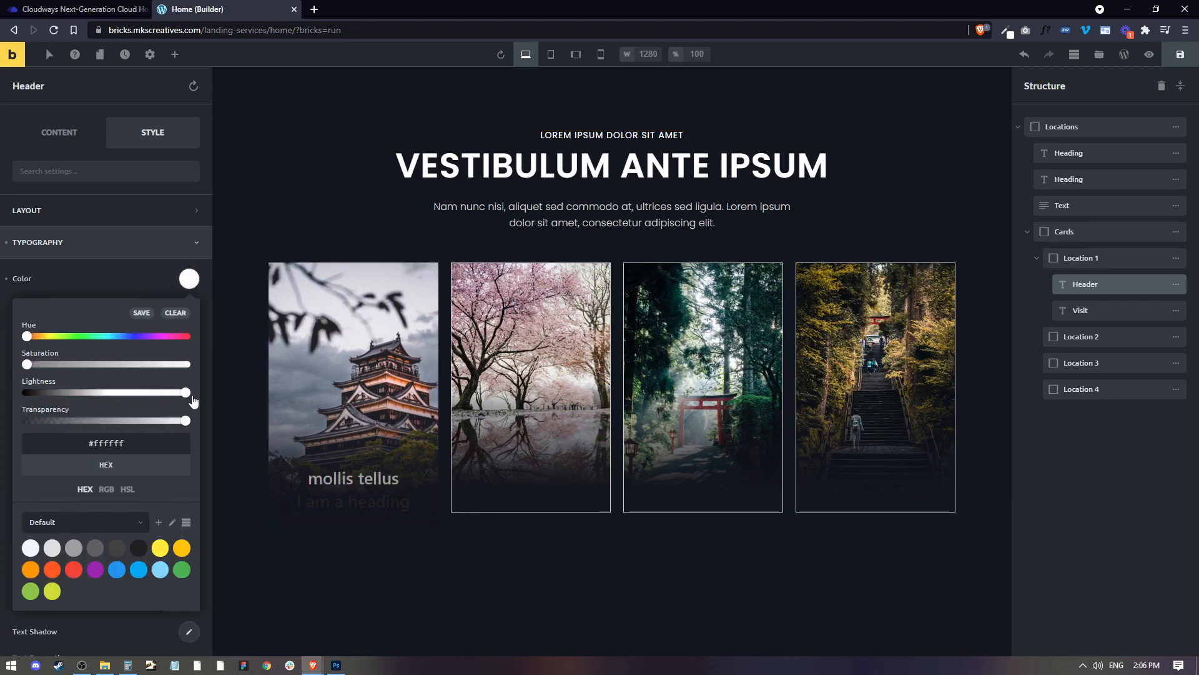
pyautogui.click(187, 279)
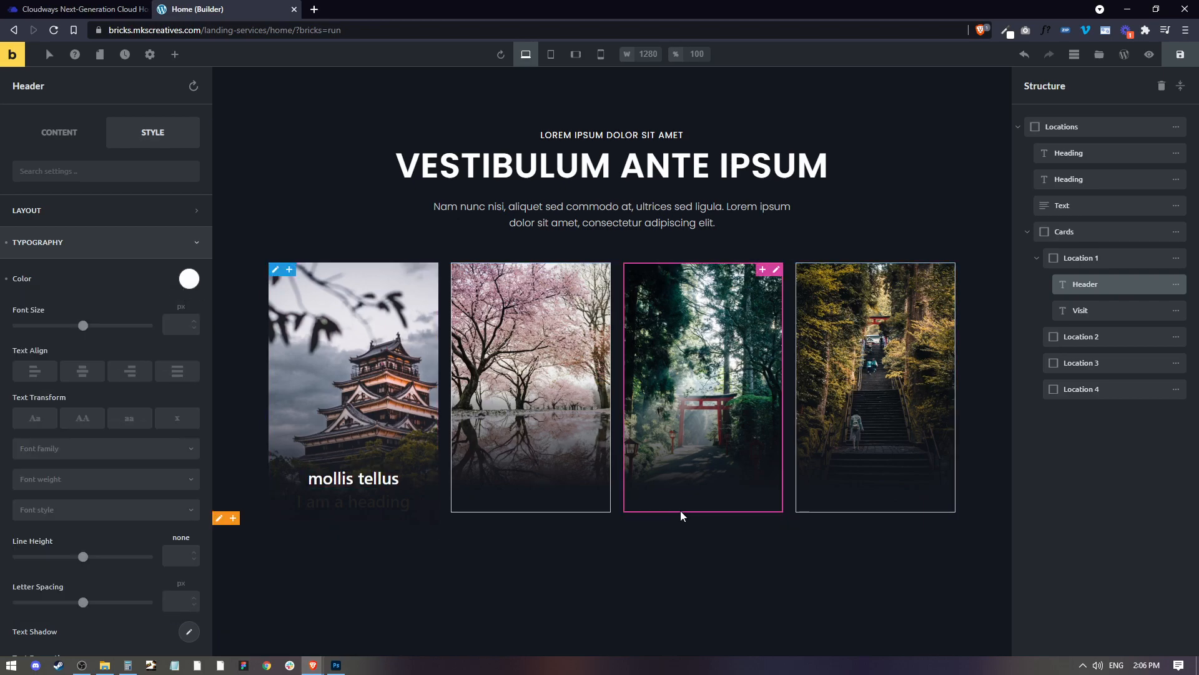
# Make the Header text uppercase at 18 px with 1 px letter spacing
pyautogui.click(82, 425)
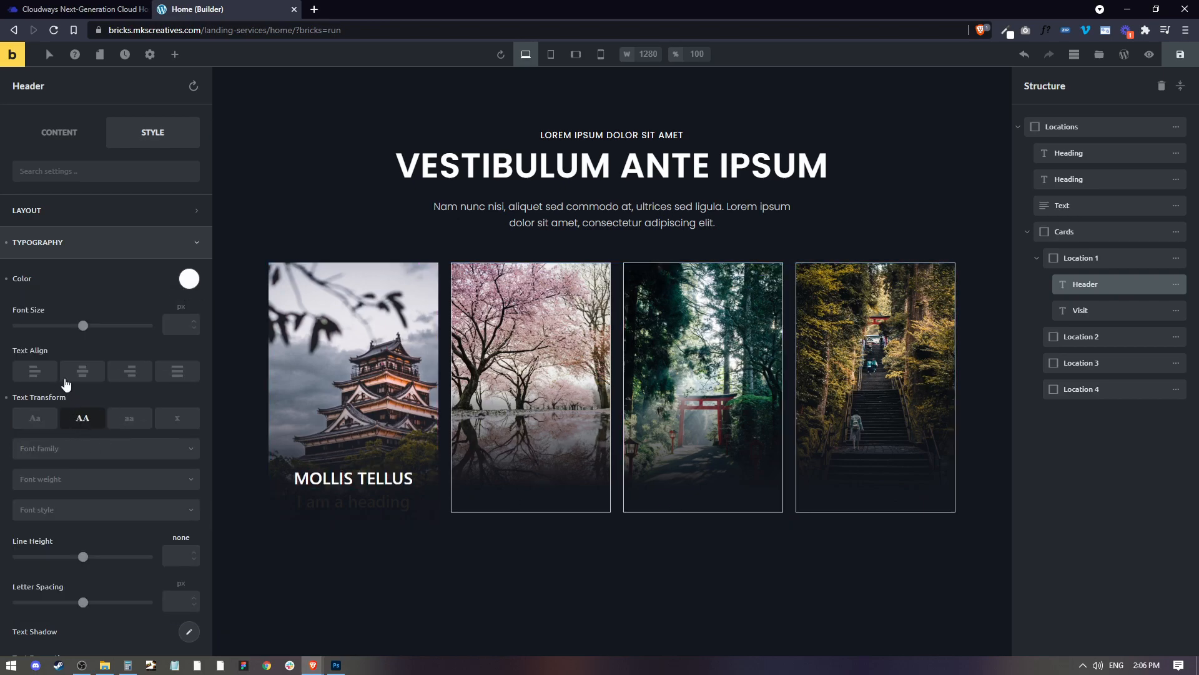
pyautogui.click(171, 325)
pyautogui.write('18')
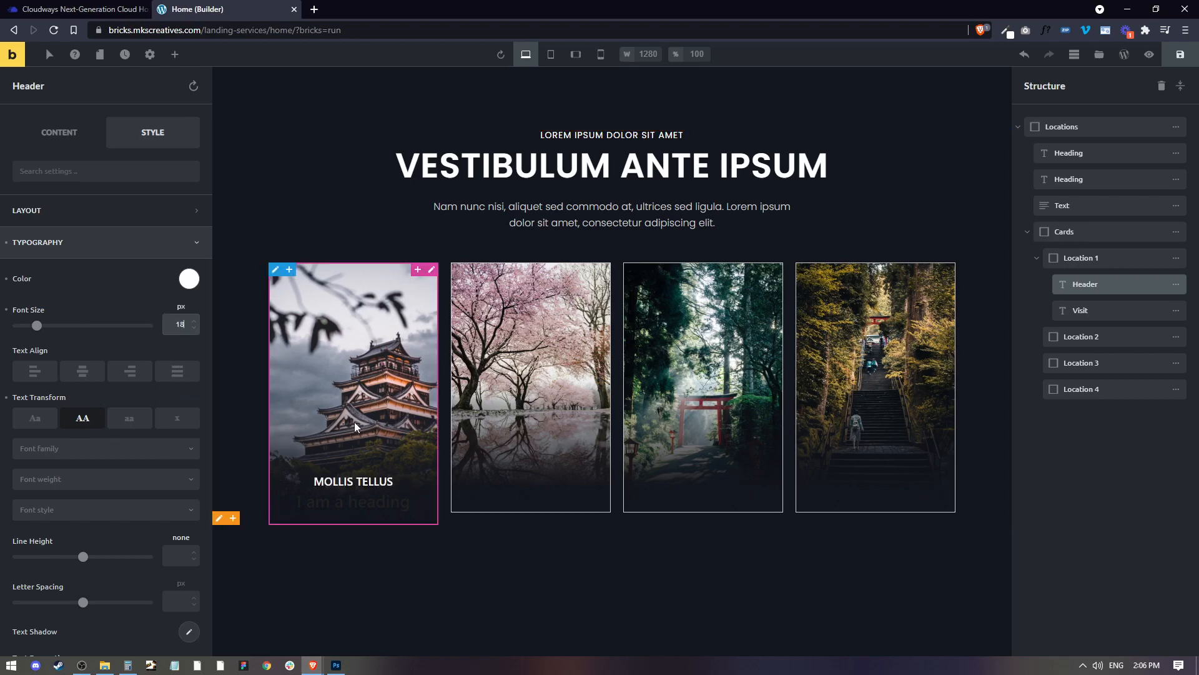
pyautogui.scroll(-3, 144, 438)
pyautogui.click(180, 412)
pyautogui.write('1')
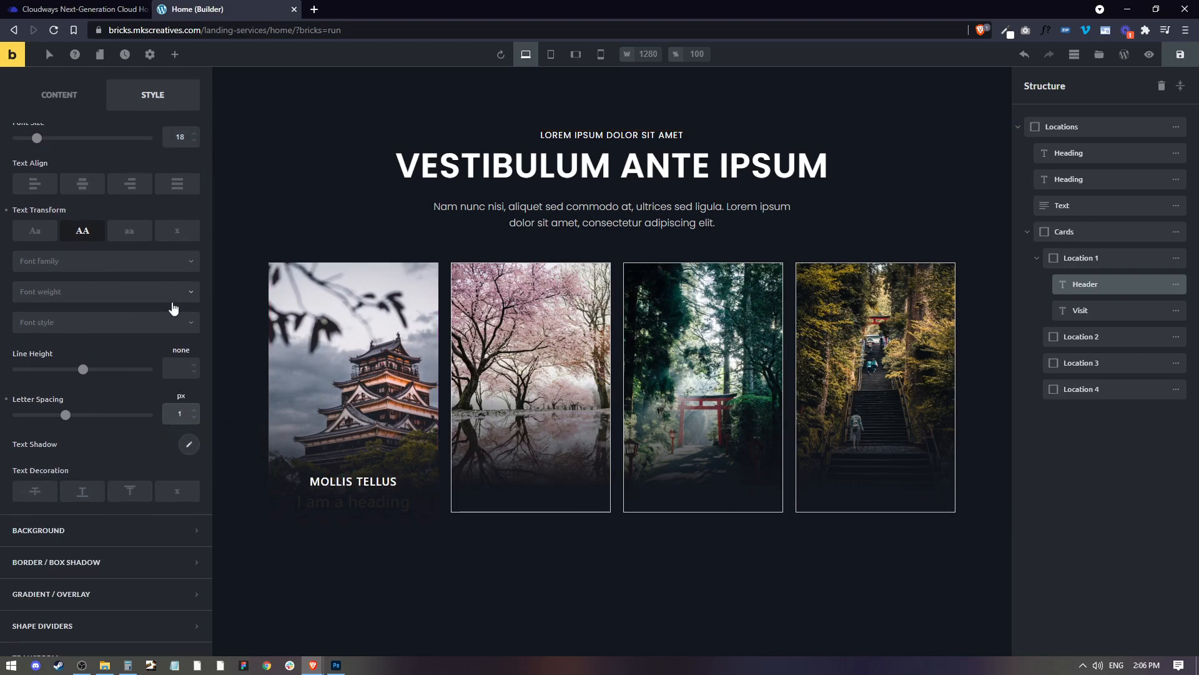
pyautogui.click(98, 261)
pyautogui.write('Pop')
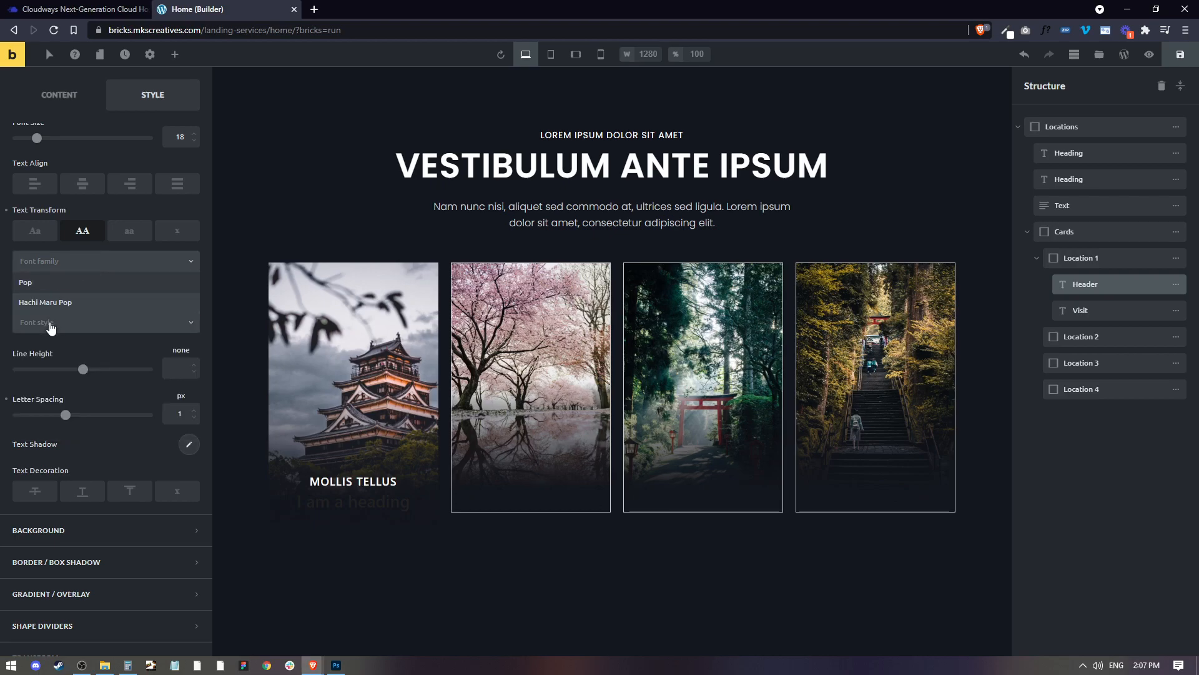
pyautogui.click(51, 327)
pyautogui.click(60, 263)
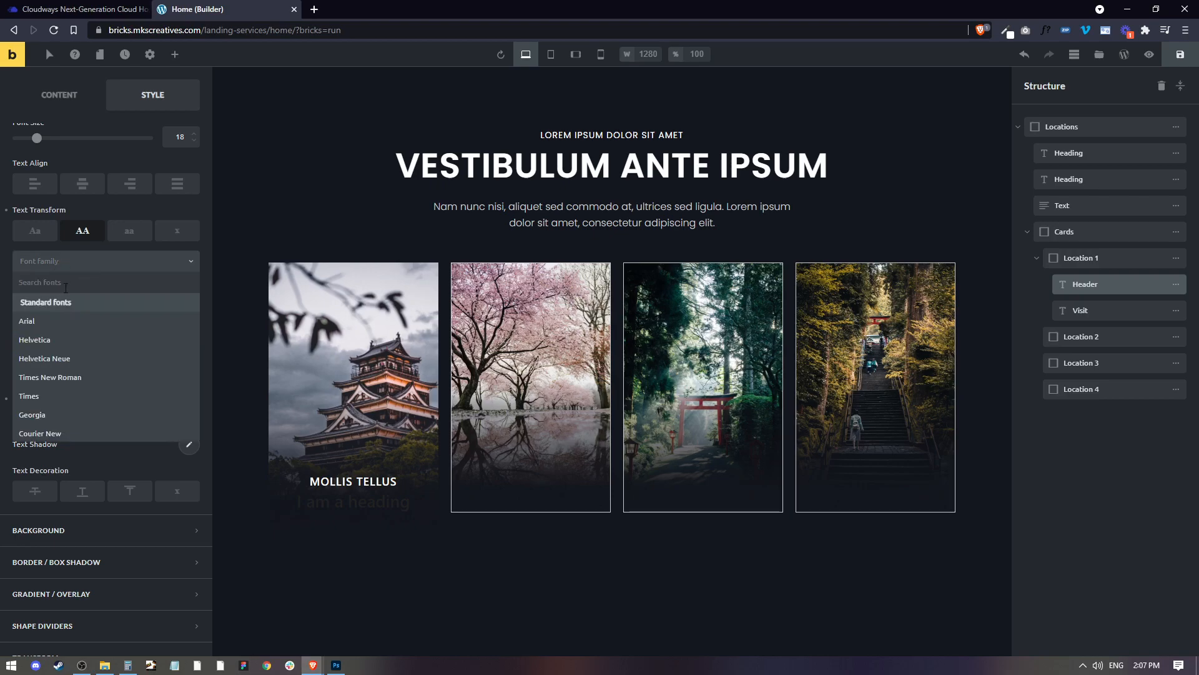
pyautogui.write('Pop')
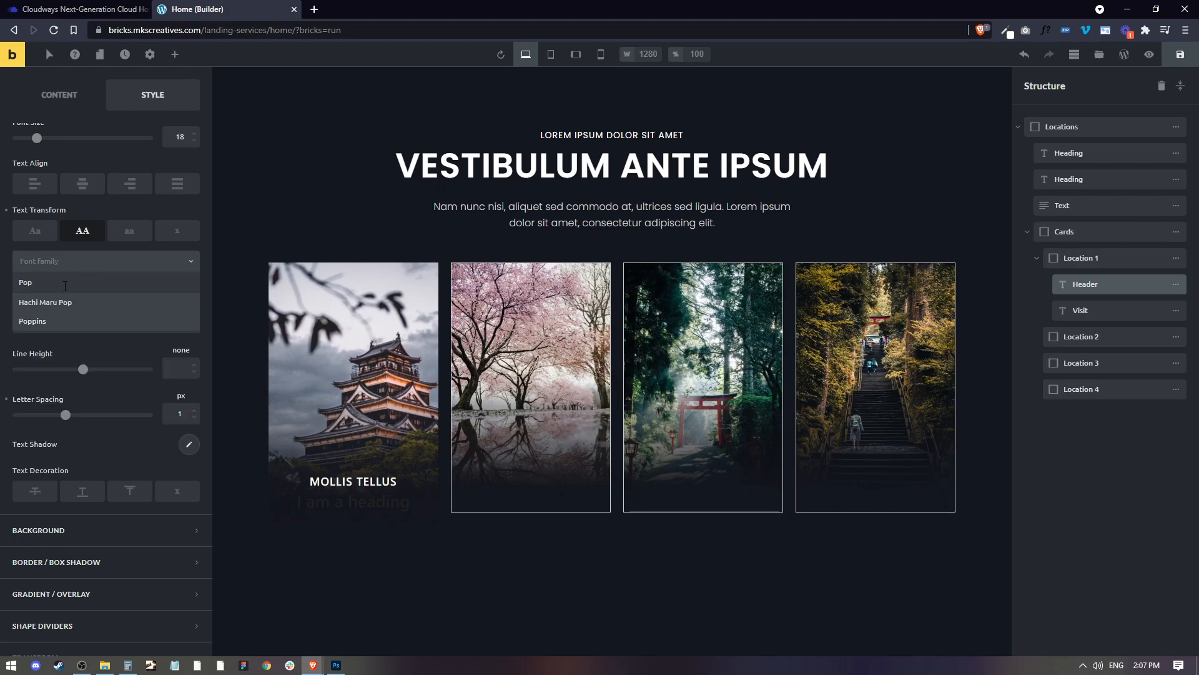
pyautogui.click(59, 303)
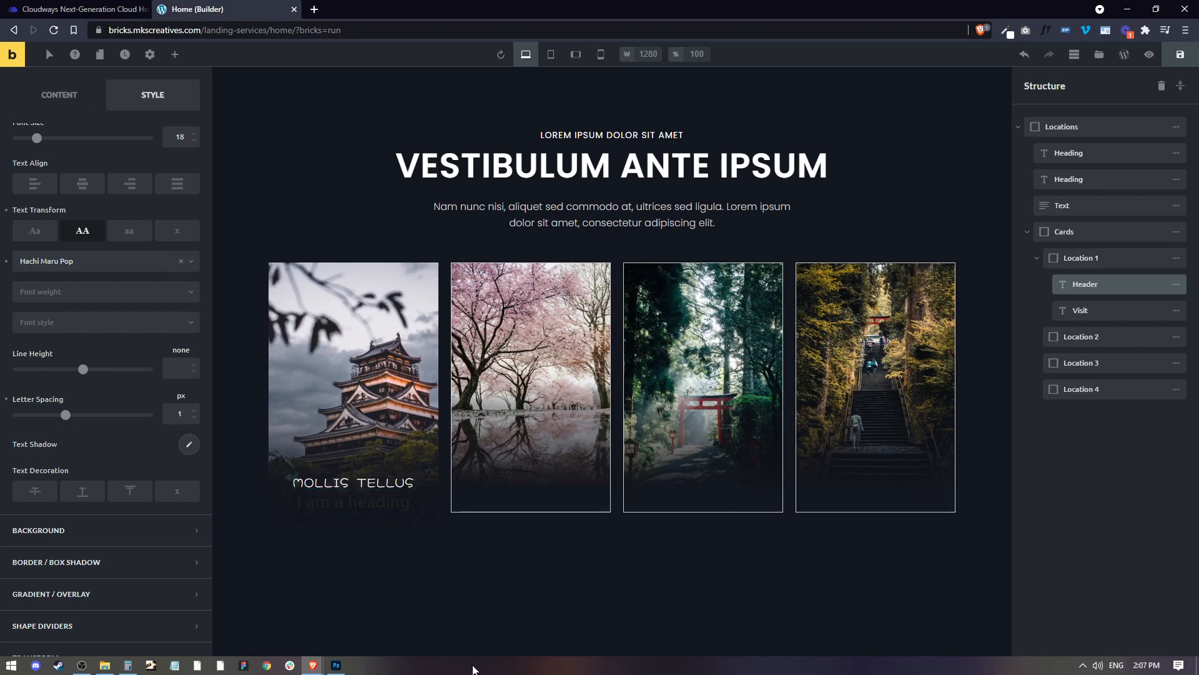
# Set the Header text in Location 1 to the Poppins font at weight 500 with 2 px letter spacing
pyautogui.click(87, 268)
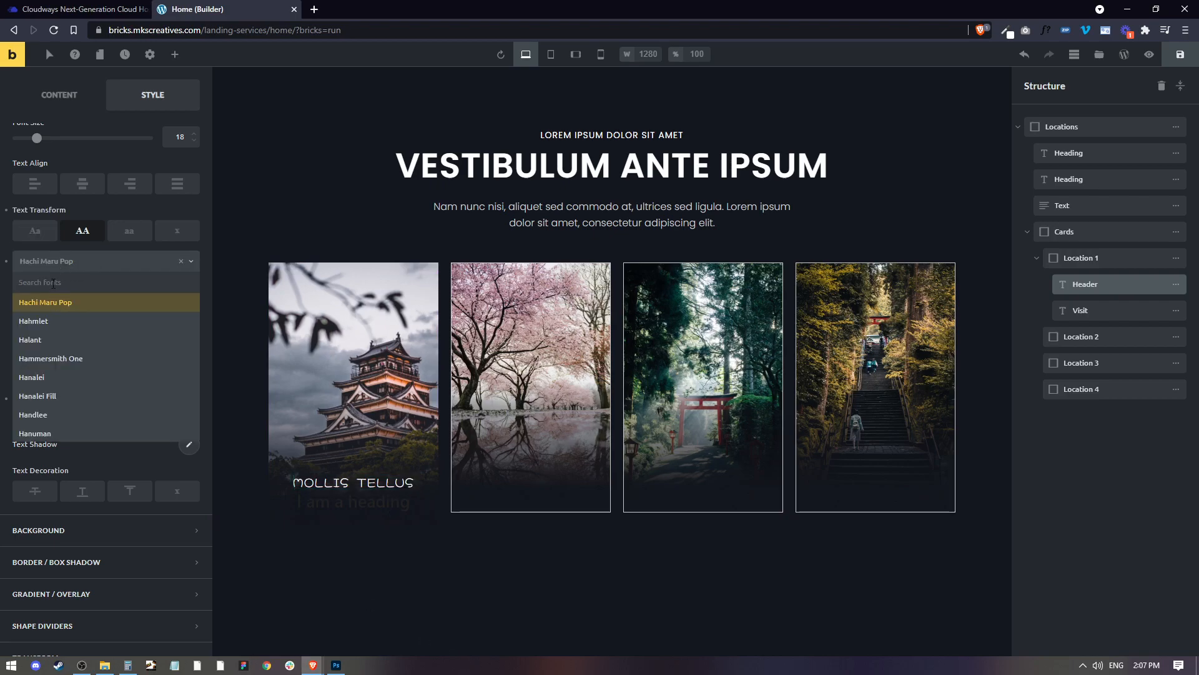
pyautogui.write('pop')
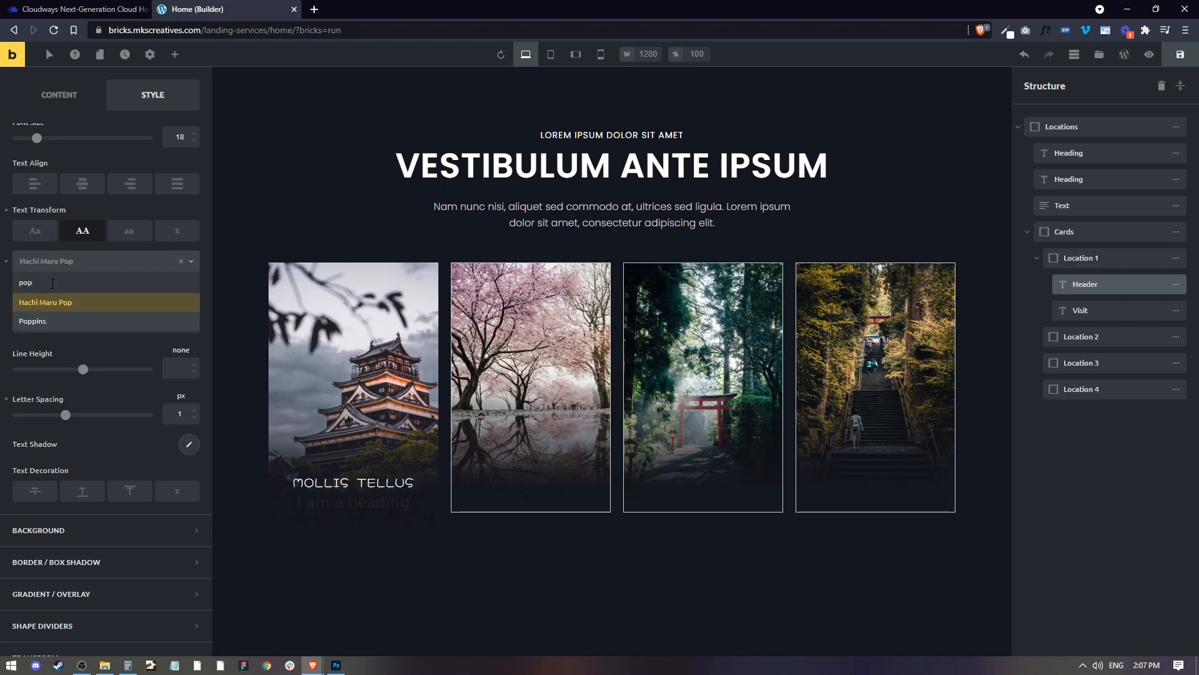
pyautogui.click(45, 321)
pyautogui.click(56, 298)
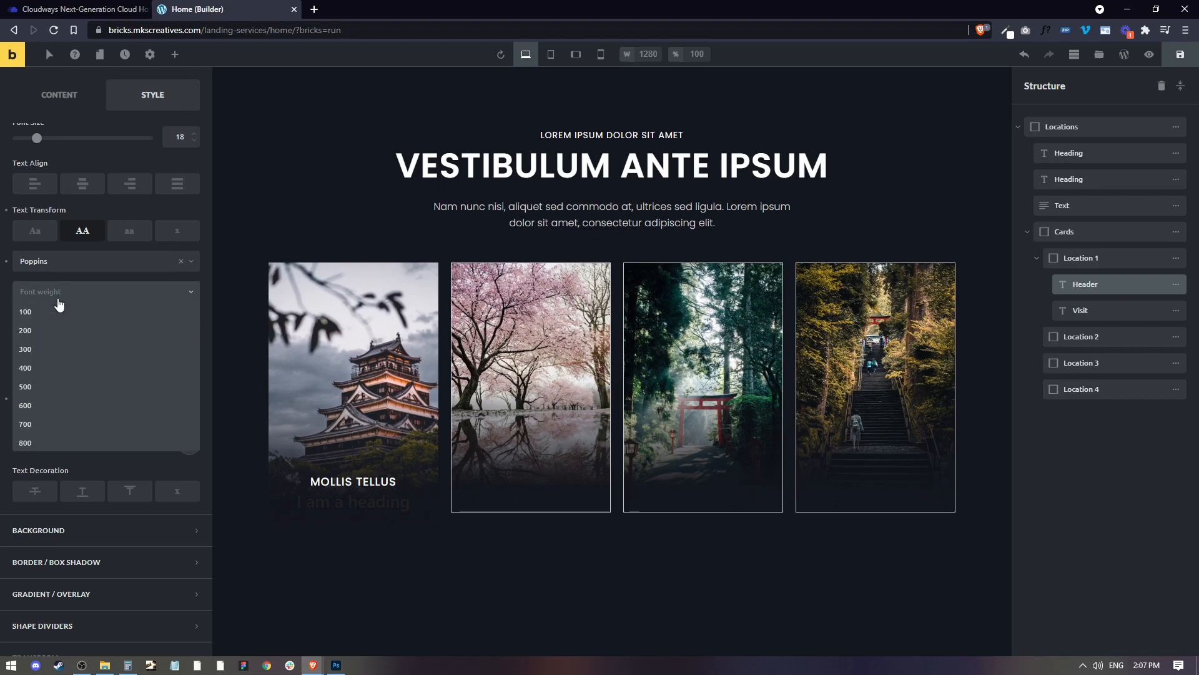
pyautogui.click(33, 385)
pyautogui.moveTo(185, 413); pyautogui.dragTo(167, 411)
pyautogui.write('2')
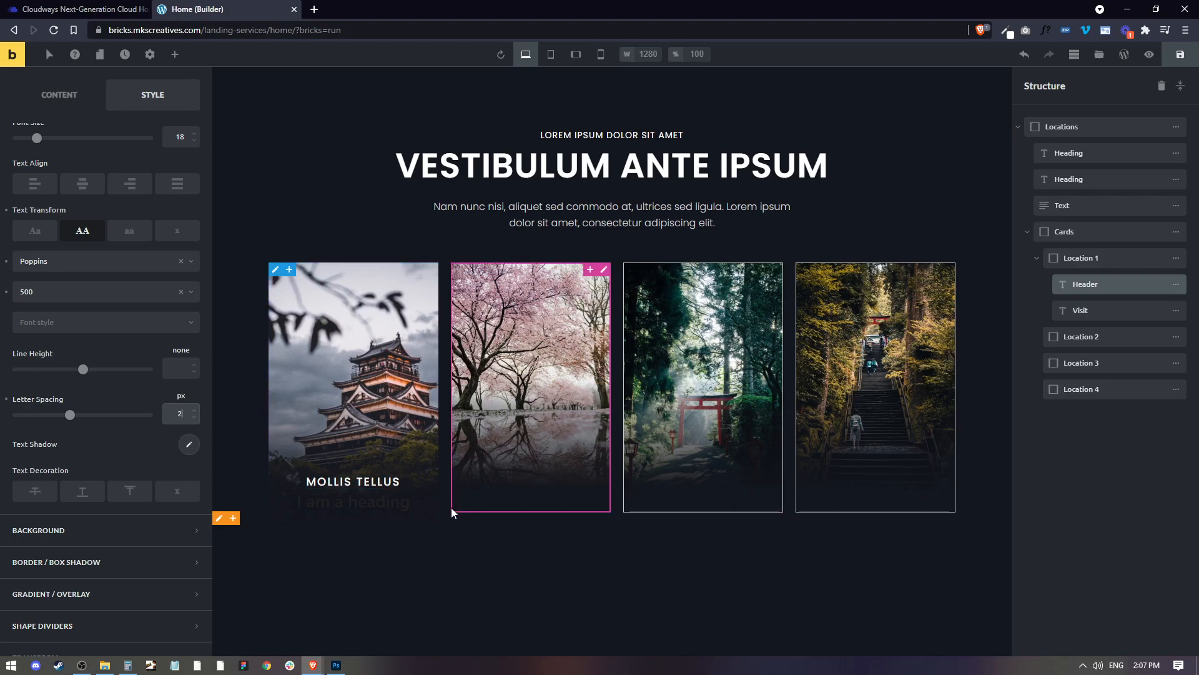
# Set the letter spacing of the small "Lorem ipsum dolor sit amet" heading above the main title to 10 px
pyautogui.click(610, 136)
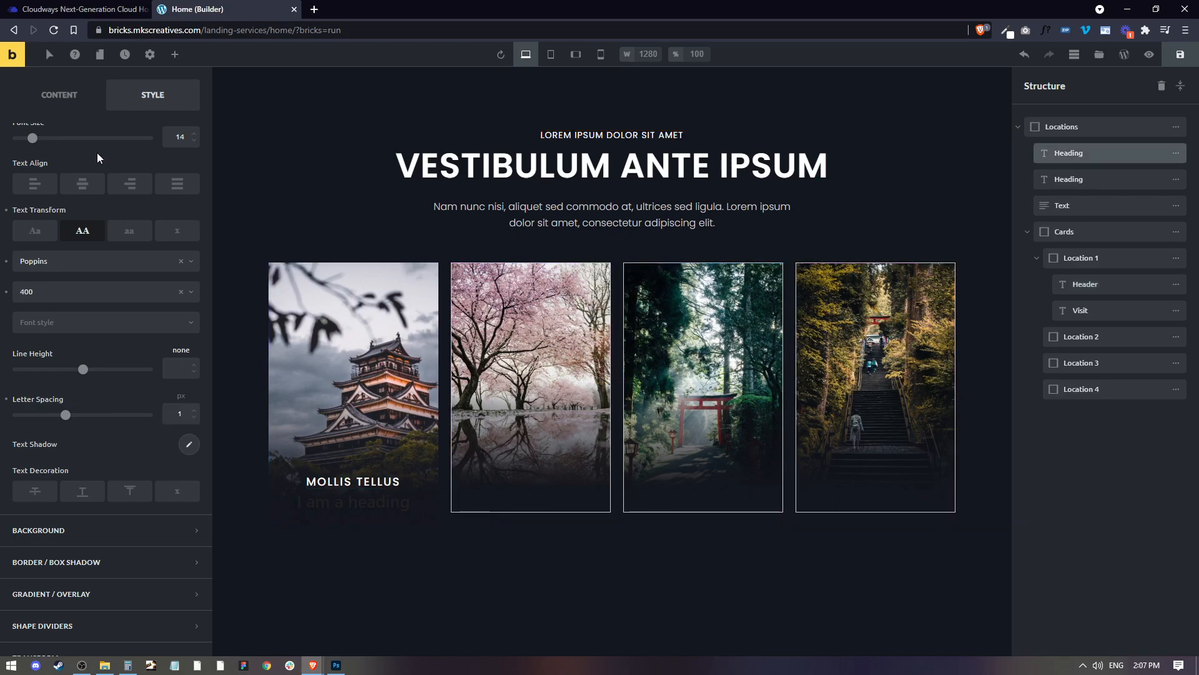
pyautogui.moveTo(181, 412); pyautogui.dragTo(167, 409)
pyautogui.write('21.3')
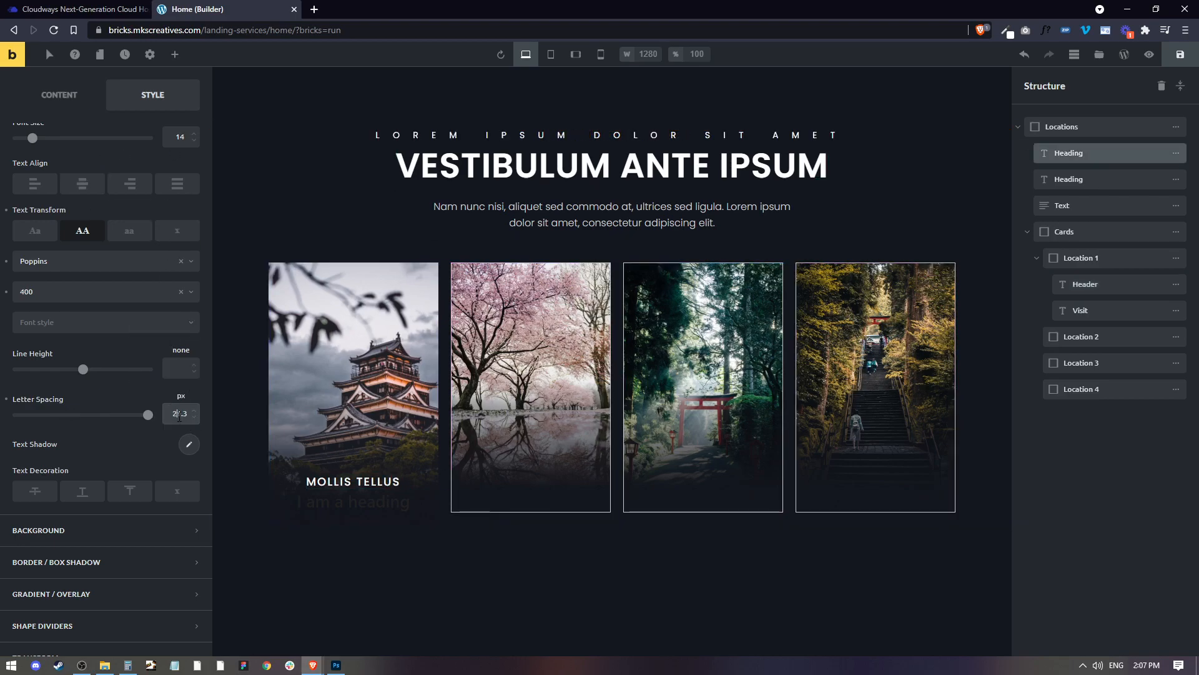
pyautogui.doubleClick(180, 417)
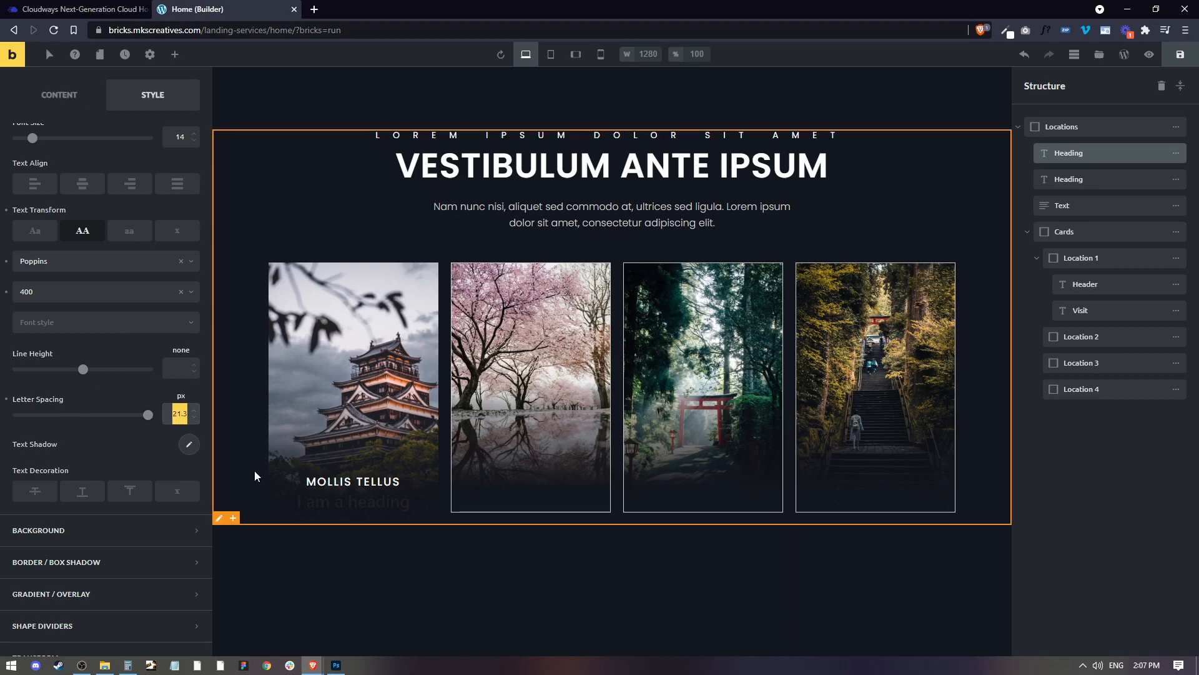
pyautogui.write('15')
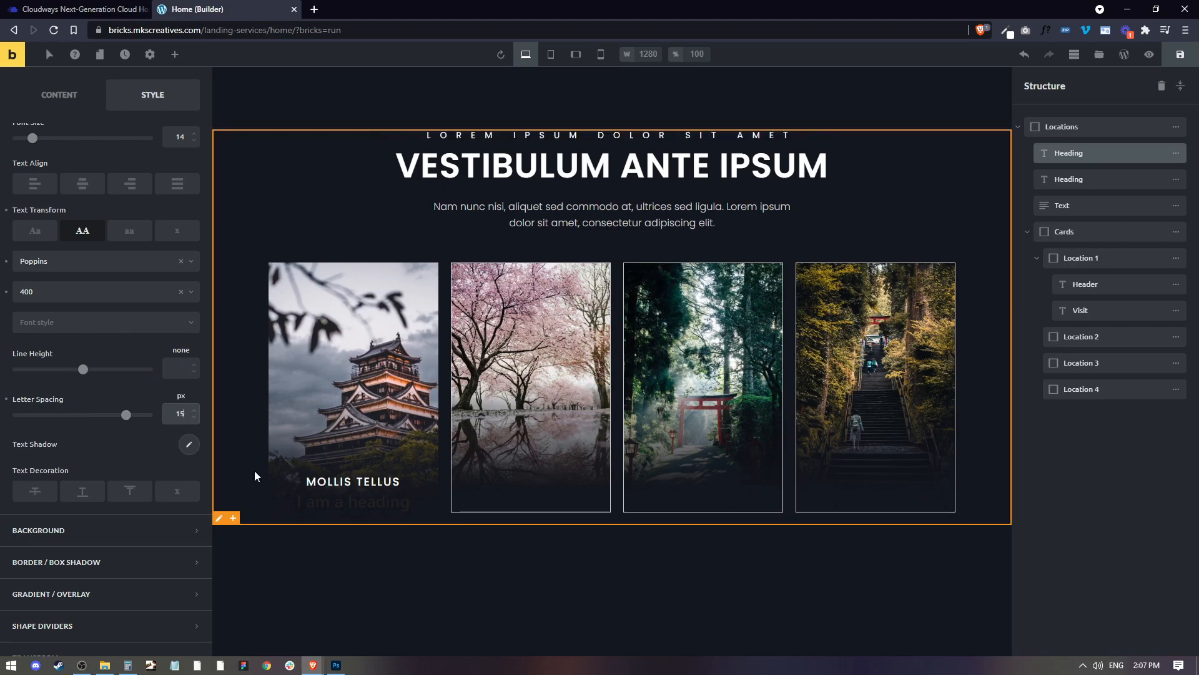
pyautogui.doubleClick(181, 414)
pyautogui.write('10')
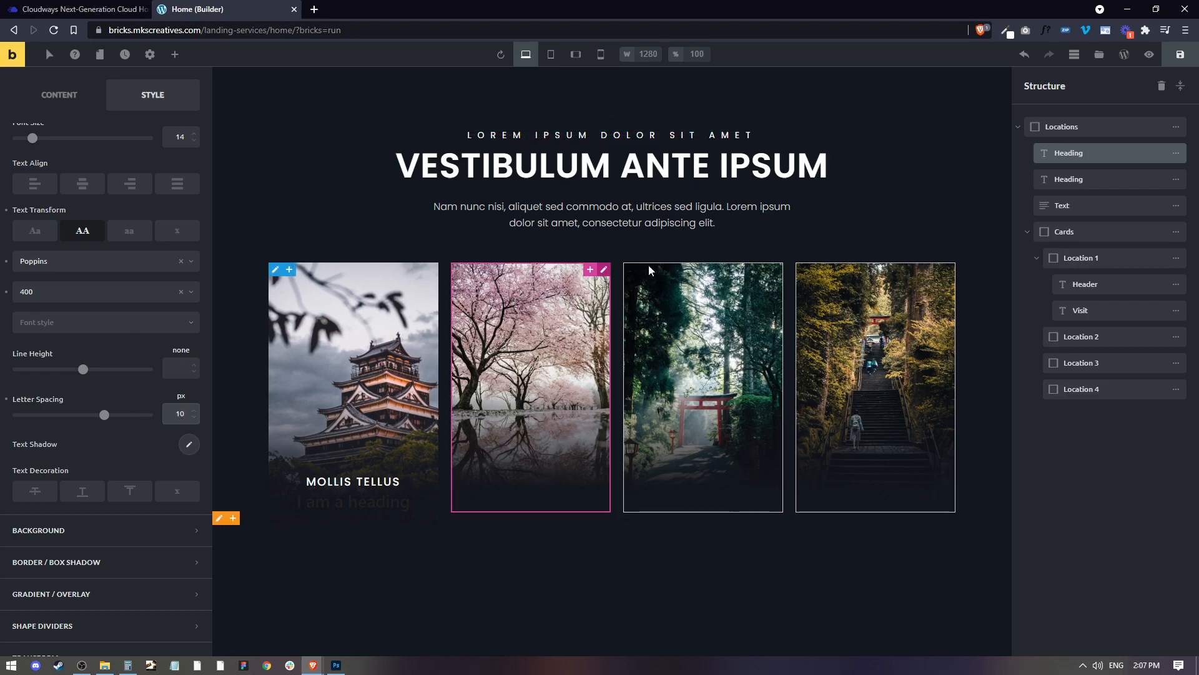
# Look up the text color of the paragraph below the main title for use on Location 1's Visit element
pyautogui.click(364, 481)
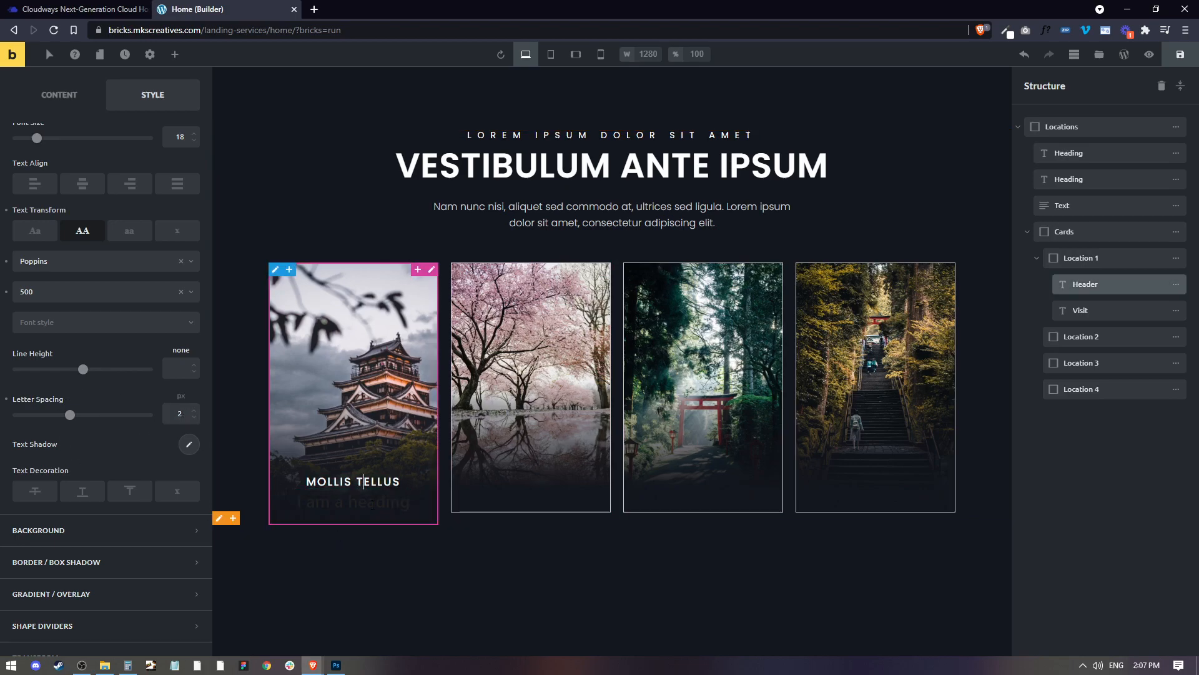
pyautogui.click(348, 504)
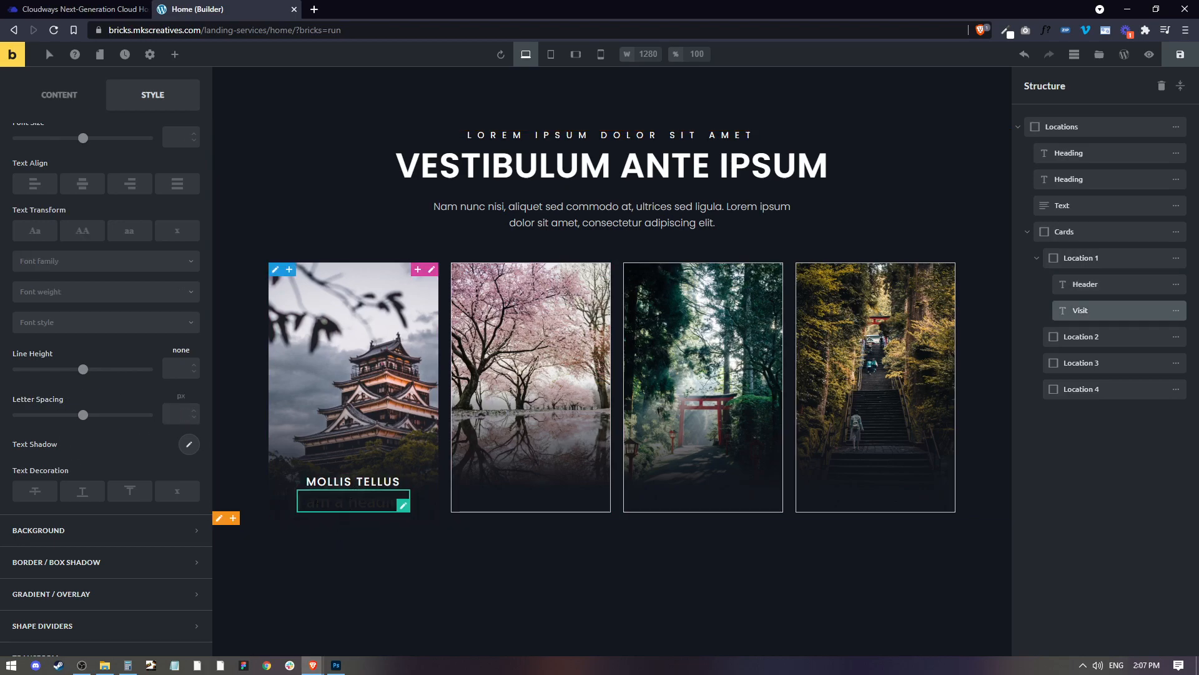
pyautogui.scroll(3, 152, 209)
pyautogui.click(190, 280)
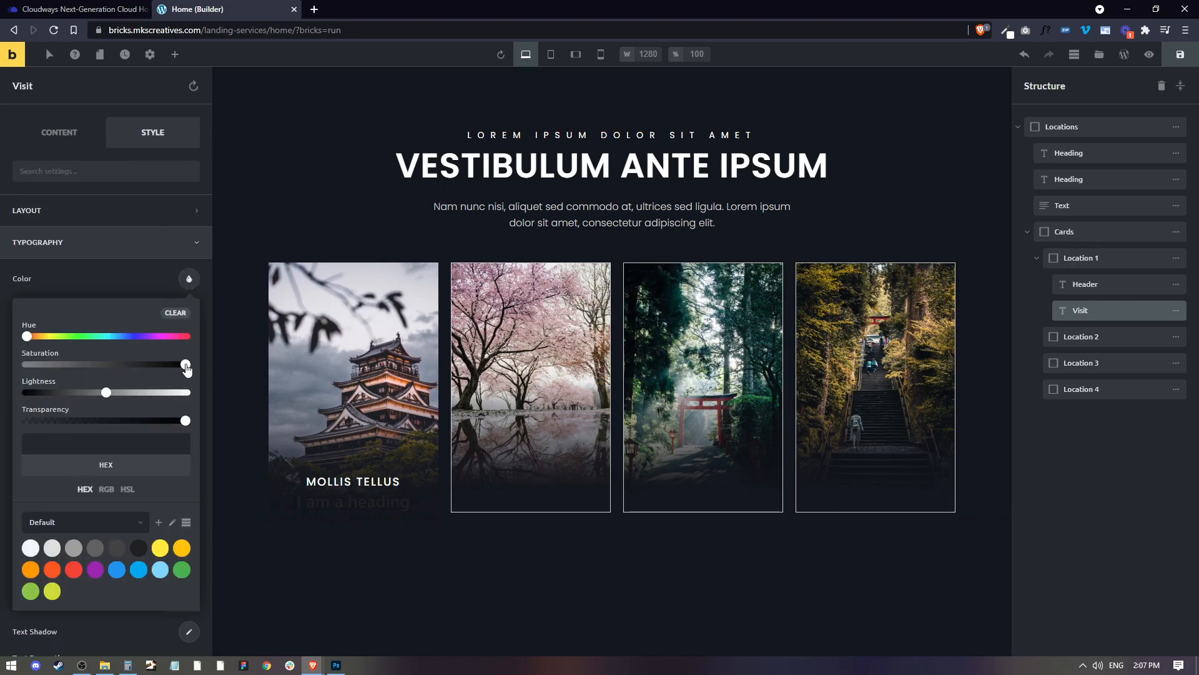
pyautogui.click(625, 216)
pyautogui.click(190, 280)
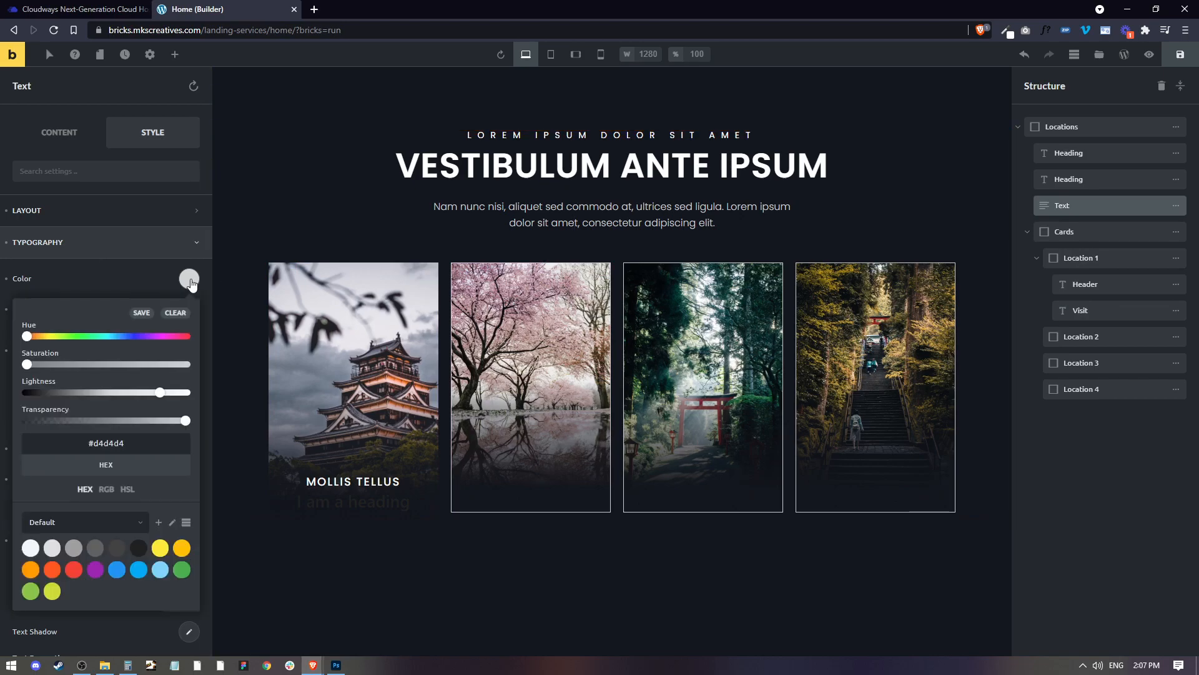
# Match the first card's lower heading text color to the intro Text element's #d4d4d4
pyautogui.click(106, 442)
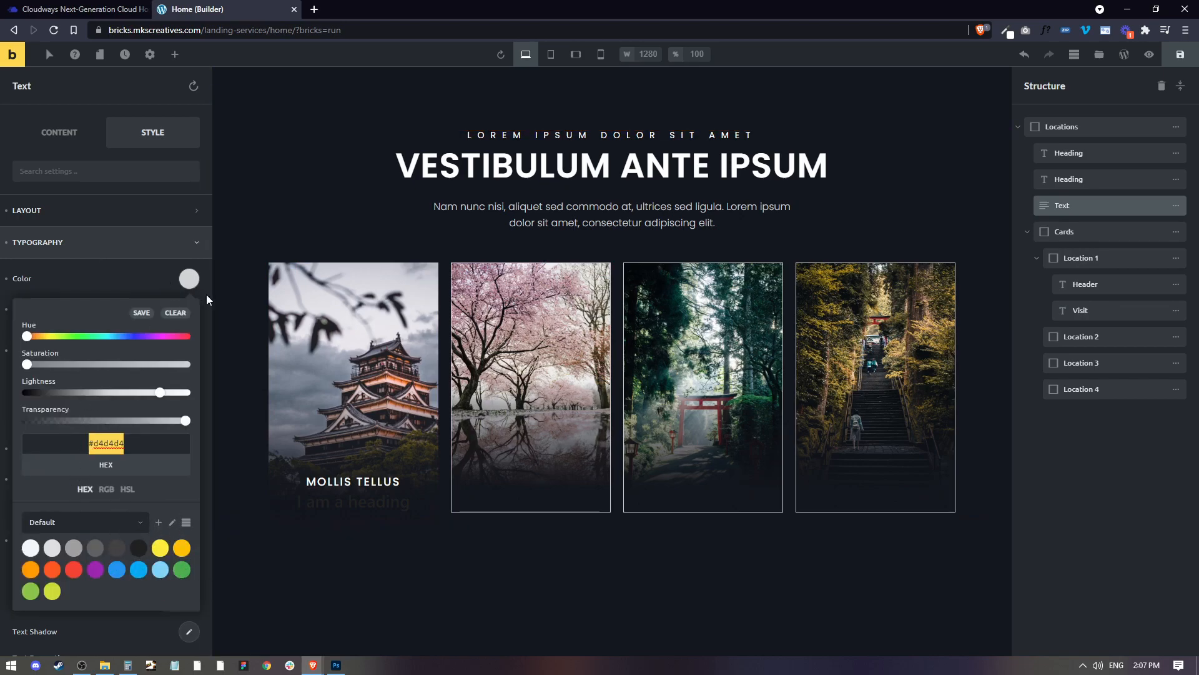
pyautogui.click(189, 284)
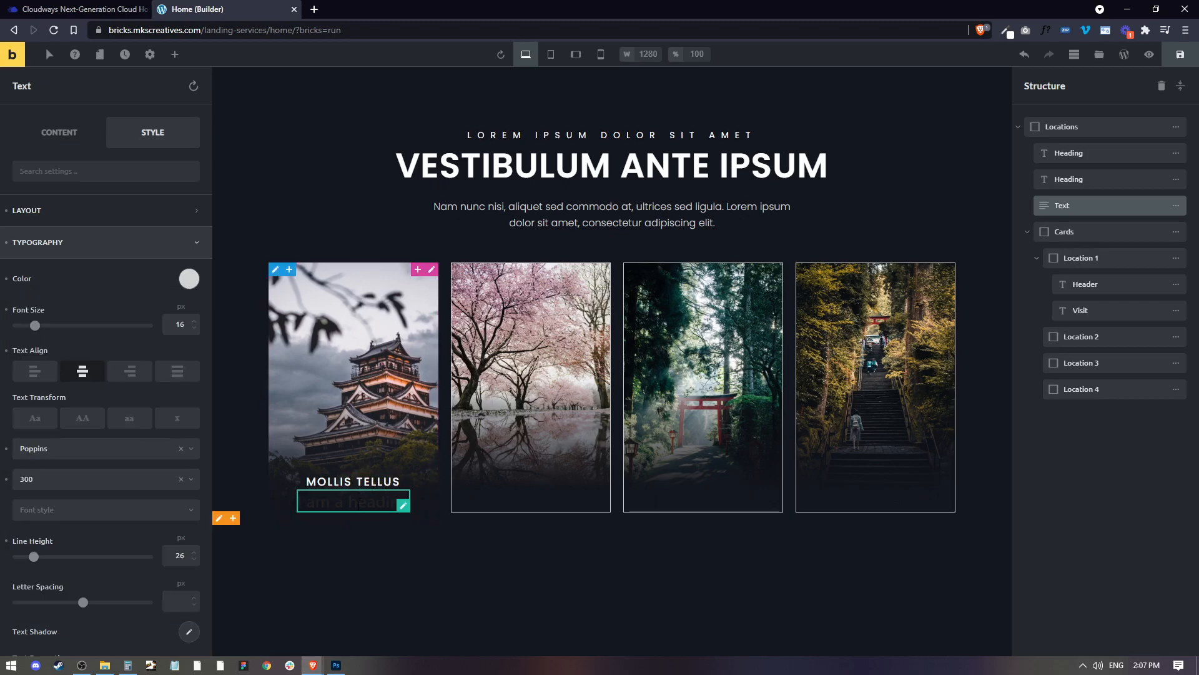
pyautogui.click(350, 501)
pyautogui.click(189, 281)
pyautogui.click(132, 445)
pyautogui.write('#d5d5d5')
pyautogui.click(193, 283)
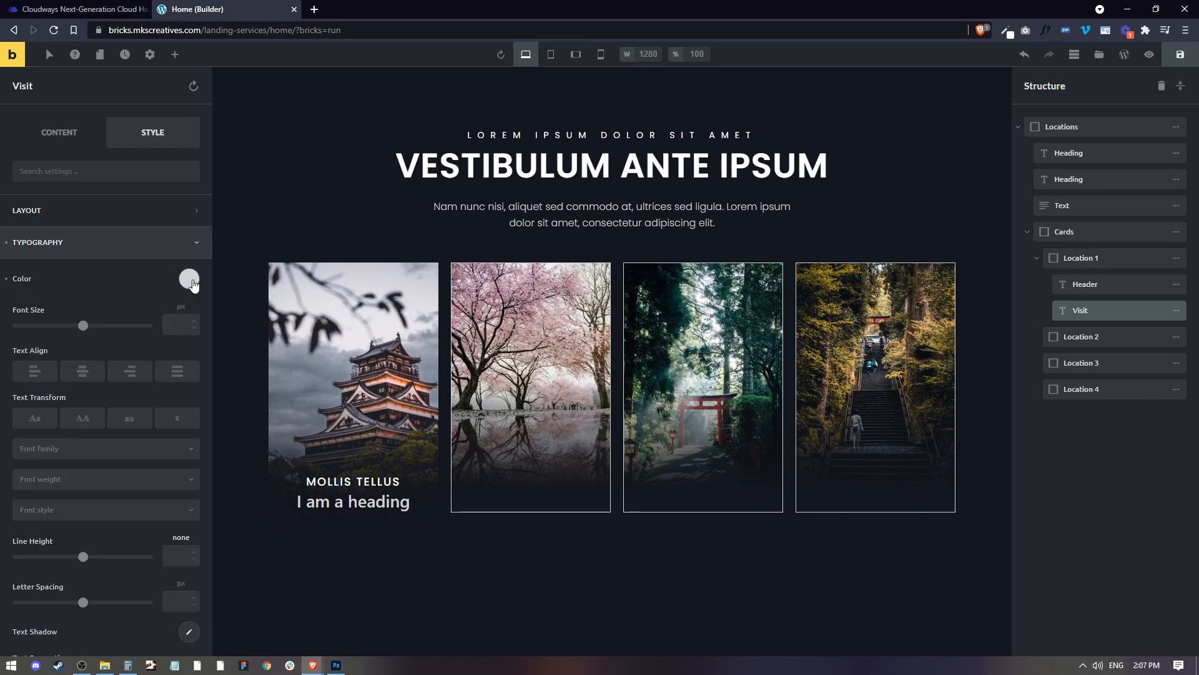
# Set the Visit heading's typography to 14 px Poppins, weight 300, in lowercase
pyautogui.click(180, 325)
pyautogui.write('14')
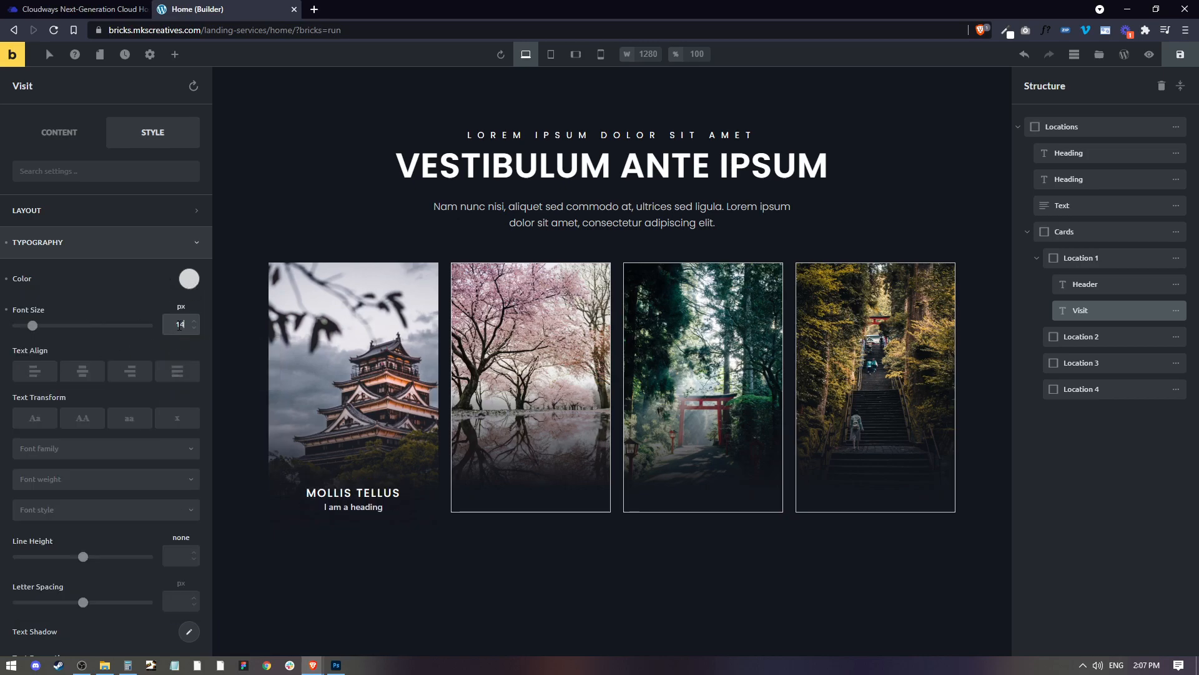
pyautogui.click(52, 456)
pyautogui.write('poppins')
pyautogui.click(73, 513)
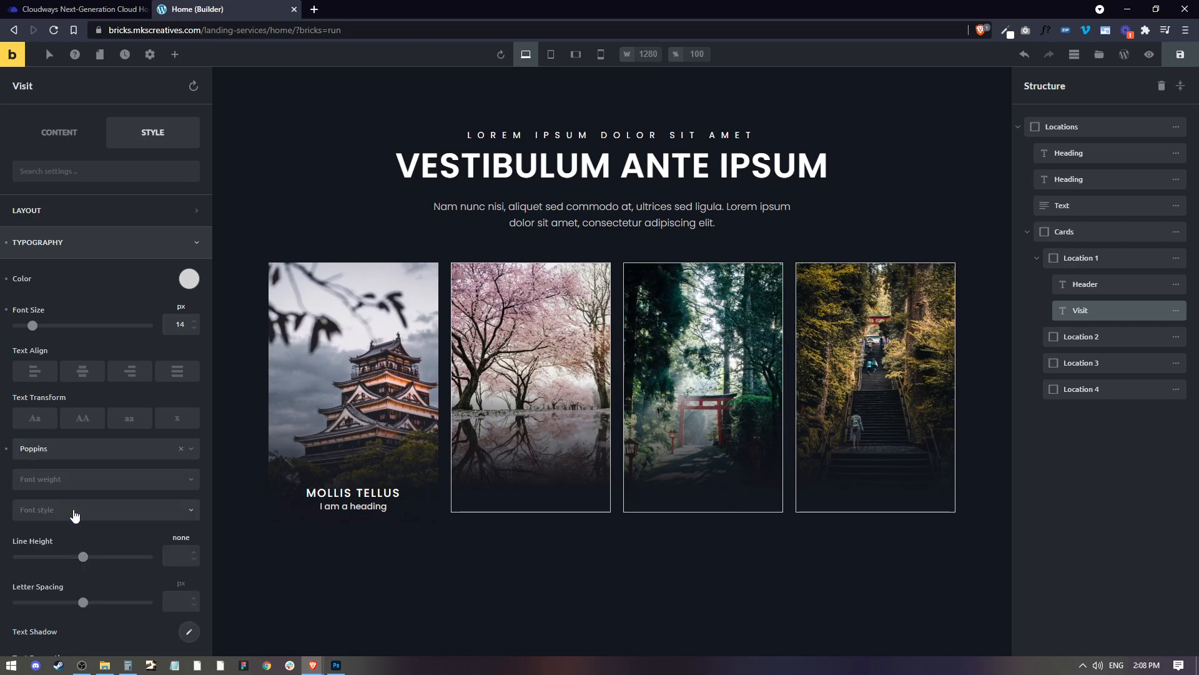
pyautogui.click(53, 478)
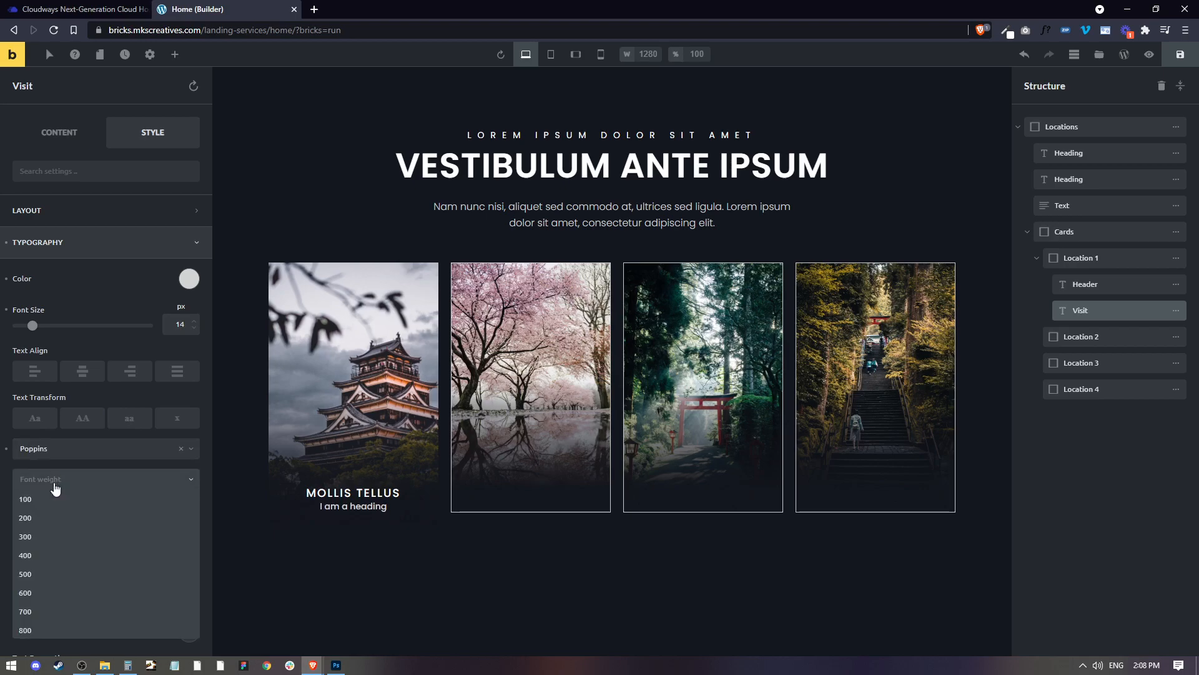
pyautogui.click(45, 530)
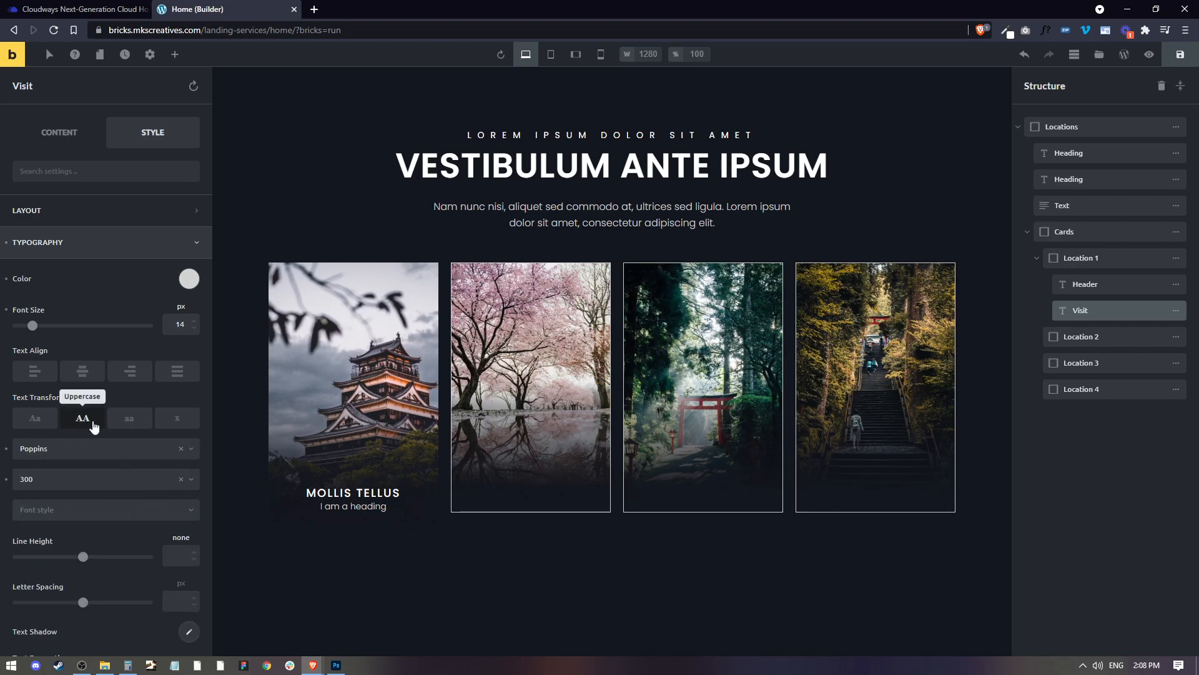
pyautogui.click(127, 418)
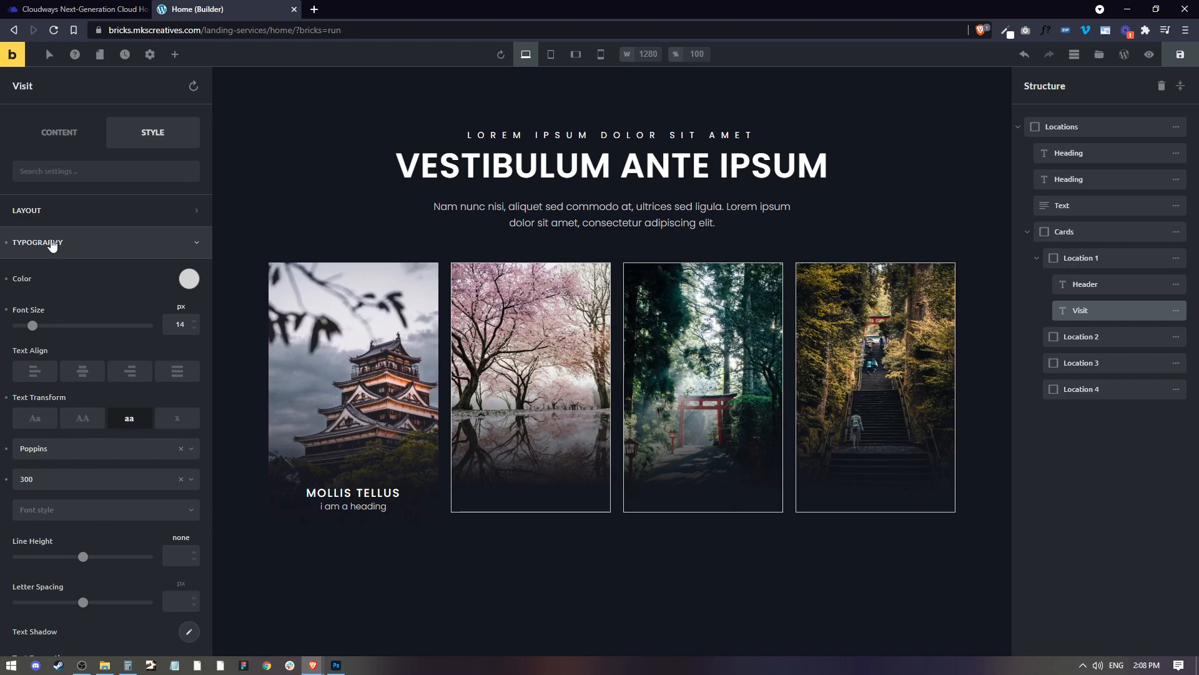
# Replace the Visit heading's placeholder text with "visit location"
pyautogui.click(59, 132)
pyautogui.moveTo(70, 215); pyautogui.dragTo(2, 203)
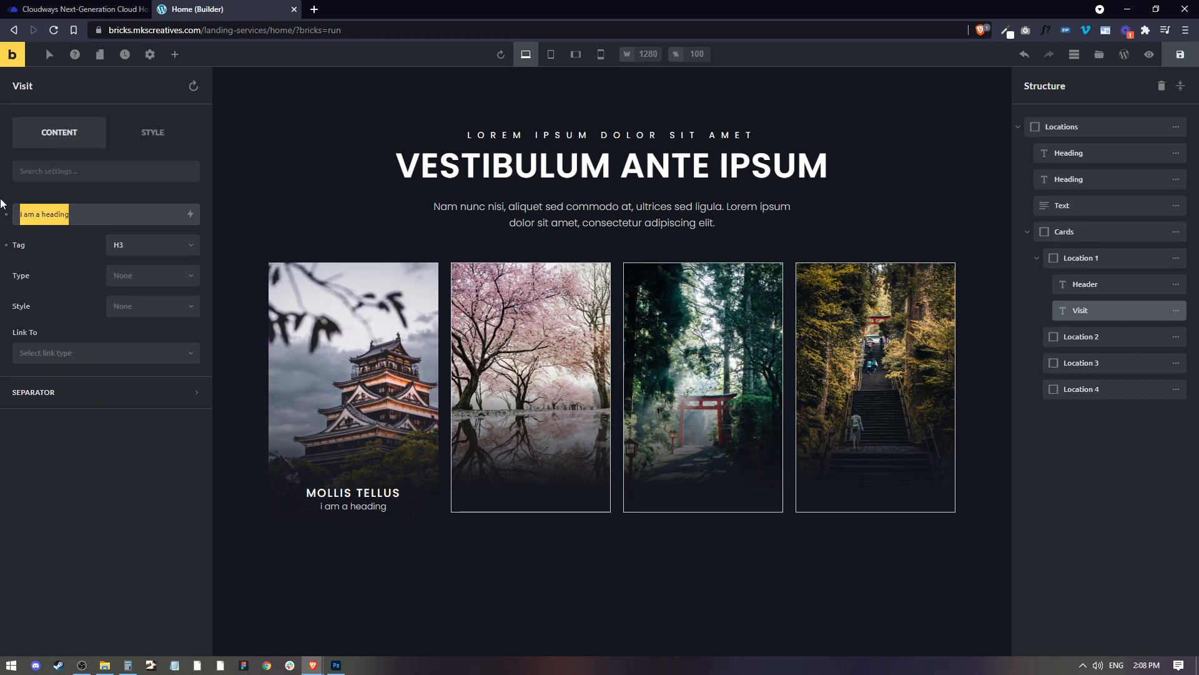
pyautogui.write('I')
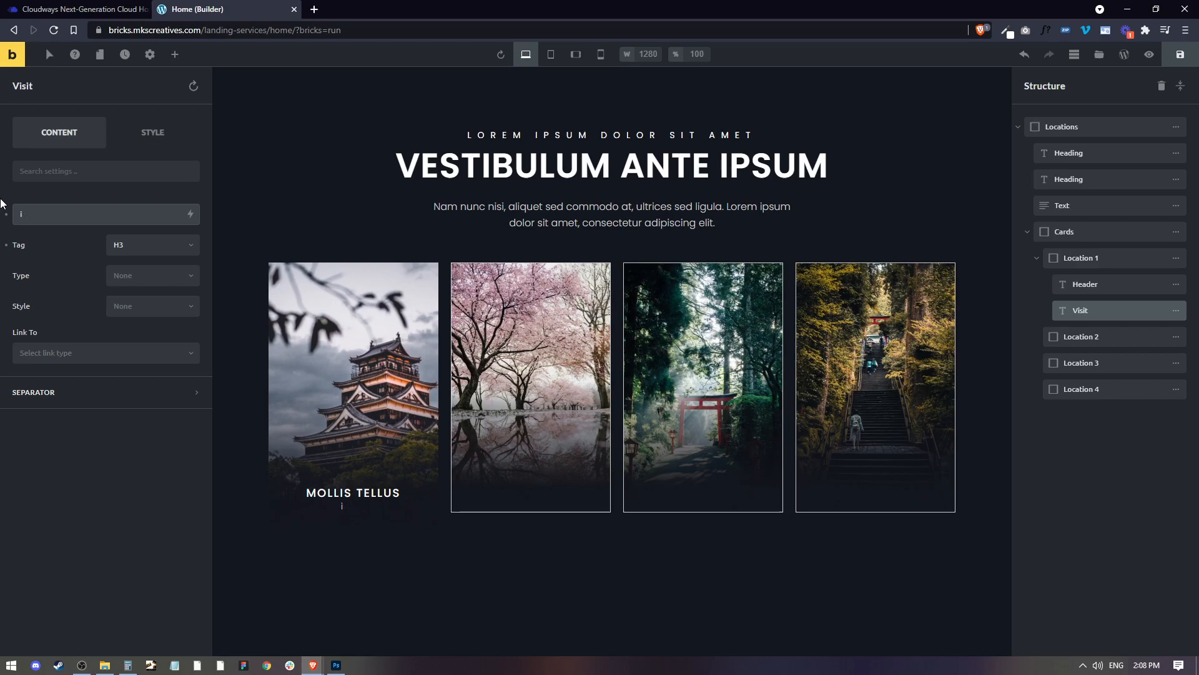
pyautogui.write('cation')
# Give the Visit heading a top margin of 10 px and leave its bottom margin empty
pyautogui.click(176, 139)
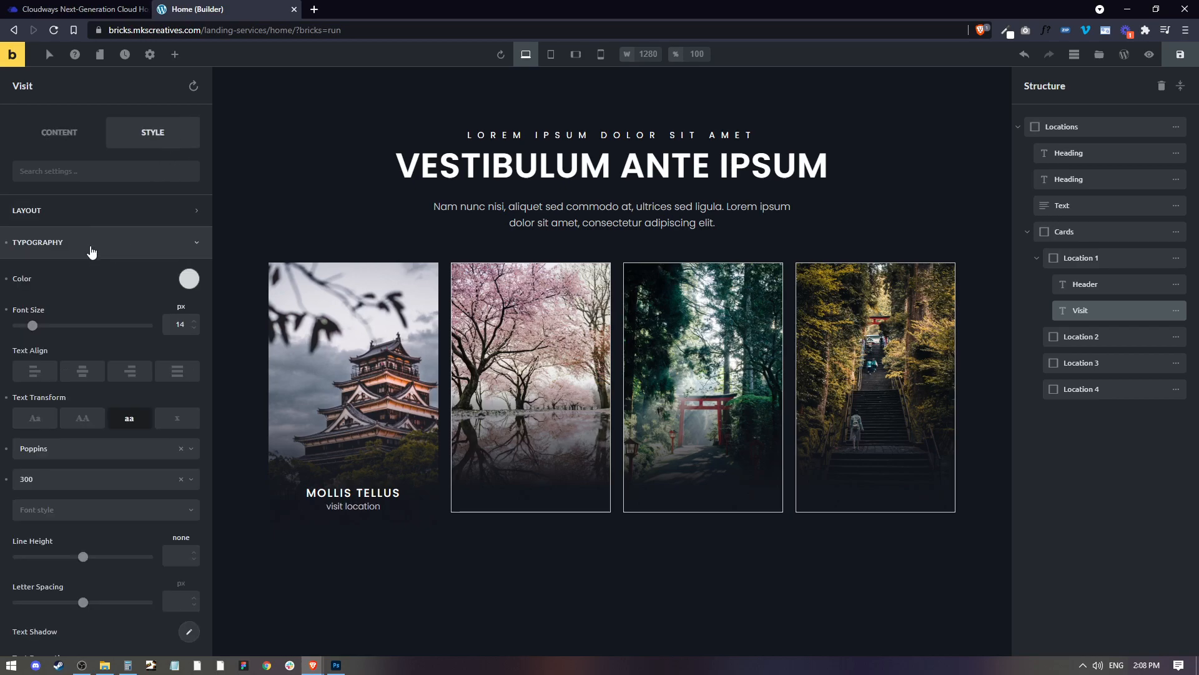
pyautogui.click(88, 208)
pyautogui.click(129, 317)
pyautogui.write('10')
pyautogui.click(33, 319)
pyautogui.write('10')
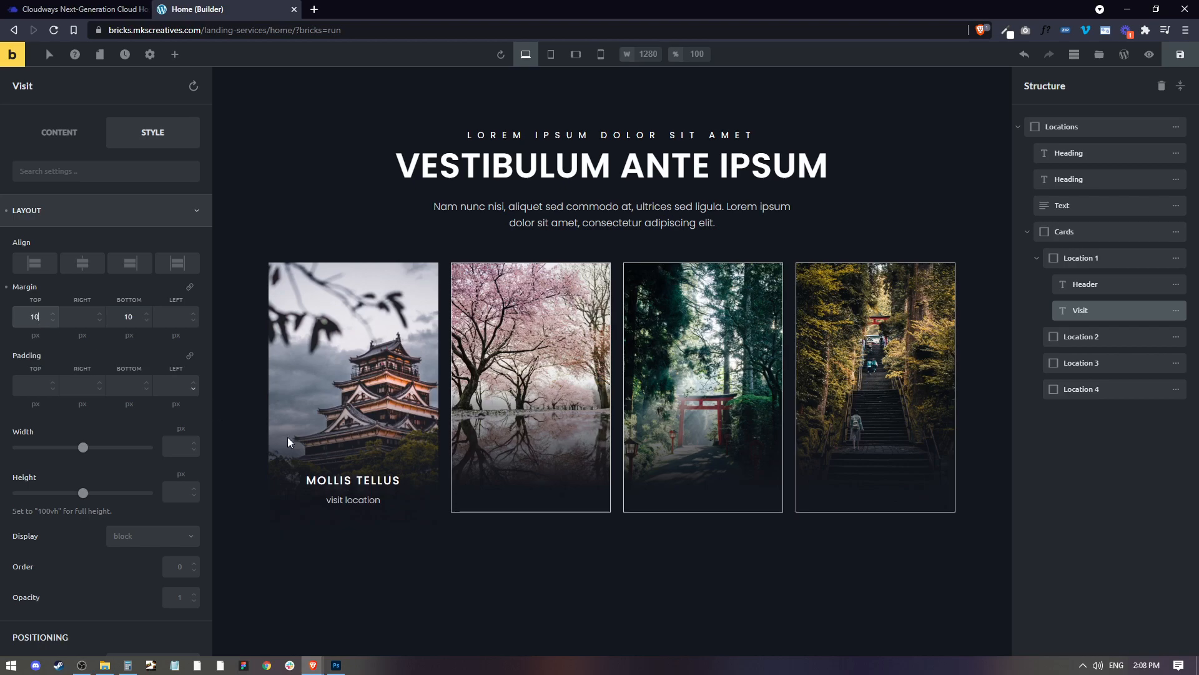
pyautogui.click(149, 317)
pyautogui.press('BackSpace')
pyautogui.press('BackSpace')
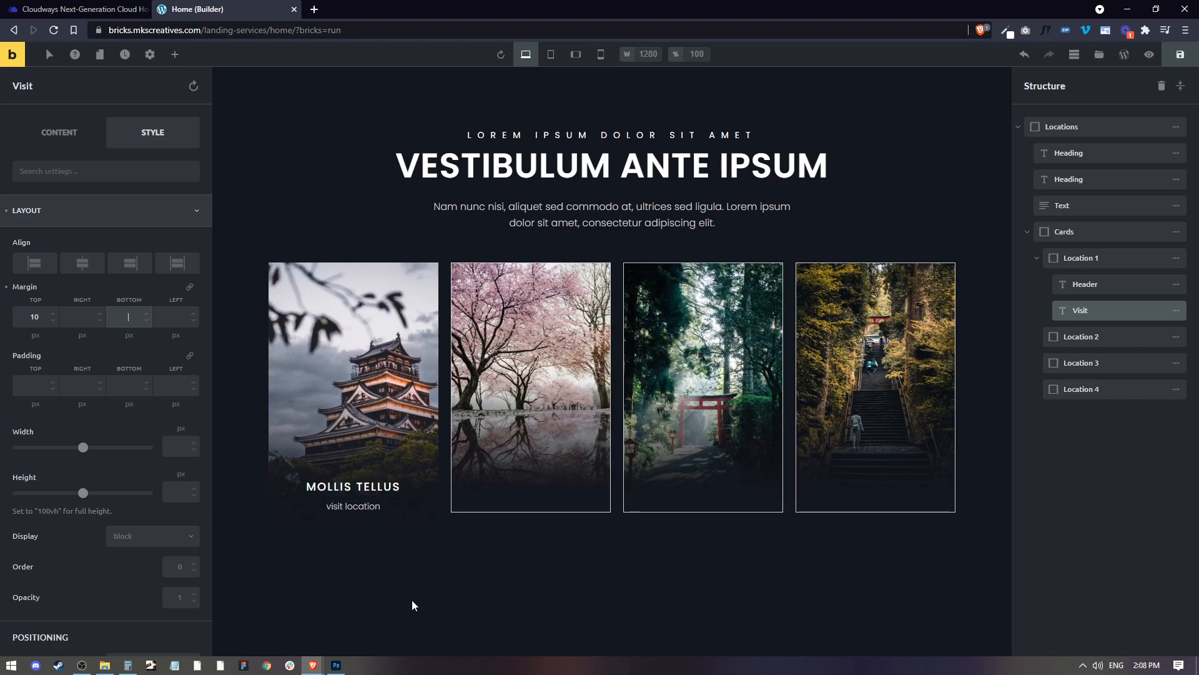
# Copy the Header and Visit elements from Location 1 into the Location 2 card
pyautogui.rightClick(367, 488)
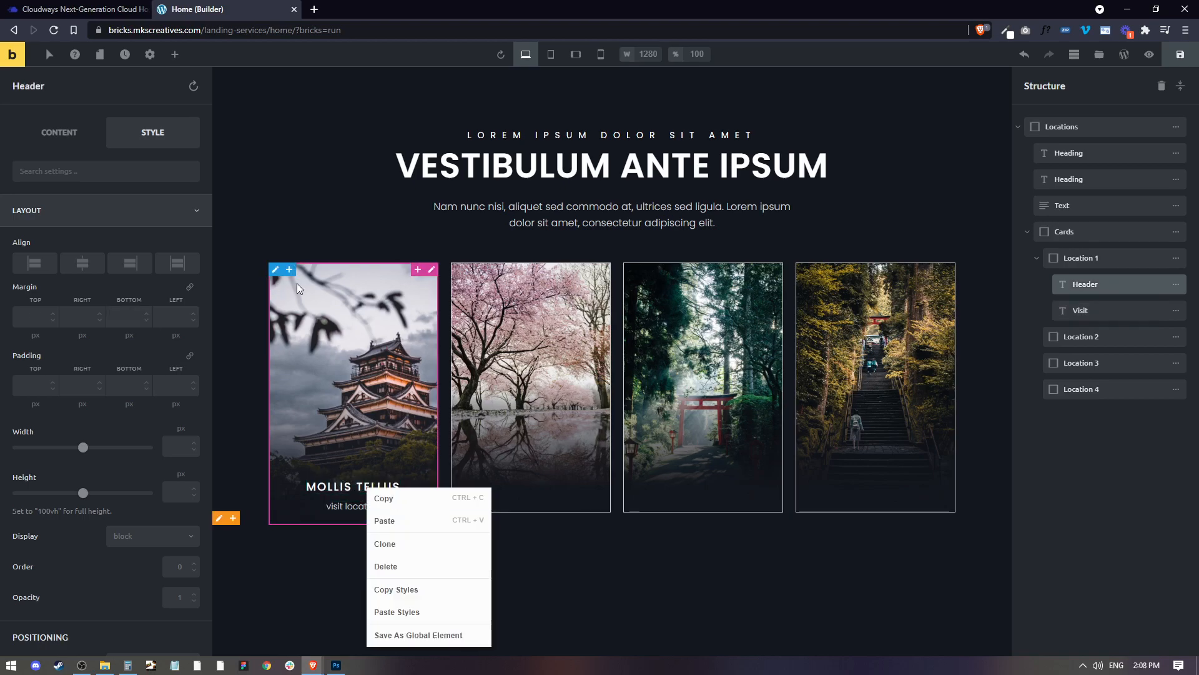
pyautogui.click(383, 498)
pyautogui.rightClick(539, 430)
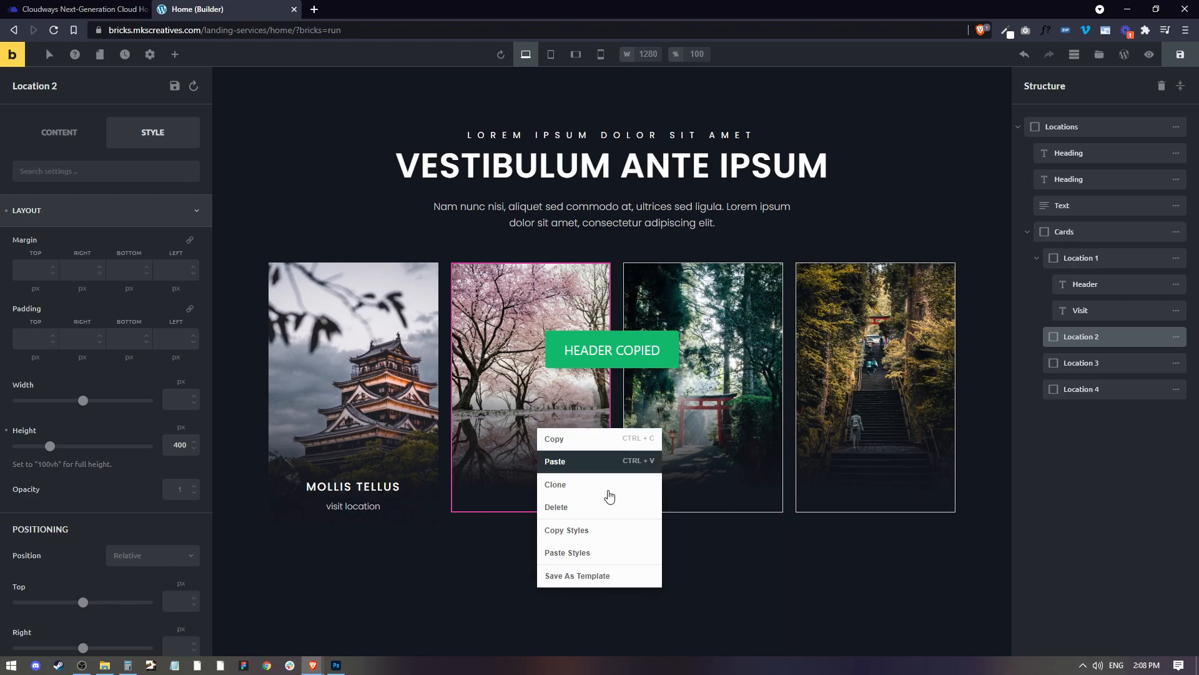
pyautogui.click(557, 461)
pyautogui.rightClick(374, 508)
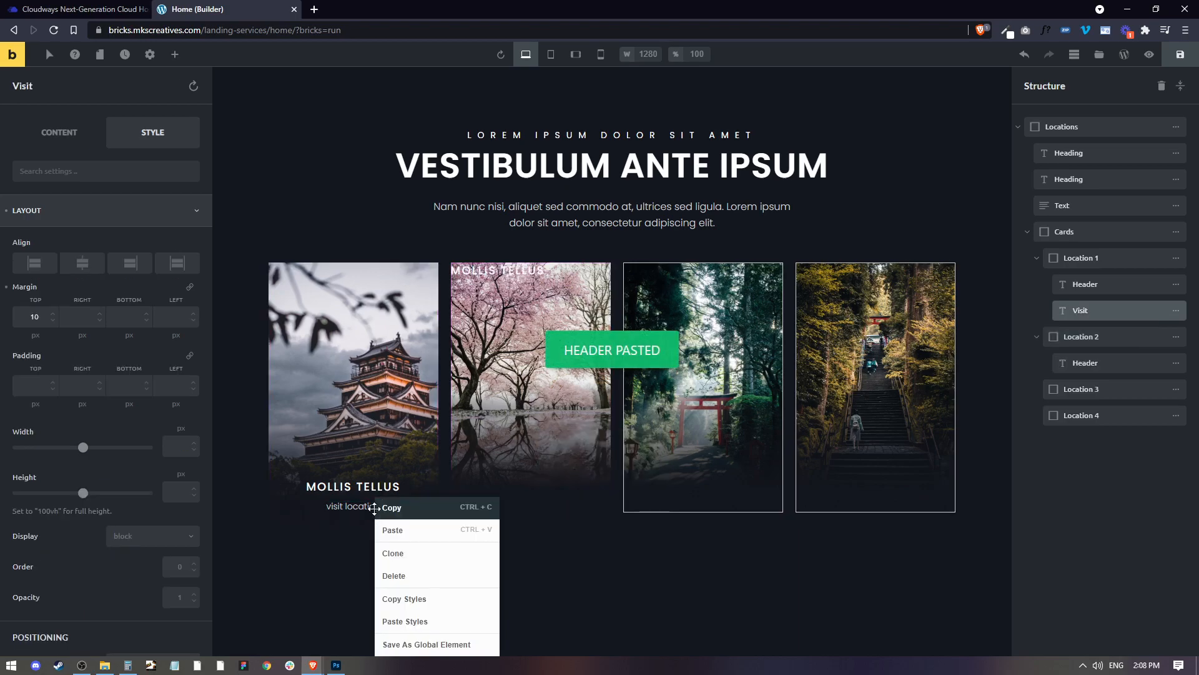
pyautogui.click(395, 507)
pyautogui.rightClick(531, 368)
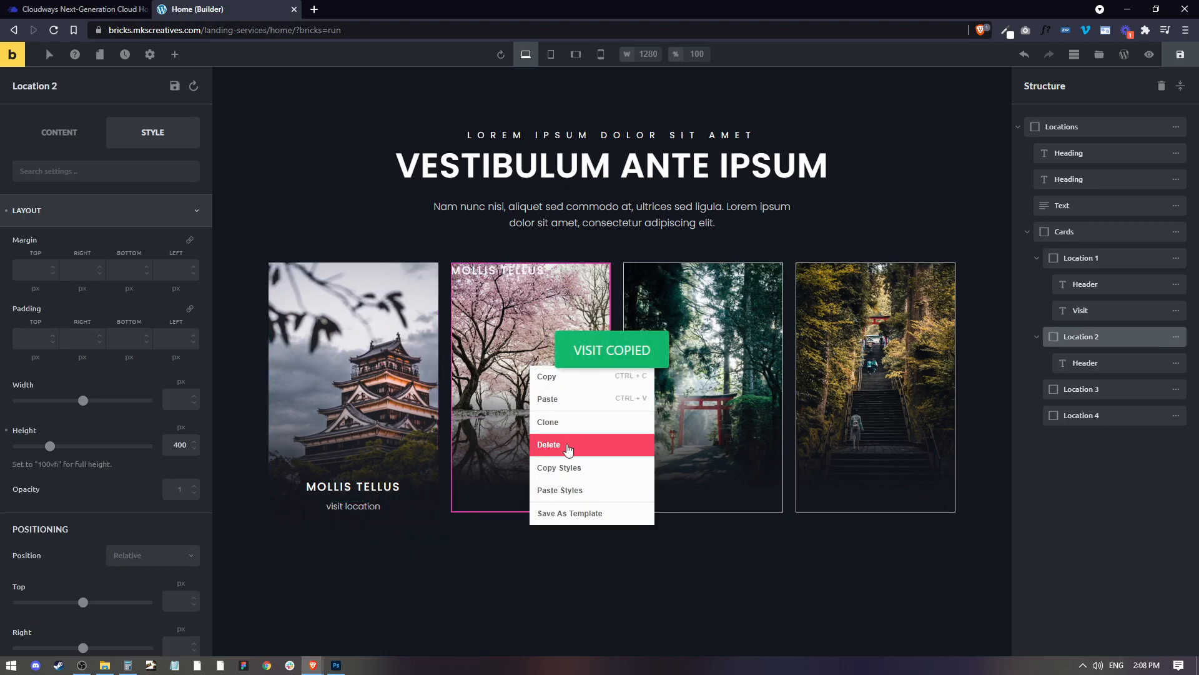
pyautogui.click(549, 399)
# Copy Location 2's Header element into the Location 3 and Location 4 cards
pyautogui.rightClick(504, 275)
pyautogui.click(526, 292)
pyautogui.rightClick(663, 325)
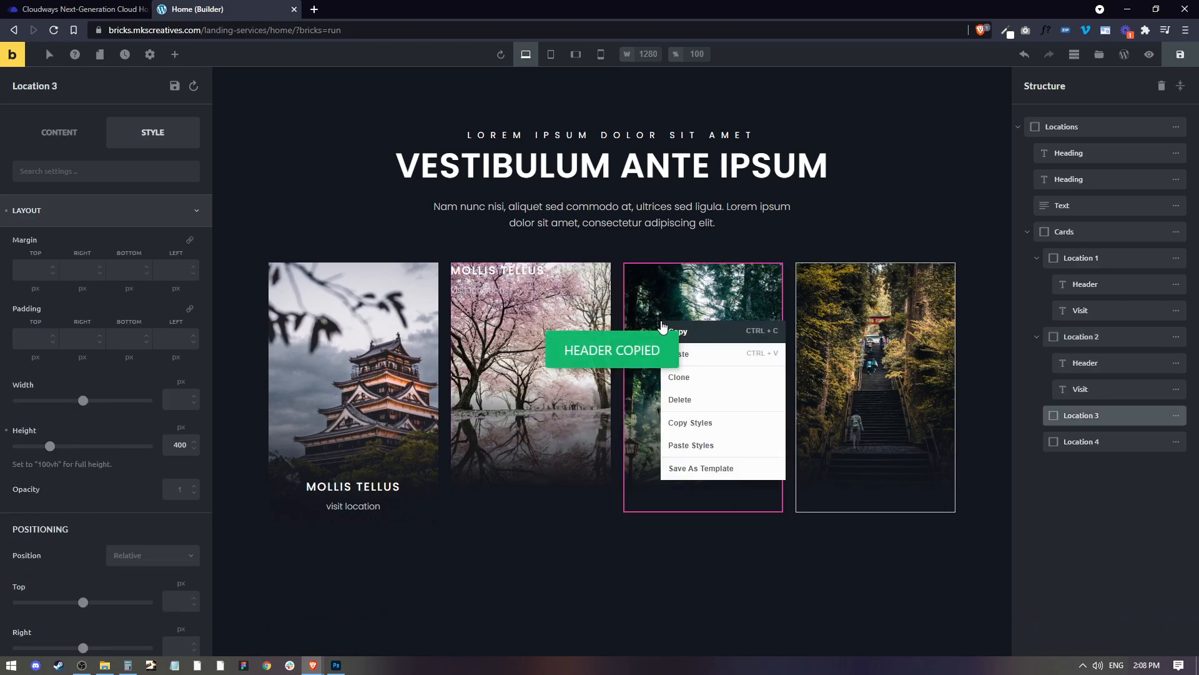
pyautogui.click(684, 354)
pyautogui.rightClick(865, 344)
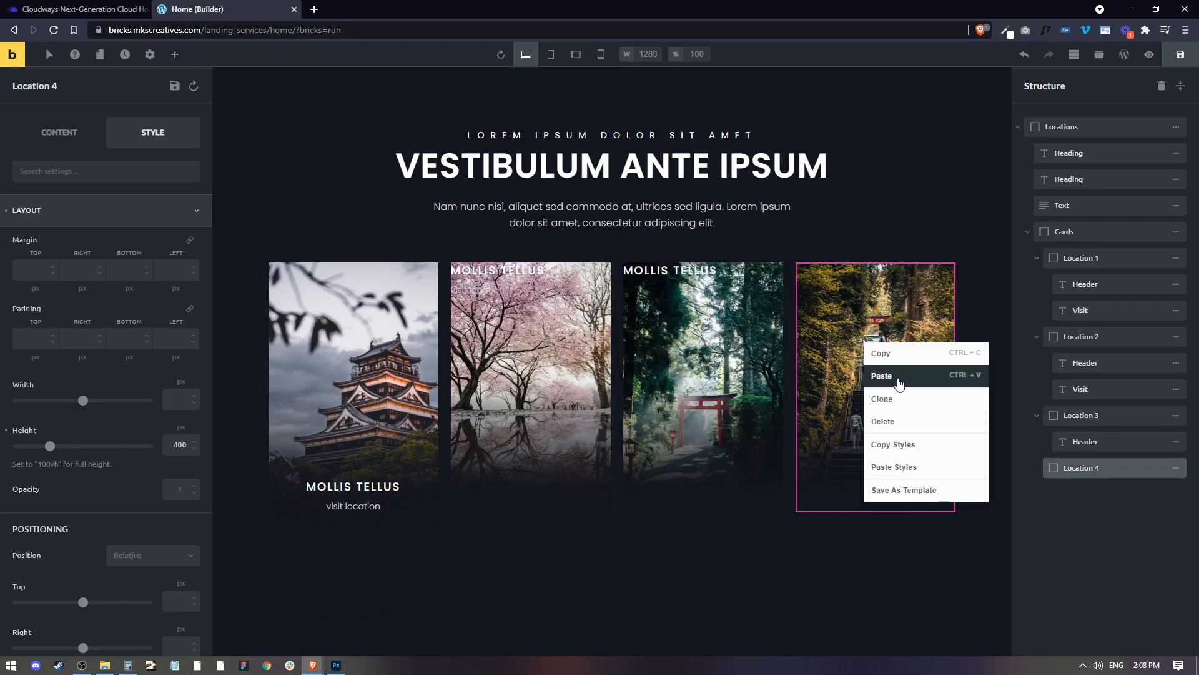
pyautogui.click(900, 382)
# Copy Location 2's Visit element into the Location 3 and Location 4 cards
pyautogui.rightClick(486, 291)
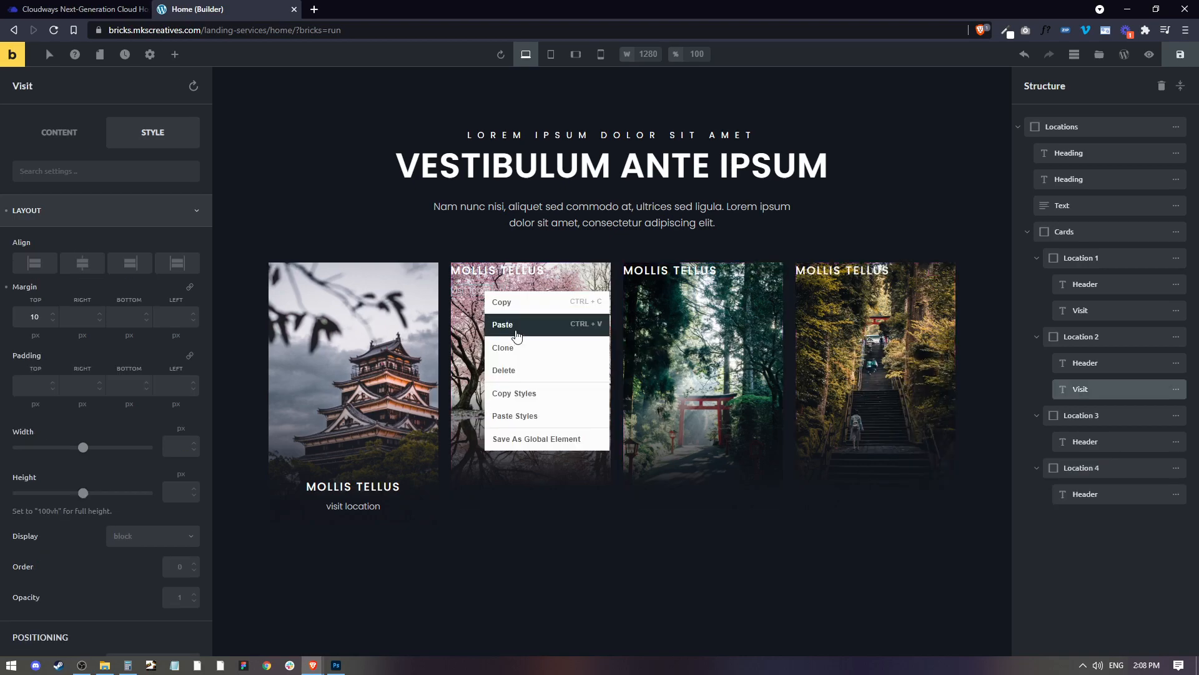
pyautogui.click(501, 302)
pyautogui.rightClick(702, 311)
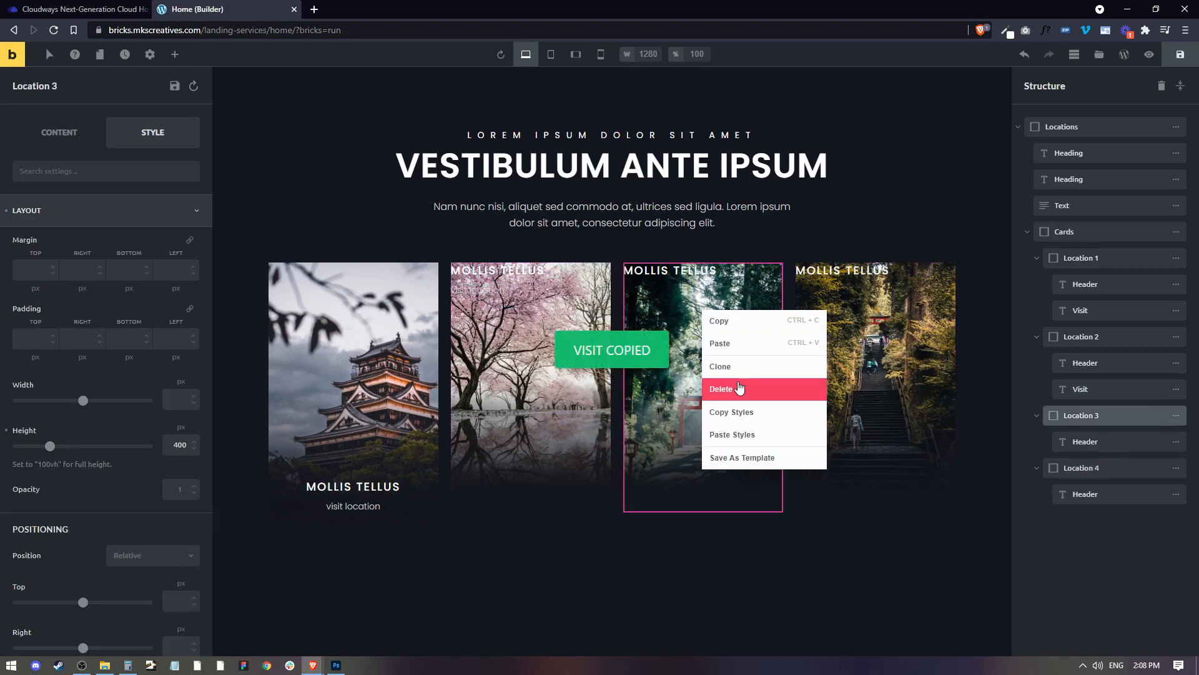
pyautogui.click(736, 347)
pyautogui.rightClick(857, 327)
pyautogui.click(888, 361)
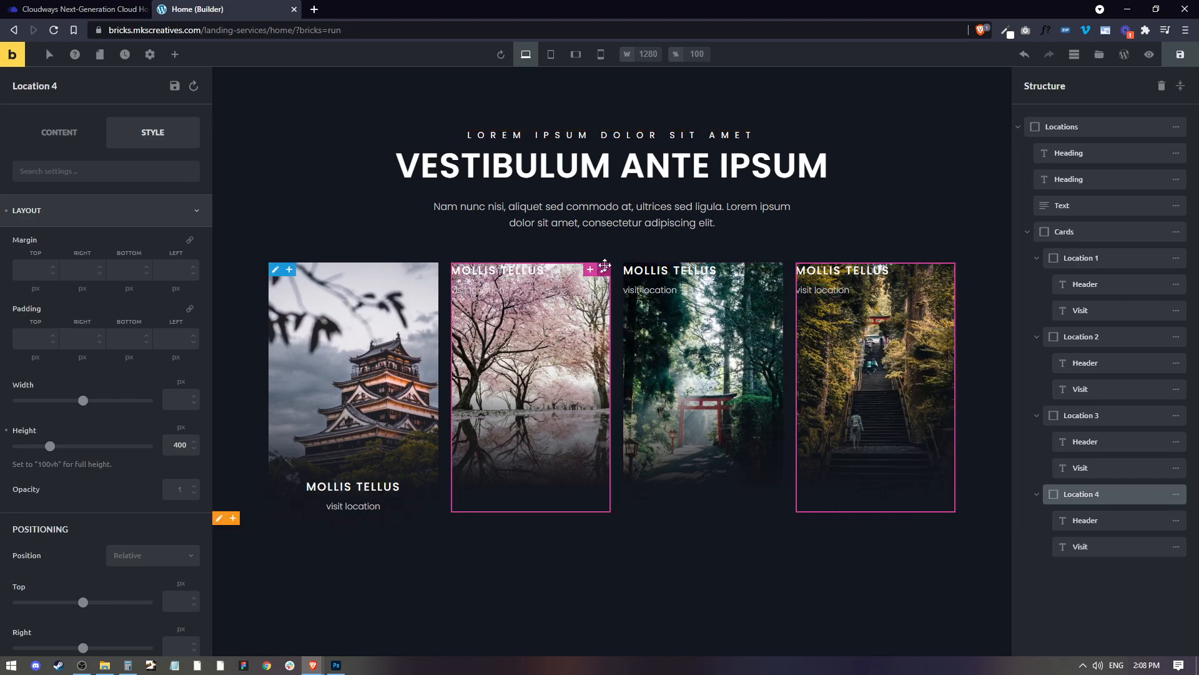
# Stack Location 2's content vertically, with the main axis aligned to End and the cross axis to Center
pyautogui.click(605, 268)
pyautogui.click(57, 135)
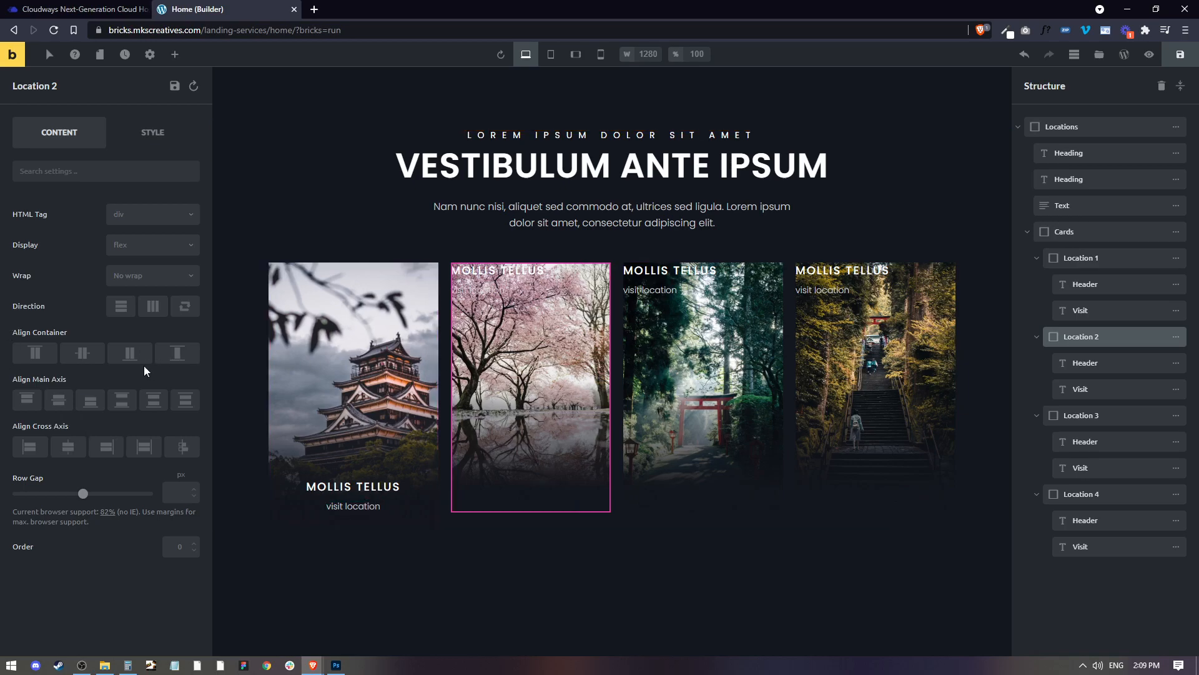
pyautogui.click(121, 306)
pyautogui.click(90, 400)
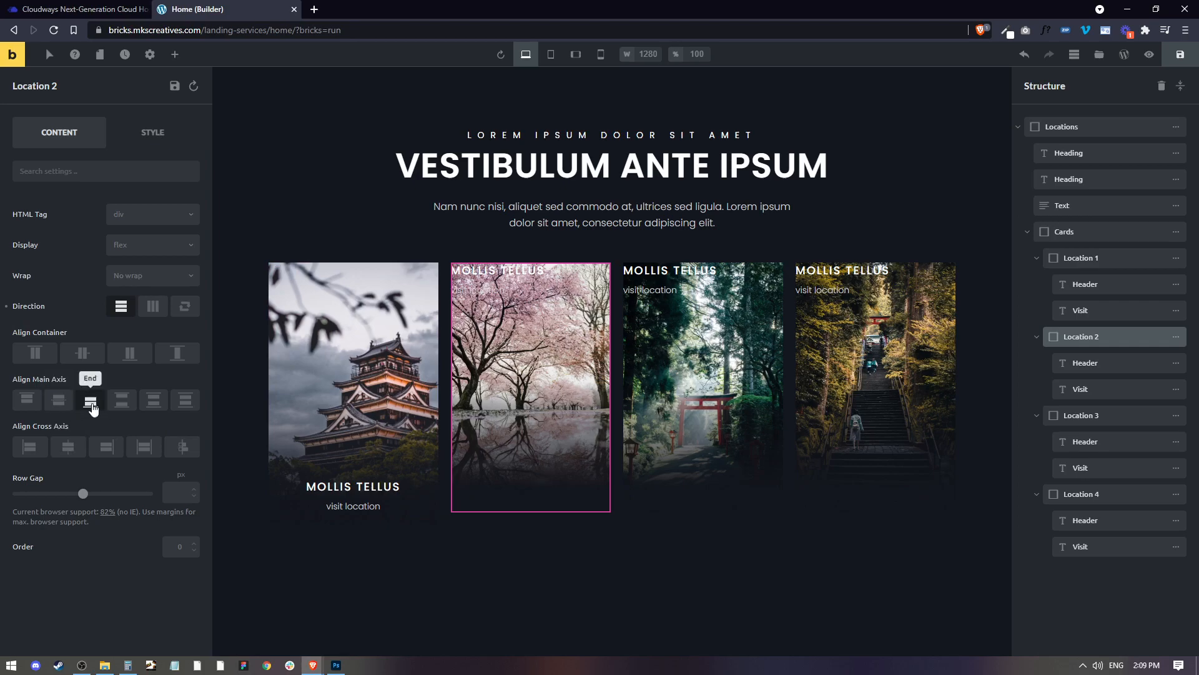
pyautogui.click(69, 449)
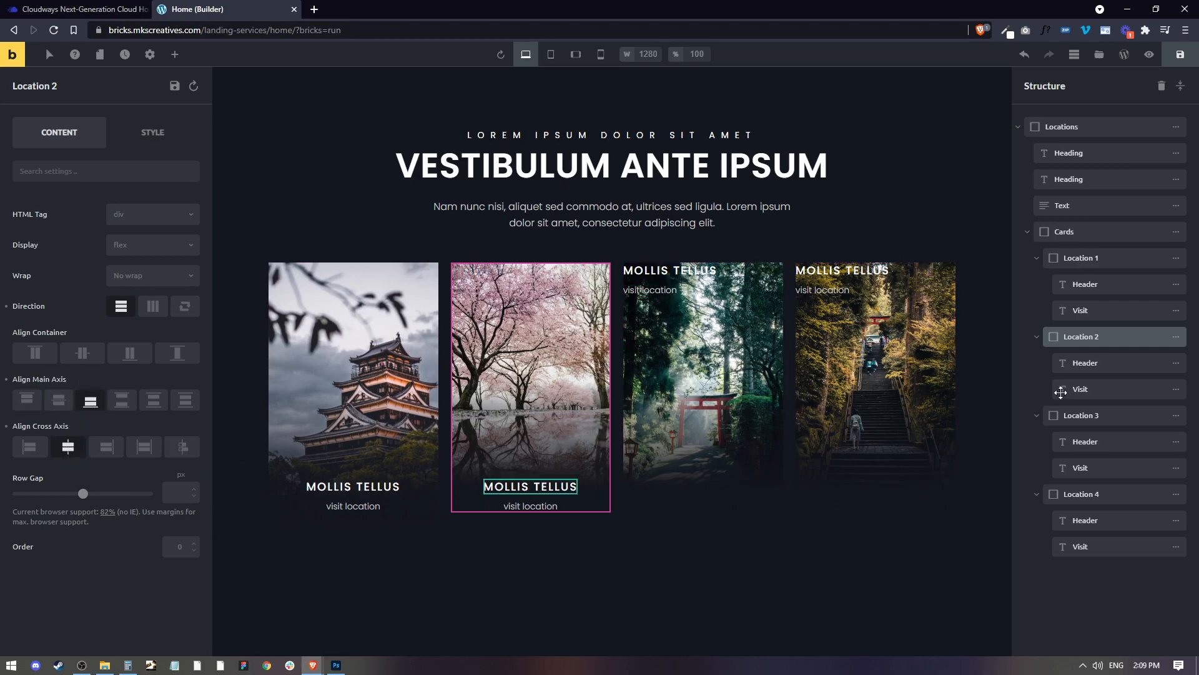
# Stack Location 3's content vertically, with the main axis aligned to End and the cross axis to Center
pyautogui.click(775, 300)
pyautogui.click(59, 400)
pyautogui.click(68, 447)
pyautogui.click(121, 306)
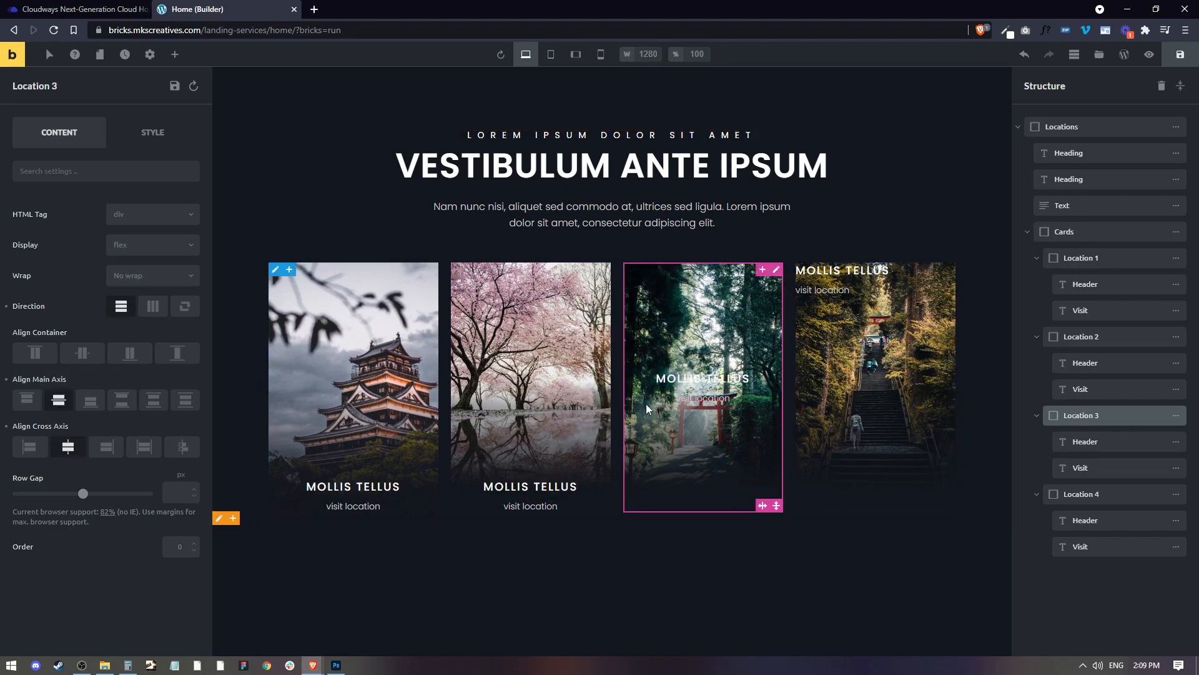
pyautogui.click(107, 447)
pyautogui.click(68, 447)
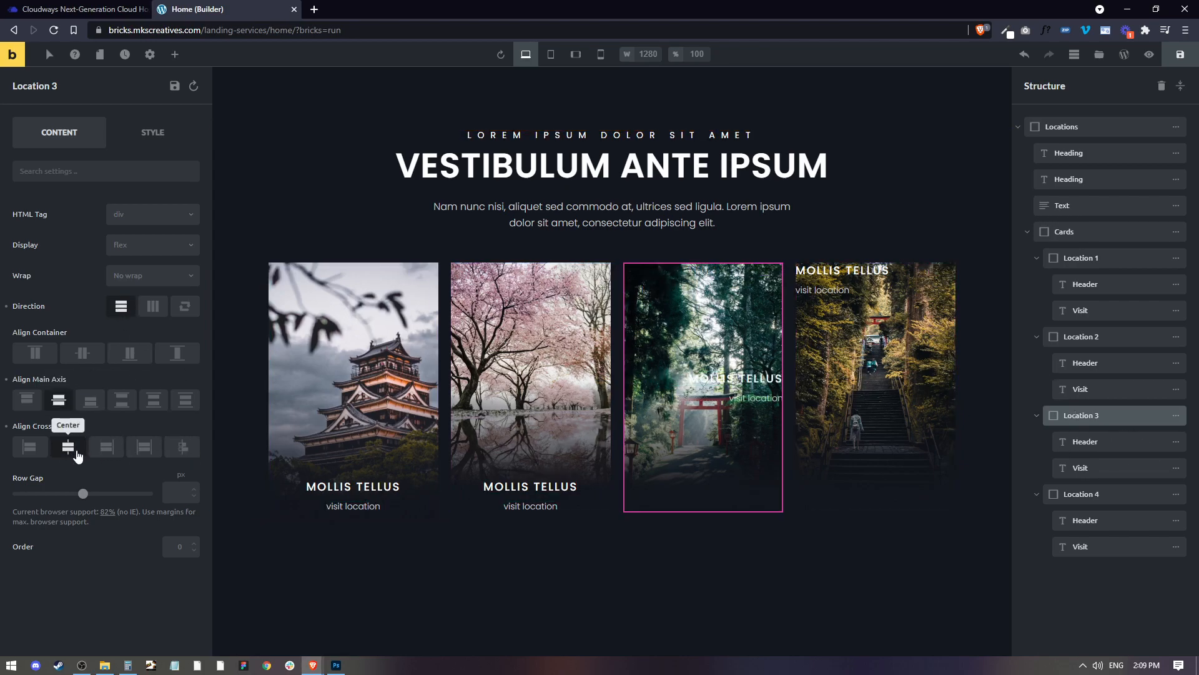
pyautogui.click(91, 399)
# Stack Location 4's content vertically, with the main axis aligned to End and the cross axis to Center
pyautogui.click(1087, 494)
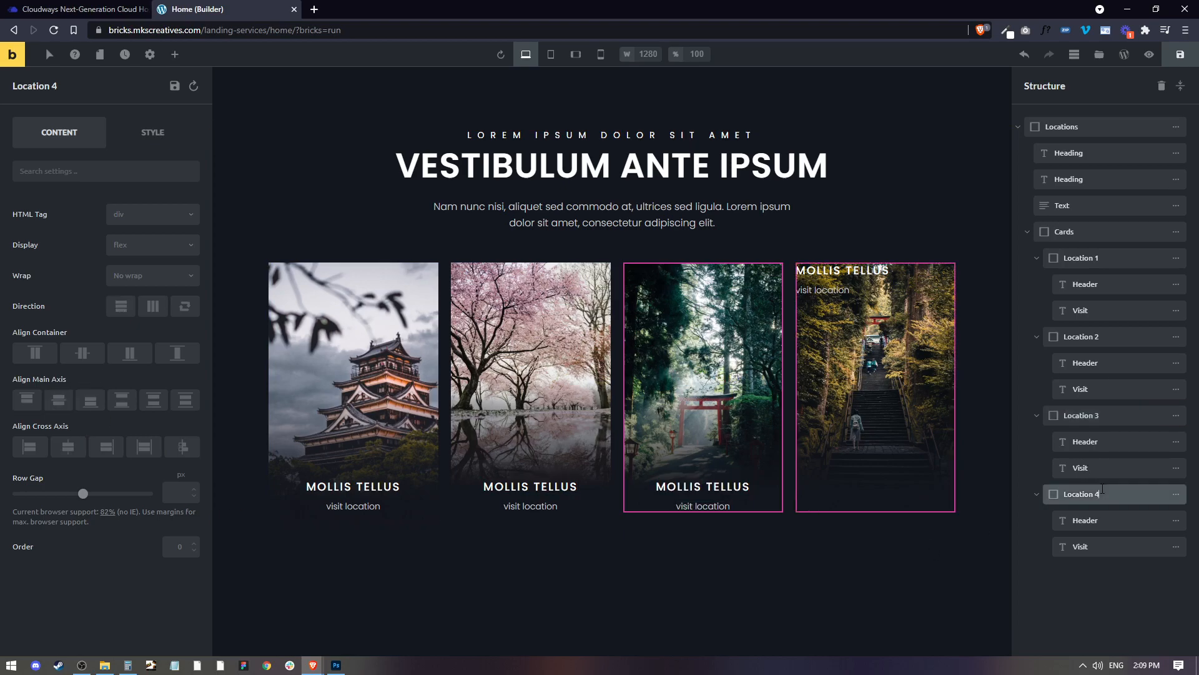
pyautogui.click(91, 400)
pyautogui.click(121, 306)
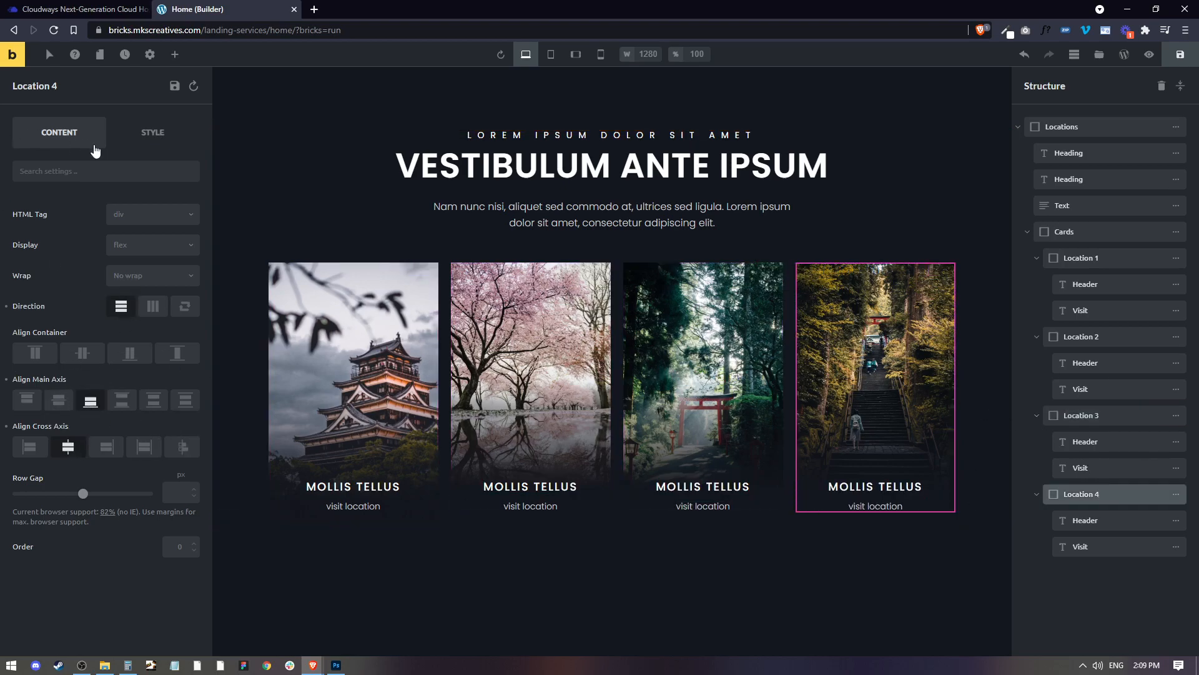
# Clear the bottom padding of the Location 1 card
pyautogui.click(153, 132)
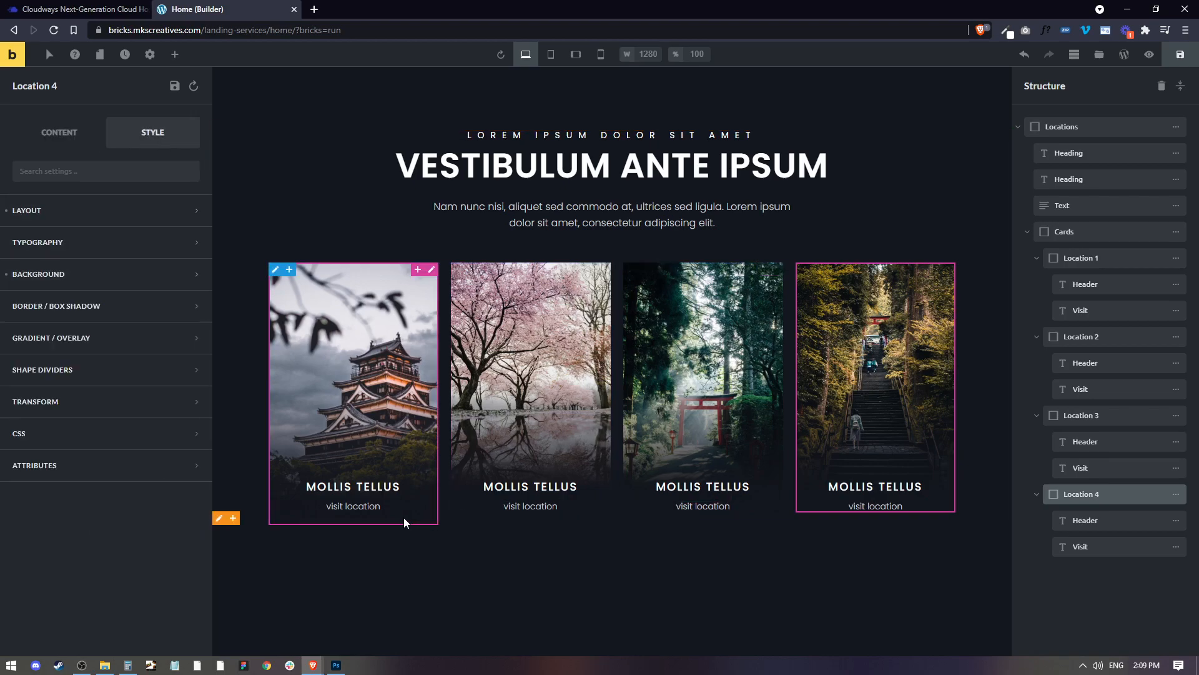
pyautogui.click(423, 517)
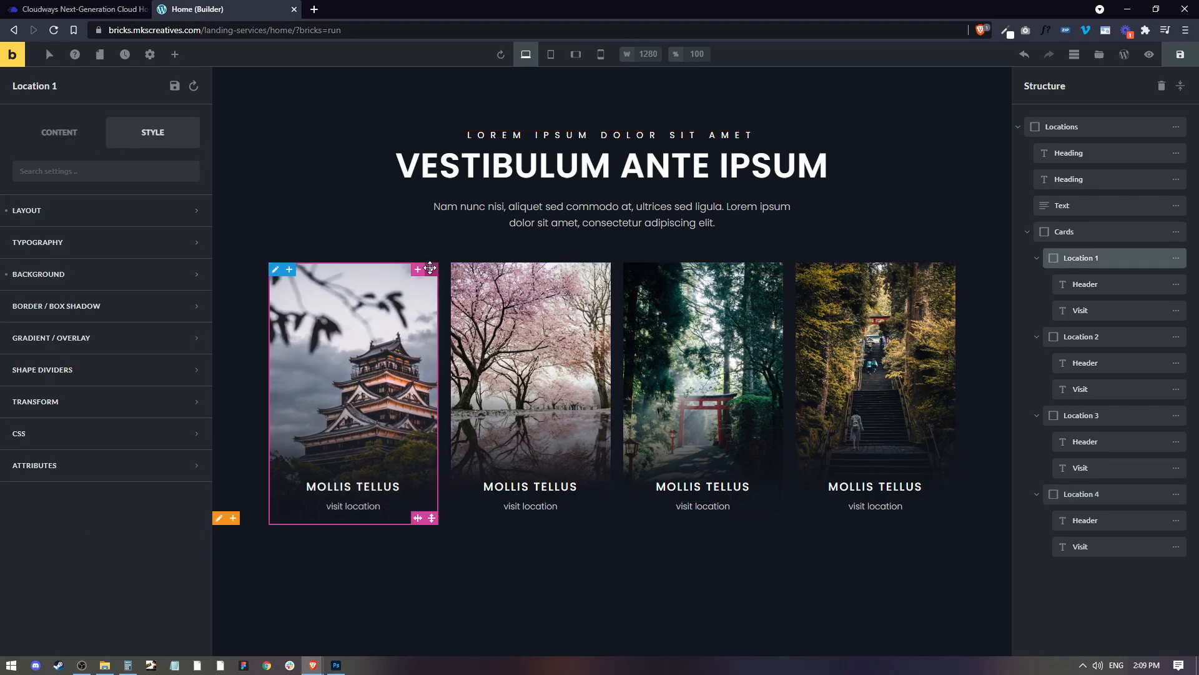
pyautogui.click(110, 210)
pyautogui.click(135, 340)
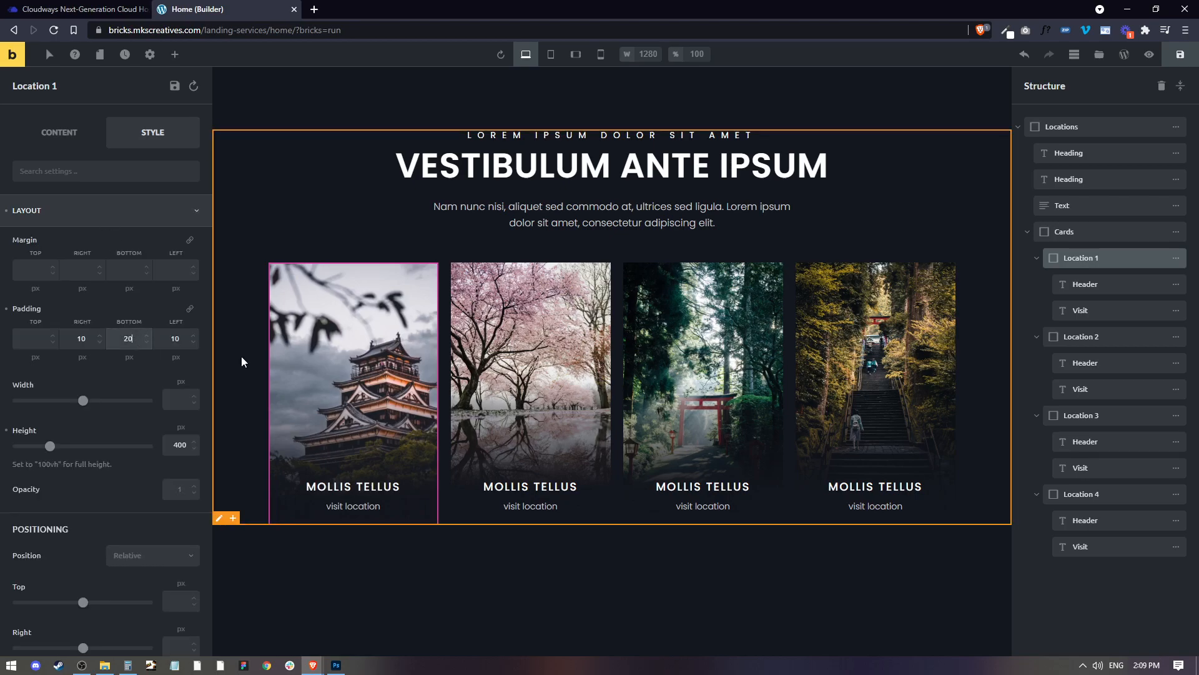
pyautogui.press('BackSpace')
pyautogui.press('BackSpace')
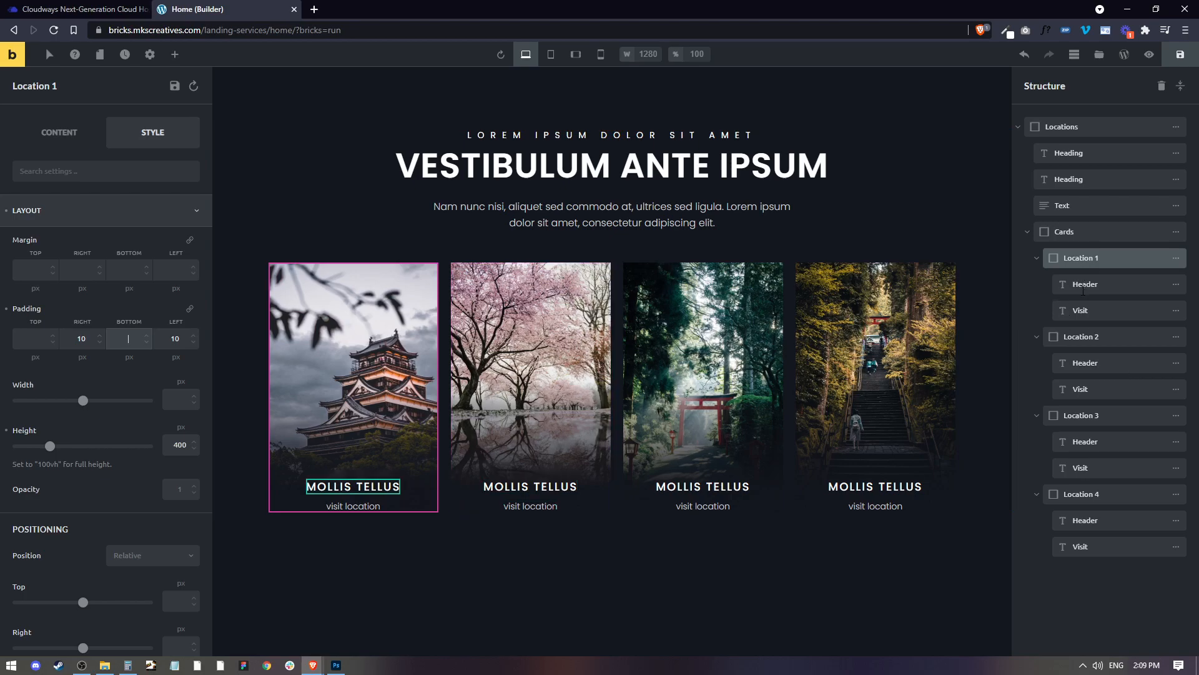
# Set the Location 2 card's left and right padding to 10 px
pyautogui.click(1087, 336)
pyautogui.click(181, 338)
pyautogui.write('10')
pyautogui.click(82, 338)
pyautogui.write('10')
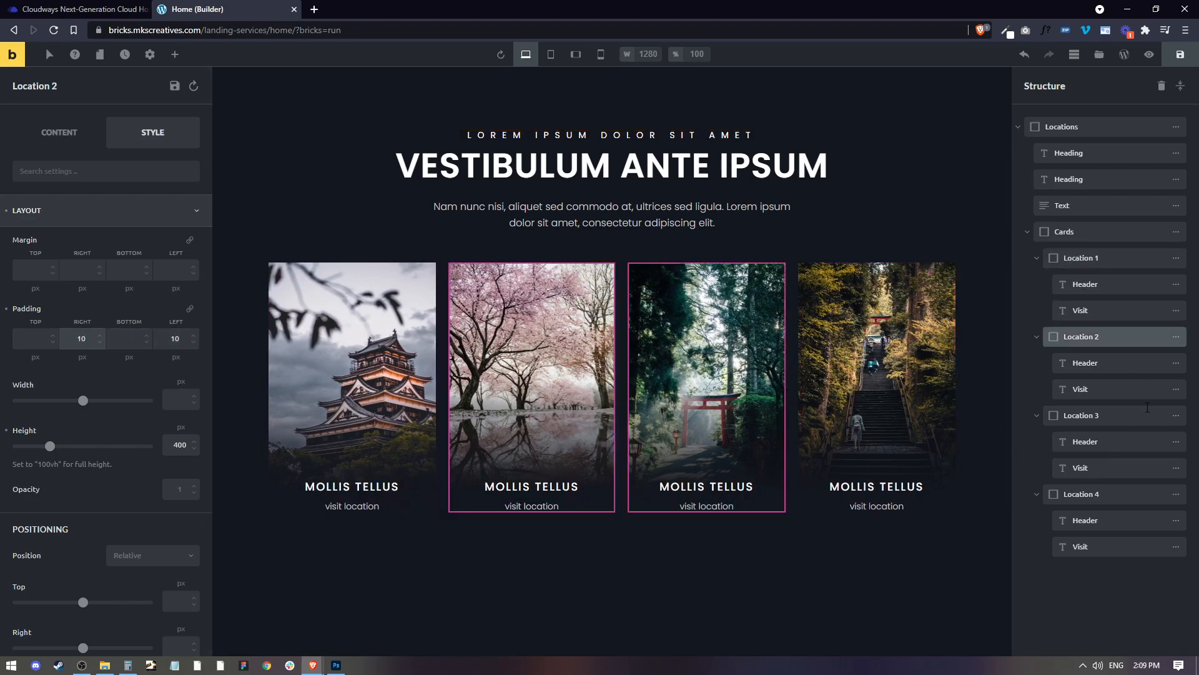
# Set the Location 3 card's left and right padding to 10 px
pyautogui.click(1148, 412)
pyautogui.click(178, 338)
pyautogui.write('10')
pyautogui.click(73, 341)
pyautogui.write('10')
# Set the Location 4 card's left and right padding to 10 px
pyautogui.click(1115, 496)
pyautogui.click(169, 338)
pyautogui.write('10')
pyautogui.click(81, 338)
pyautogui.write('10')
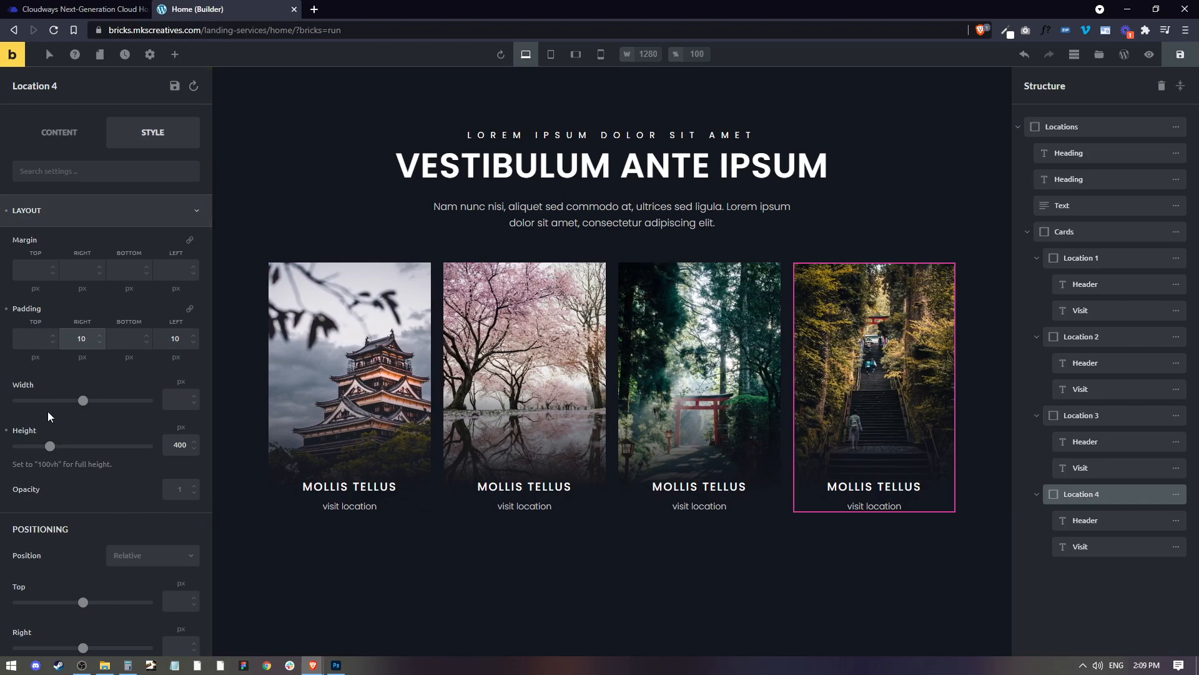
# Save the page and set the Location 1 card's bottom padding to 20 px
pyautogui.click(705, 561)
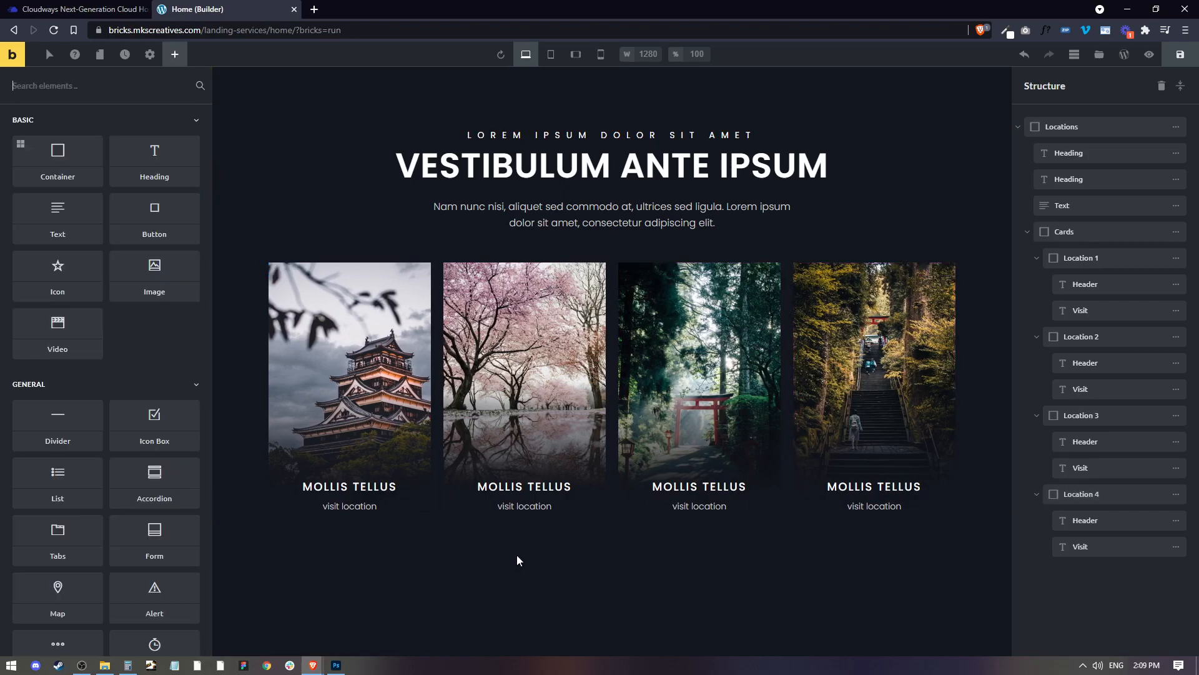
pyautogui.hotkey('ctrl', 's')
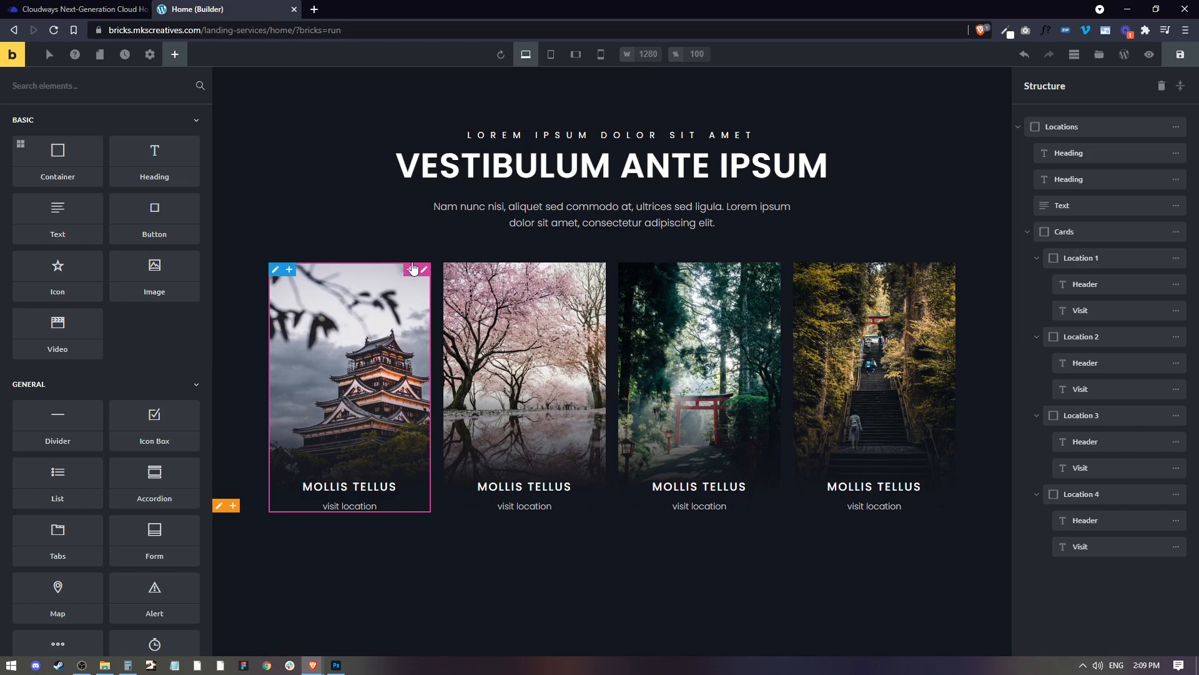
pyautogui.click(429, 268)
pyautogui.click(124, 337)
pyautogui.write('20')
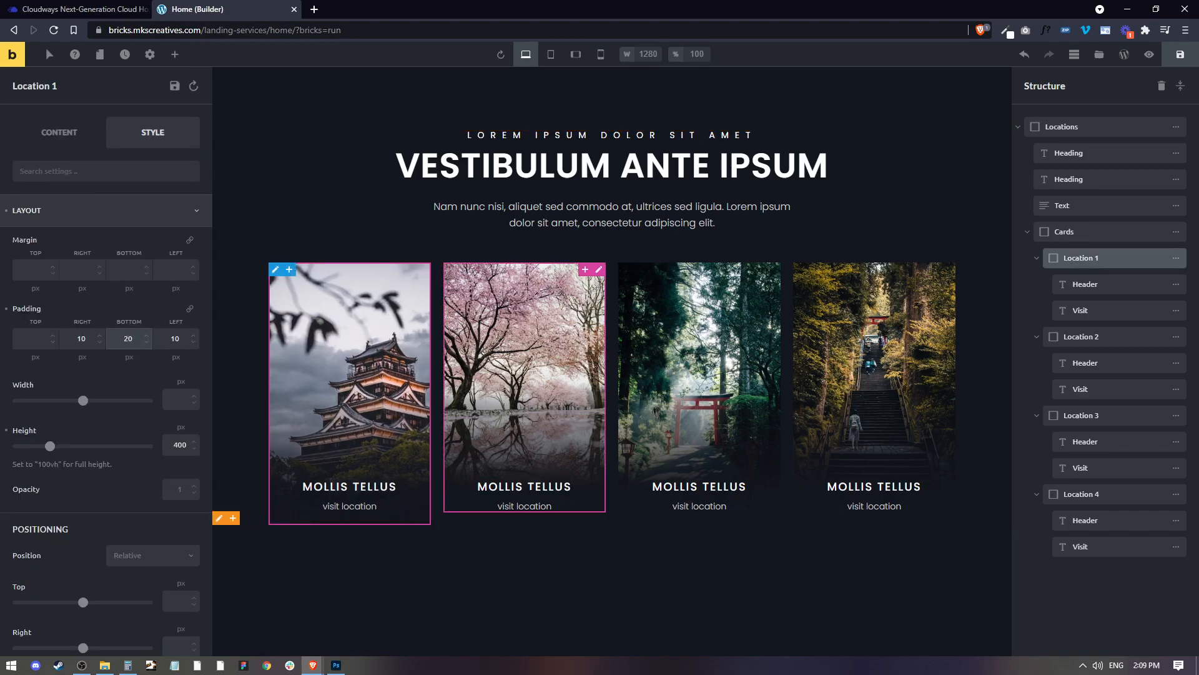
# Set the bottom padding of the Location 2, Location 3 and Location 4 cards to 20 px
pyautogui.click(1082, 336)
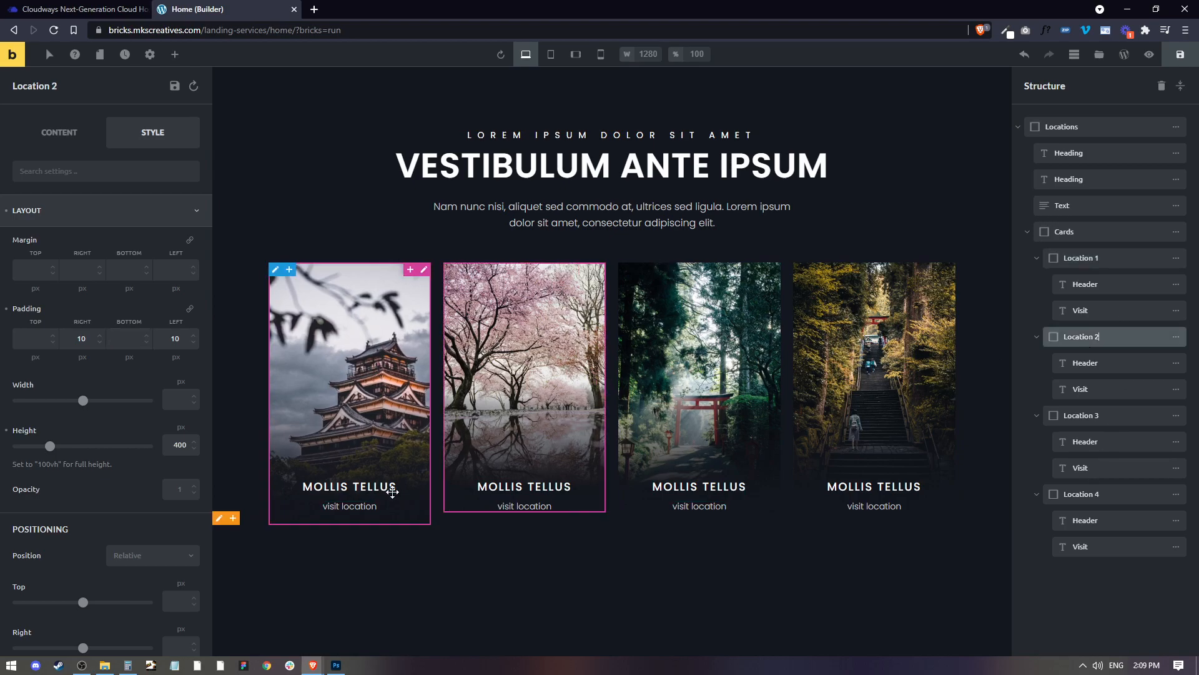
pyautogui.click(127, 338)
pyautogui.write('20')
pyautogui.click(1082, 414)
pyautogui.click(141, 334)
pyautogui.write('20')
pyautogui.click(1077, 494)
pyautogui.click(131, 334)
pyautogui.write('20')
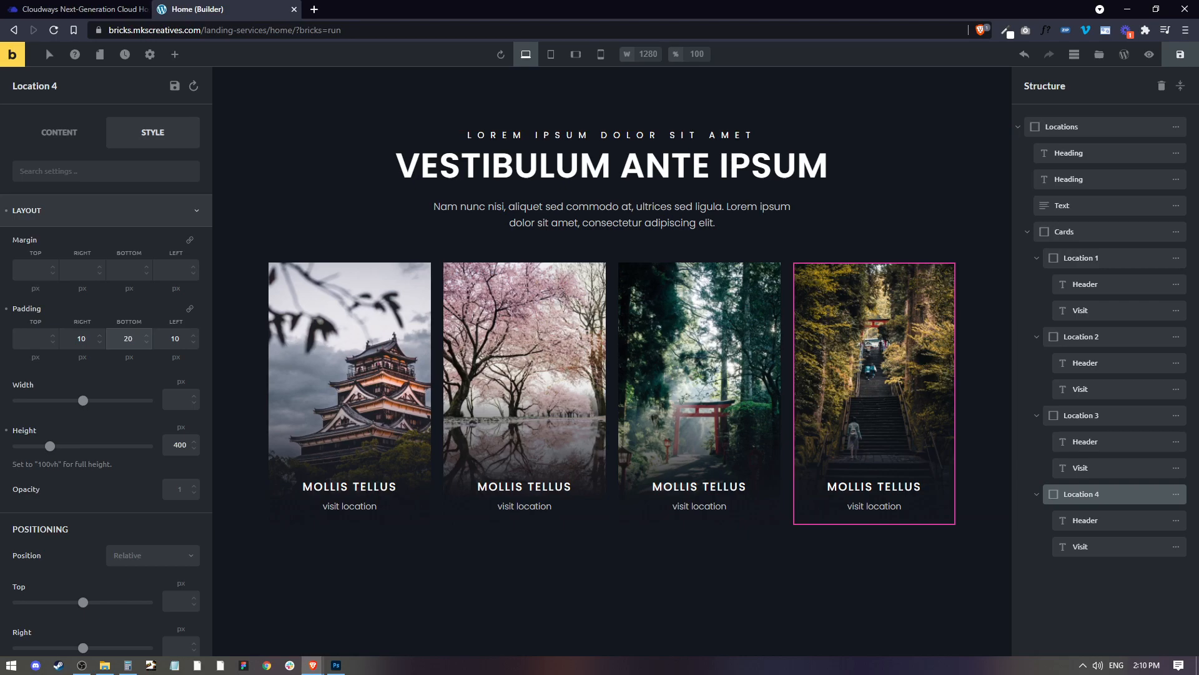
# Switch to Figma to examine the original Locations design and its Lines group, and return to the Bricks builder
pyautogui.hotkey('alt', 'Tab')
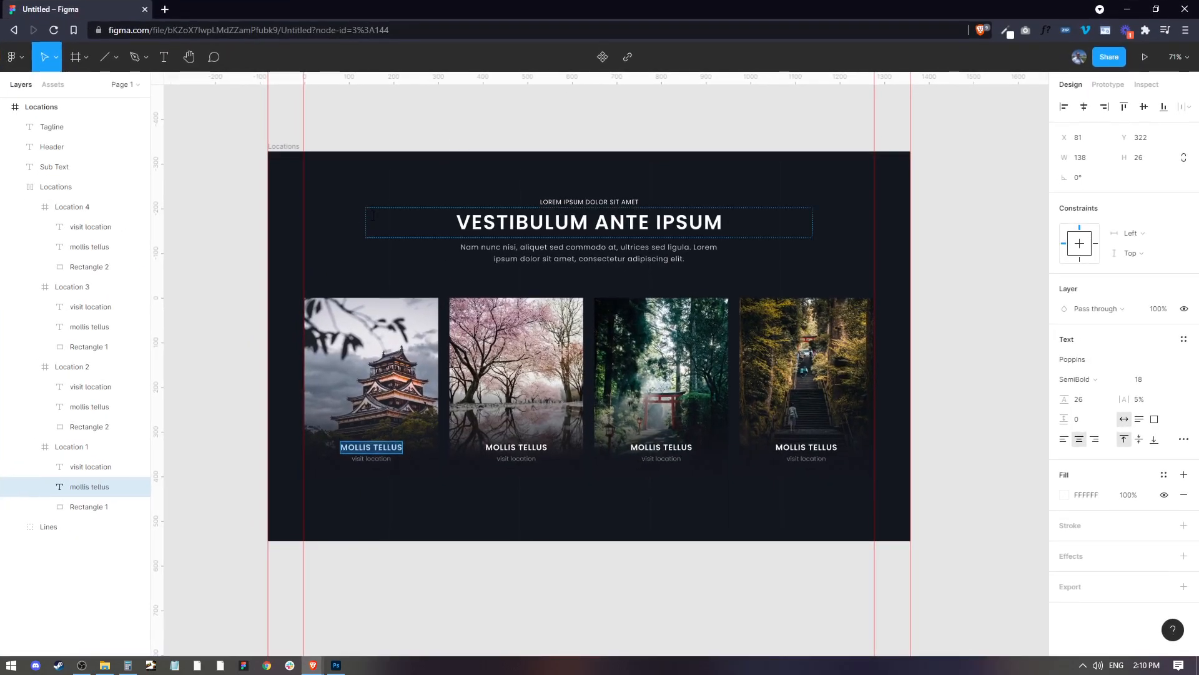
pyautogui.click(780, 182)
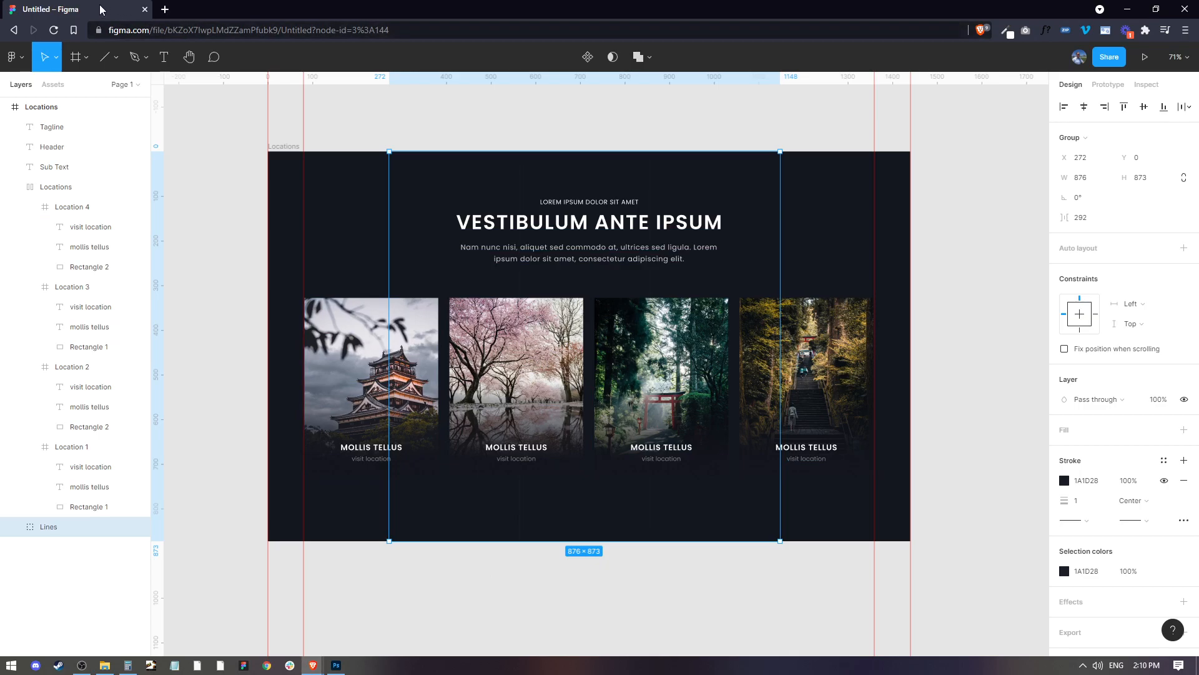
pyautogui.hotkey('alt', 'Tab')
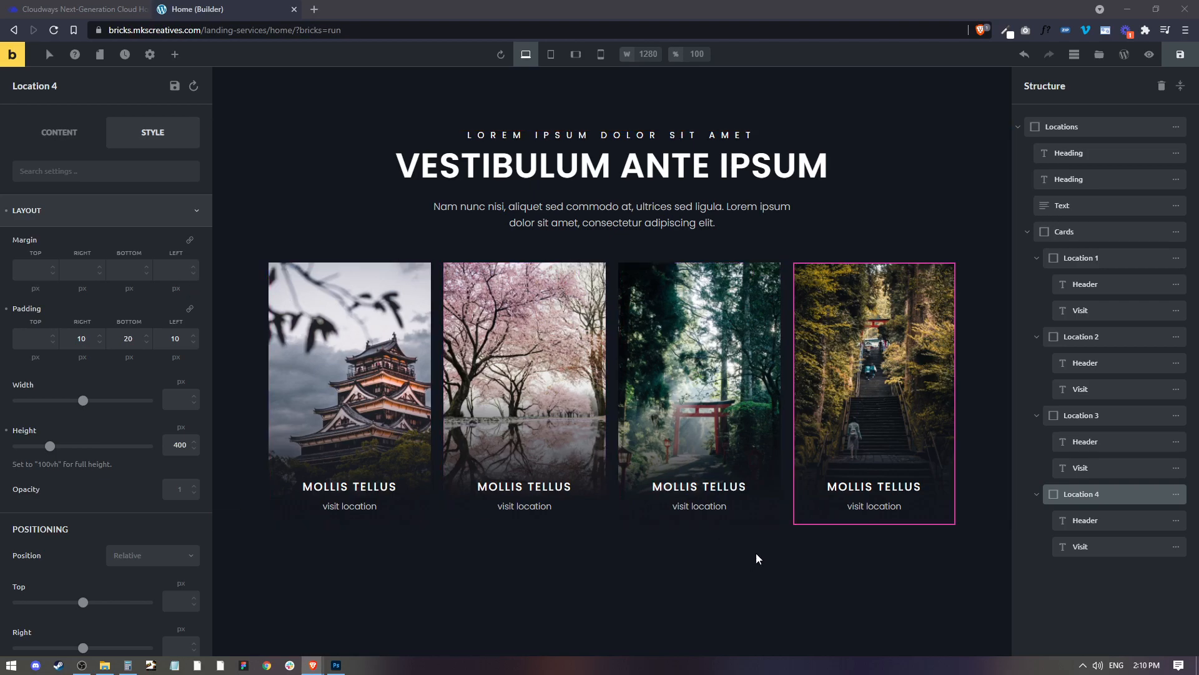
# Add the CSS class mksbtn to the Visit text of the Location 1 card
pyautogui.click(455, 610)
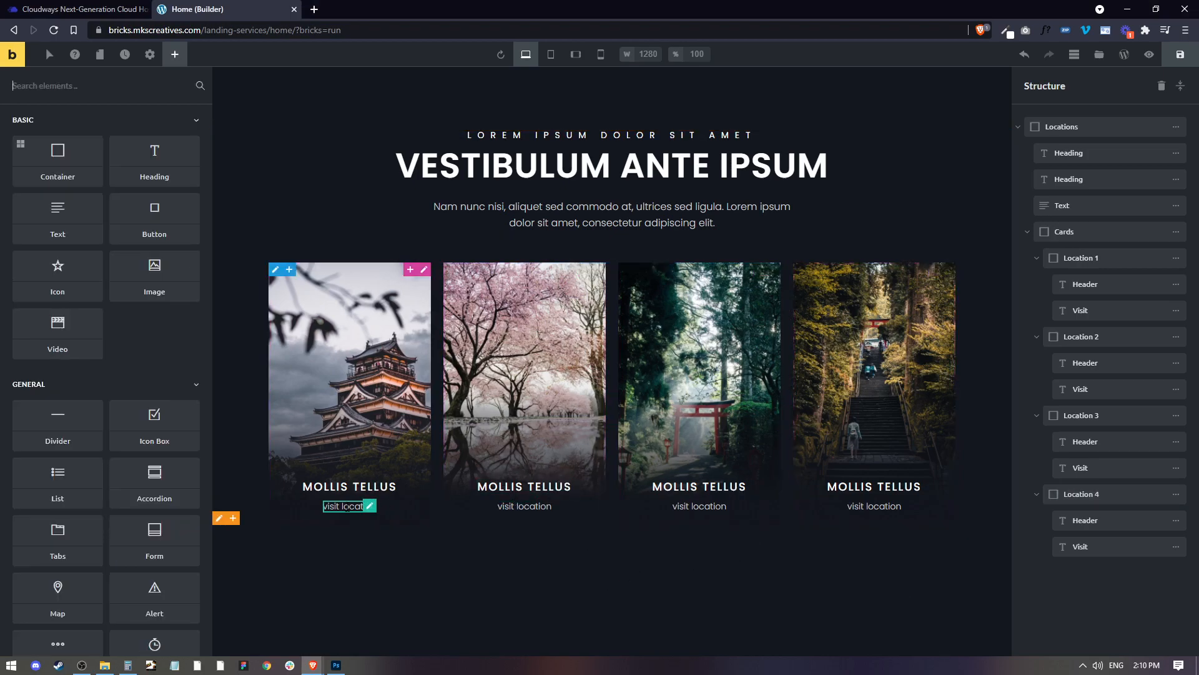
pyautogui.click(349, 505)
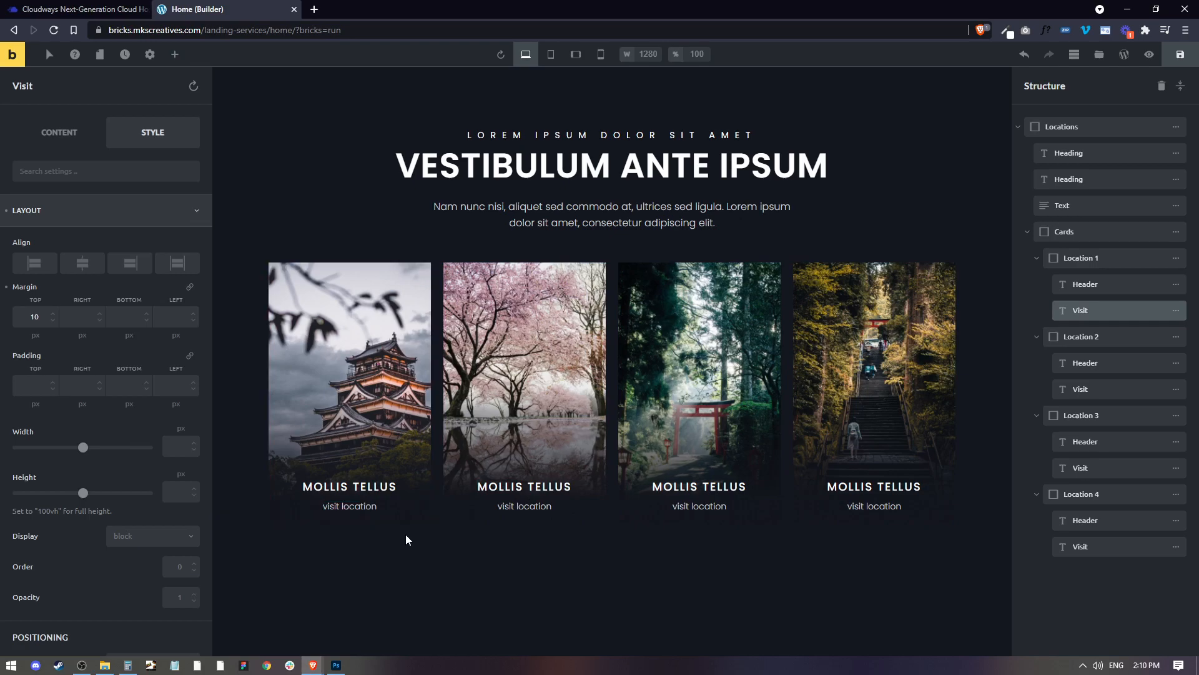
pyautogui.click(343, 506)
pyautogui.click(75, 219)
pyautogui.click(38, 436)
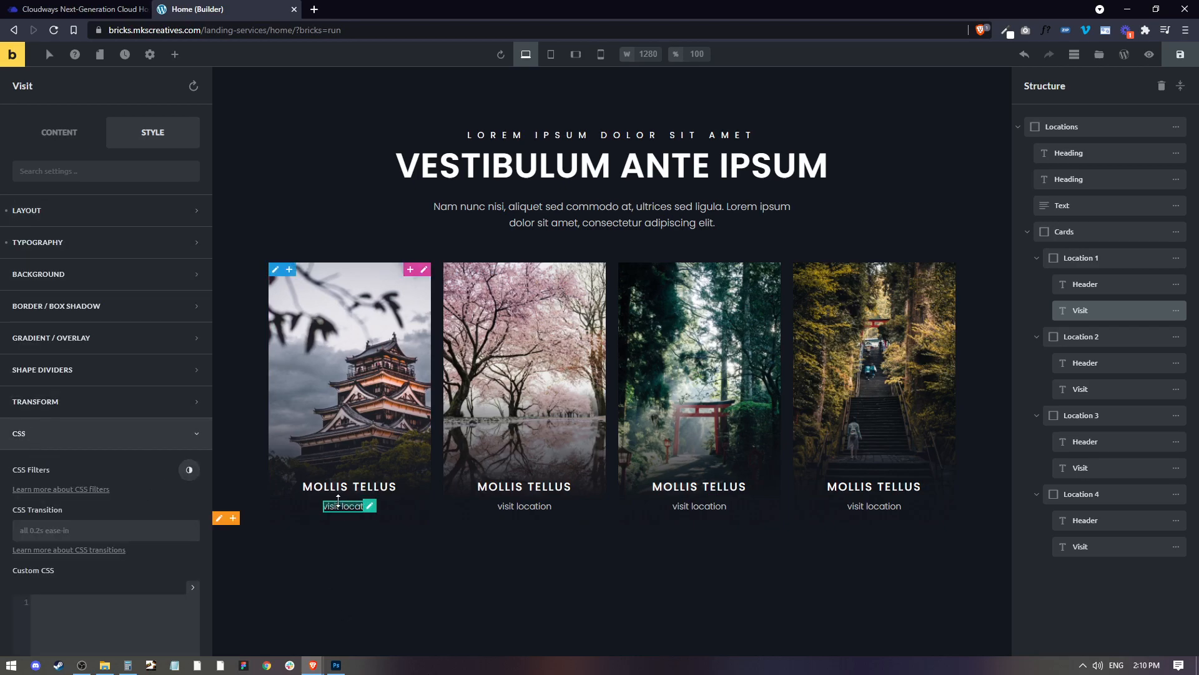
pyautogui.scroll(-4, 53, 406)
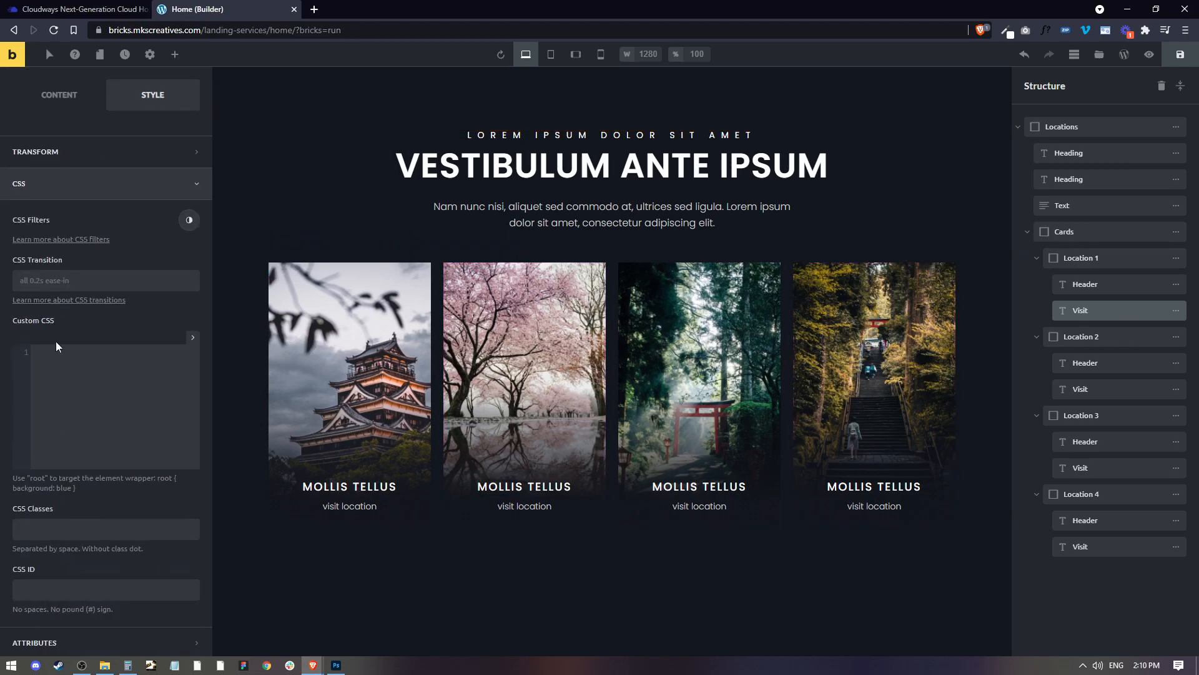
pyautogui.click(52, 527)
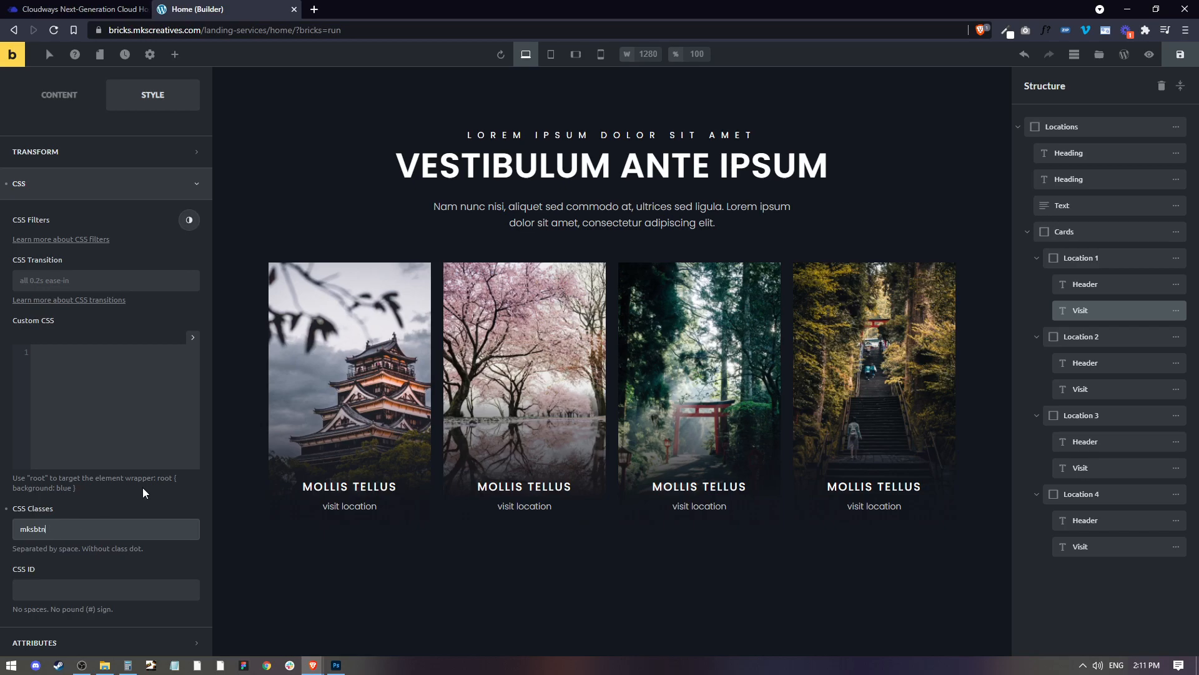
pyautogui.moveTo(54, 528); pyautogui.dragTo(13, 531)
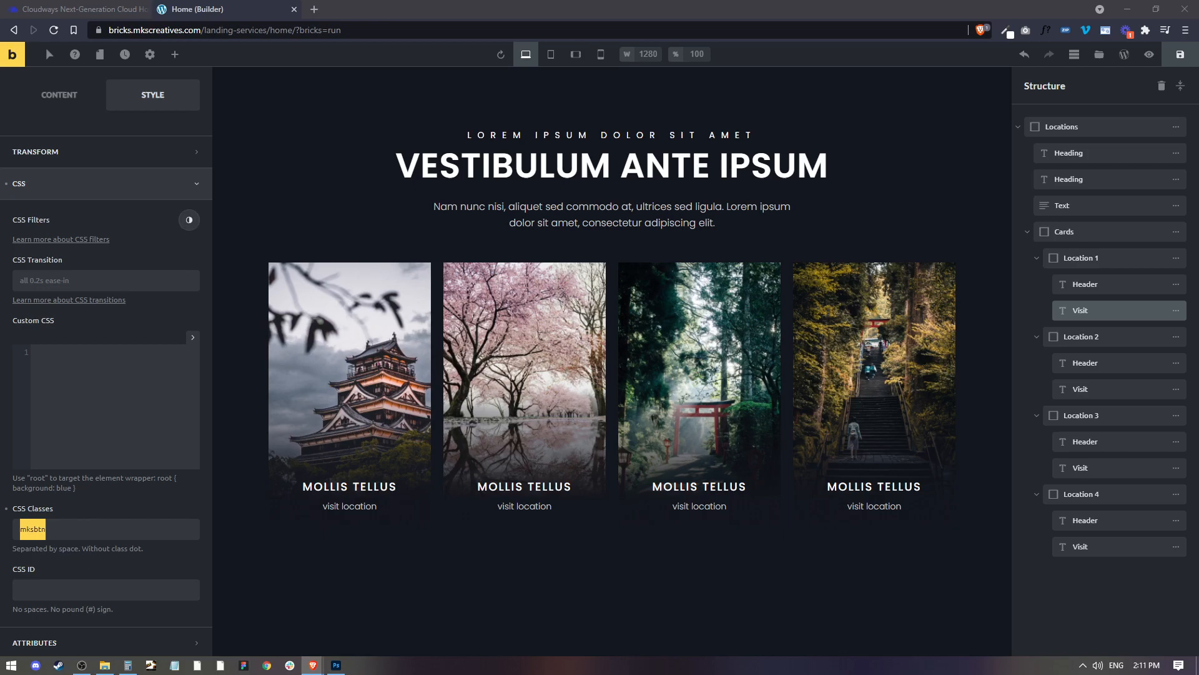
# Paste the gradient underline hover code as Visit's custom CSS, replace both .basic-6 selectors with .mksbtn, set the line to 1px, and preview the page
pyautogui.click(96, 387)
pyautogui.write('.basic-6 {   background:       linear-gradient(currentColor 0 0)       bottom /var(--d, 20%) 3px       no-repeat;   transition:0.5s; } .basic-6:hover {   --d: 80%; }')
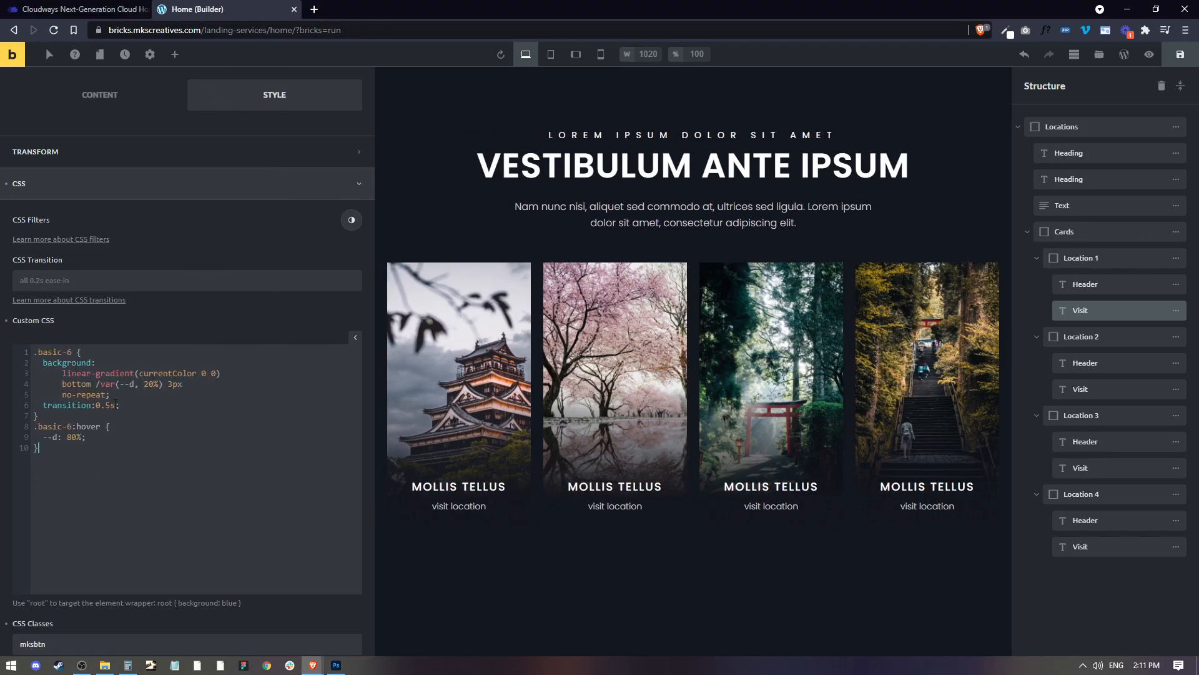
pyautogui.doubleClick(41, 526)
pyautogui.hotkey('ctrl', 'c')
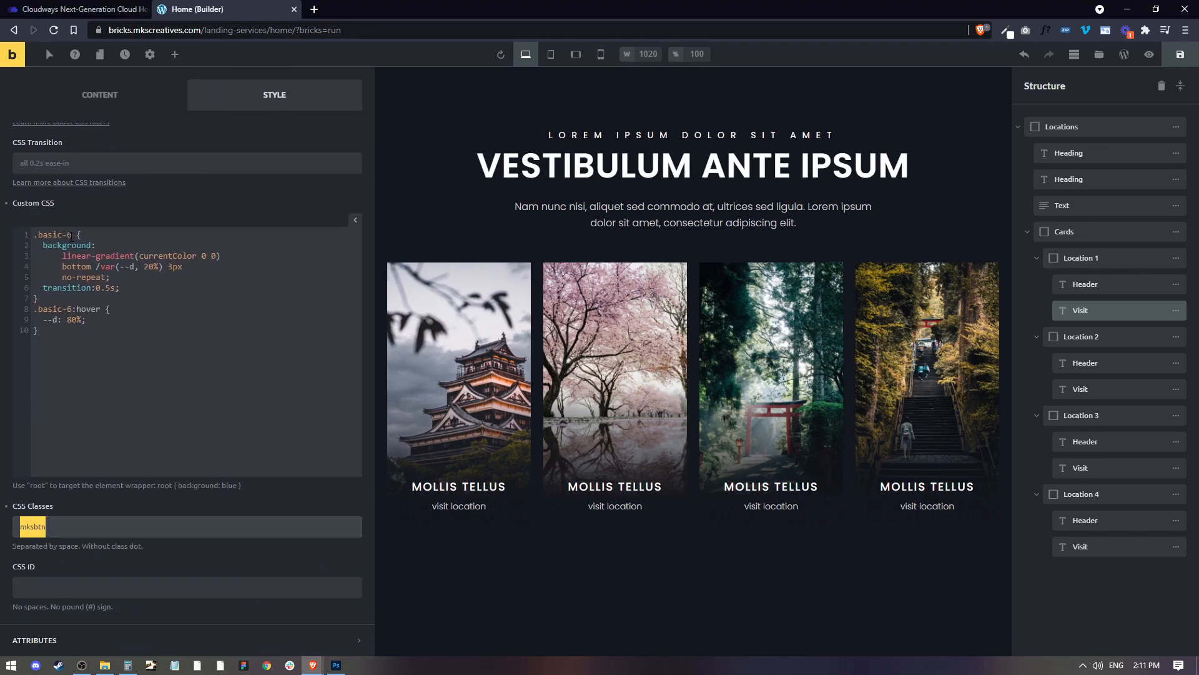
pyautogui.click(70, 235)
pyautogui.hotkey('ctrl', 'v')
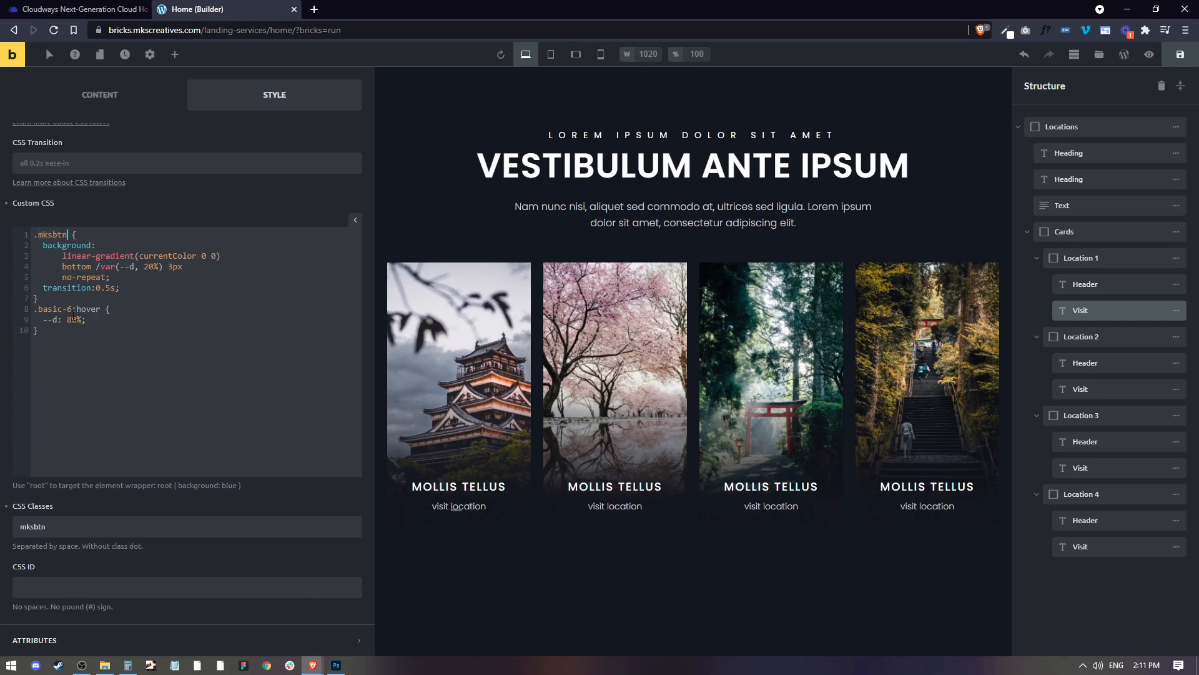
pyautogui.moveTo(39, 309); pyautogui.dragTo(73, 309)
pyautogui.hotkey('ctrl', 'v')
pyautogui.click(1149, 54)
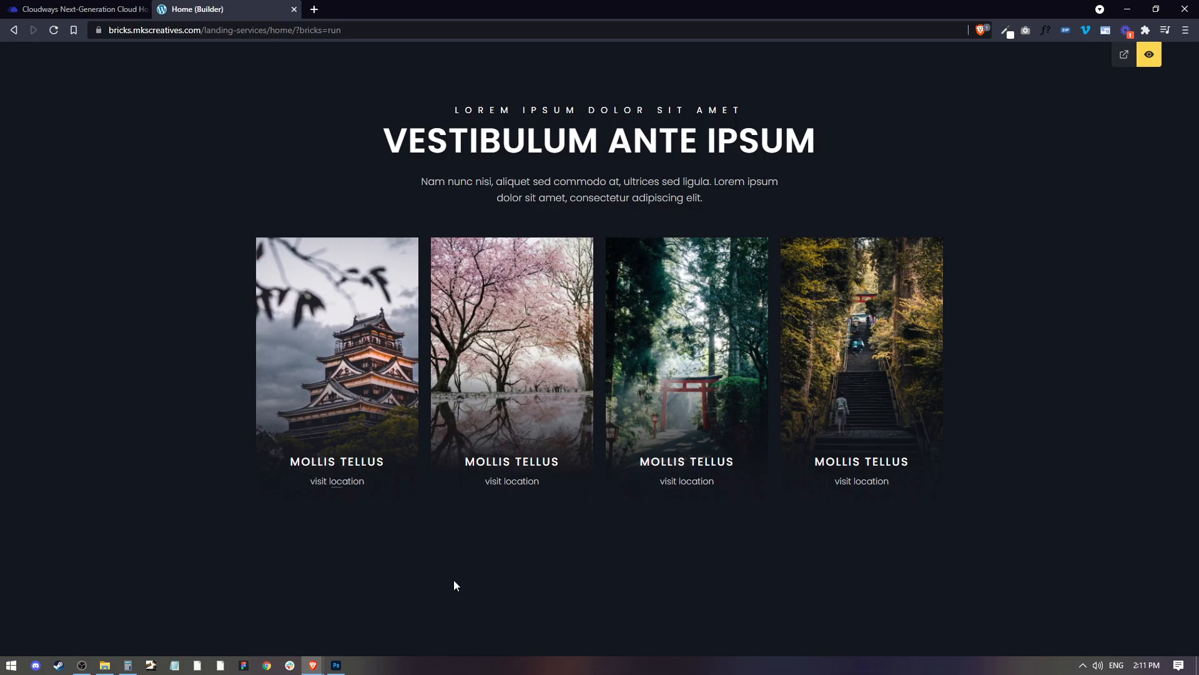
pyautogui.click(1149, 55)
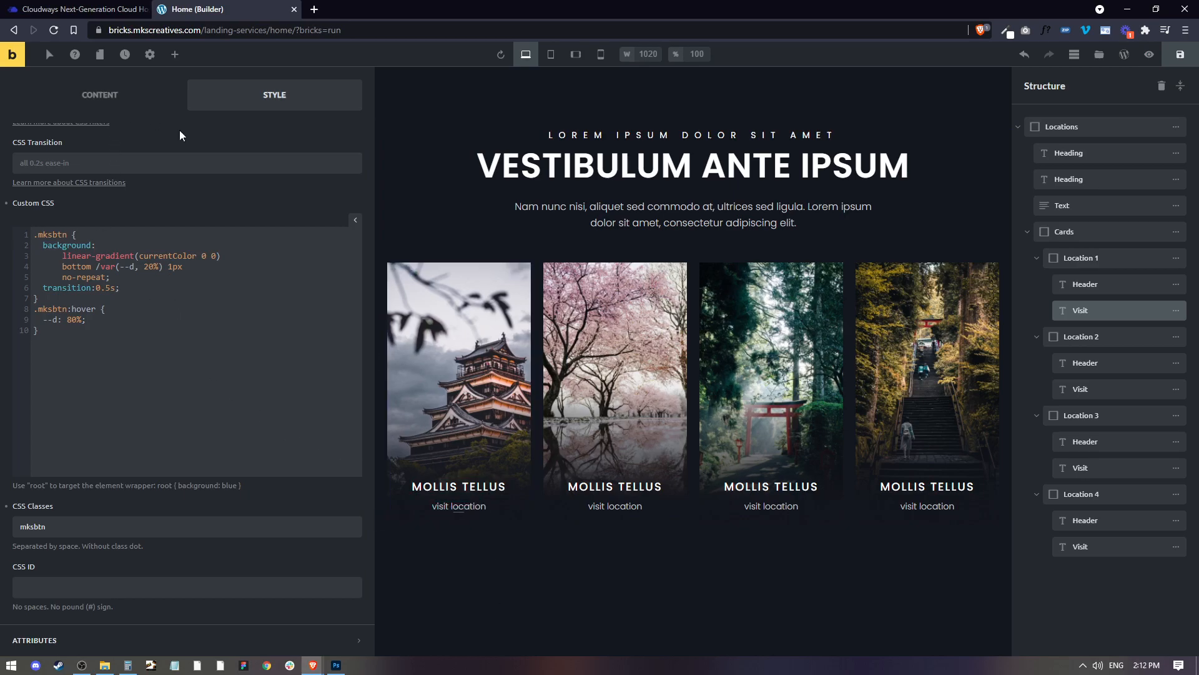
# Try font weights 200 and 500 on Location 1's Visit text and restore weight 300
pyautogui.scroll(10, 162, 188)
pyautogui.click(96, 244)
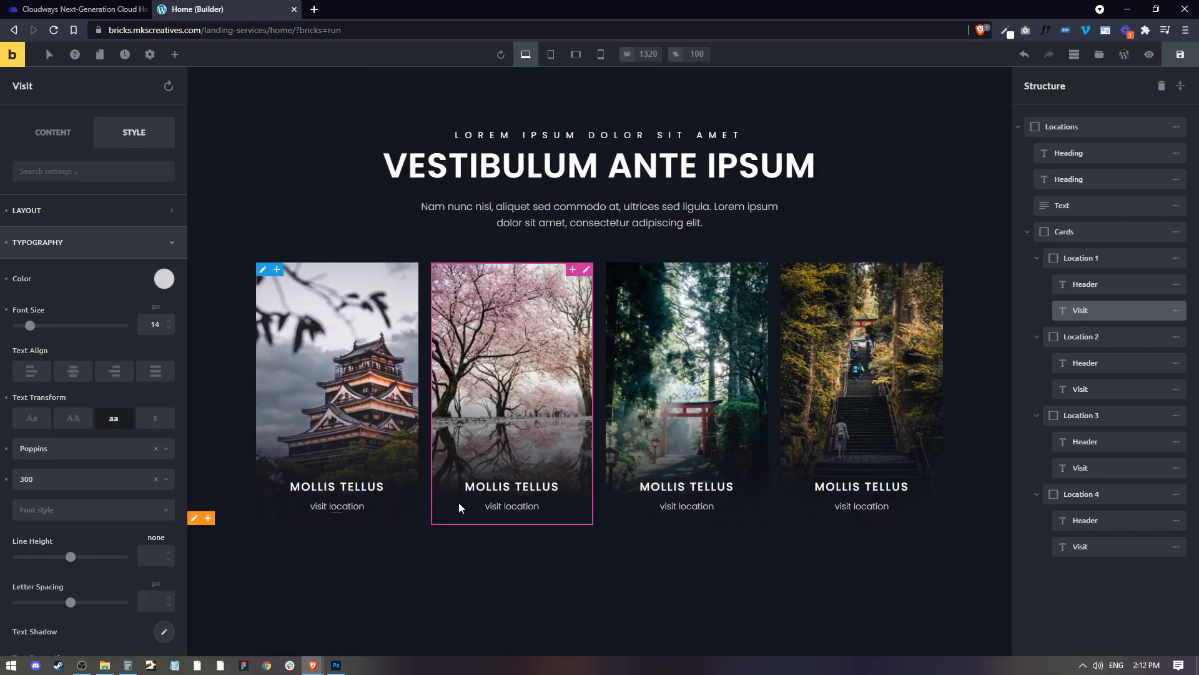
pyautogui.click(77, 483)
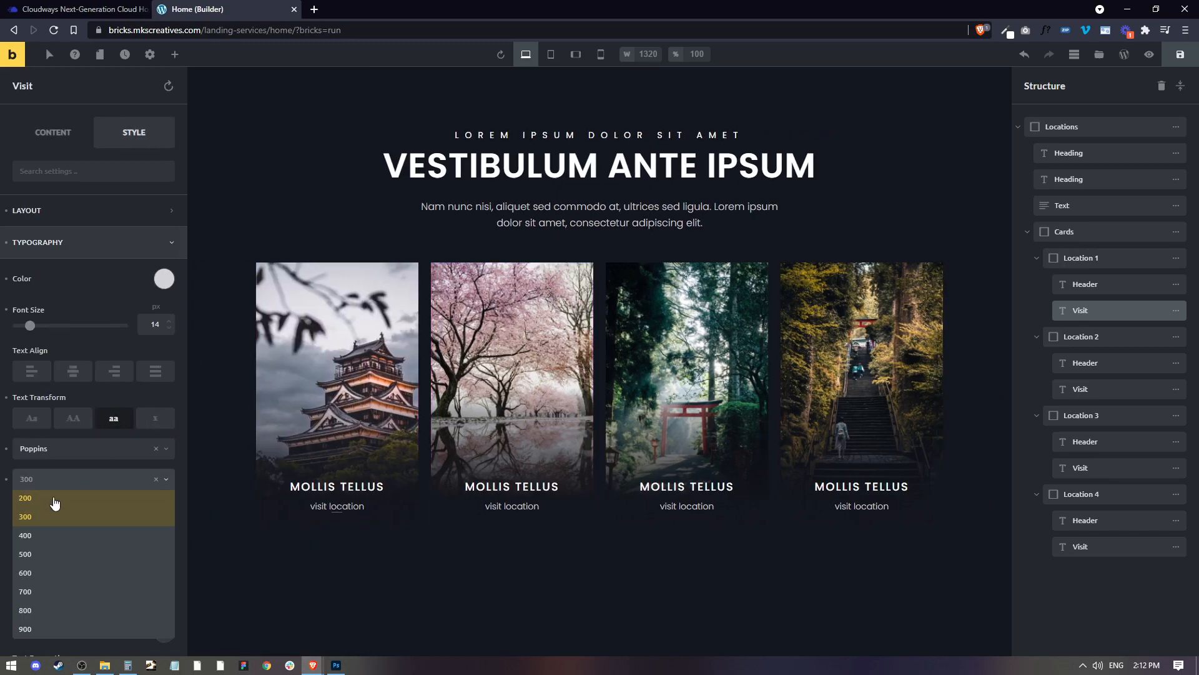
pyautogui.click(53, 499)
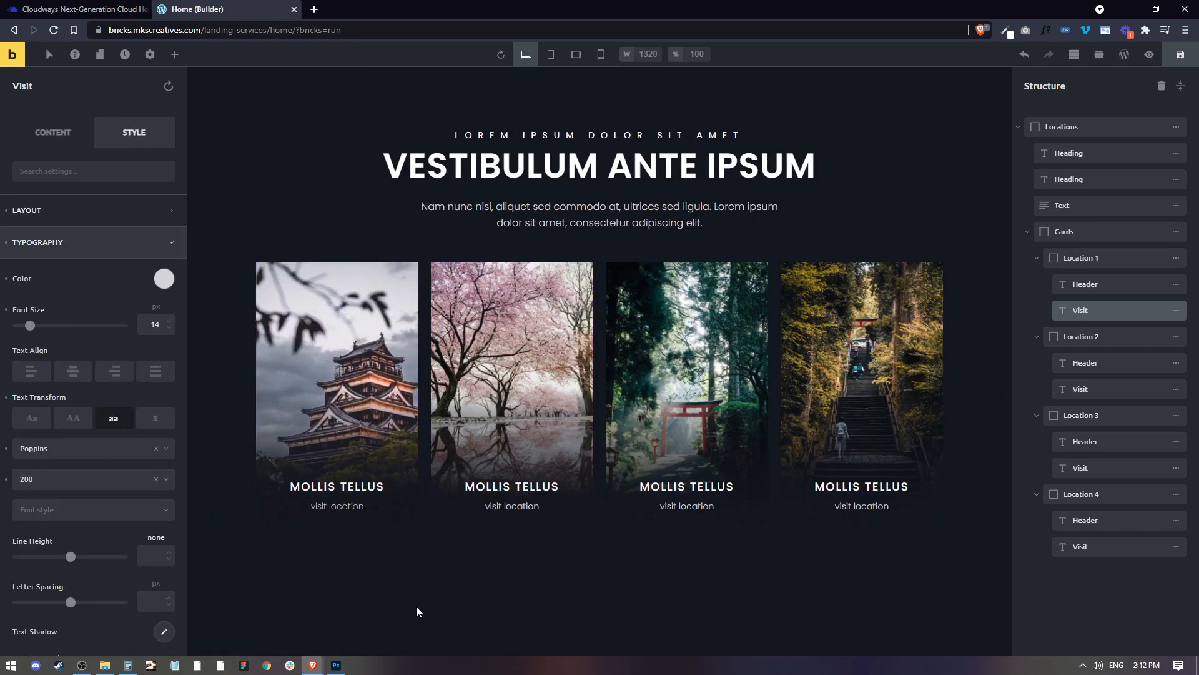
pyautogui.click(63, 477)
pyautogui.click(50, 560)
pyautogui.click(76, 482)
pyautogui.click(60, 521)
# Adjust the lightness of Location 1's Visit text color and set its text transform to capitalize
pyautogui.click(165, 283)
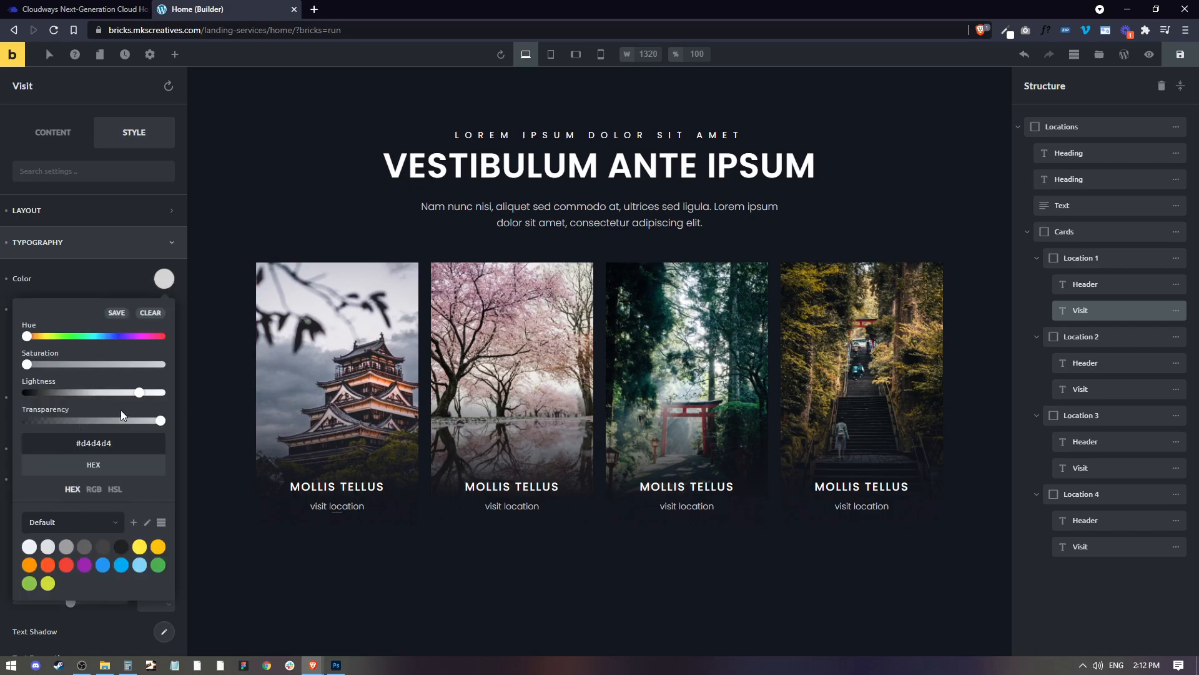
pyautogui.moveTo(136, 397)
pyautogui.mouseDown()
pyautogui.moveTo(173, 399)
pyautogui.moveTo(140, 395)
pyautogui.mouseUp()
pyautogui.click(165, 282)
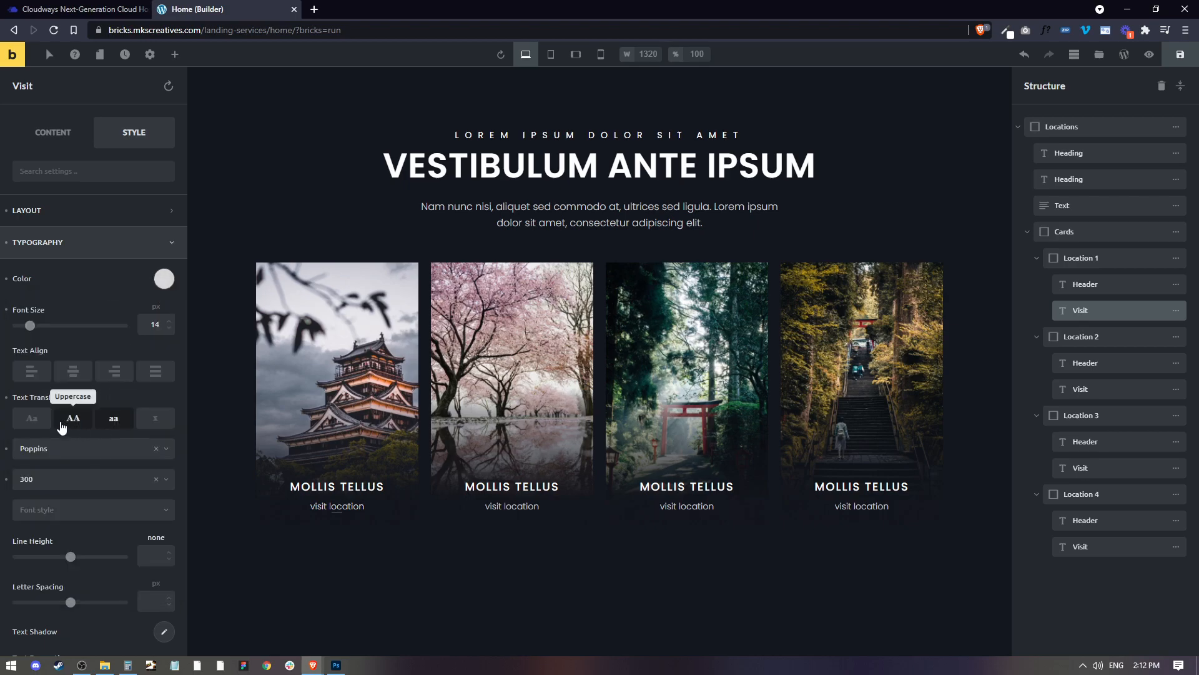
pyautogui.click(32, 418)
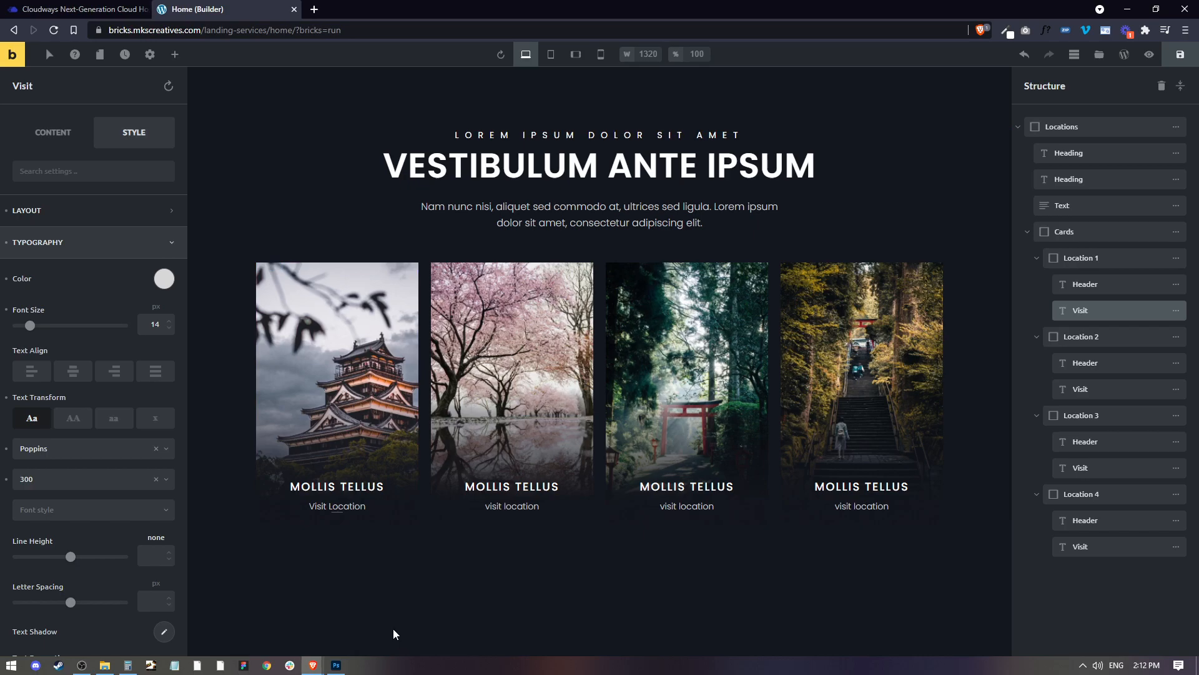
# Try a 12 px font size on Location 1's Visit text and restore 14 px
pyautogui.scroll(-2, 102, 517)
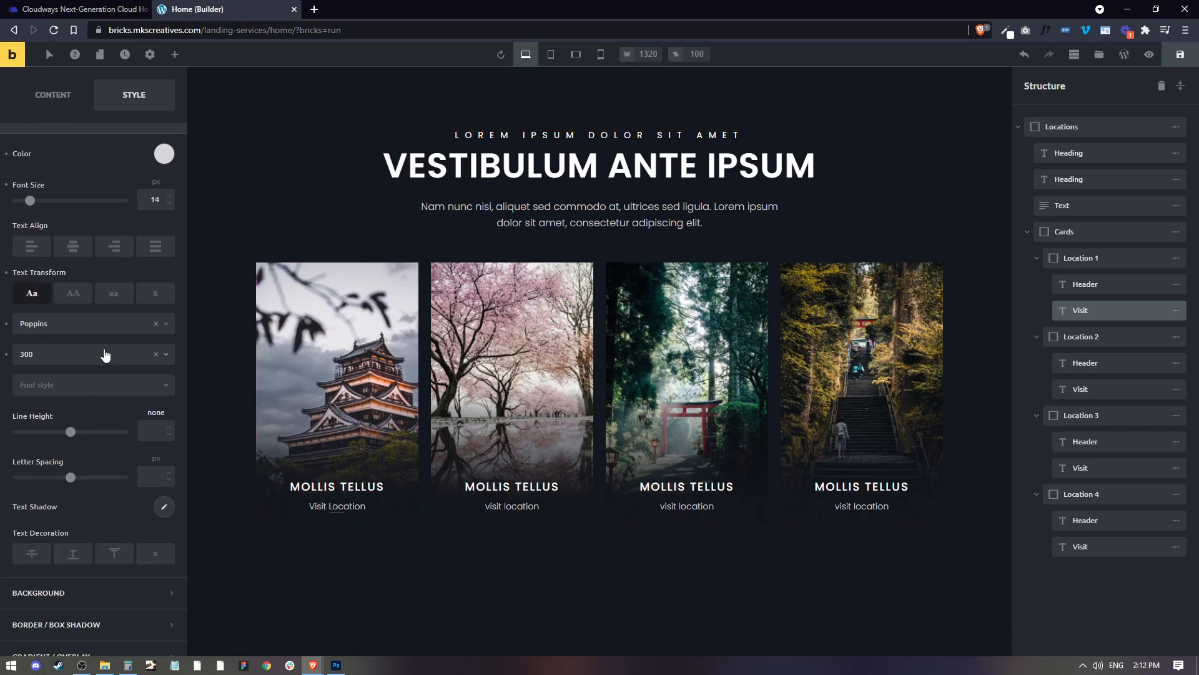
pyautogui.click(168, 197)
pyautogui.click(169, 204)
pyautogui.click(169, 204)
pyautogui.click(168, 204)
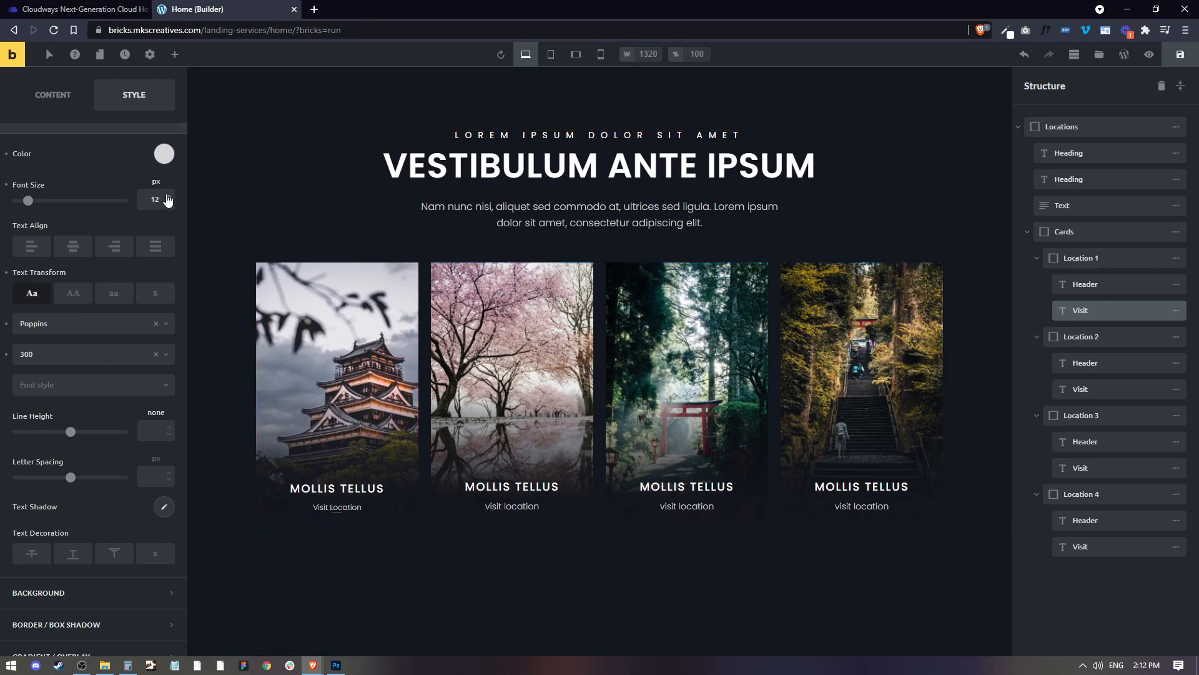
pyautogui.click(168, 197)
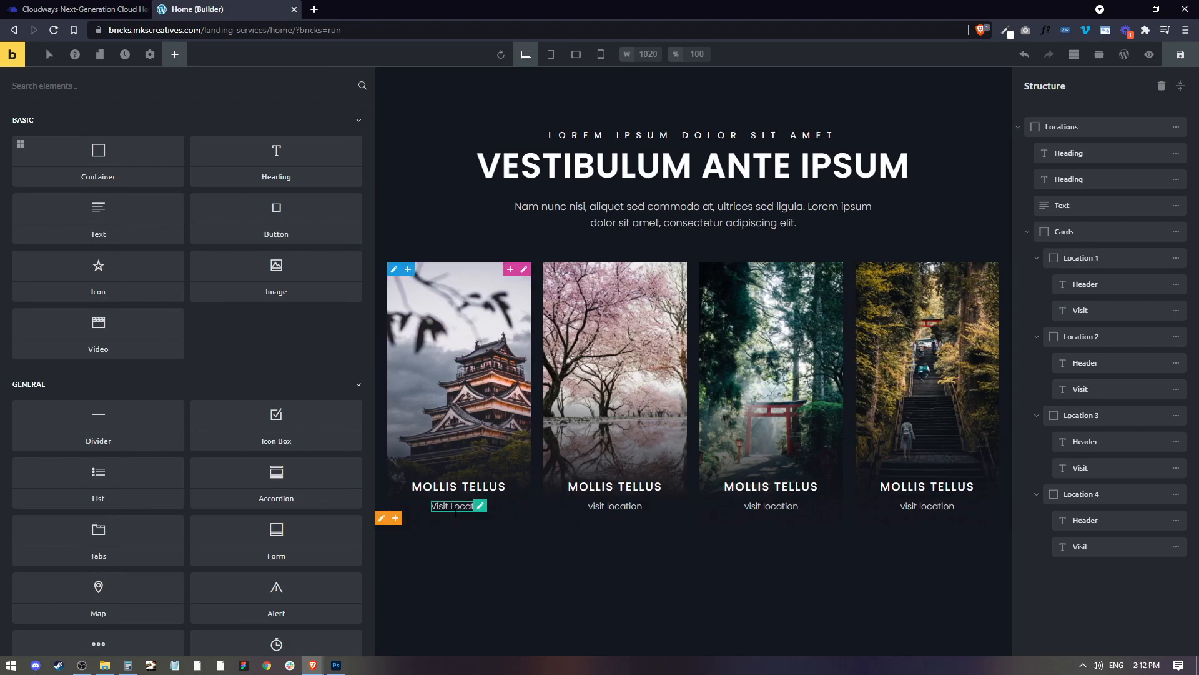
# Narrow the element settings panel until the canvas is about 1271 px wide
pyautogui.click(456, 507)
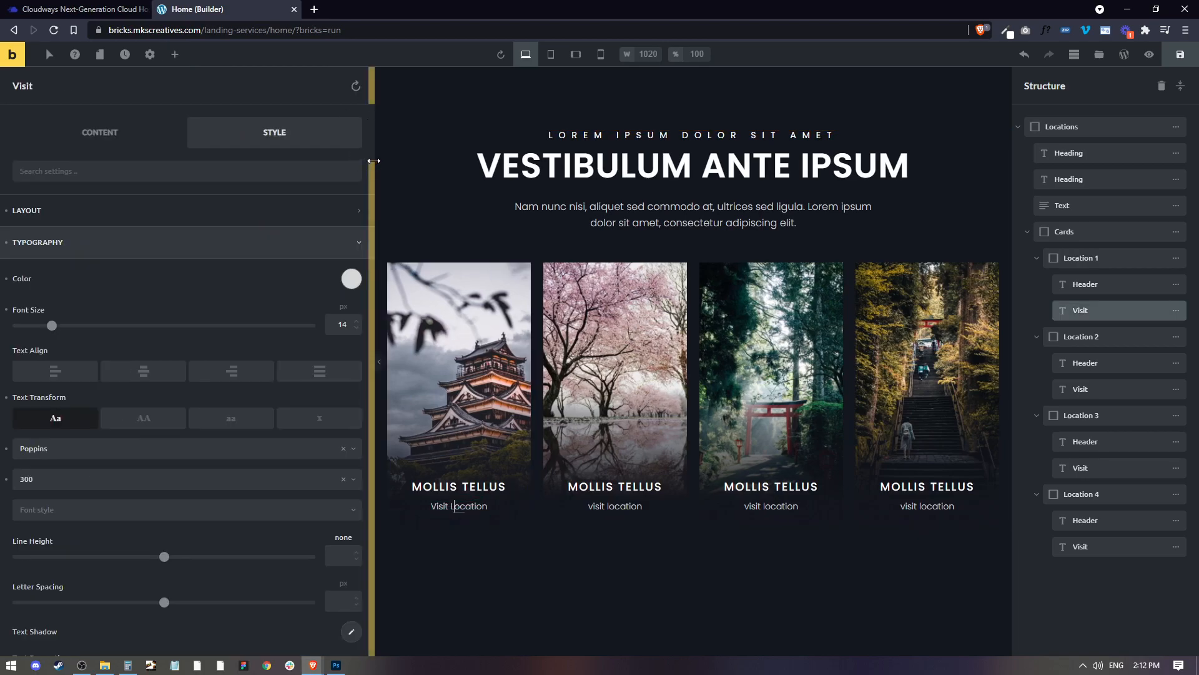
pyautogui.click(248, 160)
pyautogui.moveTo(248, 160); pyautogui.dragTo(217, 160)
pyautogui.click(426, 556)
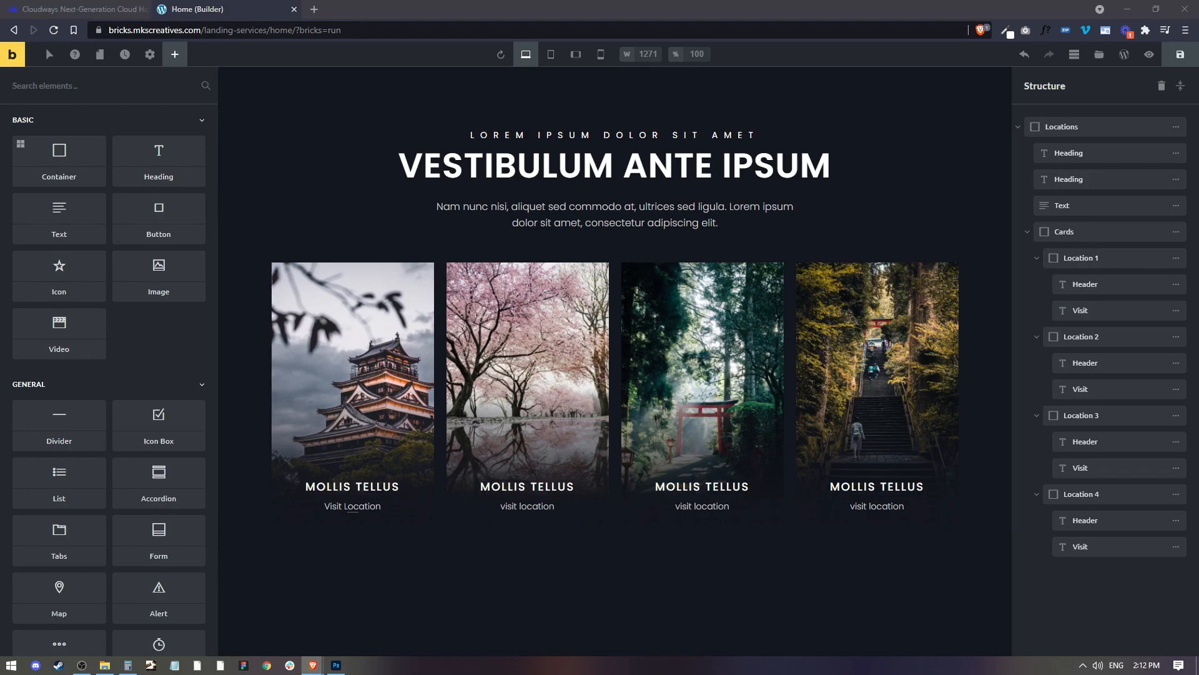
# Add the CSS class mksbtn from Location 1's Visit text to the Visit texts of Locations 2, 3 and 4
pyautogui.click(357, 507)
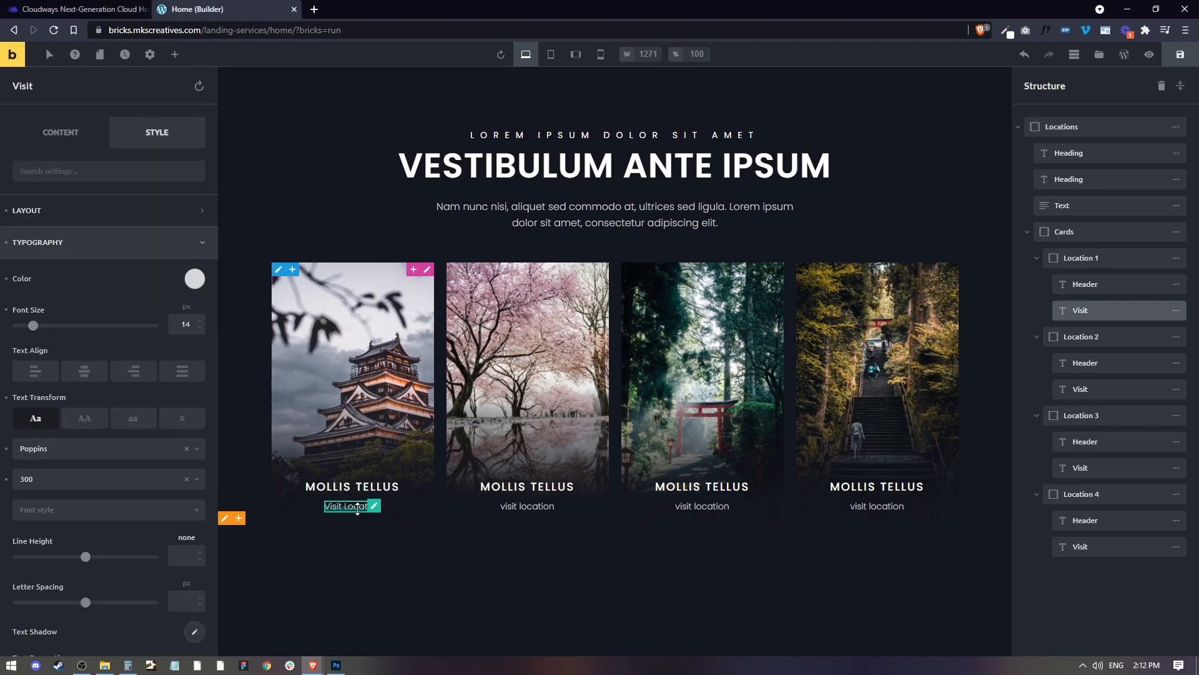
pyautogui.scroll(-5, 106, 375)
pyautogui.click(19, 609)
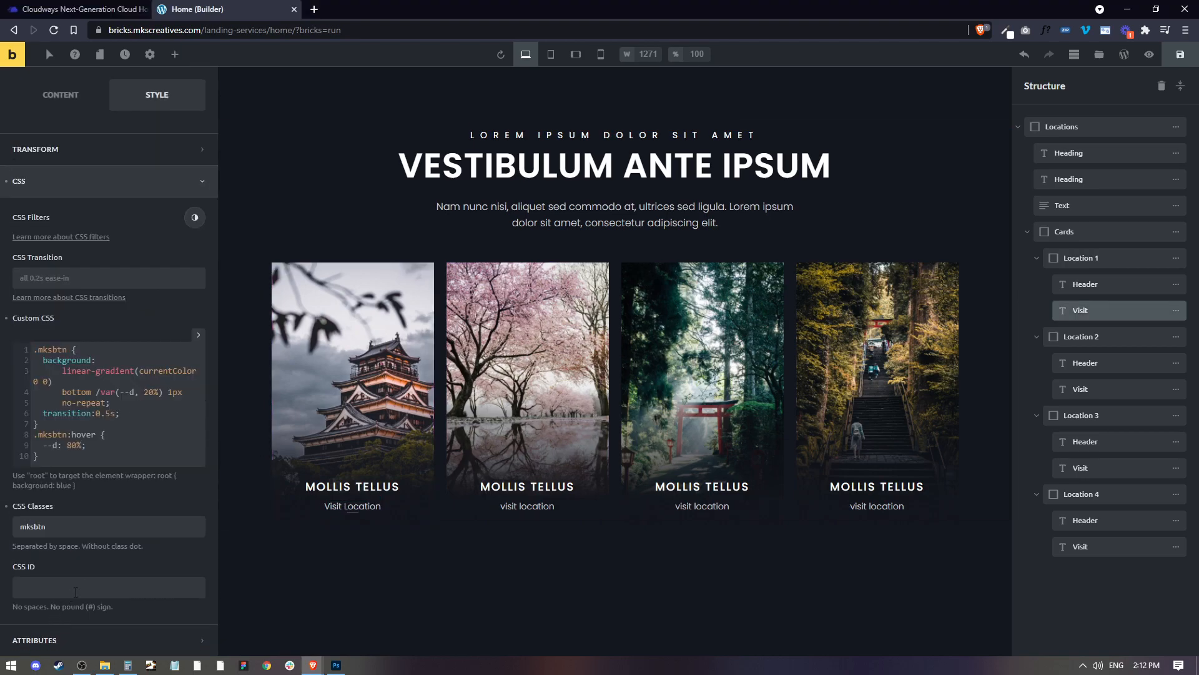
pyautogui.doubleClick(77, 523)
pyautogui.click(521, 507)
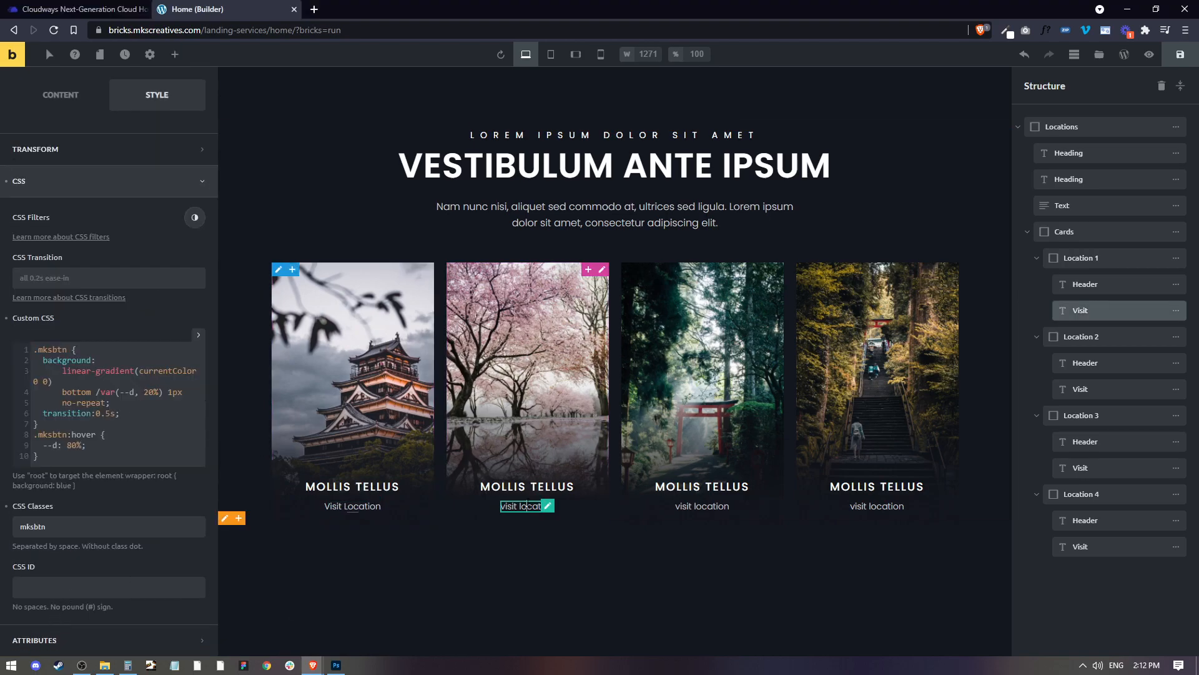
pyautogui.click(691, 506)
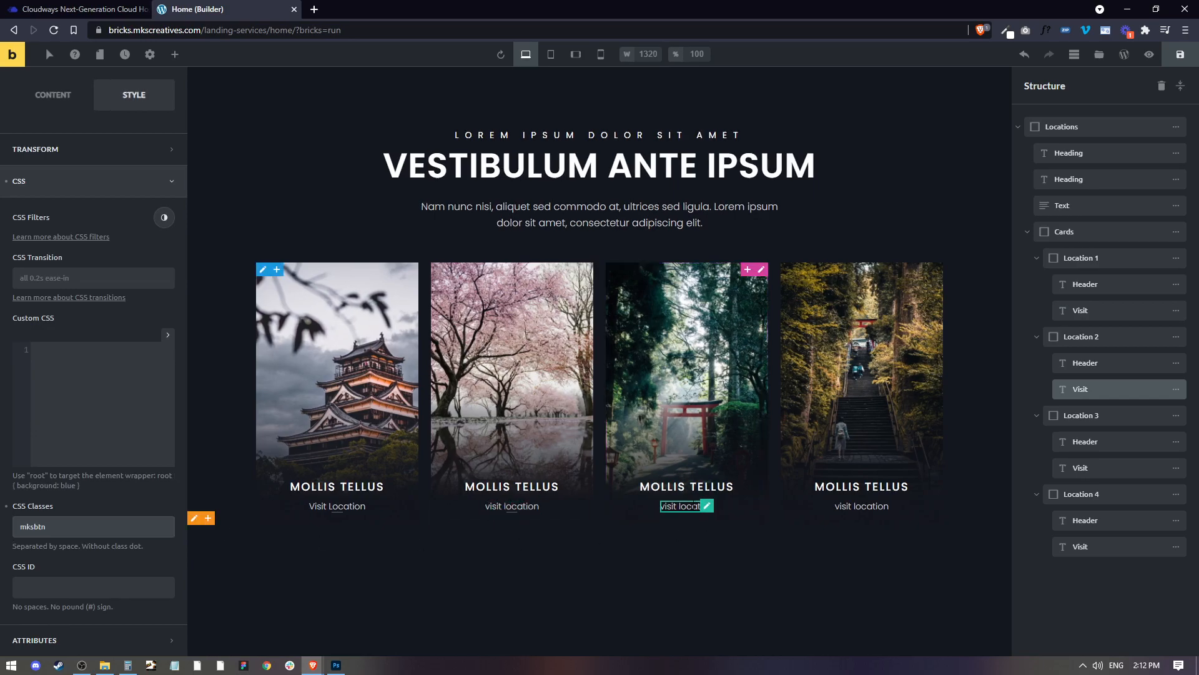
pyautogui.click(862, 506)
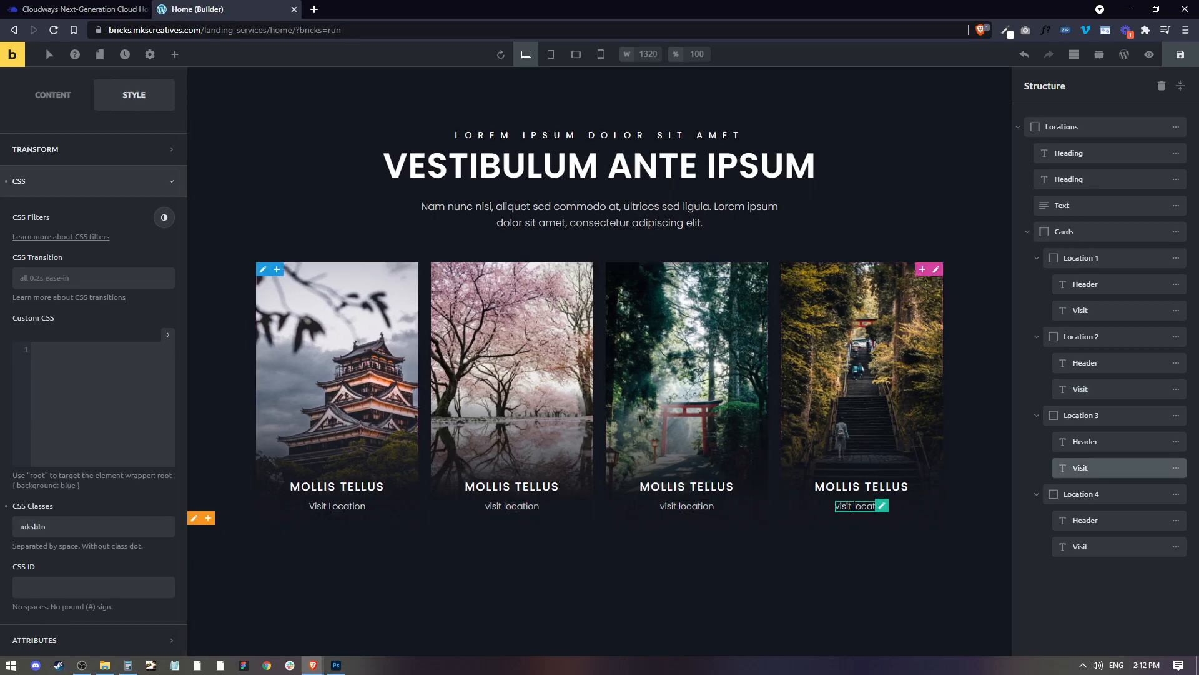
pyautogui.click(66, 519)
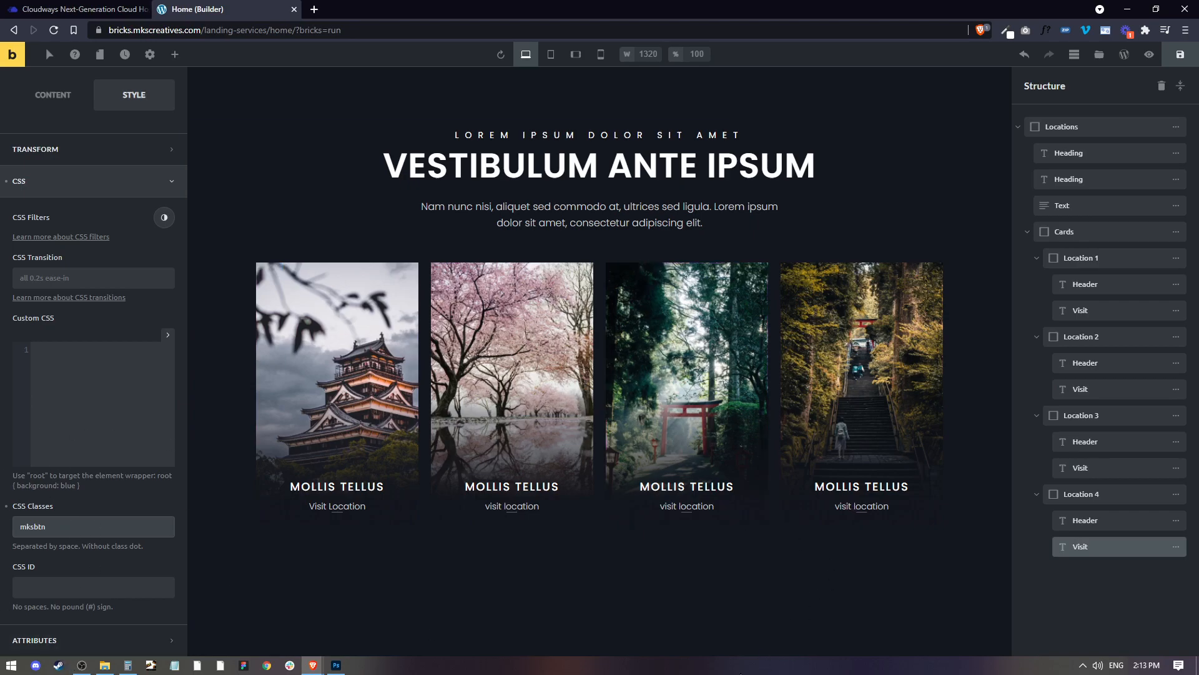
# Examine the typography settings and text color of Location 1's Header
pyautogui.click(360, 489)
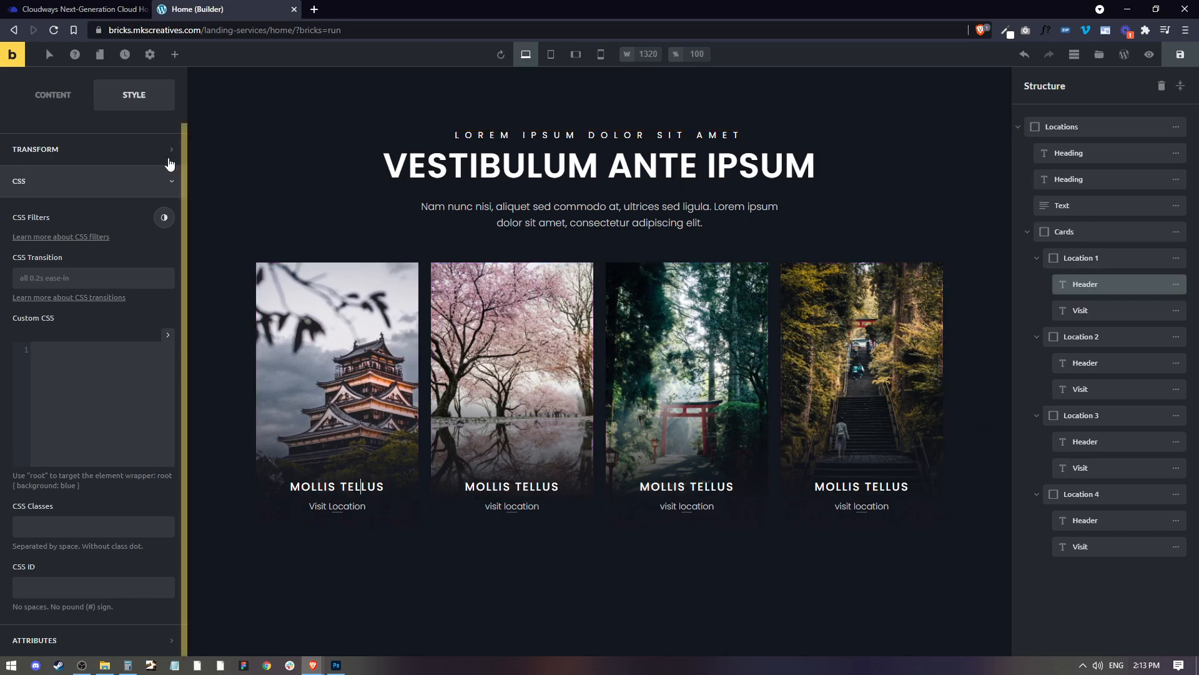
pyautogui.scroll(2, 129, 204)
pyautogui.scroll(2, 129, 204)
pyautogui.click(102, 247)
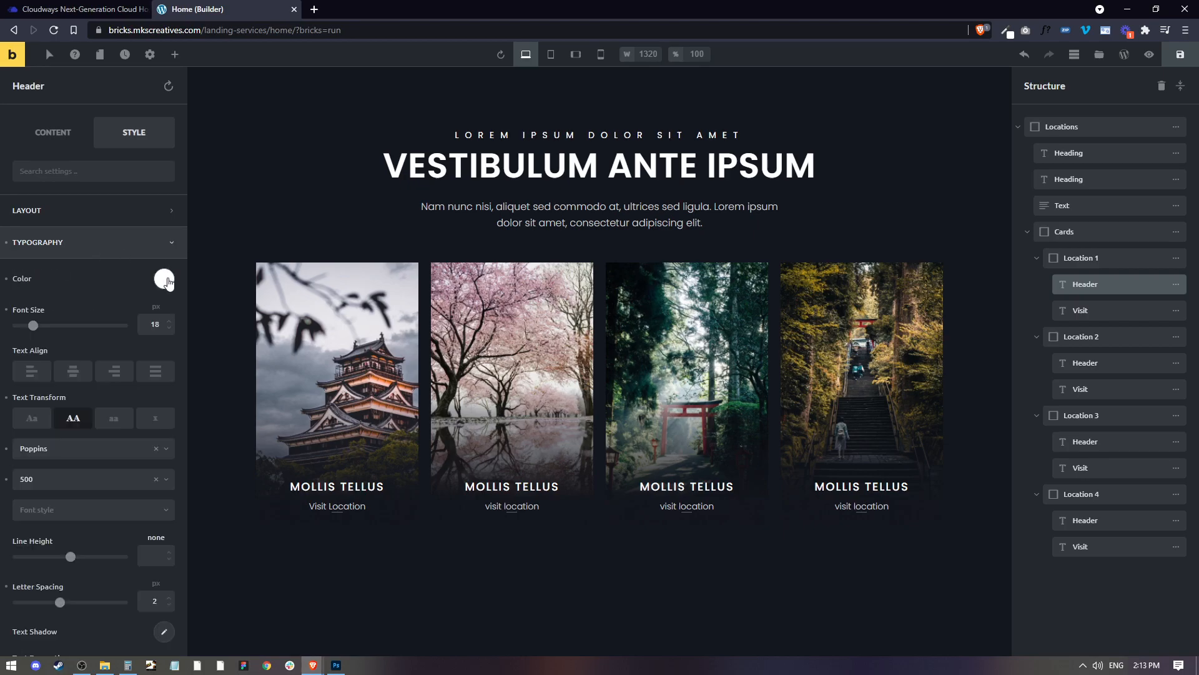
pyautogui.click(165, 280)
pyautogui.click(166, 281)
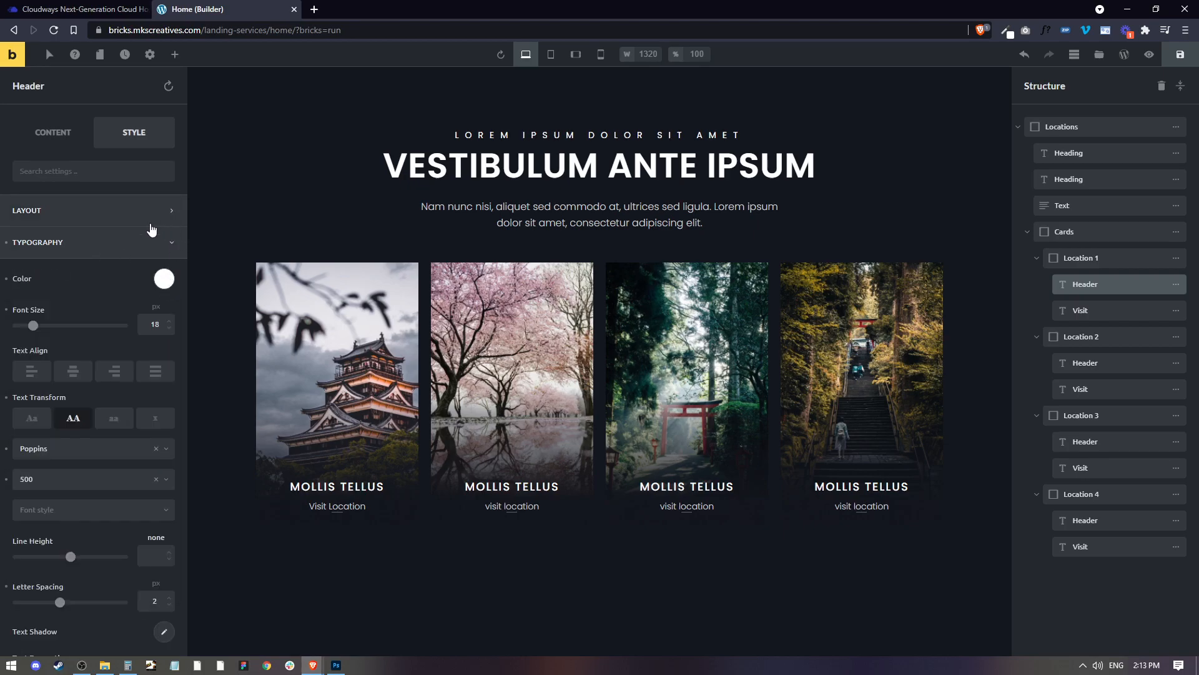
pyautogui.click(161, 242)
pyautogui.click(606, 573)
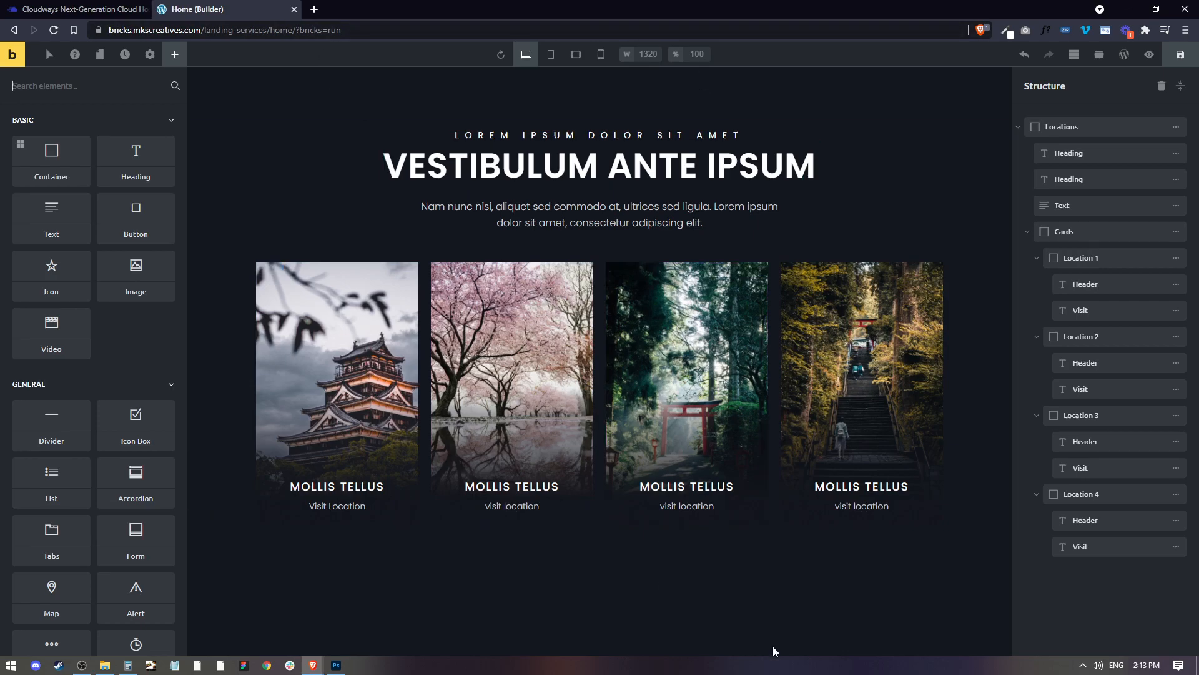
# Set the bottom padding of Location 2's Visit text to 5 px
pyautogui.click(507, 506)
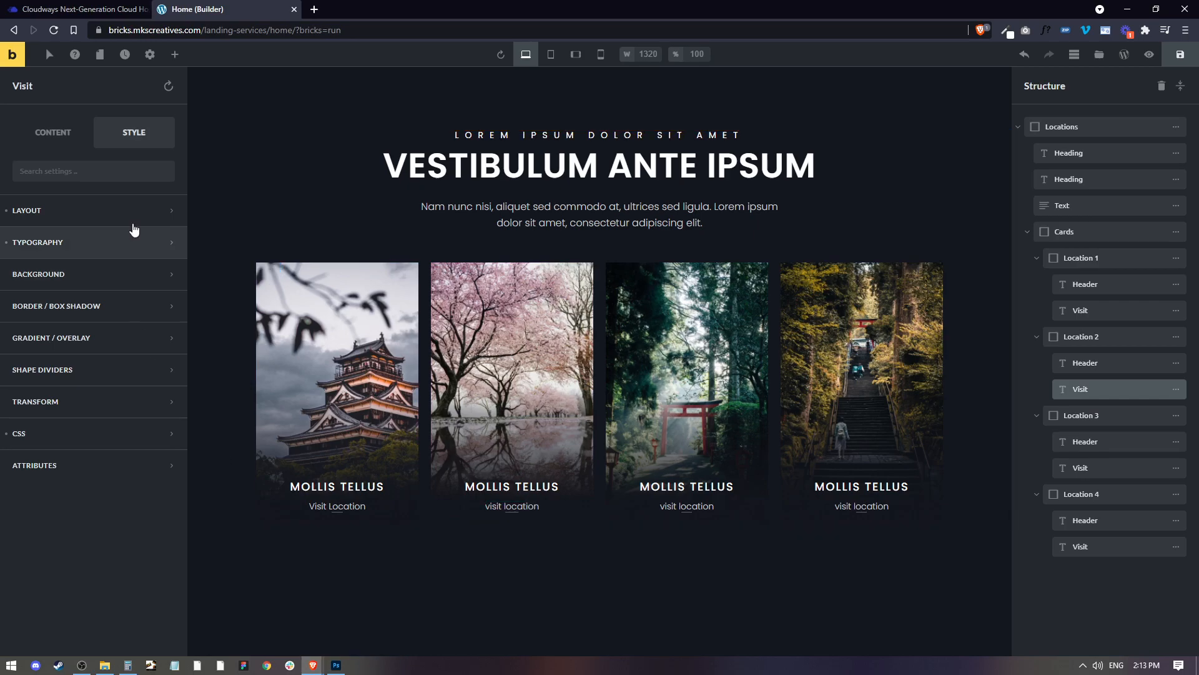
pyautogui.click(115, 218)
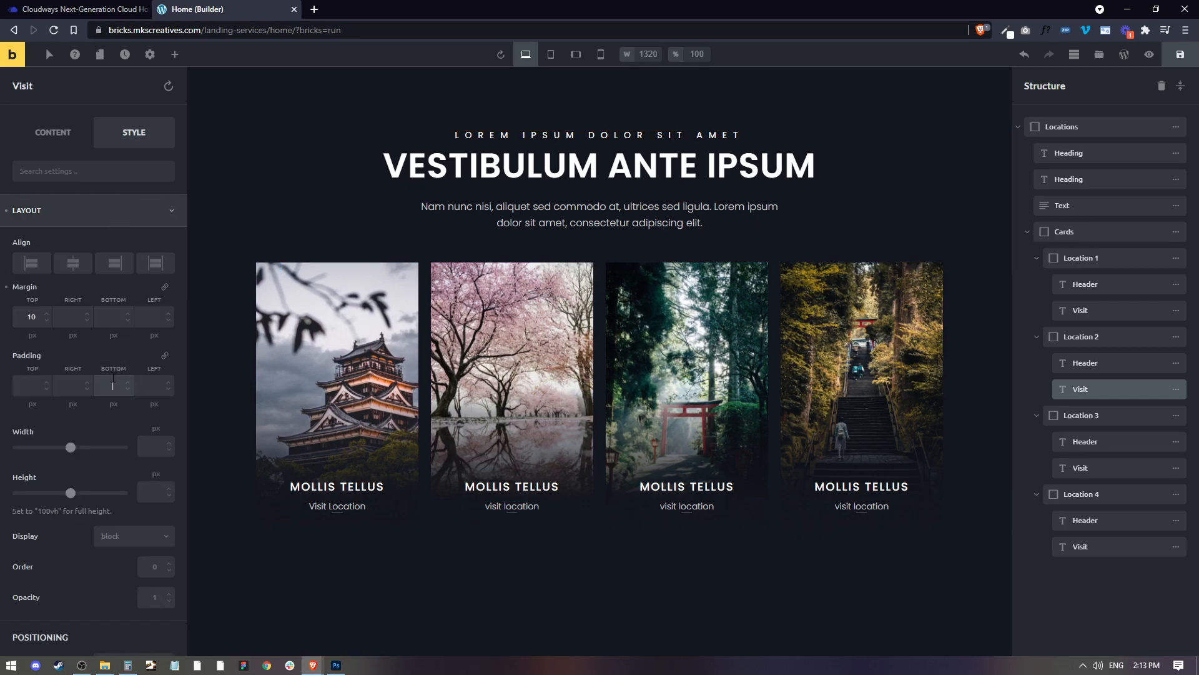
pyautogui.click(113, 378)
pyautogui.write('5')
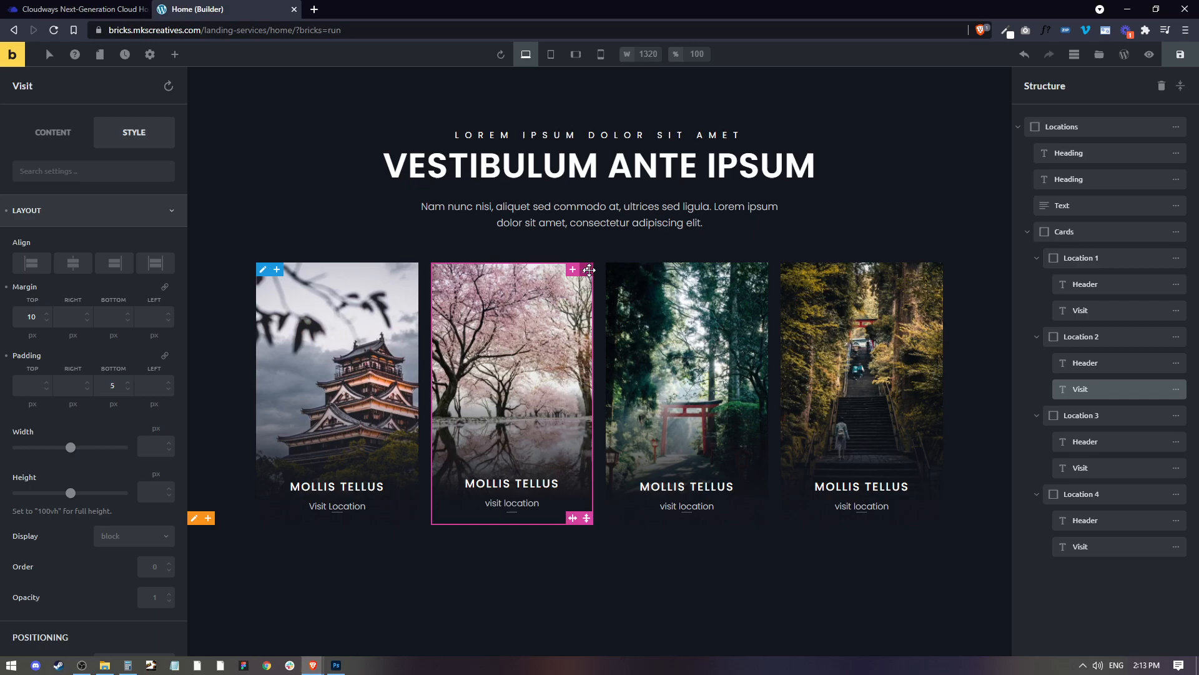
# Set the bottom padding of all four Location card containers to 15 px
pyautogui.click(1081, 336)
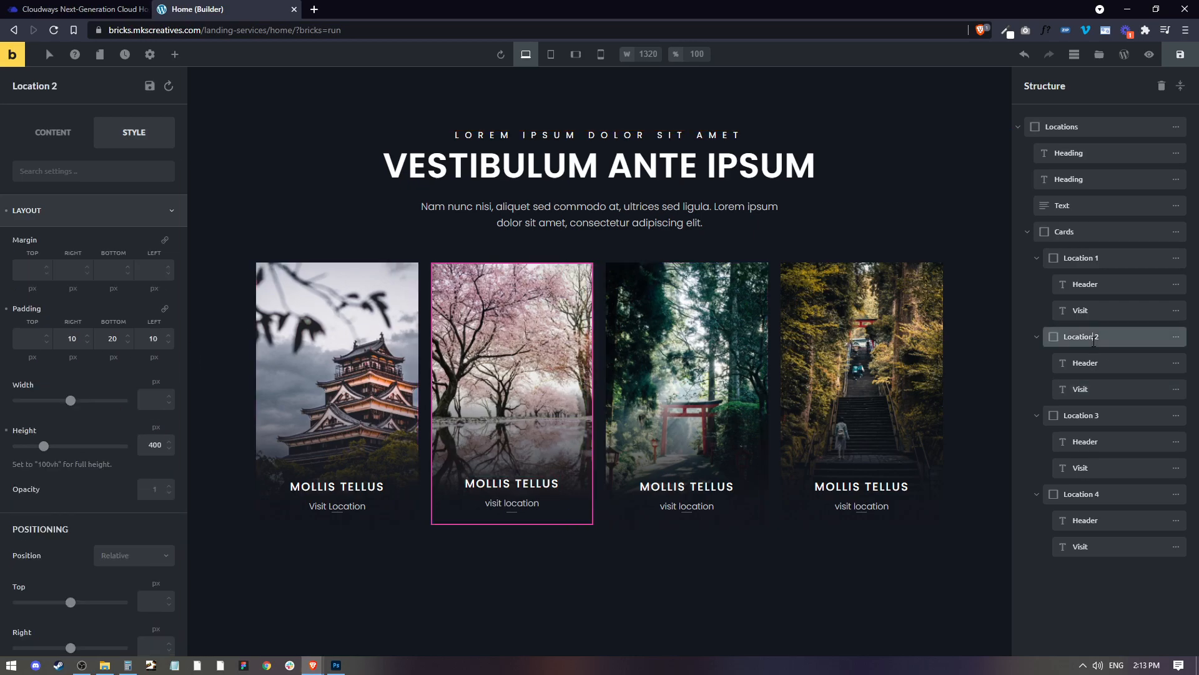
pyautogui.doubleClick(118, 338)
pyautogui.write('15')
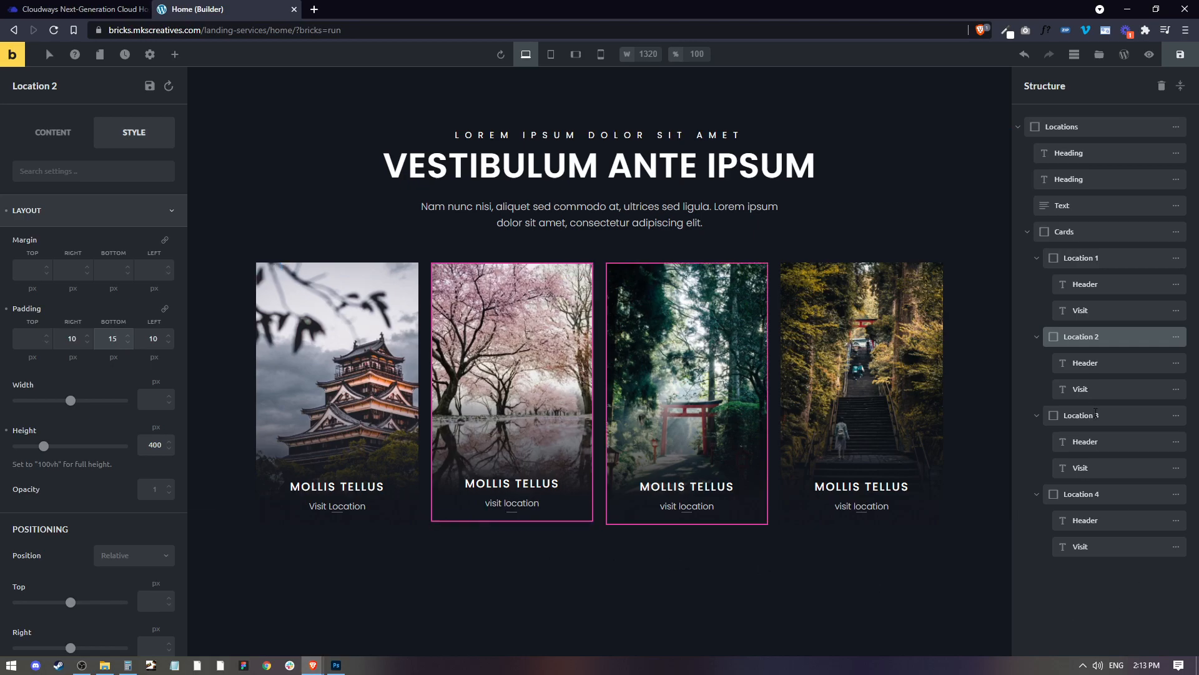
pyautogui.click(687, 493)
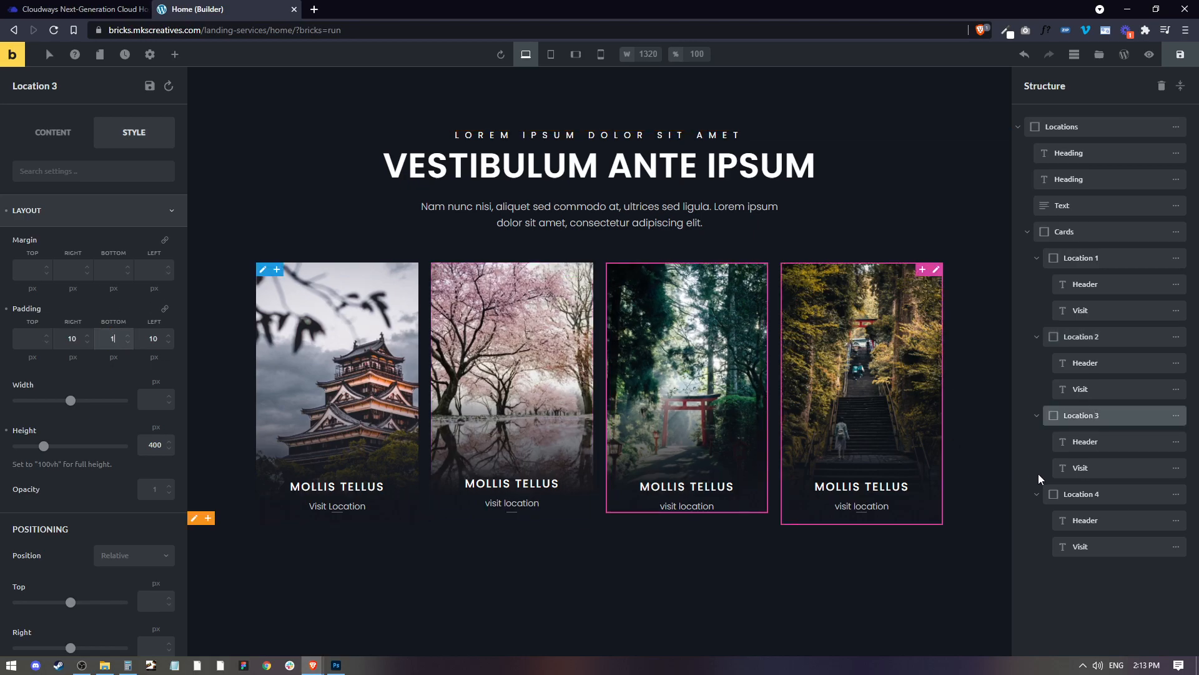
pyautogui.click(831, 480)
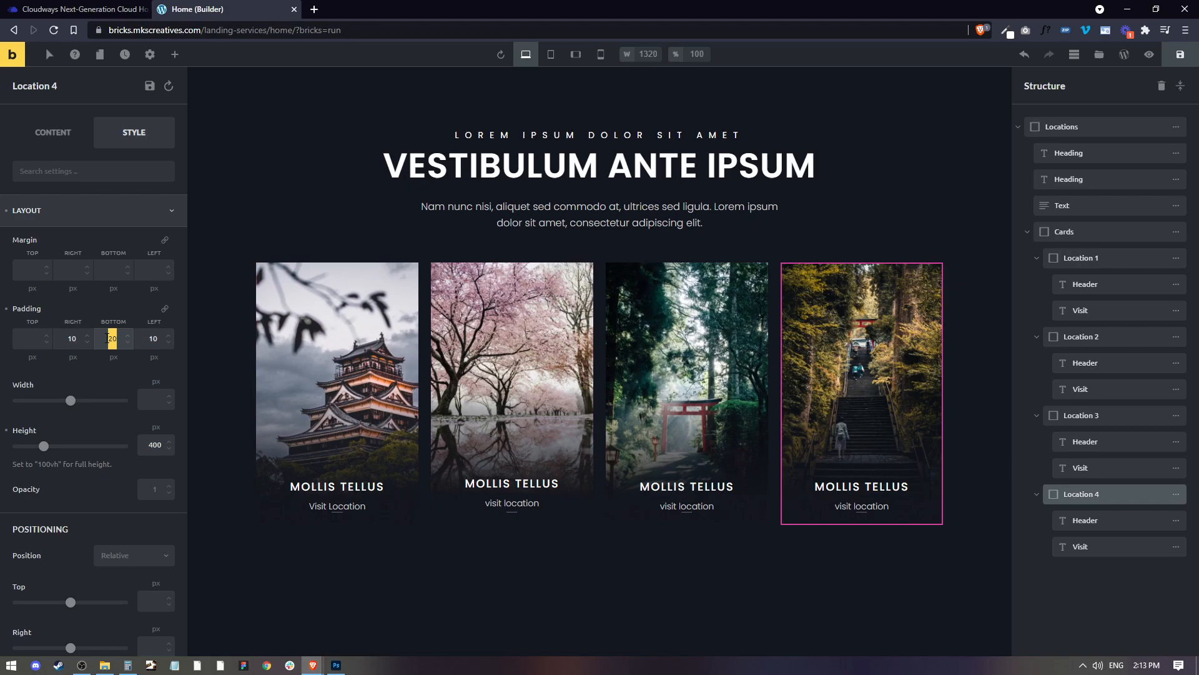
pyautogui.click(1093, 259)
pyautogui.doubleClick(113, 338)
pyautogui.write('15')
# Set the bottom padding of Location 1's Visit text to 5 px
pyautogui.click(336, 504)
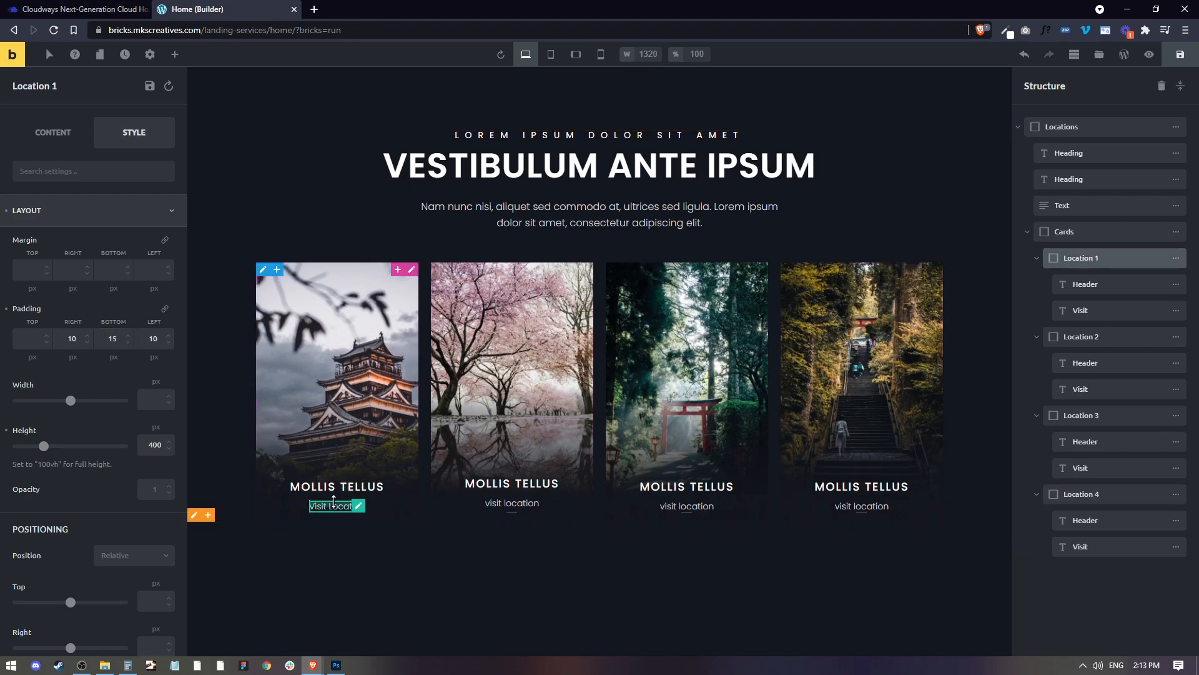
pyautogui.scroll(-10, 107, 410)
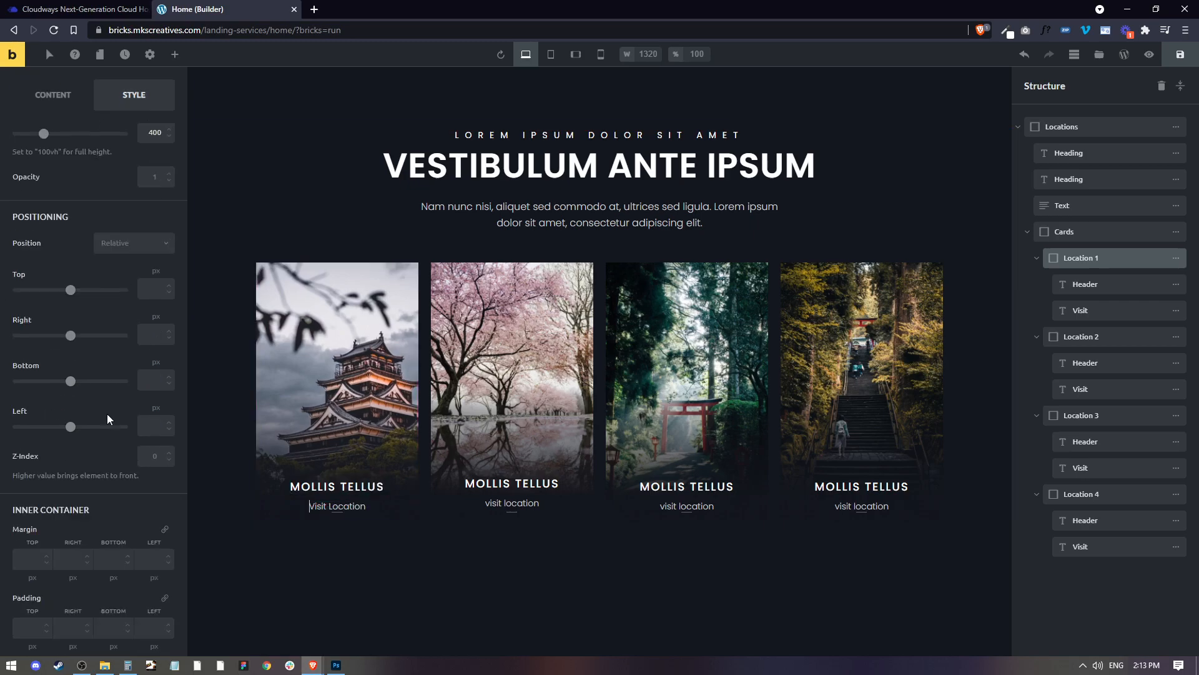
pyautogui.click(1105, 310)
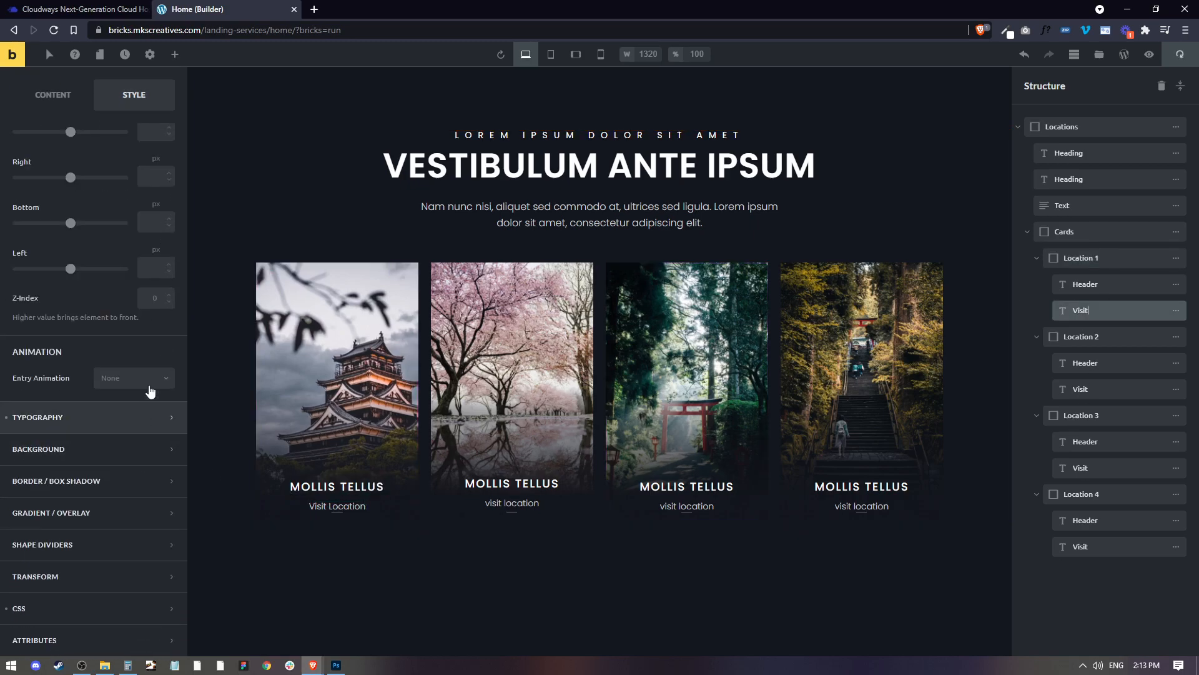
pyautogui.scroll(10, 125, 375)
pyautogui.click(114, 305)
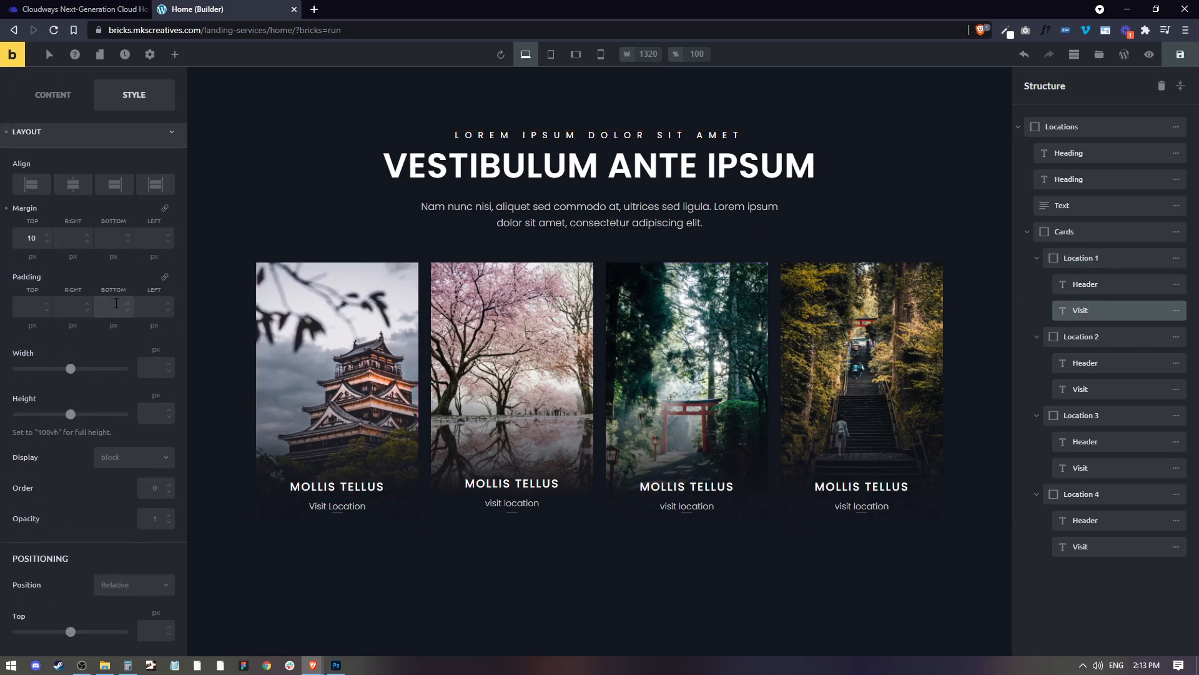
pyautogui.write('5')
# Give the Visit texts of Locations 3 and 4 a bottom padding of 5 px
pyautogui.click(1080, 388)
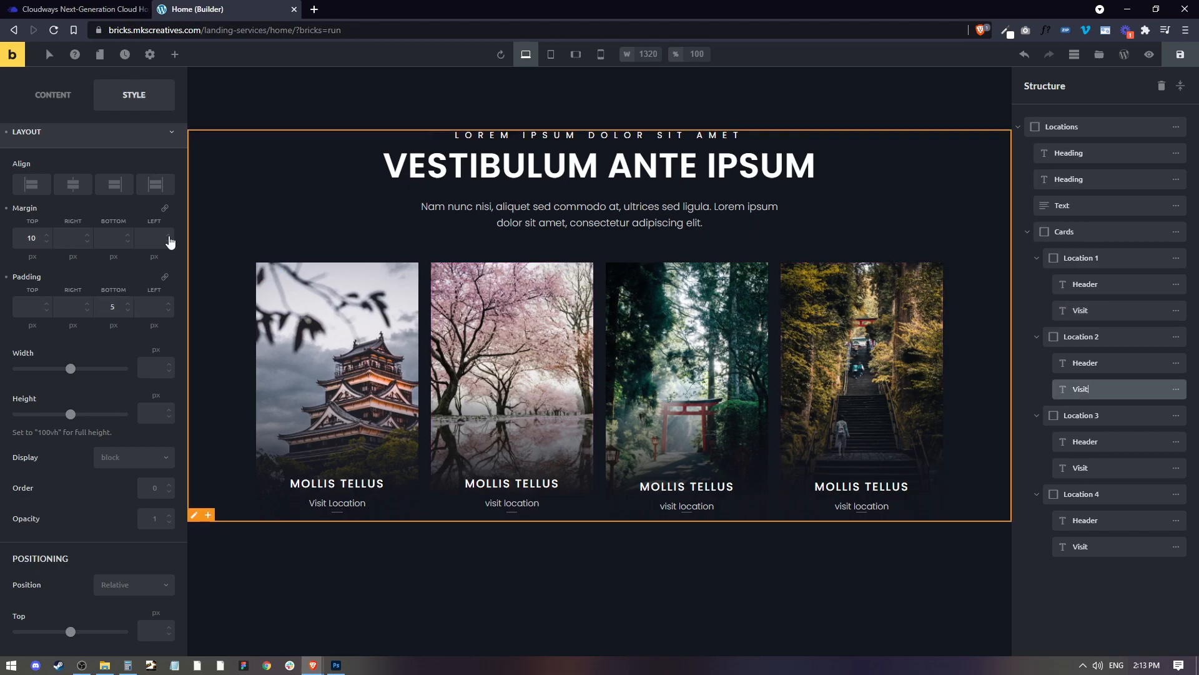
pyautogui.click(1106, 466)
pyautogui.click(103, 302)
pyautogui.write('5')
pyautogui.click(863, 506)
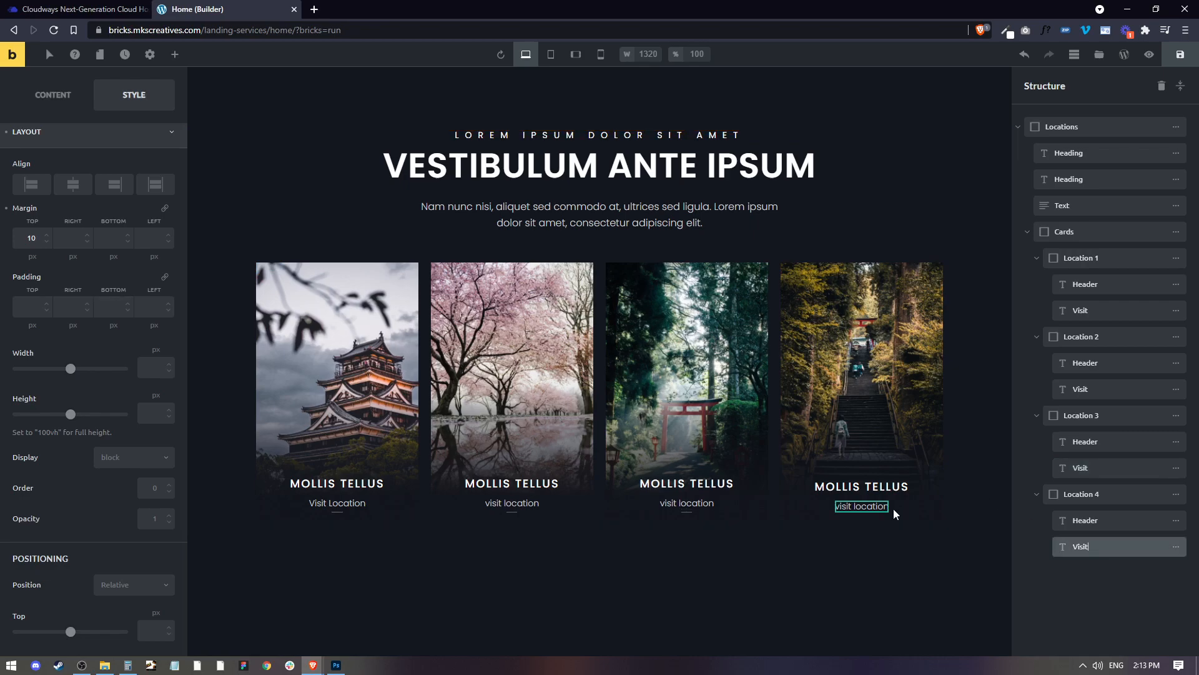
pyautogui.click(115, 309)
pyautogui.write('5')
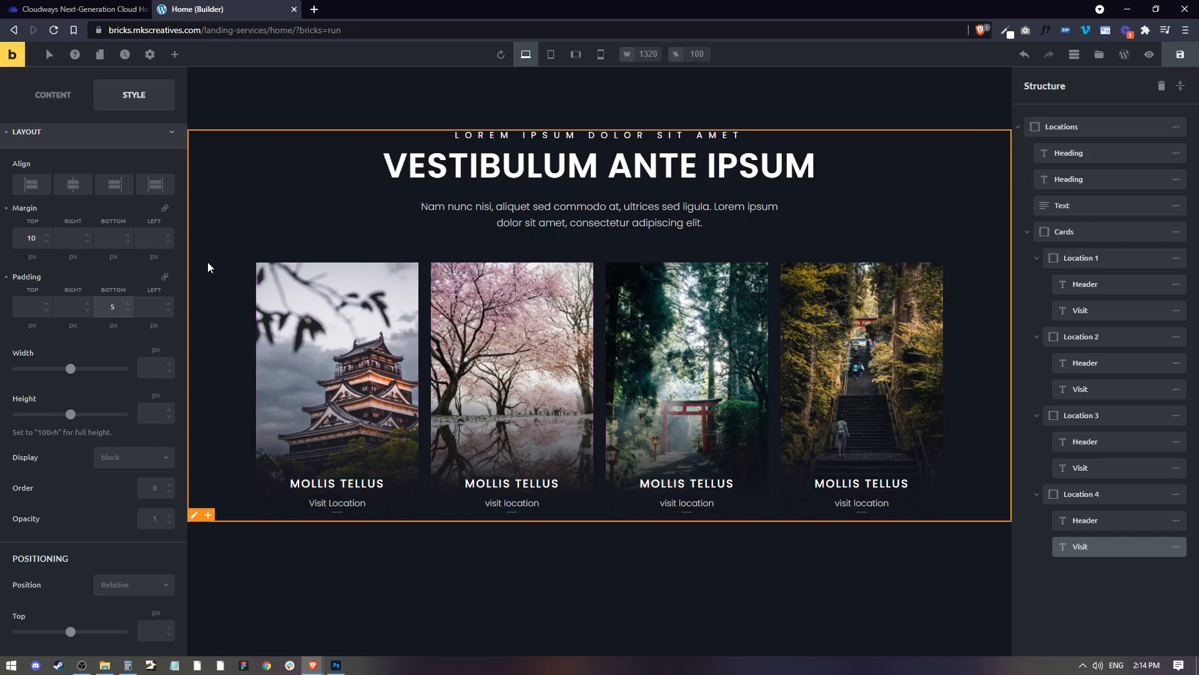
# Try a 100 px top padding on the Locations container and clear it again
pyautogui.click(1082, 125)
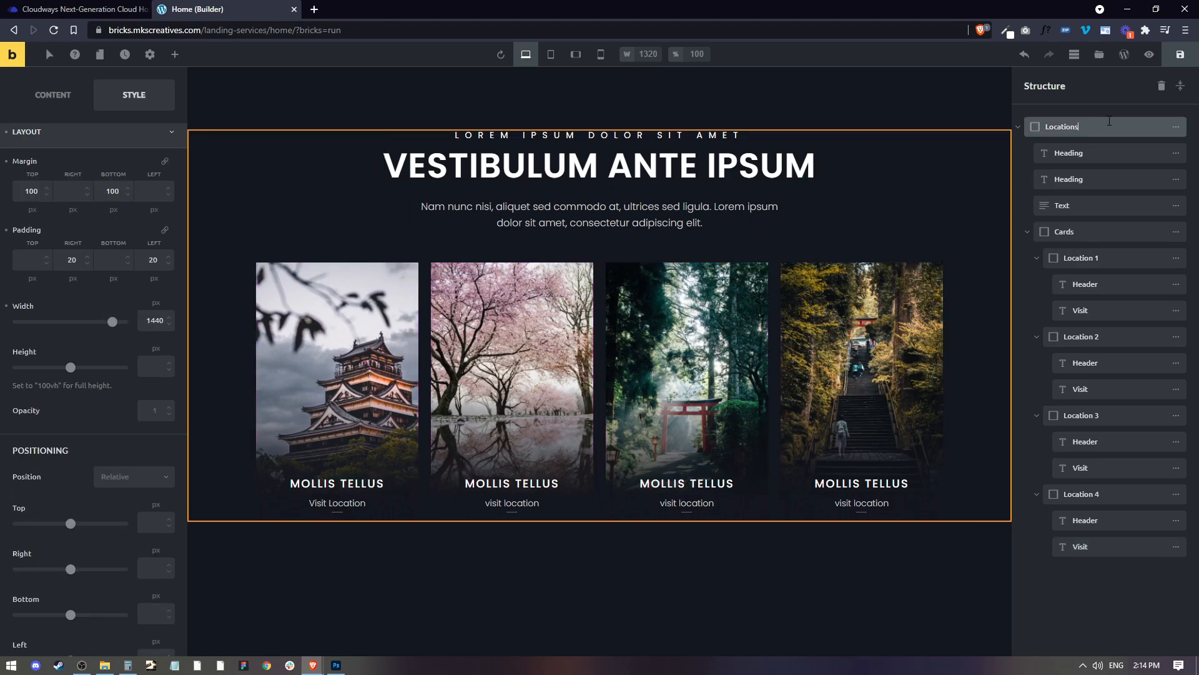
pyautogui.click(25, 258)
pyautogui.write('100')
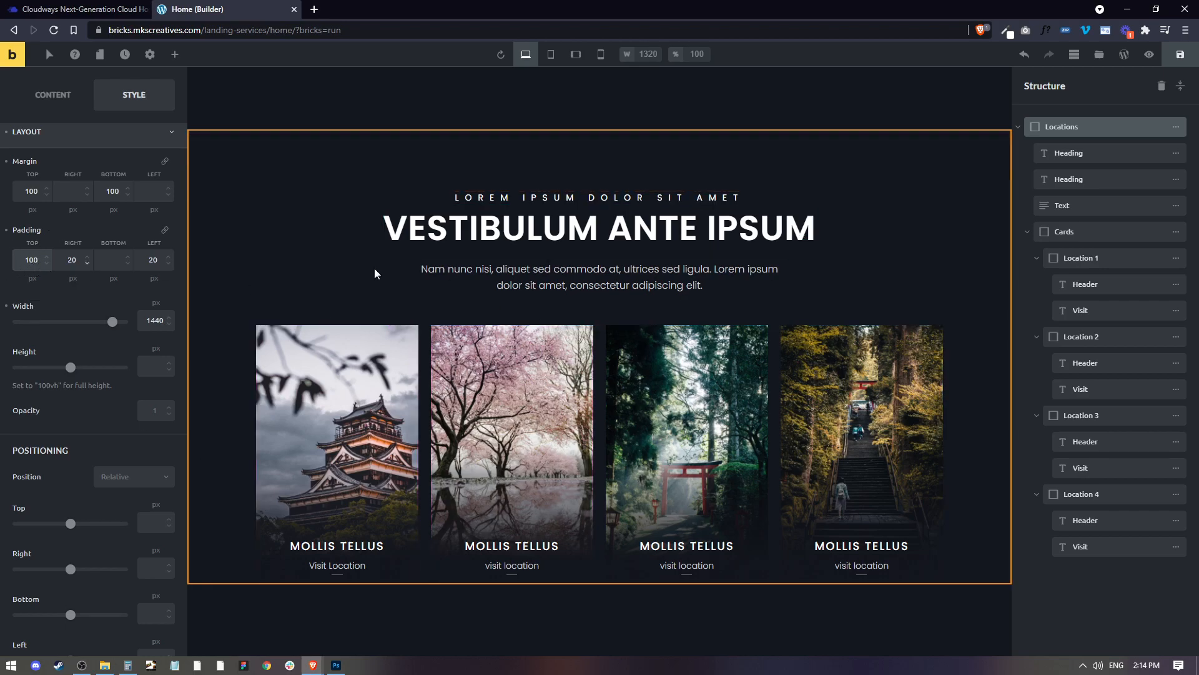
pyautogui.doubleClick(28, 259)
pyautogui.press('BackSpace')
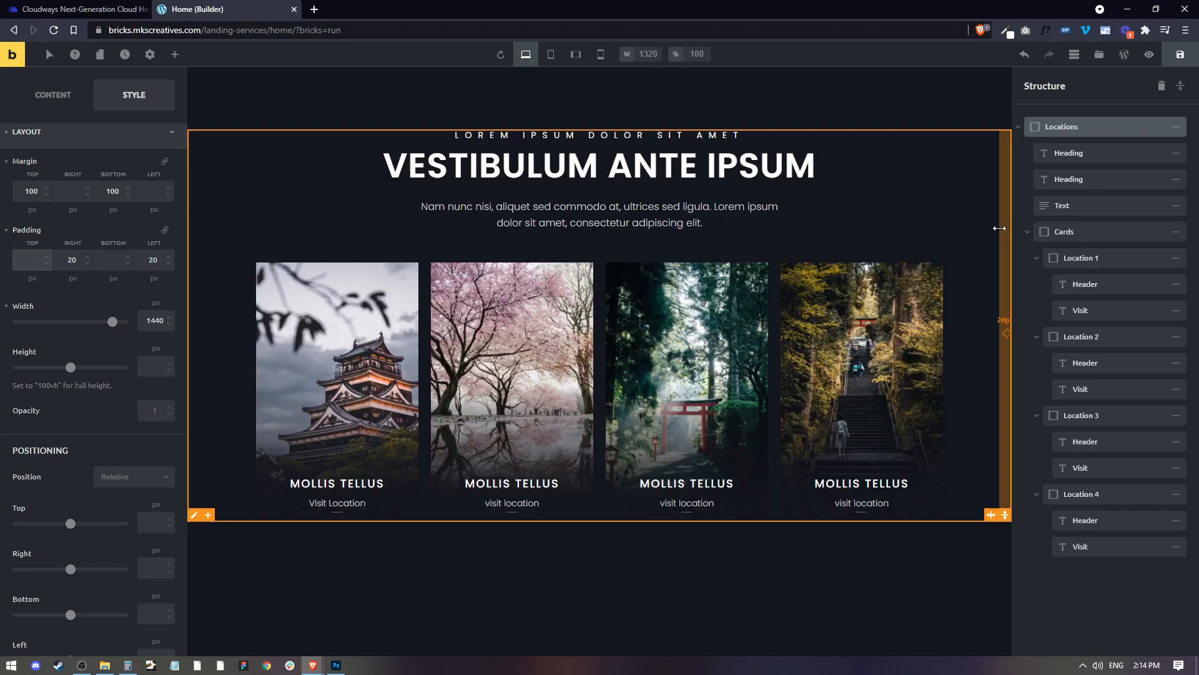
pyautogui.click(1020, 128)
pyautogui.click(1020, 127)
pyautogui.click(1028, 232)
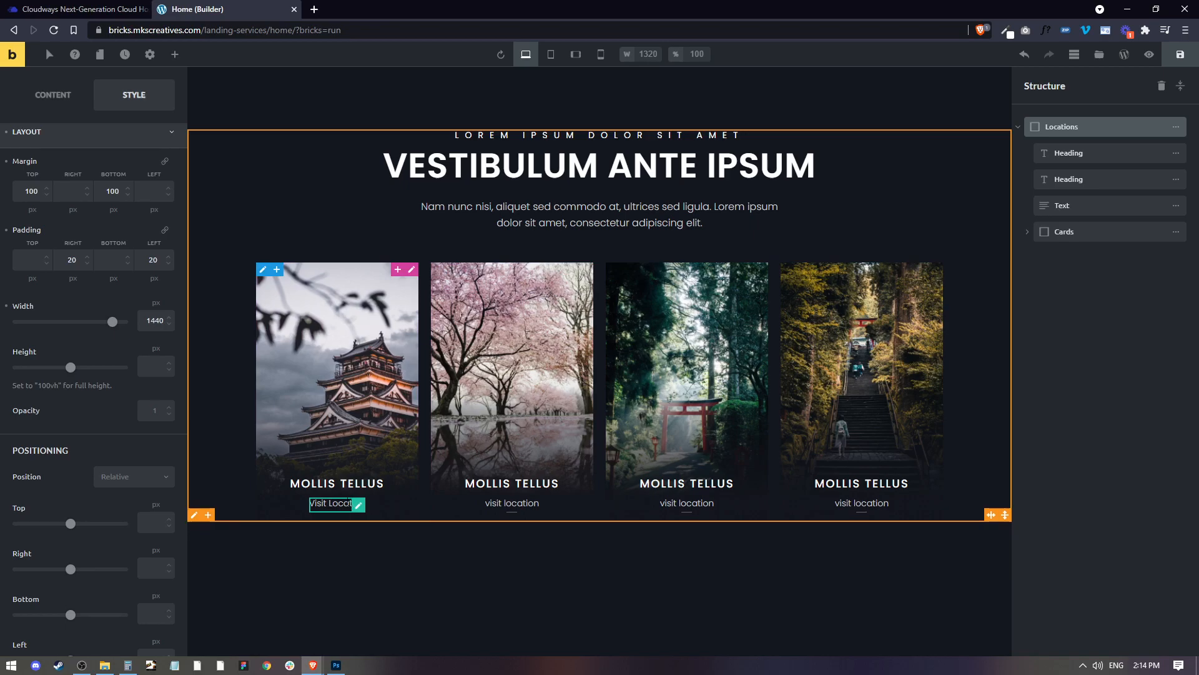
# Change the text color of Location 1's Visit text to the red #e34f4f
pyautogui.click(361, 506)
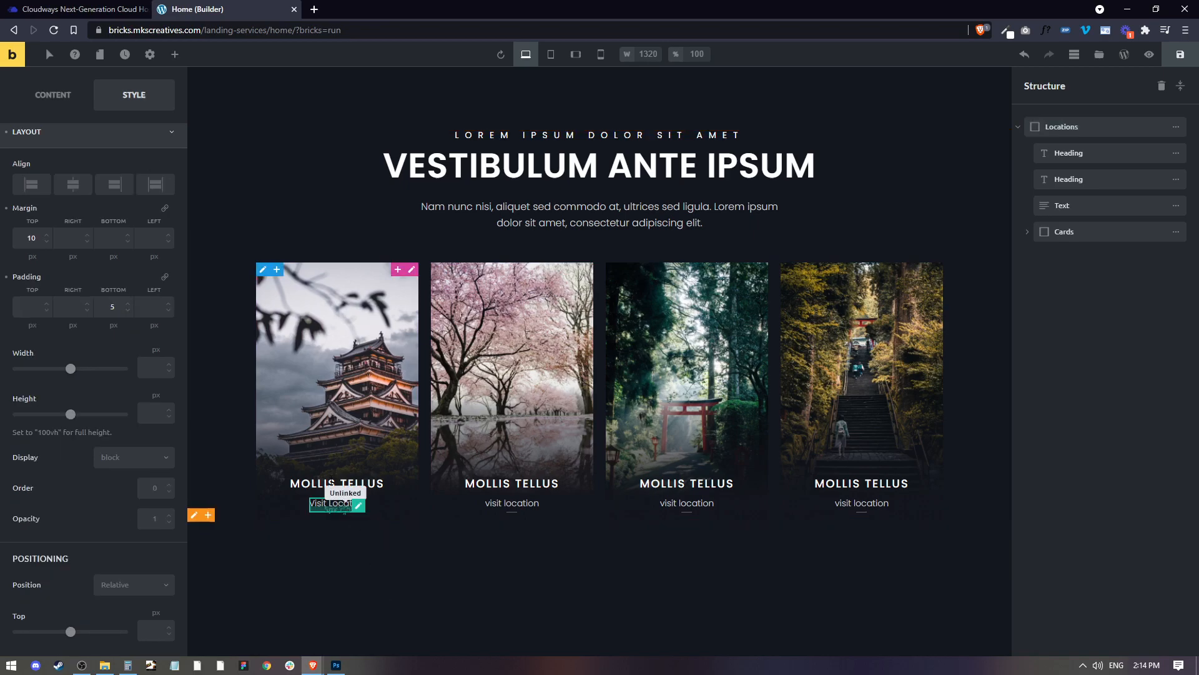
pyautogui.click(1028, 232)
pyautogui.click(1096, 318)
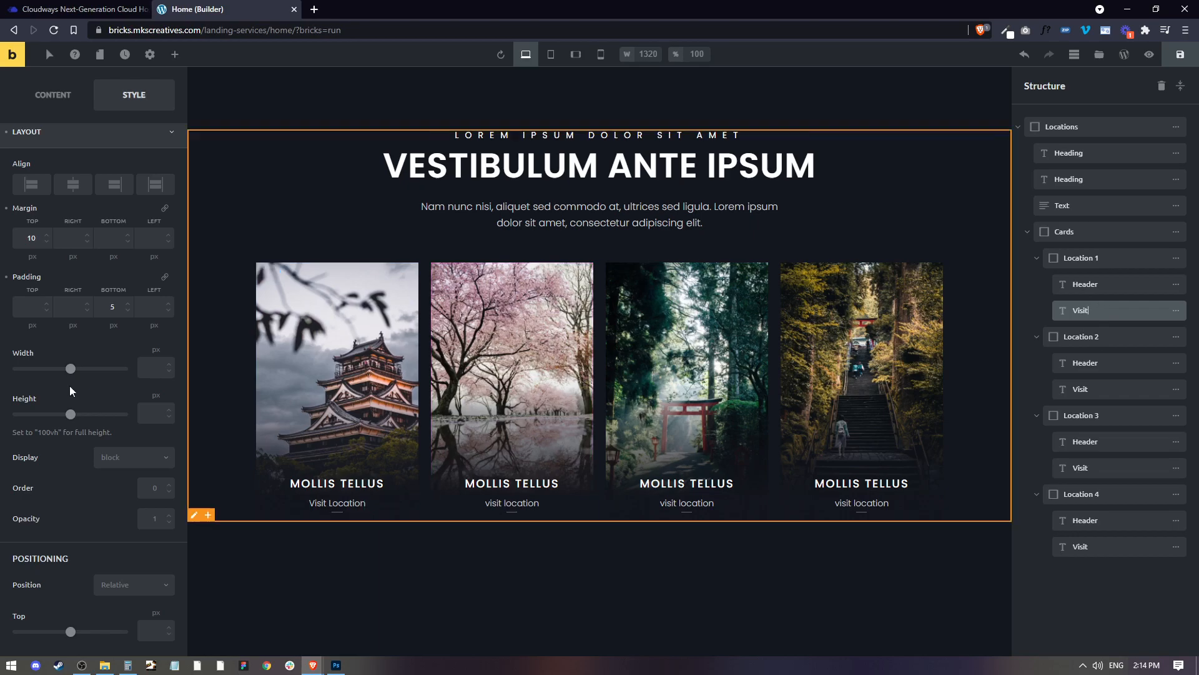
pyautogui.scroll(-8, 73, 464)
pyautogui.click(72, 415)
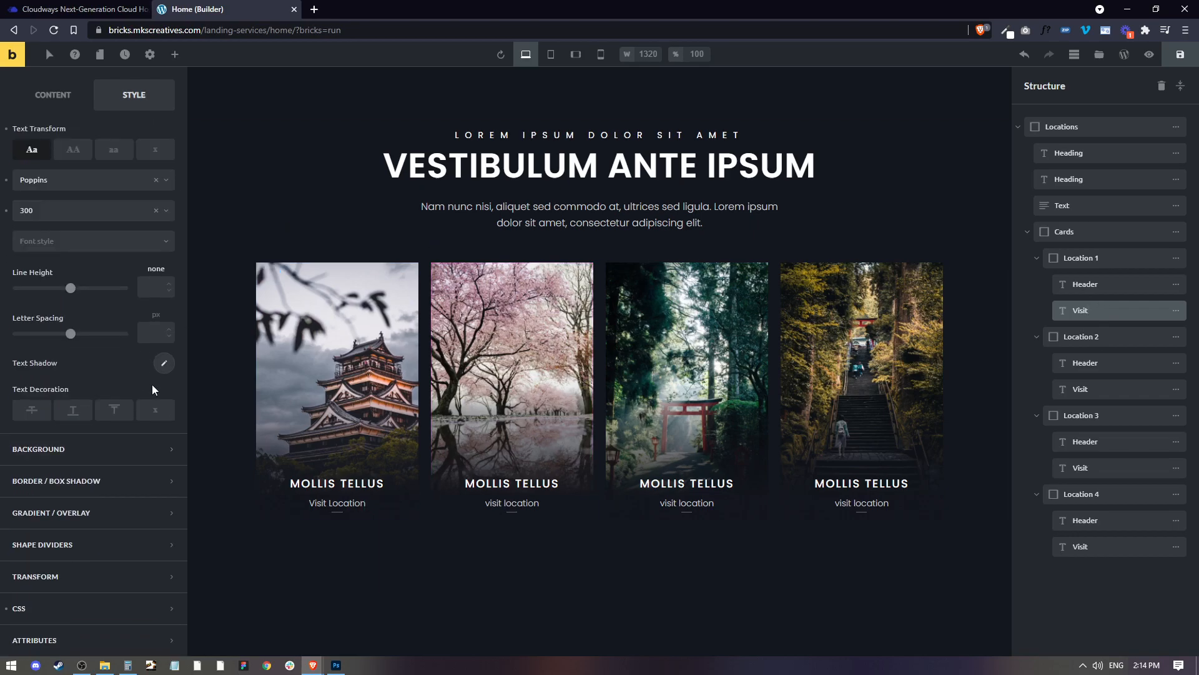
pyautogui.scroll(3, 157, 187)
pyautogui.click(164, 197)
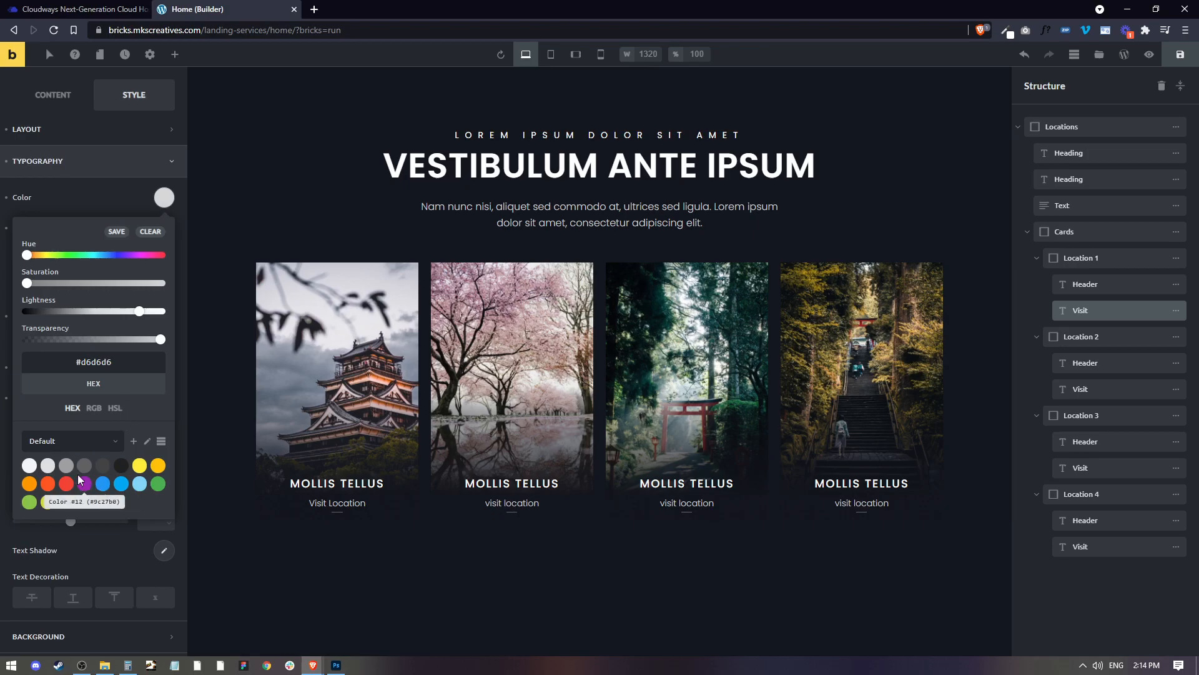
pyautogui.moveTo(156, 256); pyautogui.dragTo(173, 260)
pyautogui.moveTo(40, 288); pyautogui.dragTo(108, 321)
pyautogui.moveTo(159, 286); pyautogui.dragTo(125, 294)
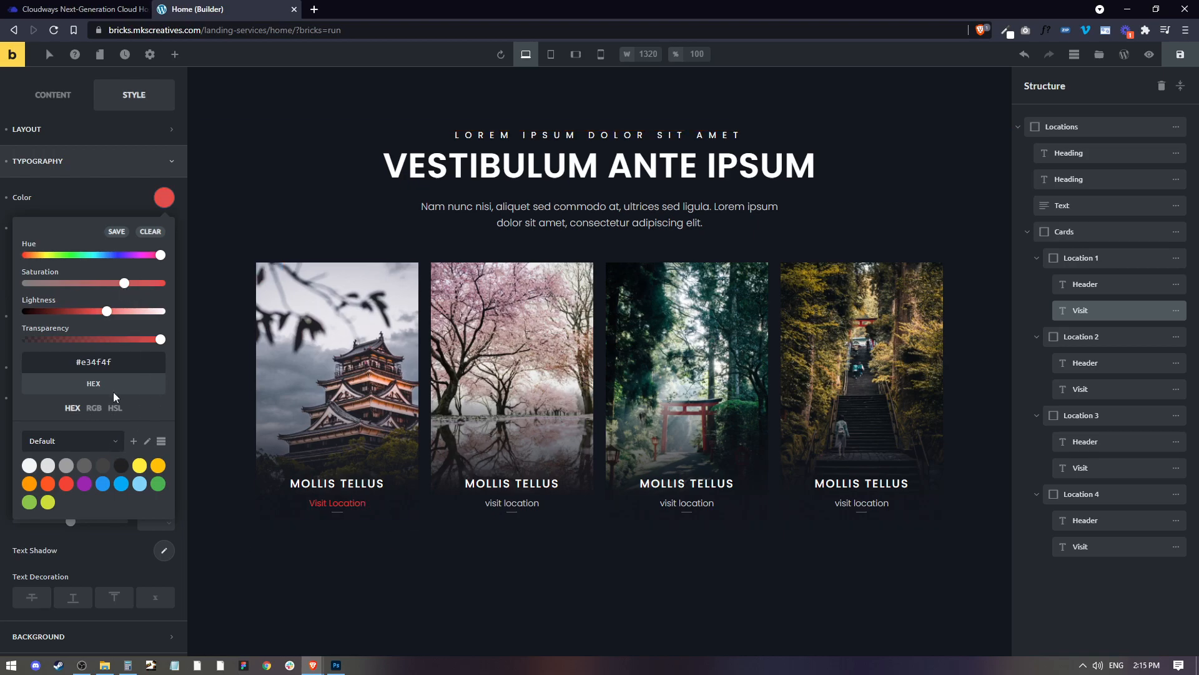
pyautogui.moveTo(112, 362); pyautogui.dragTo(78, 361)
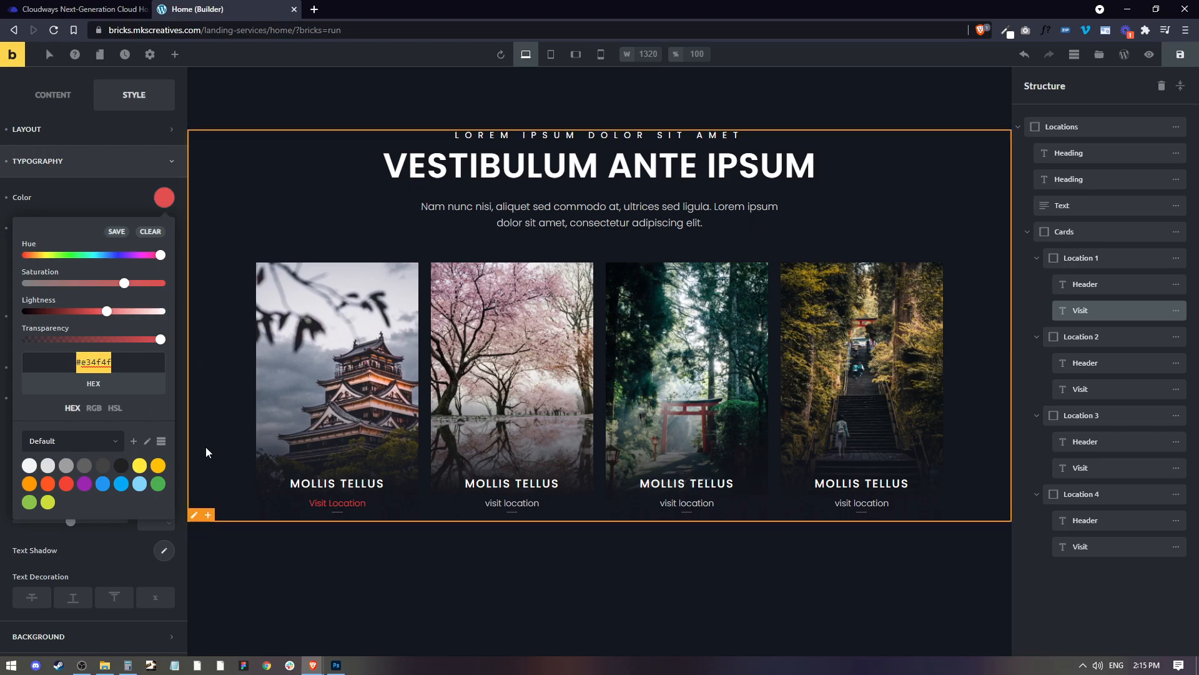
pyautogui.click(164, 208)
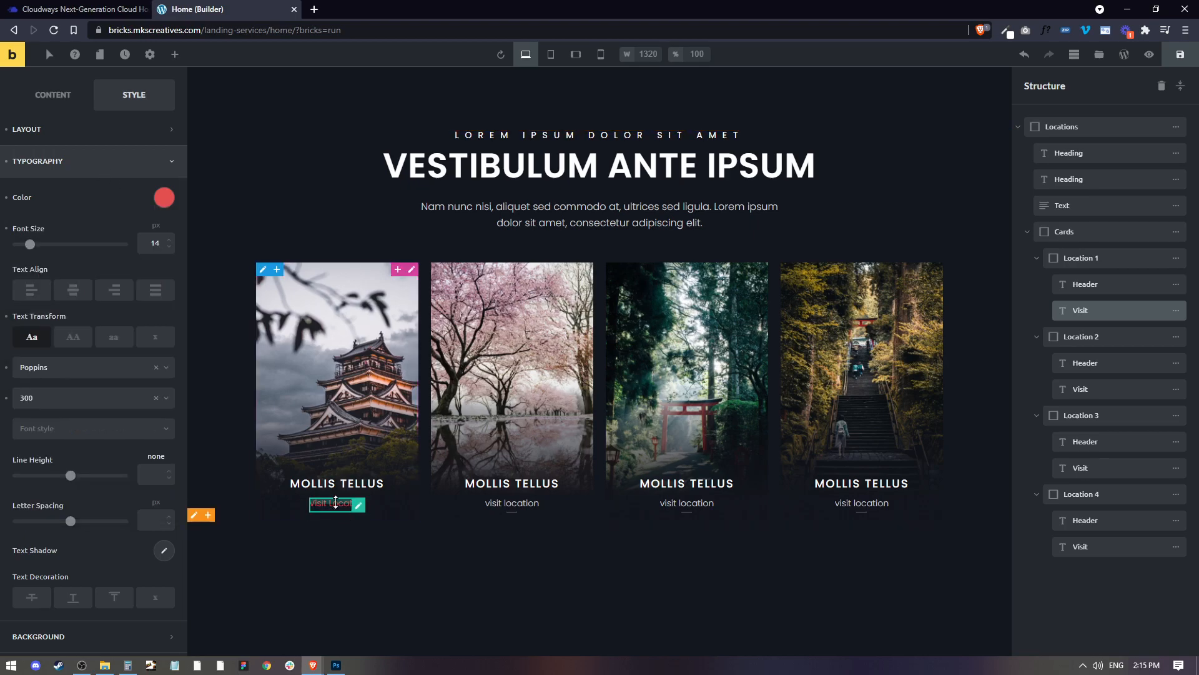
# Examine the custom CSS of Location 1's Visit text in the enlarged code editor, particularly the underline gradient color and size
pyautogui.scroll(-3, 38, 531)
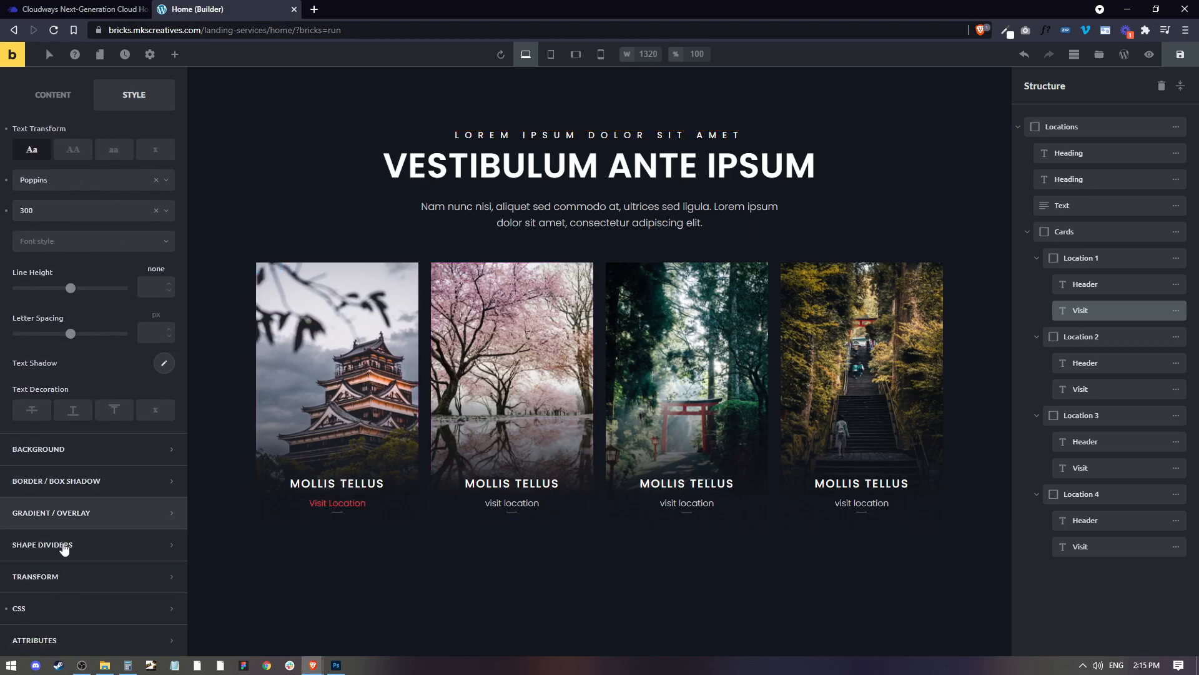
pyautogui.click(55, 606)
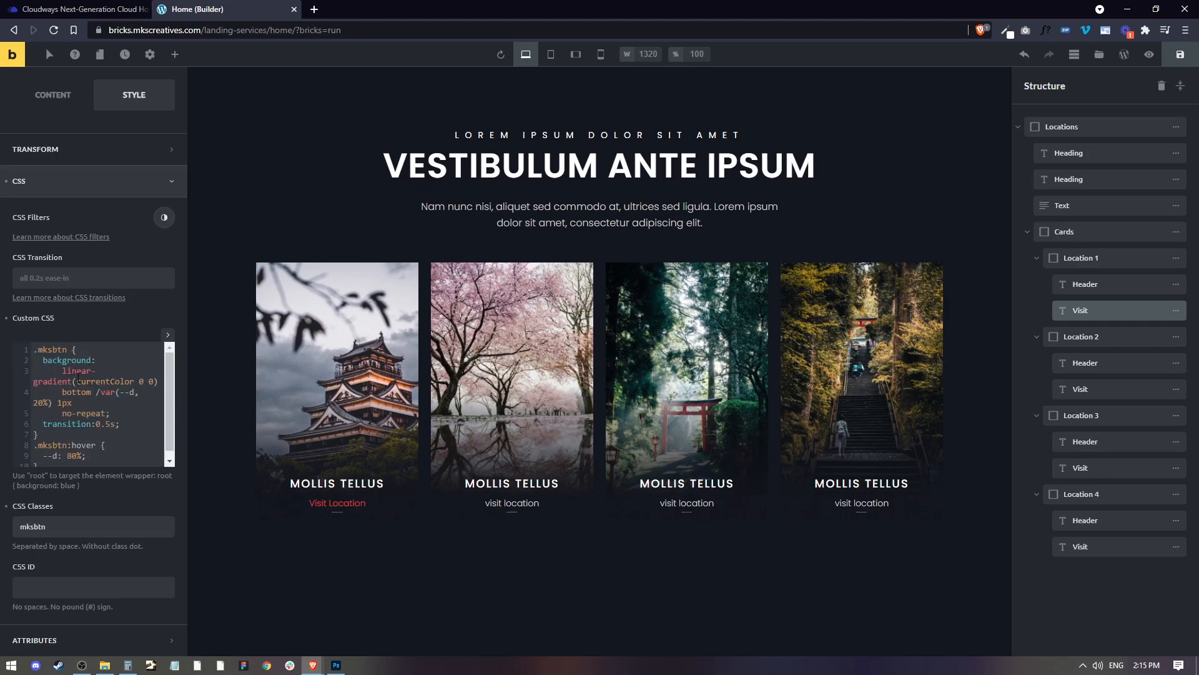
pyautogui.click(167, 334)
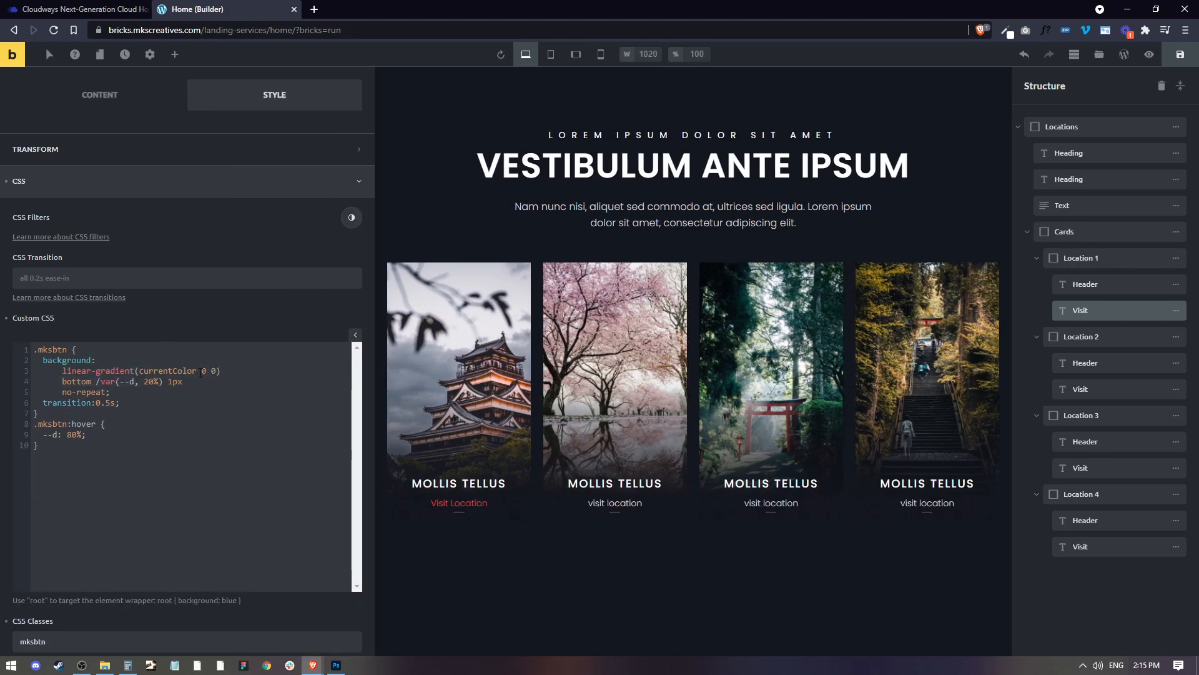
pyautogui.click(130, 373)
pyautogui.tripleClick(165, 370)
pyautogui.click(178, 381)
pyautogui.click(515, 541)
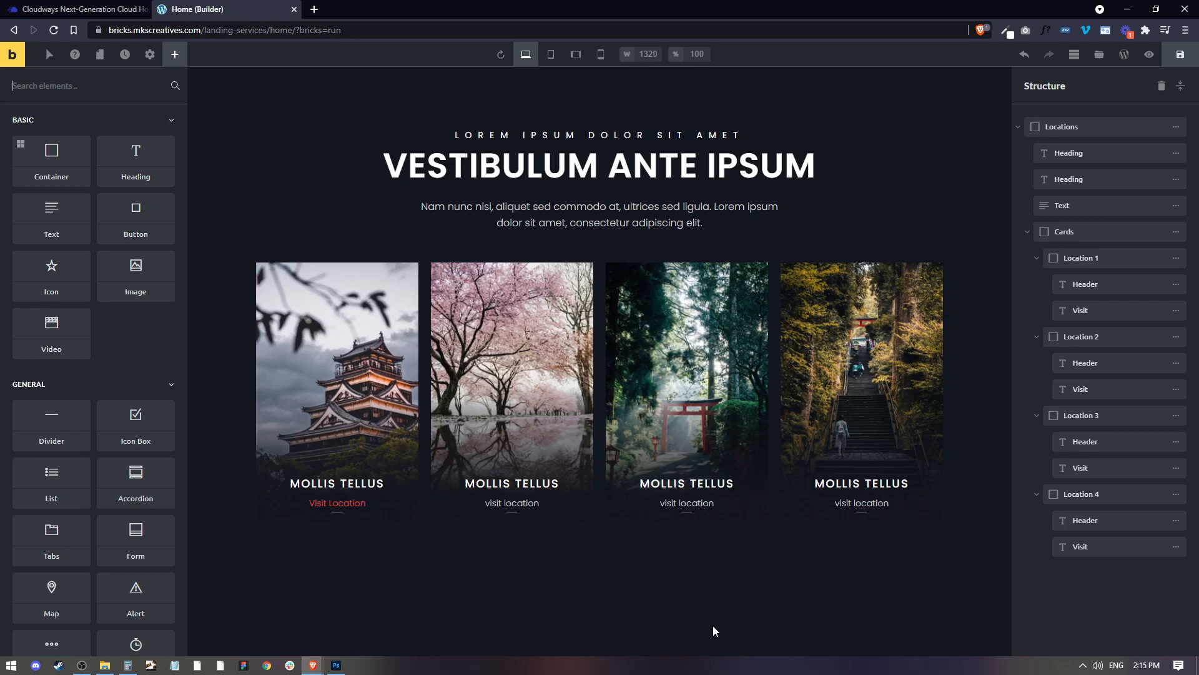
# Copy the styles of Location 1's Visit text and paste them onto the Visit texts of Locations 2, 3 and 4
pyautogui.click(312, 502)
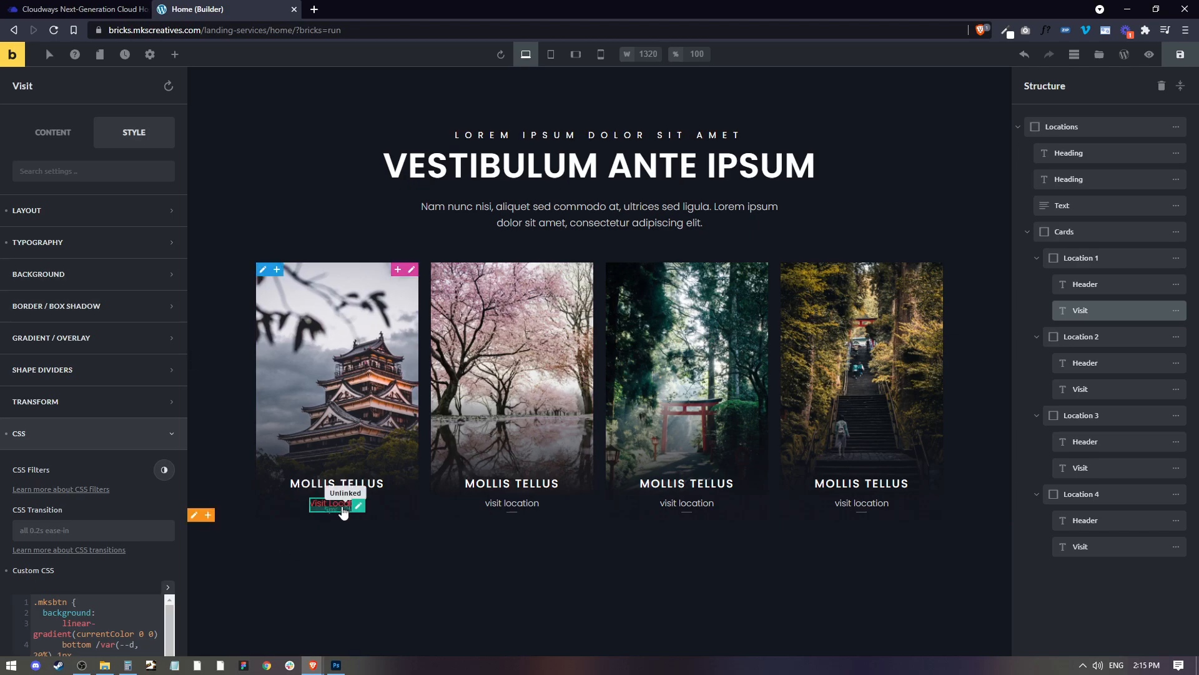
pyautogui.rightClick(340, 499)
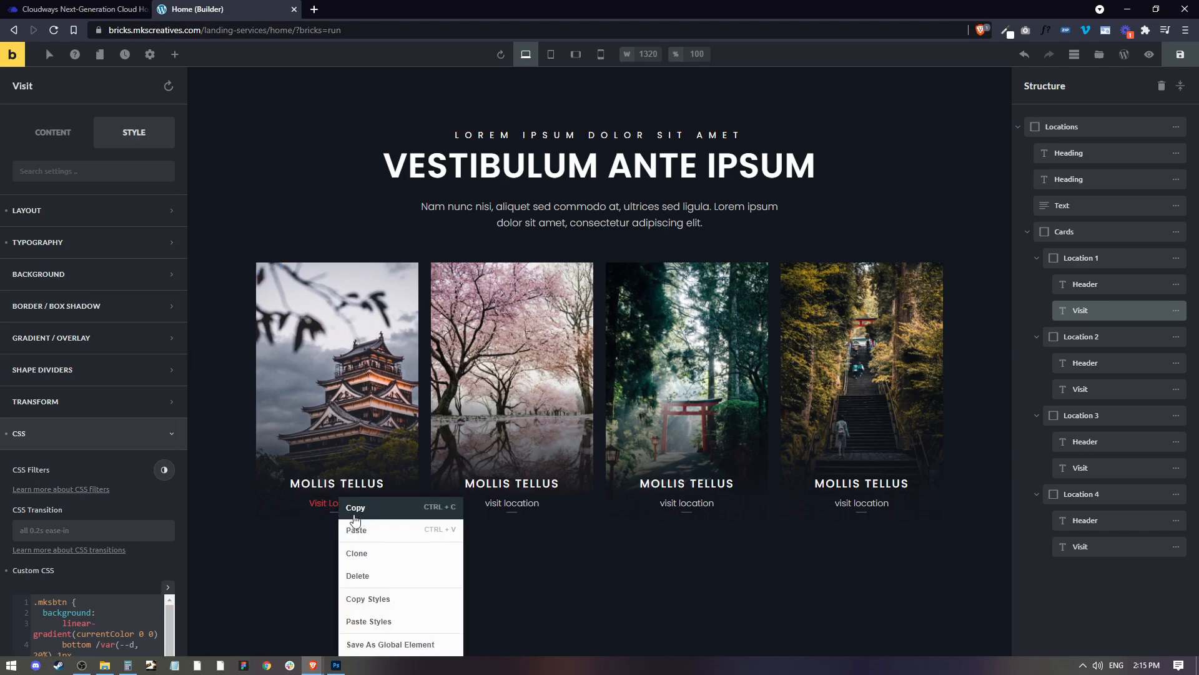
pyautogui.click(383, 600)
pyautogui.click(503, 504)
pyautogui.rightClick(504, 498)
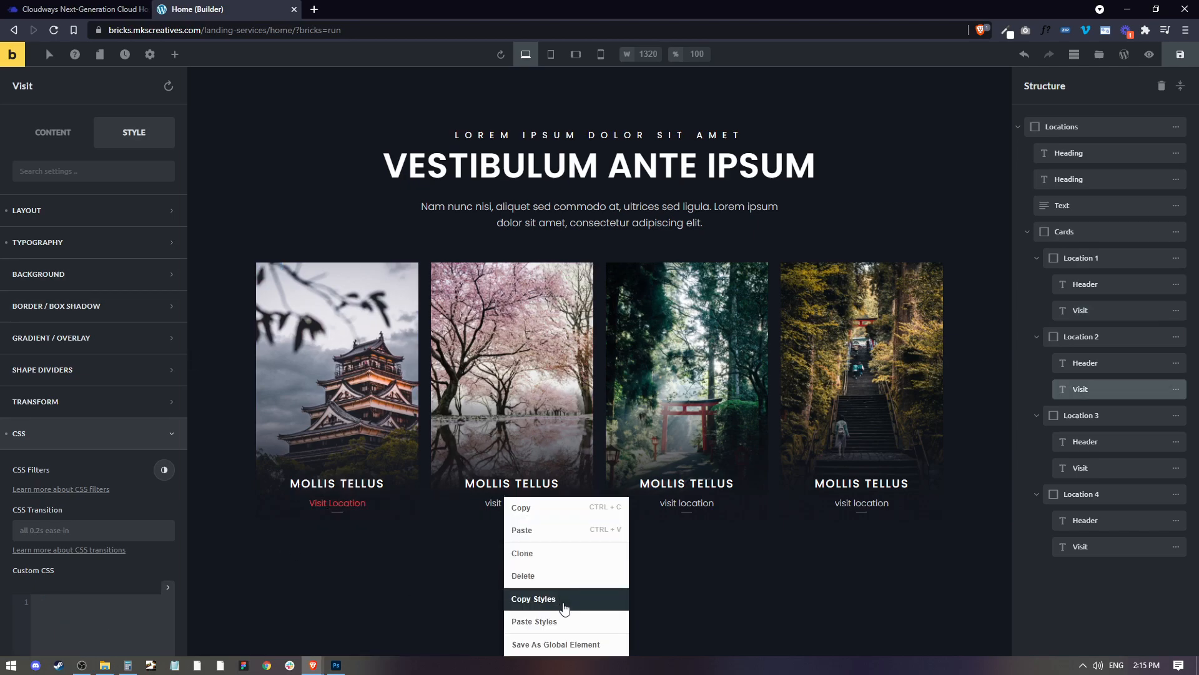
pyautogui.click(556, 622)
pyautogui.click(674, 504)
pyautogui.rightClick(676, 499)
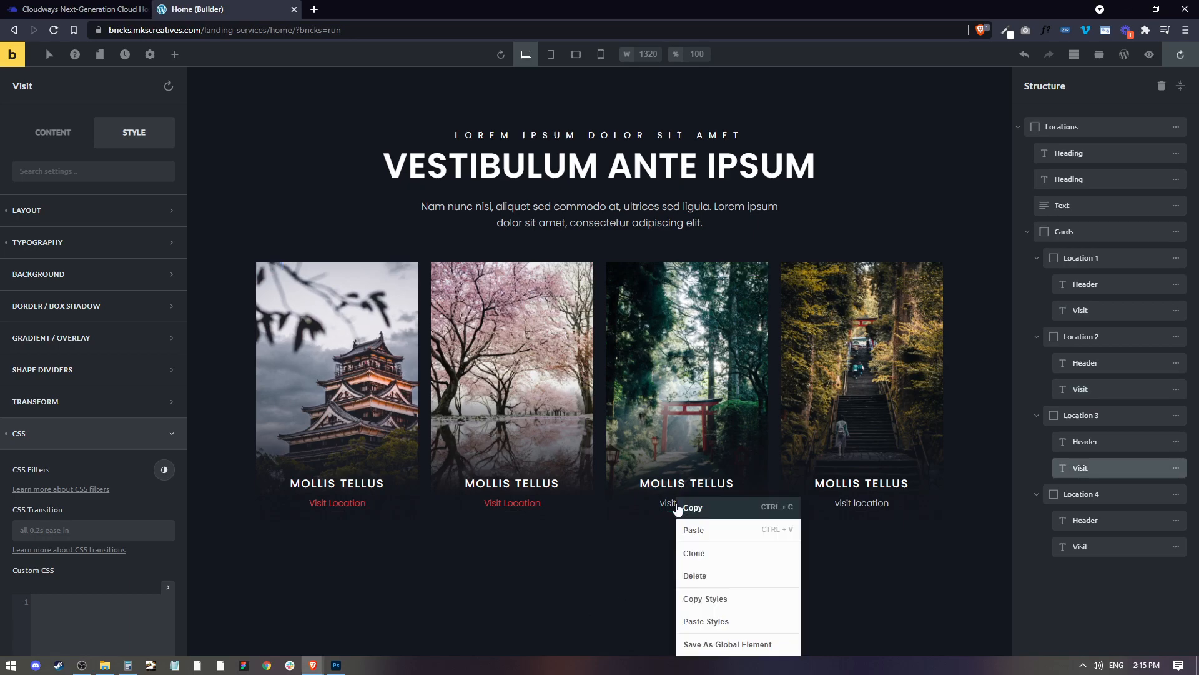
pyautogui.click(743, 622)
pyautogui.rightClick(839, 503)
pyautogui.click(893, 622)
# Change the text color of the small heading above the main title to the red #e34f4f
pyautogui.click(609, 136)
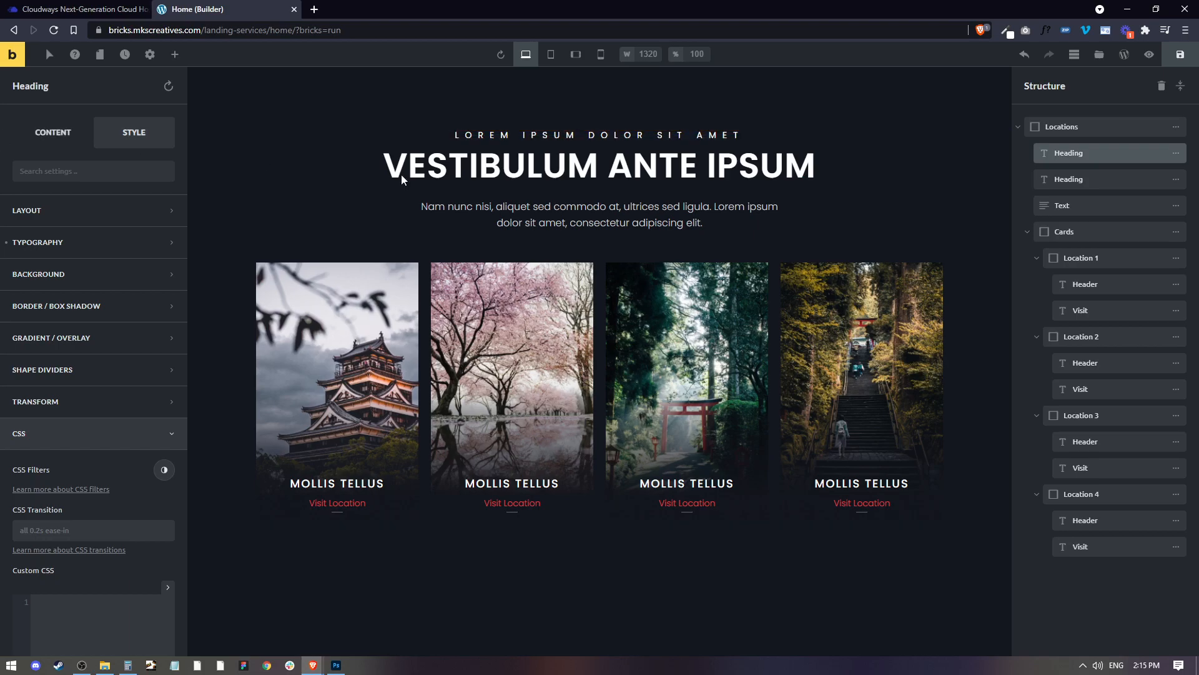
pyautogui.click(162, 243)
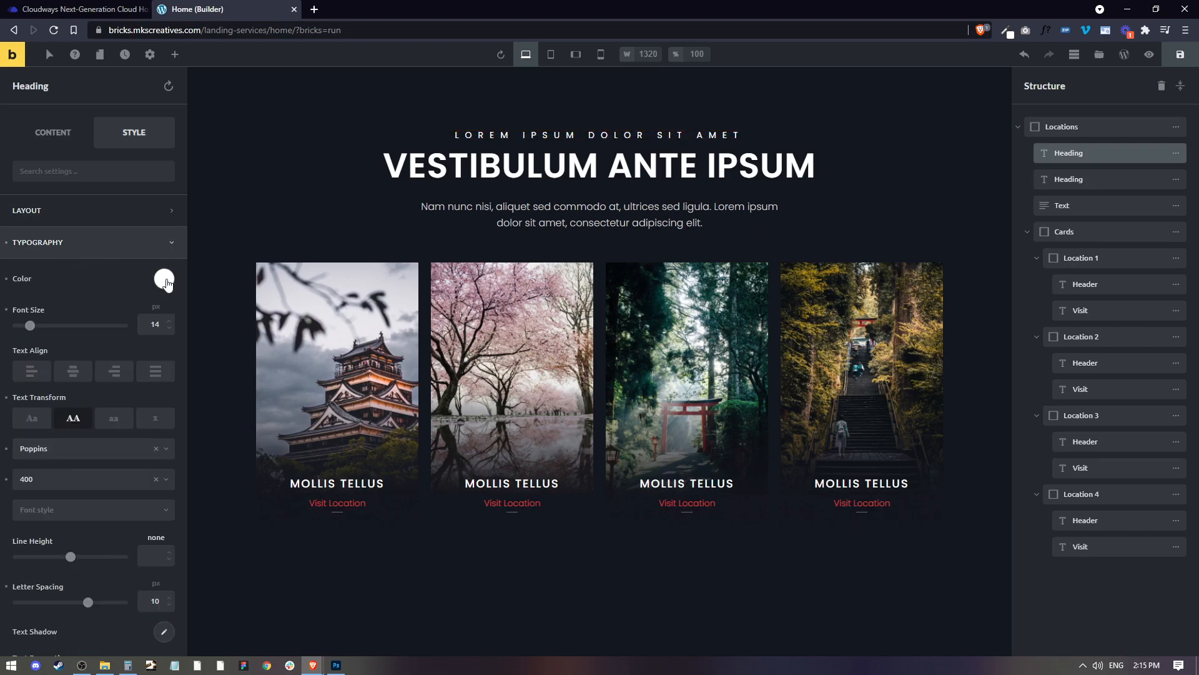
pyautogui.click(164, 278)
pyautogui.click(95, 444)
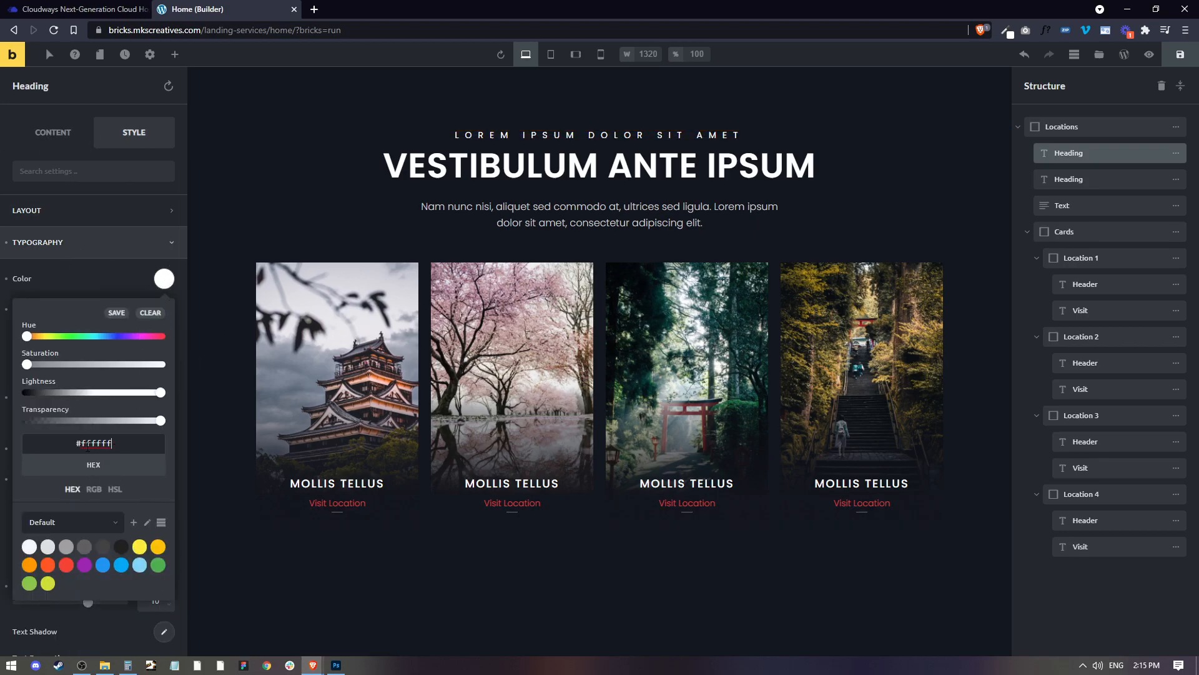
pyautogui.hotkey('ctrl', 'a')
pyautogui.hotkey('ctrl', 'v')
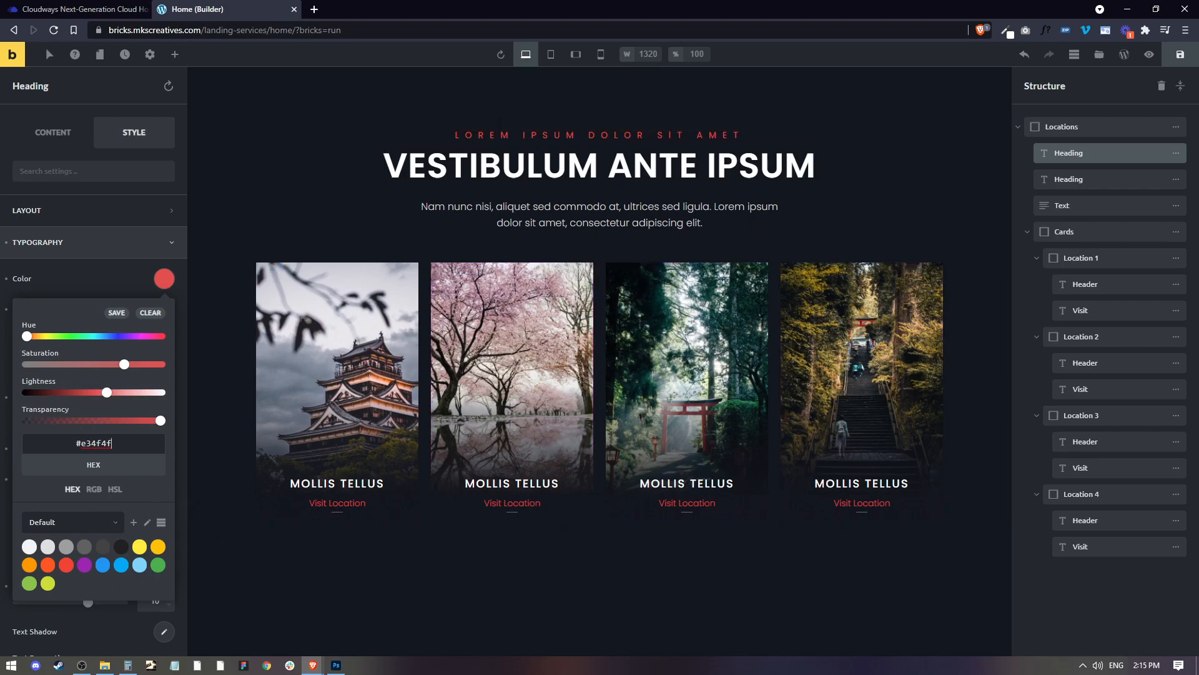
pyautogui.click(610, 611)
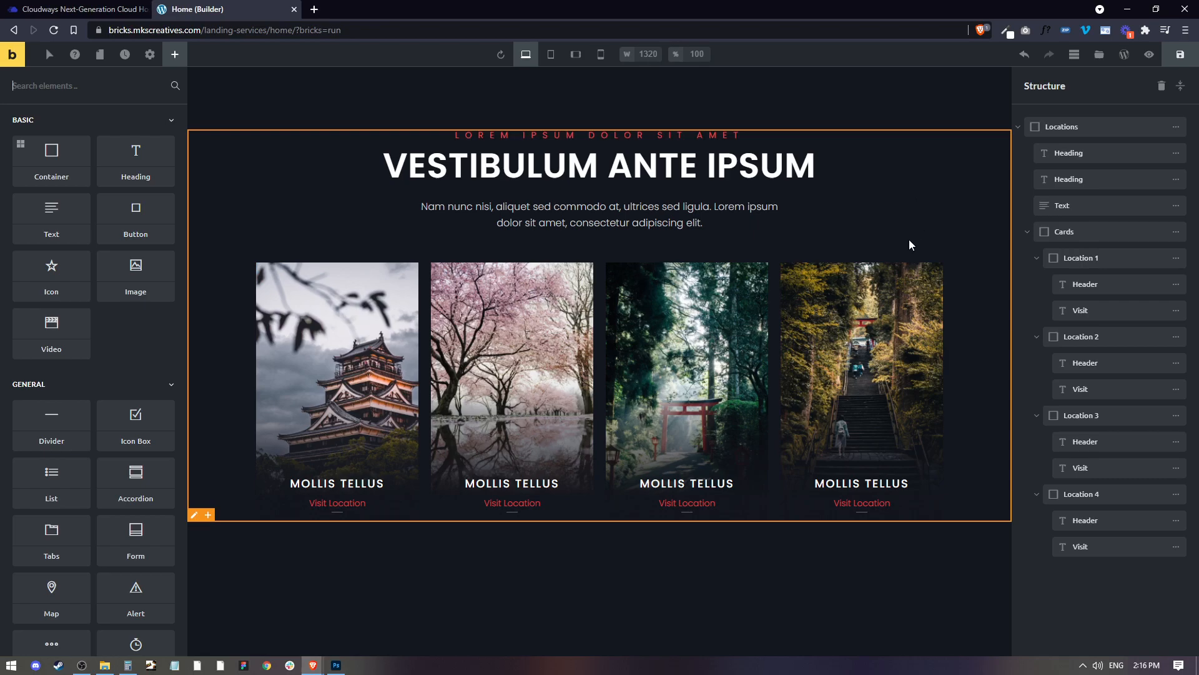
# Preview the section in the tablet and mobile landscape layouts and check the Cards container's content settings
pyautogui.click(554, 57)
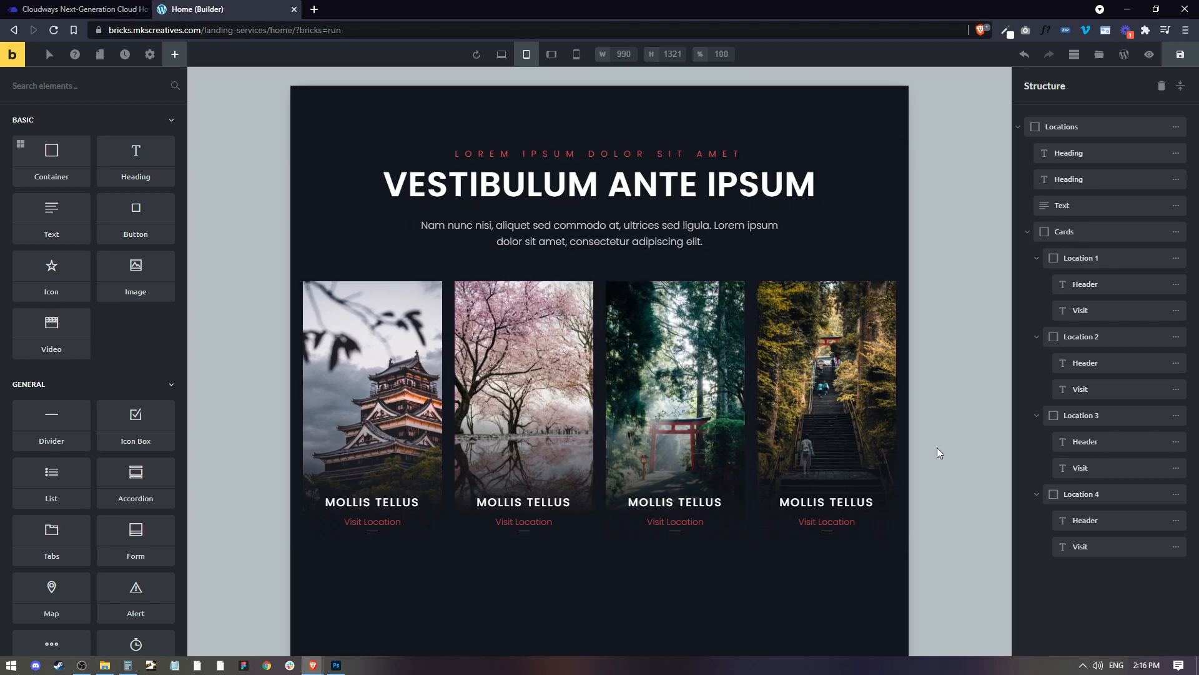
pyautogui.click(553, 60)
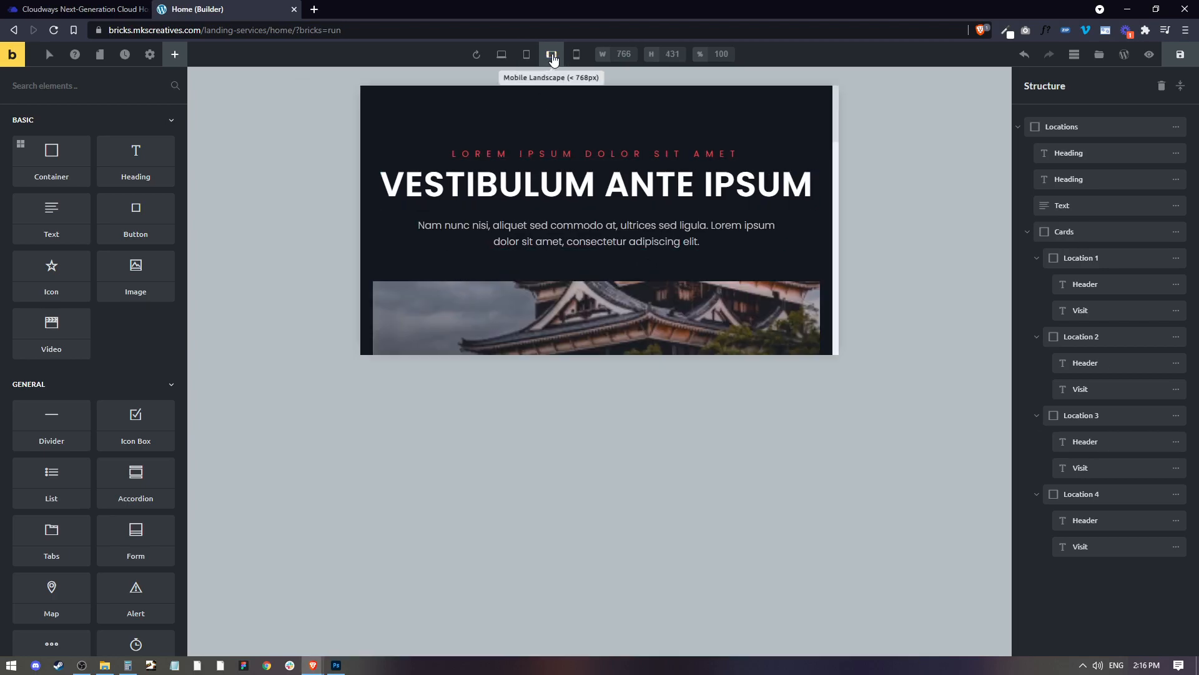
pyautogui.scroll(-5, 683, 260)
pyautogui.scroll(-2, 578, 294)
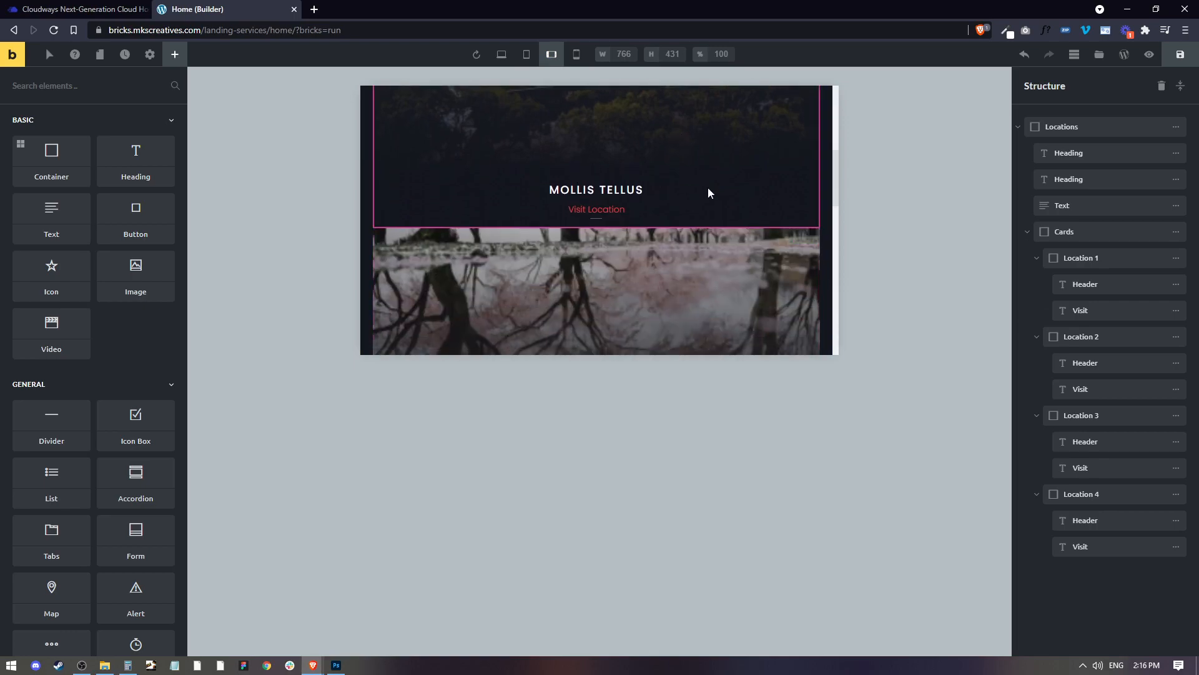
pyautogui.scroll(3, 706, 180)
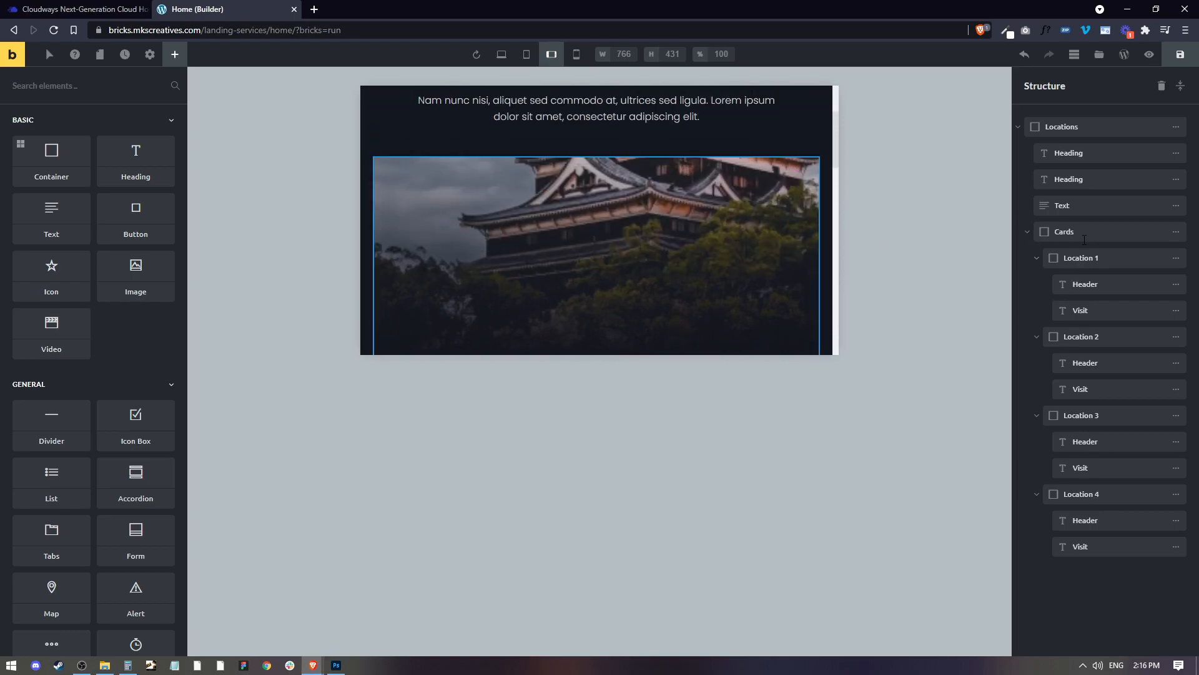
pyautogui.click(1084, 239)
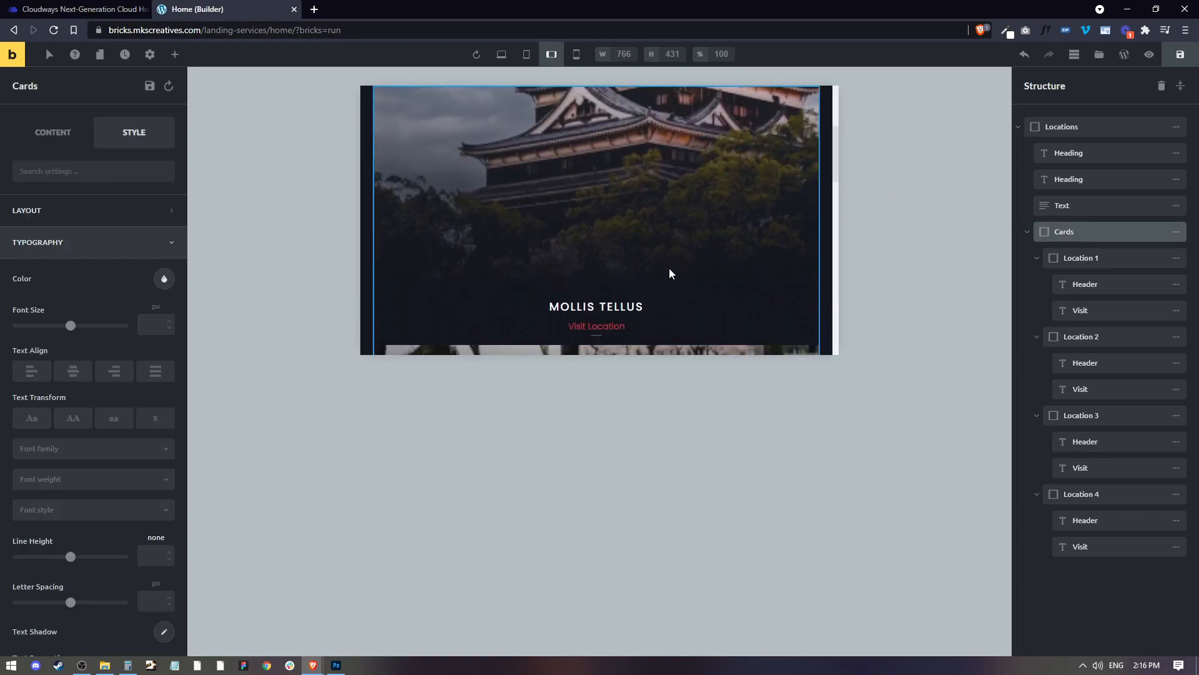
pyautogui.click(48, 131)
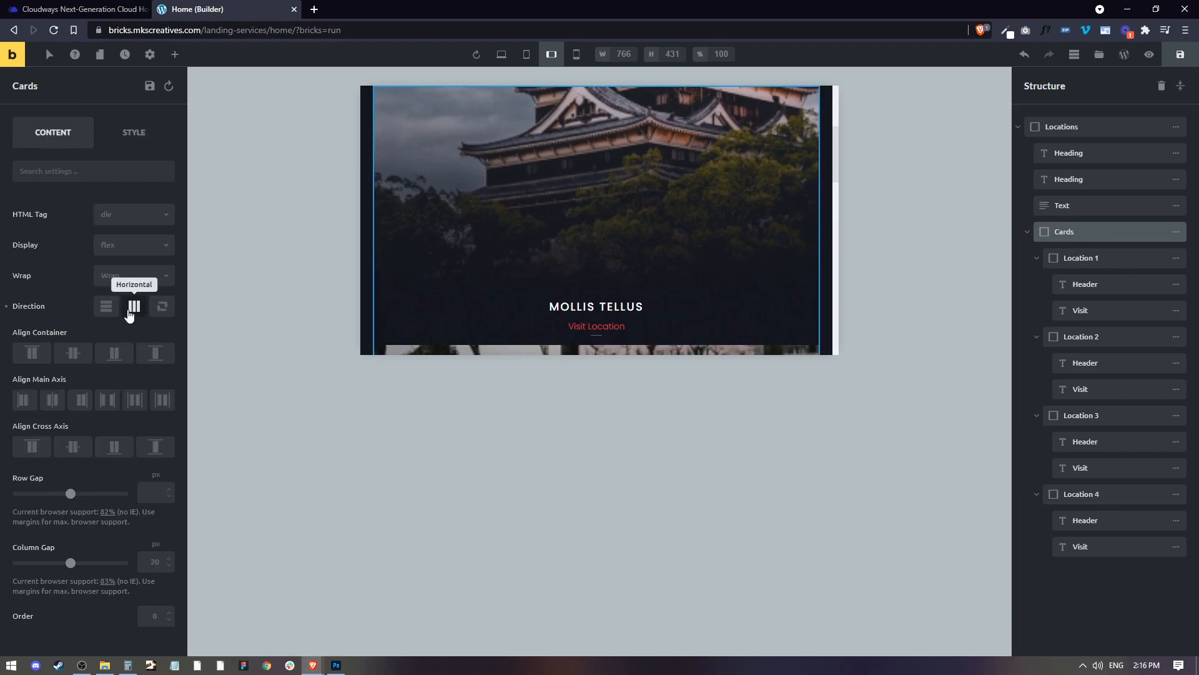
pyautogui.scroll(2, 736, 340)
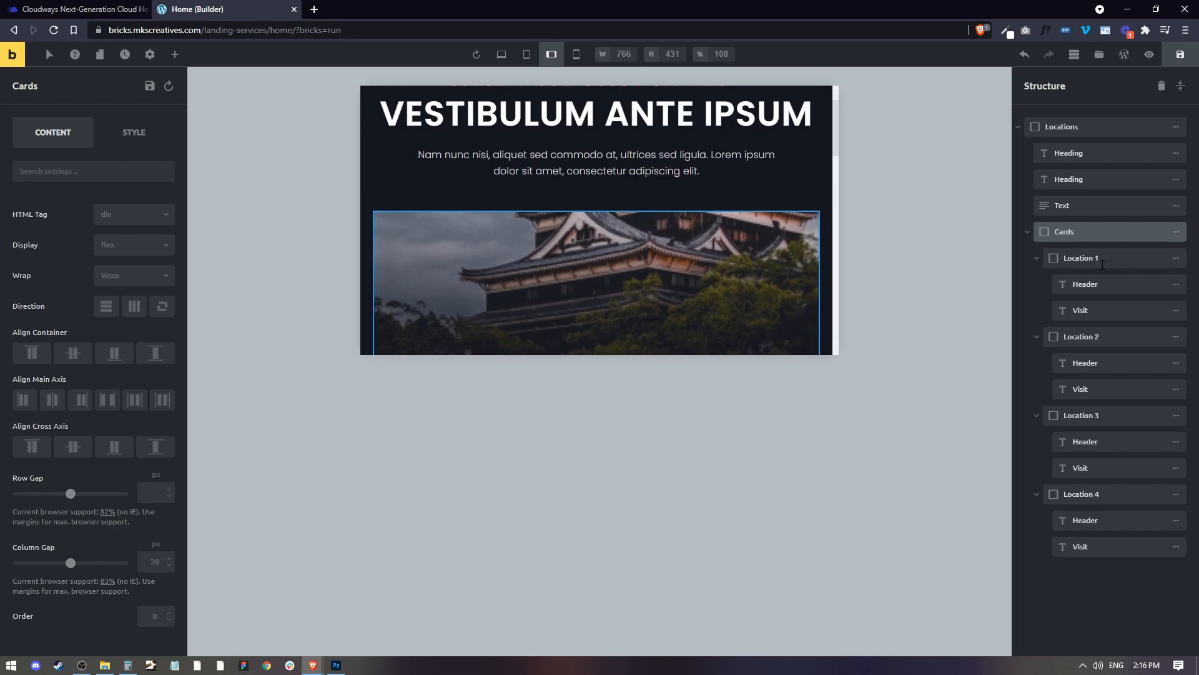
# Set the widths of the Location 1 and Location 2 containers to 50% for the mobile landscape layout
pyautogui.click(1100, 258)
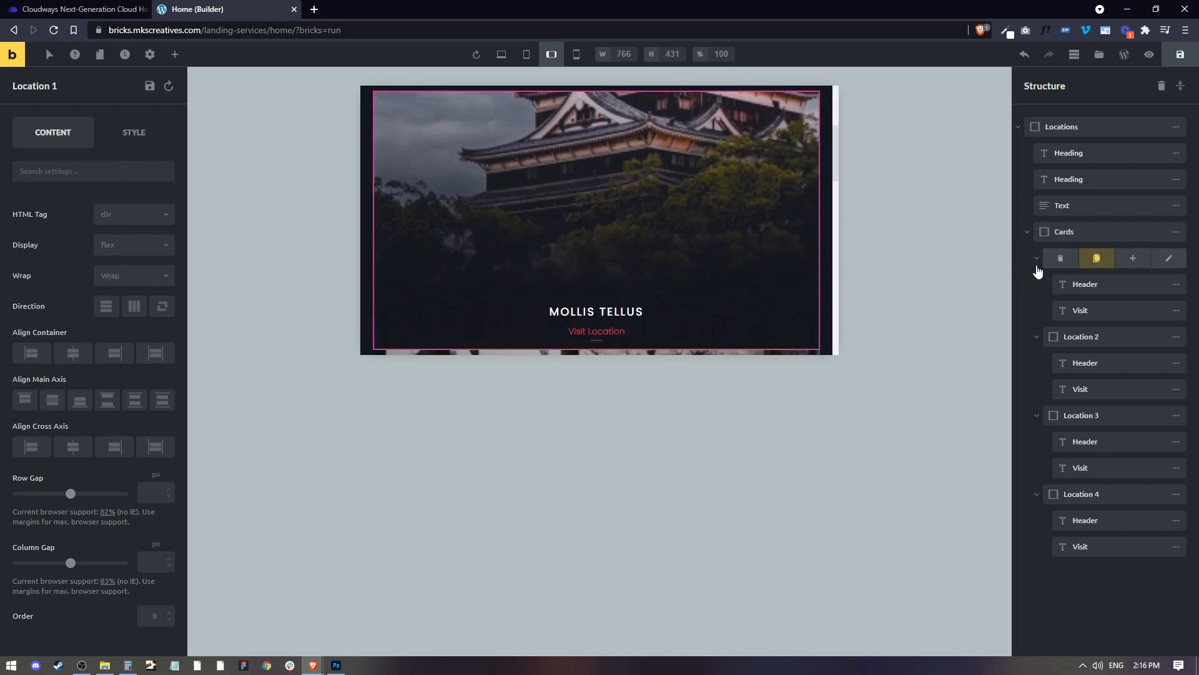
pyautogui.click(139, 134)
pyautogui.click(36, 216)
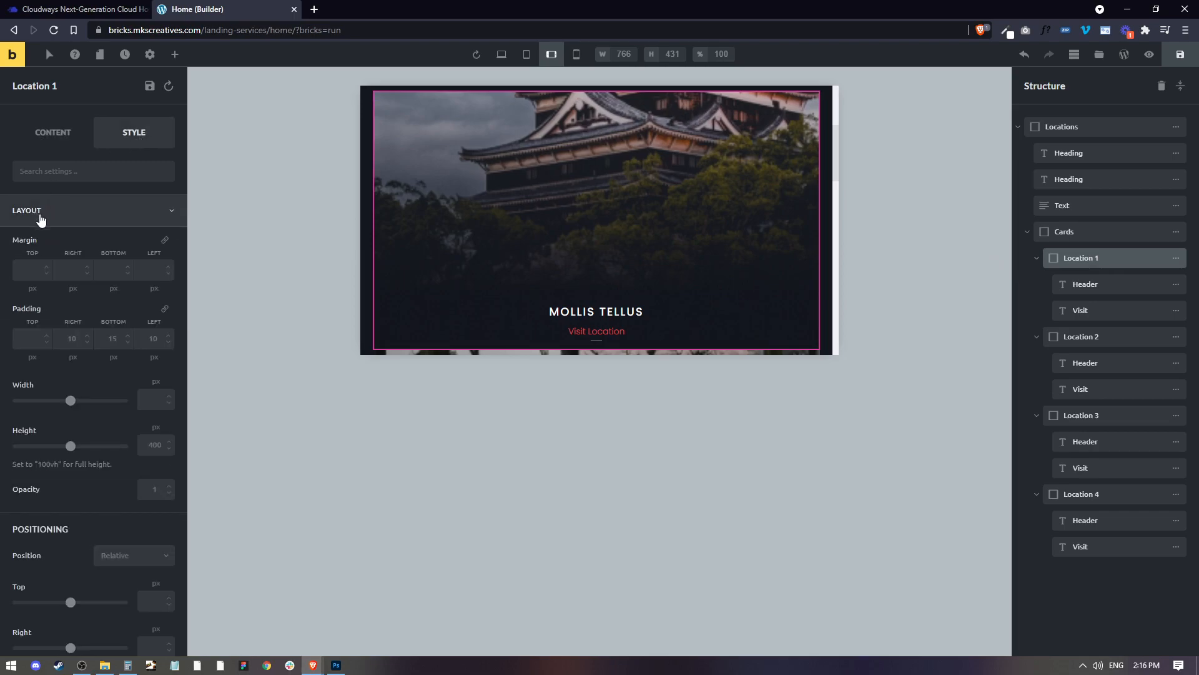
pyautogui.click(155, 398)
pyautogui.write('50')
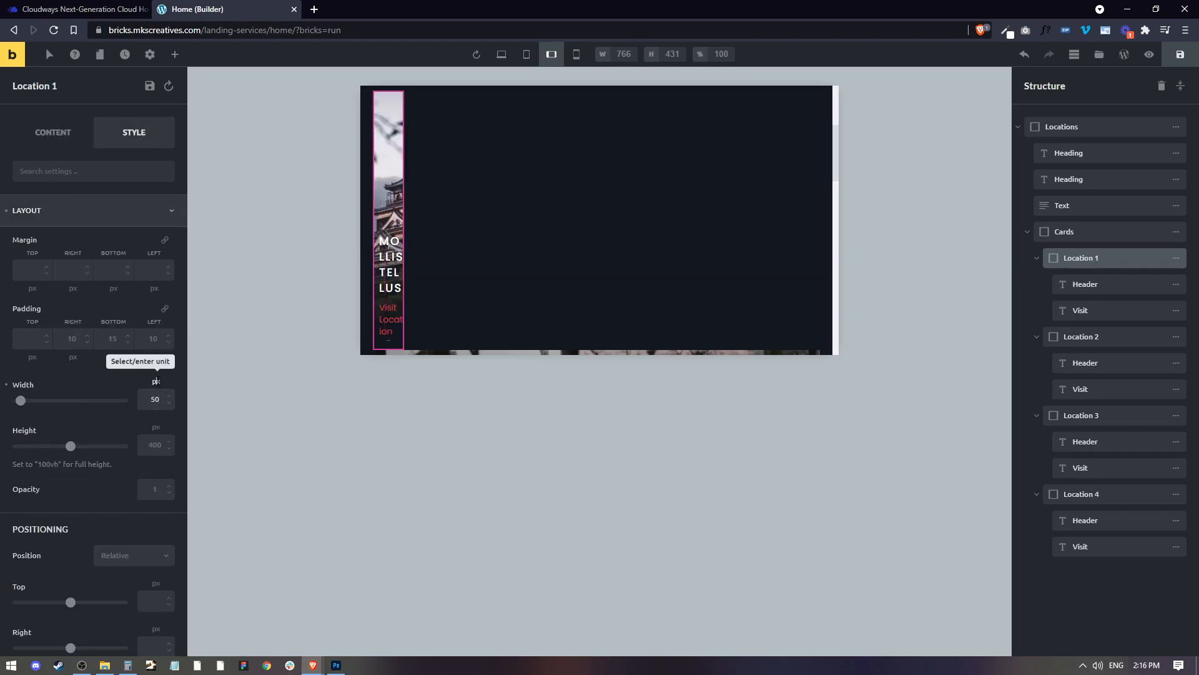
pyautogui.click(156, 381)
pyautogui.click(156, 477)
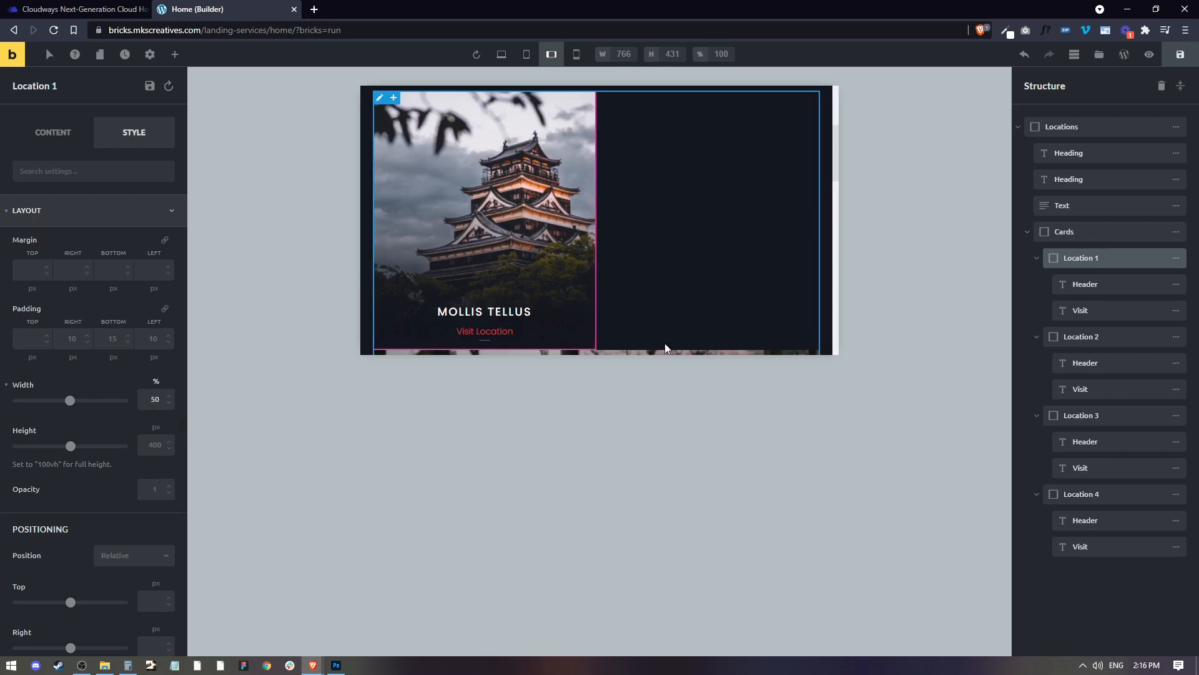
pyautogui.click(1086, 340)
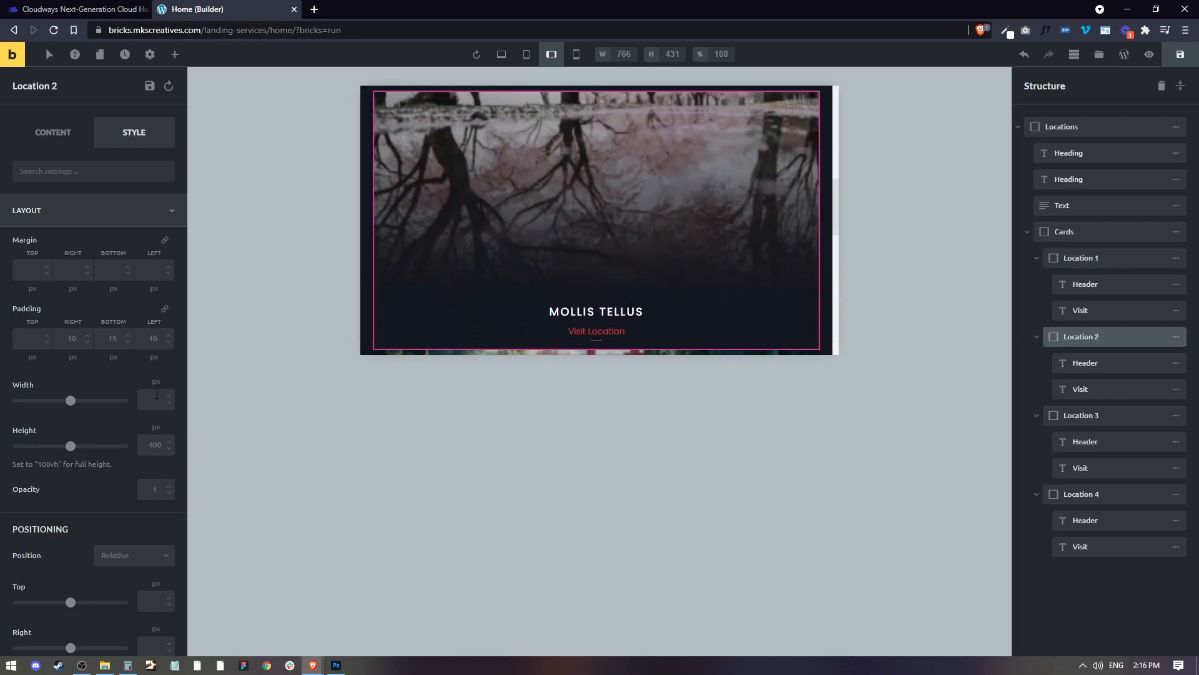
pyautogui.click(156, 382)
pyautogui.click(156, 477)
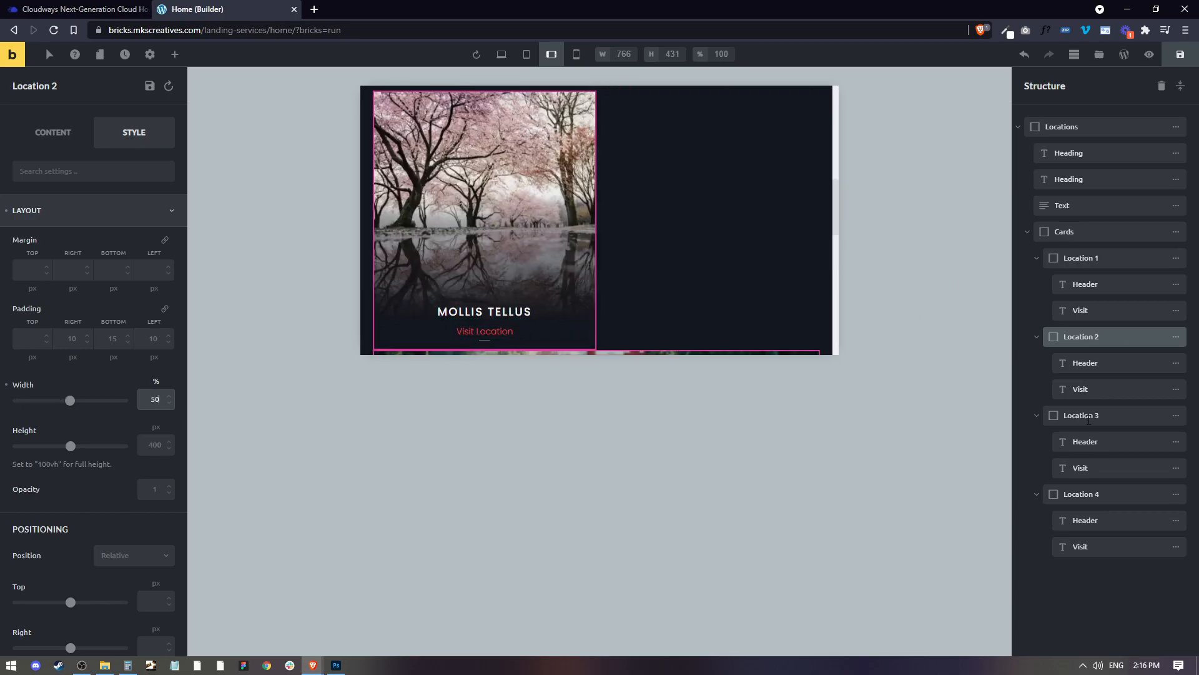
# Set the widths of the Location 3 and Location 4 containers to 45% for the mobile landscape layout
pyautogui.click(1087, 414)
pyautogui.click(155, 383)
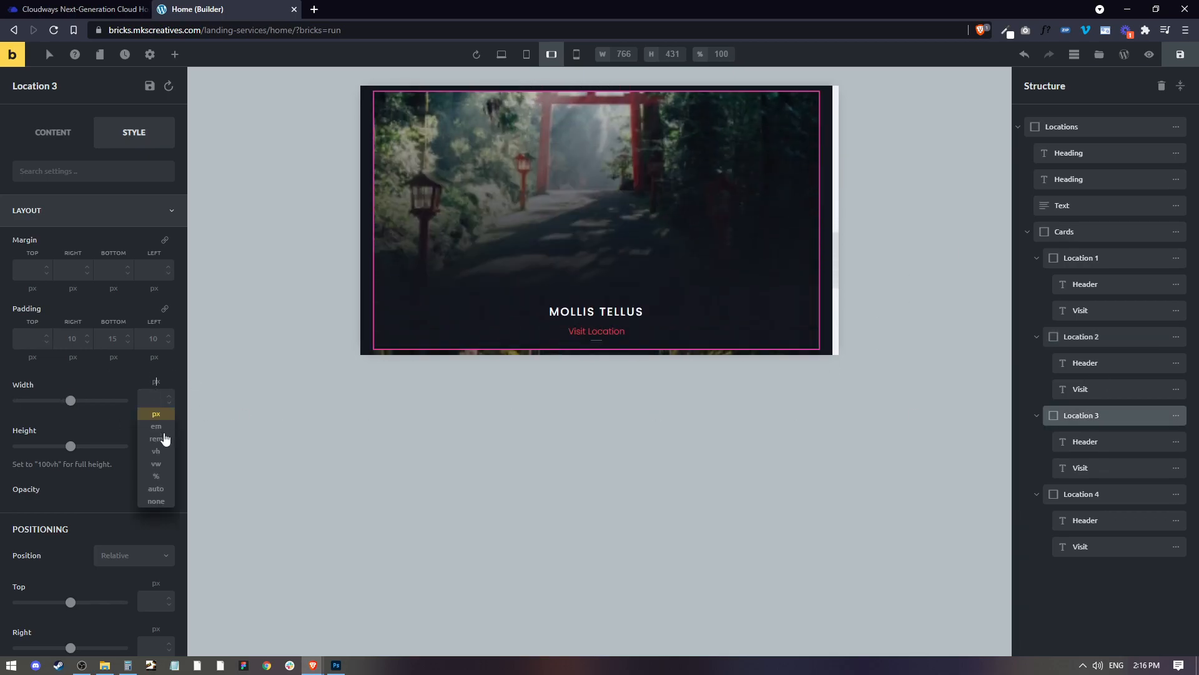
pyautogui.click(156, 475)
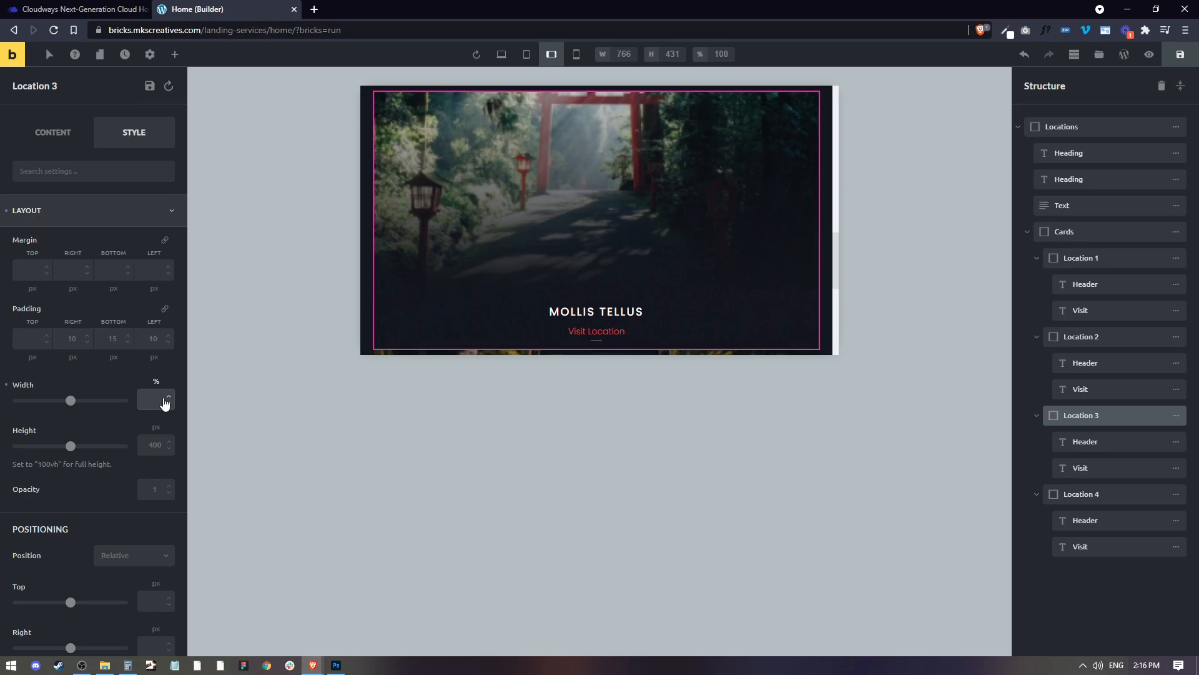
pyautogui.click(164, 401)
pyautogui.write('45')
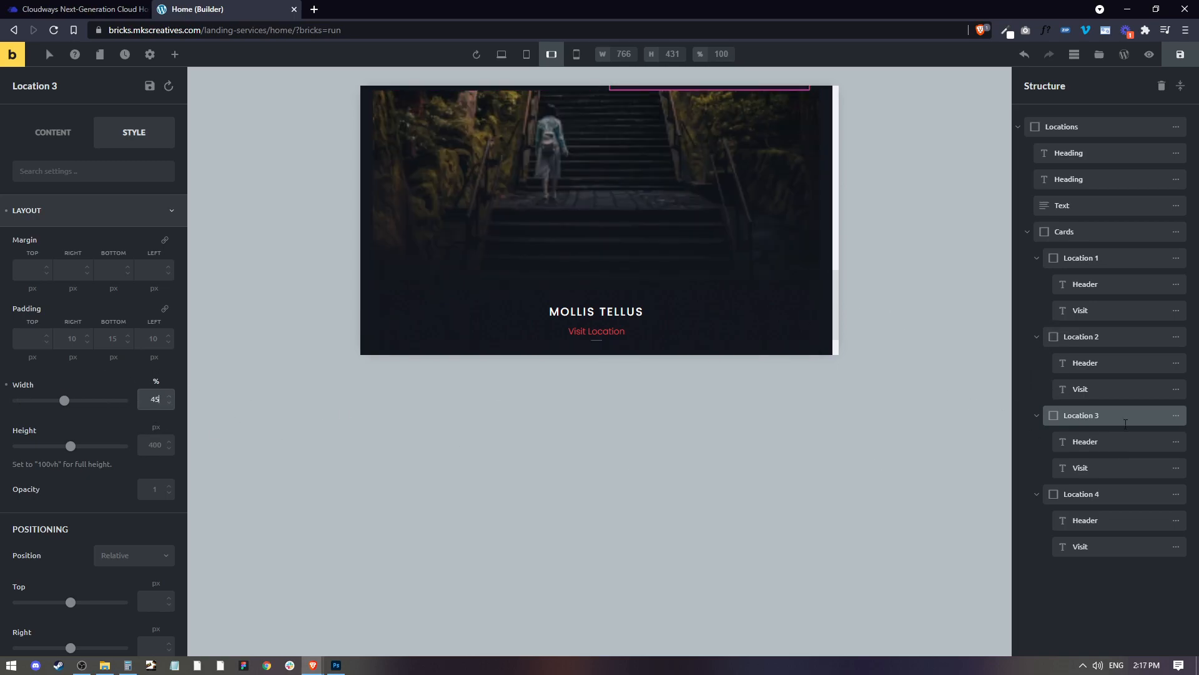
pyautogui.click(1079, 494)
pyautogui.click(155, 382)
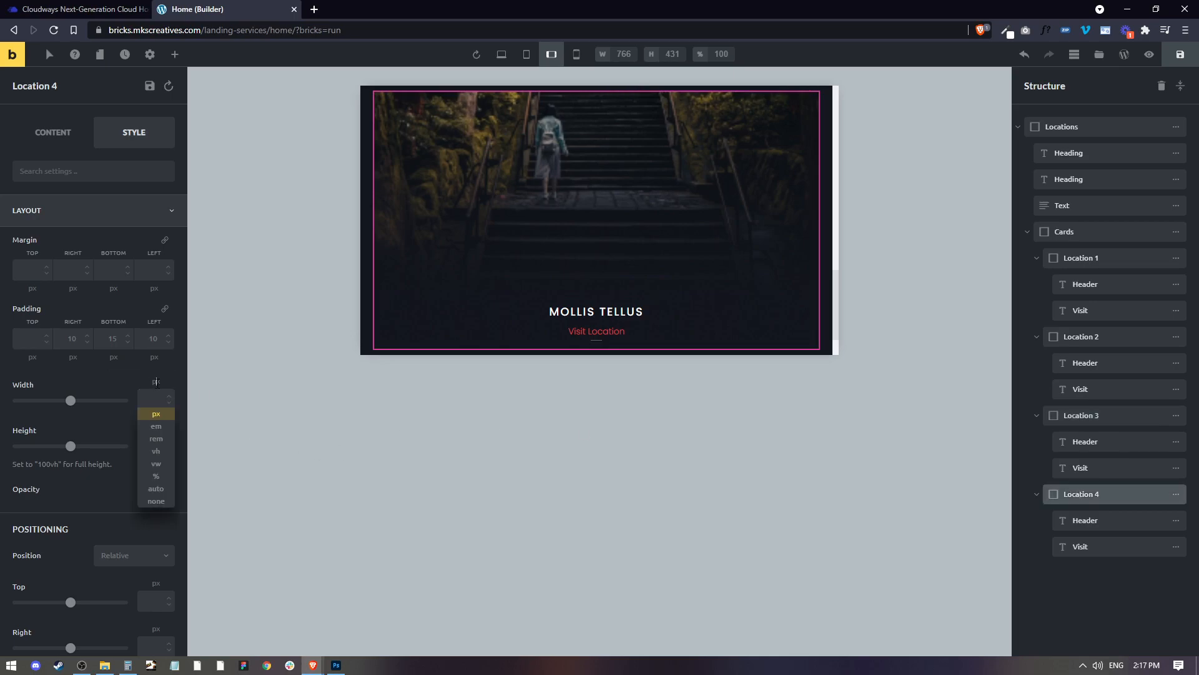
pyautogui.click(156, 472)
pyautogui.click(150, 399)
pyautogui.write('45')
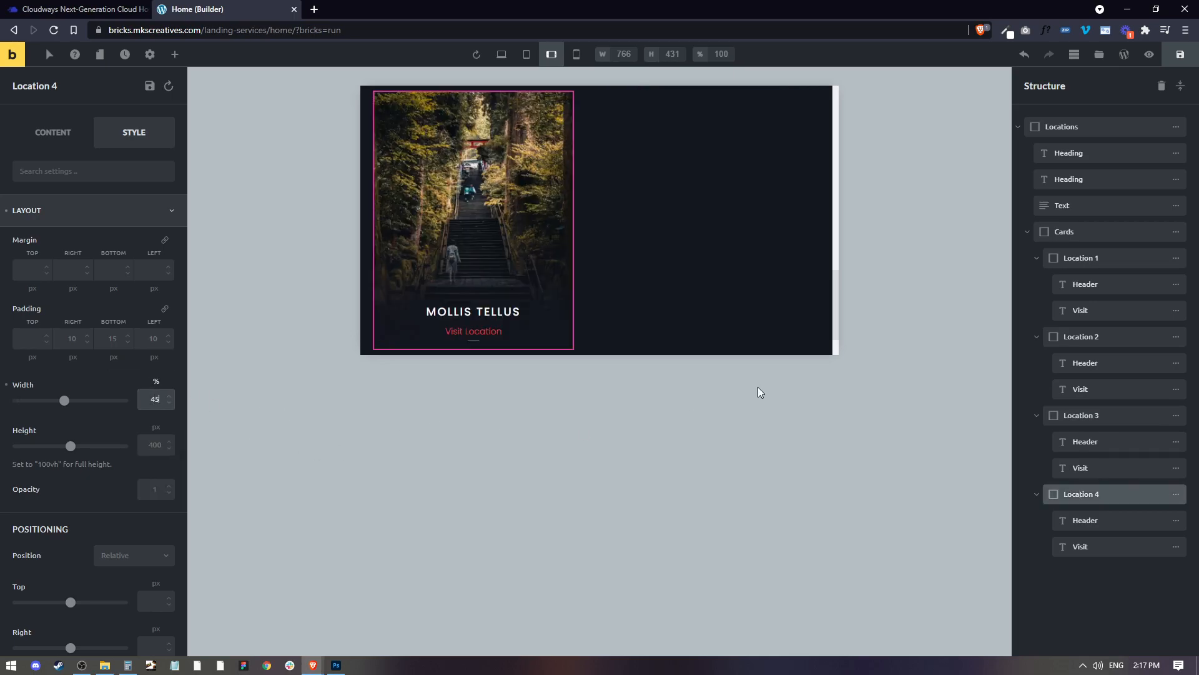
# Change the mobile landscape widths of the Location 2 and Location 1 containers to 45%
pyautogui.click(1083, 337)
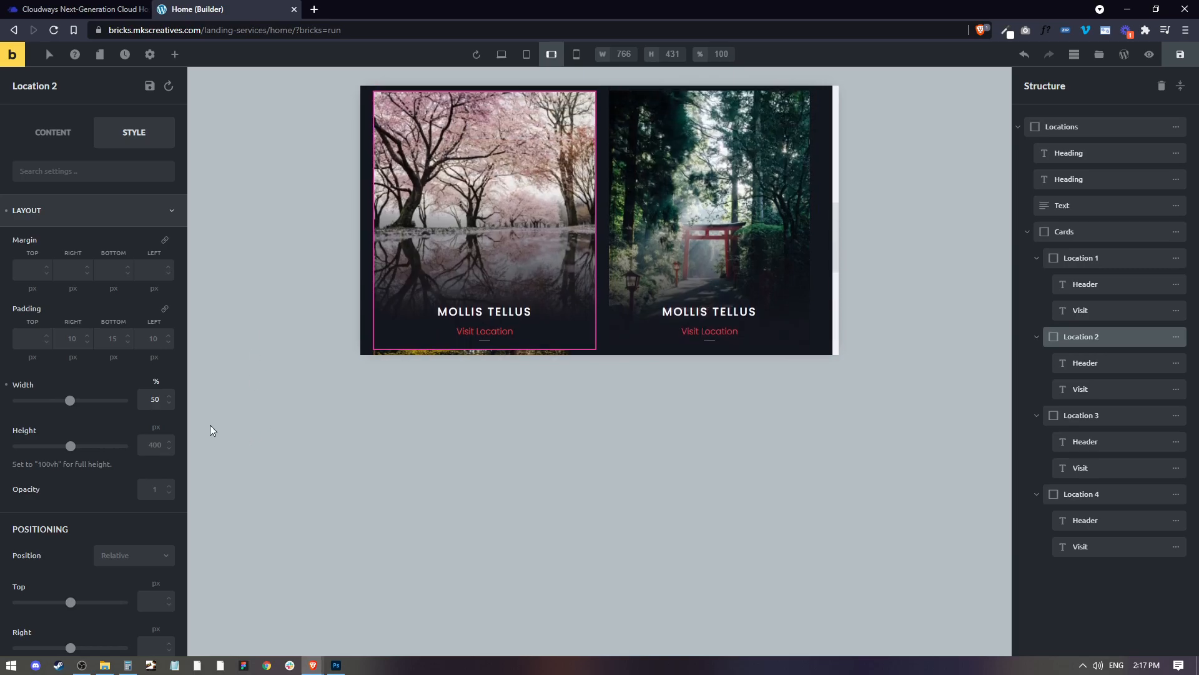
pyautogui.doubleClick(150, 399)
pyautogui.write('45')
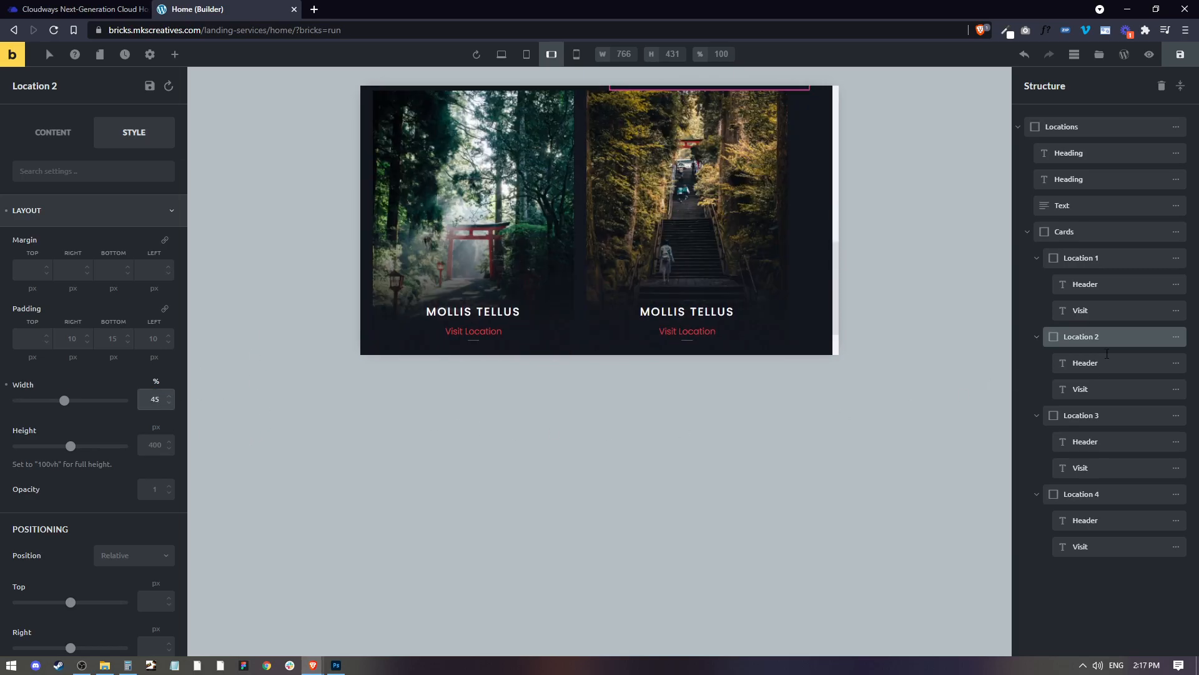
pyautogui.click(1093, 258)
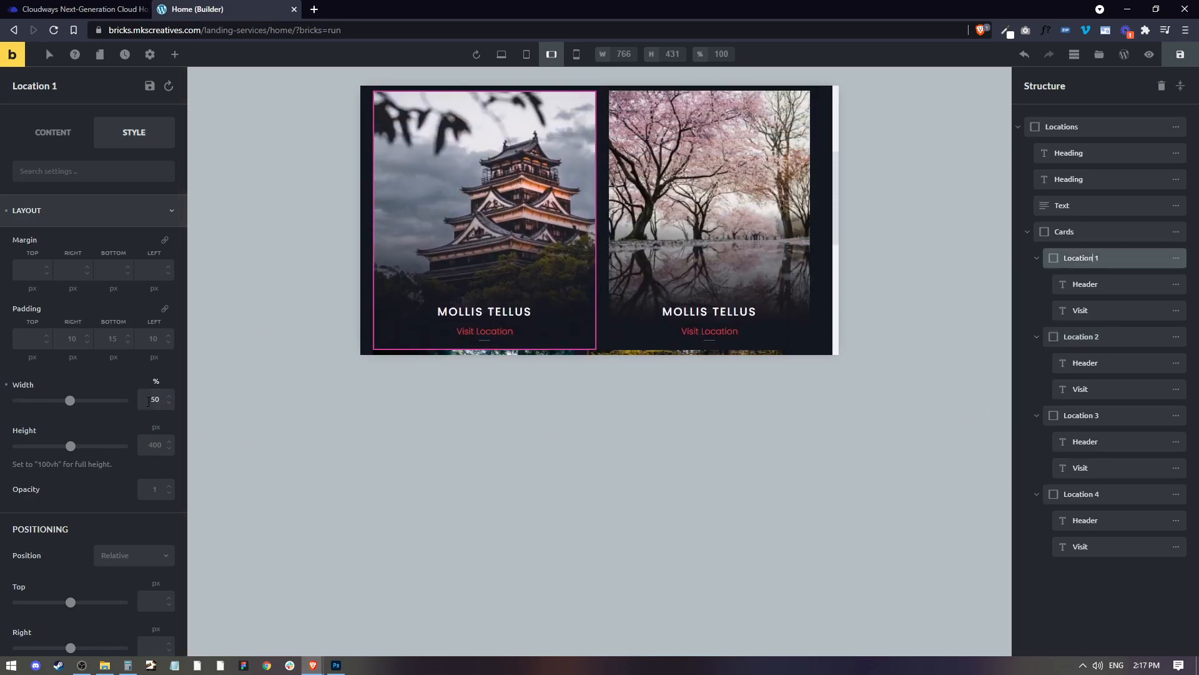
pyautogui.doubleClick(150, 399)
pyautogui.write('45')
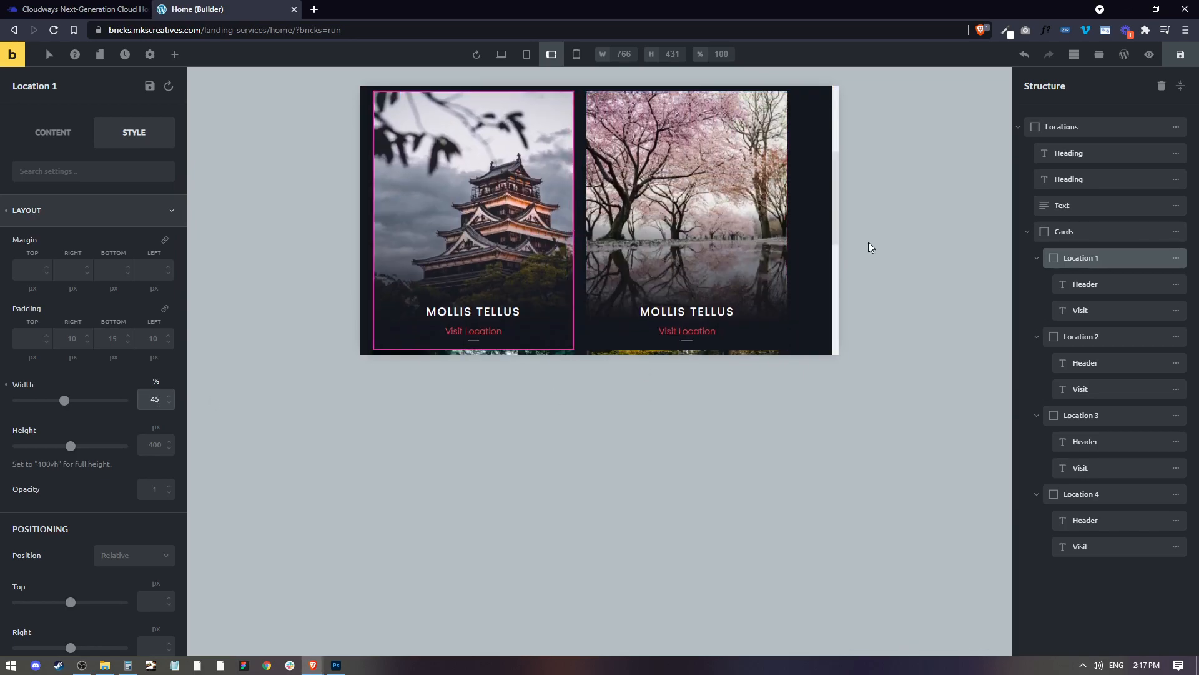
# Set the widths of the Location 1 and Location 2 containers to 48% for the mobile landscape layout
pyautogui.doubleClick(155, 399)
pyautogui.write('48')
pyautogui.click(1081, 336)
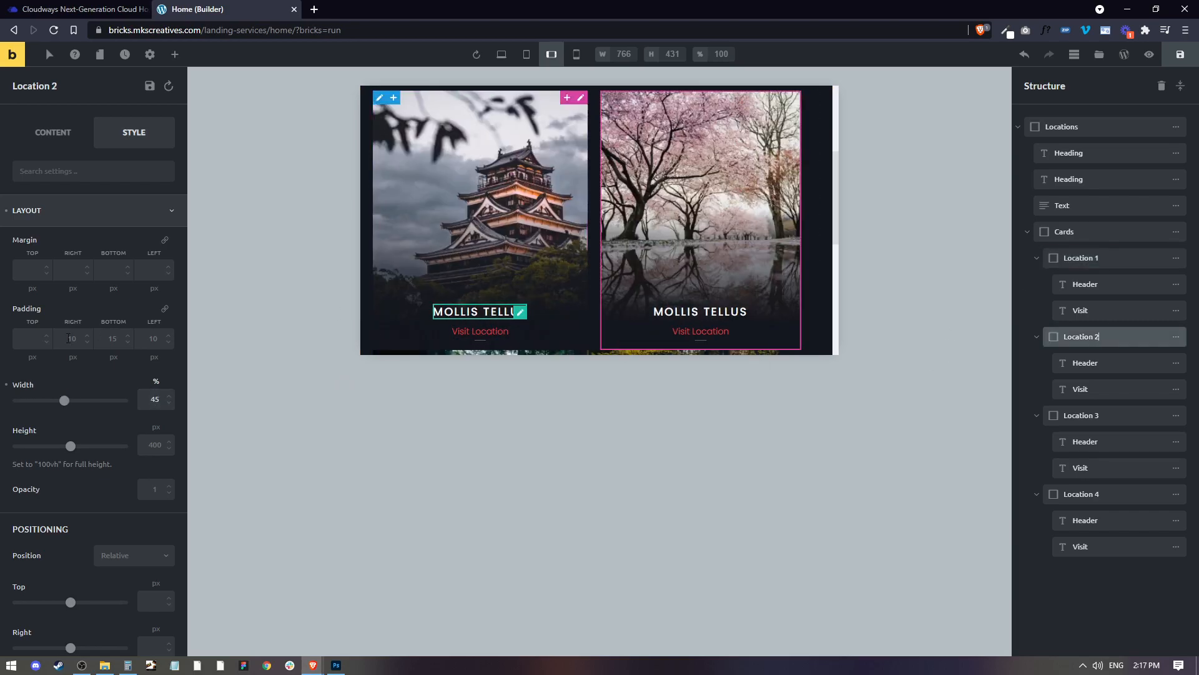
pyautogui.doubleClick(155, 398)
pyautogui.write('48')
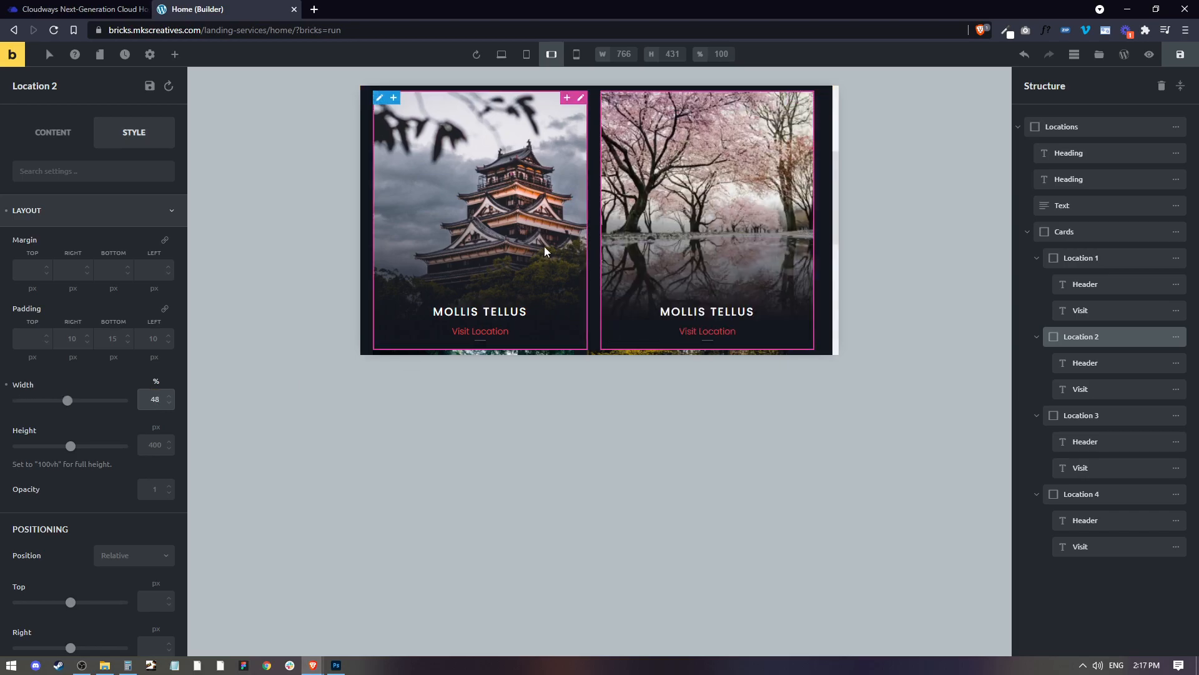
# Give the Location 2 and Location 1 containers a bottom margin of 20 px in the mobile landscape layout
pyautogui.scroll(-2, 658, 284)
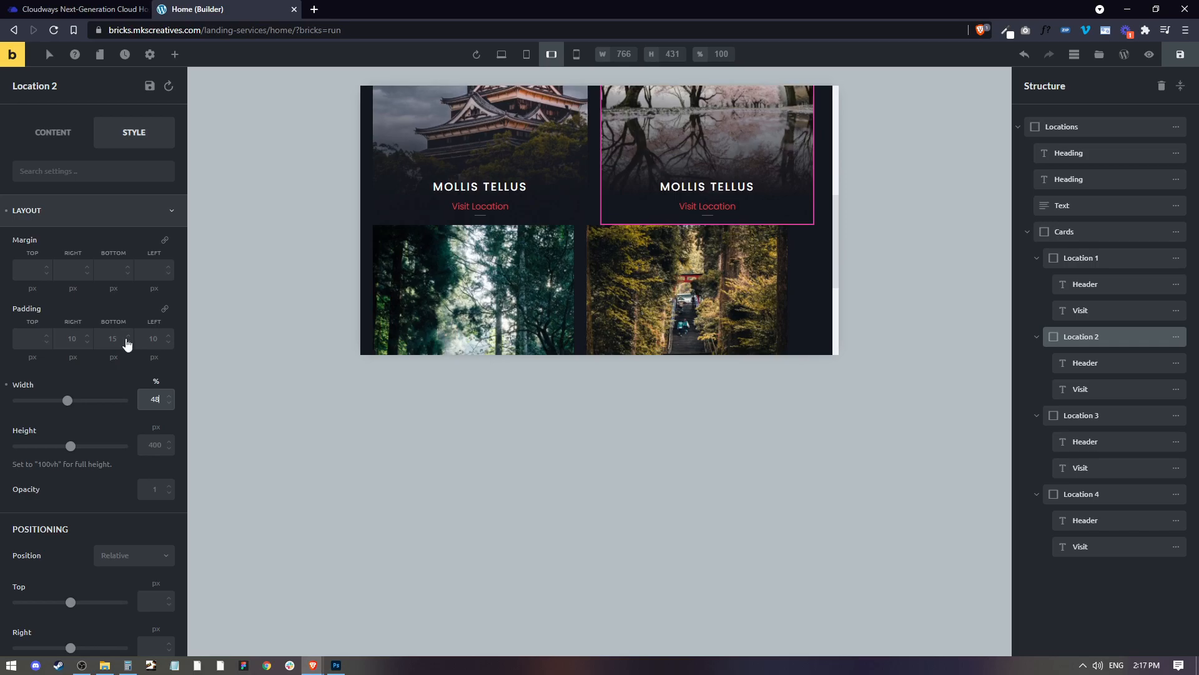
pyautogui.click(121, 272)
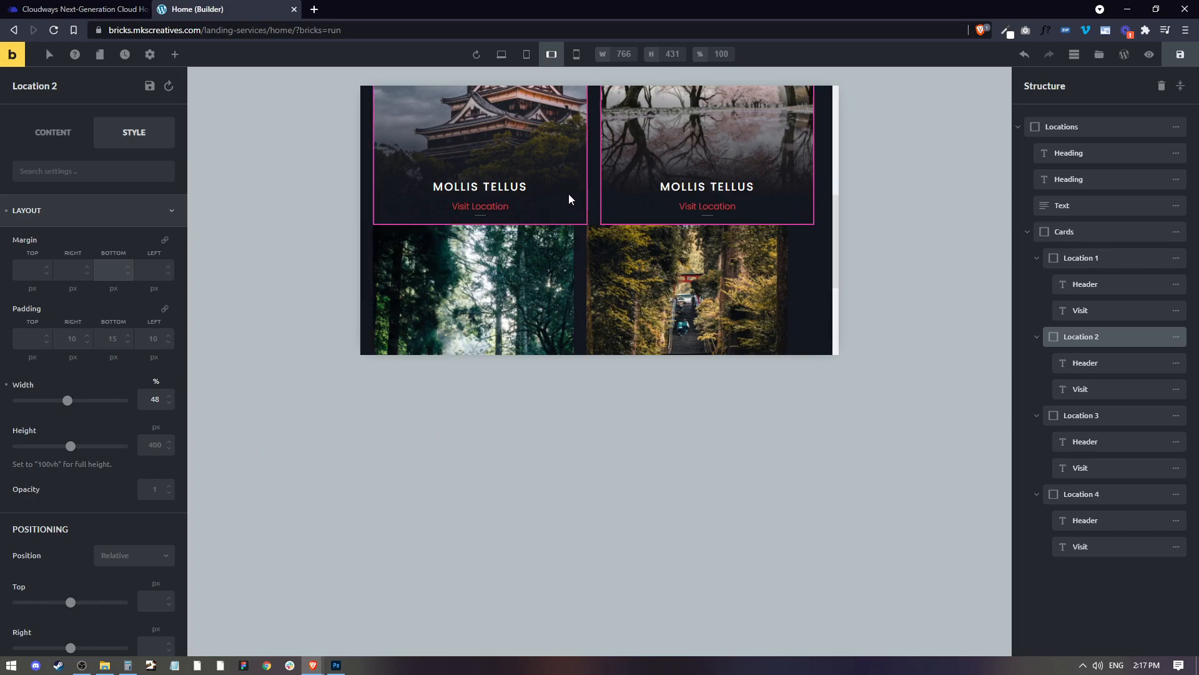
pyautogui.write('20')
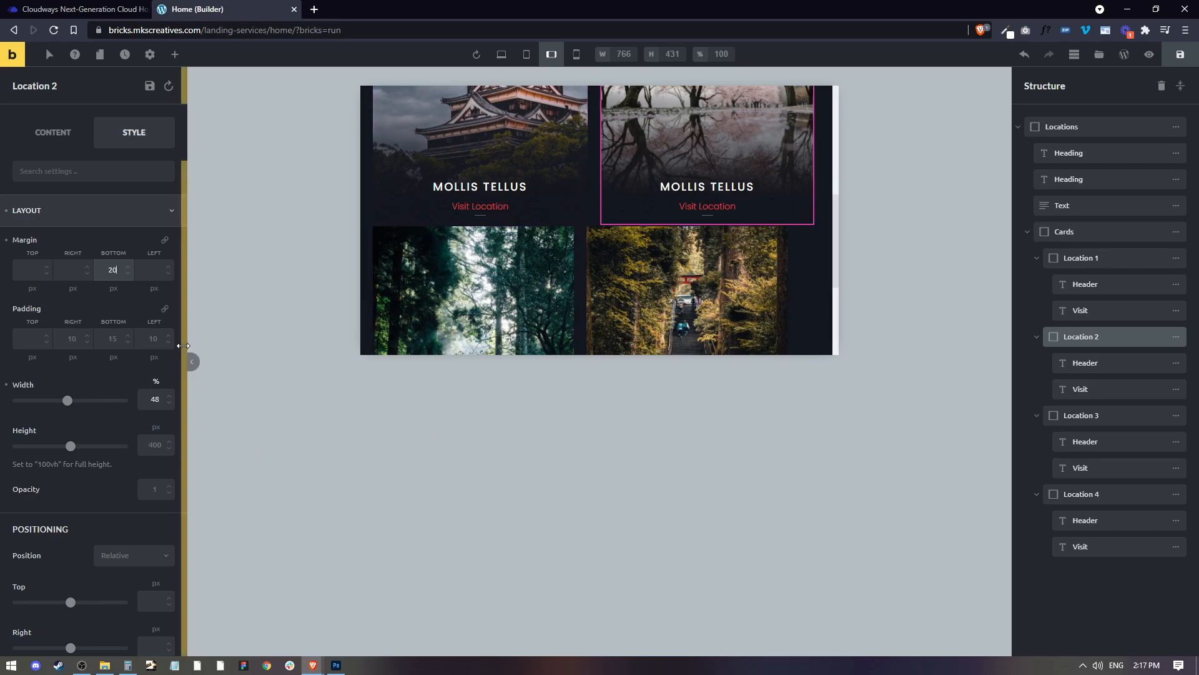
pyautogui.click(1088, 415)
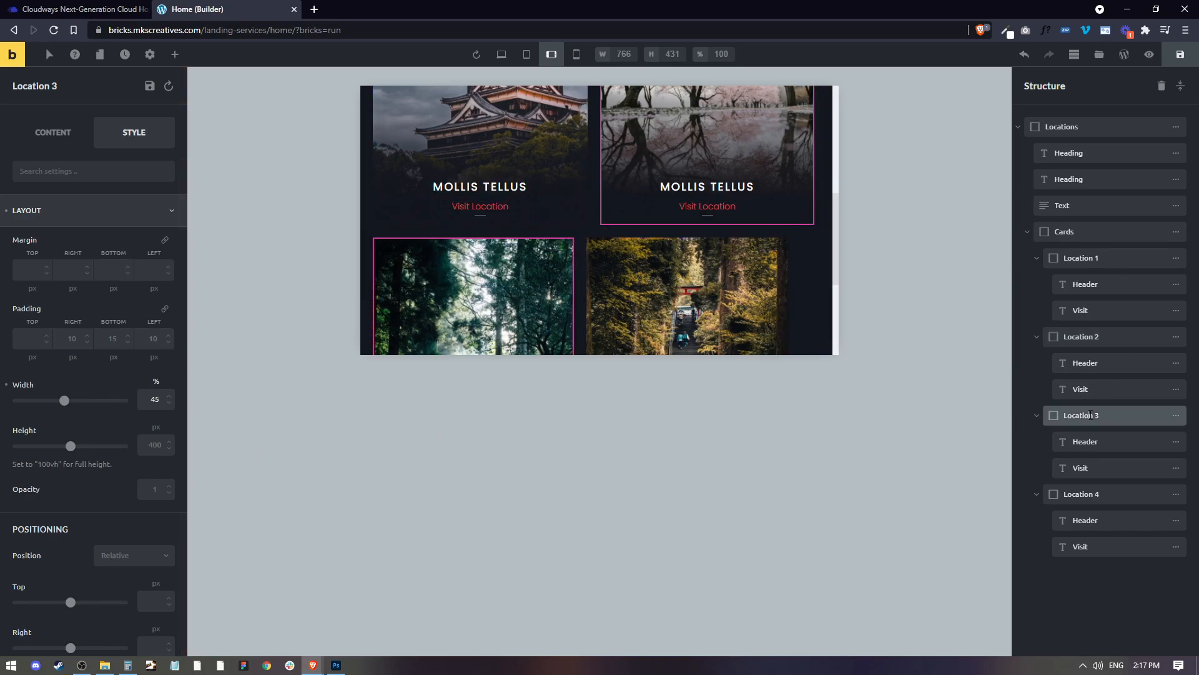
pyautogui.click(1098, 259)
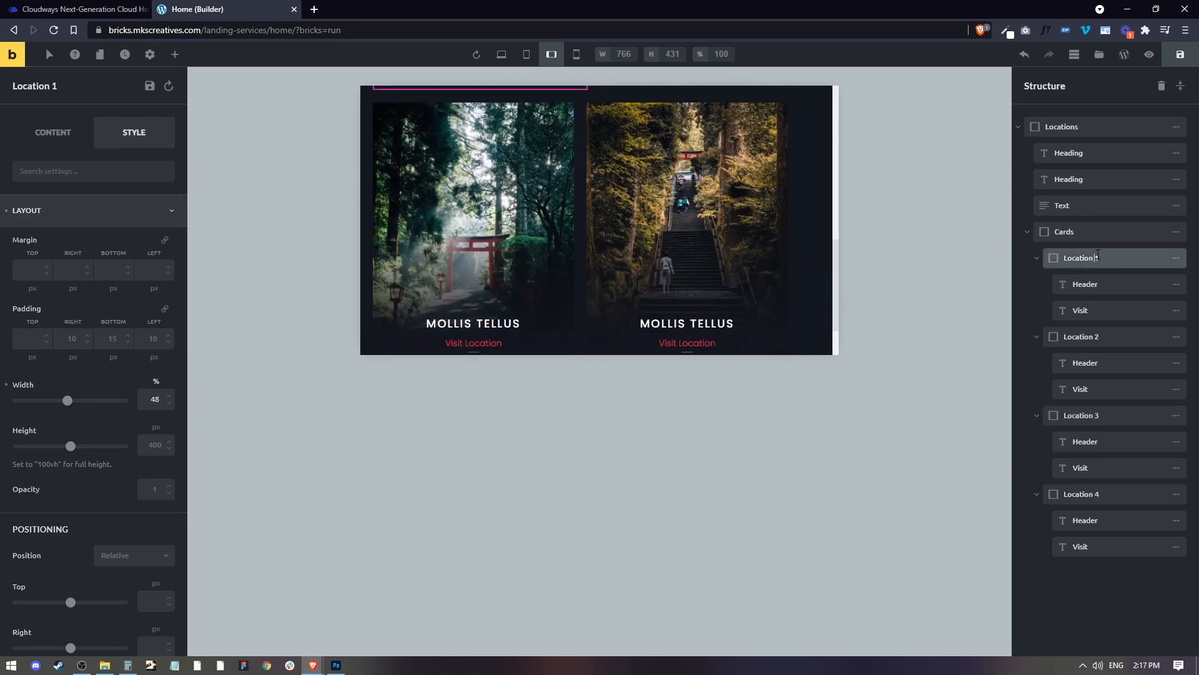
pyautogui.click(112, 269)
pyautogui.write('20')
pyautogui.scroll(-1, 603, 212)
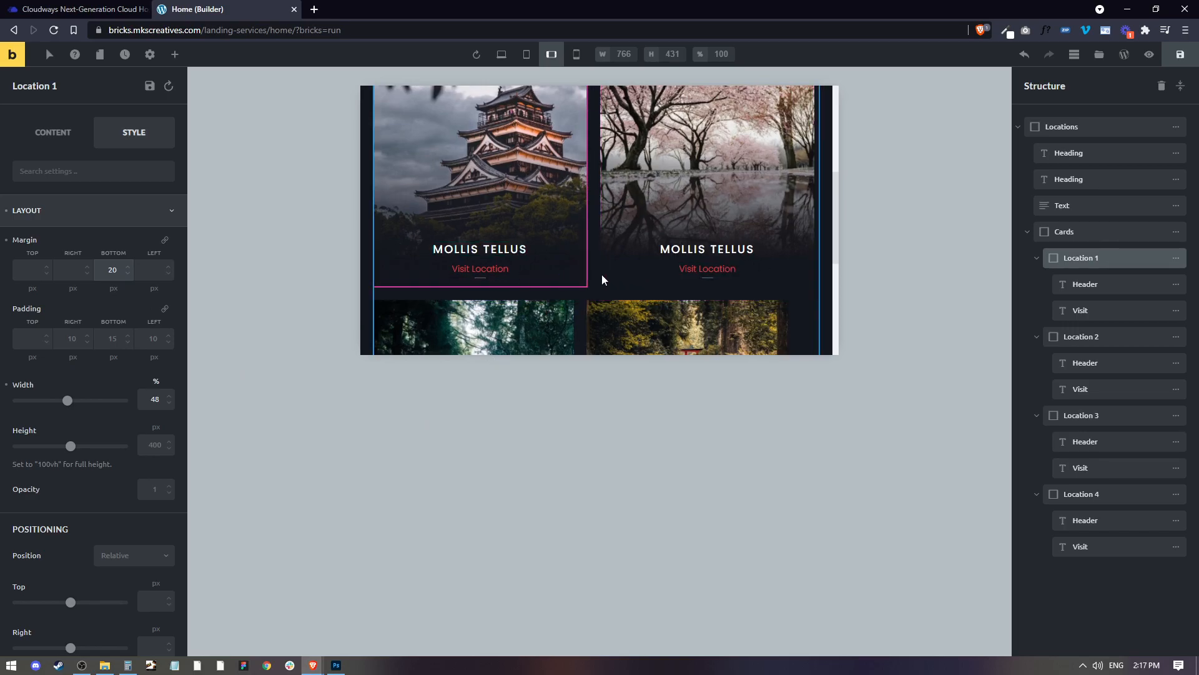
# Set the widths of the Location 3 and Location 4 containers to 48% for the mobile landscape layout
pyautogui.click(1102, 416)
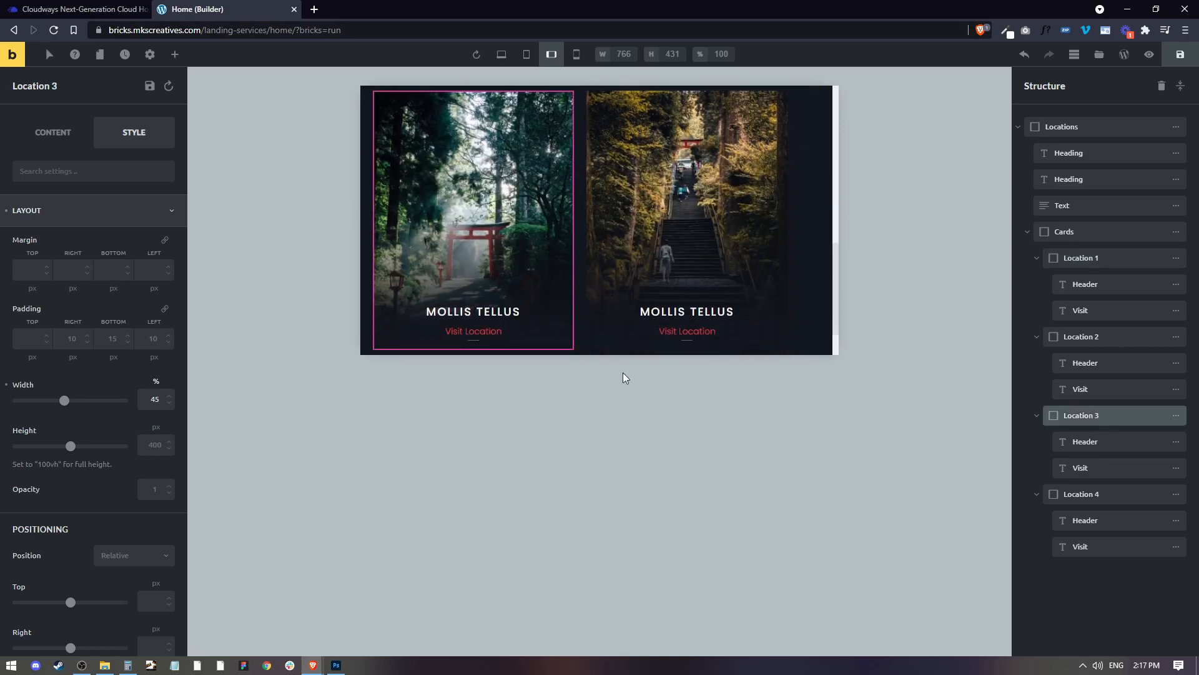
pyautogui.doubleClick(155, 400)
pyautogui.write('48')
pyautogui.click(1087, 494)
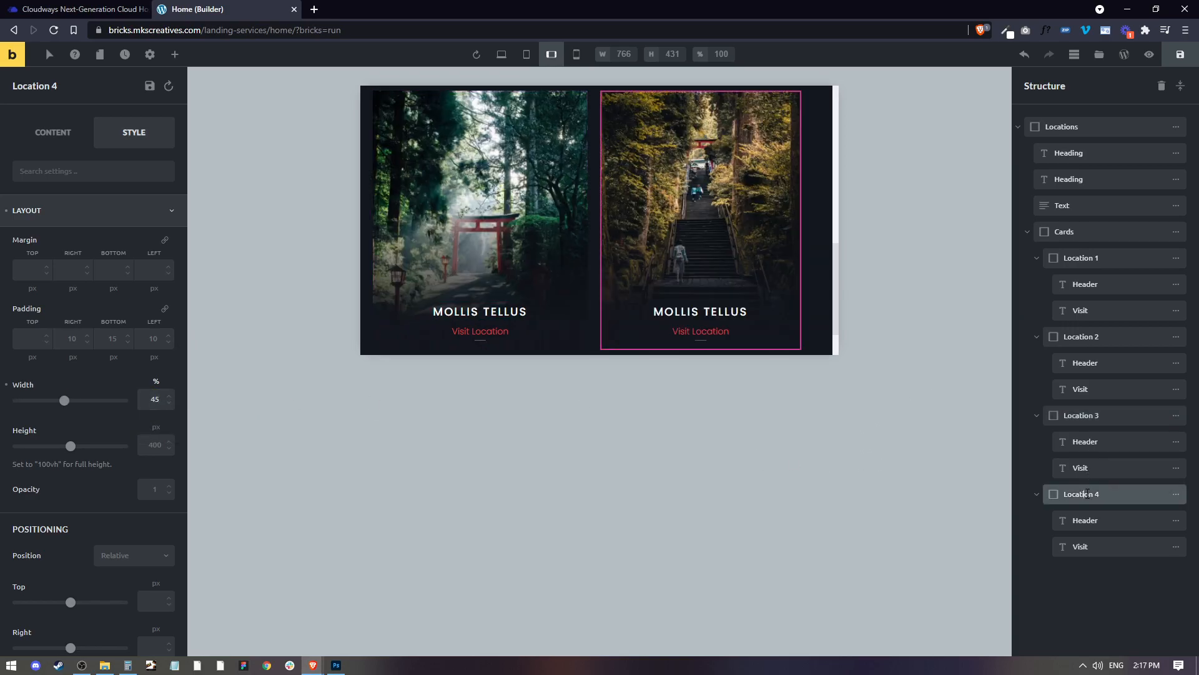
pyautogui.doubleClick(155, 400)
pyautogui.write('48')
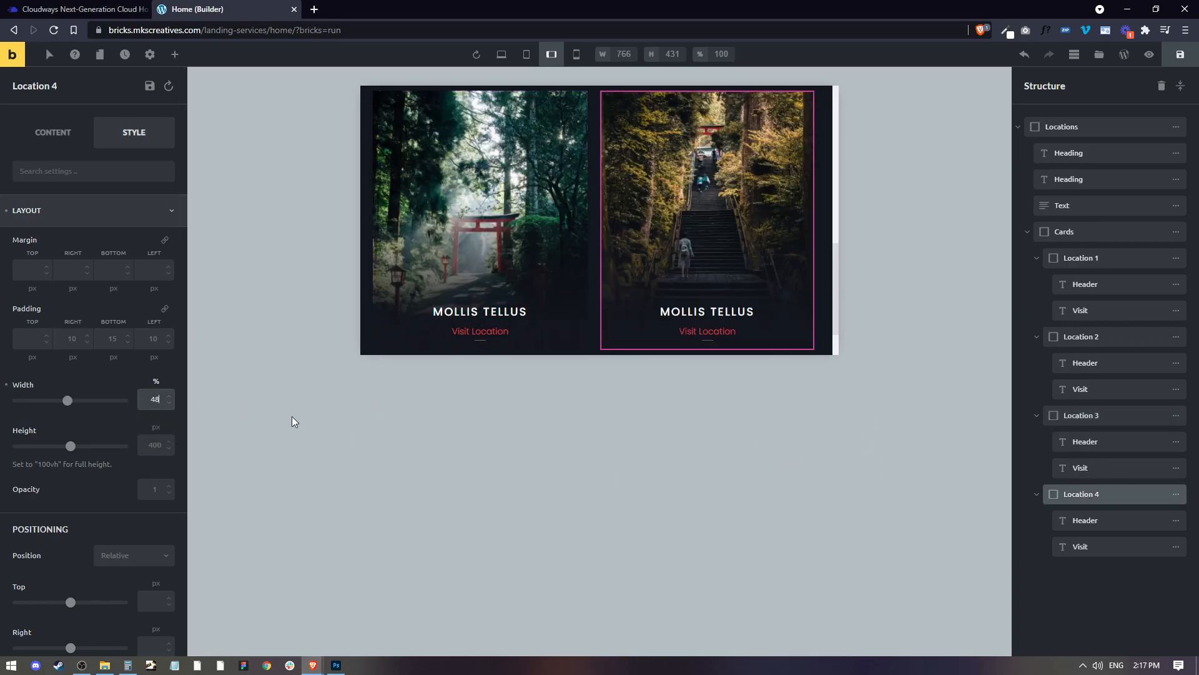
# Align the Cards container's main axis to space-between for the mobile landscape layout
pyautogui.click(1064, 232)
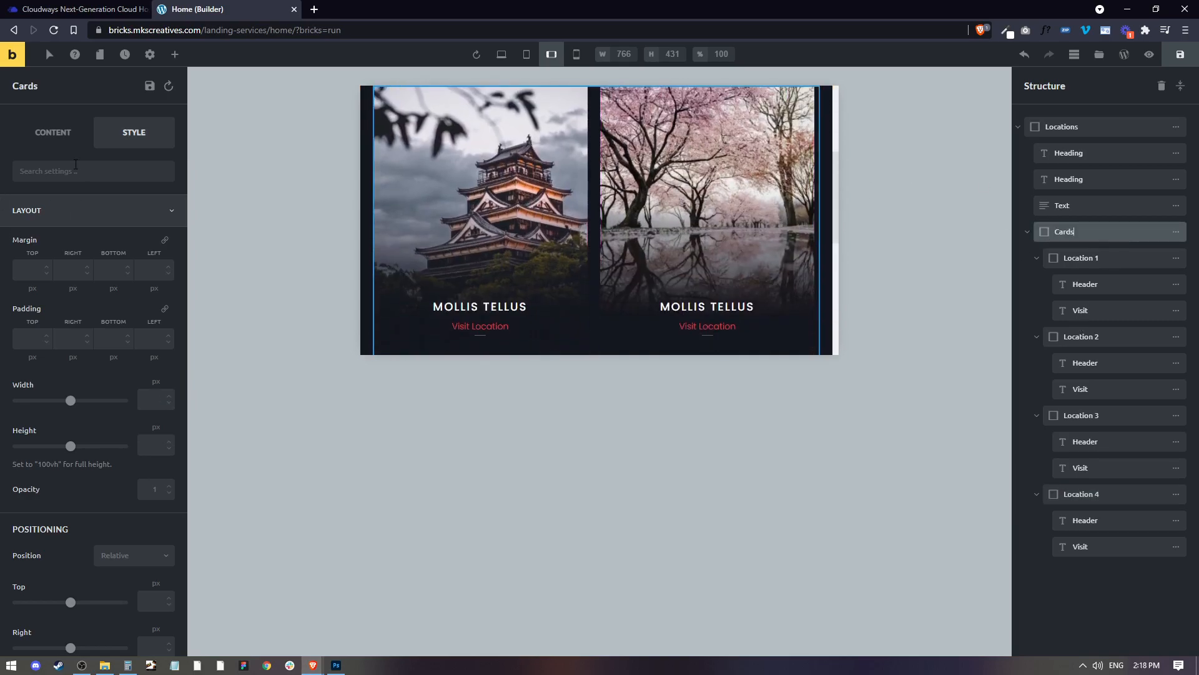
pyautogui.click(40, 132)
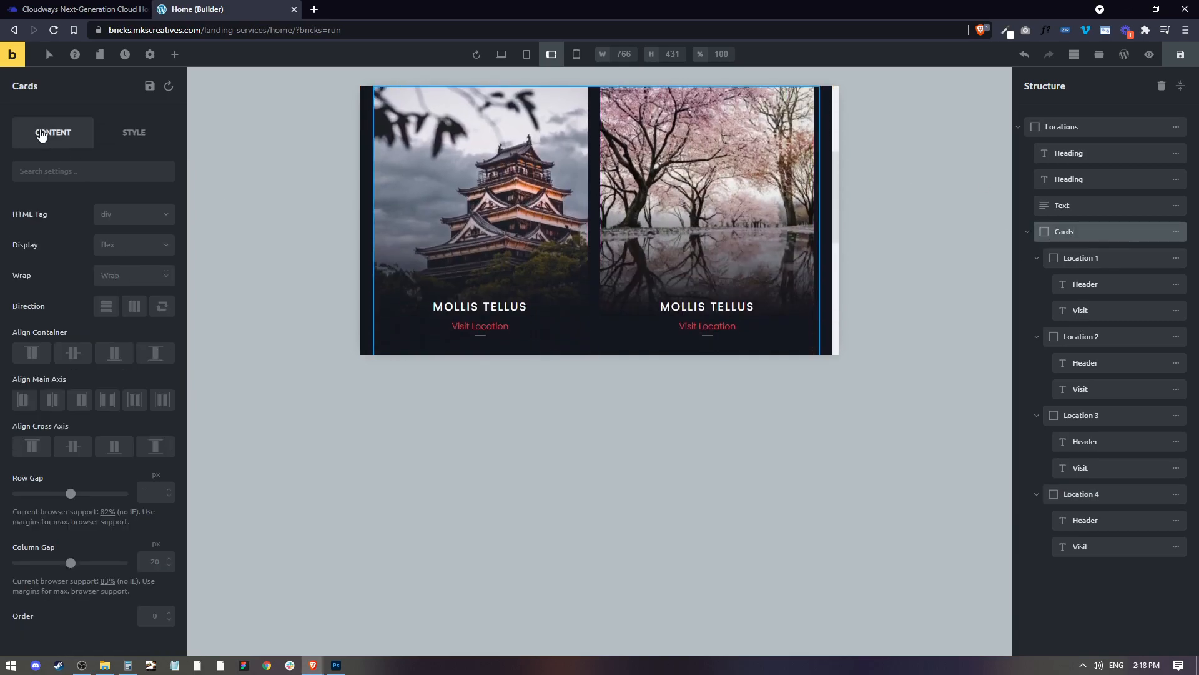
pyautogui.click(107, 400)
# Review the whole section in the mobile landscape preview, checking the heading and the spacing of the two-column cards
pyautogui.scroll(-2, 706, 293)
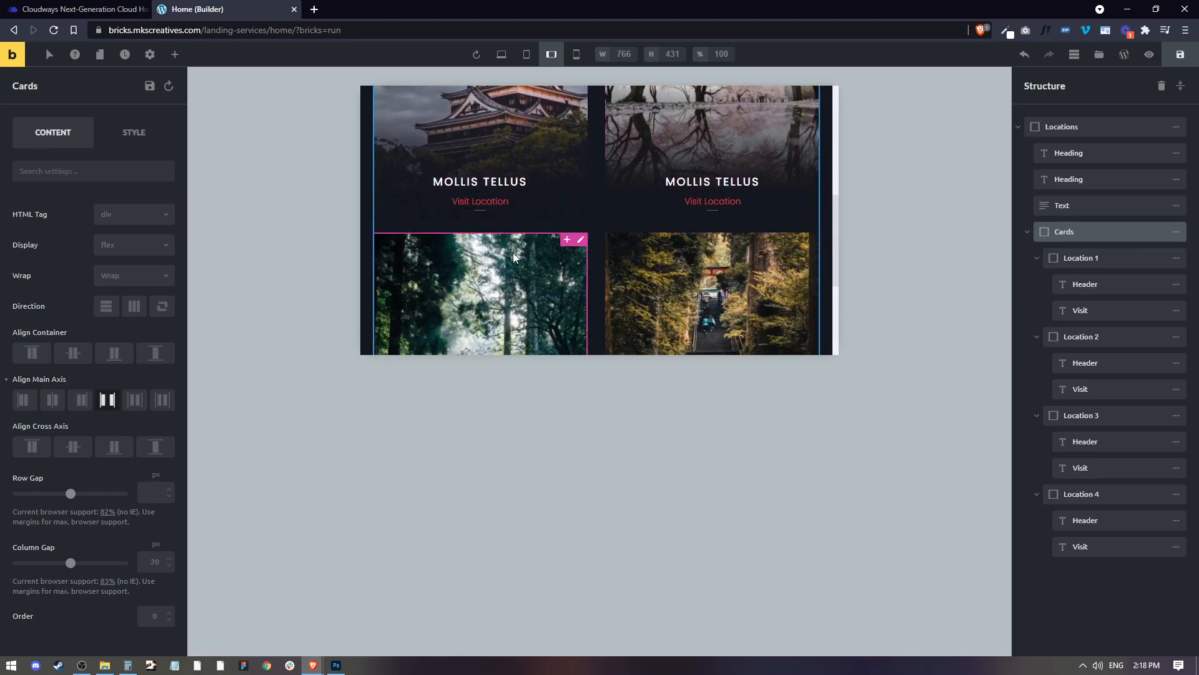
pyautogui.scroll(2, 723, 179)
pyautogui.scroll(-5, 481, 146)
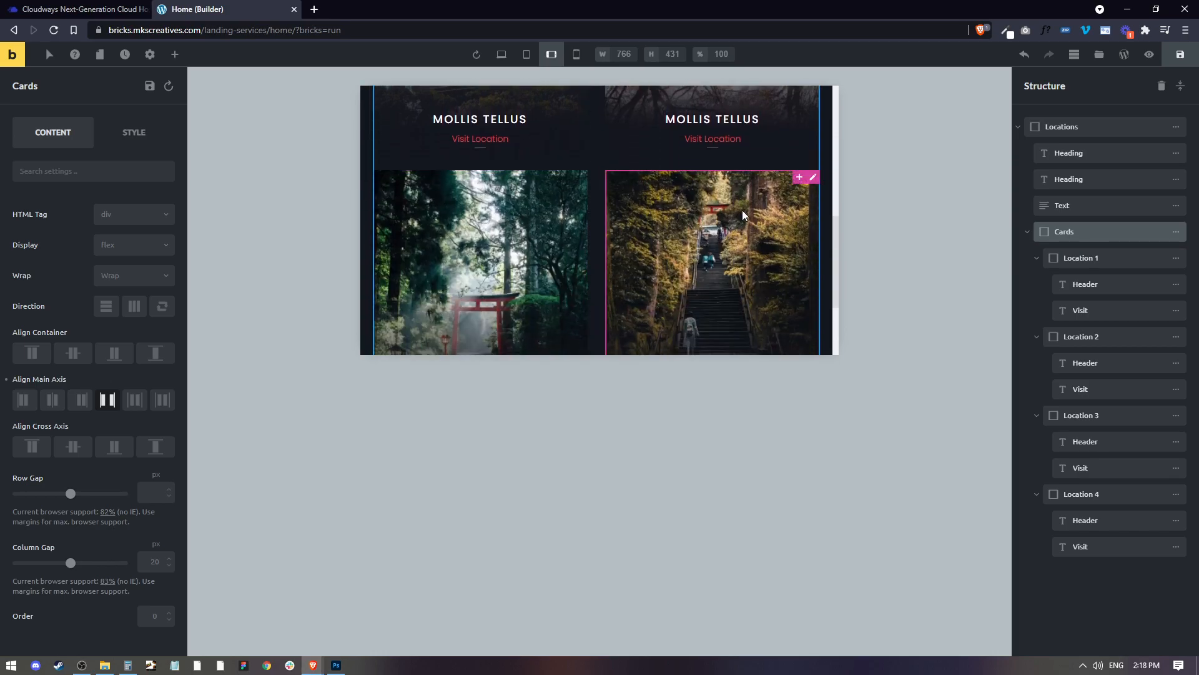
pyautogui.scroll(3, 473, 271)
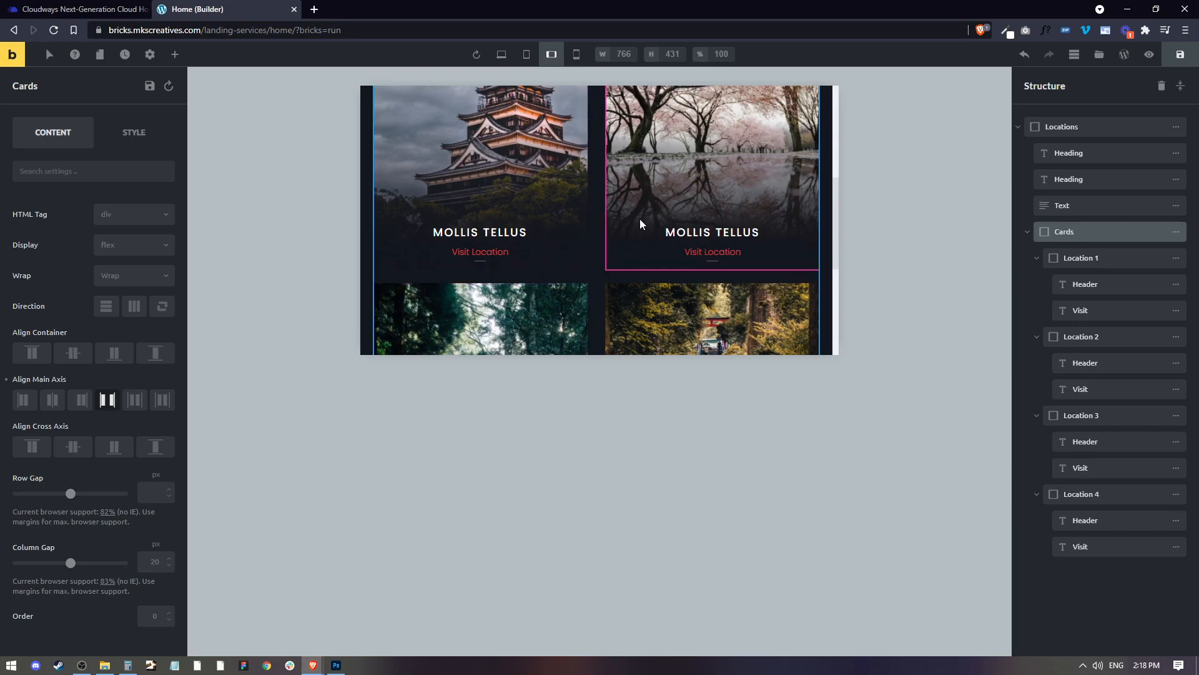
pyautogui.scroll(2, 643, 228)
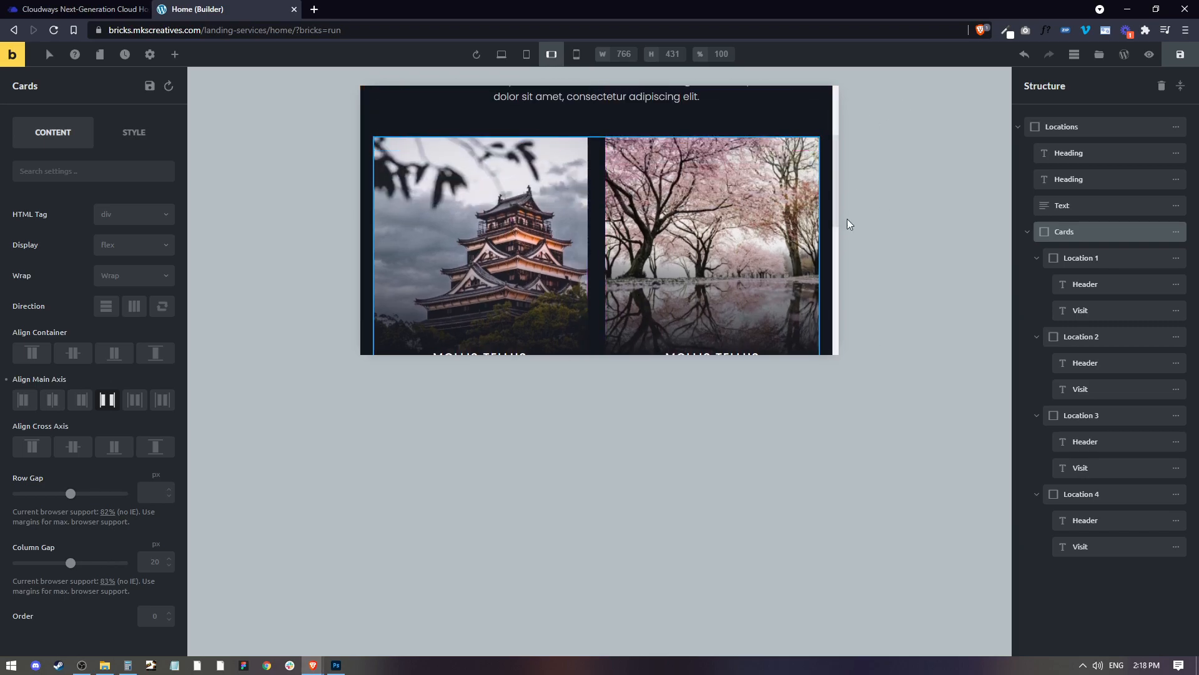
pyautogui.scroll(2, 638, 285)
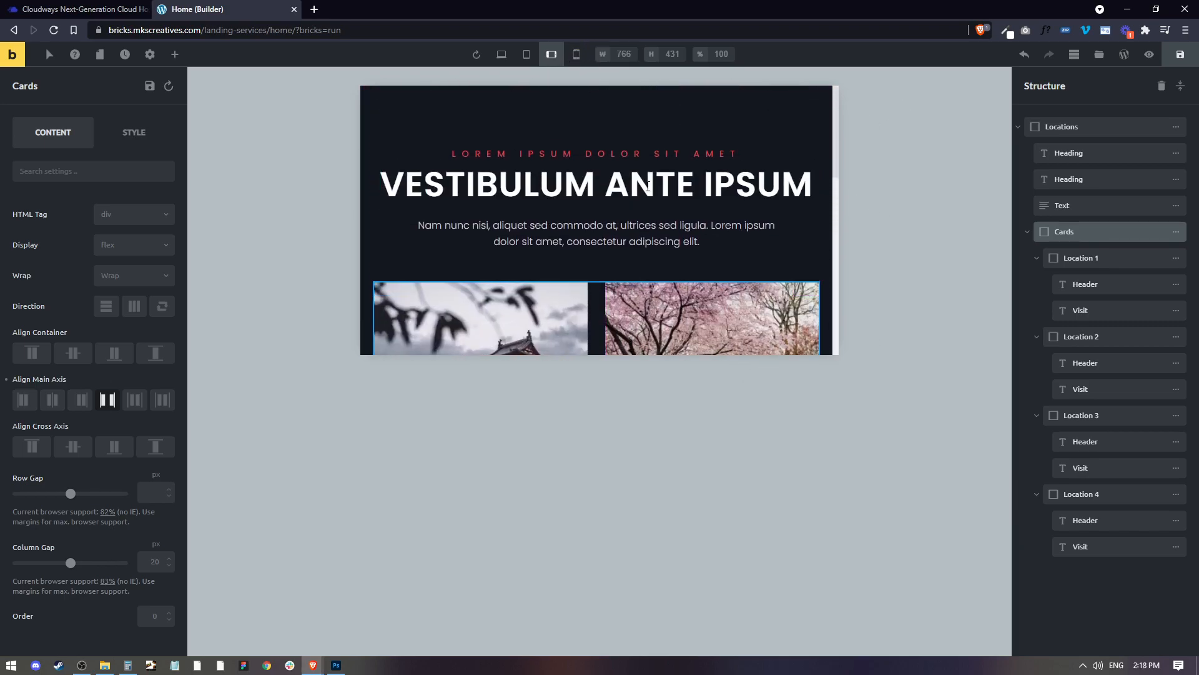
pyautogui.scroll(-5, 607, 246)
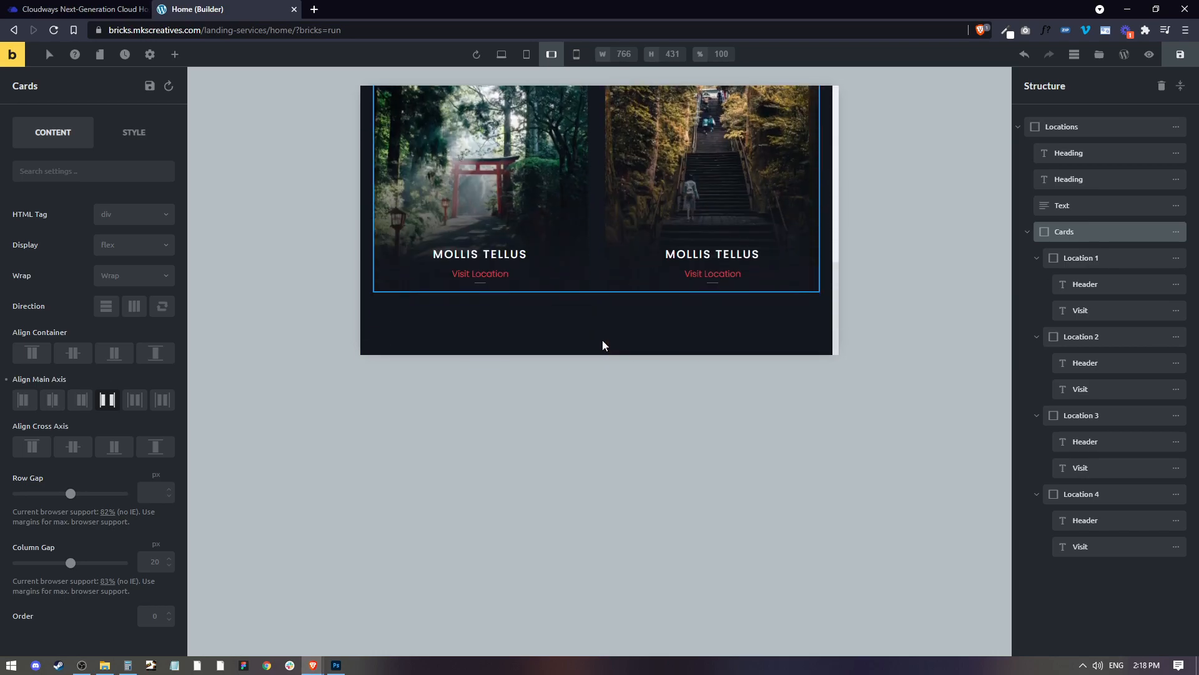
pyautogui.scroll(5, 587, 268)
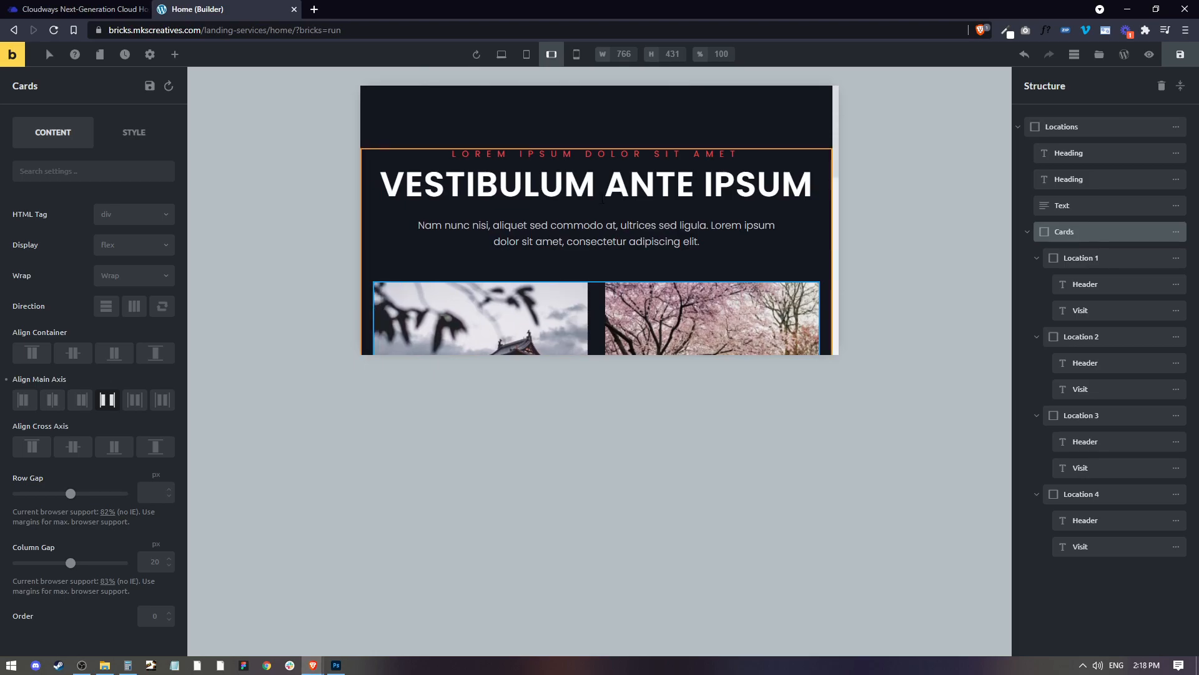
# Switch to the mobile portrait preview, open Location 1's layout settings, and set the preview width to 400 px
pyautogui.click(576, 54)
pyautogui.scroll(-3, 627, 383)
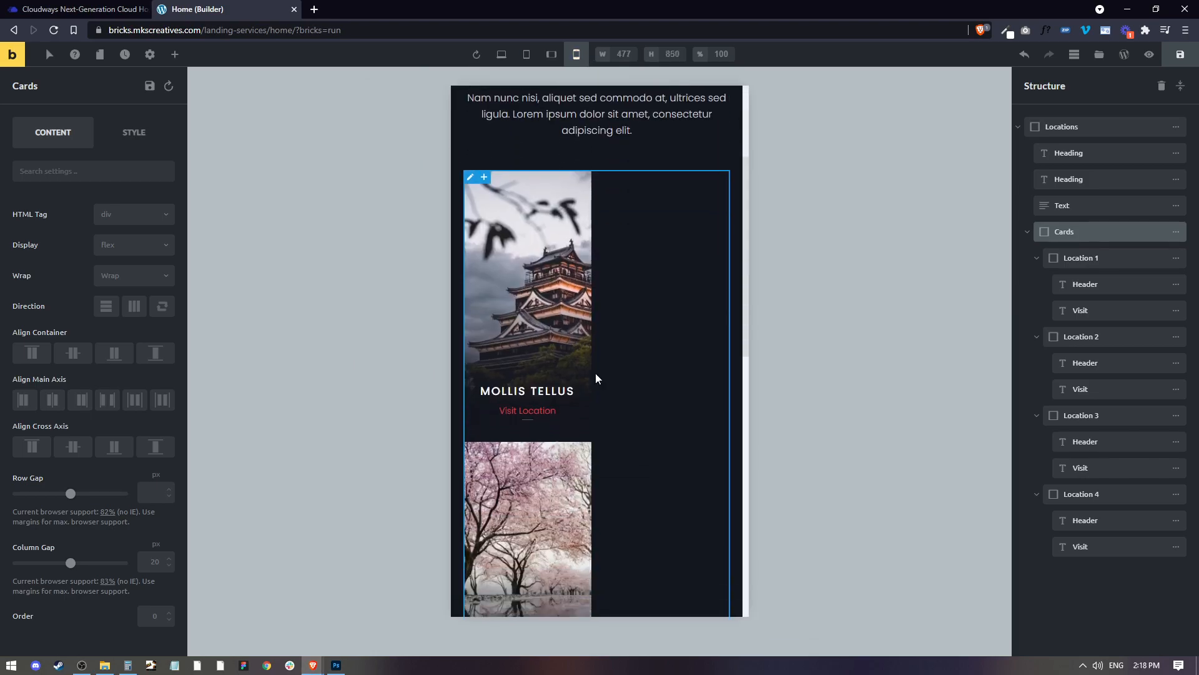
pyautogui.click(1105, 257)
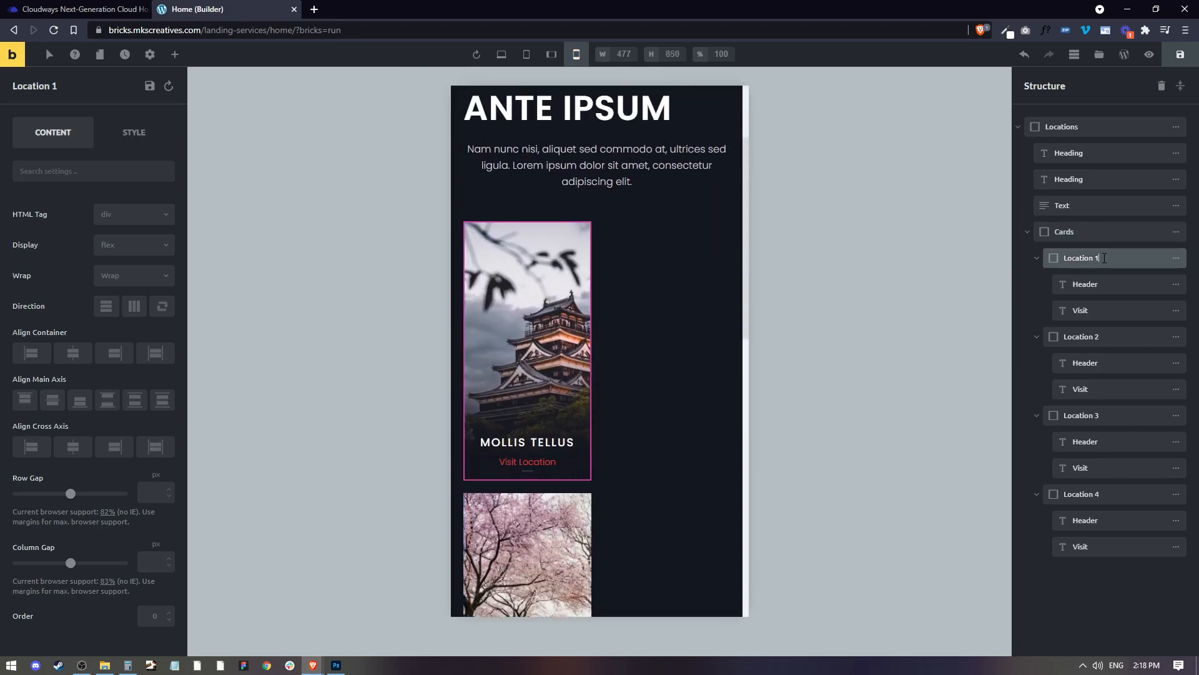
pyautogui.click(133, 133)
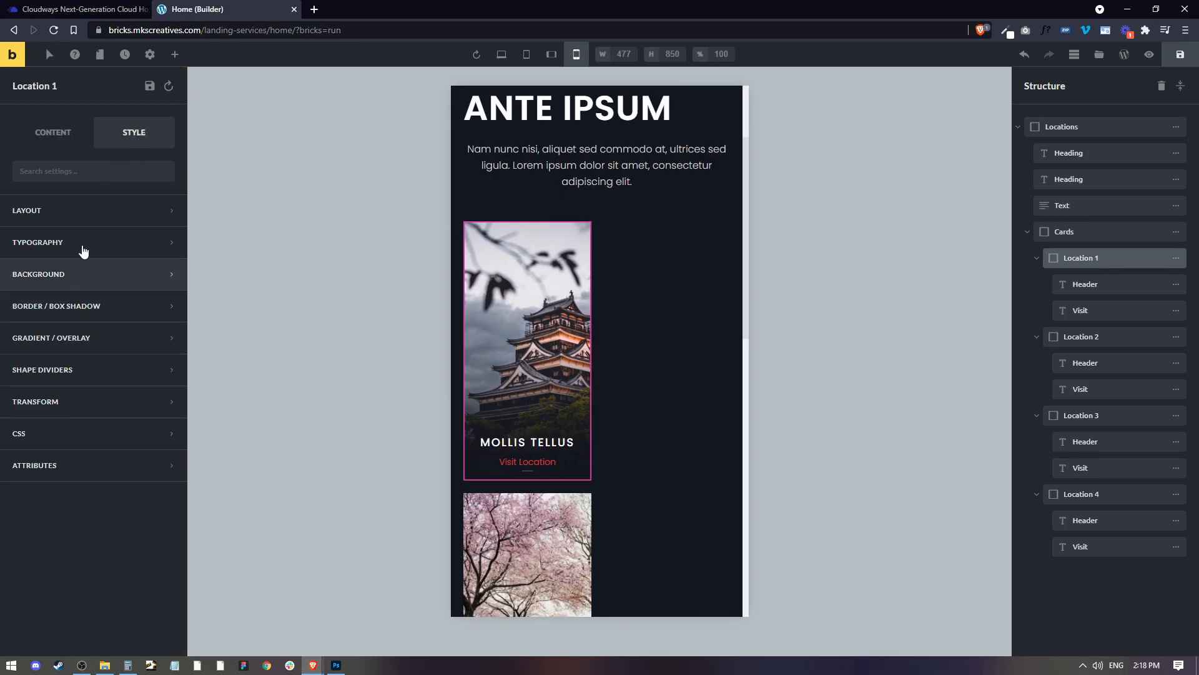
pyautogui.click(87, 216)
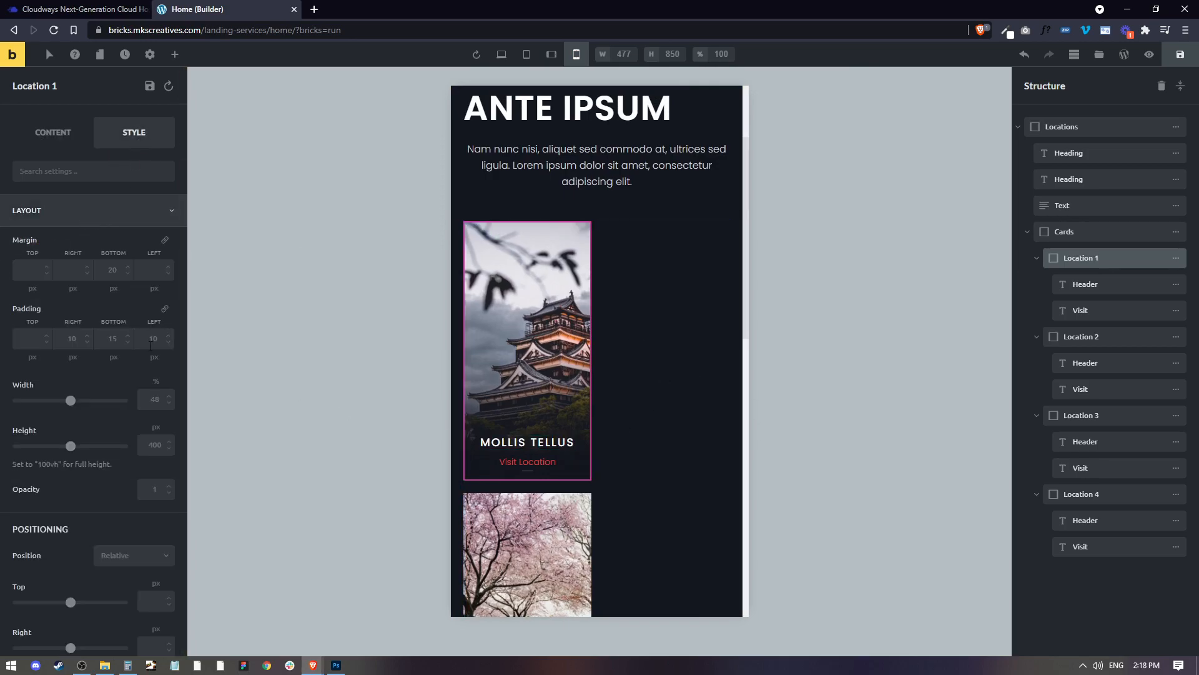
pyautogui.click(619, 53)
pyautogui.write('40')
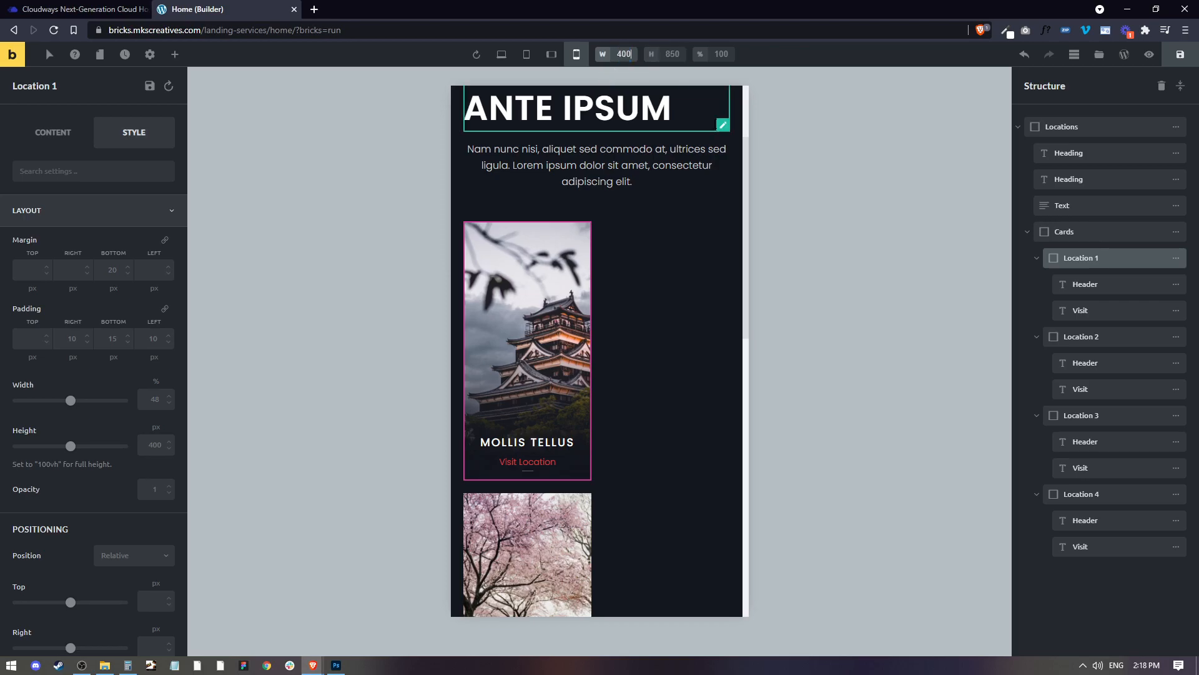
pyautogui.write('0')
pyautogui.press('Return')
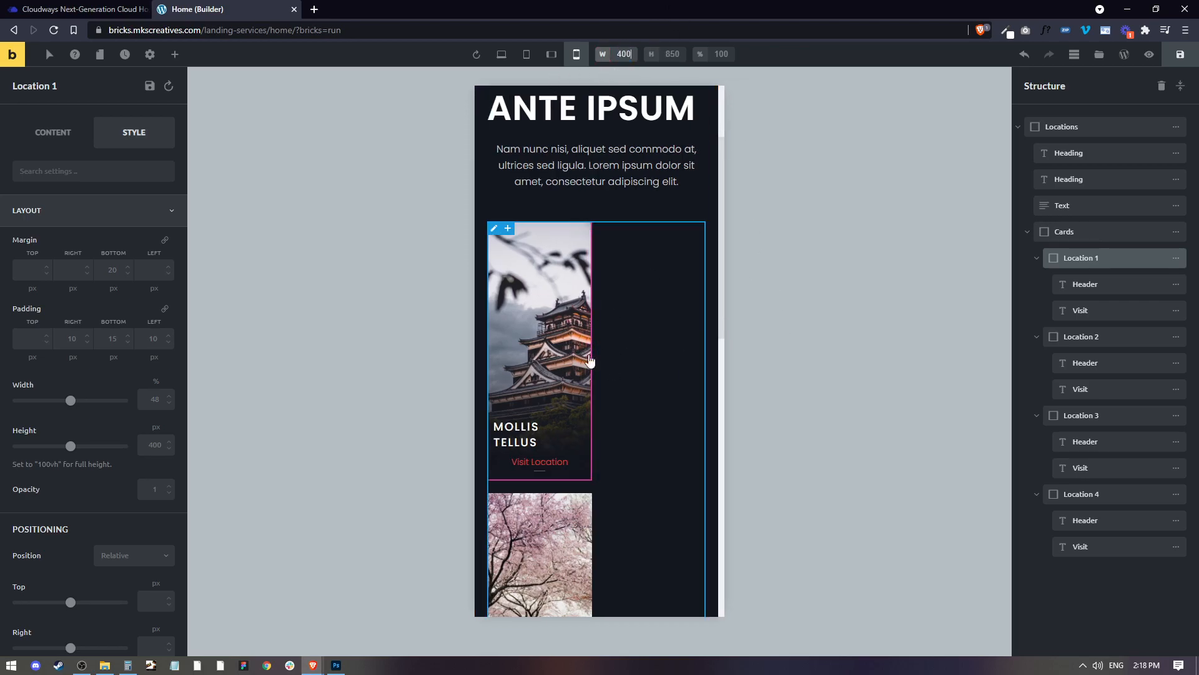
# Set the widths of the Location 1 and Location 2 containers to 100% for the mobile portrait layout
pyautogui.click(153, 405)
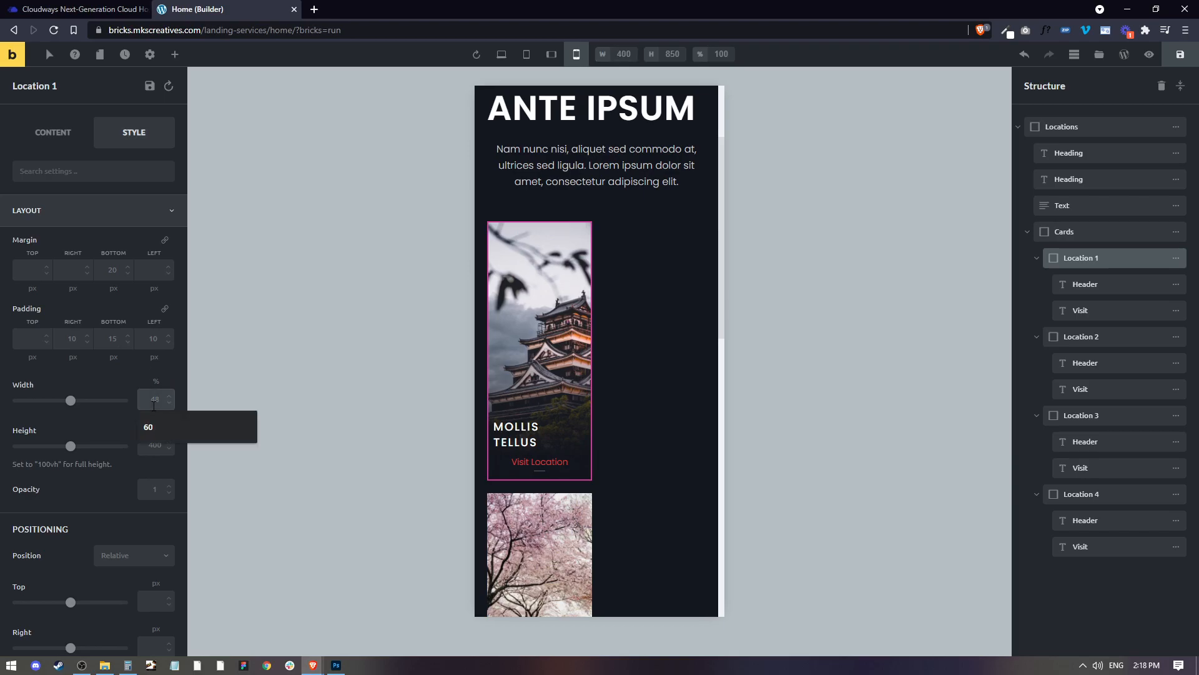
pyautogui.write('100')
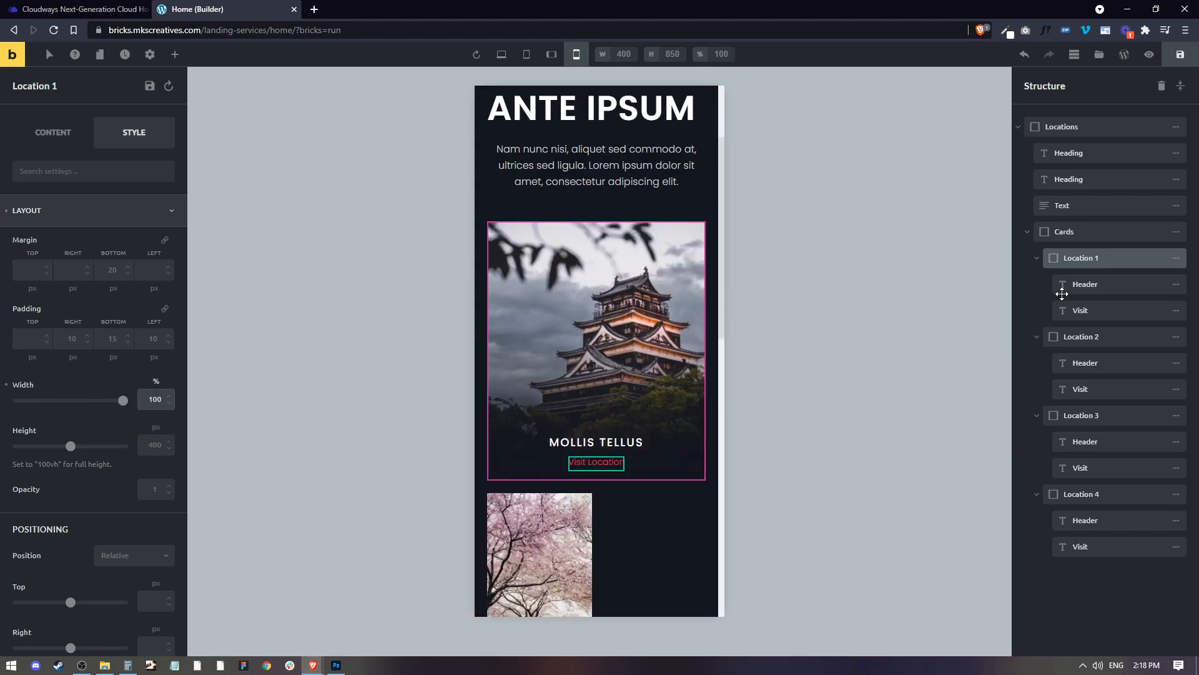
pyautogui.click(1084, 337)
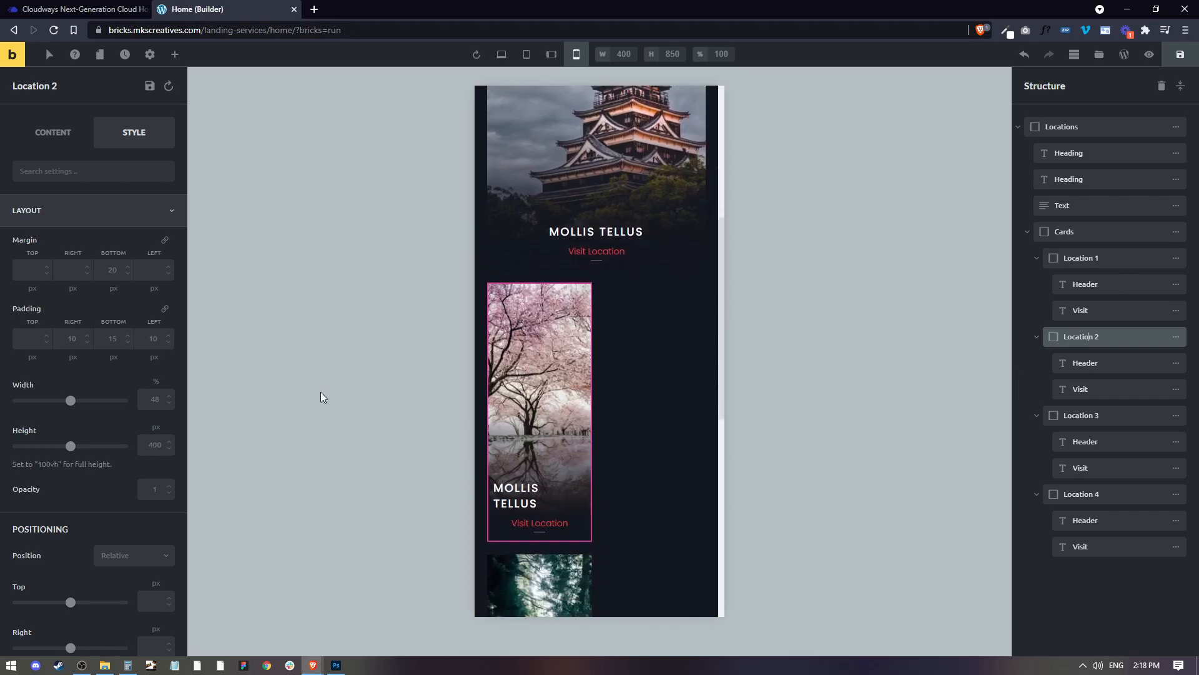
pyautogui.click(154, 399)
pyautogui.write('100')
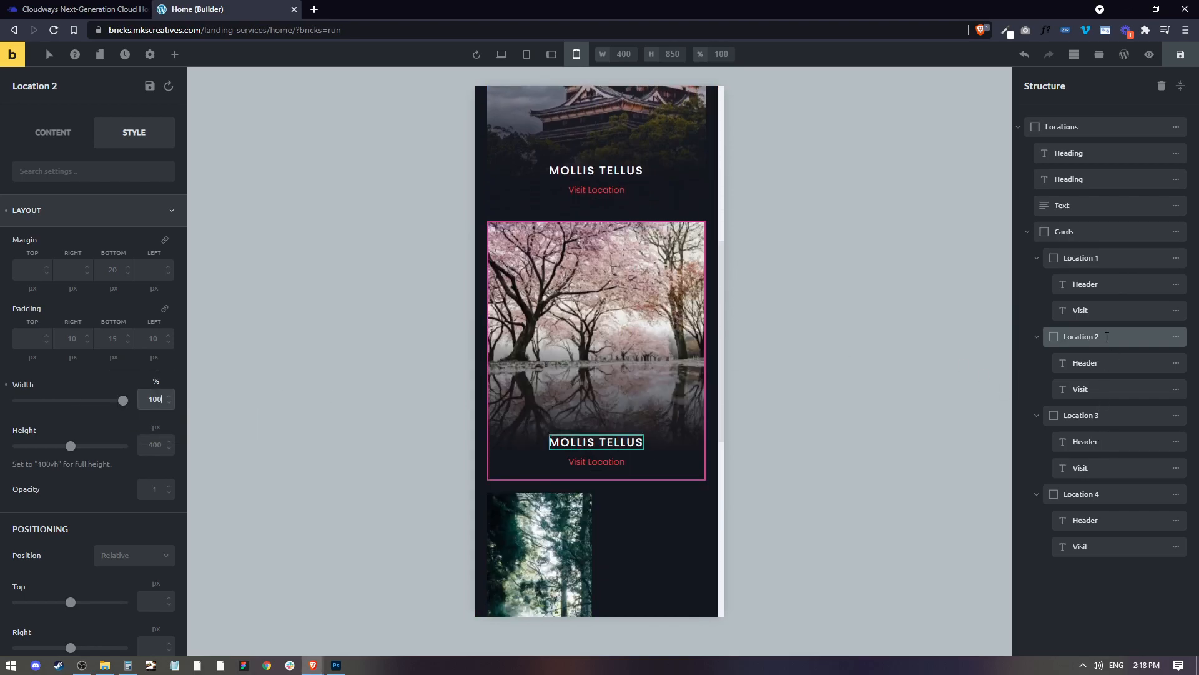
# Set the widths of the Location 3 and Location 4 containers to 100% for the mobile portrait layout
pyautogui.click(1097, 413)
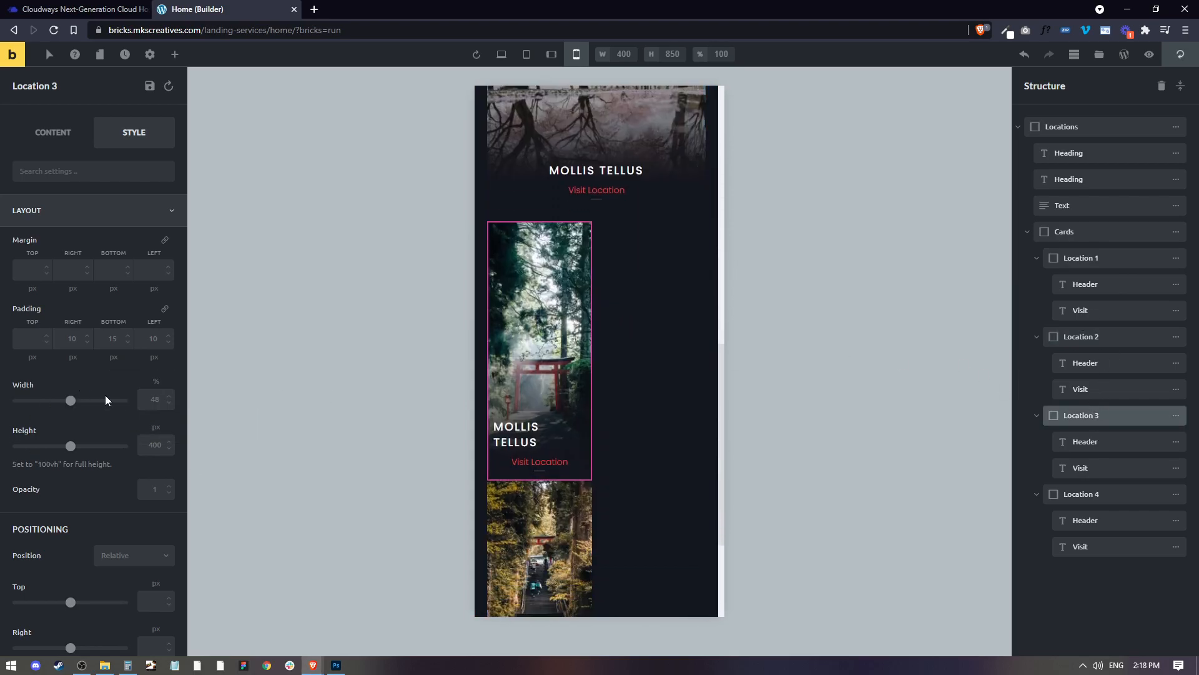
pyautogui.click(148, 402)
pyautogui.write('100')
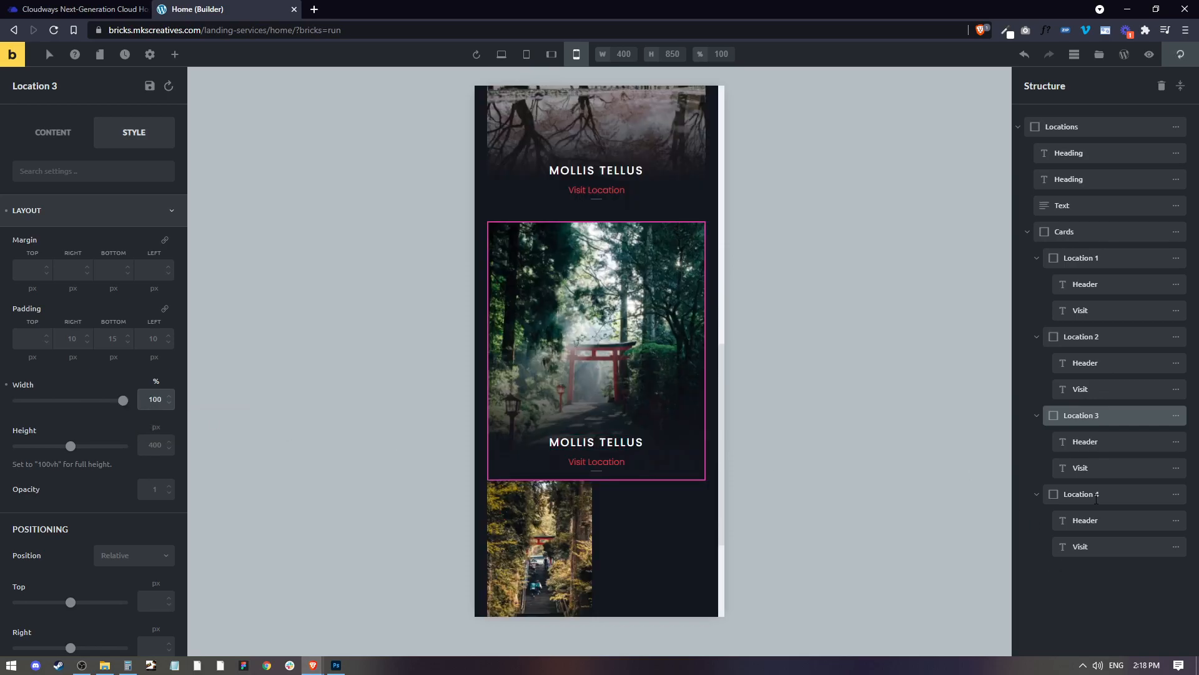
pyautogui.click(1096, 499)
pyautogui.click(157, 399)
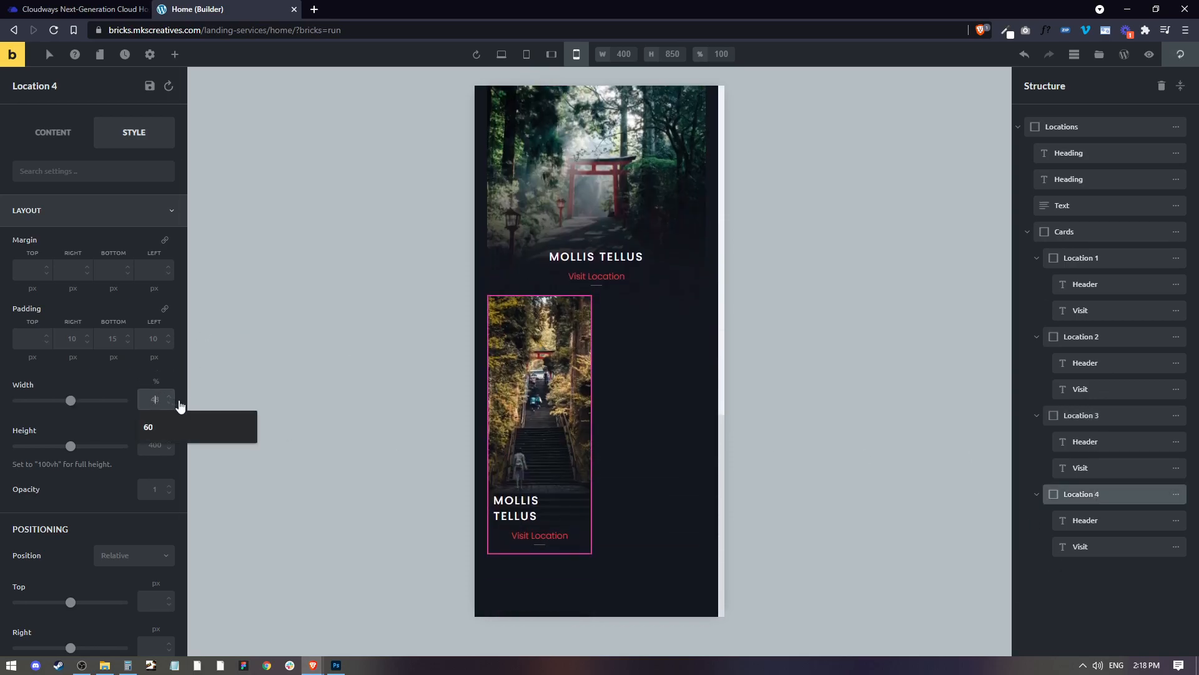
pyautogui.write('100')
pyautogui.scroll(4, 609, 469)
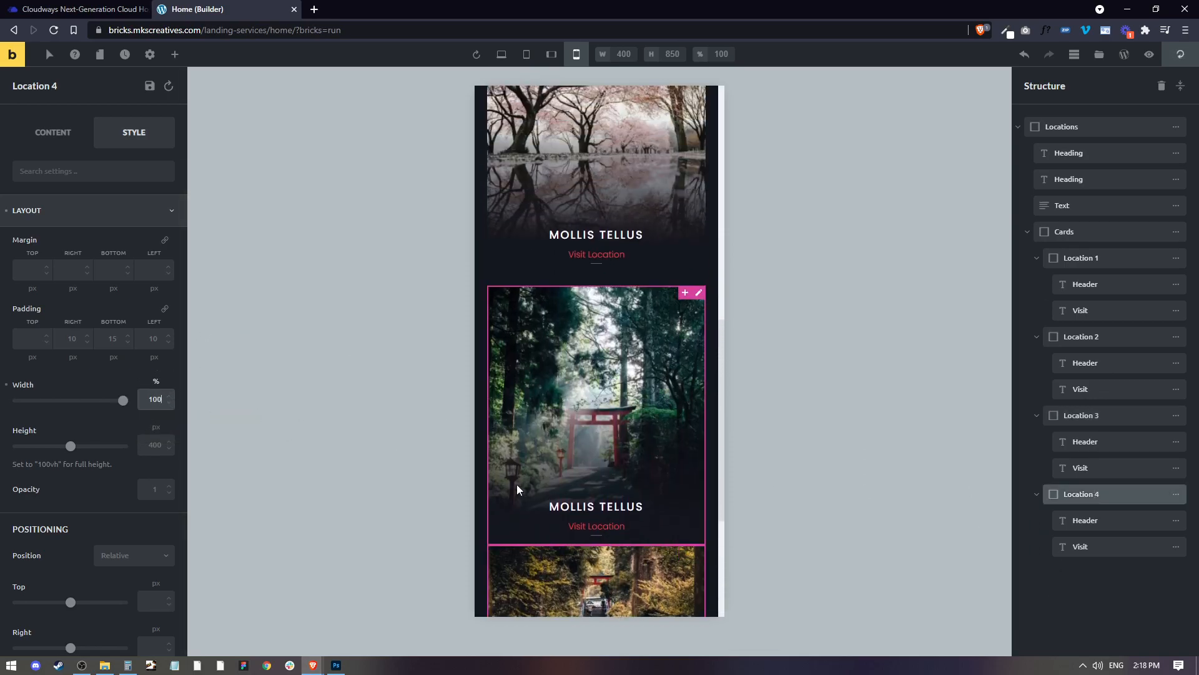
pyautogui.scroll(4, 587, 209)
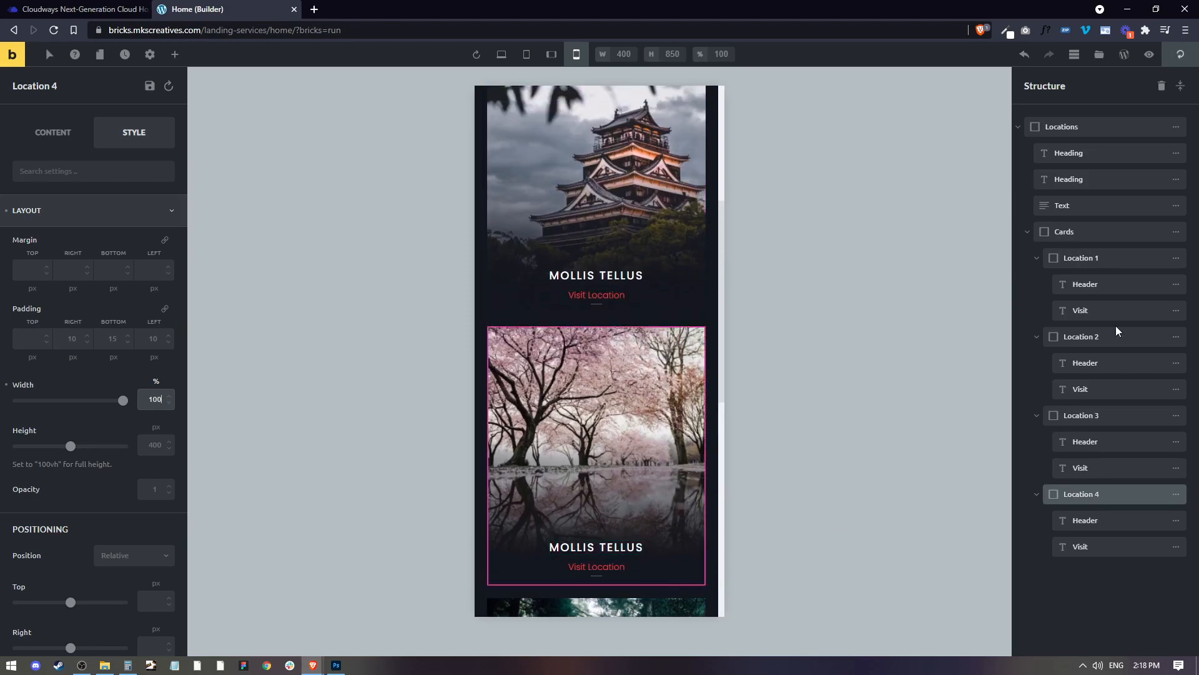
# Try a 20 px bottom margin on Location 3 in the mobile portrait layout, comparing it with the neighbouring cards
pyautogui.click(1099, 341)
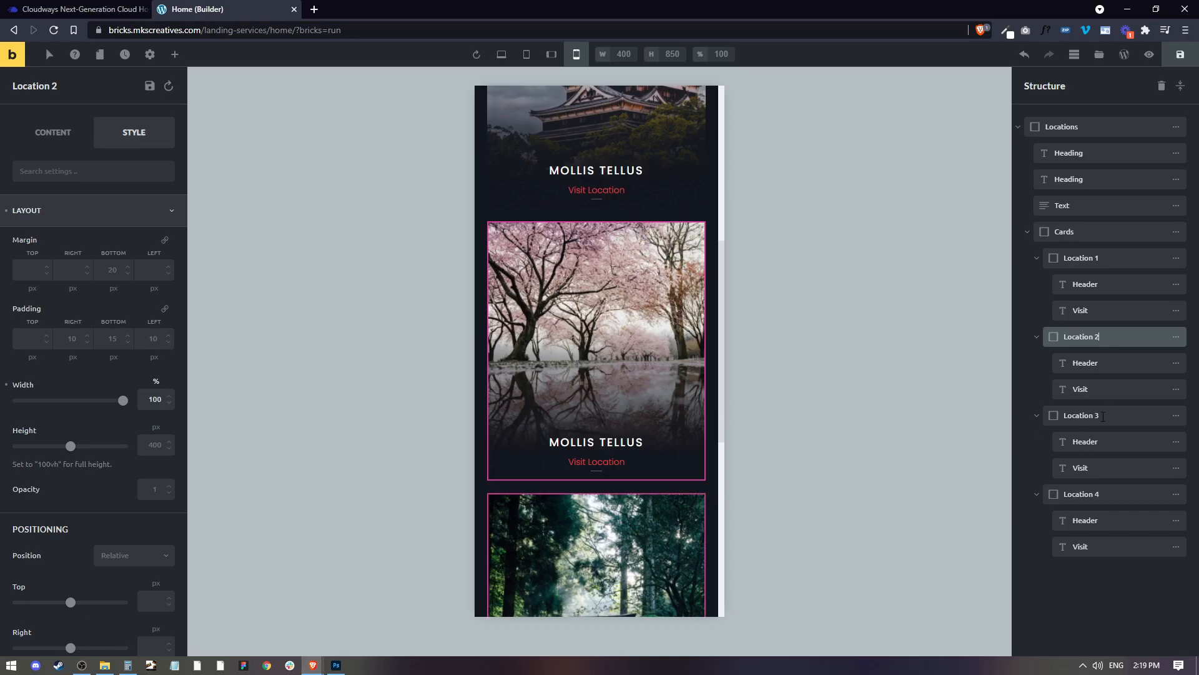
pyautogui.click(1082, 416)
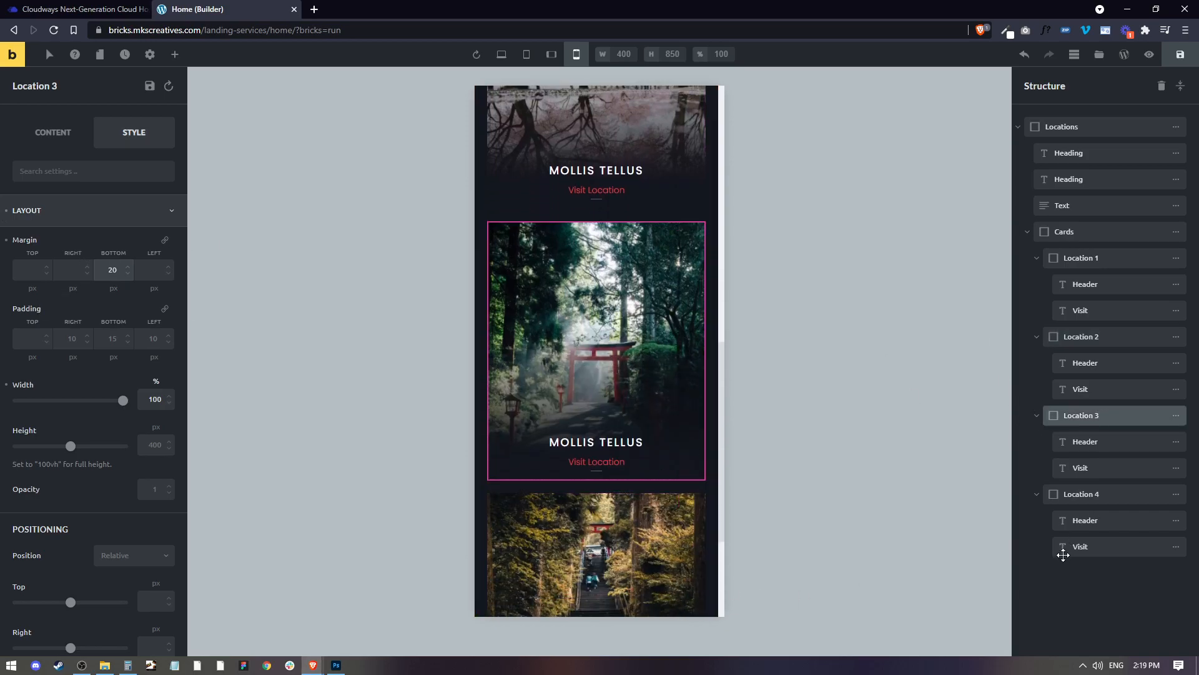
pyautogui.click(1081, 494)
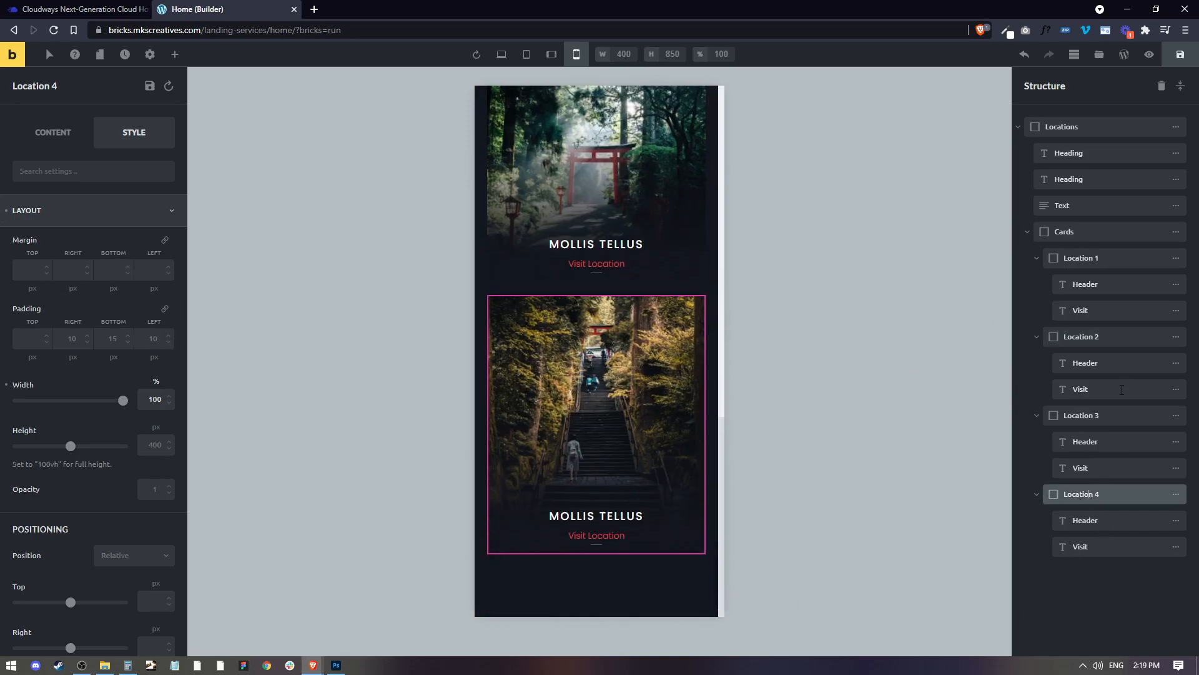
pyautogui.click(1090, 416)
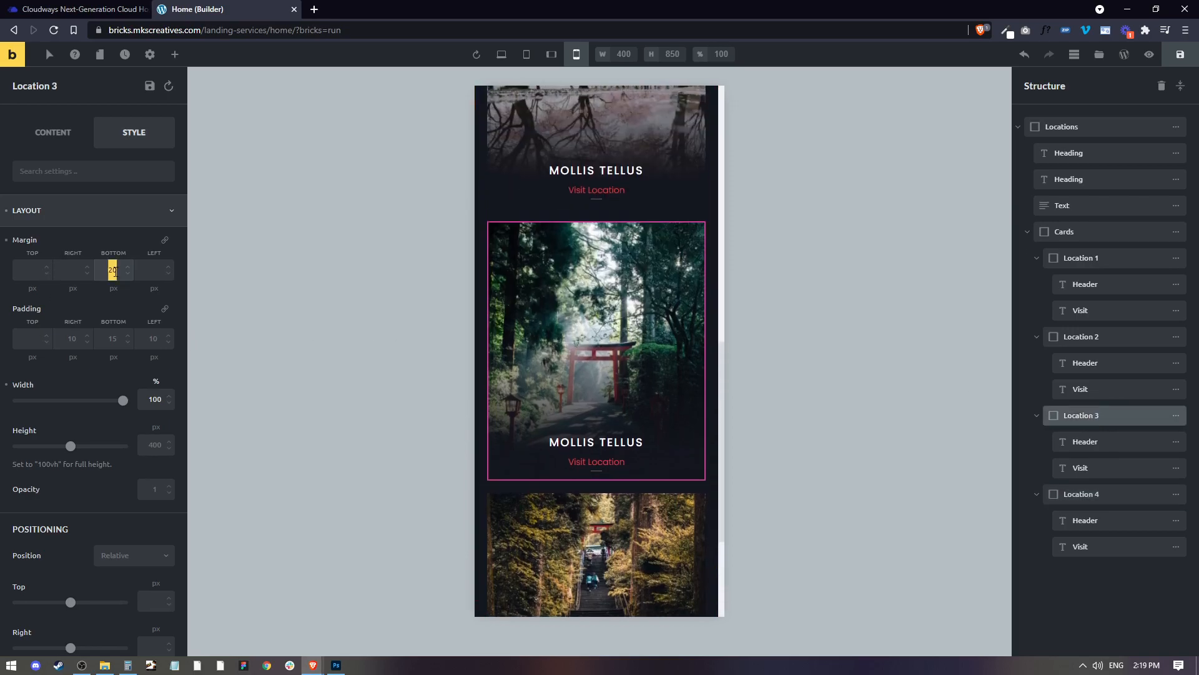
# Set the bottom margins of Location 3 and Location 4 to 20 px for the mobile landscape layout
pyautogui.click(551, 54)
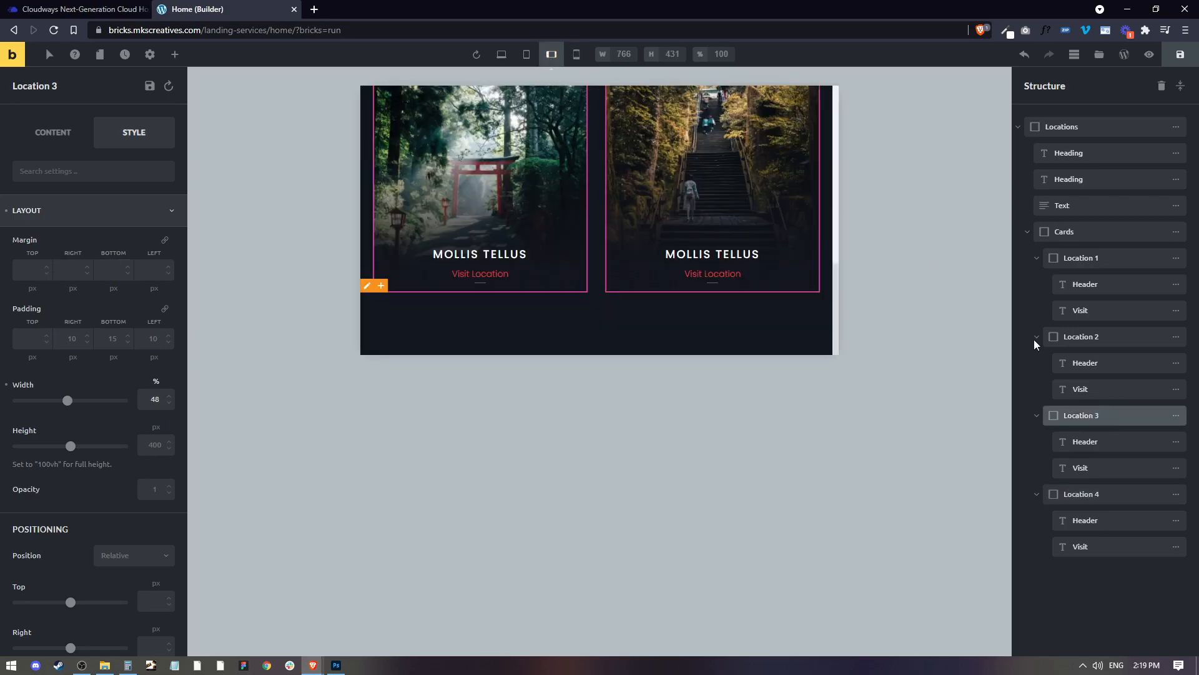
pyautogui.click(118, 272)
pyautogui.write('20')
pyautogui.click(1080, 494)
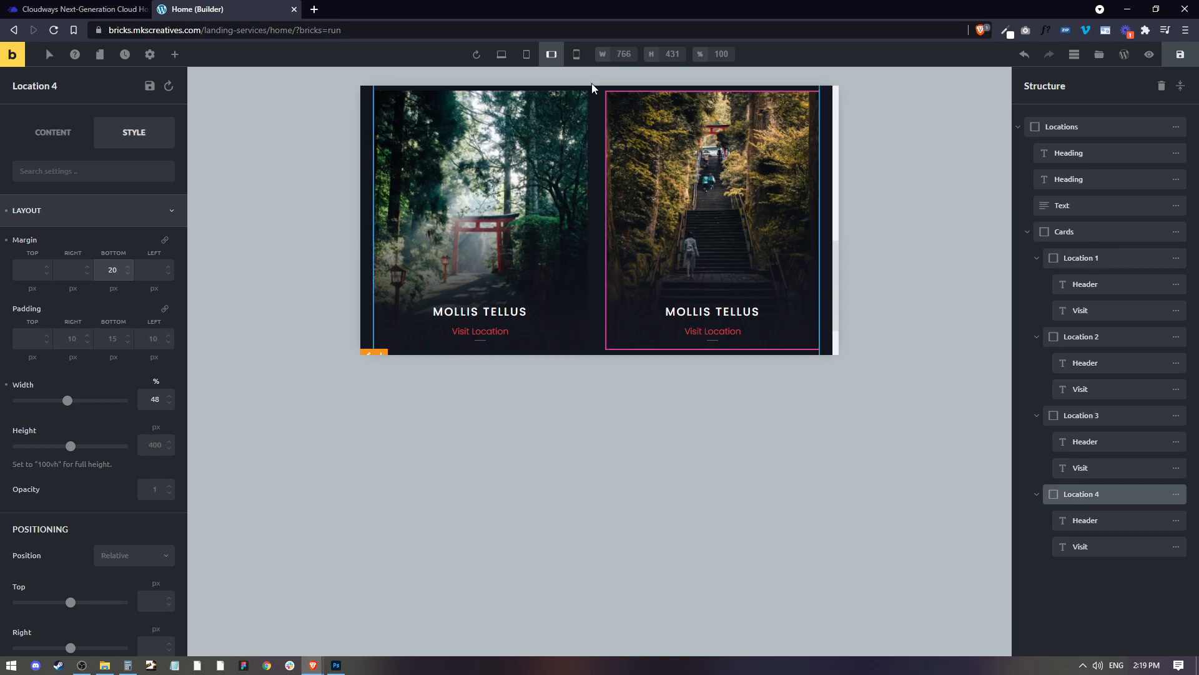
# Review the stacked cards and heading area in the mobile portrait preview at a width of 400 px
pyautogui.click(576, 54)
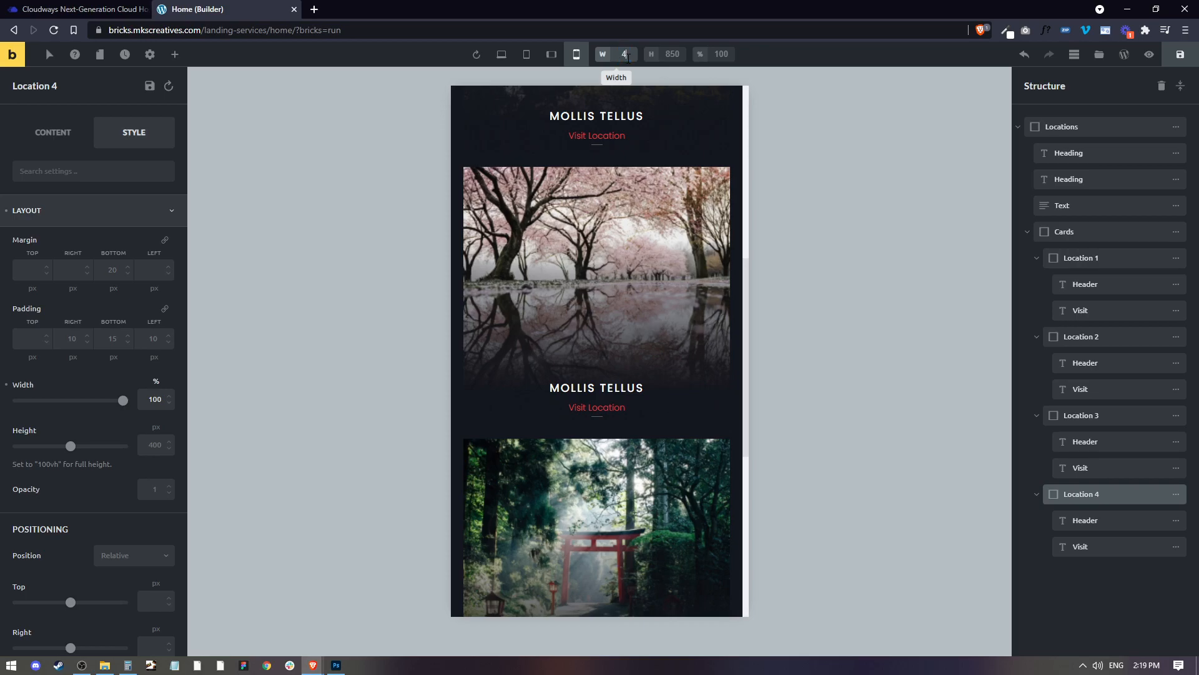
pyautogui.press('Return')
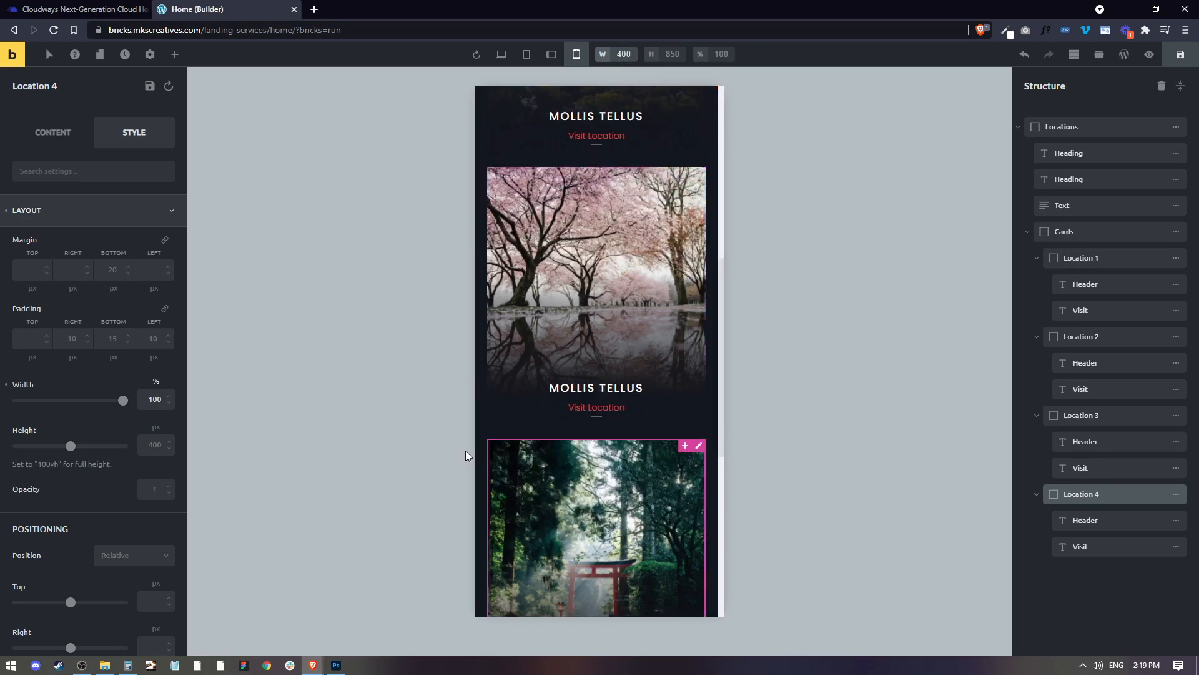
pyautogui.scroll(-2, 624, 447)
pyautogui.scroll(-5, 619, 388)
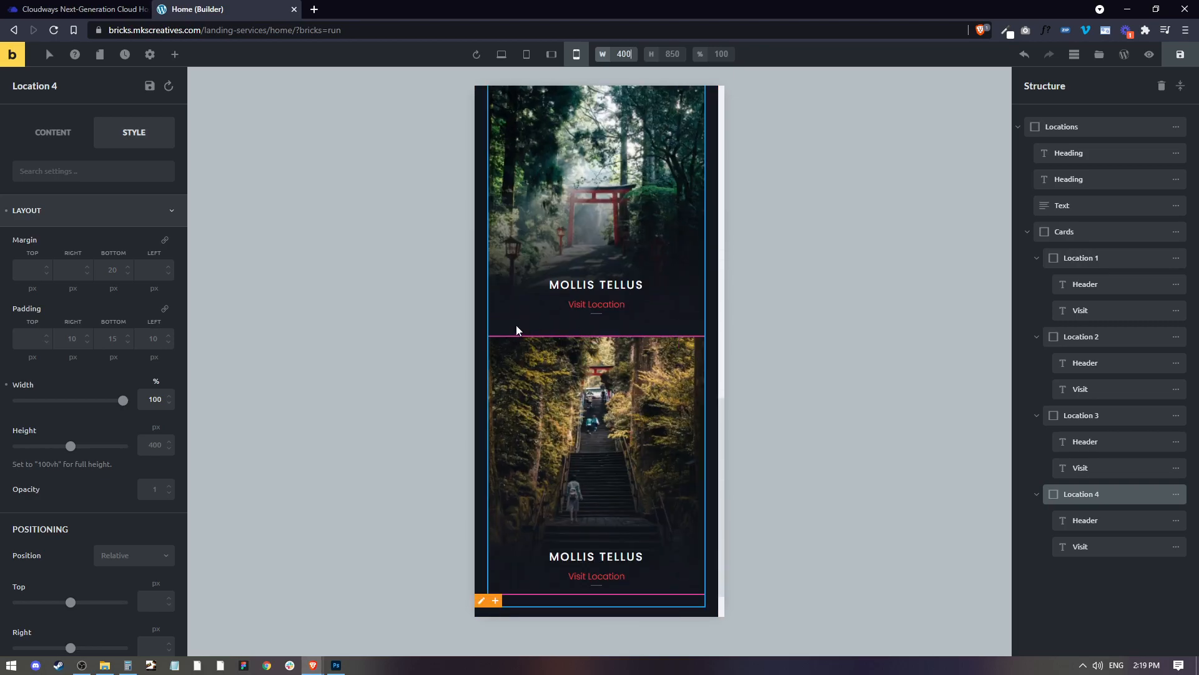
pyautogui.scroll(-1, 562, 437)
pyautogui.scroll(5, 600, 469)
pyautogui.scroll(10, 611, 459)
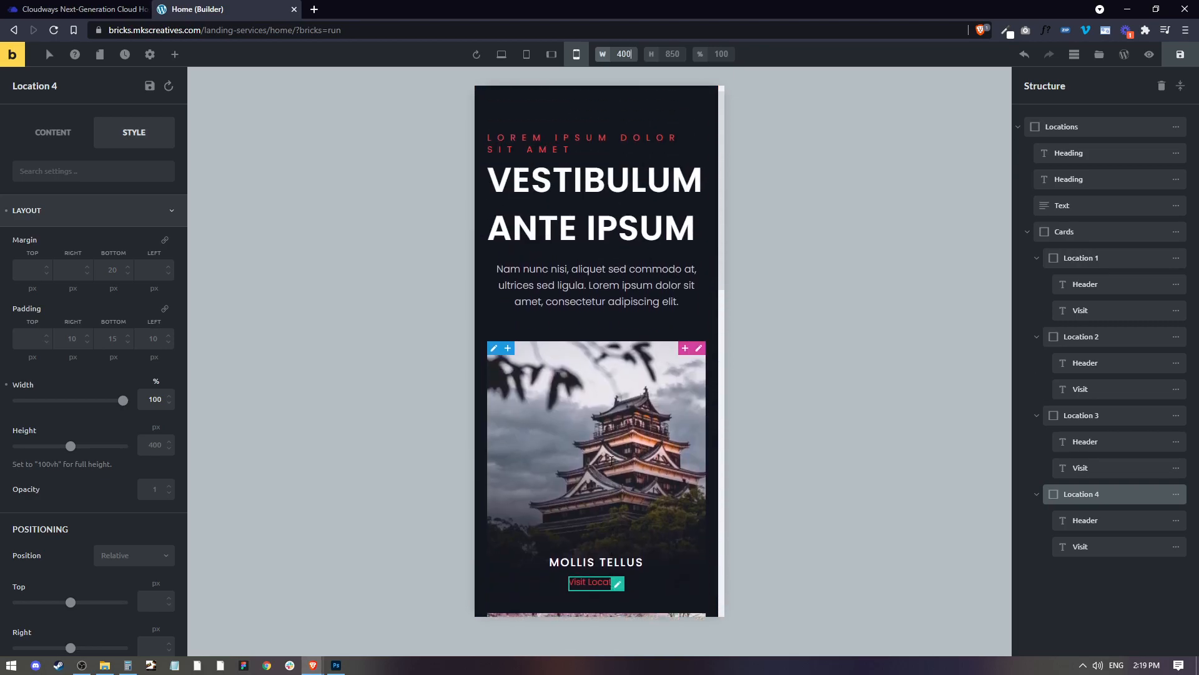
# Centre-align the text of the small red heading and the main heading in the desktop layout
pyautogui.click(636, 157)
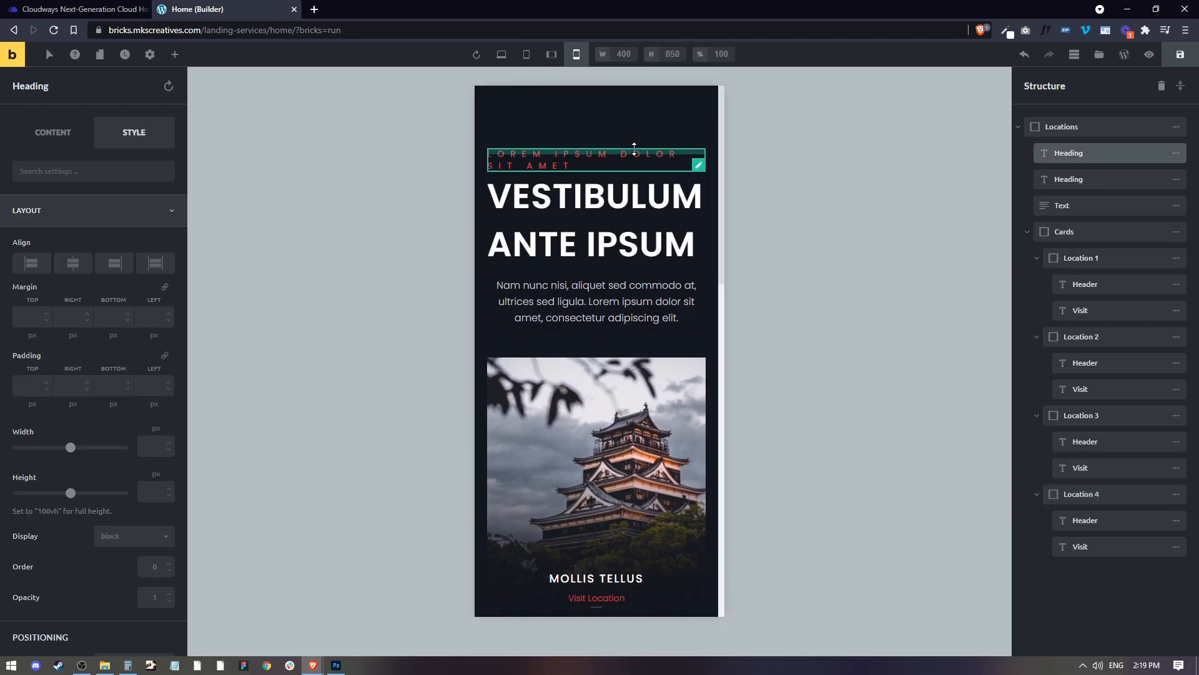
pyautogui.click(551, 55)
pyautogui.click(502, 54)
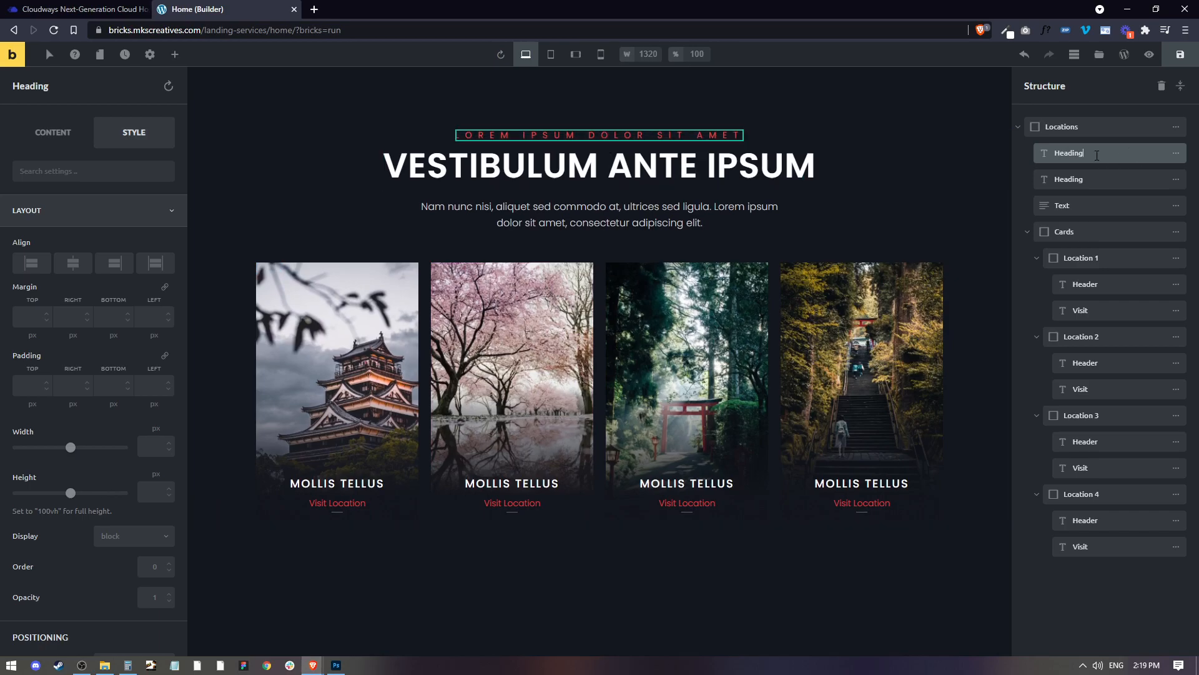
pyautogui.click(58, 219)
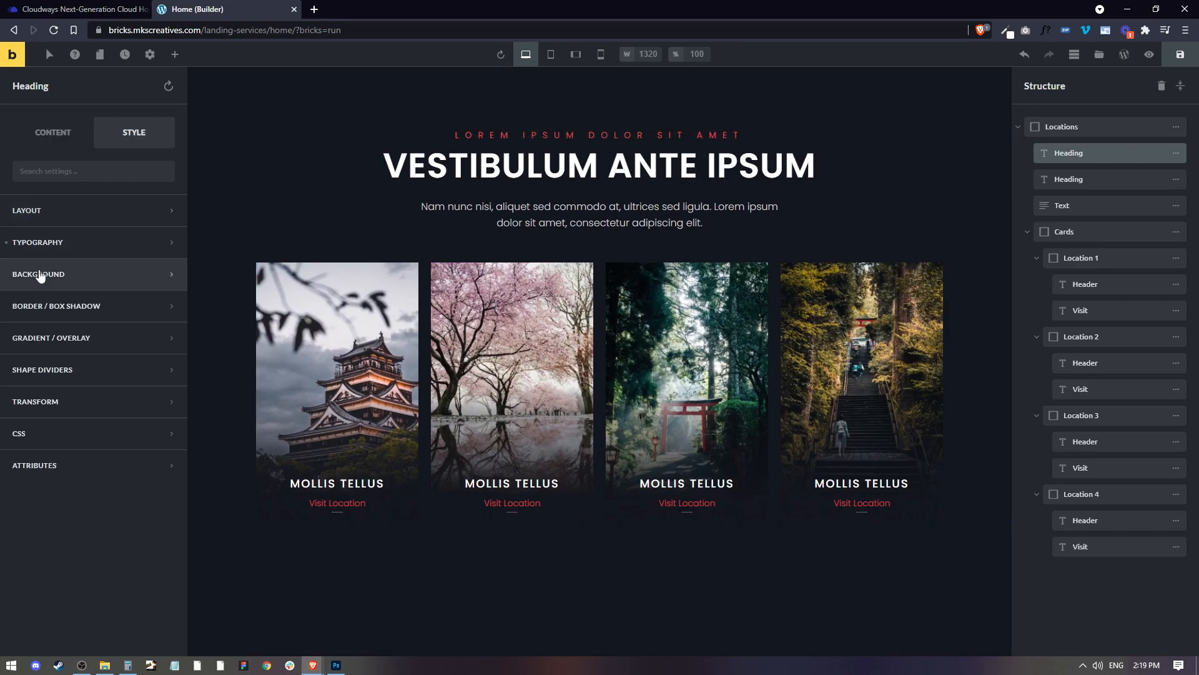
pyautogui.click(53, 243)
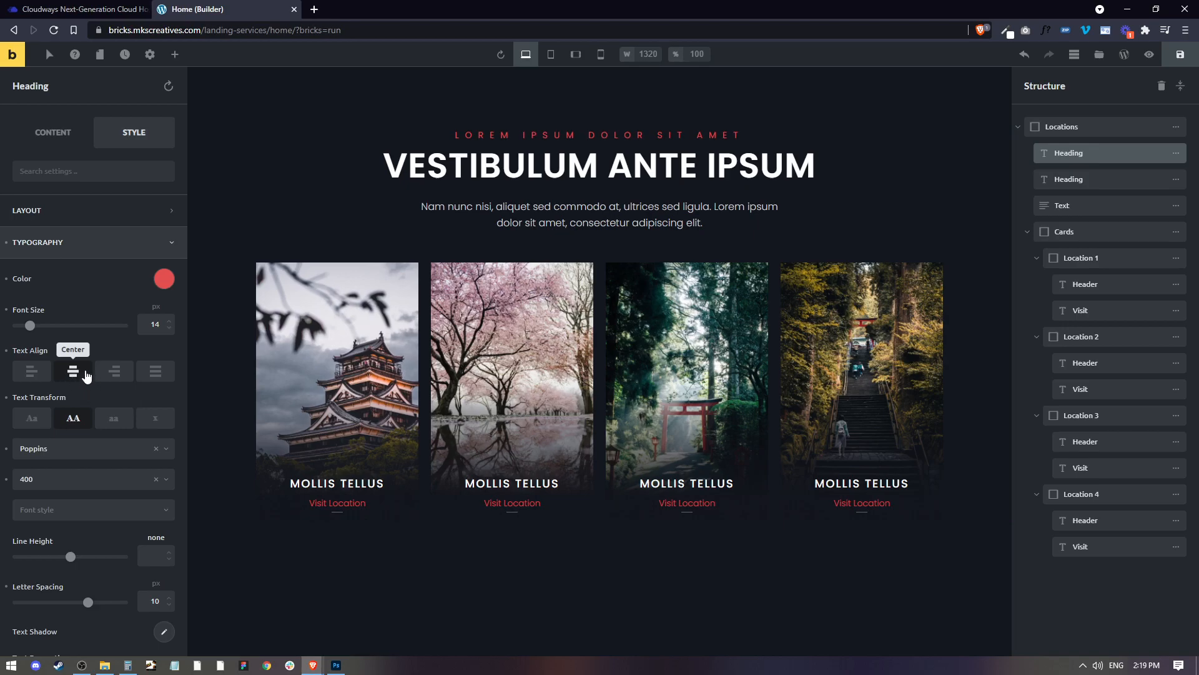
pyautogui.click(1068, 180)
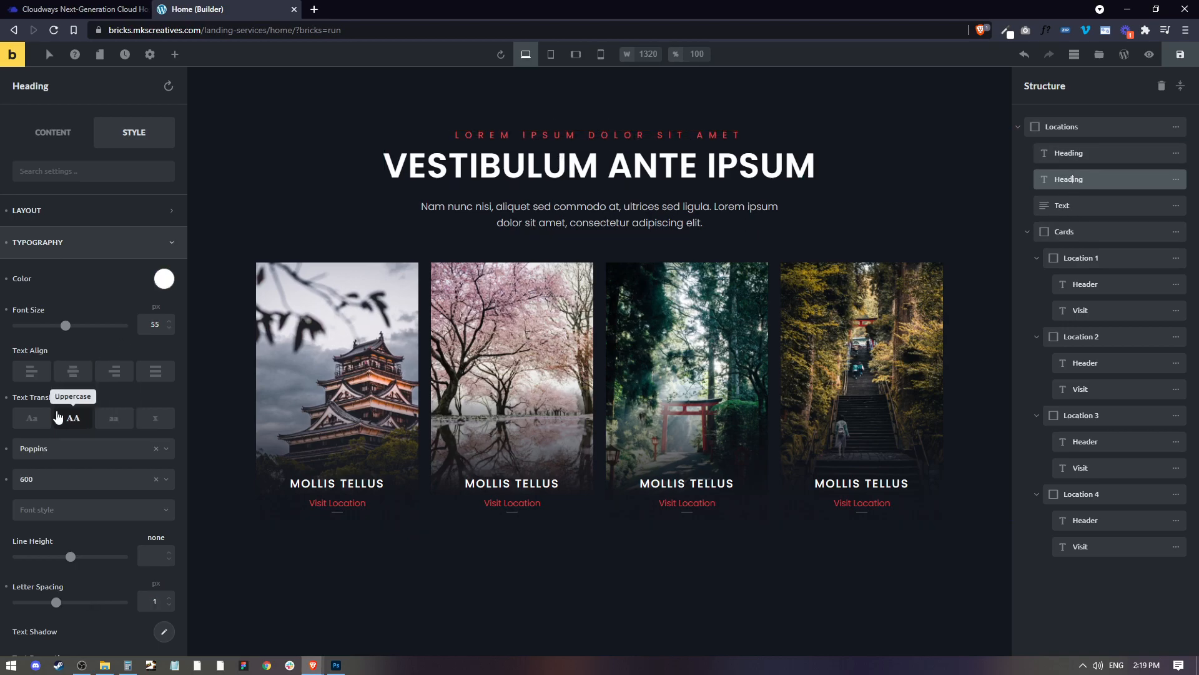
pyautogui.click(675, 224)
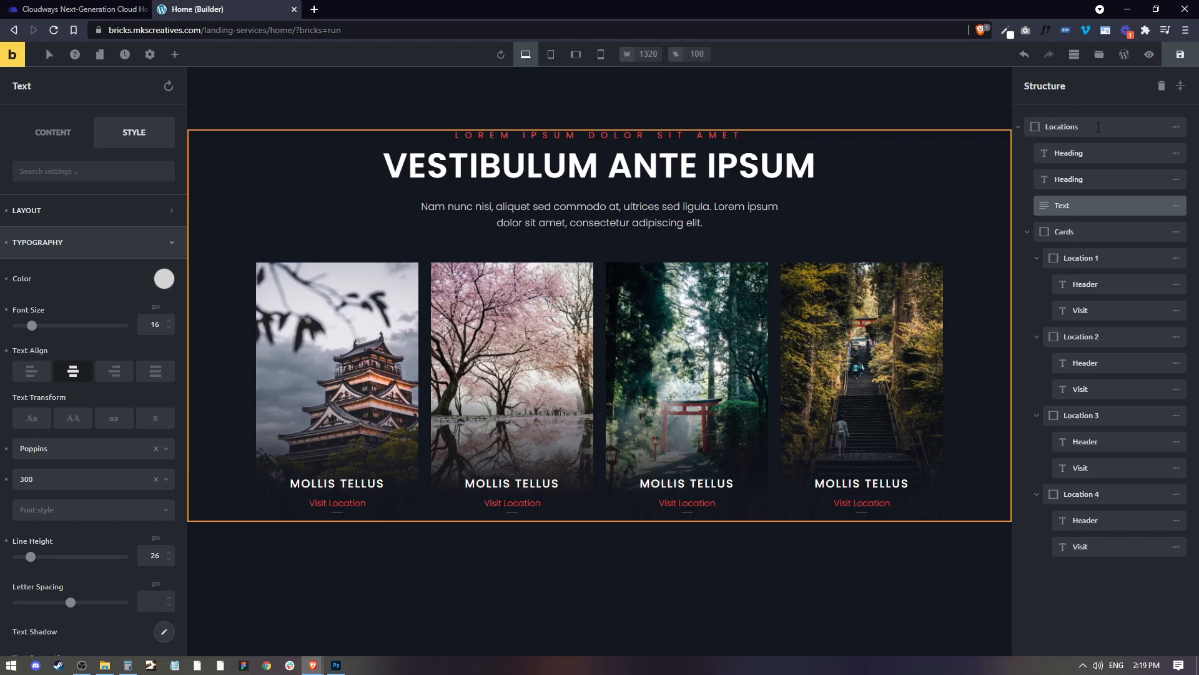
# Set the main heading's font size to 45 px for mobile portrait, using a 400 px wide preview
pyautogui.click(601, 54)
pyautogui.click(588, 200)
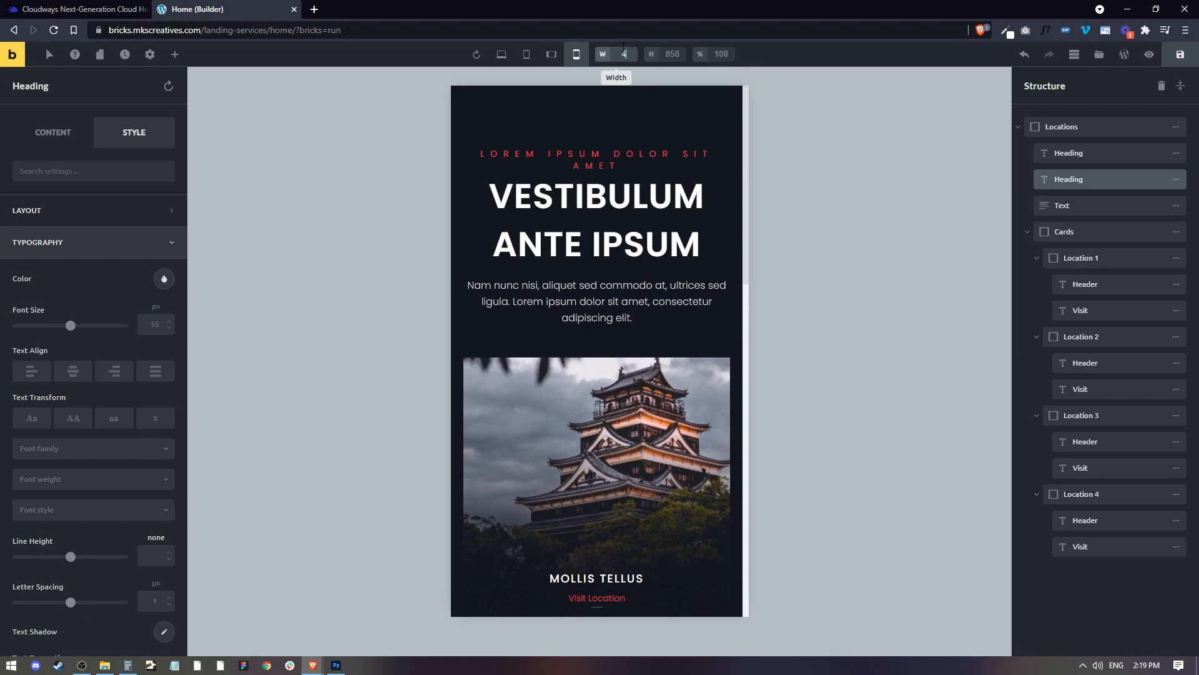
pyautogui.press('Return')
pyautogui.click(592, 244)
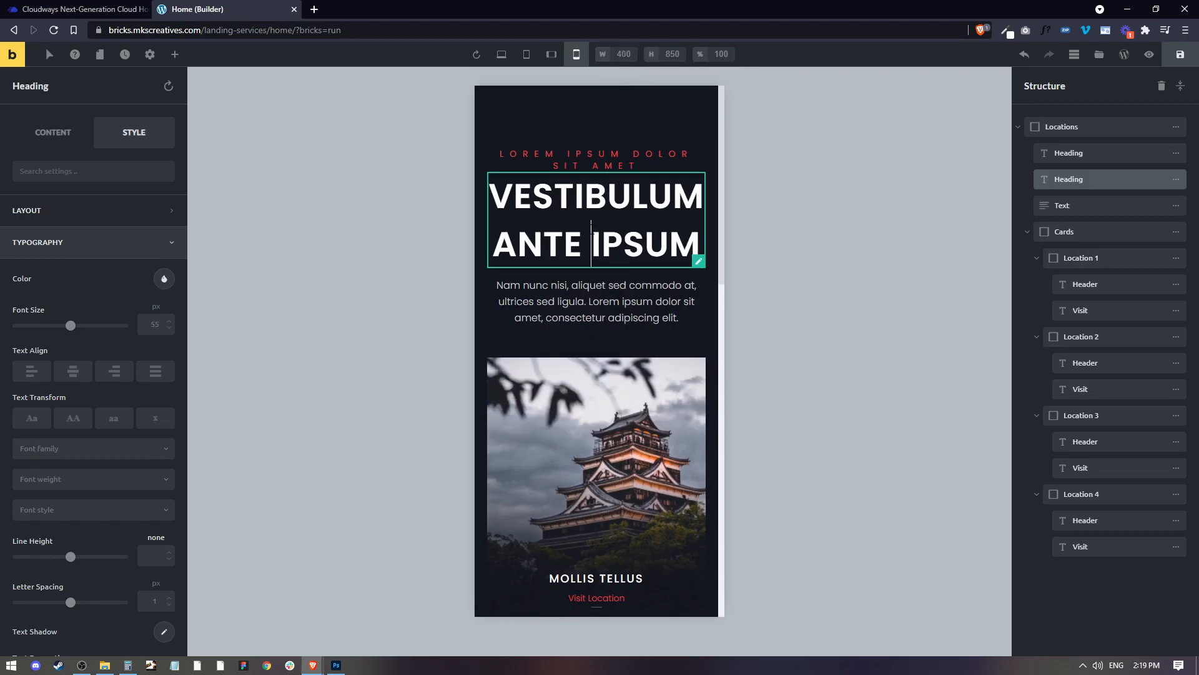
pyautogui.click(150, 324)
pyautogui.write('45')
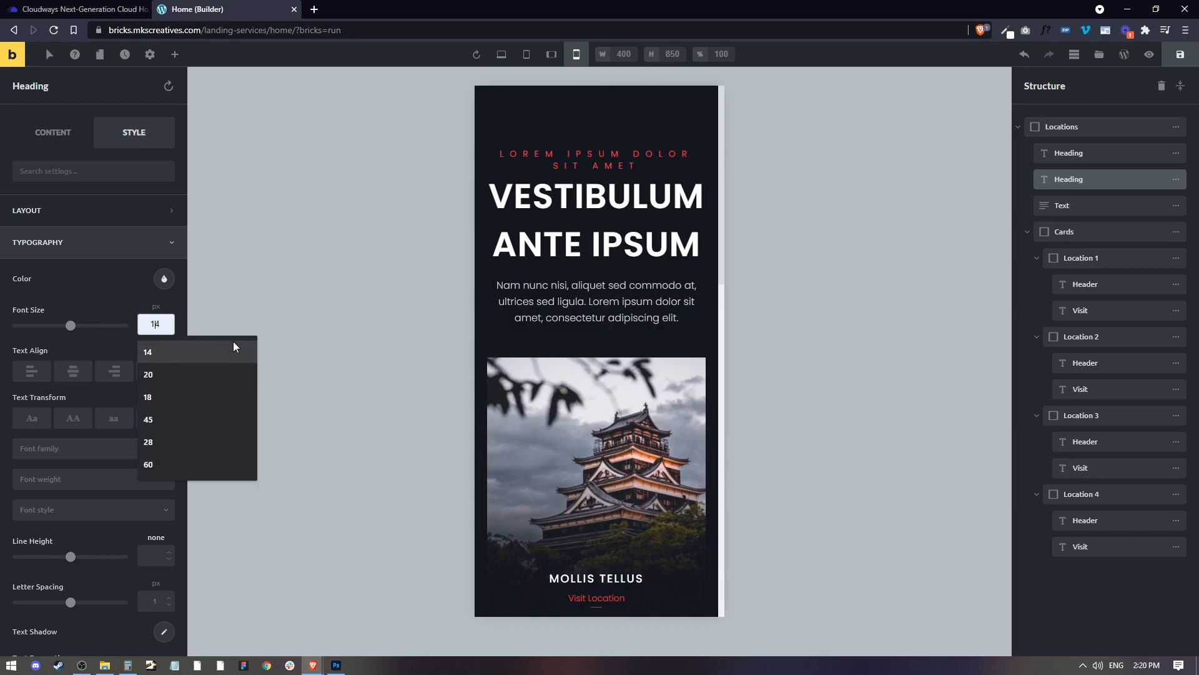
pyautogui.press('Return')
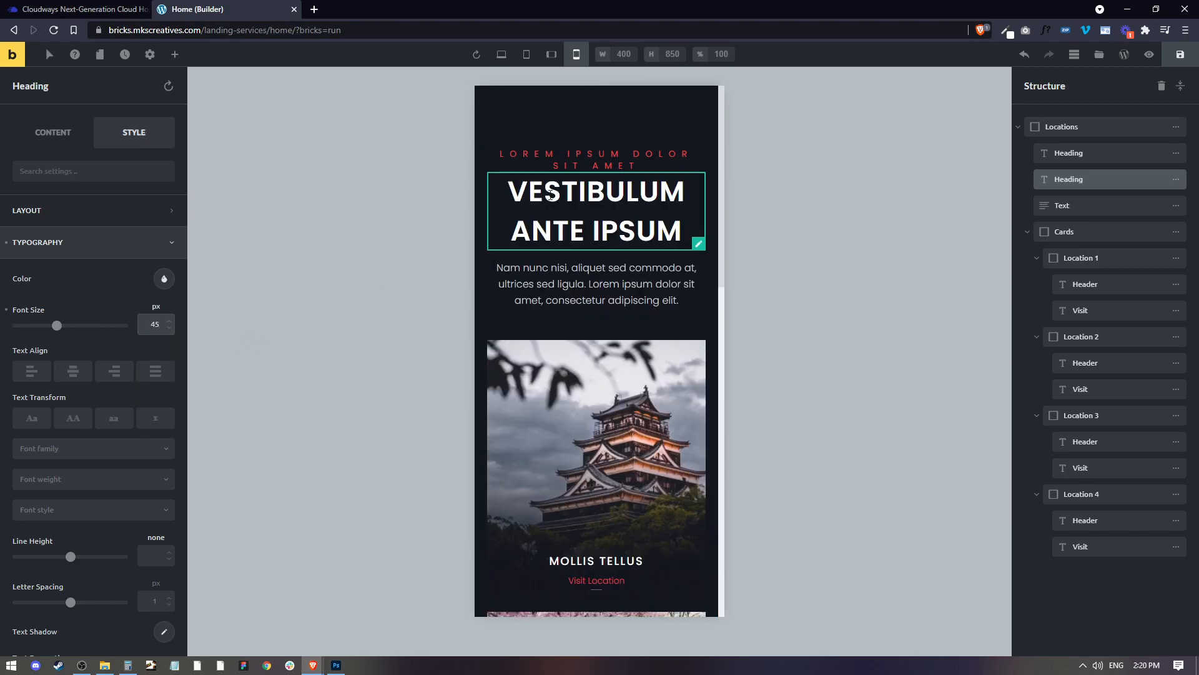
# Set the small red heading's letter spacing to 5 px and its font size to 12 px for mobile portrait
pyautogui.click(595, 157)
pyautogui.scroll(-3, 158, 323)
pyautogui.click(155, 413)
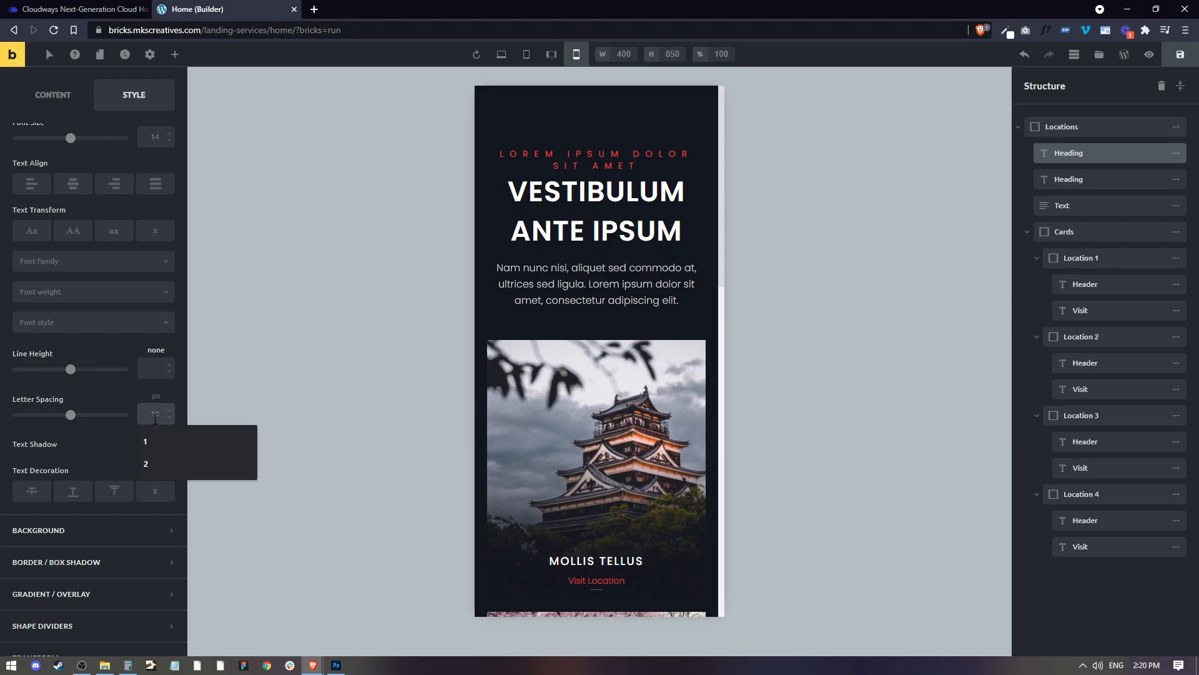
pyautogui.write('5.2')
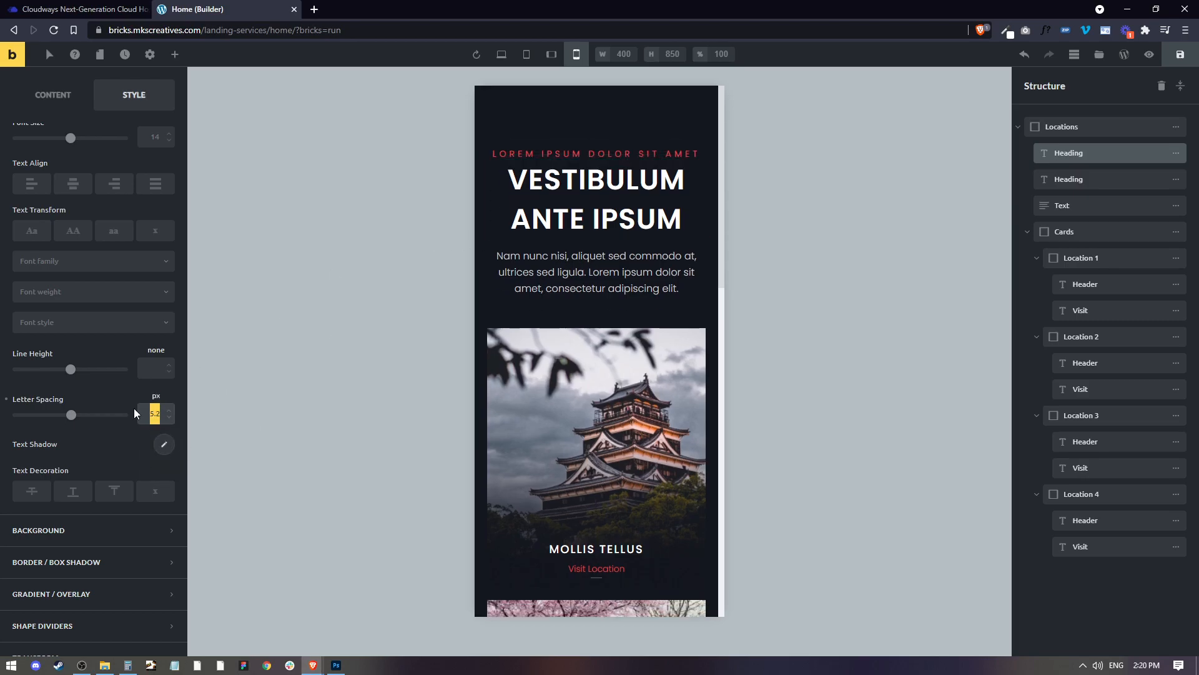
pyautogui.press('BackSpace')
pyautogui.write('2')
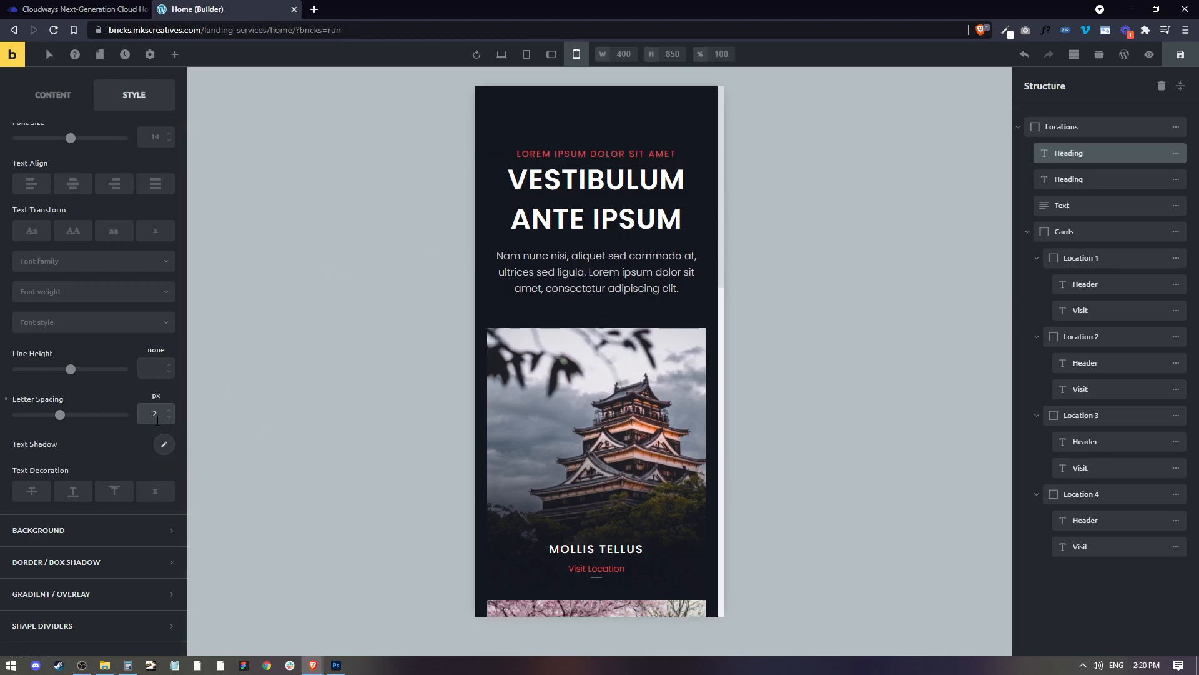
pyautogui.write('5')
pyautogui.scroll(3, 150, 282)
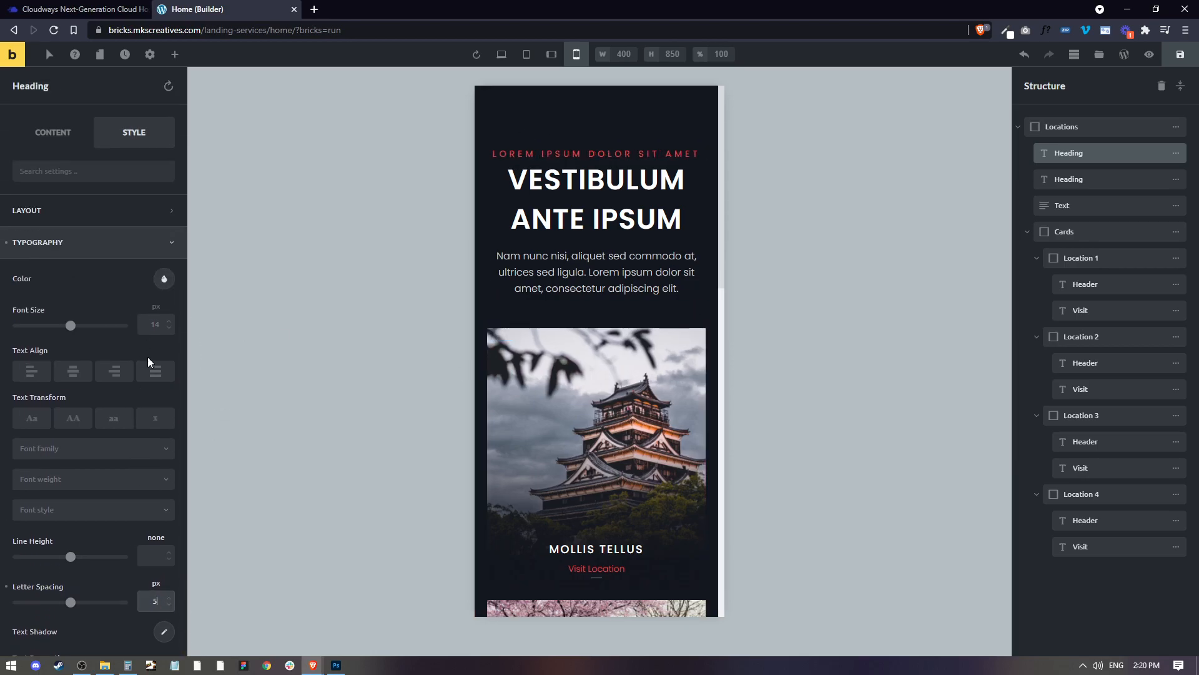
pyautogui.click(152, 323)
pyautogui.write('12')
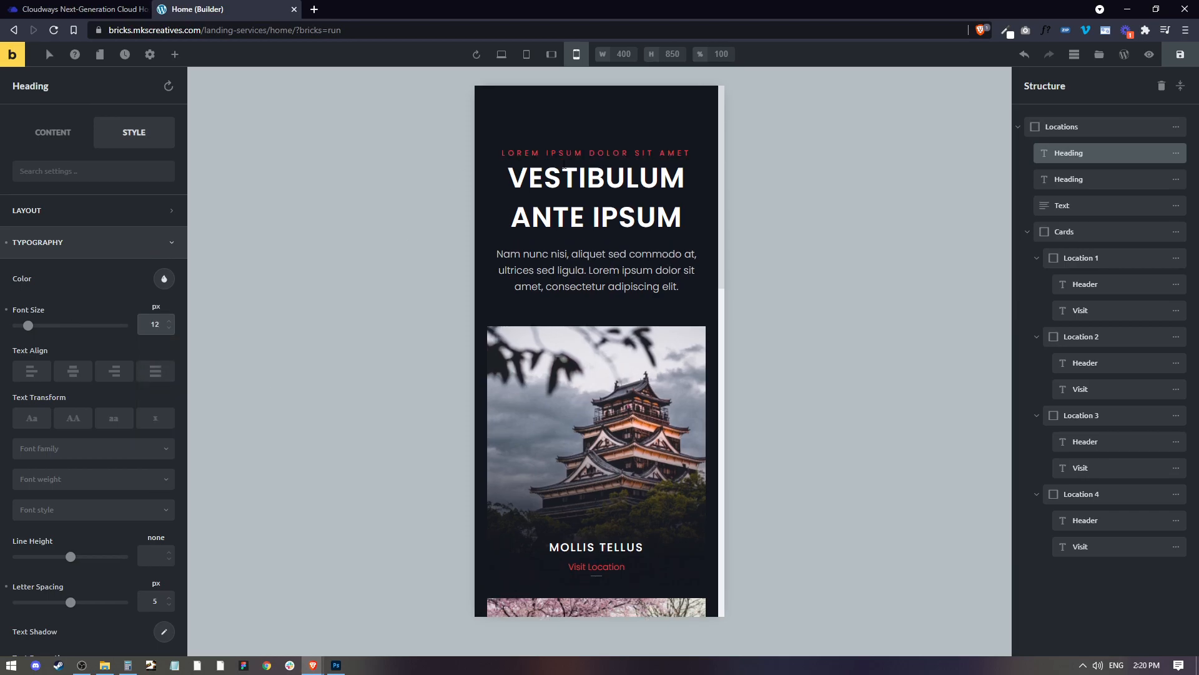
# Set the main heading's font size to 50 px for the mobile portrait layout
pyautogui.click(575, 213)
pyautogui.doubleClick(156, 324)
pyautogui.write('50')
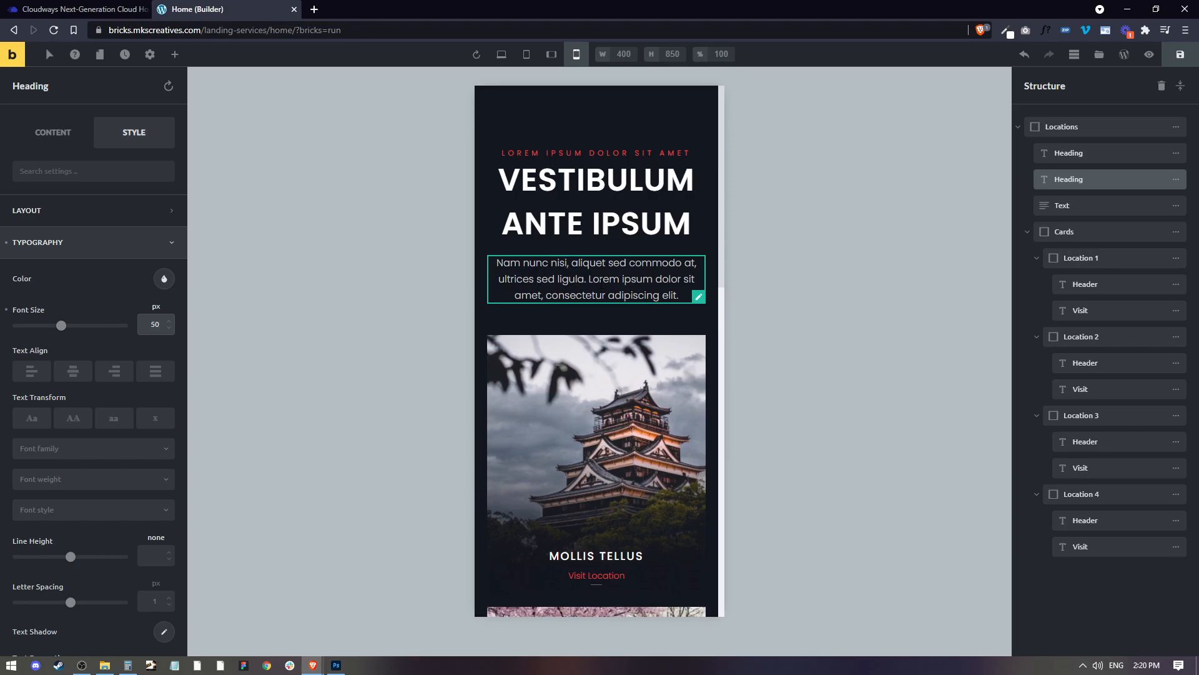
# Check the intro text and the spacing between all stacked cards in the mobile portrait preview
pyautogui.click(596, 278)
pyautogui.click(599, 278)
pyautogui.scroll(-2, 597, 278)
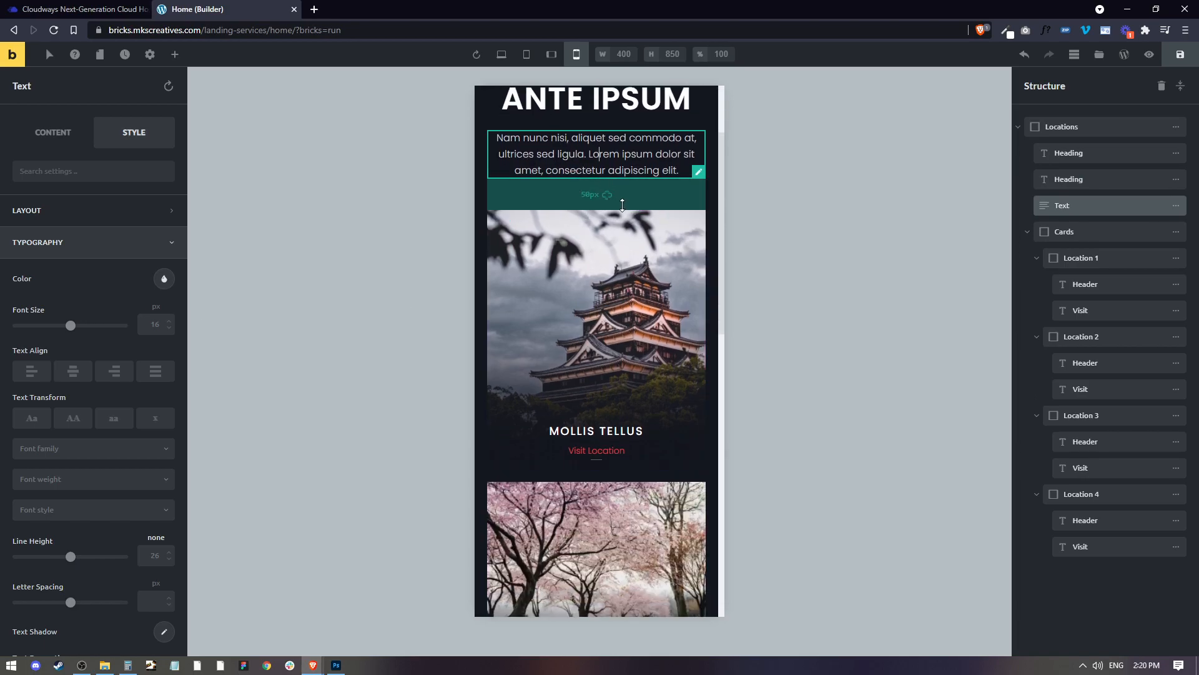
pyautogui.scroll(2, 618, 194)
pyautogui.scroll(-4, 562, 337)
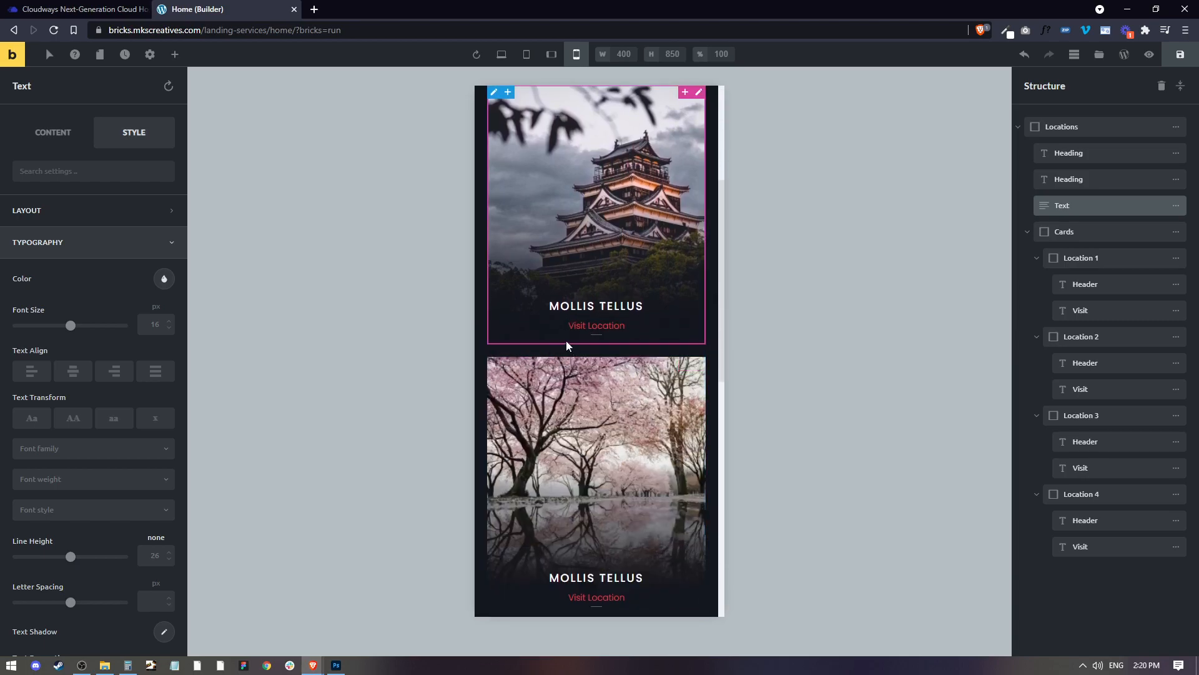
pyautogui.scroll(-7, 694, 250)
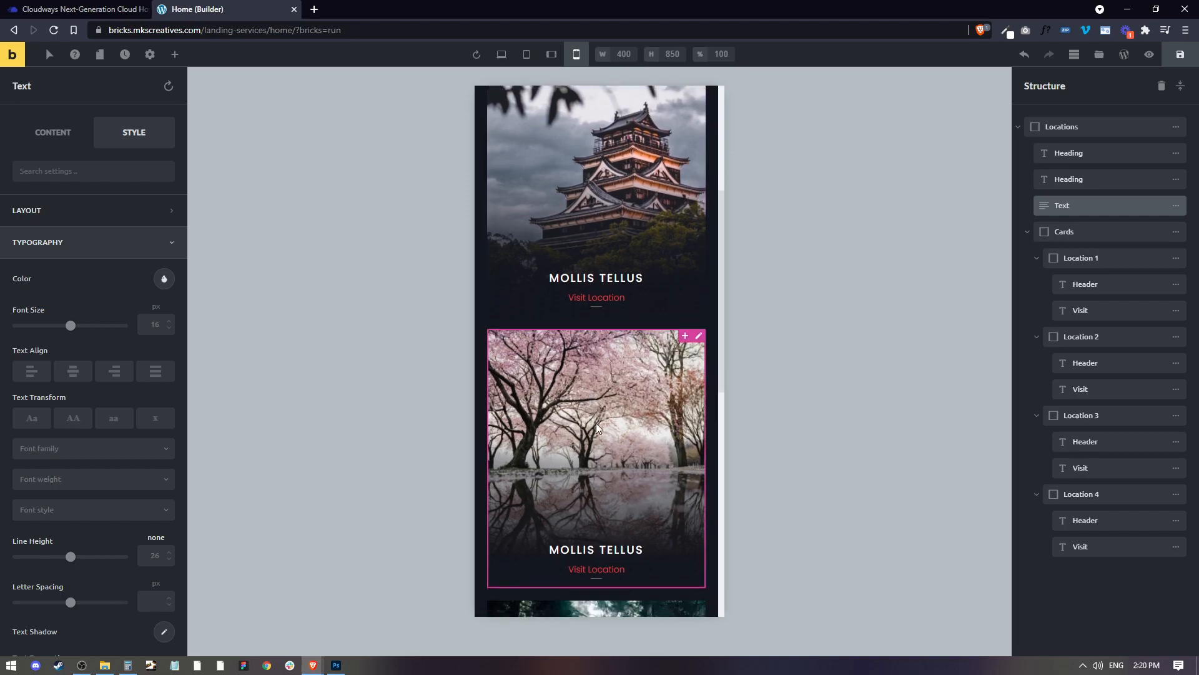
pyautogui.scroll(-3, 612, 425)
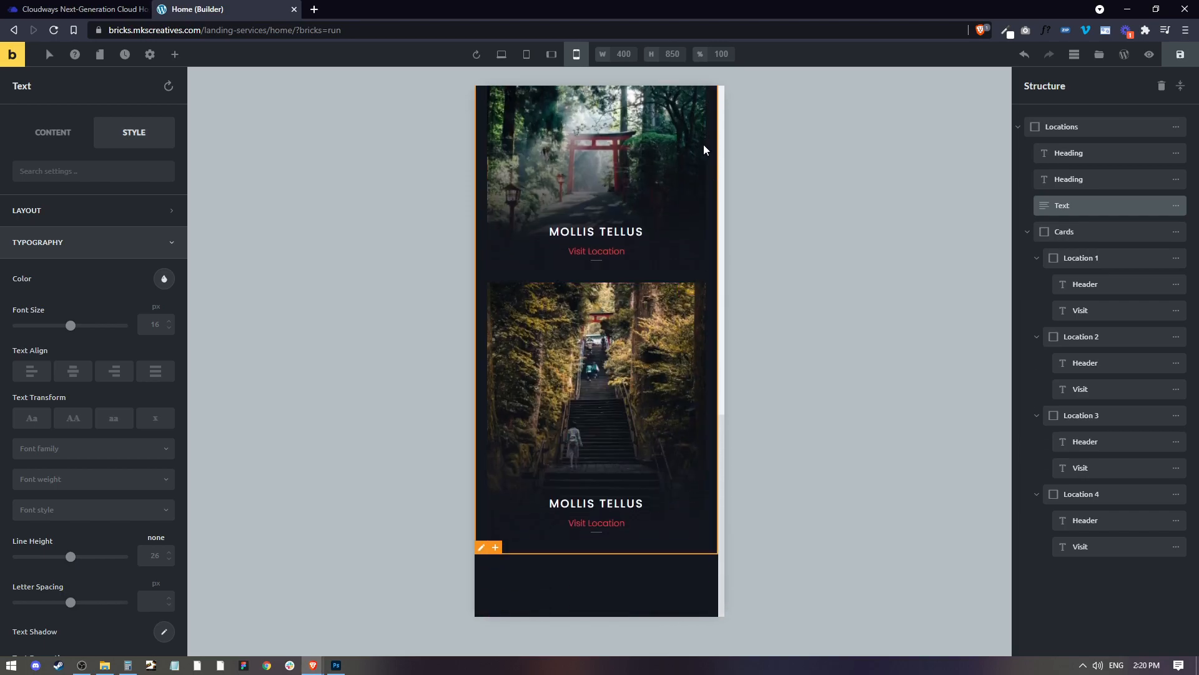
# Return to the desktop layout and view the finished section in full-page preview, then go back to editing
pyautogui.click(496, 56)
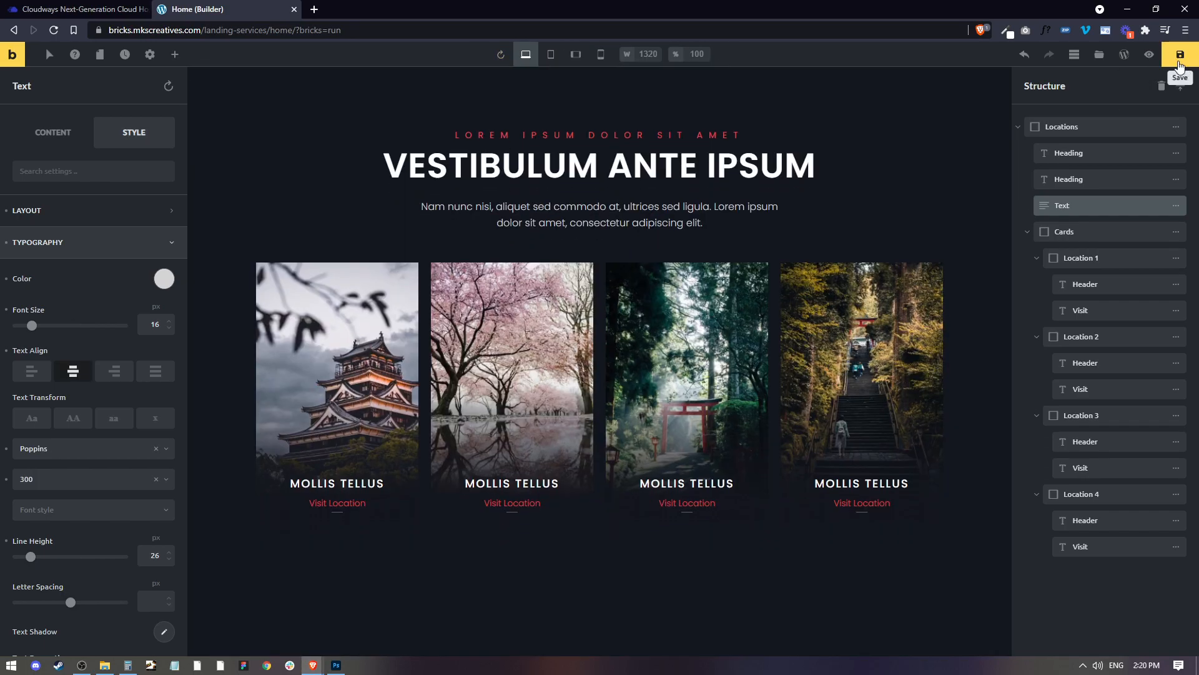
pyautogui.click(1150, 55)
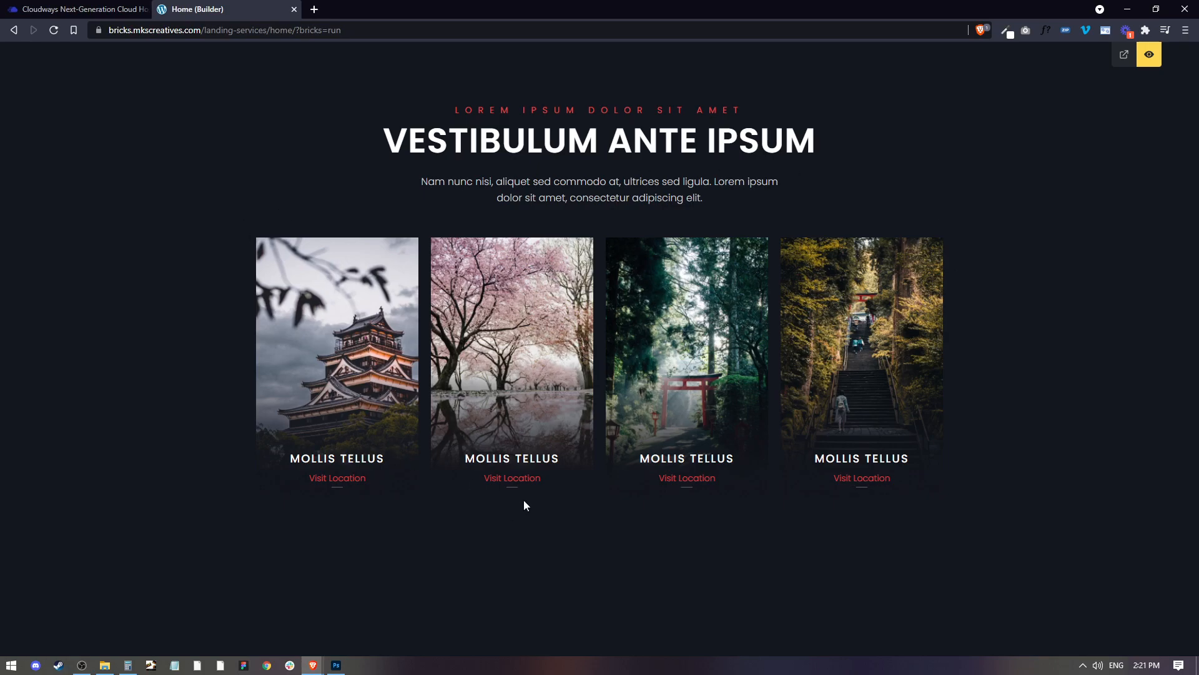
pyautogui.click(1145, 61)
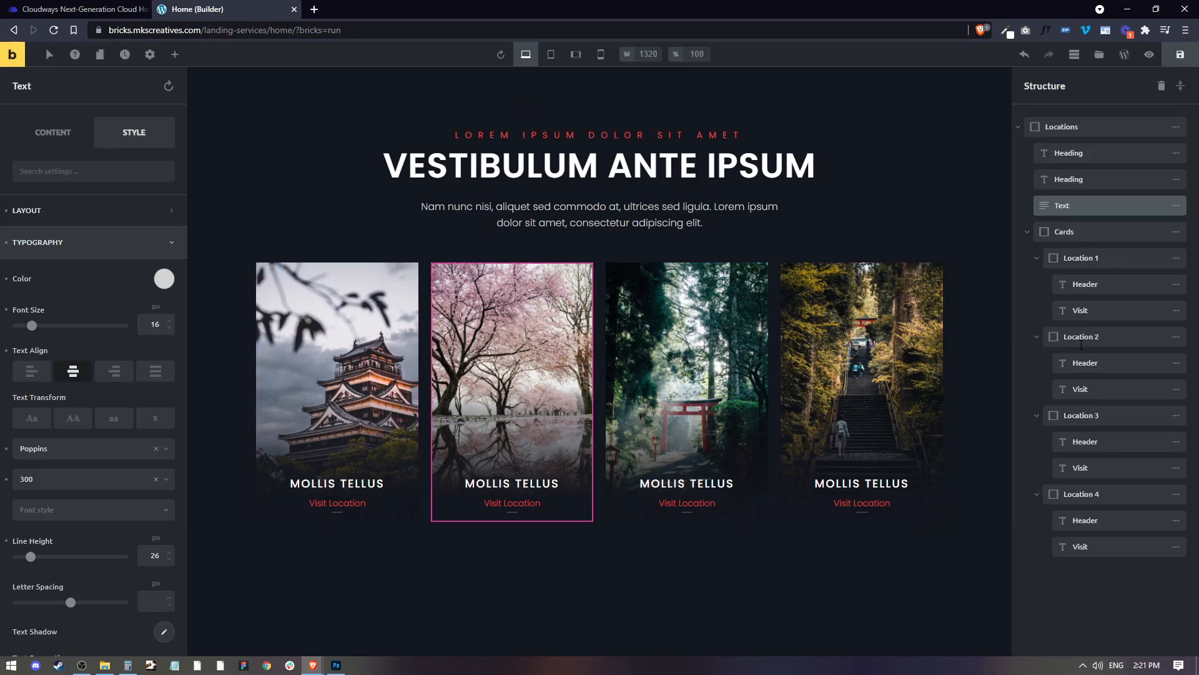
# Switch to hover styles for the Location 1 card and add an Overlay gradient with one color entry
pyautogui.click(1081, 258)
pyautogui.click(88, 244)
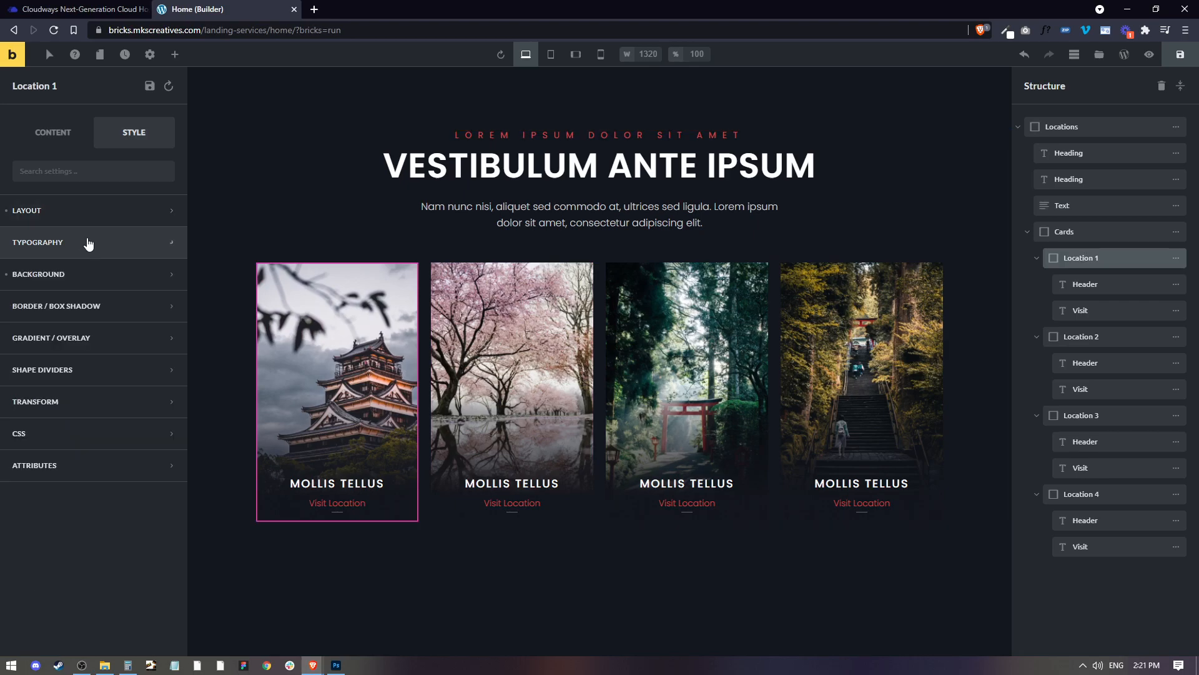
pyautogui.click(54, 60)
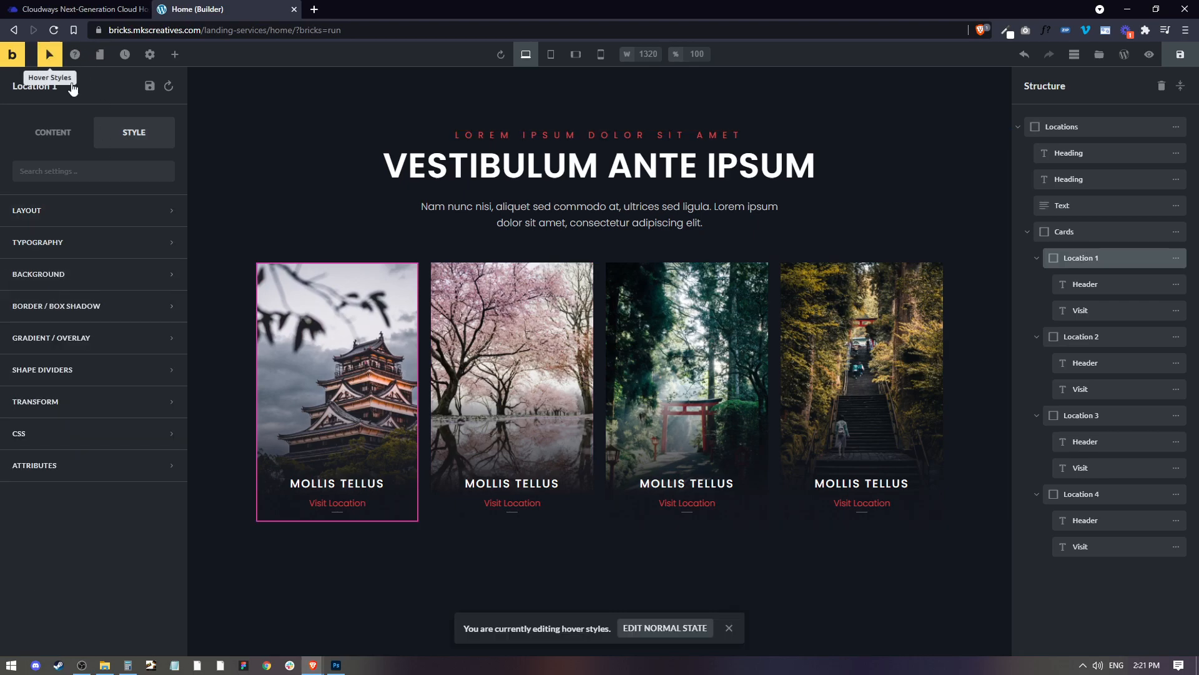
pyautogui.click(51, 281)
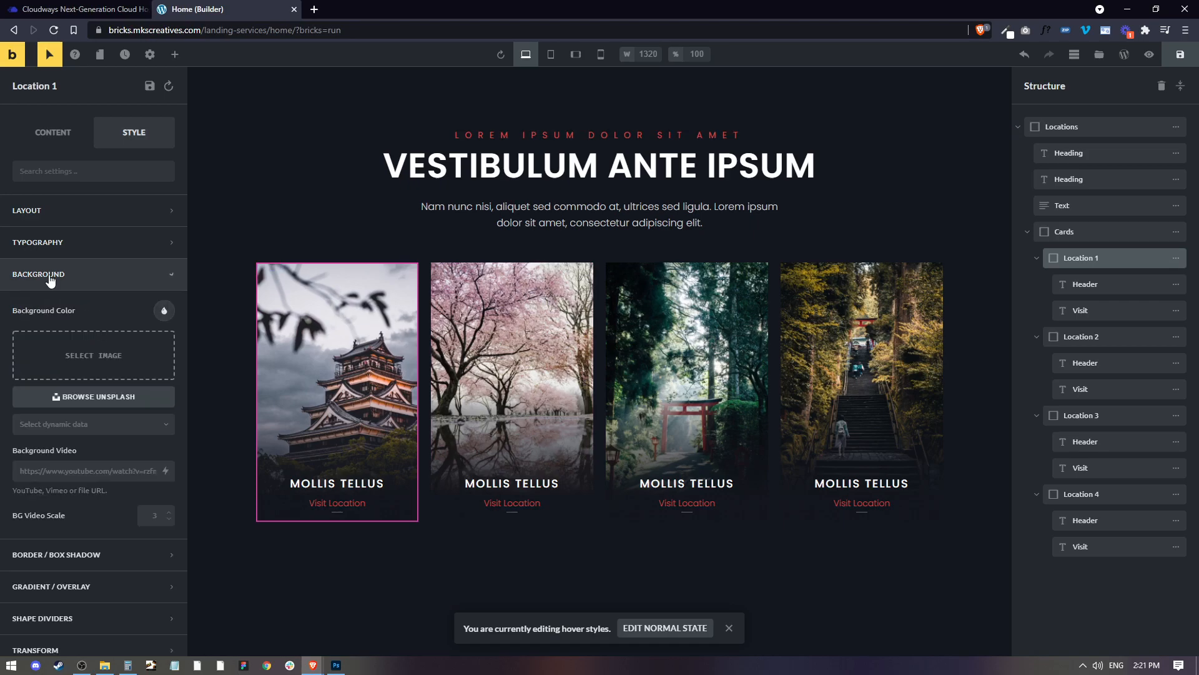
pyautogui.click(51, 281)
pyautogui.click(78, 340)
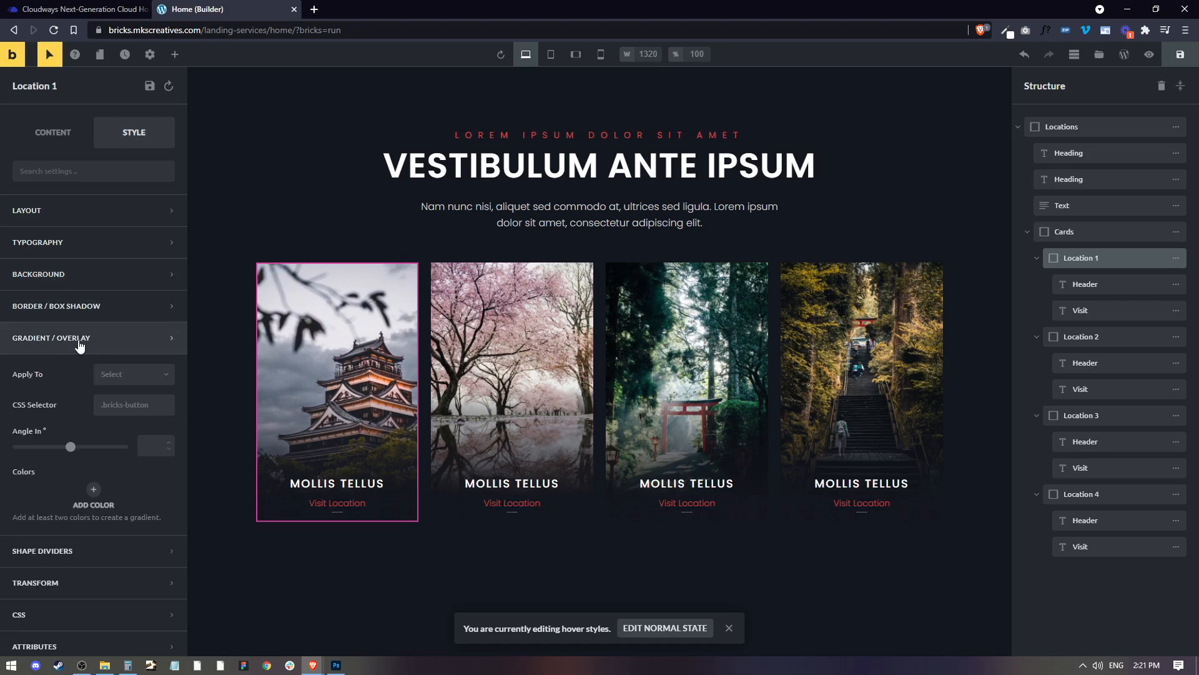
pyautogui.click(147, 381)
pyautogui.click(118, 415)
pyautogui.click(95, 499)
pyautogui.scroll(-2, 144, 509)
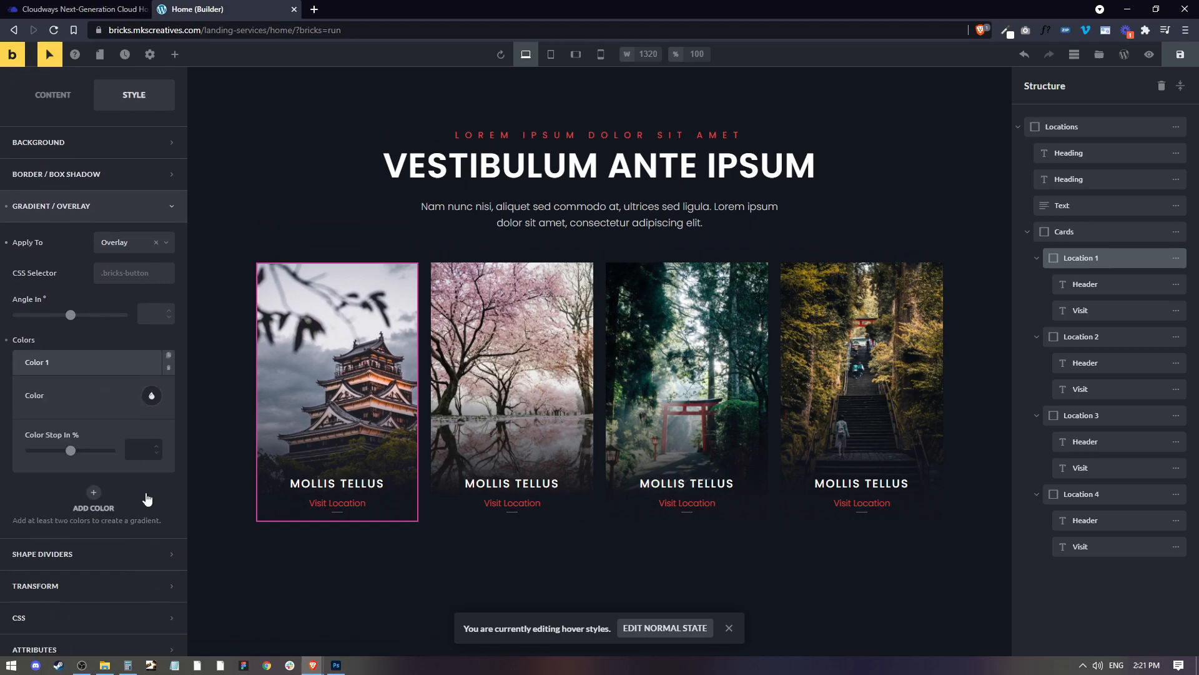
# Set Location 1's hover overlay color to #13161E with an opacity of 0.3
pyautogui.click(152, 396)
pyautogui.scroll(-1, 110, 550)
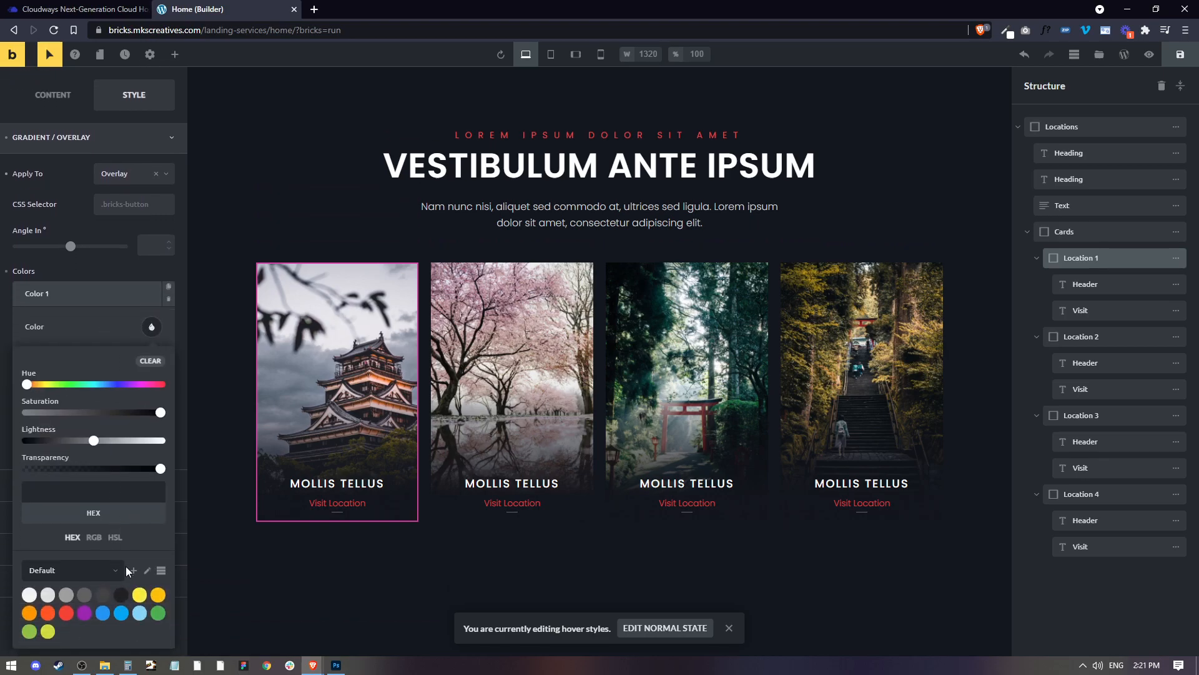
pyautogui.moveTo(94, 444); pyautogui.dragTo(32, 445)
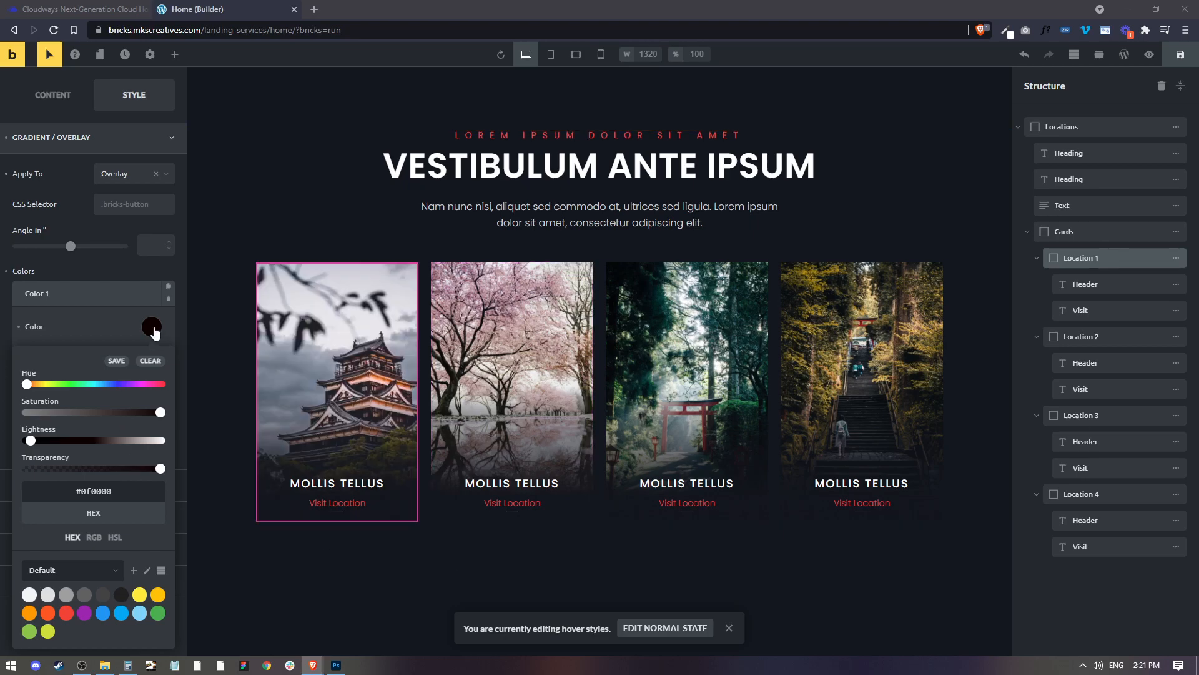
pyautogui.click(87, 500)
pyautogui.write('13161E')
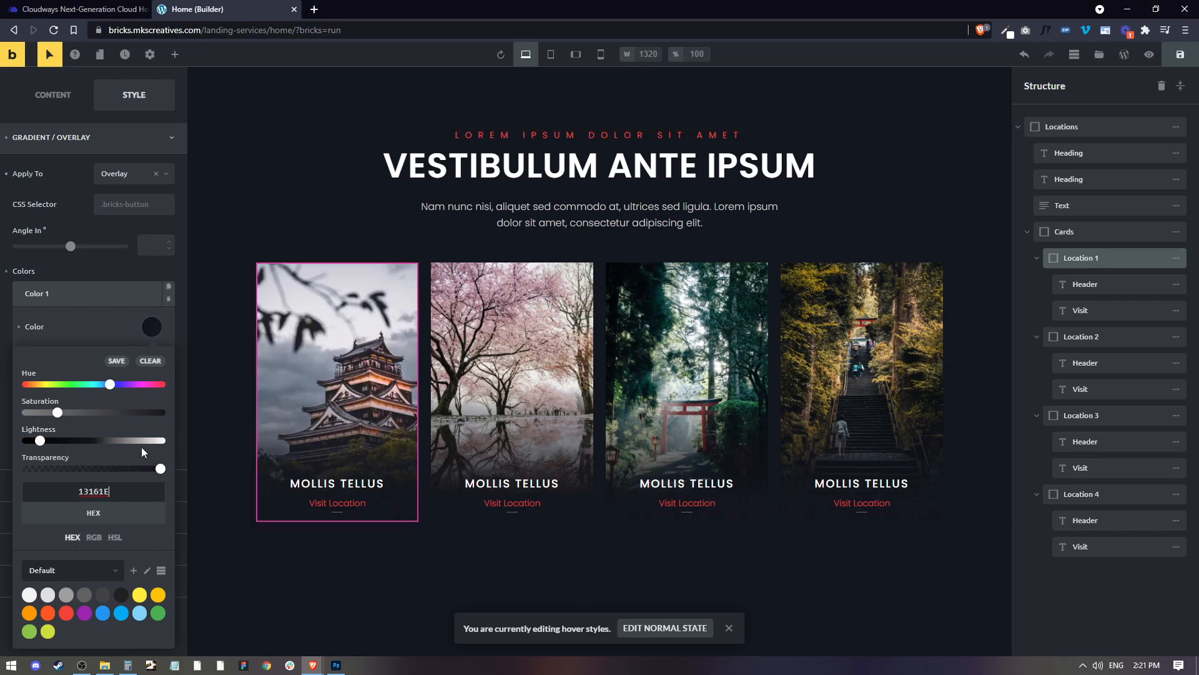
pyautogui.moveTo(161, 468); pyautogui.dragTo(67, 472)
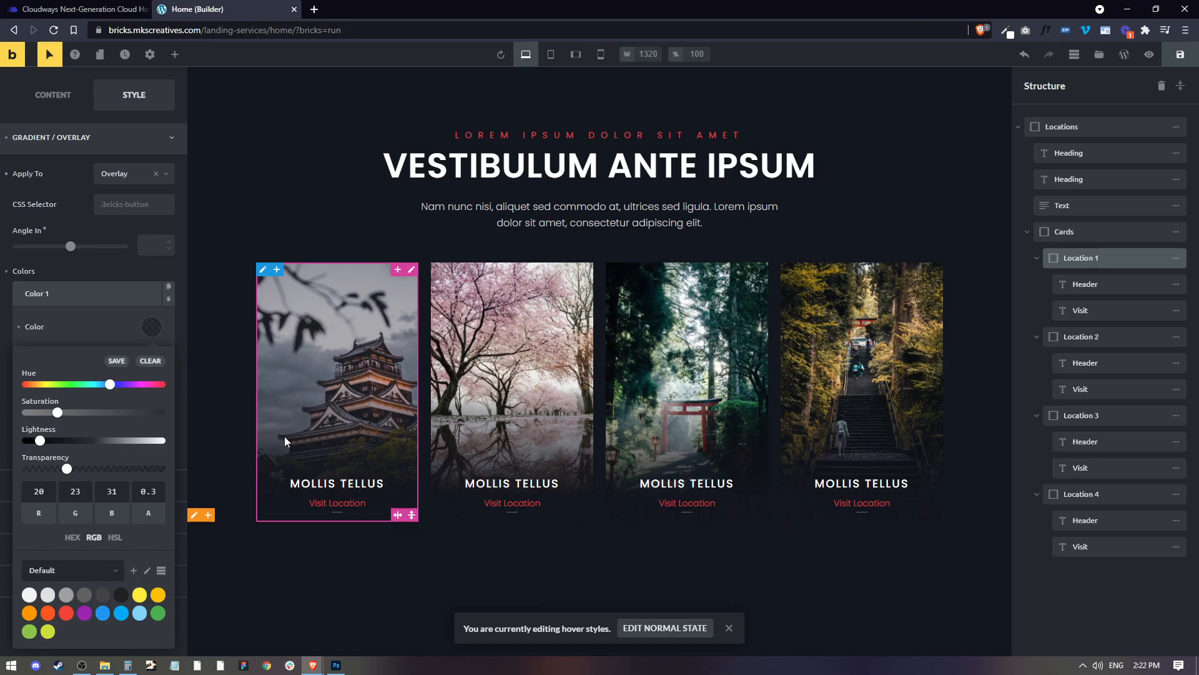
# Add a hover Overlay gradient to the Location 2 card with one color set to #13161E
pyautogui.click(533, 350)
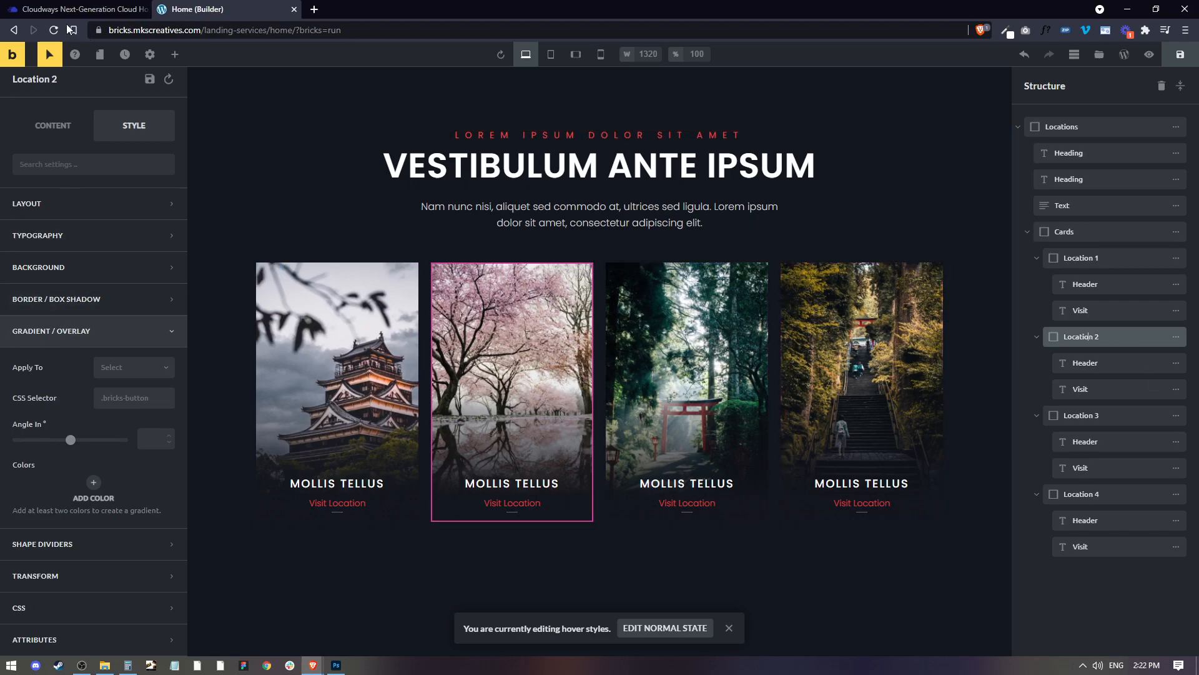
pyautogui.click(123, 370)
pyautogui.click(125, 388)
pyautogui.click(104, 495)
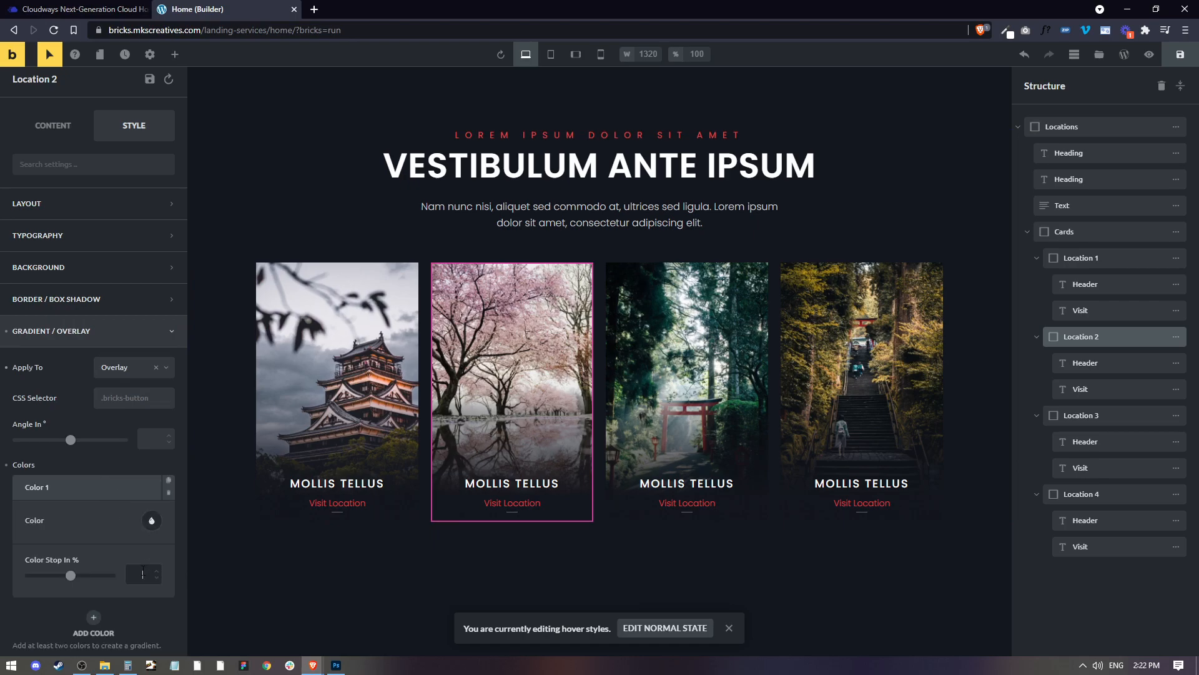
pyautogui.click(150, 522)
pyautogui.scroll(-3, 93, 487)
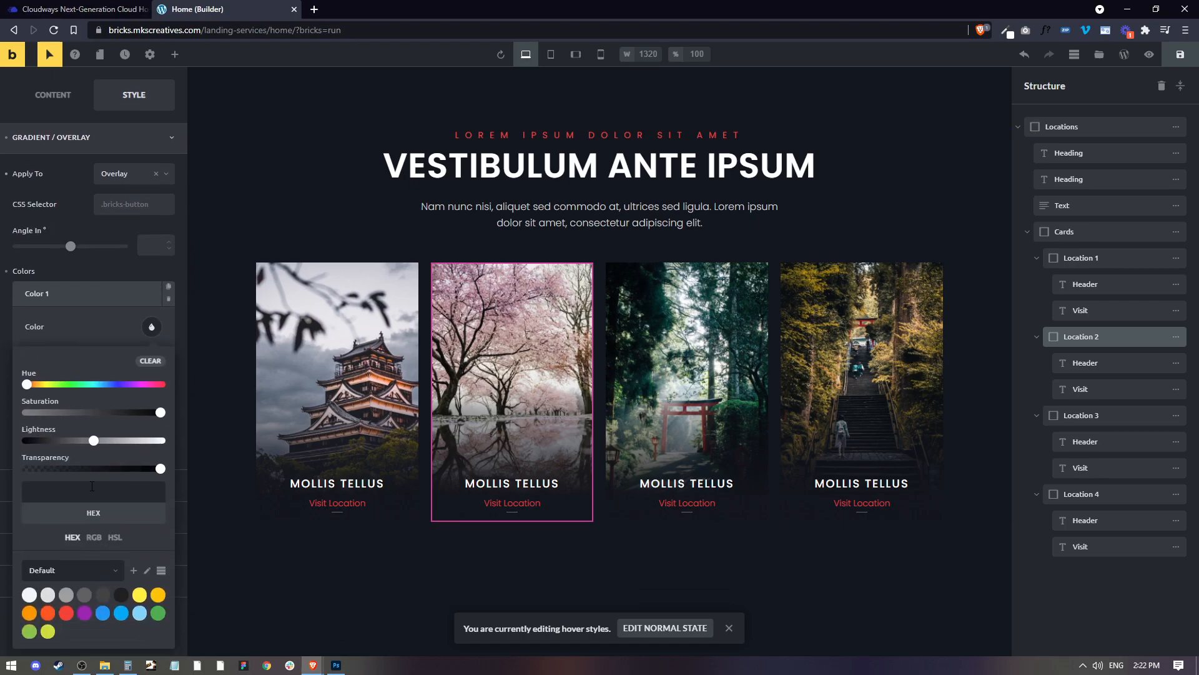
# Add a hover Overlay gradient to the Location 3 card, using #13161E at about 0.28 opacity
pyautogui.click(706, 363)
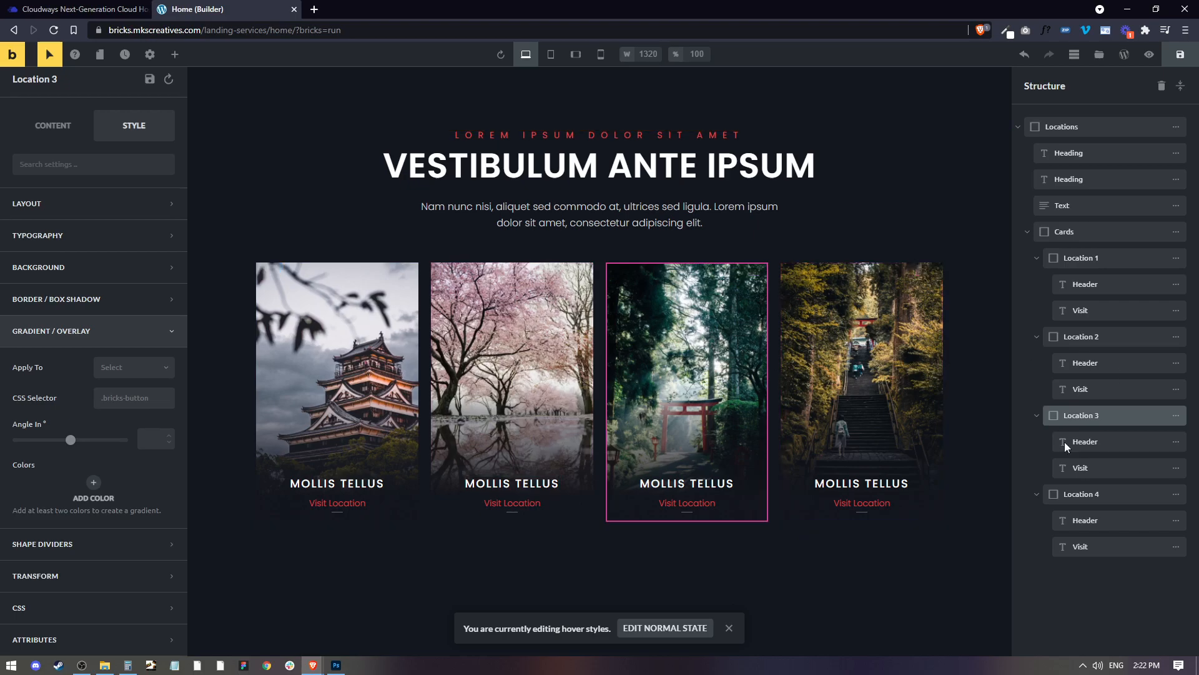
pyautogui.click(142, 373)
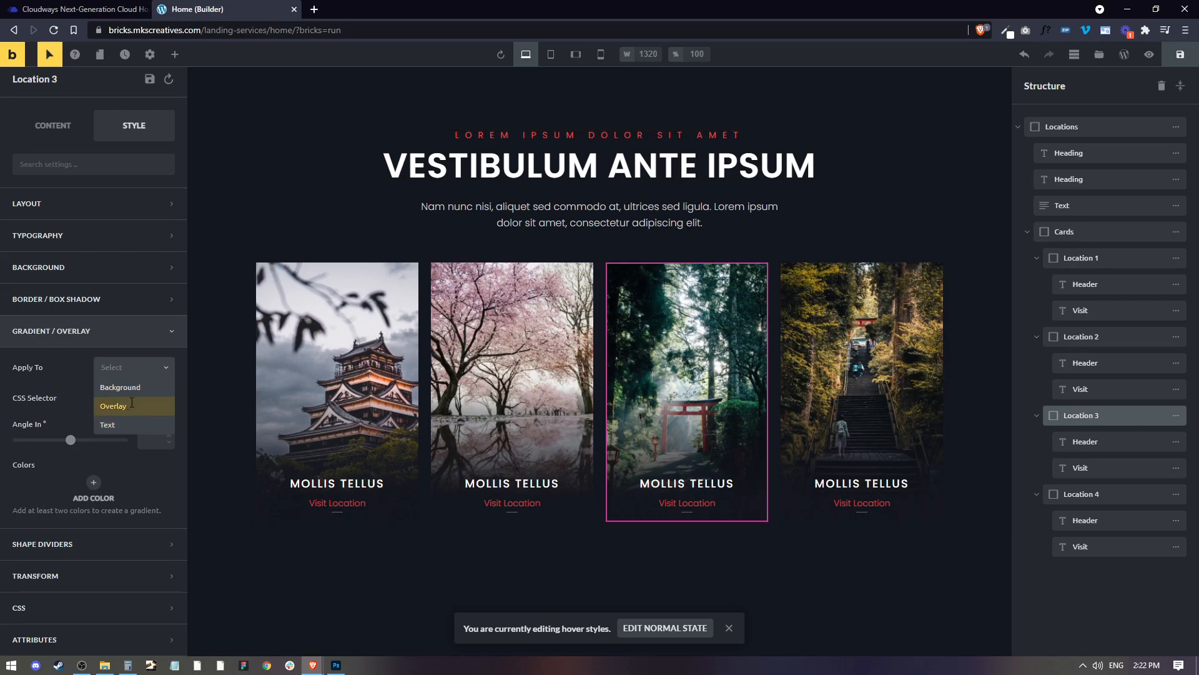
pyautogui.click(126, 406)
pyautogui.click(94, 482)
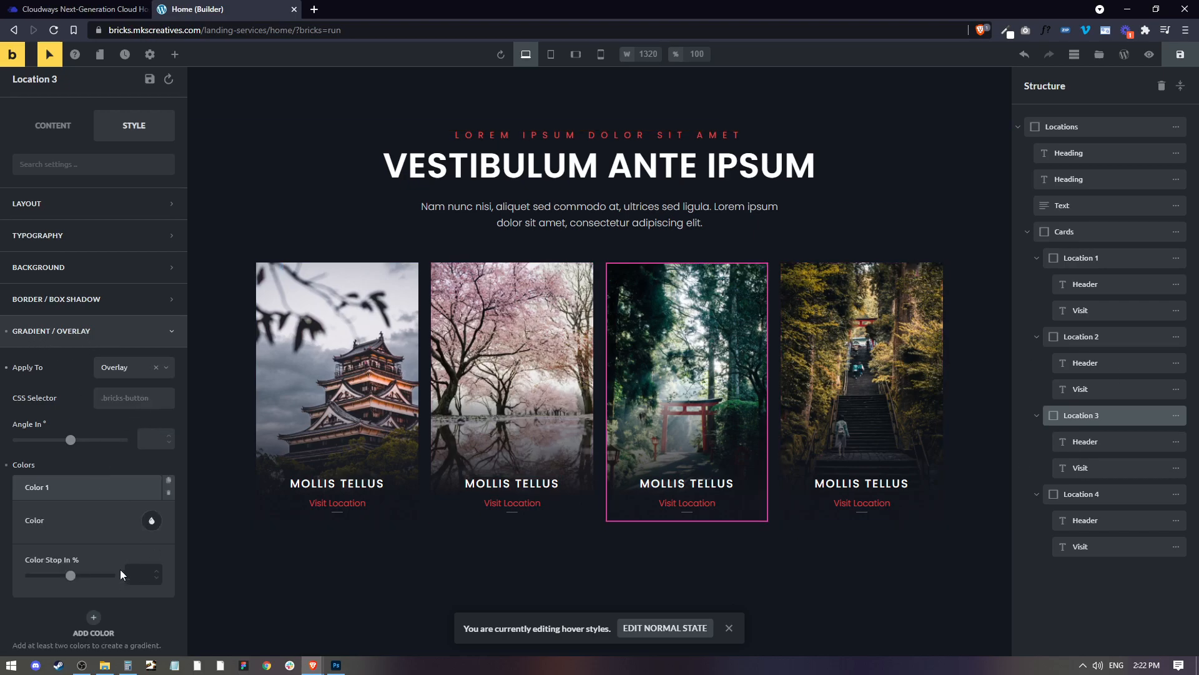
pyautogui.click(150, 521)
pyautogui.scroll(-3, 125, 586)
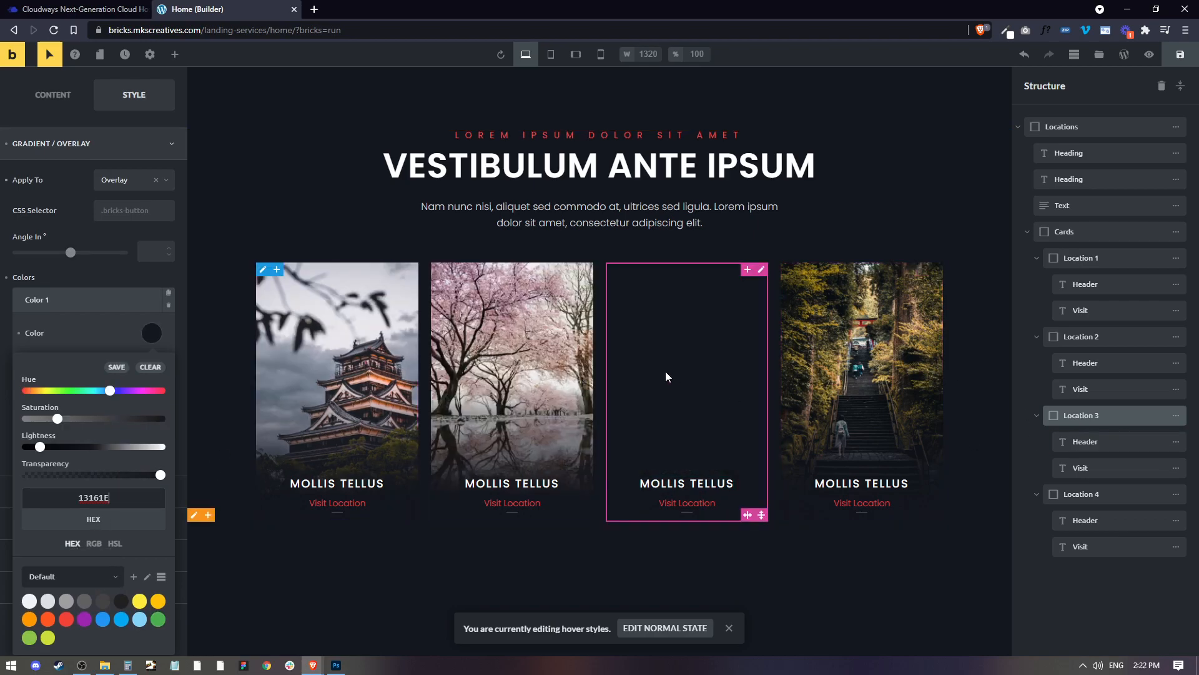
pyautogui.moveTo(160, 476); pyautogui.dragTo(60, 489)
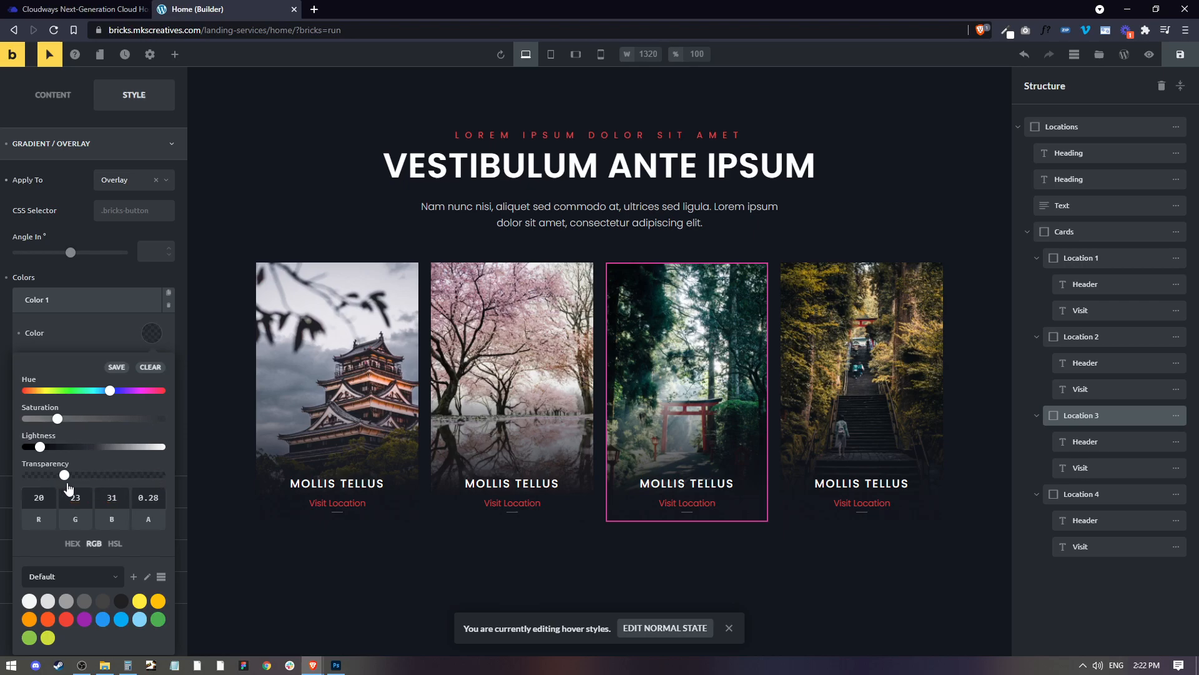
# Lower the opacity of Location 2's hover overlay color to 0.3
pyautogui.click(549, 401)
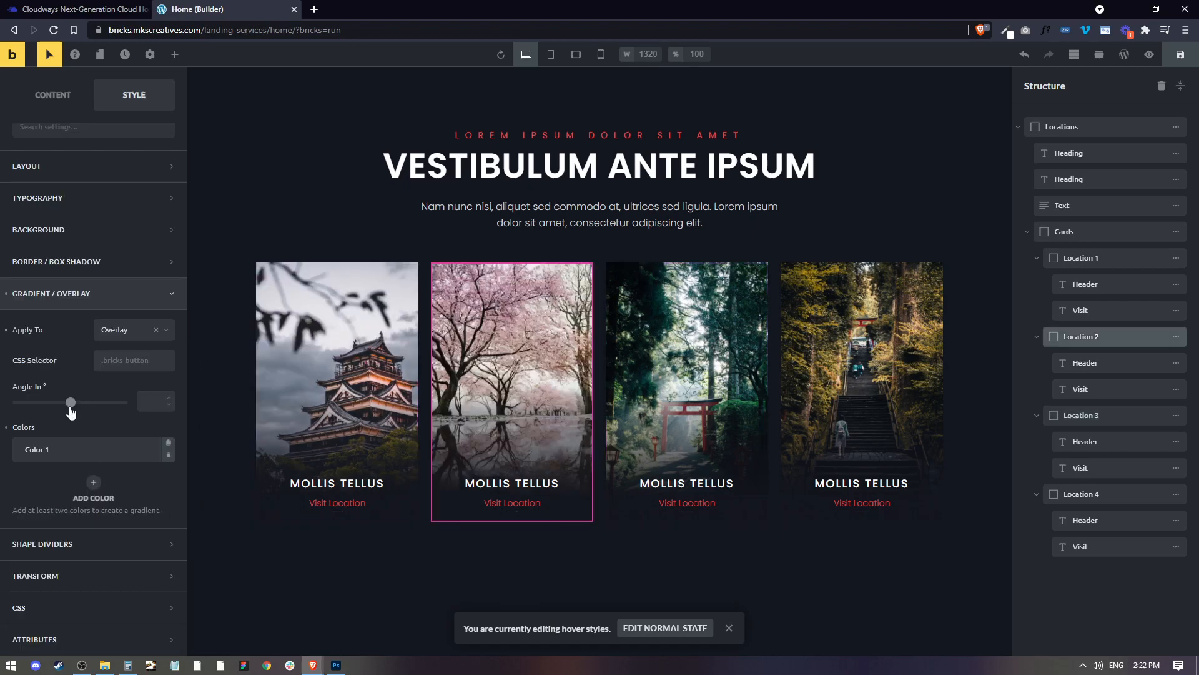
pyautogui.click(100, 448)
pyautogui.click(148, 390)
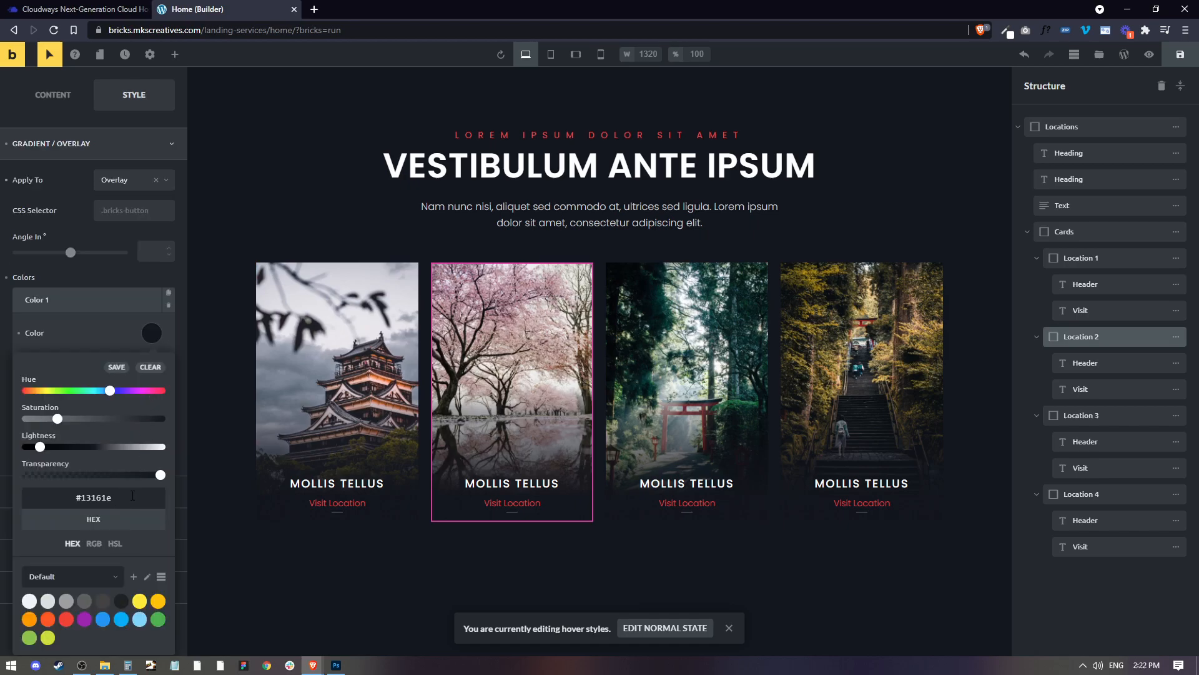
pyautogui.moveTo(161, 476); pyautogui.dragTo(69, 481)
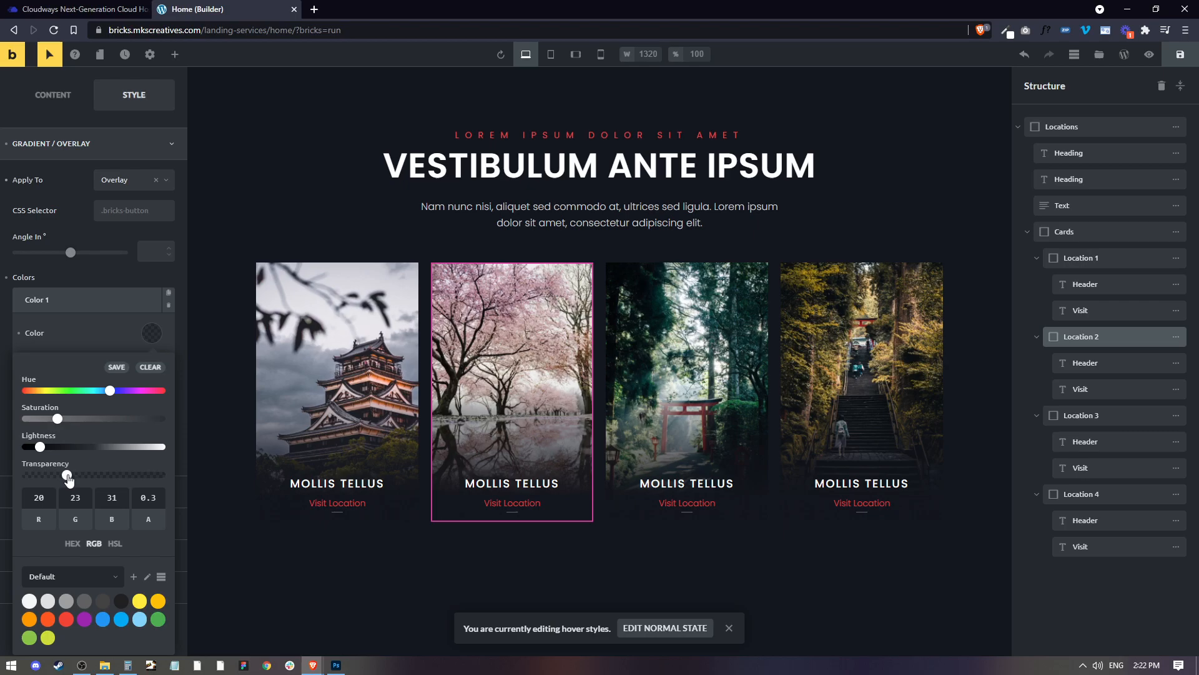
# Add a hover Overlay gradient to the Location 4 card, using #13161E at 0.3 opacity
pyautogui.click(846, 351)
pyautogui.click(153, 368)
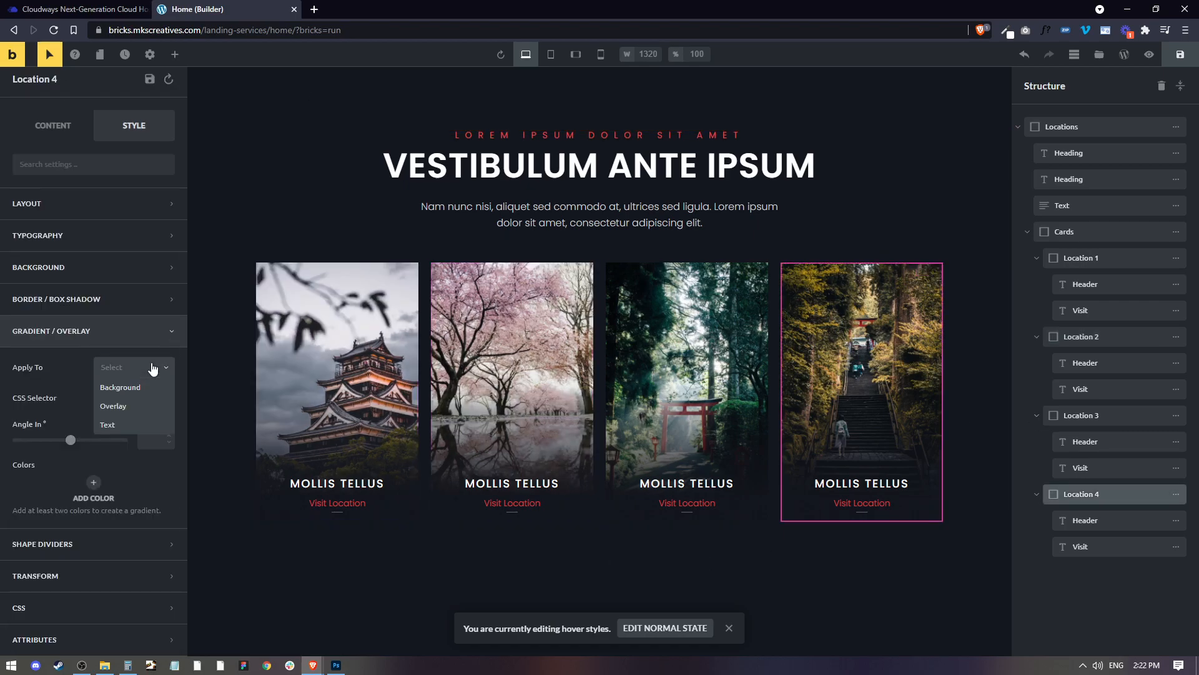
pyautogui.click(115, 406)
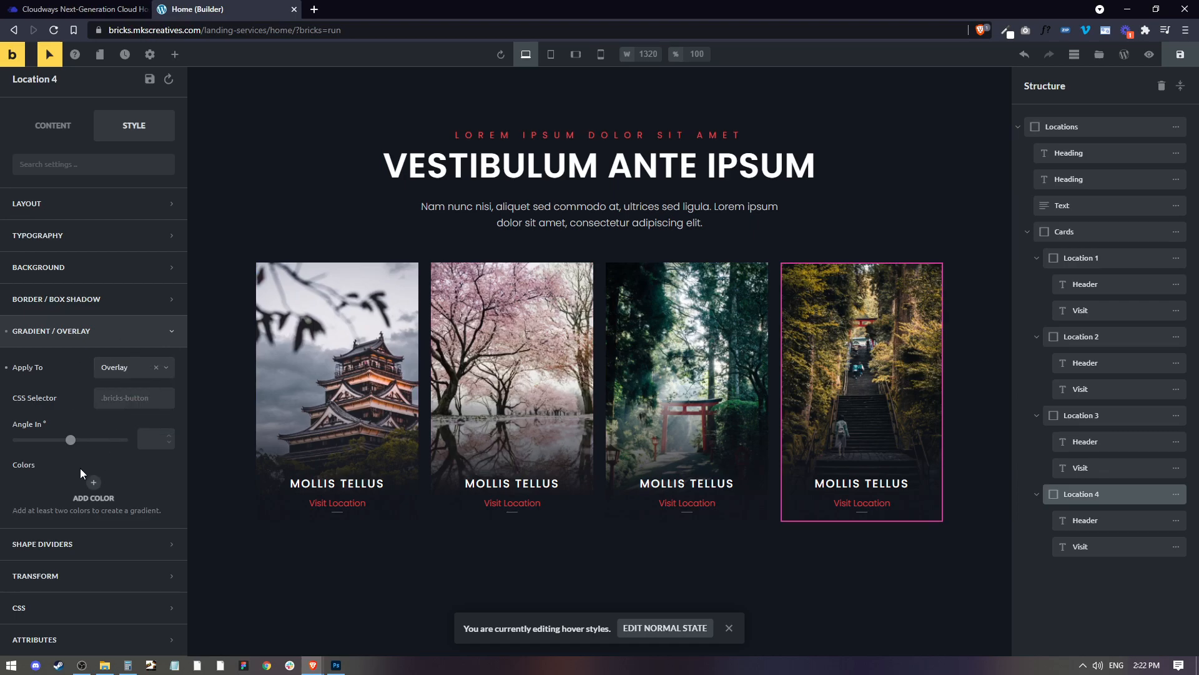
pyautogui.click(93, 482)
pyautogui.scroll(-3, 94, 437)
pyautogui.click(151, 395)
pyautogui.click(94, 560)
pyautogui.write('13161E')
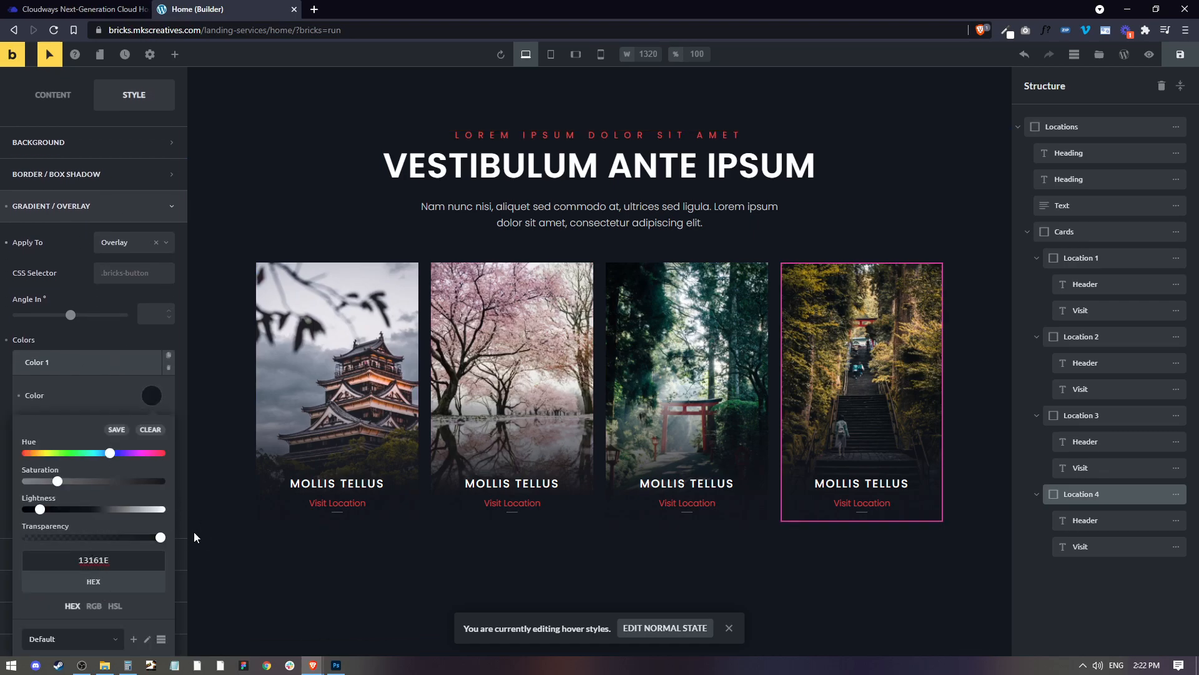
pyautogui.moveTo(160, 537); pyautogui.dragTo(67, 539)
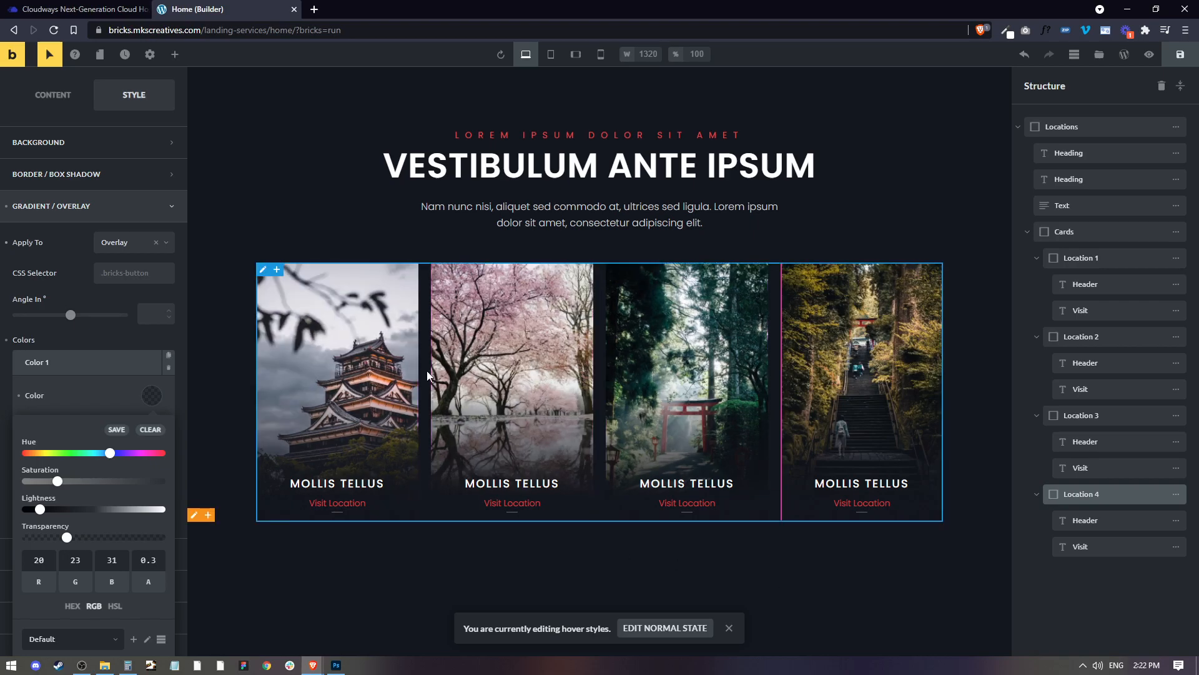
# Dismiss the hover-editing notice, deselect the card and save the page
pyautogui.click(729, 629)
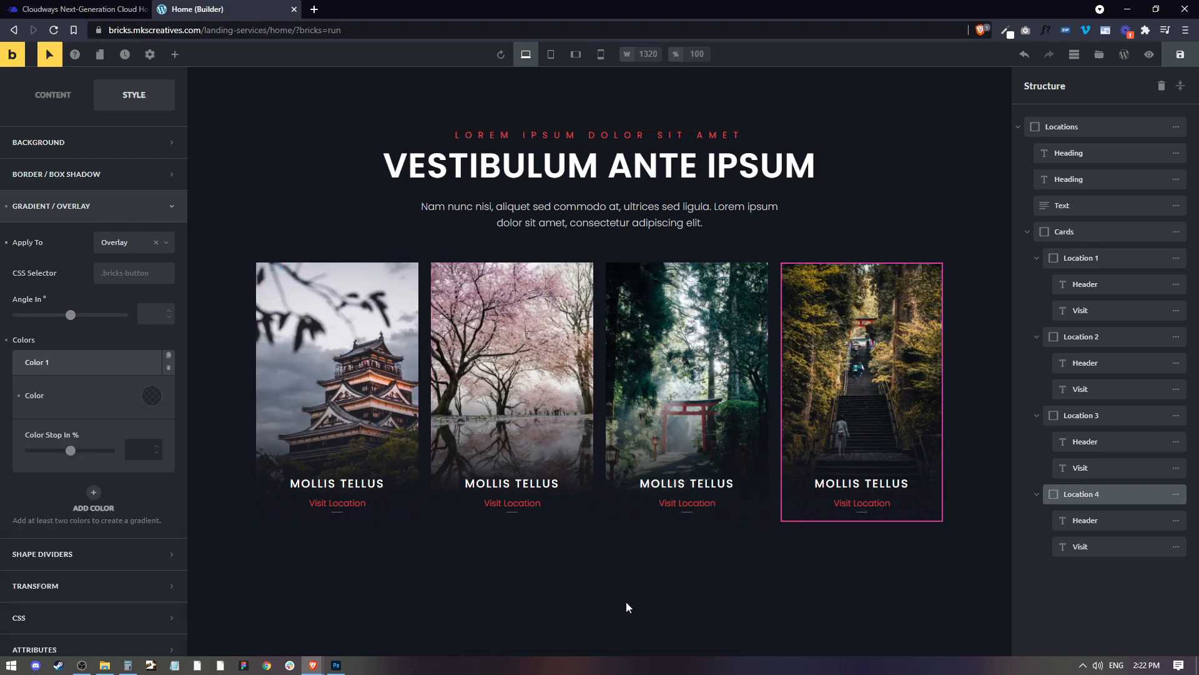
pyautogui.click(659, 571)
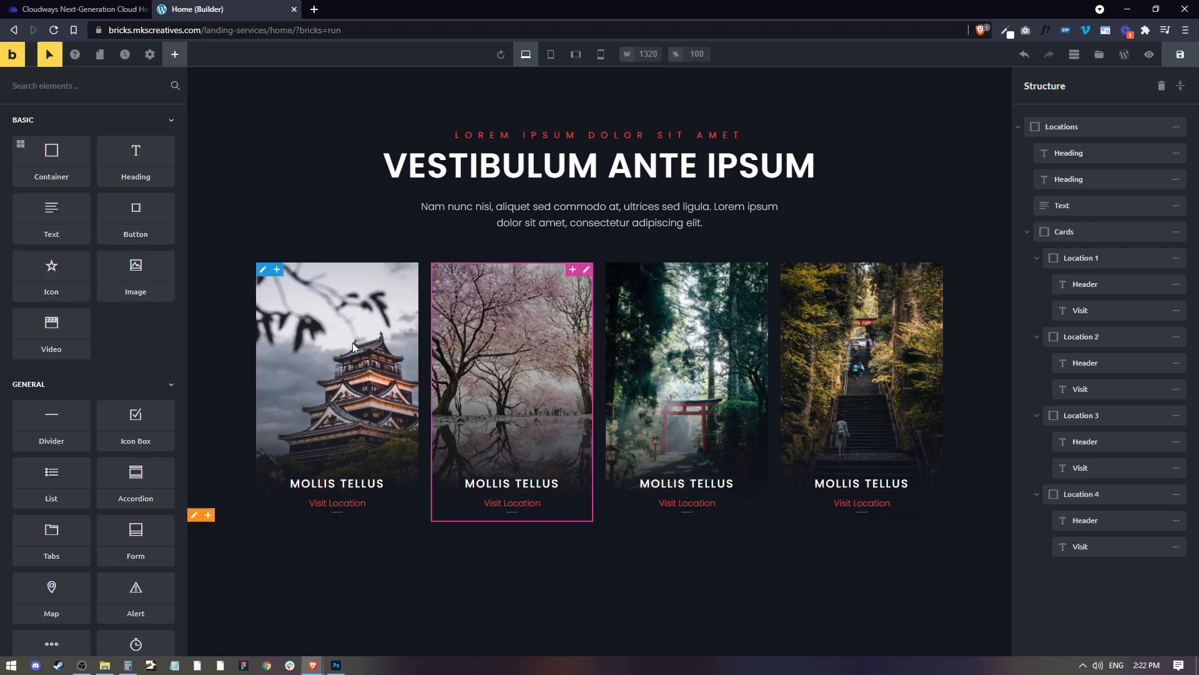
pyautogui.click(1179, 56)
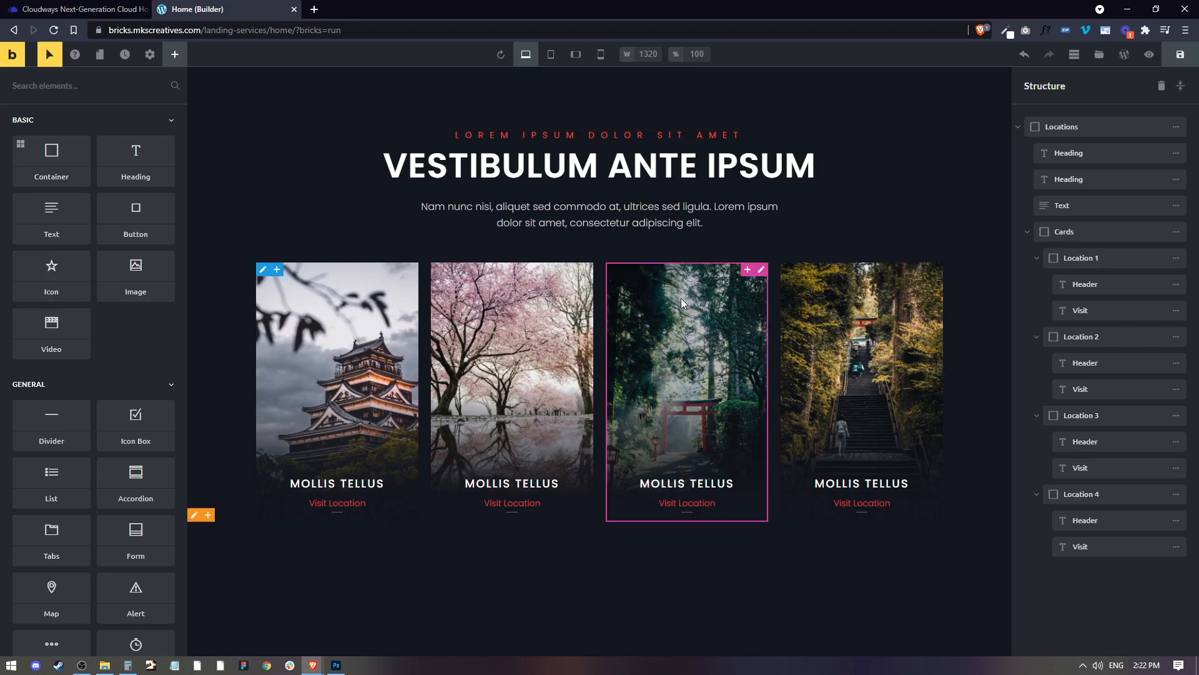
# View the section and its card hover overlays in full-page preview, then return to editing
pyautogui.click(1150, 54)
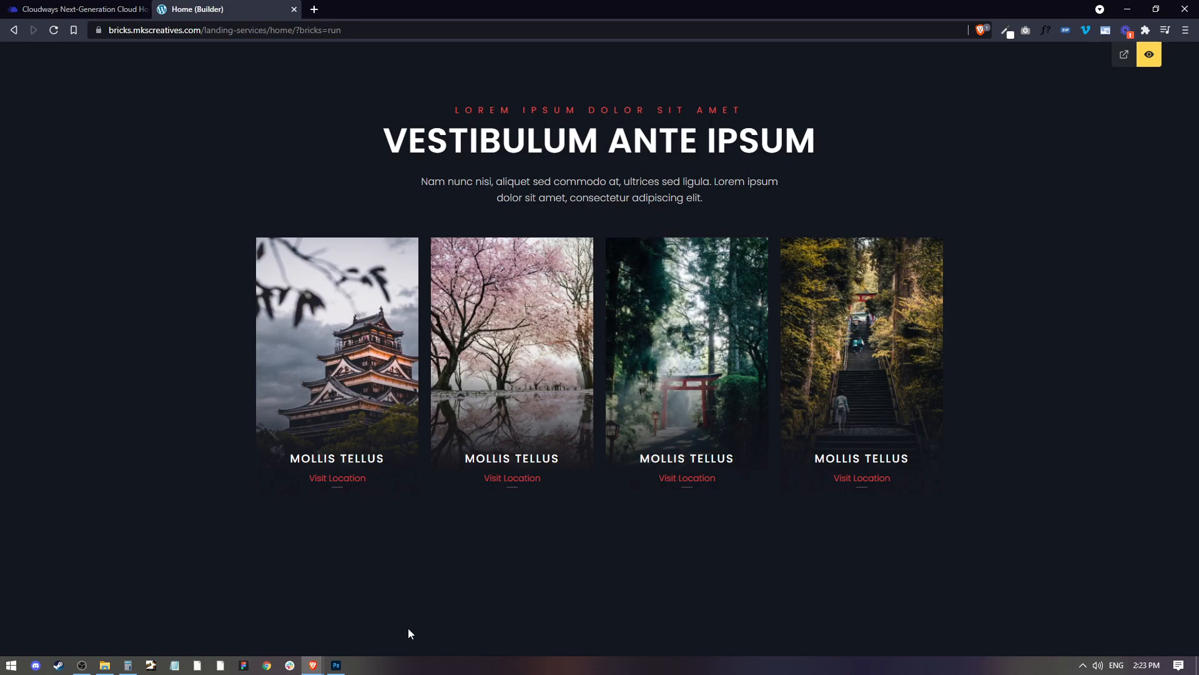
pyautogui.click(337, 665)
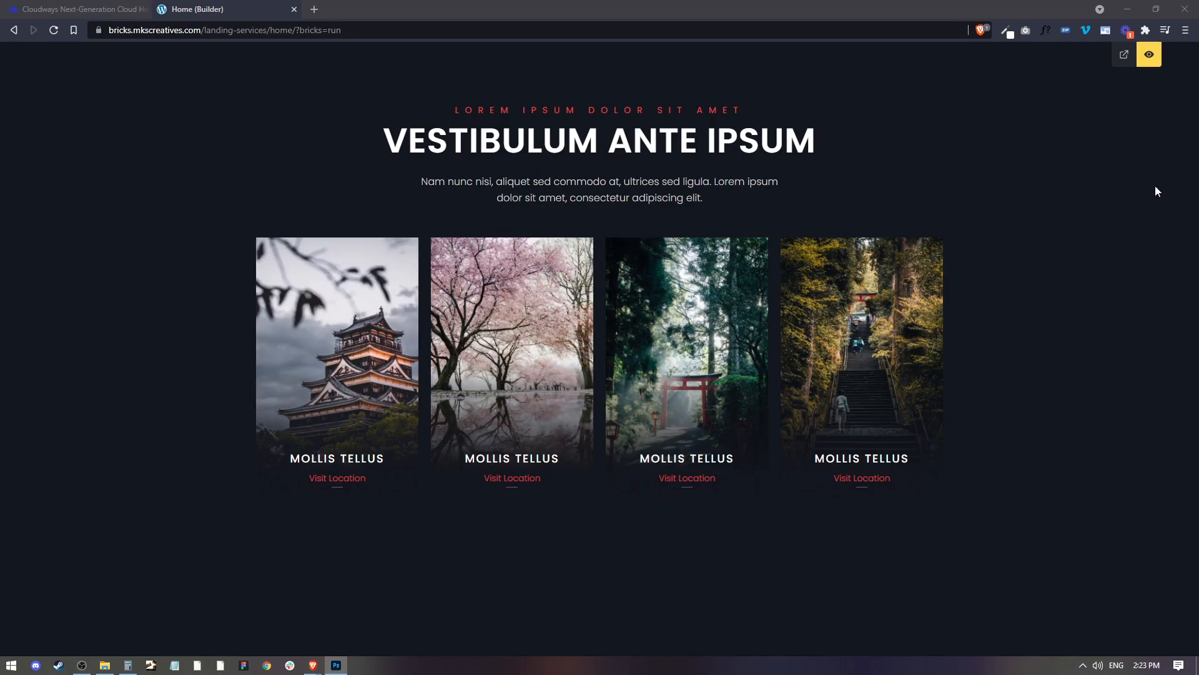
pyautogui.click(1145, 63)
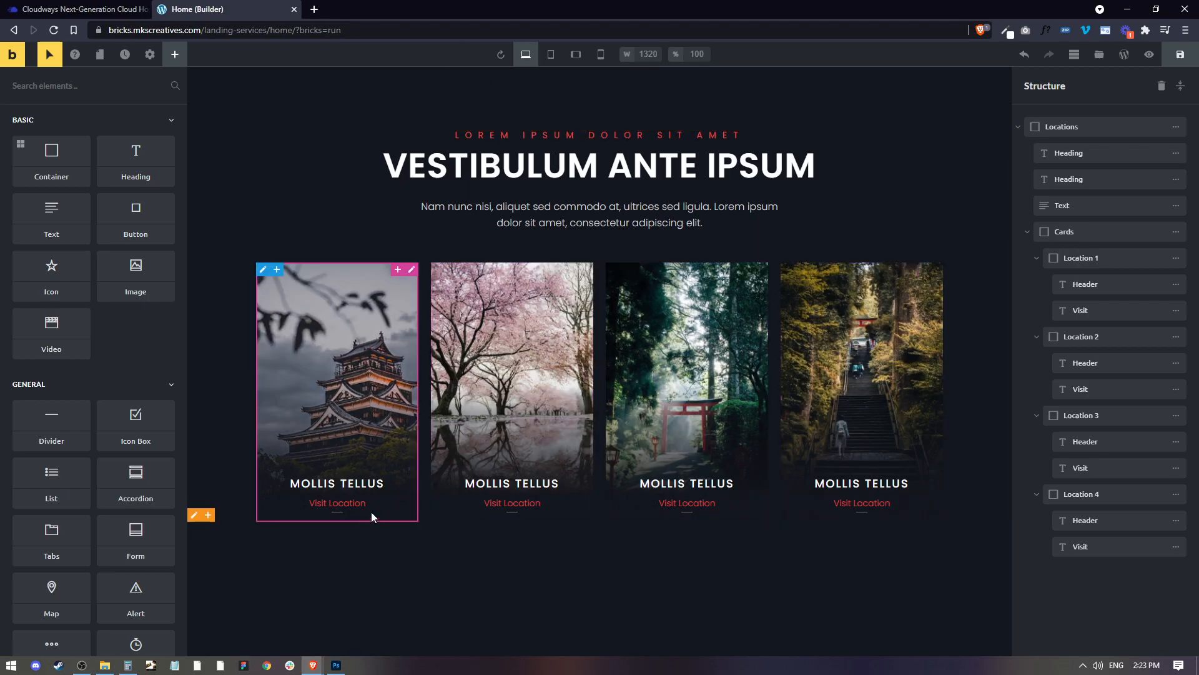
# Replace the main heading's text with "OUR SERVICES"
pyautogui.doubleClick(547, 180)
pyautogui.tripleClick(548, 180)
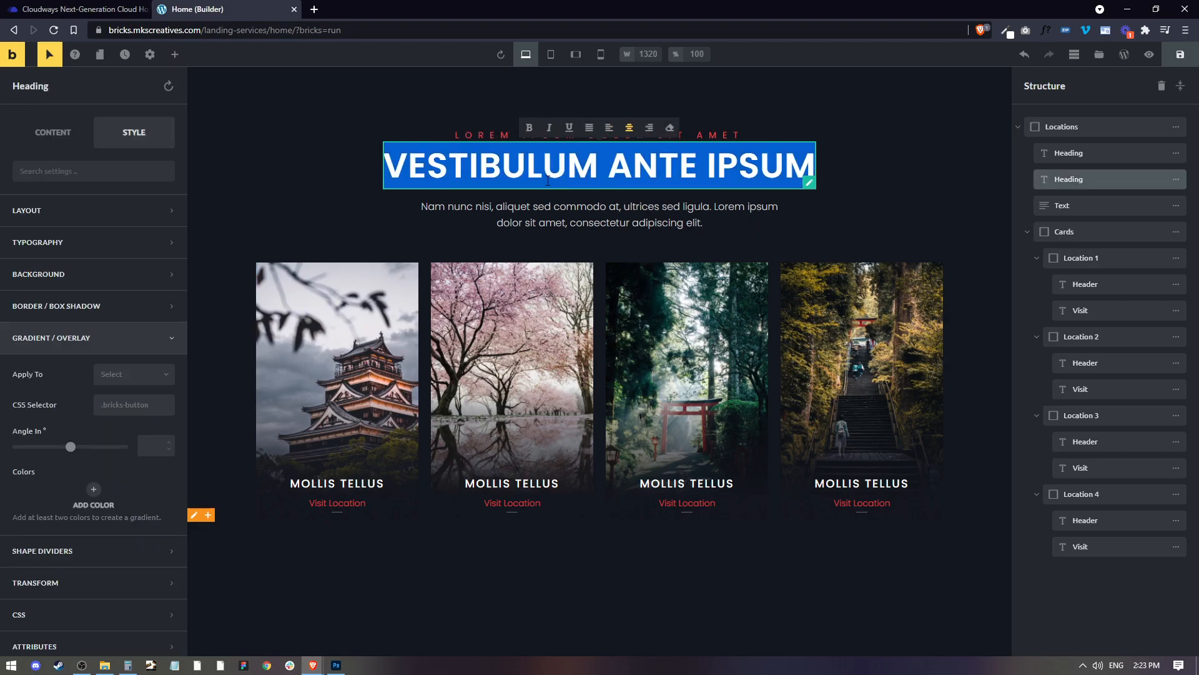
pyautogui.write('OUR SERVICES')
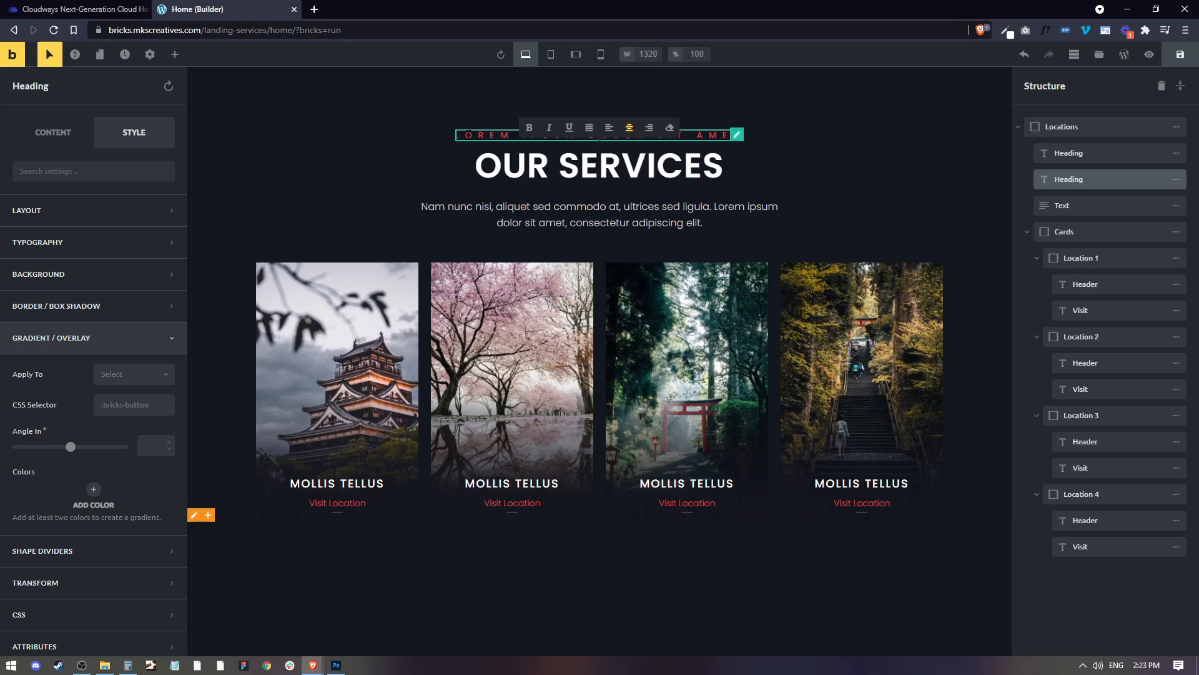
pyautogui.click(525, 137)
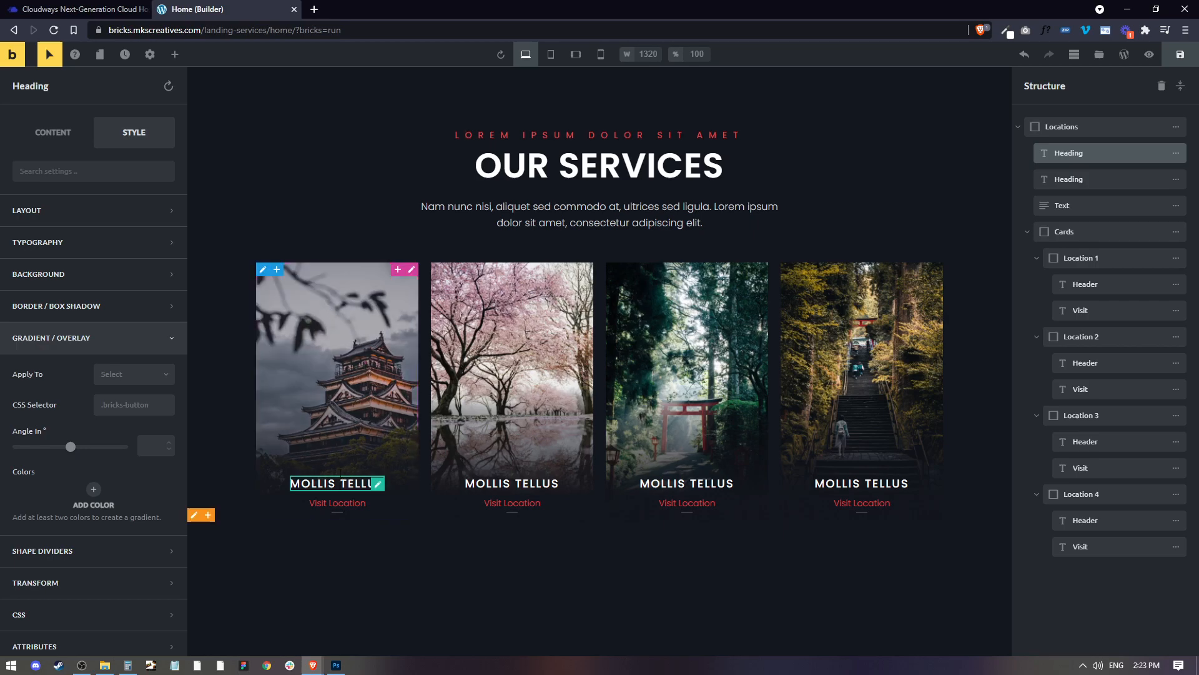
pyautogui.doubleClick(321, 484)
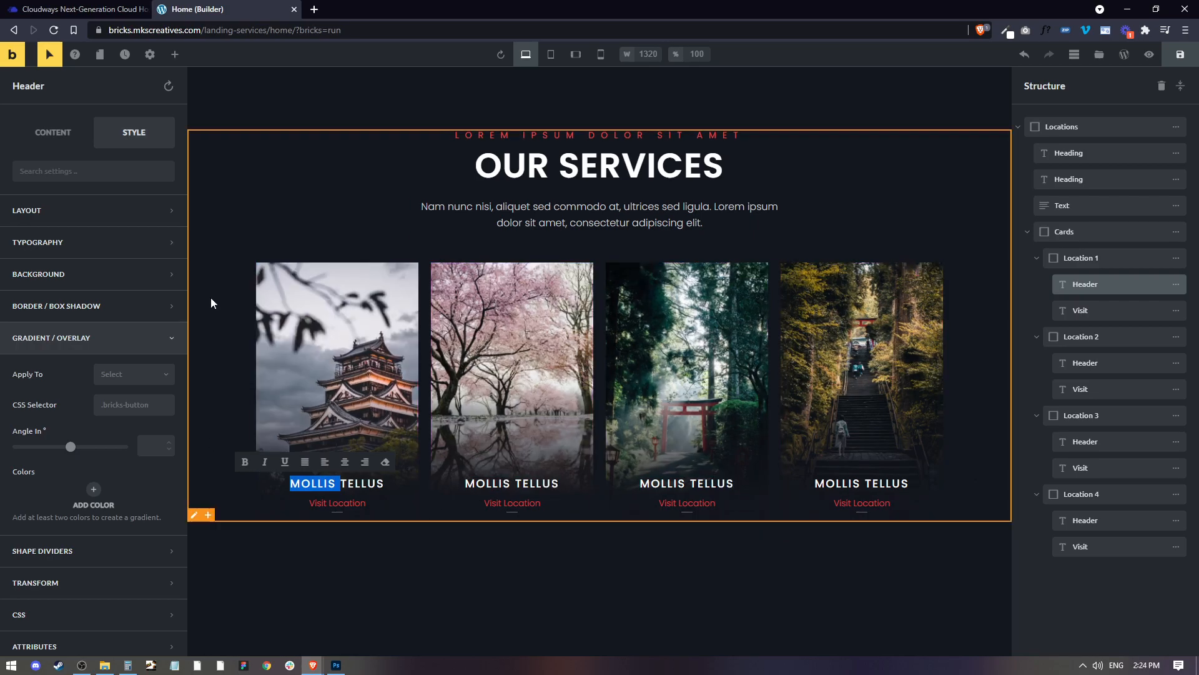
# Replace the main heading's text with "OUR LOCATIONS"
pyautogui.tripleClick(642, 161)
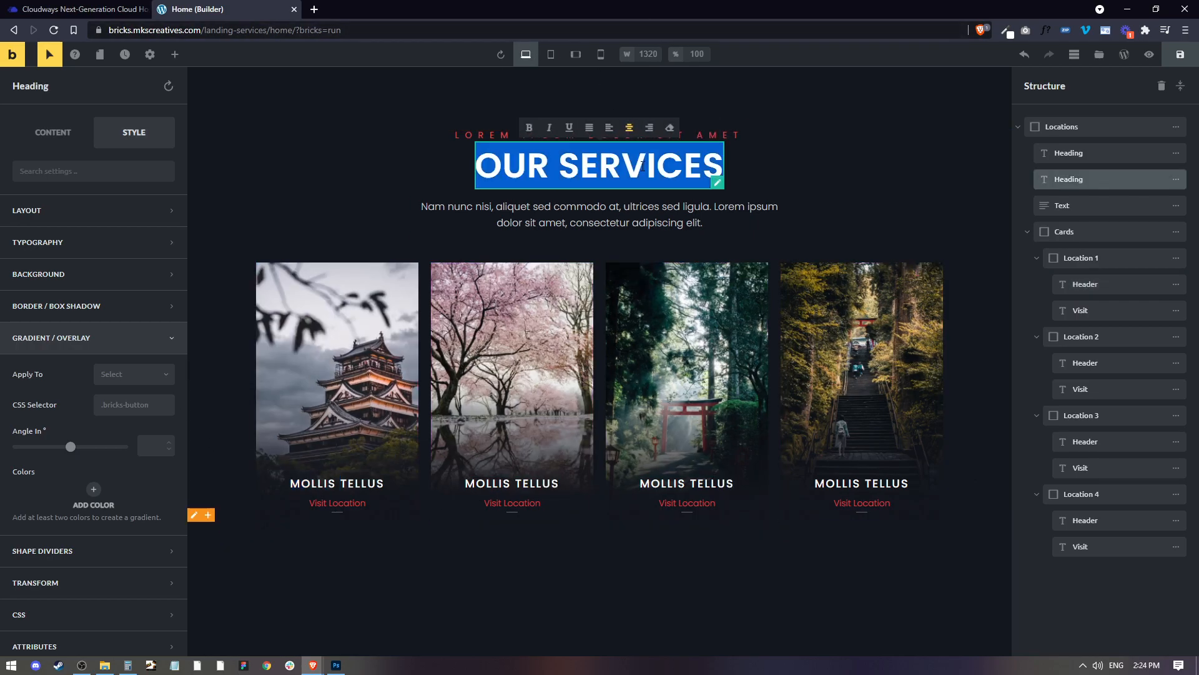
pyautogui.write('OUR LOCATIONS')
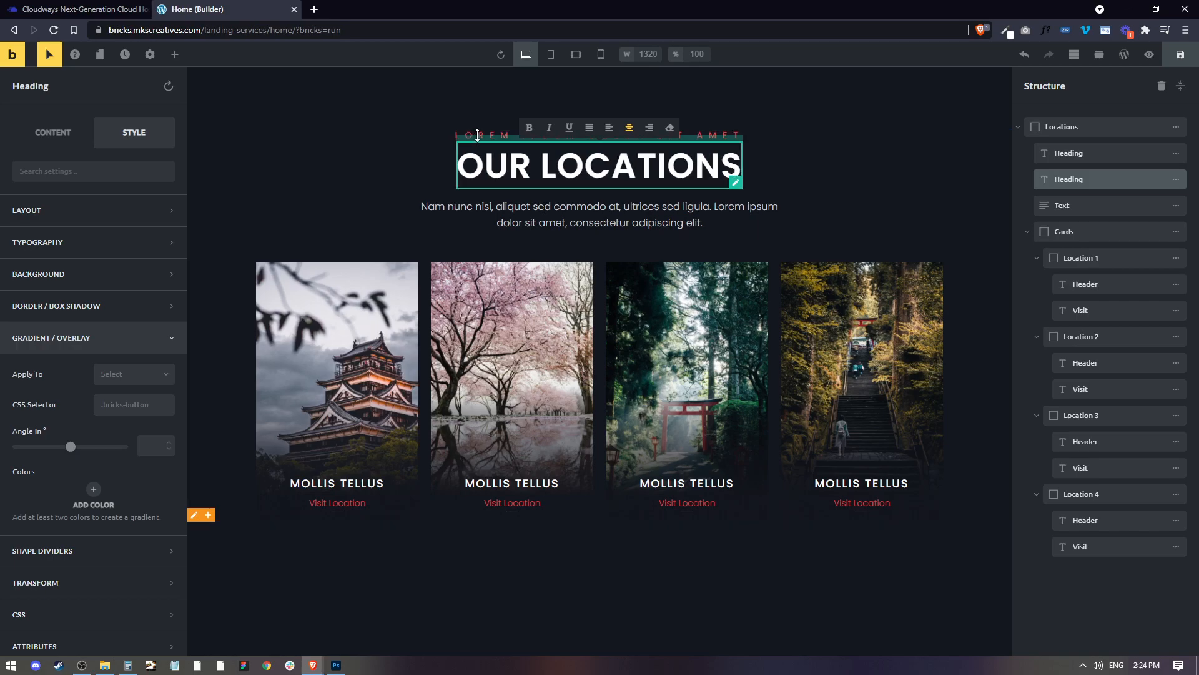
pyautogui.click(1100, 154)
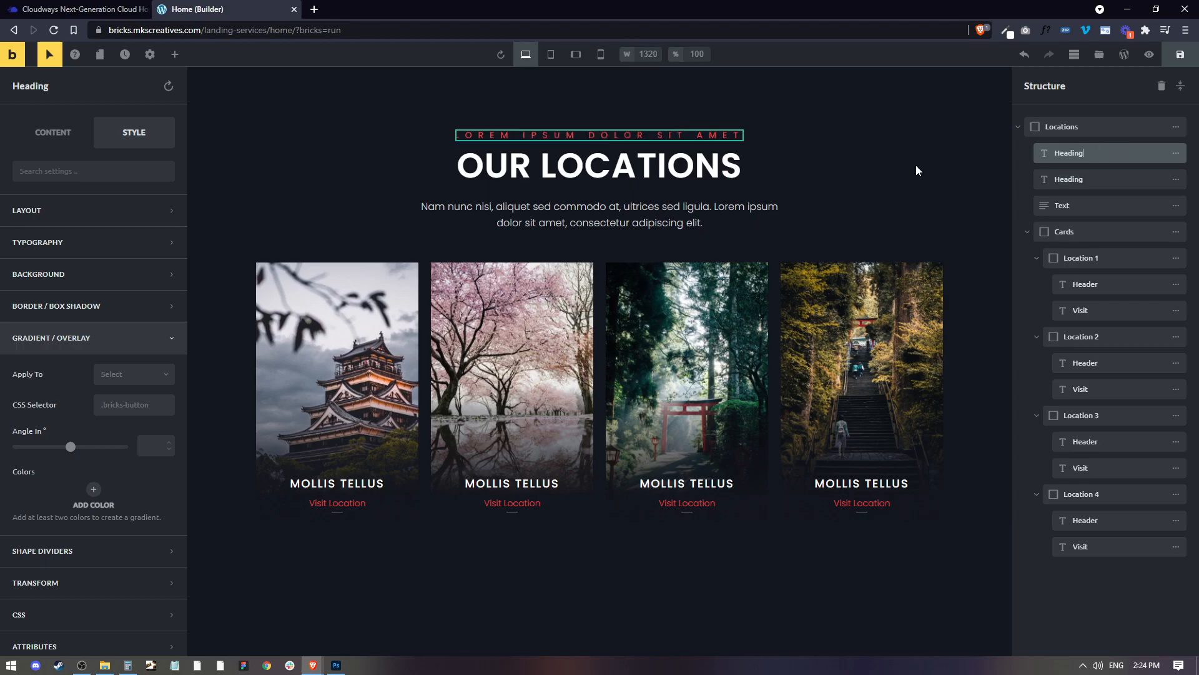
pyautogui.click(47, 214)
pyautogui.click(47, 211)
pyautogui.click(59, 241)
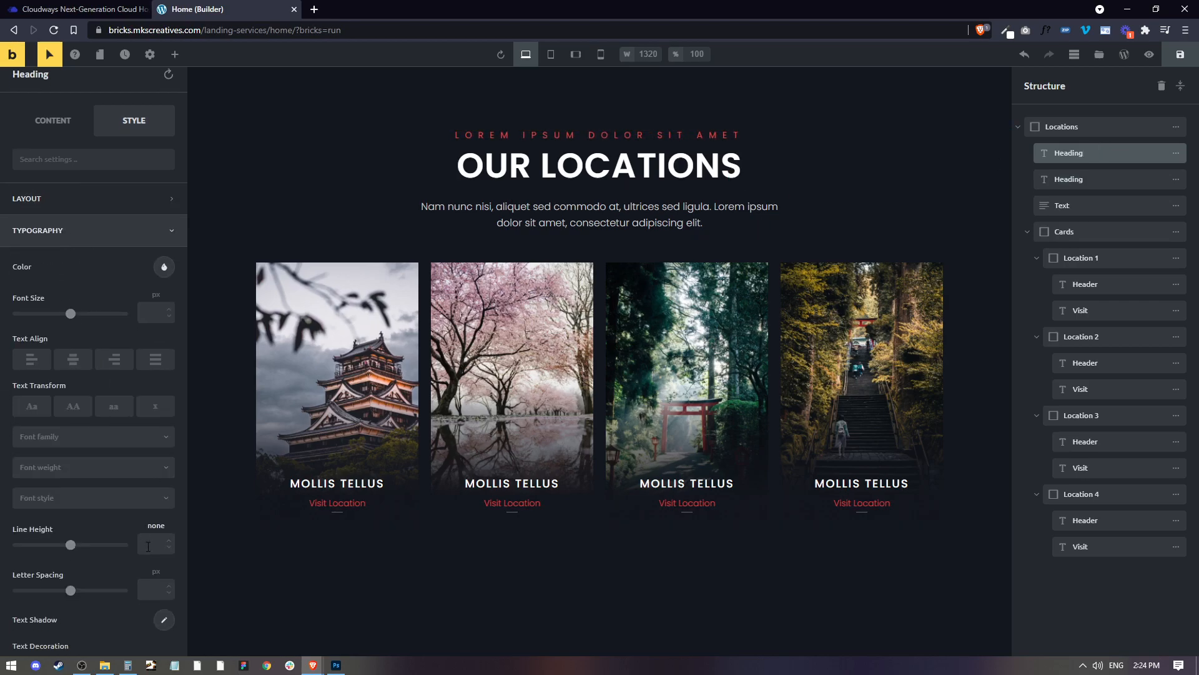
pyautogui.scroll(-1, 157, 571)
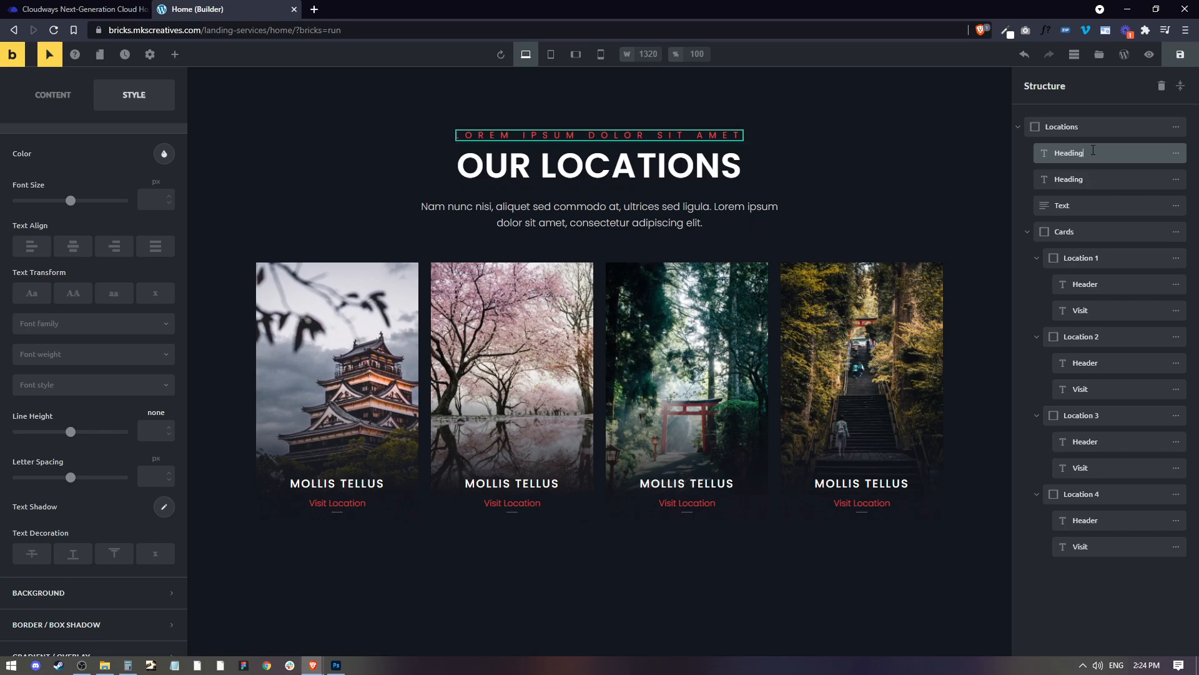
pyautogui.scroll(2, 125, 425)
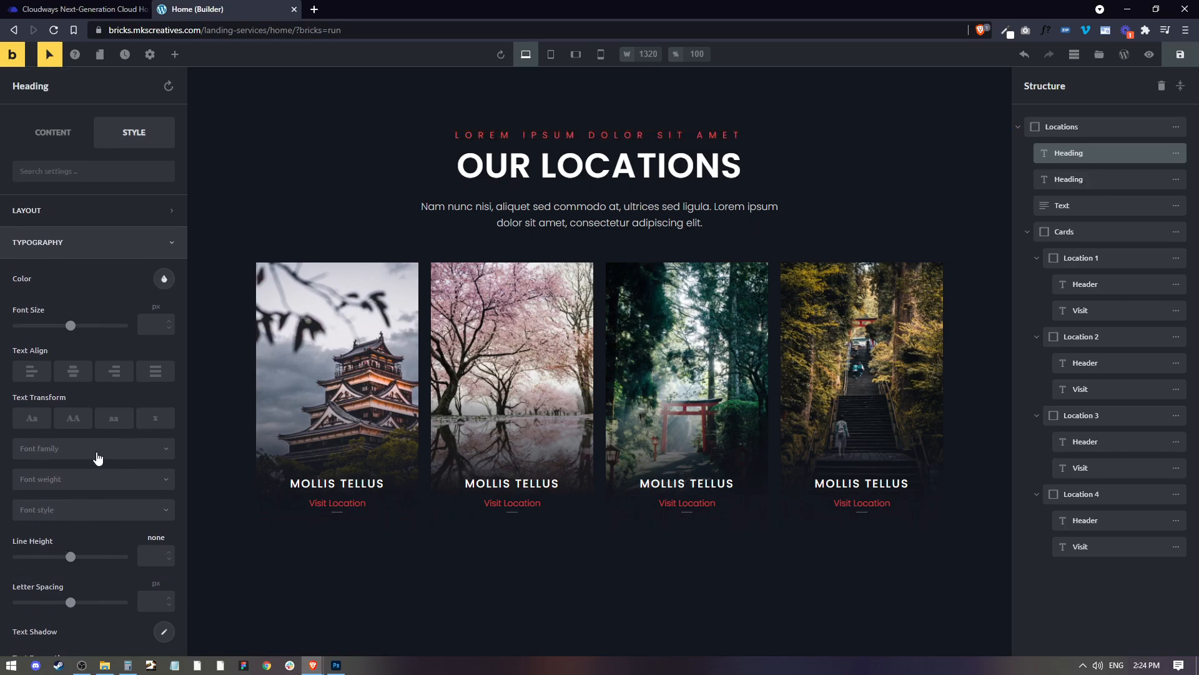
pyautogui.scroll(-2, 57, 464)
pyautogui.moveTo(70, 479); pyautogui.dragTo(50, 479)
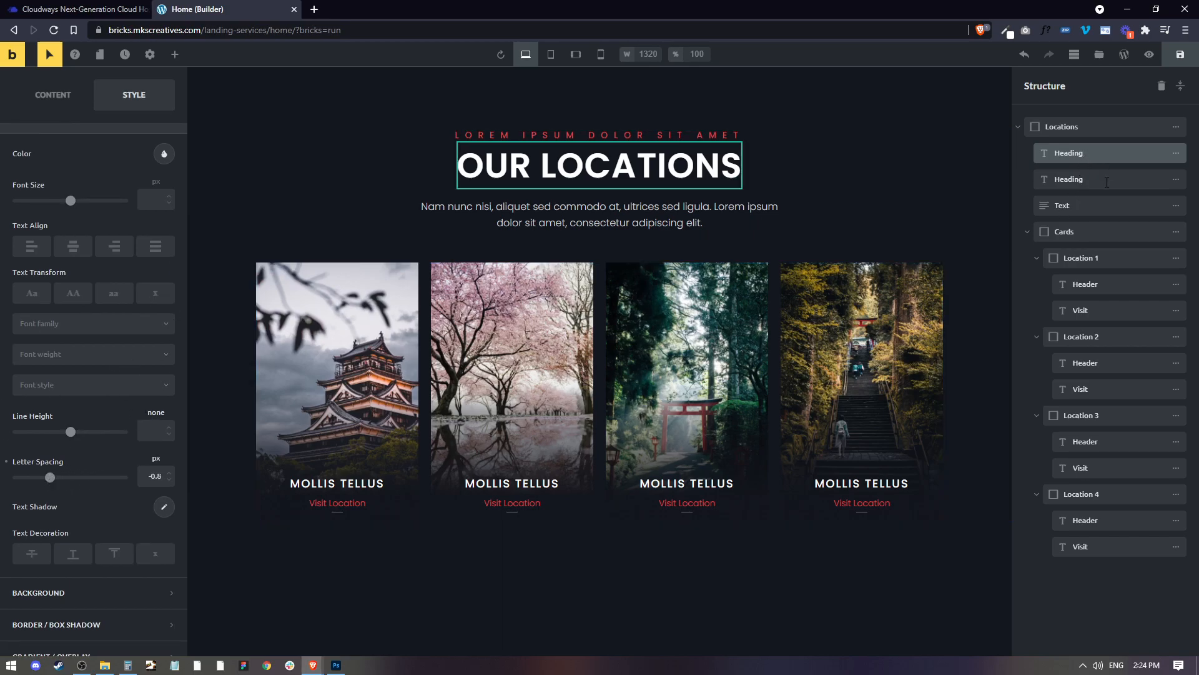
pyautogui.click(1100, 154)
pyautogui.doubleClick(153, 476)
pyautogui.press('BackSpace')
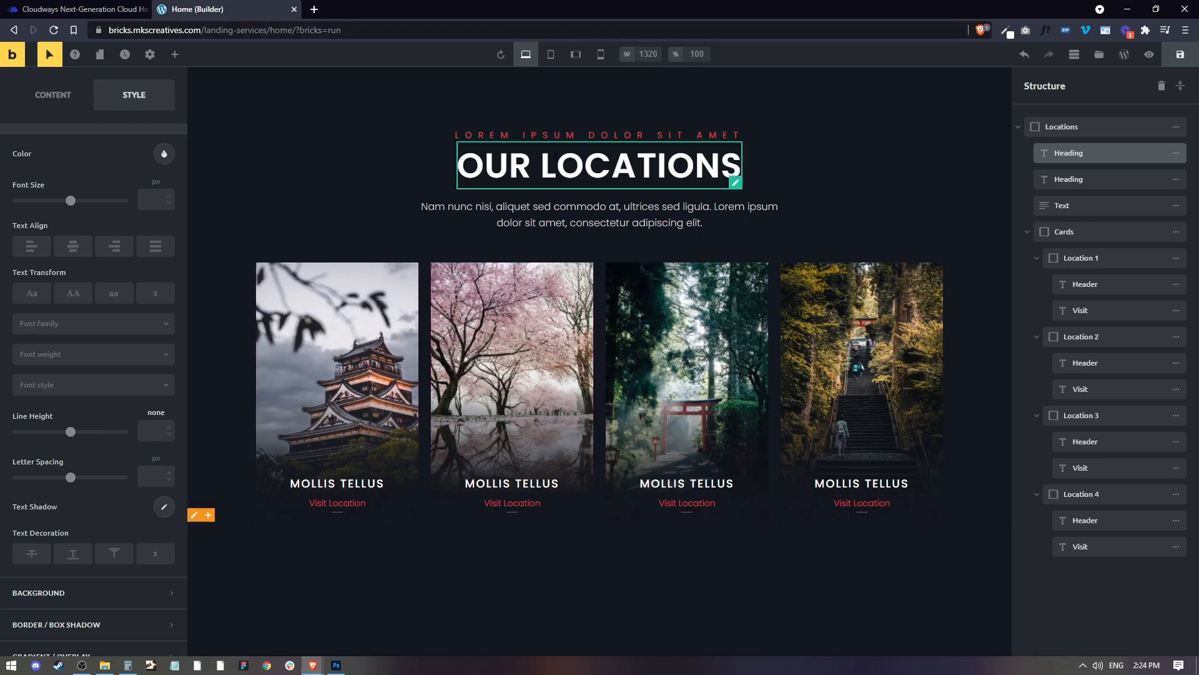
# Turn off hover-style editing and set the letter spacing of the small red heading above the main heading to 8 px
pyautogui.click(49, 59)
pyautogui.click(509, 165)
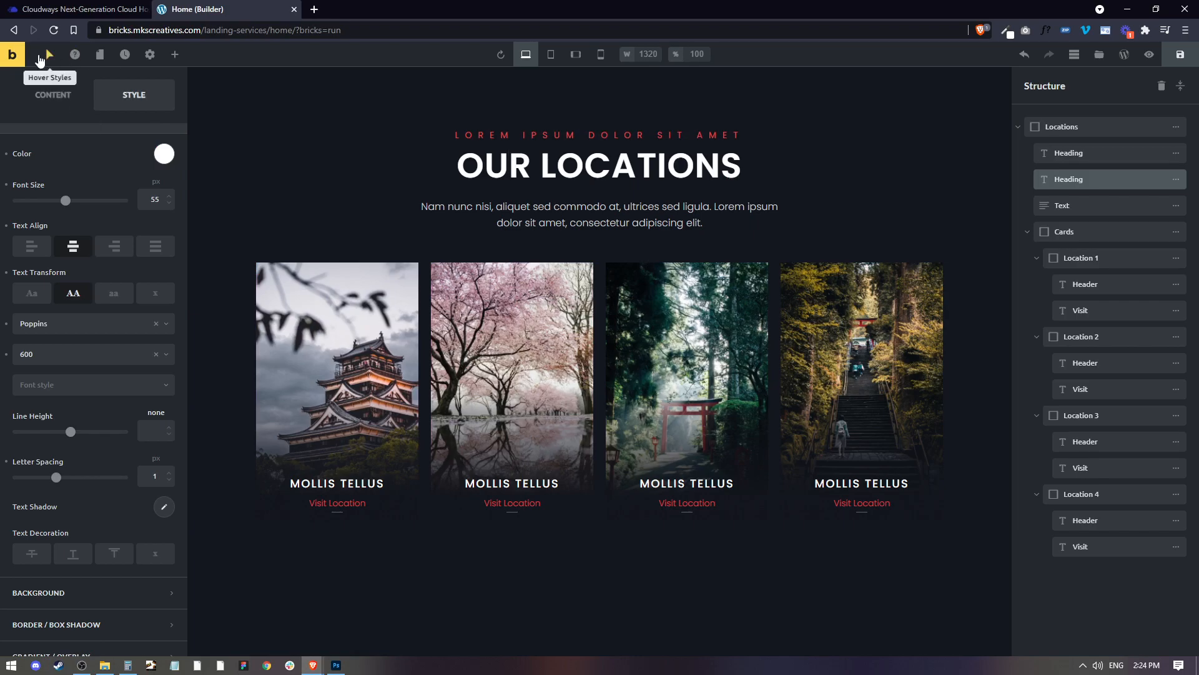
pyautogui.click(1083, 152)
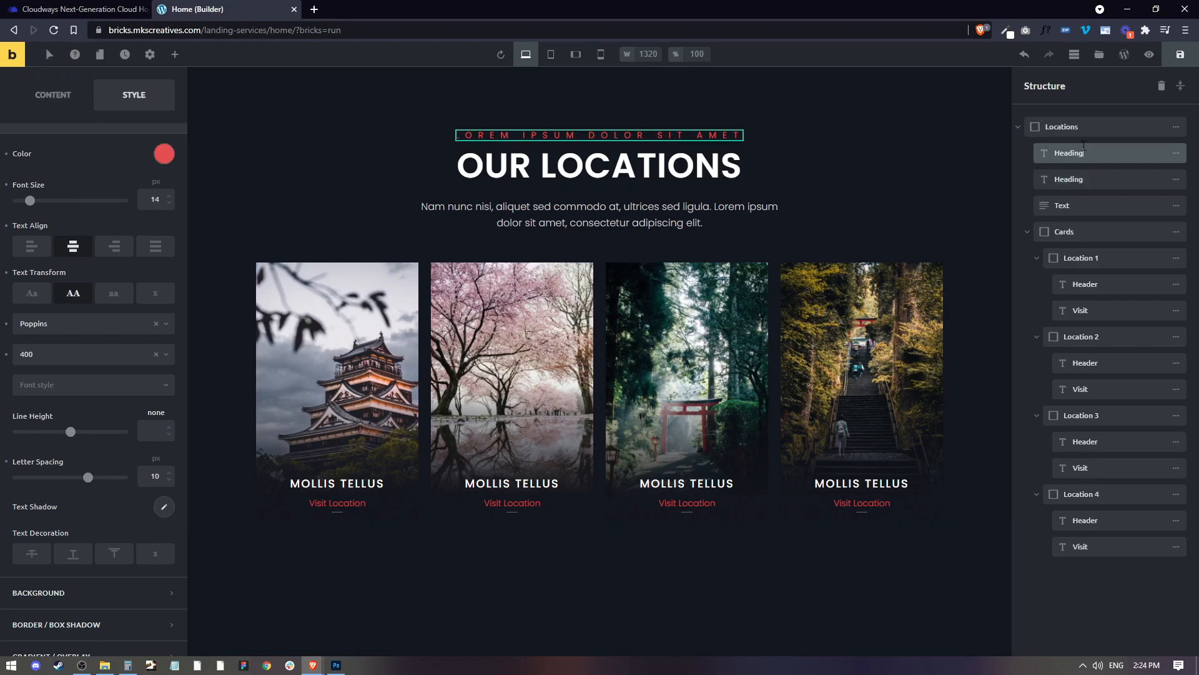
pyautogui.doubleClick(158, 478)
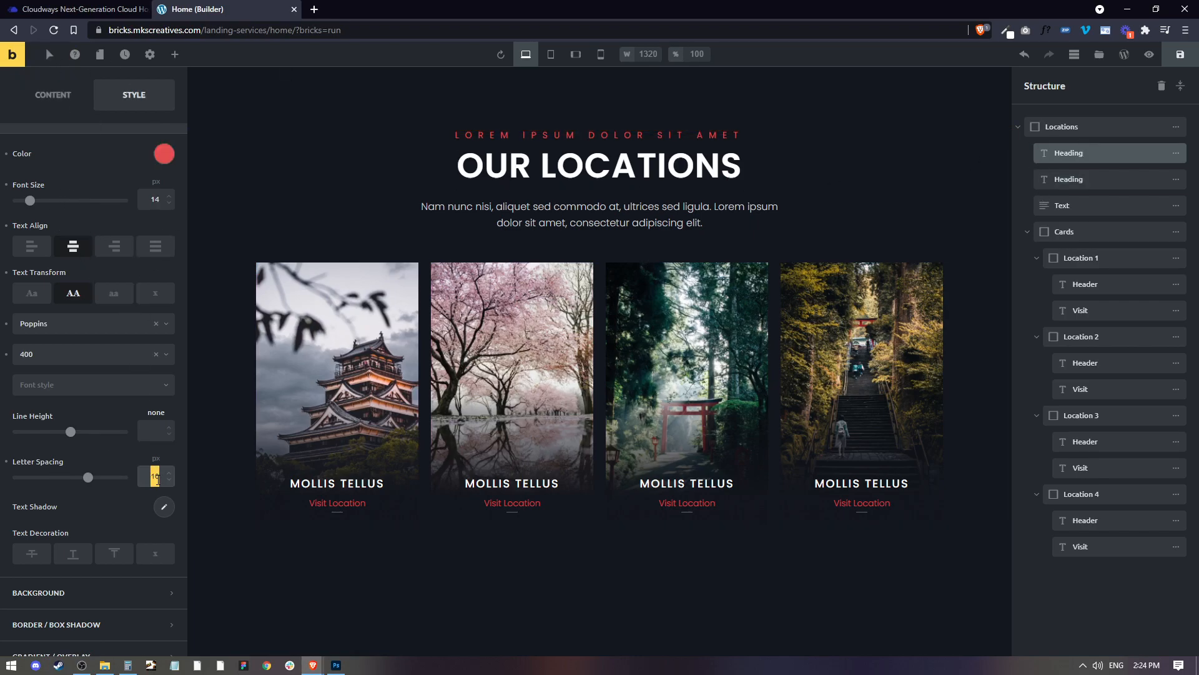
pyautogui.write('5')
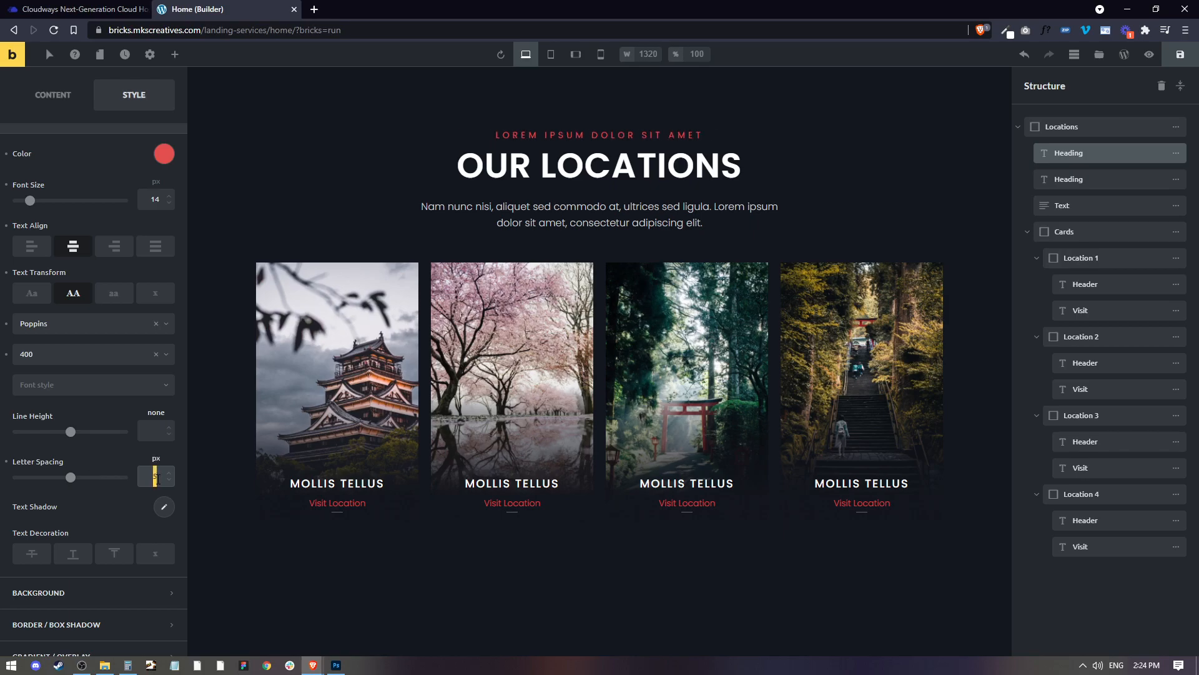
pyautogui.write('8')
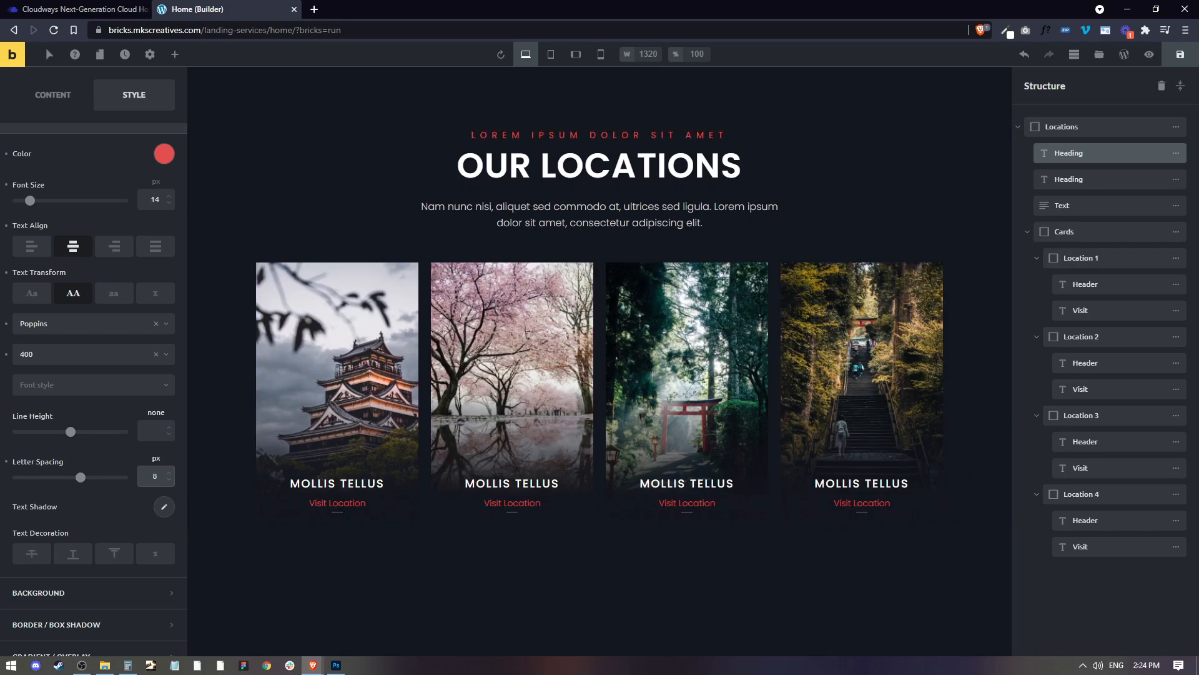
pyautogui.hotkey('alt', 'Tab')
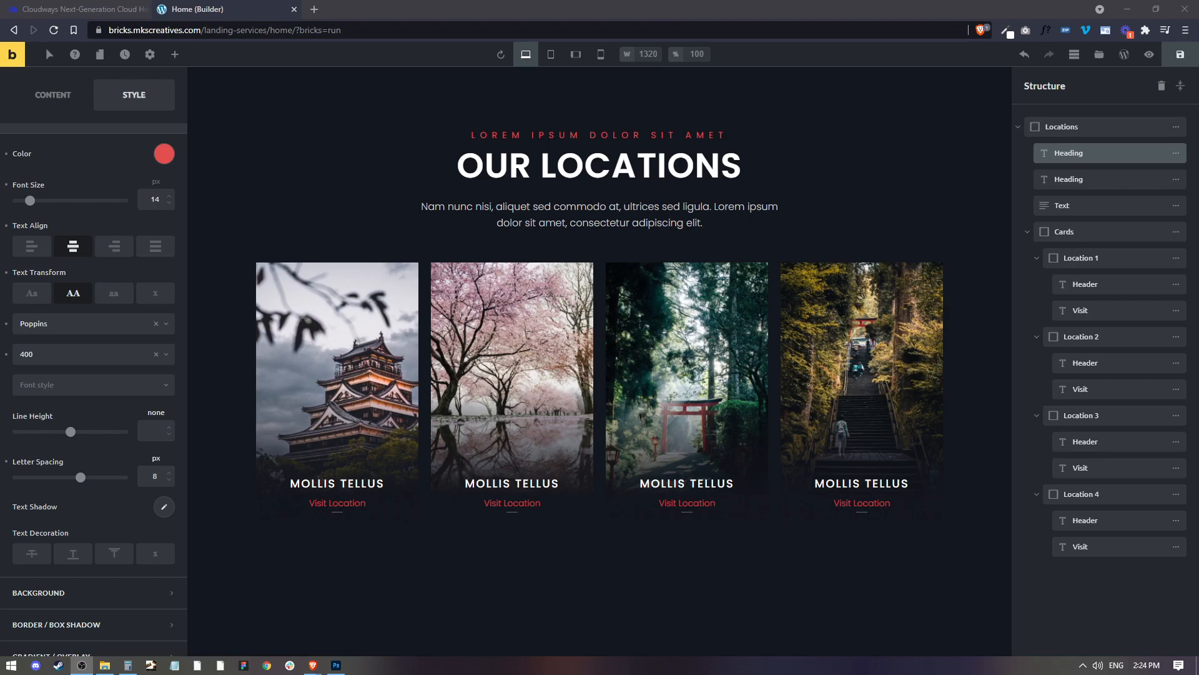